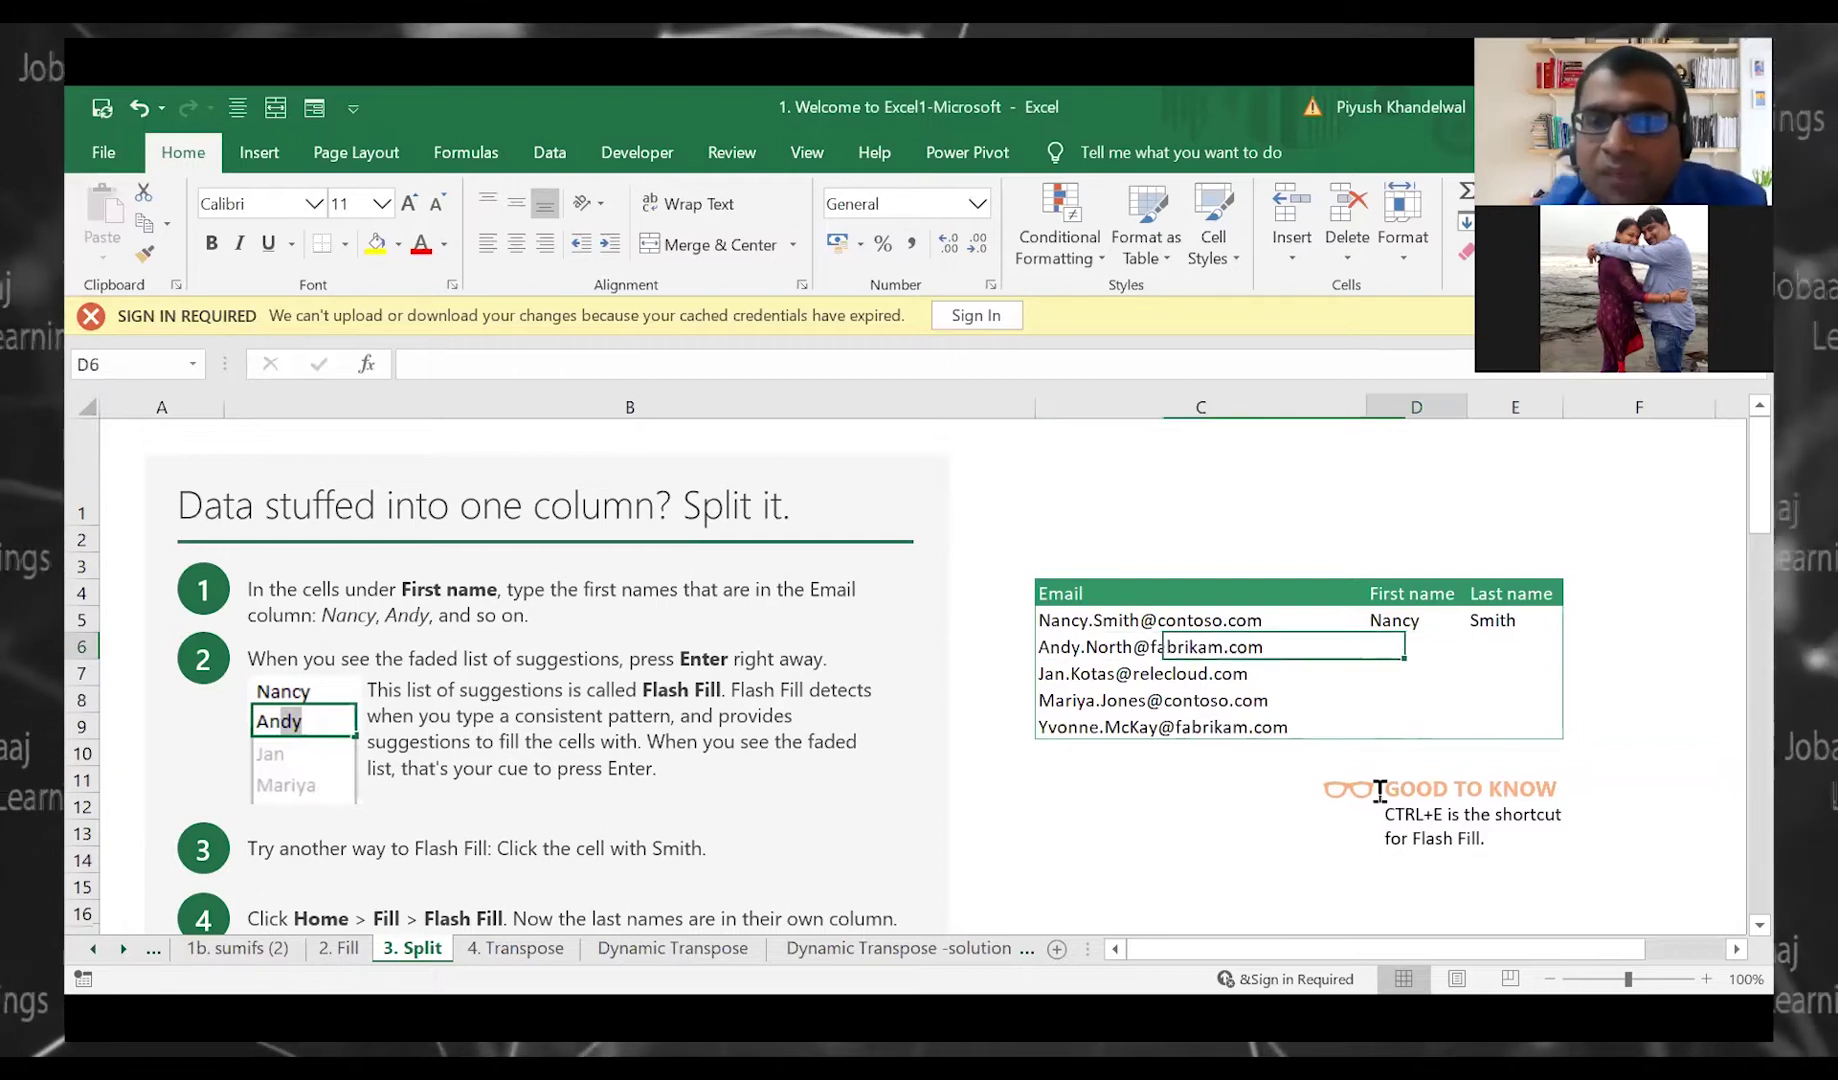
Step through the email table, comparing each address with its first-name cell
key(Up)
key(Down)
key(Left)
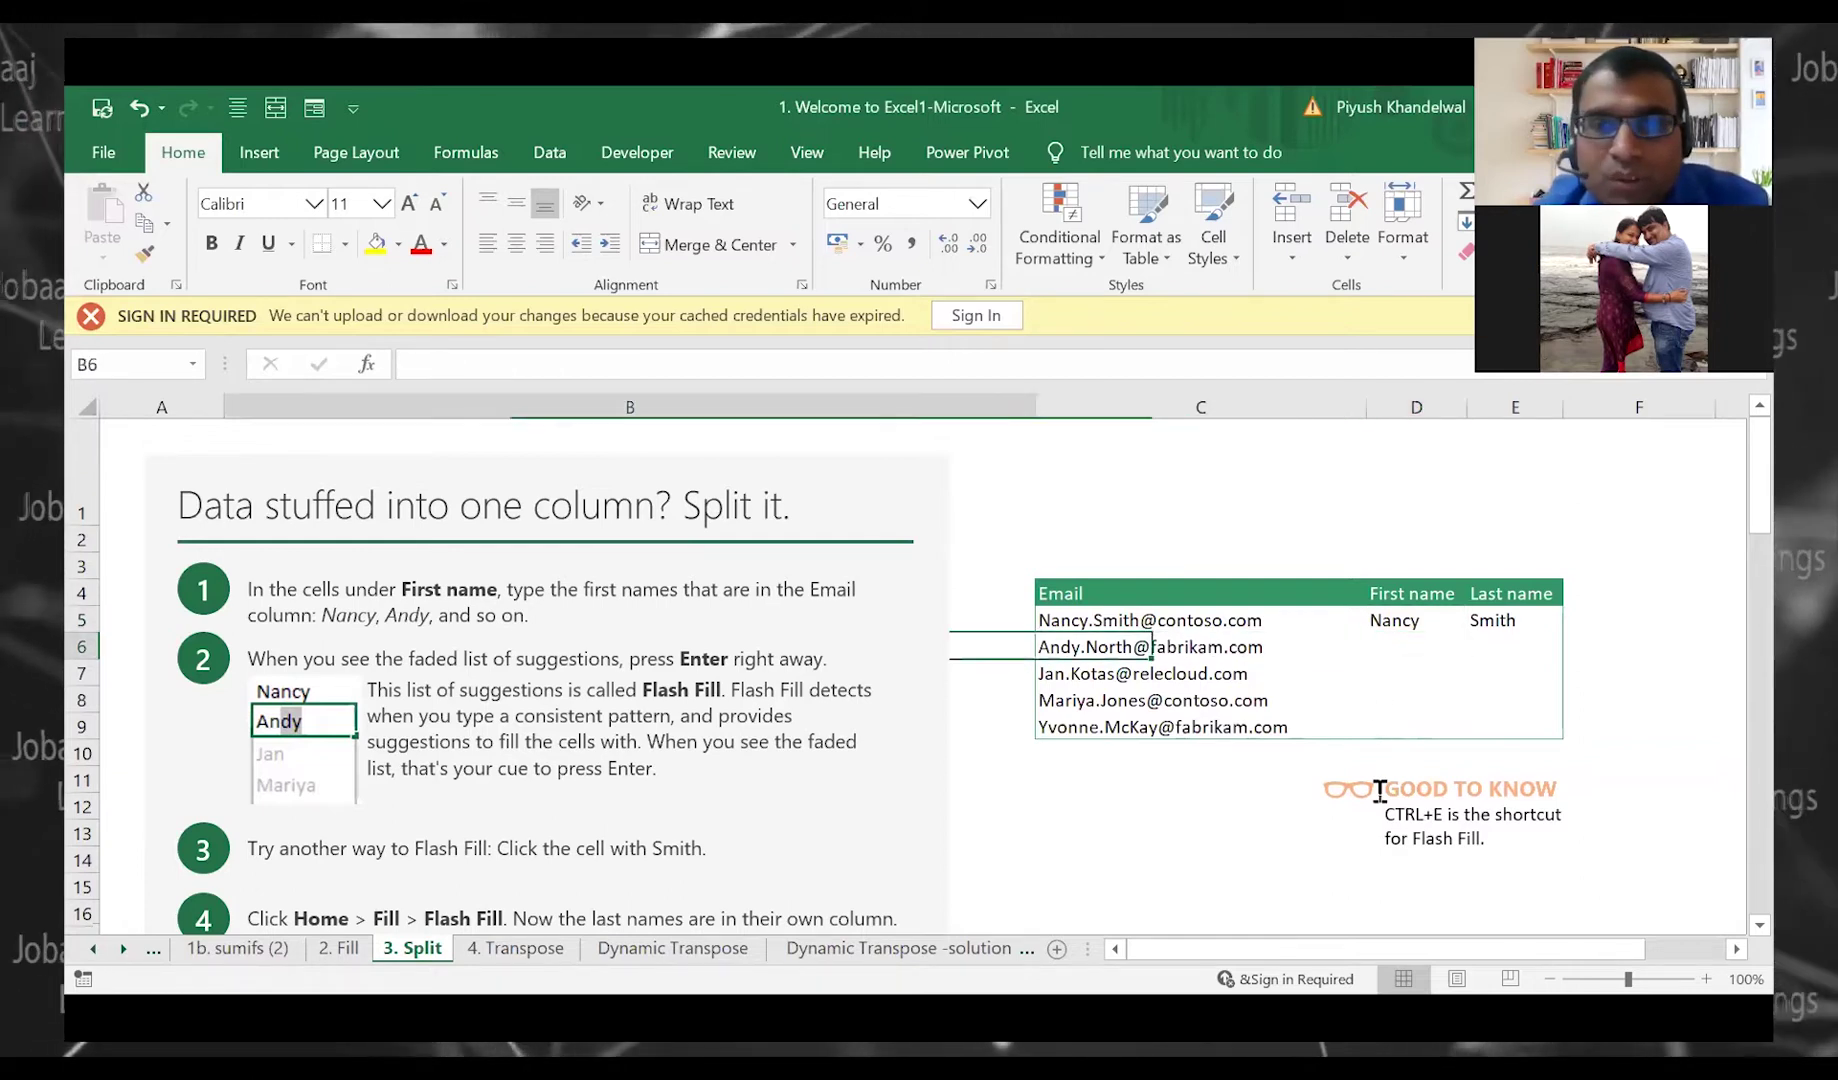
key(Up)
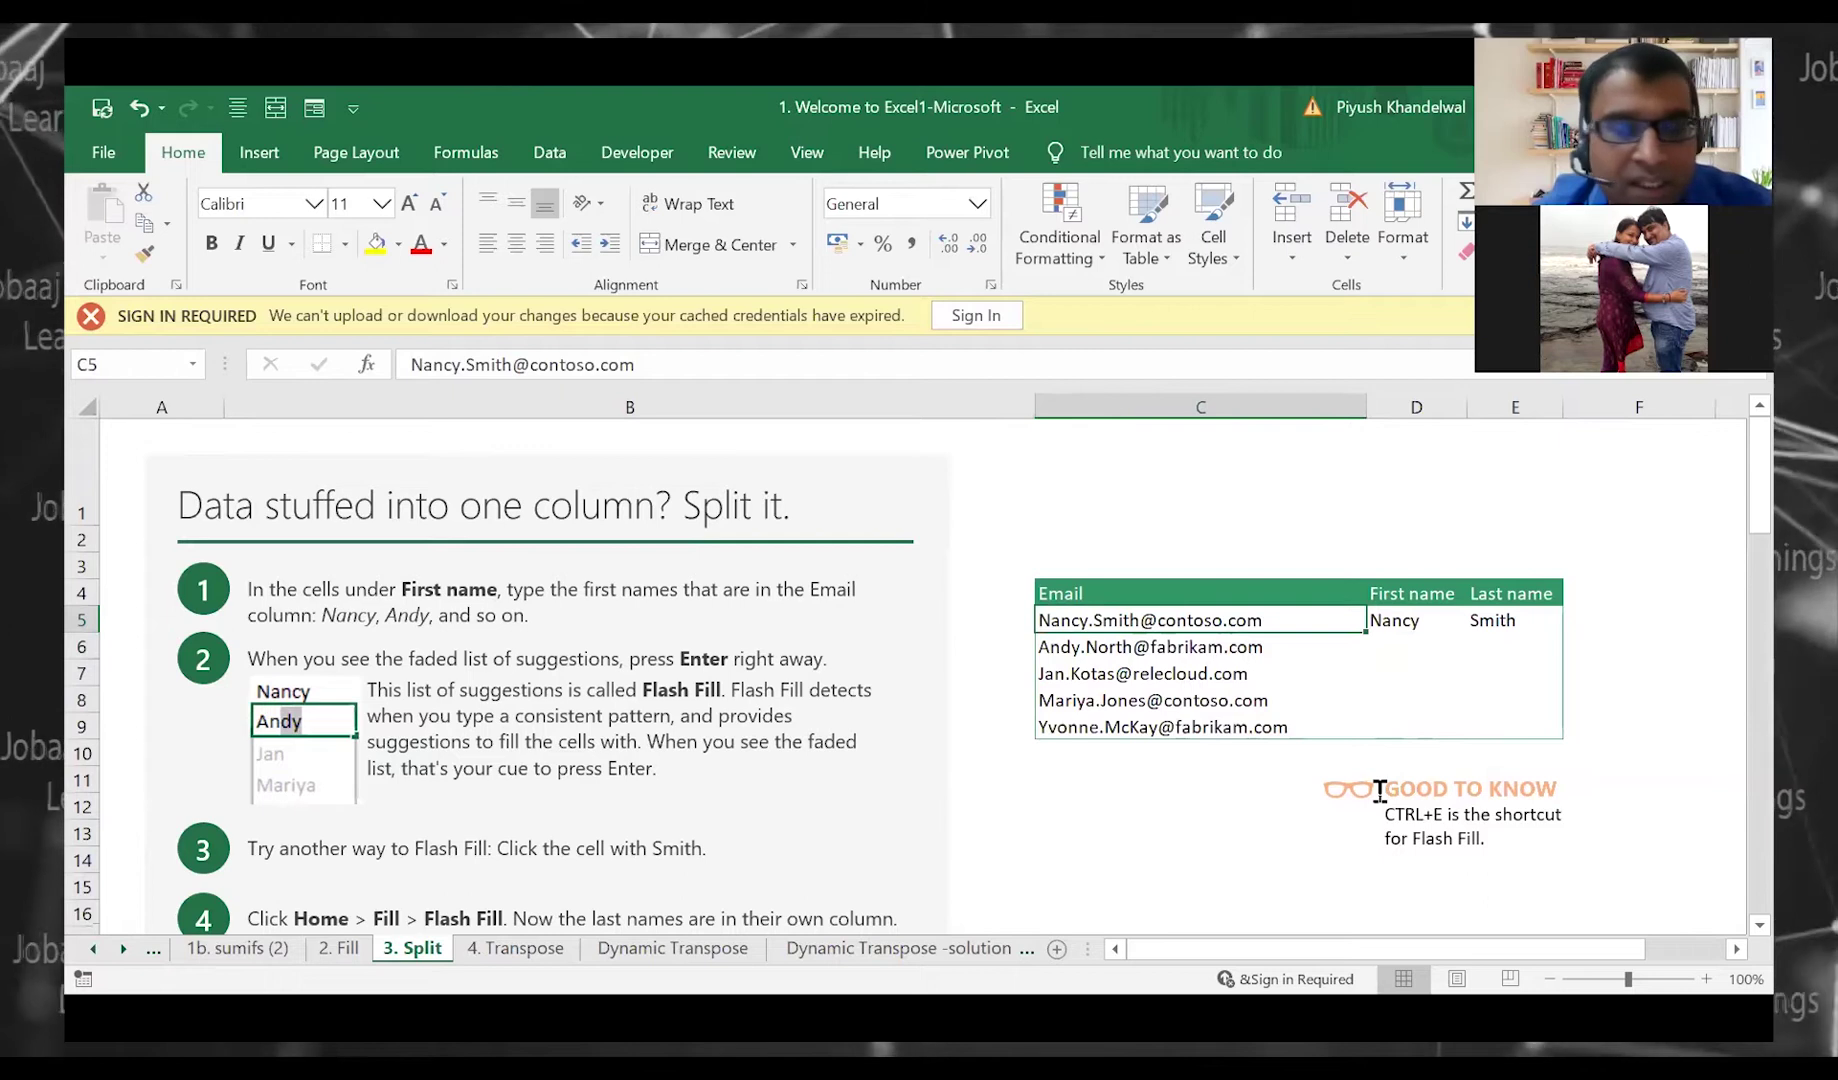
key(Right)
key(Down)
key(Left)
key(Right)
key(Left)
key(Right)
key(Left)
key(Right)
key(Left)
key(Right)
key(Left)
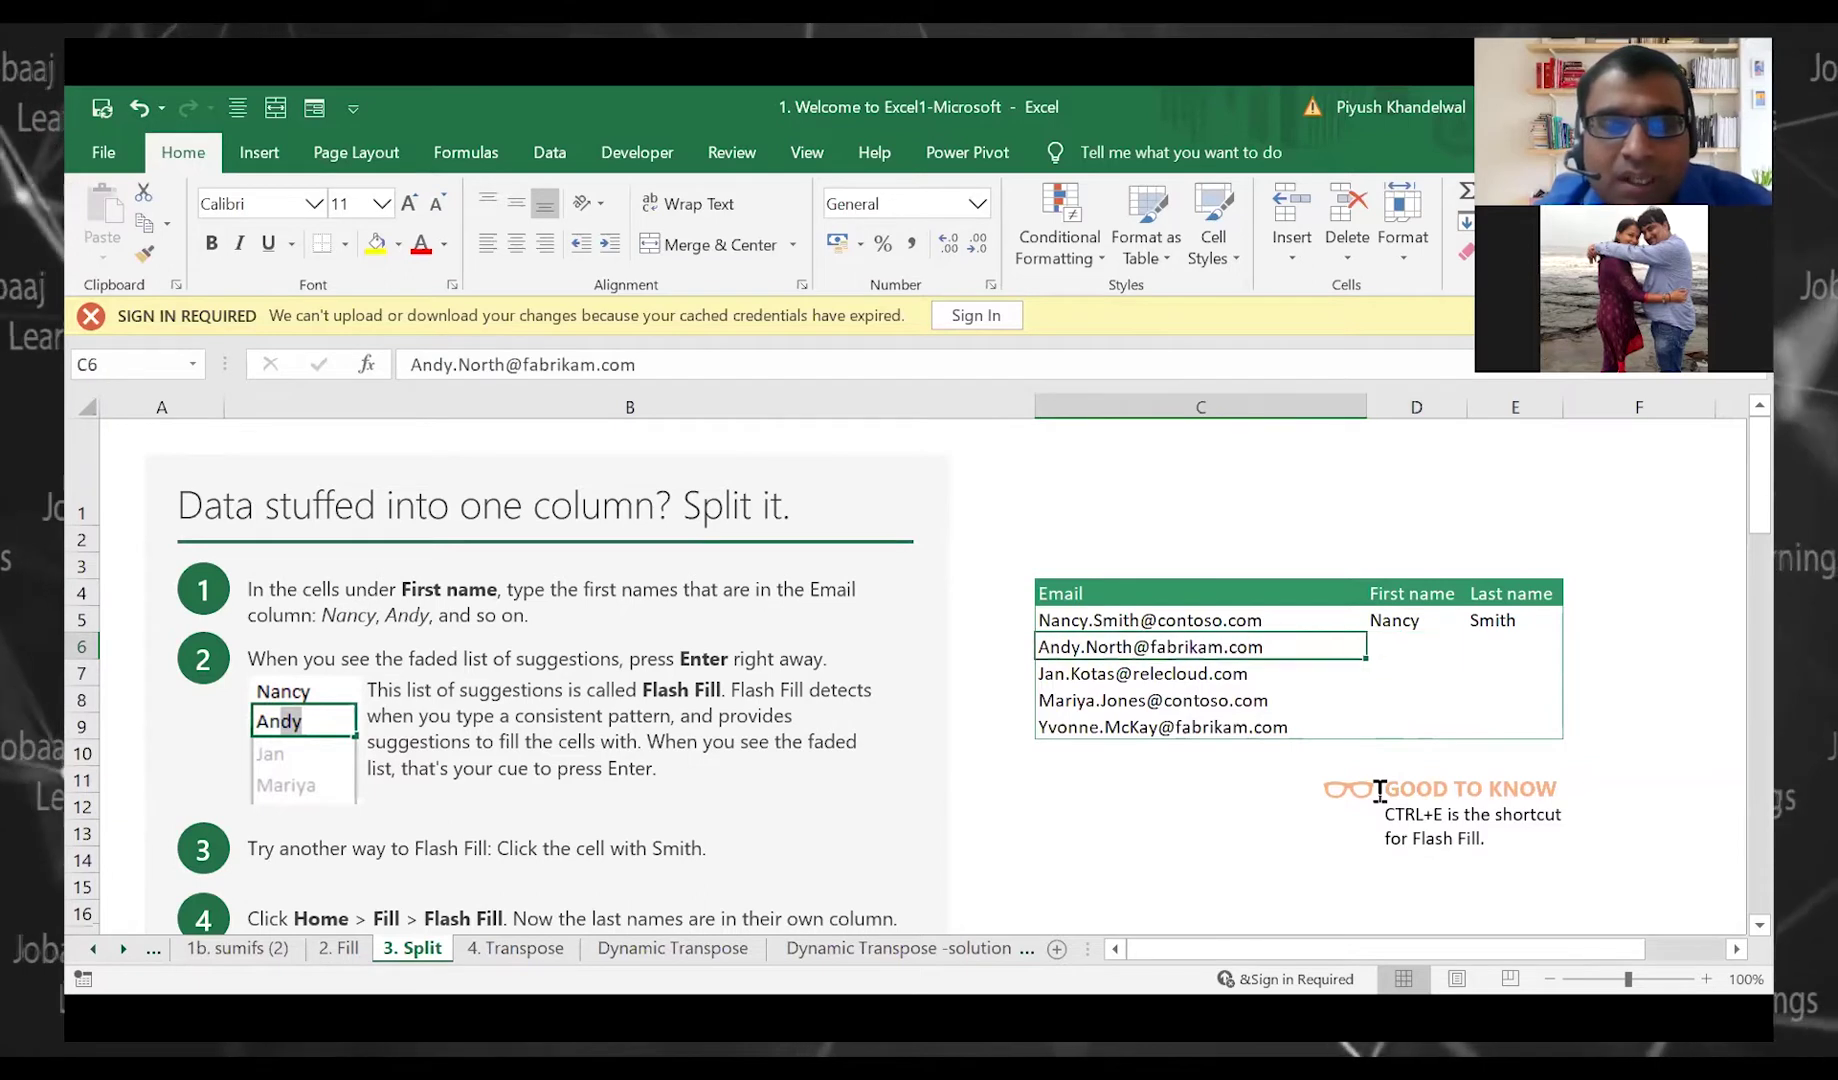
key(Right)
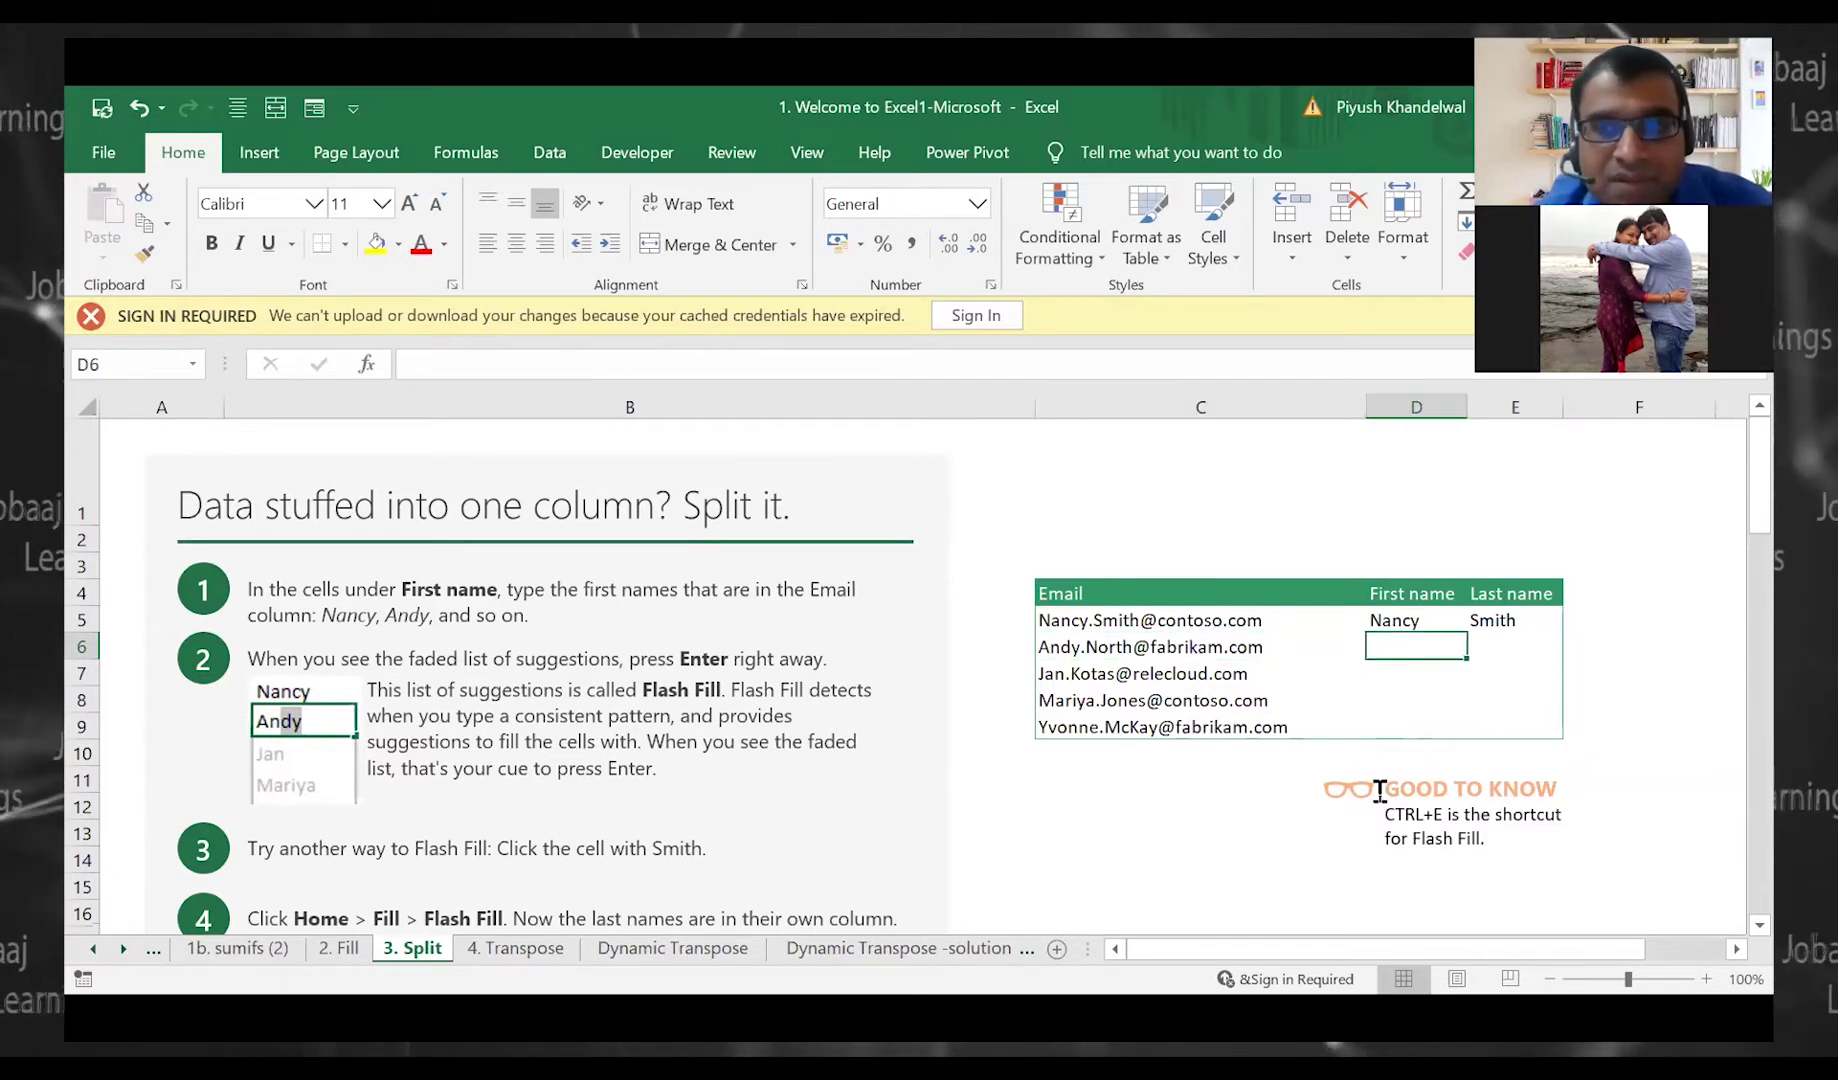
key(Left)
key(Right)
Move along row 5 across the sample first-name and last-name entries beside the first email
key(Up)
key(Right)
key(Left)
key(Left)
key(Left)
key(Right)
key(Right)
key(Right)
key(Left)
key(Right)
key(Right)
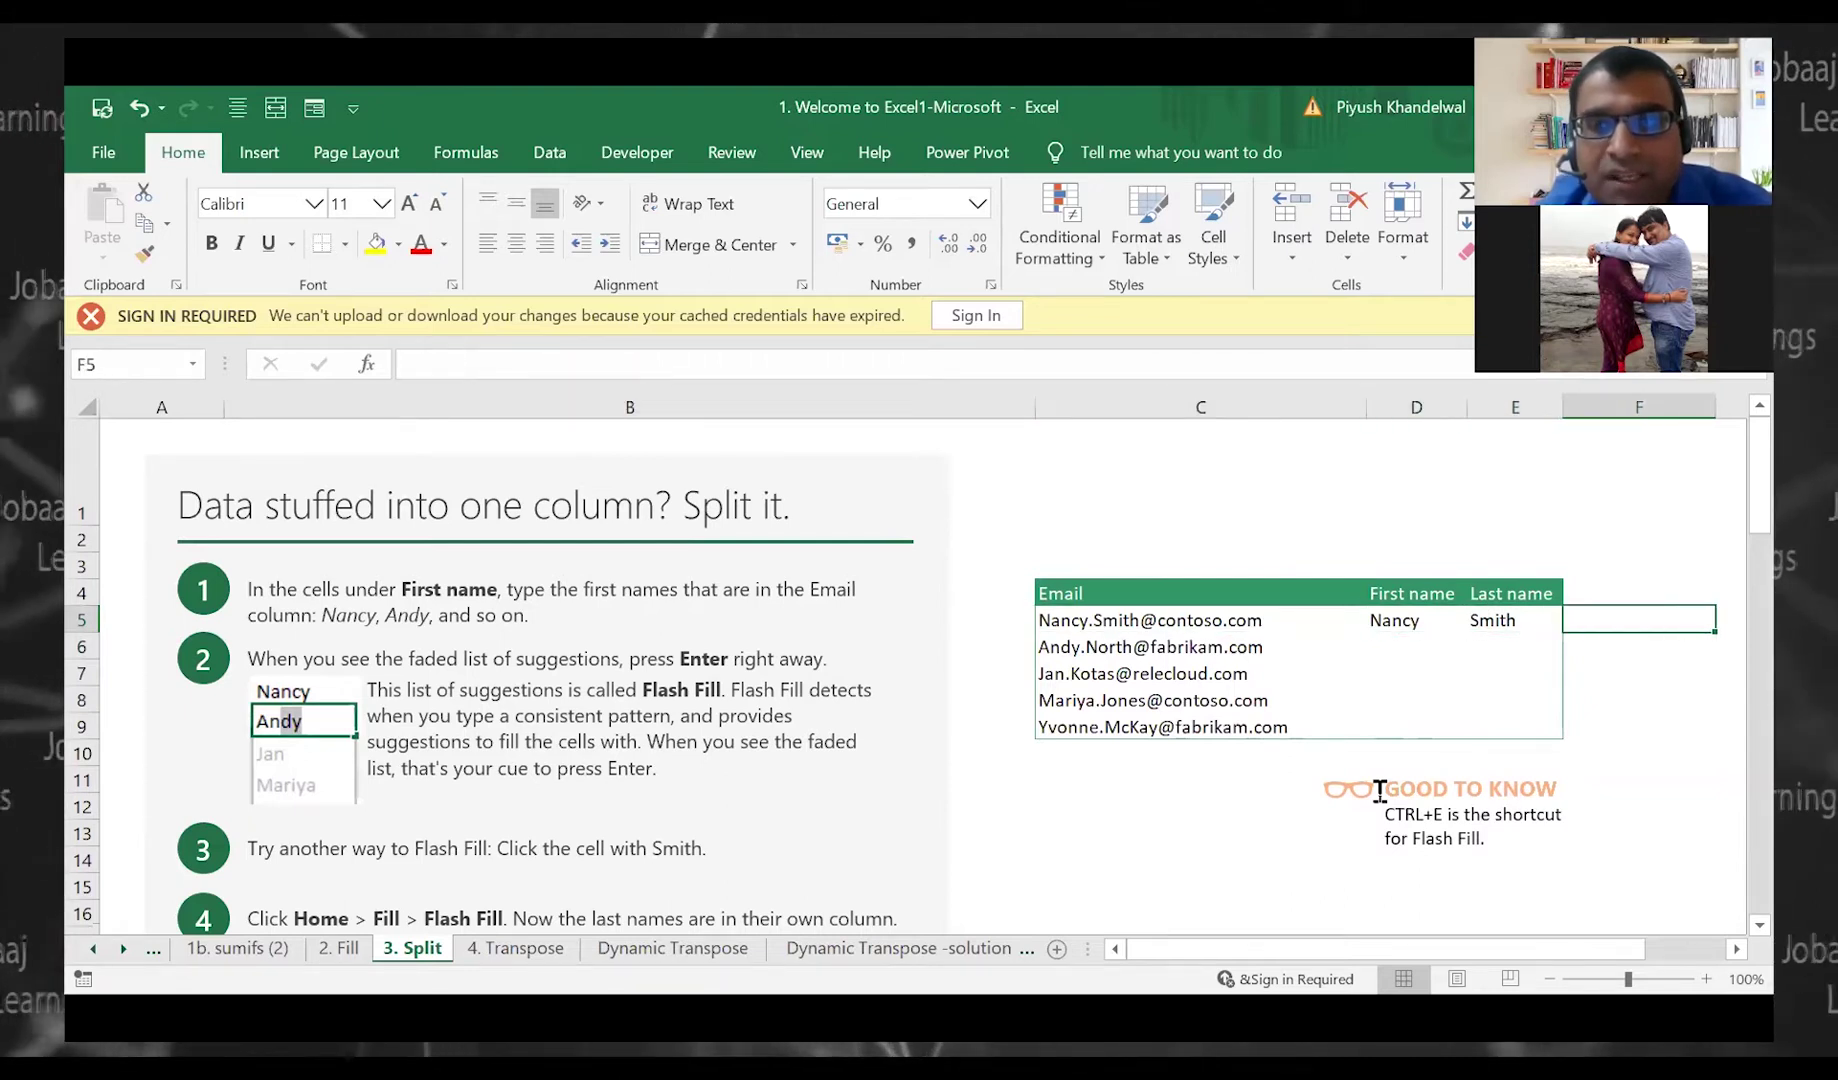
key(Left)
key(Left)
key(Left)
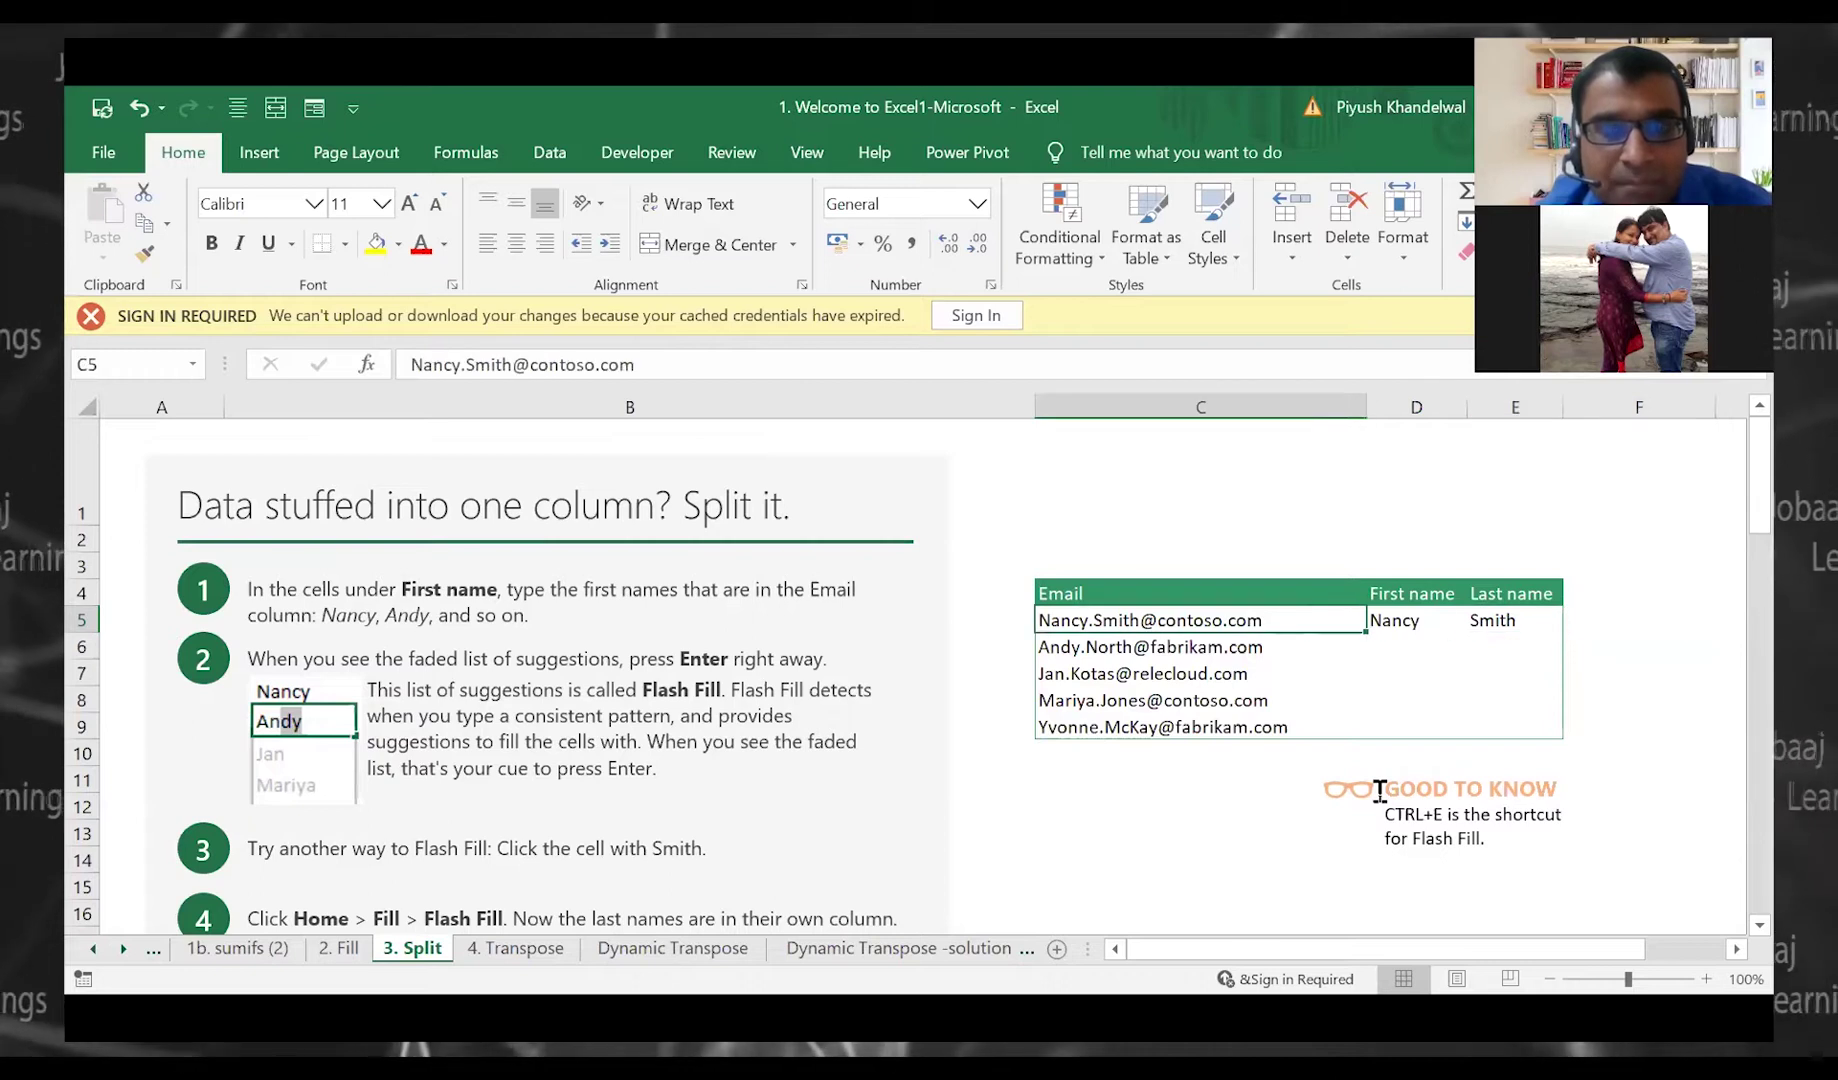
key(Right)
key(Right)
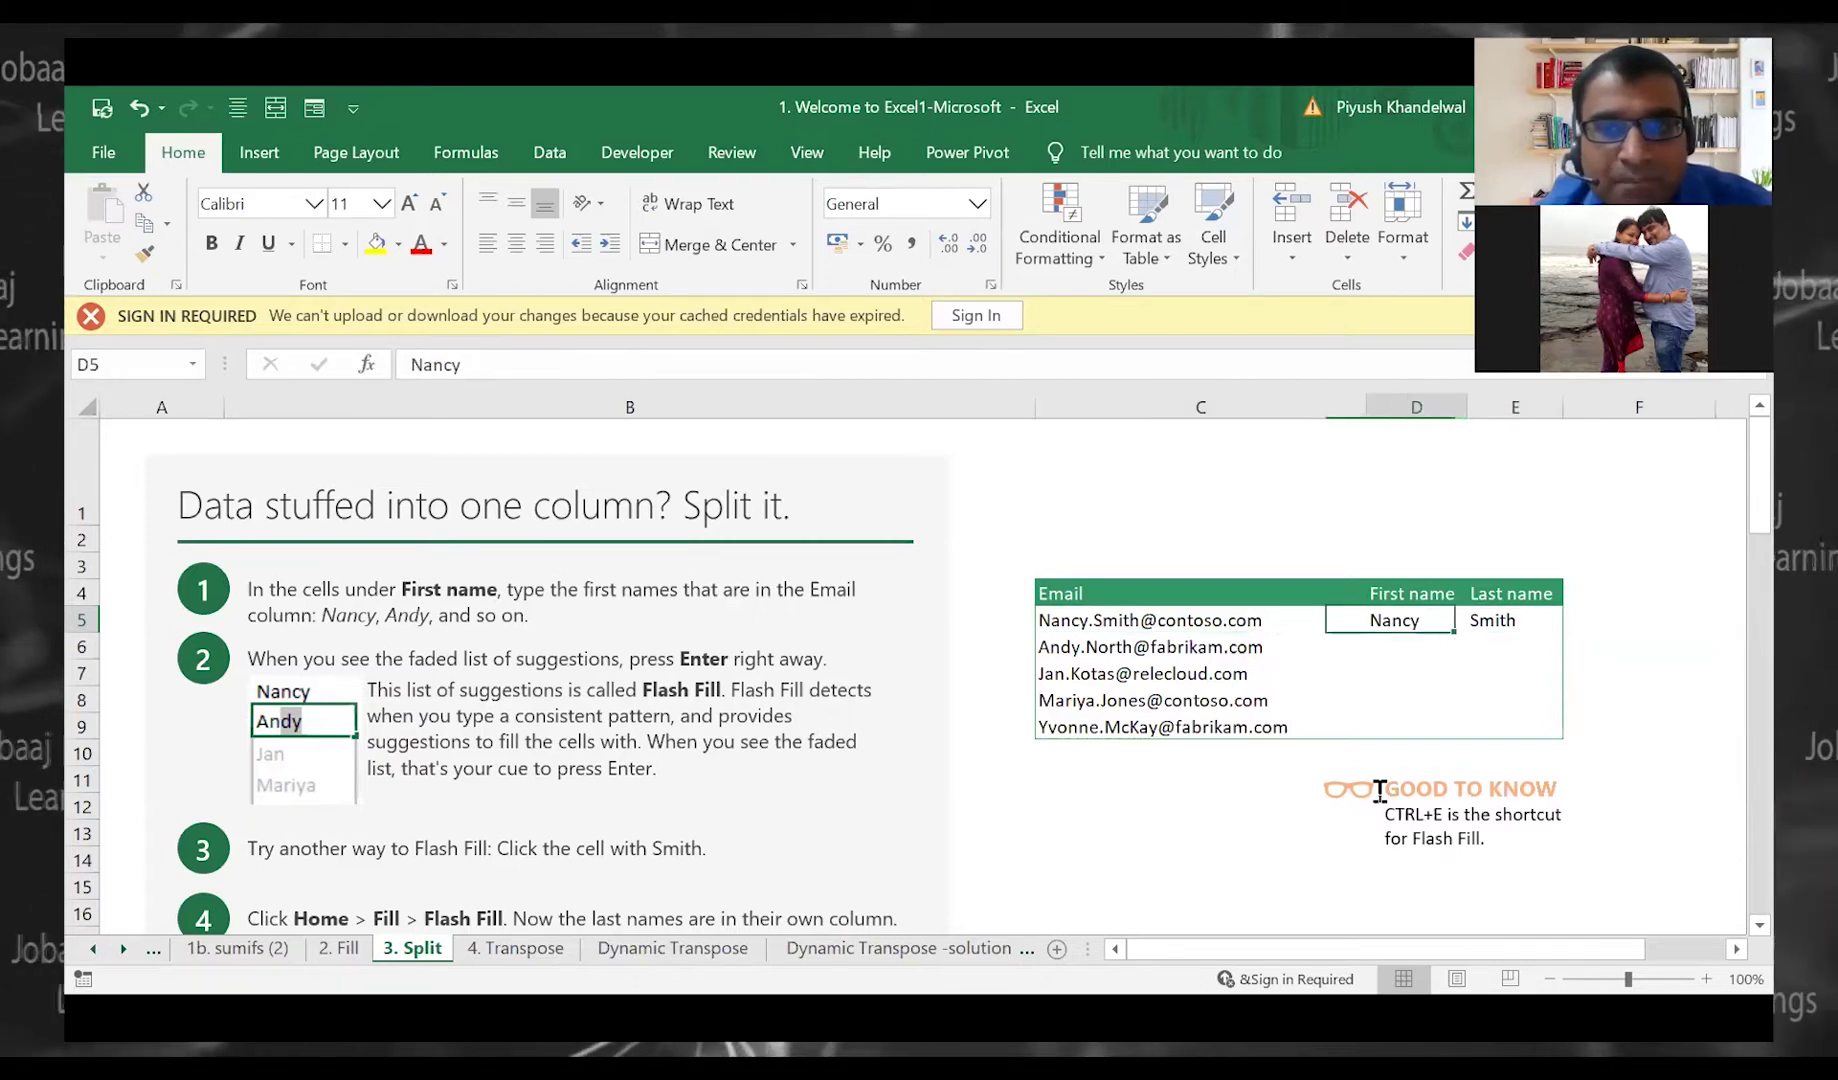
key(Left)
key(Left)
key(Right)
key(Left)
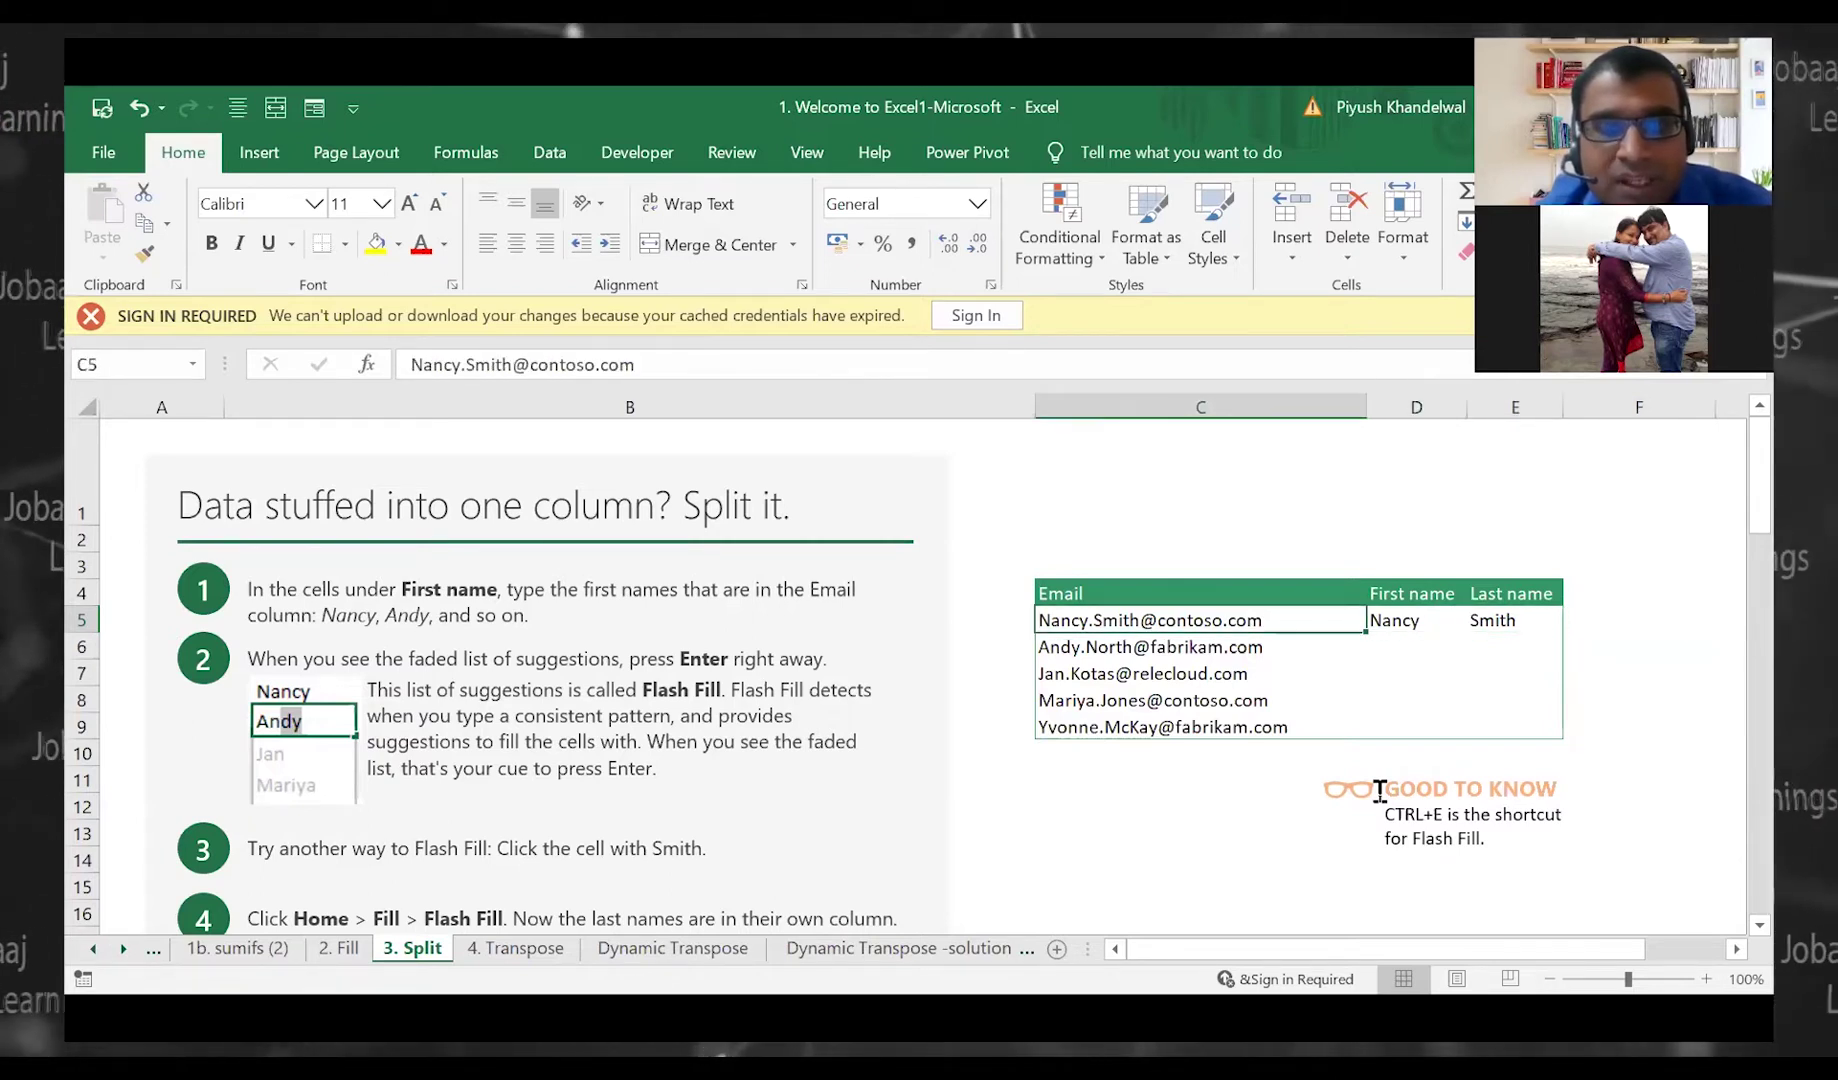
key(Down)
key(Down)
key(Down)
key(Down)
key(Up)
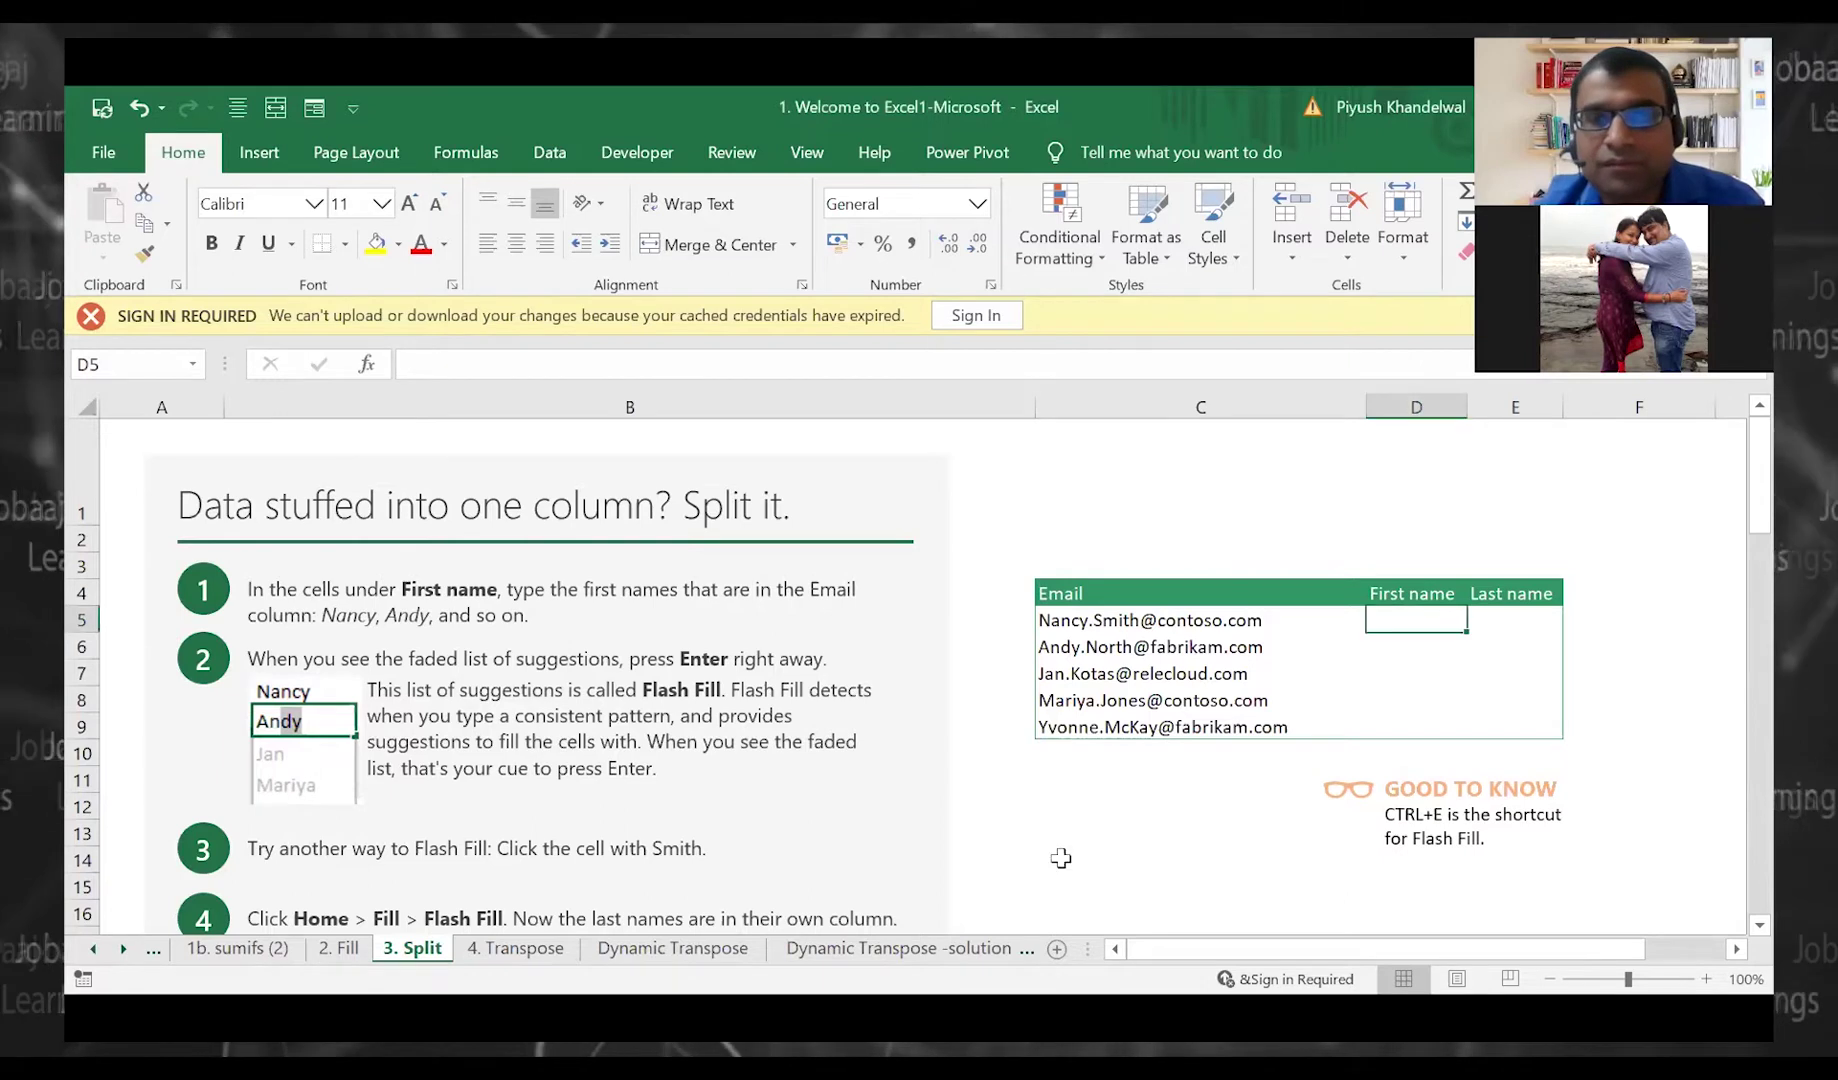
Enter the example first name in D5 and last name in E5 for the first email
click(1096, 835)
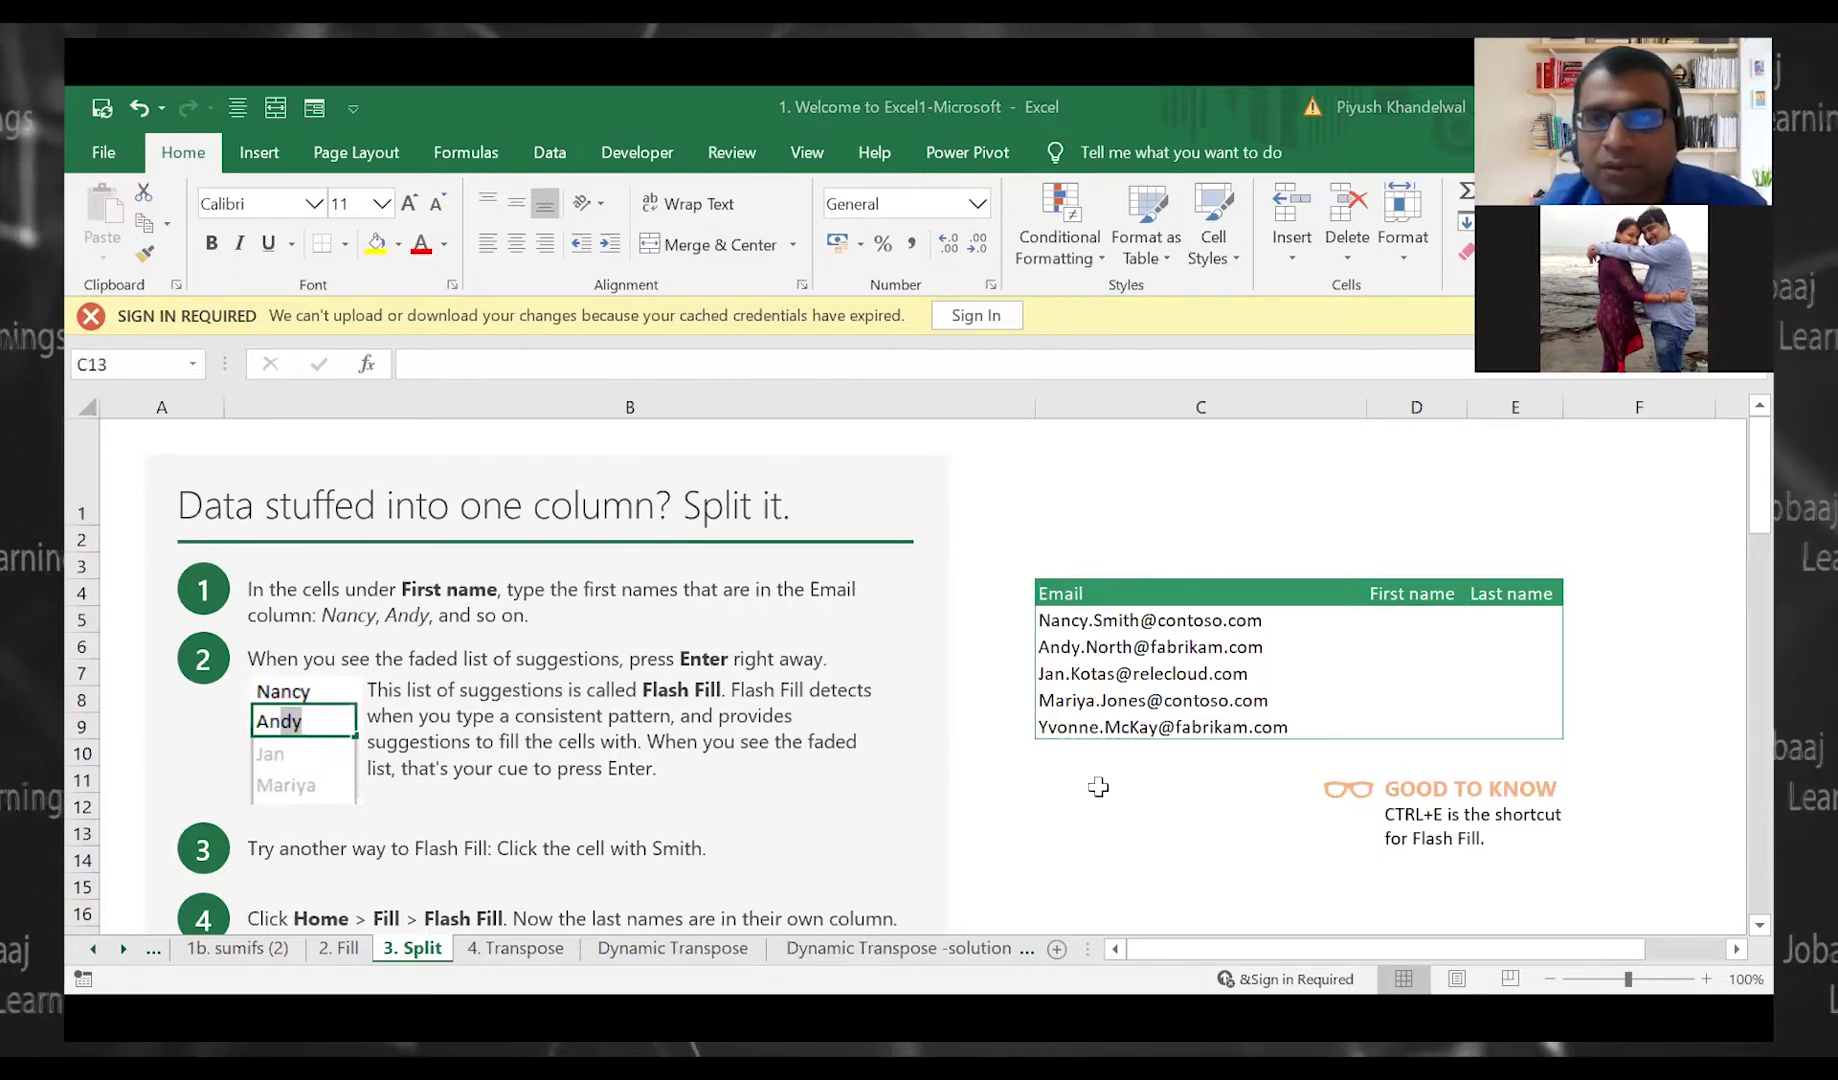
click(1671, 461)
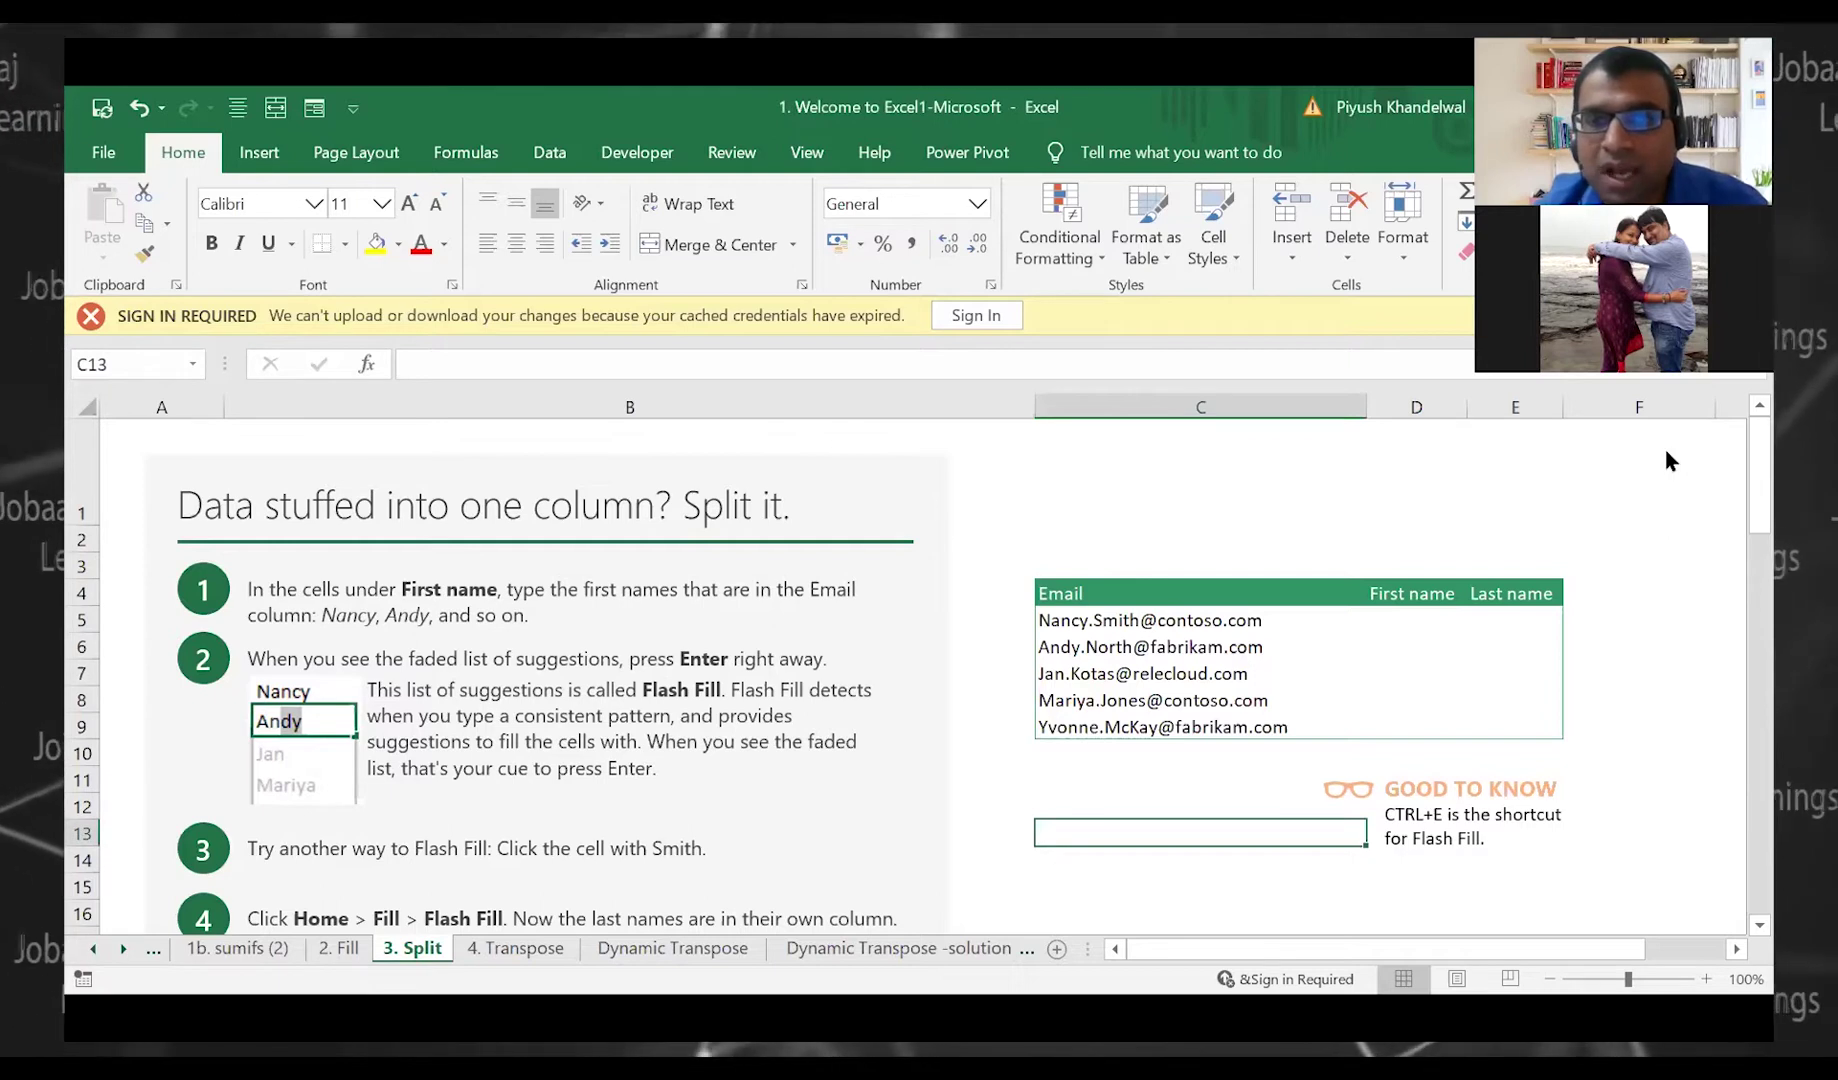
click(1390, 617)
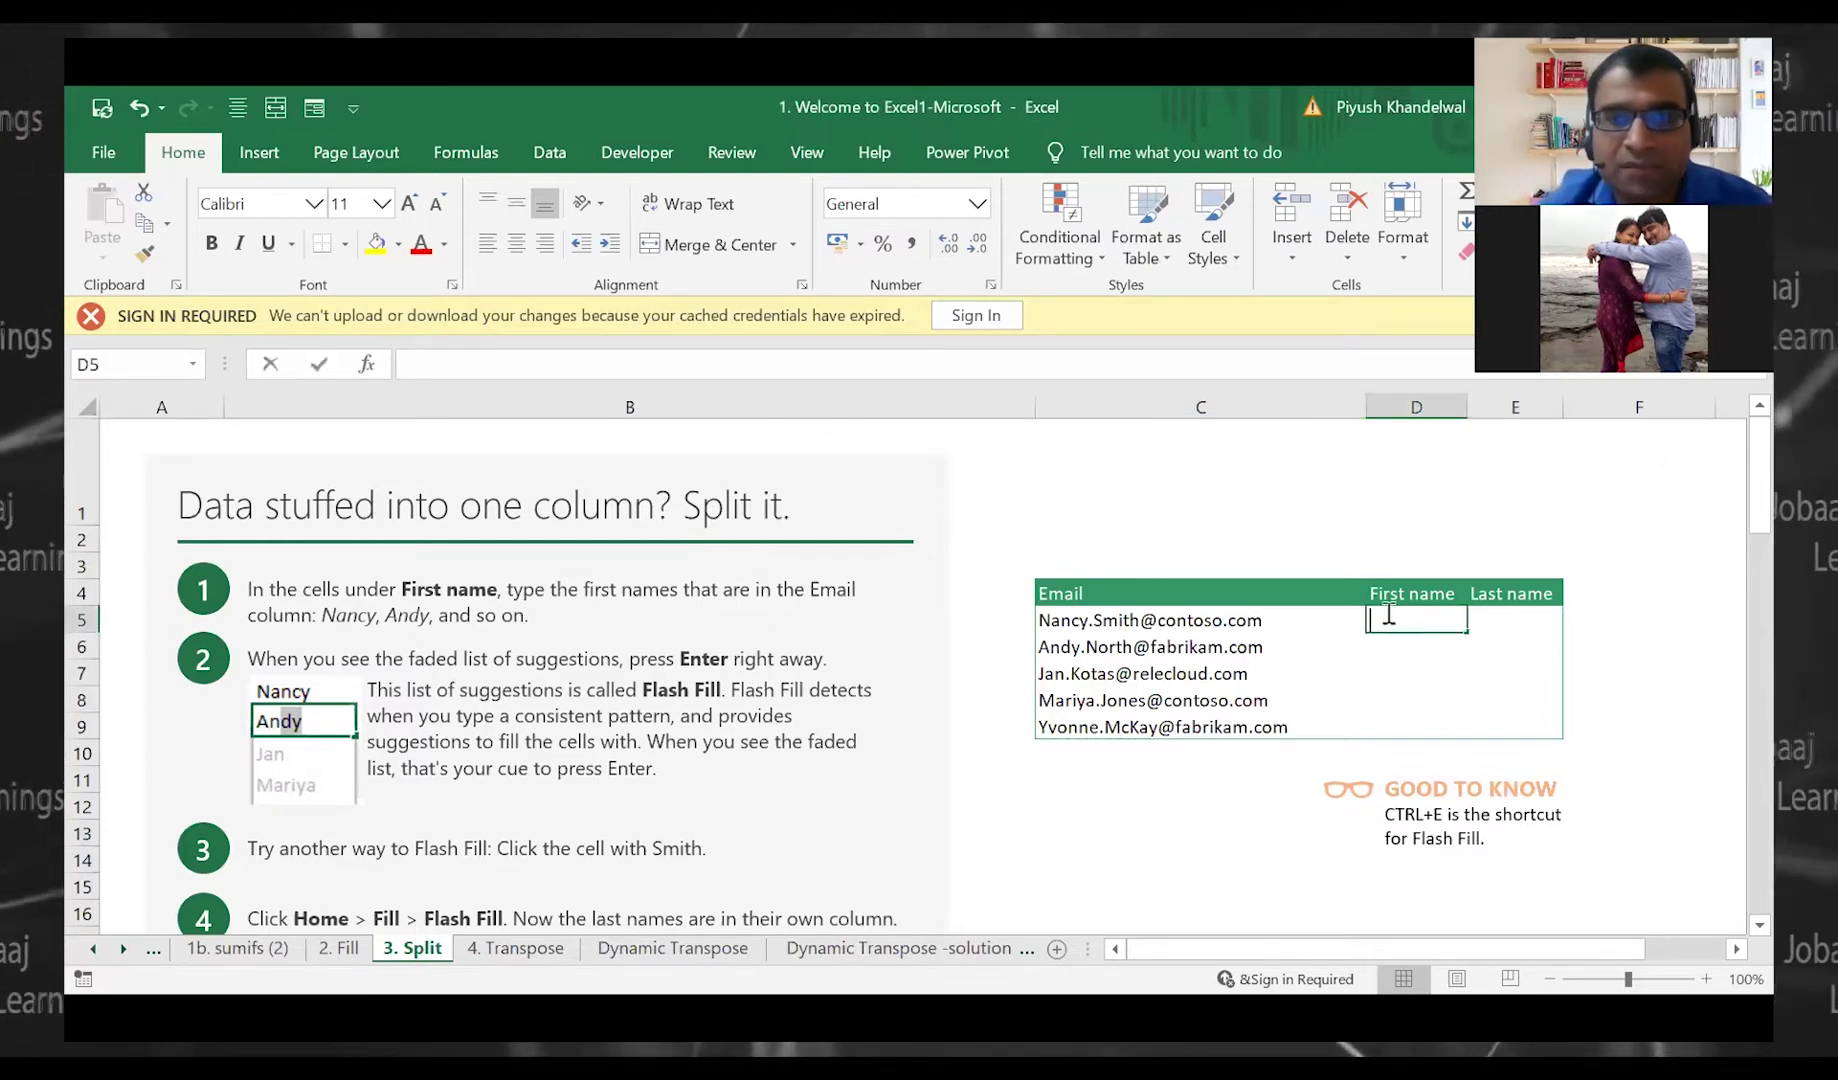
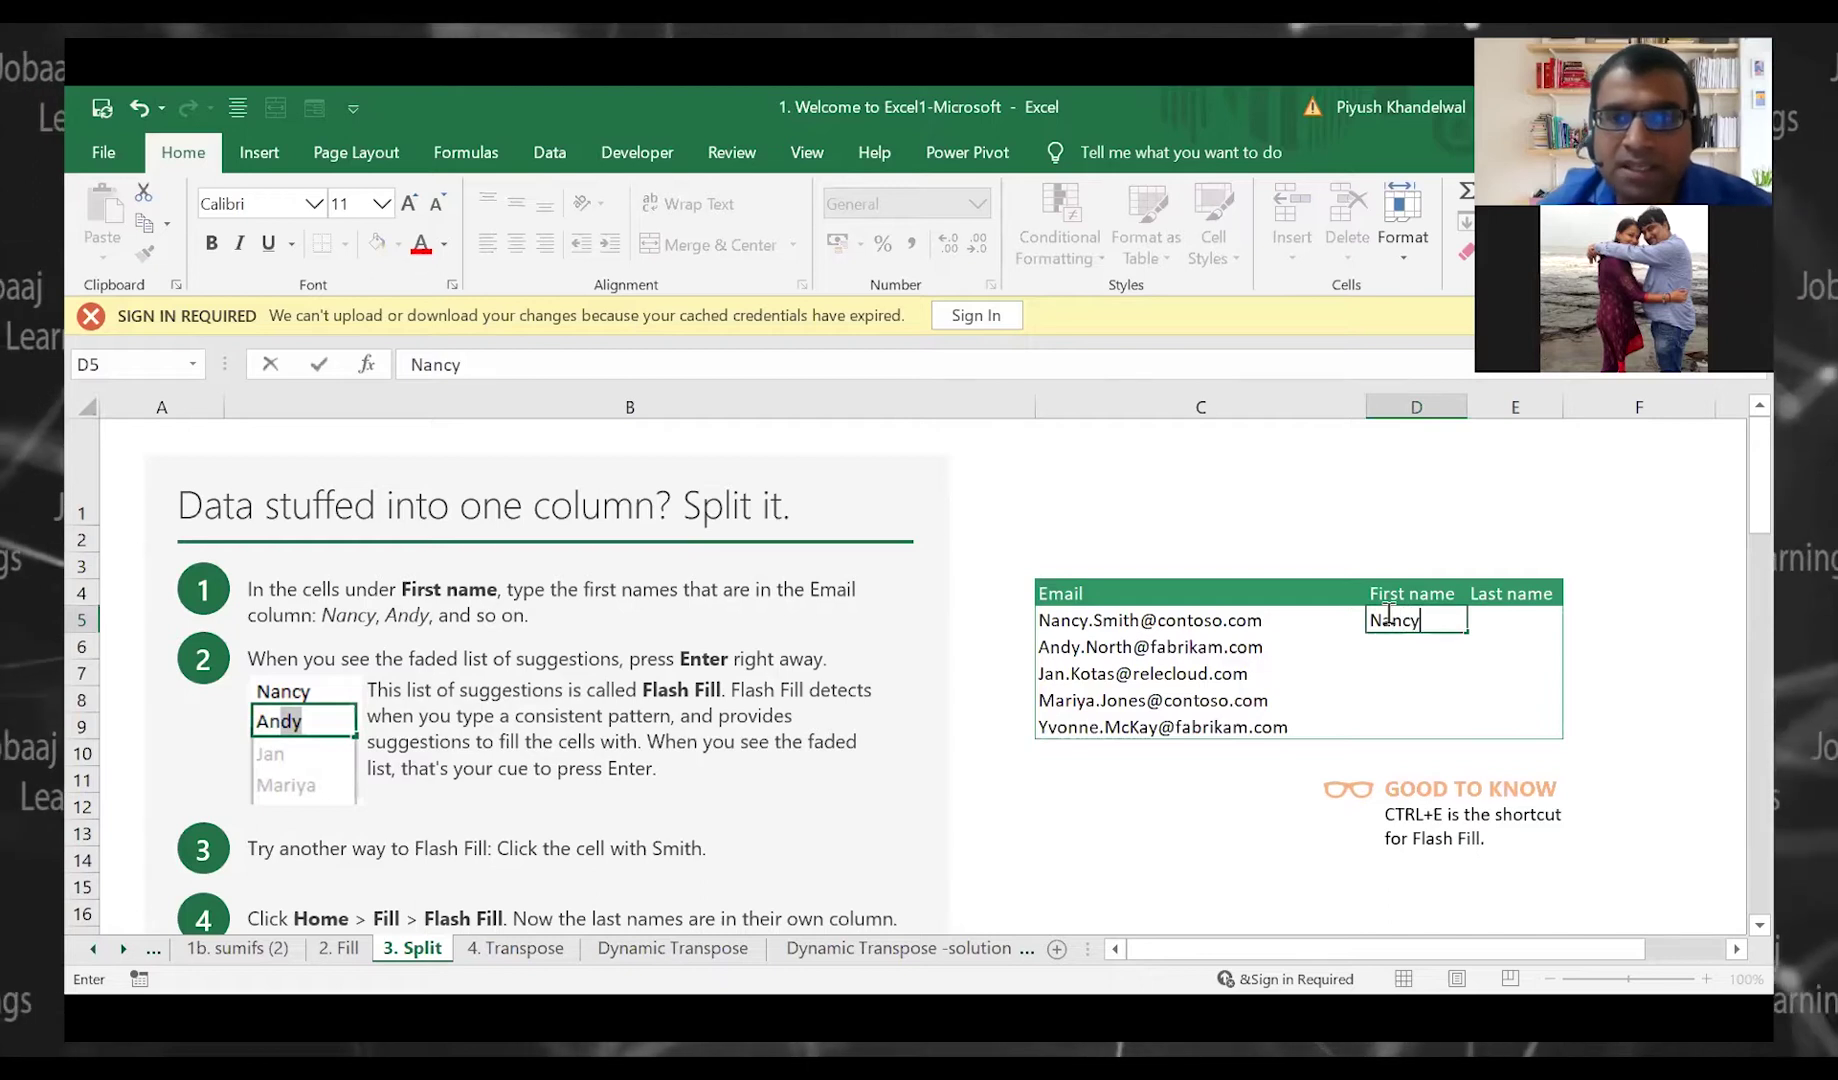
key(Tab)
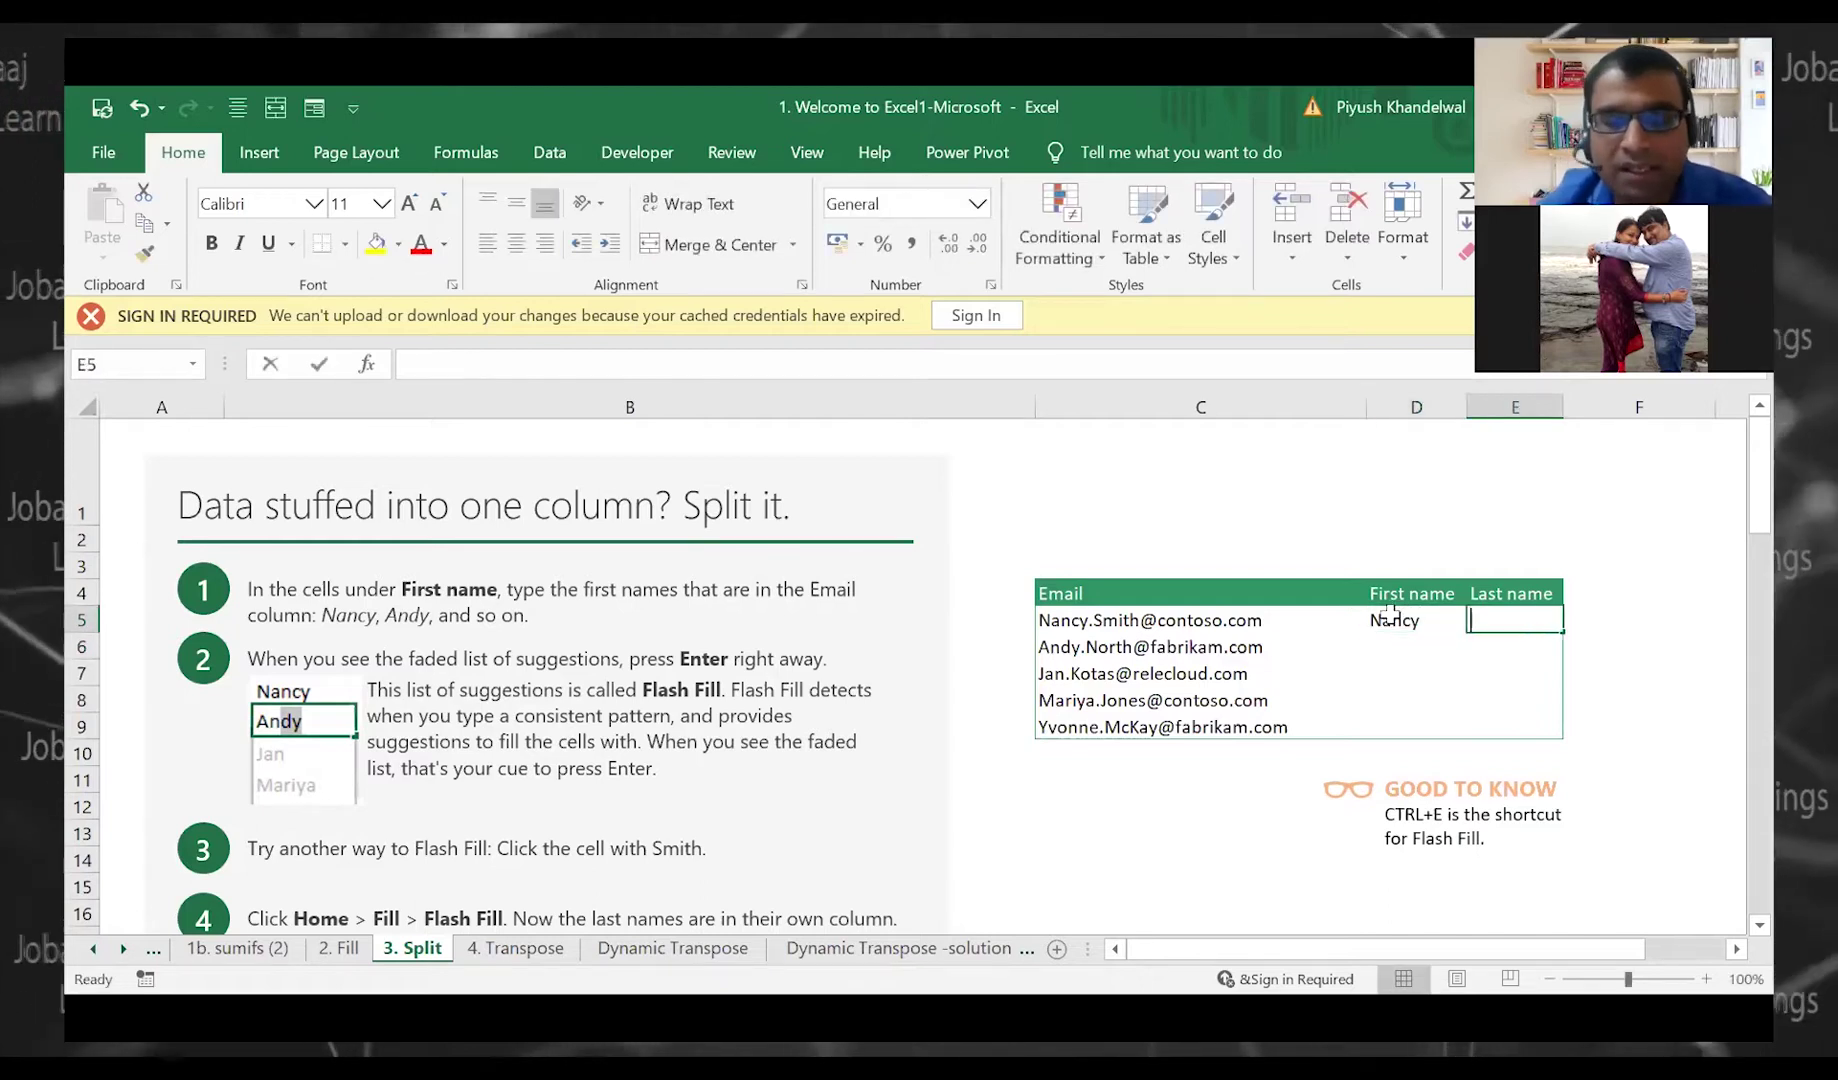
key(Return)
Flash Fill the remaining first names in column D and last names in column E
key(Left)
key(Left)
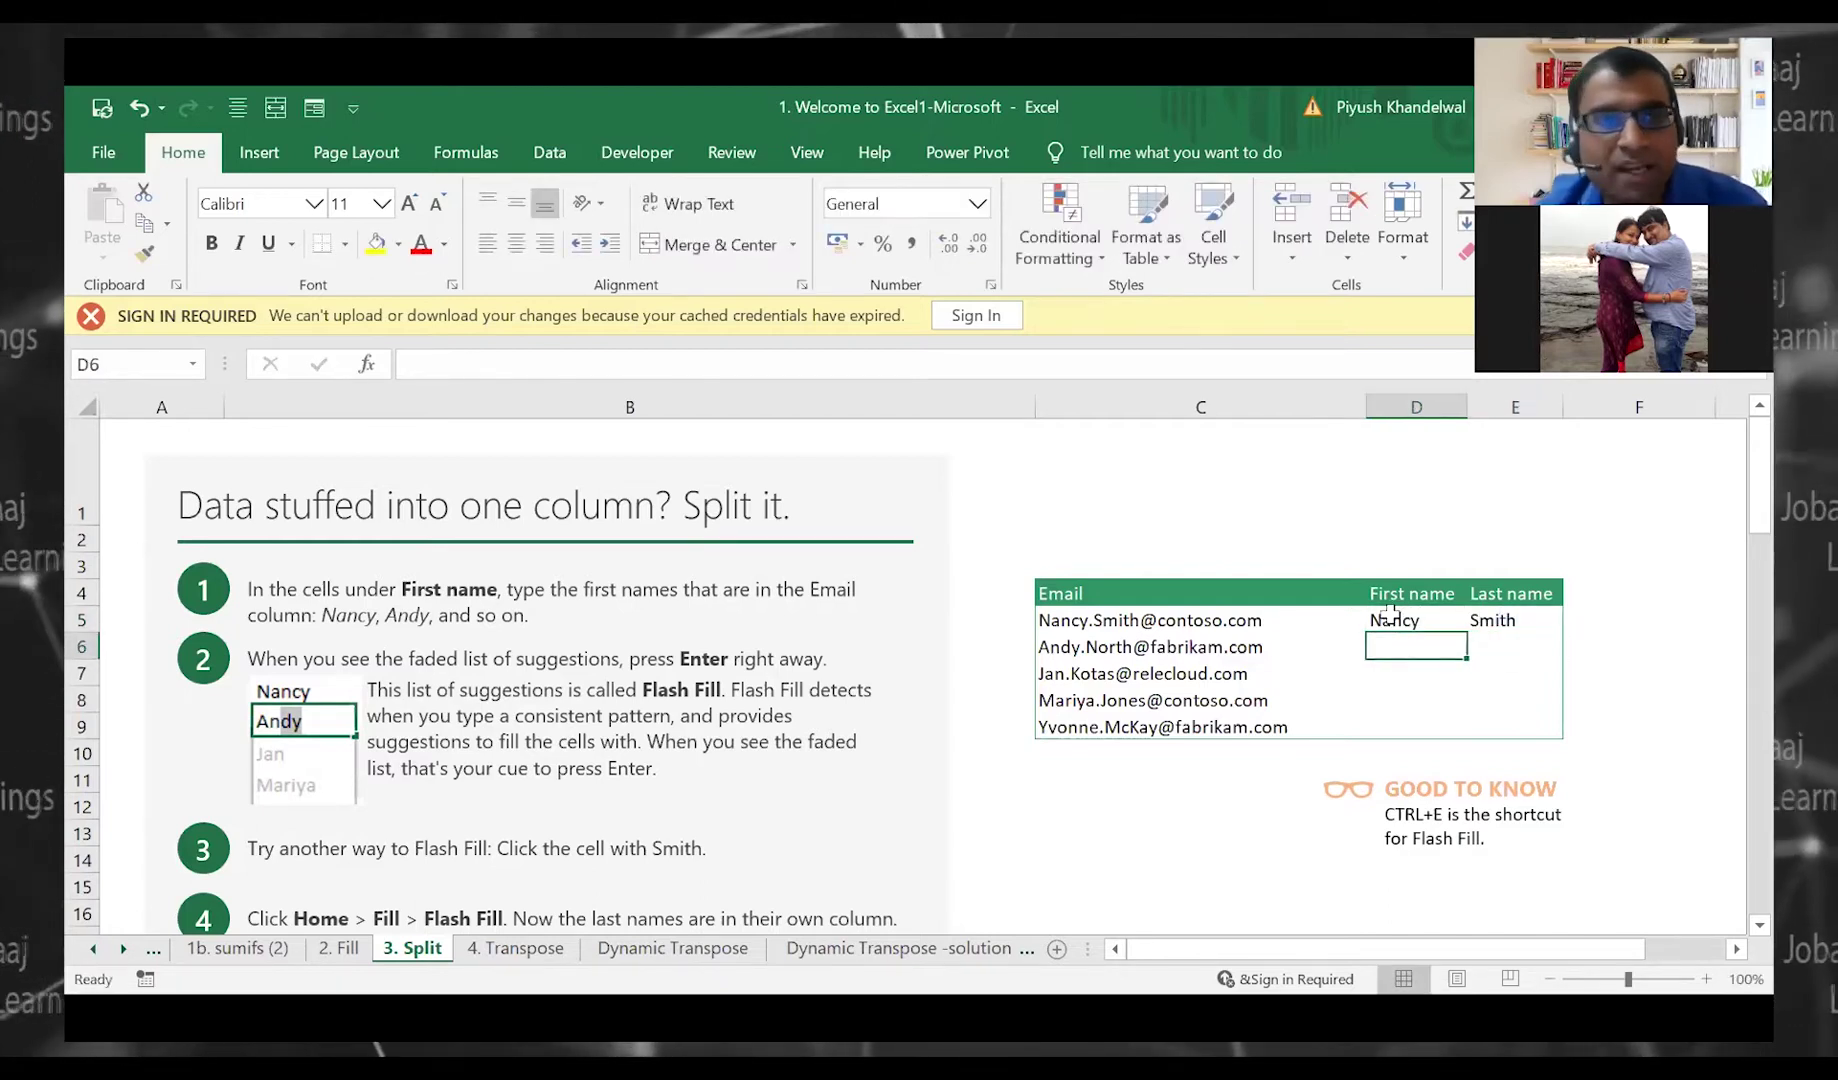
key(Right)
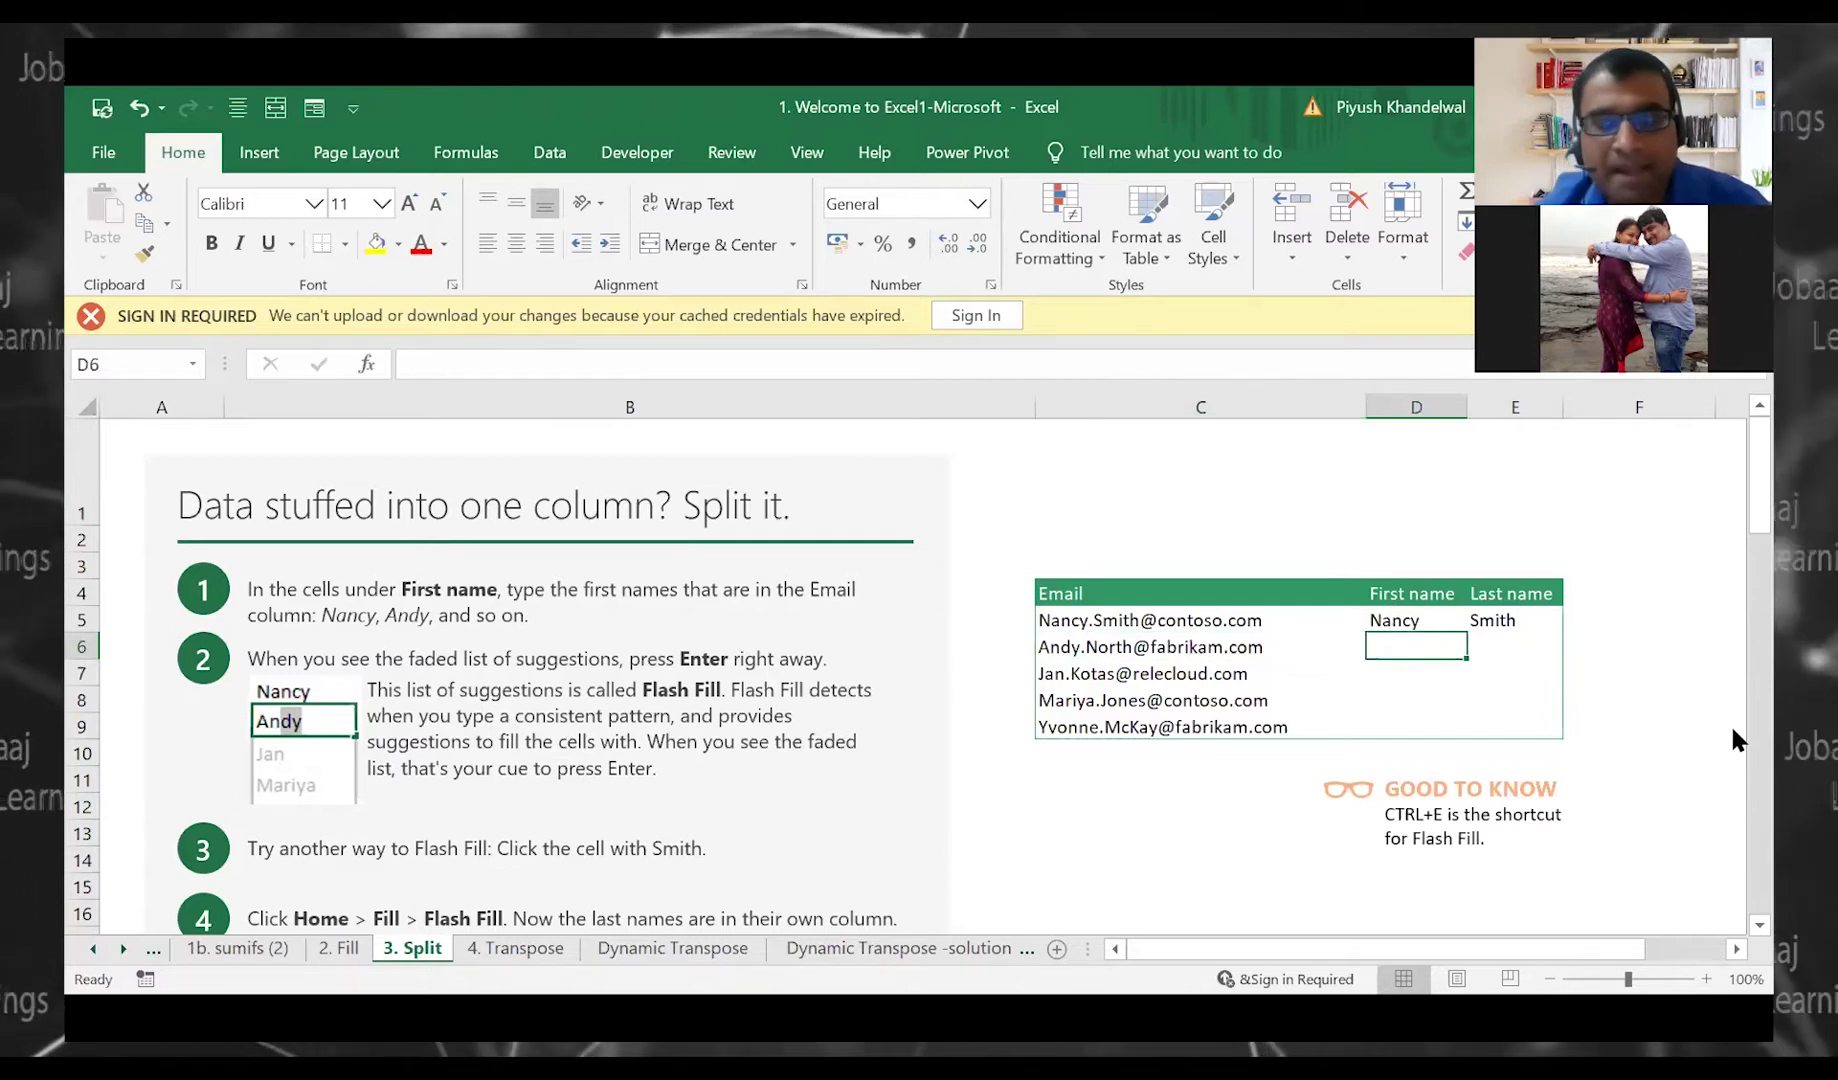
key(ctrl+e)
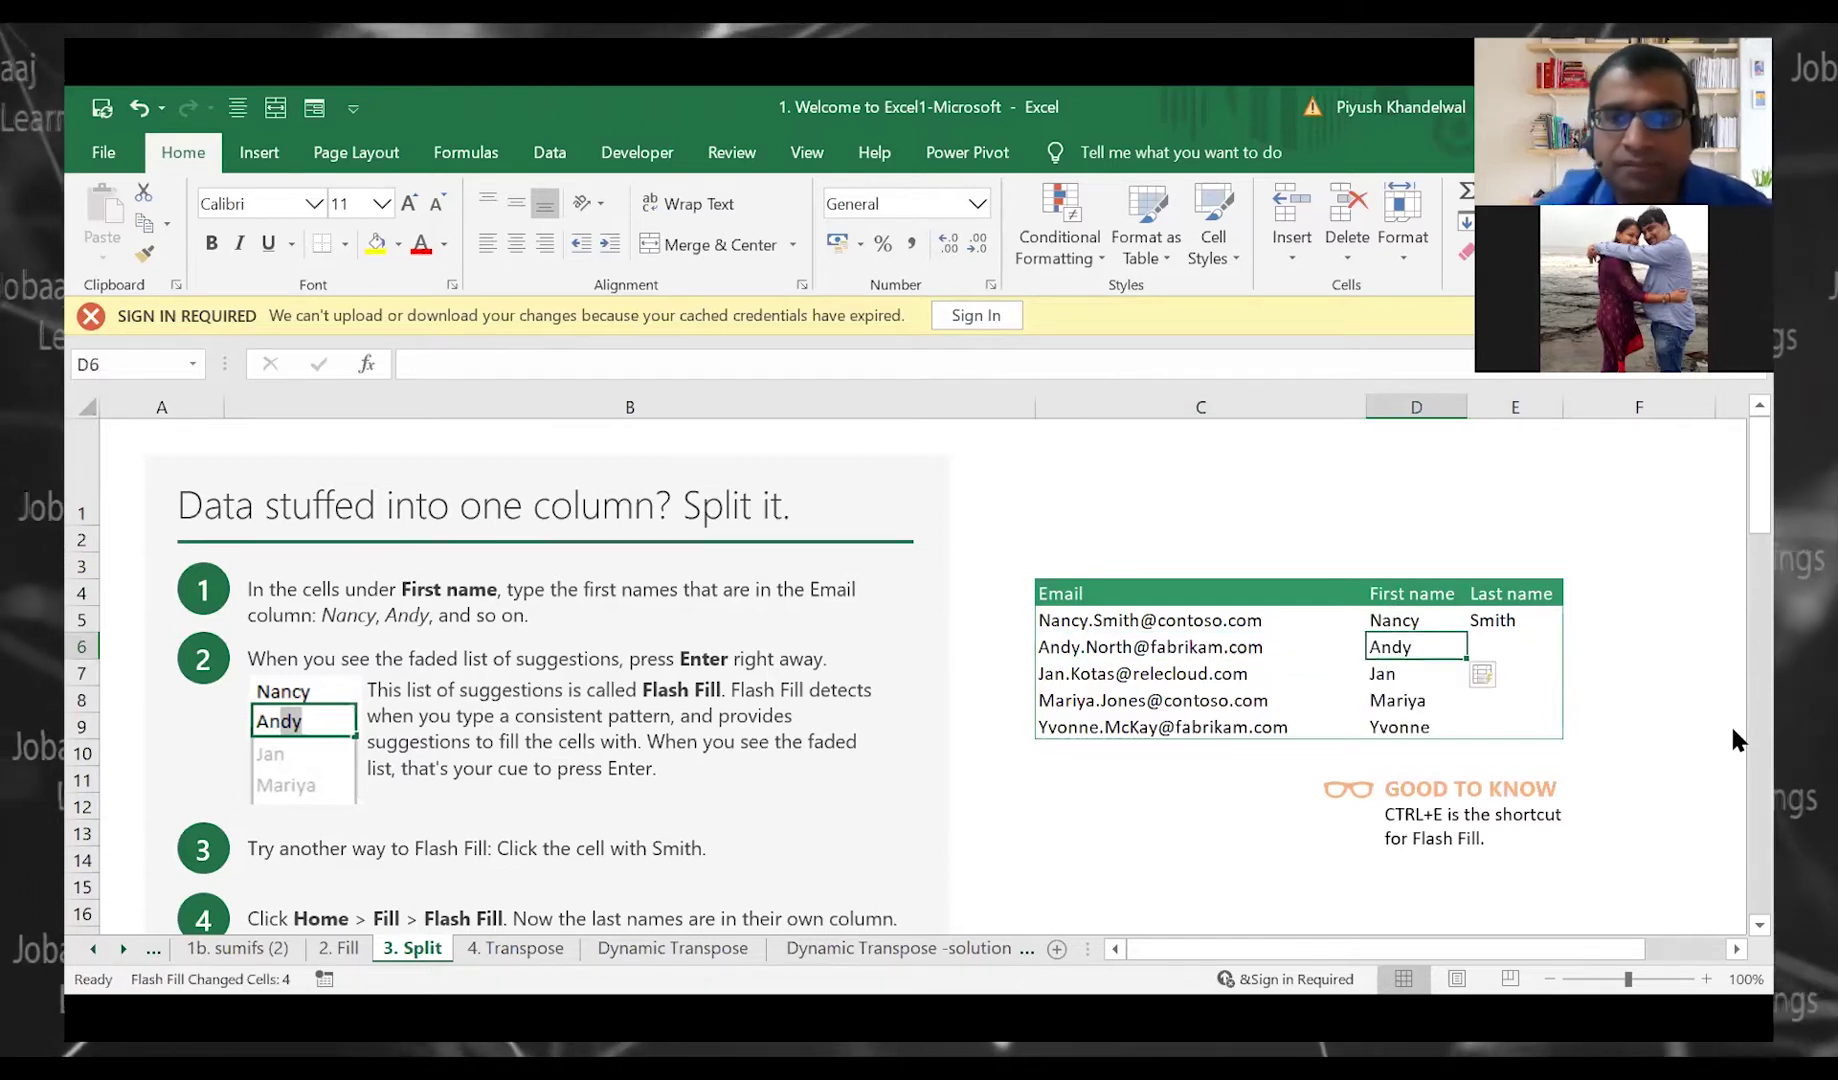
key(Right)
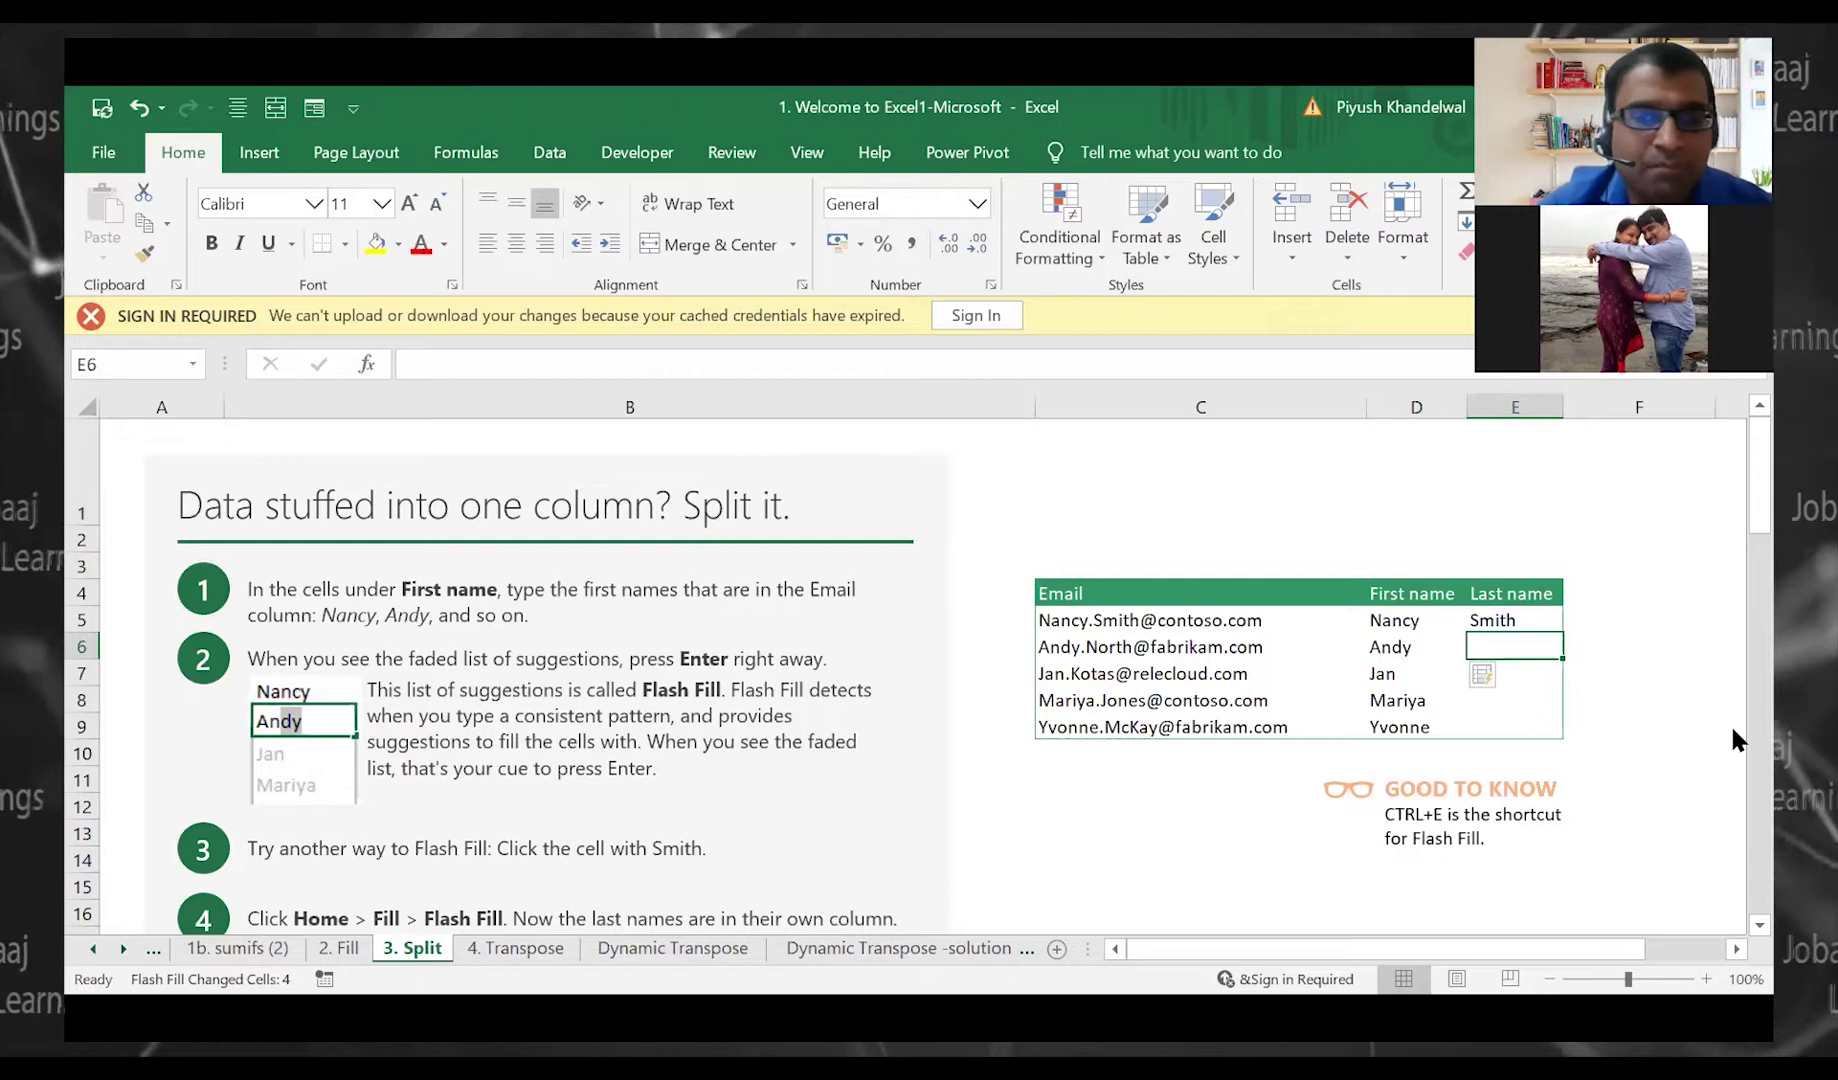
key(ctrl+e)
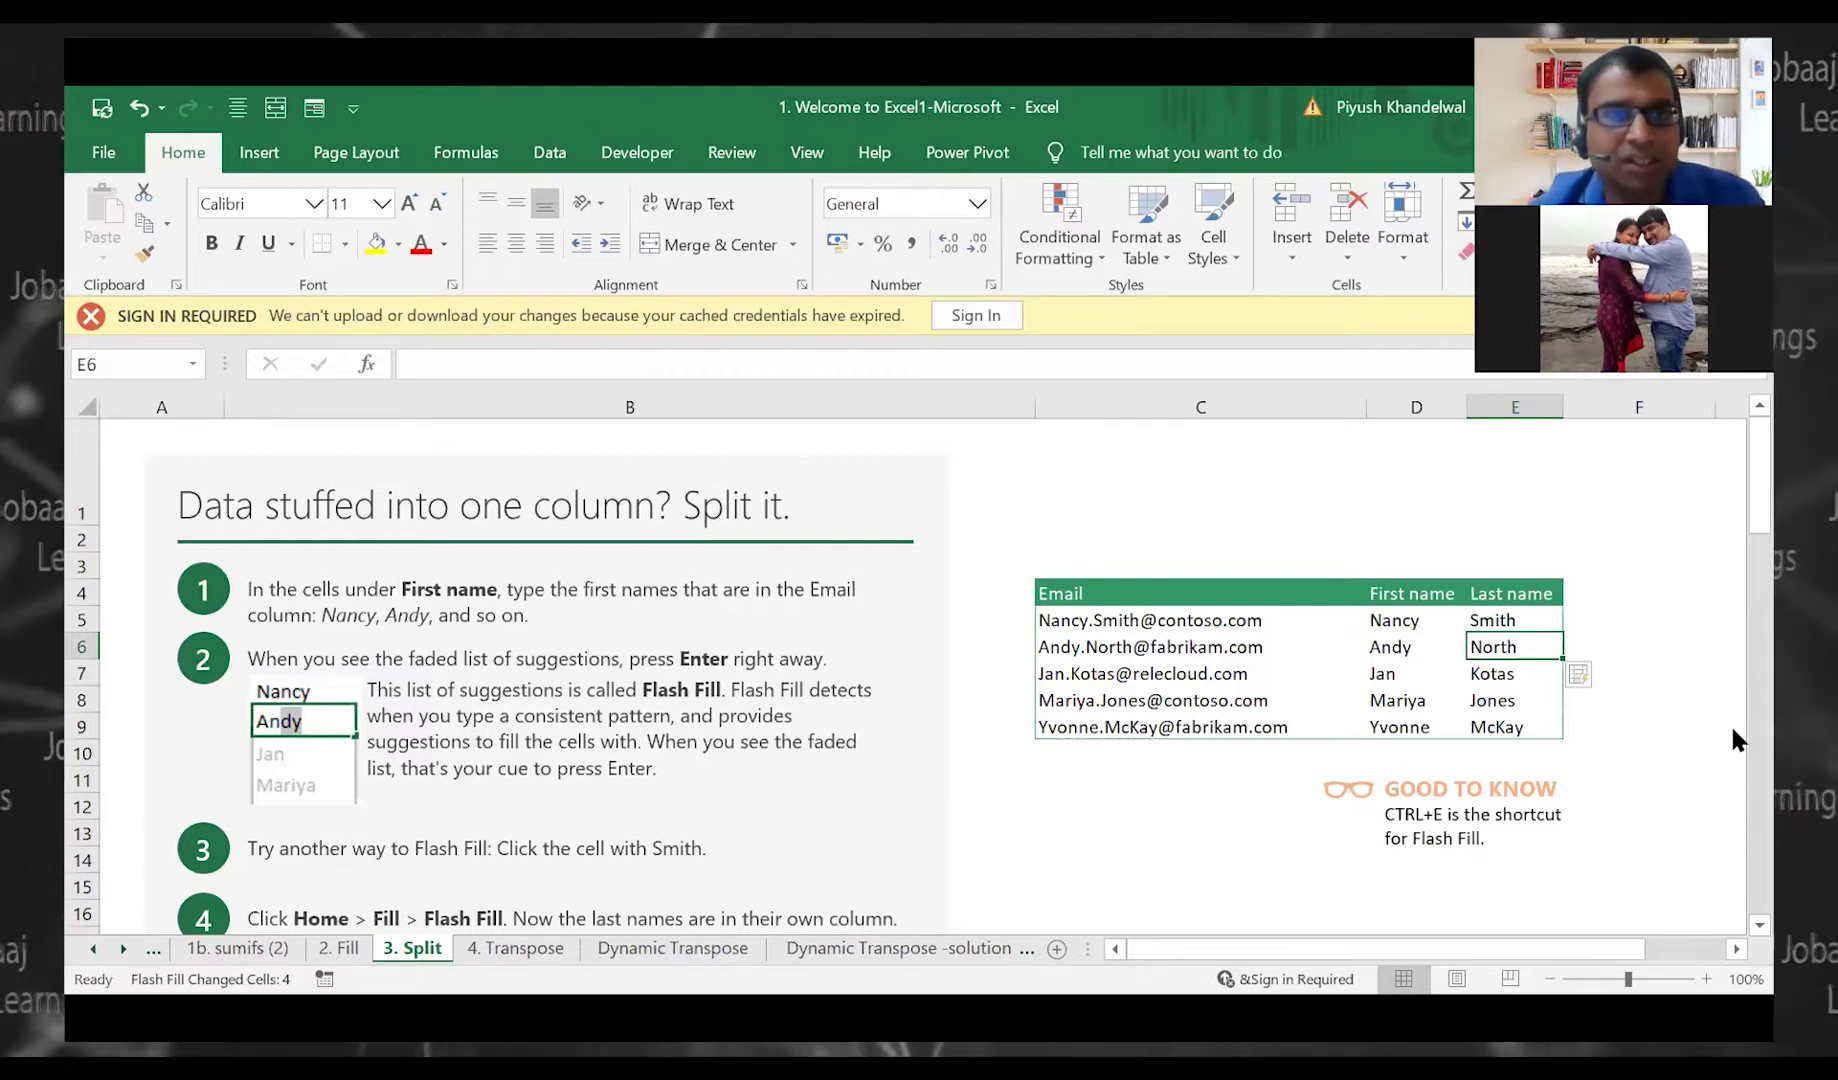
key(ctrl+n)
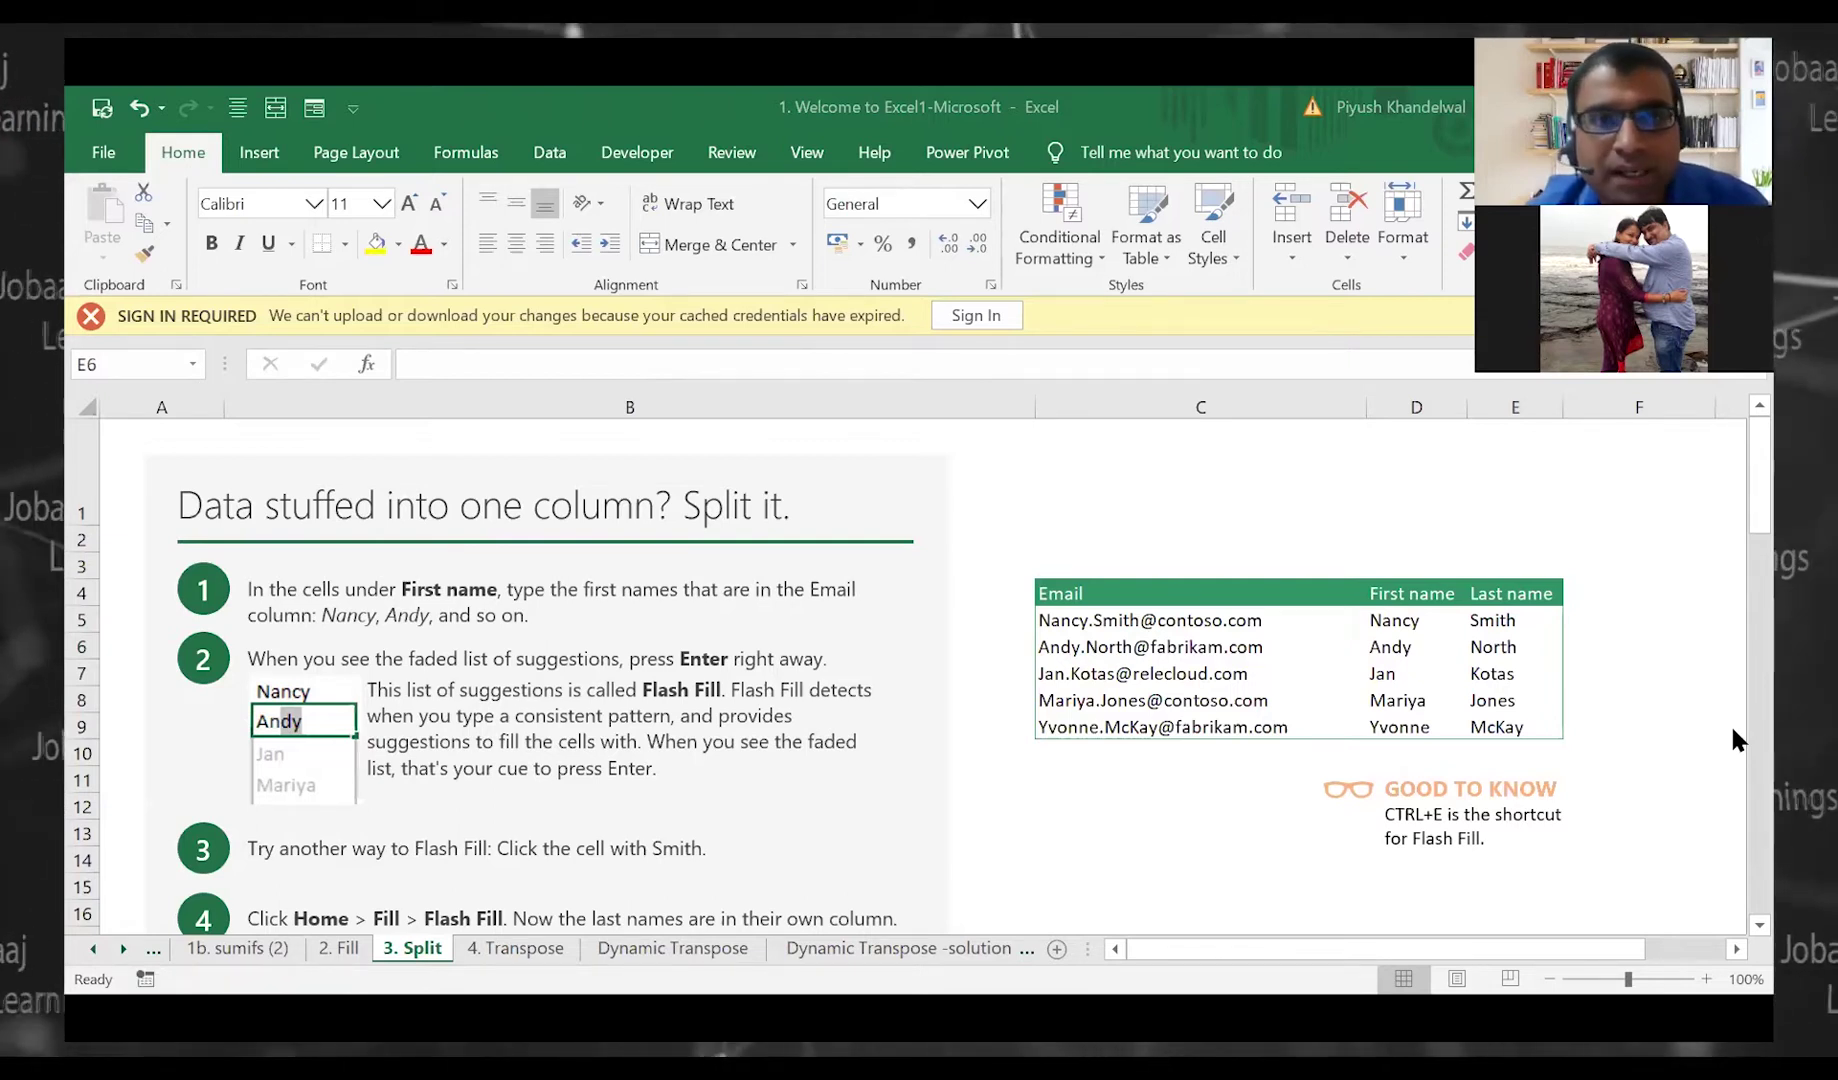
key(alt+Tab)
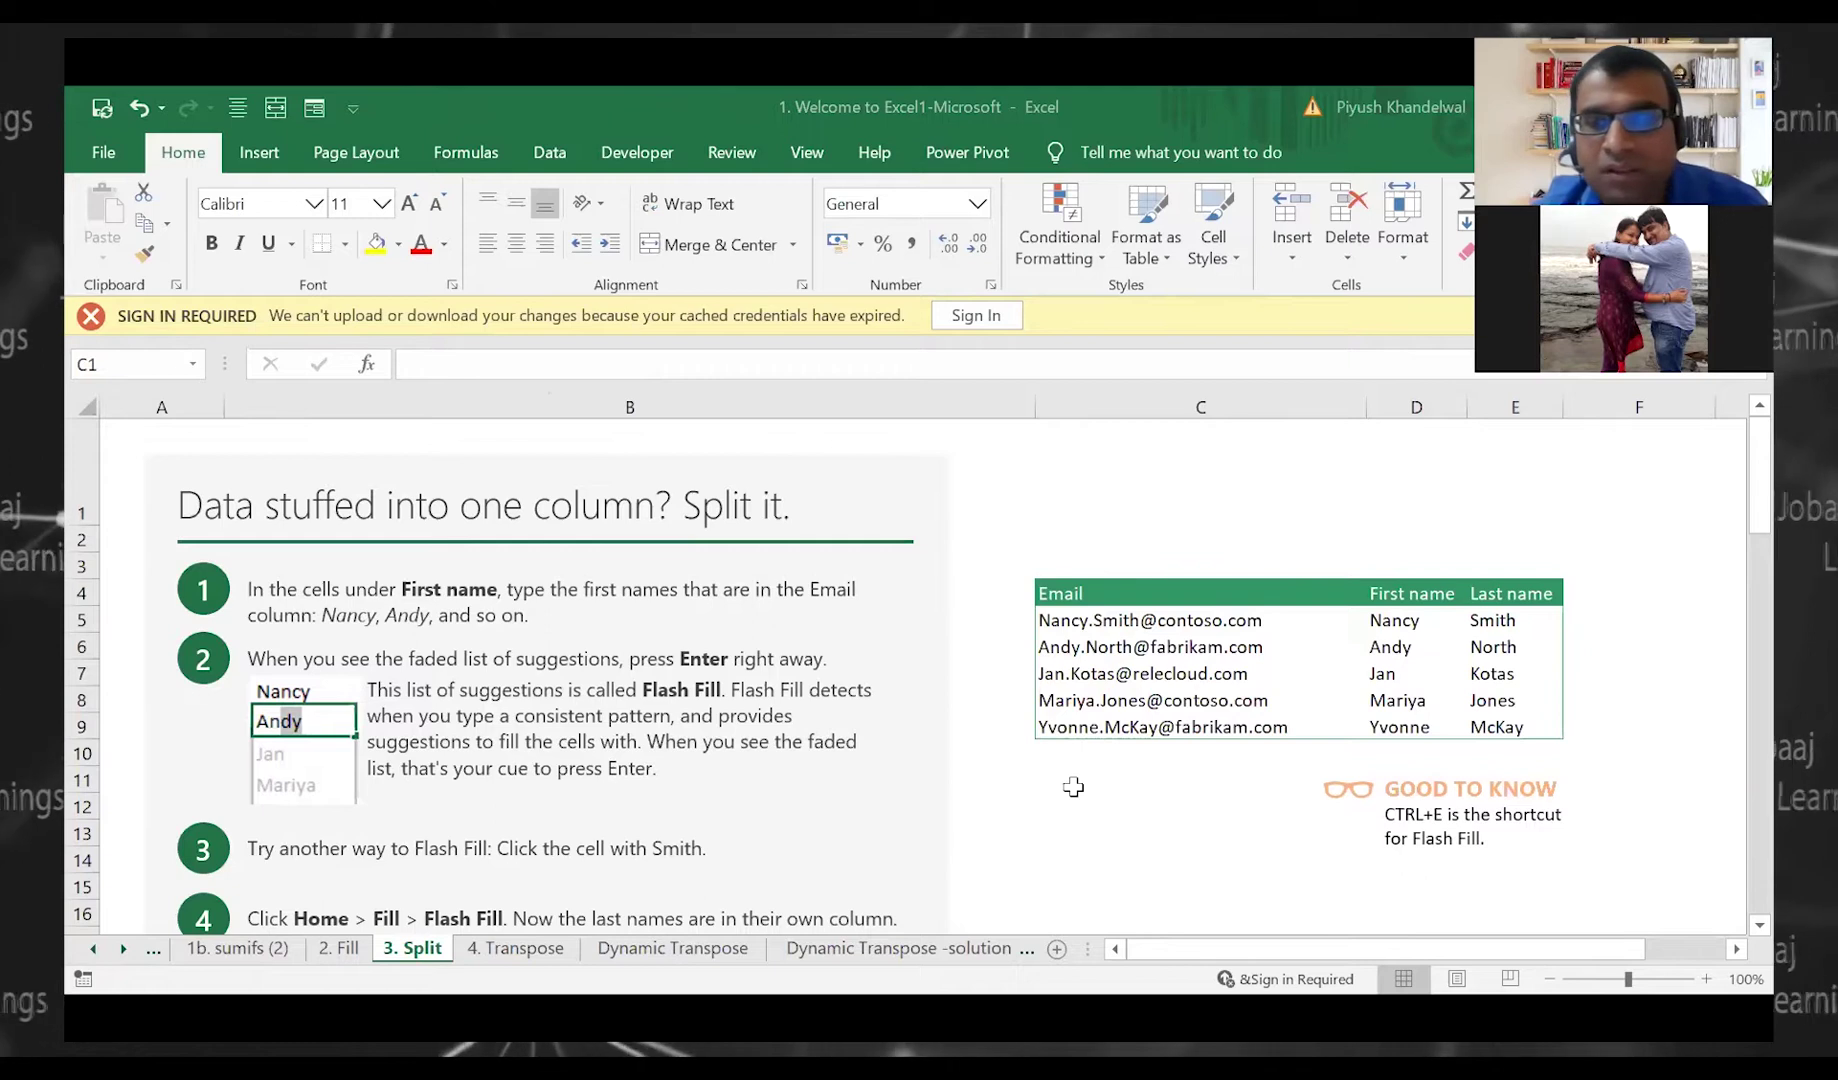
In the 1b FlashFill workbook, enter the first person's example first and last name
key(alt+Tab)
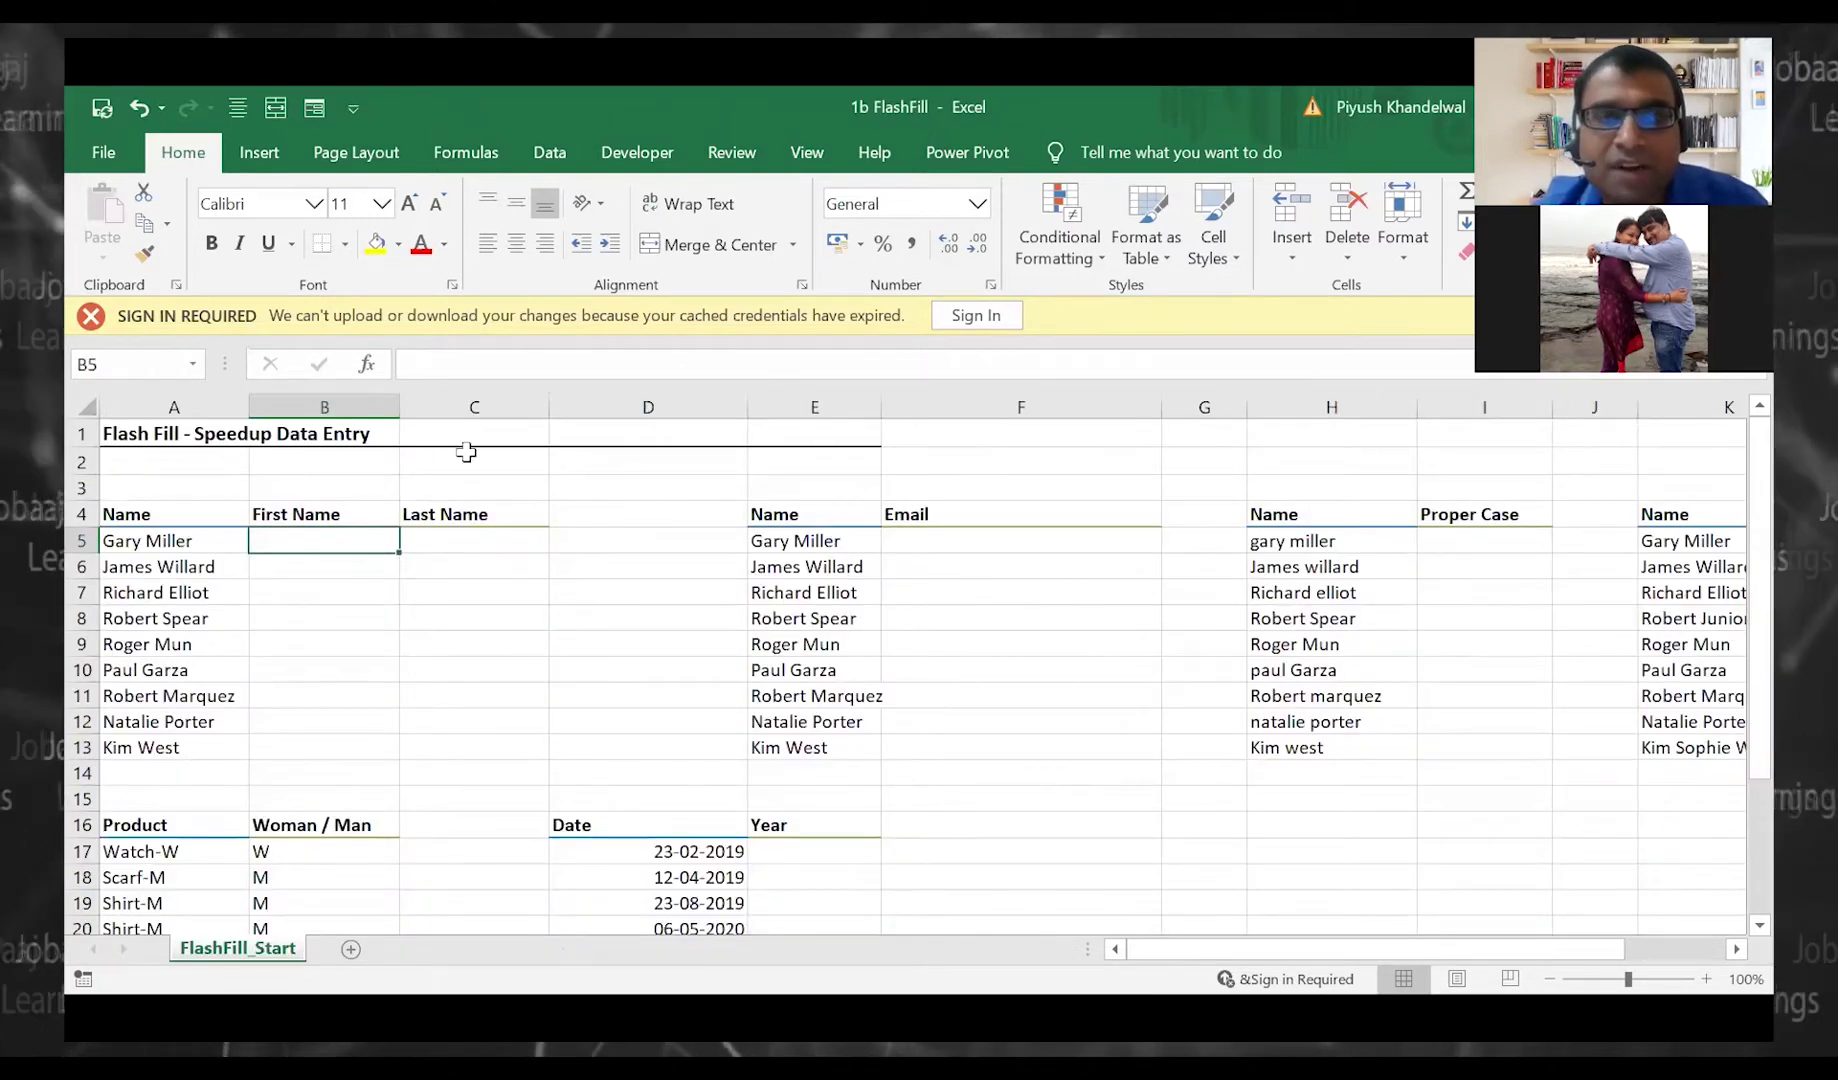
key(alt+Tab)
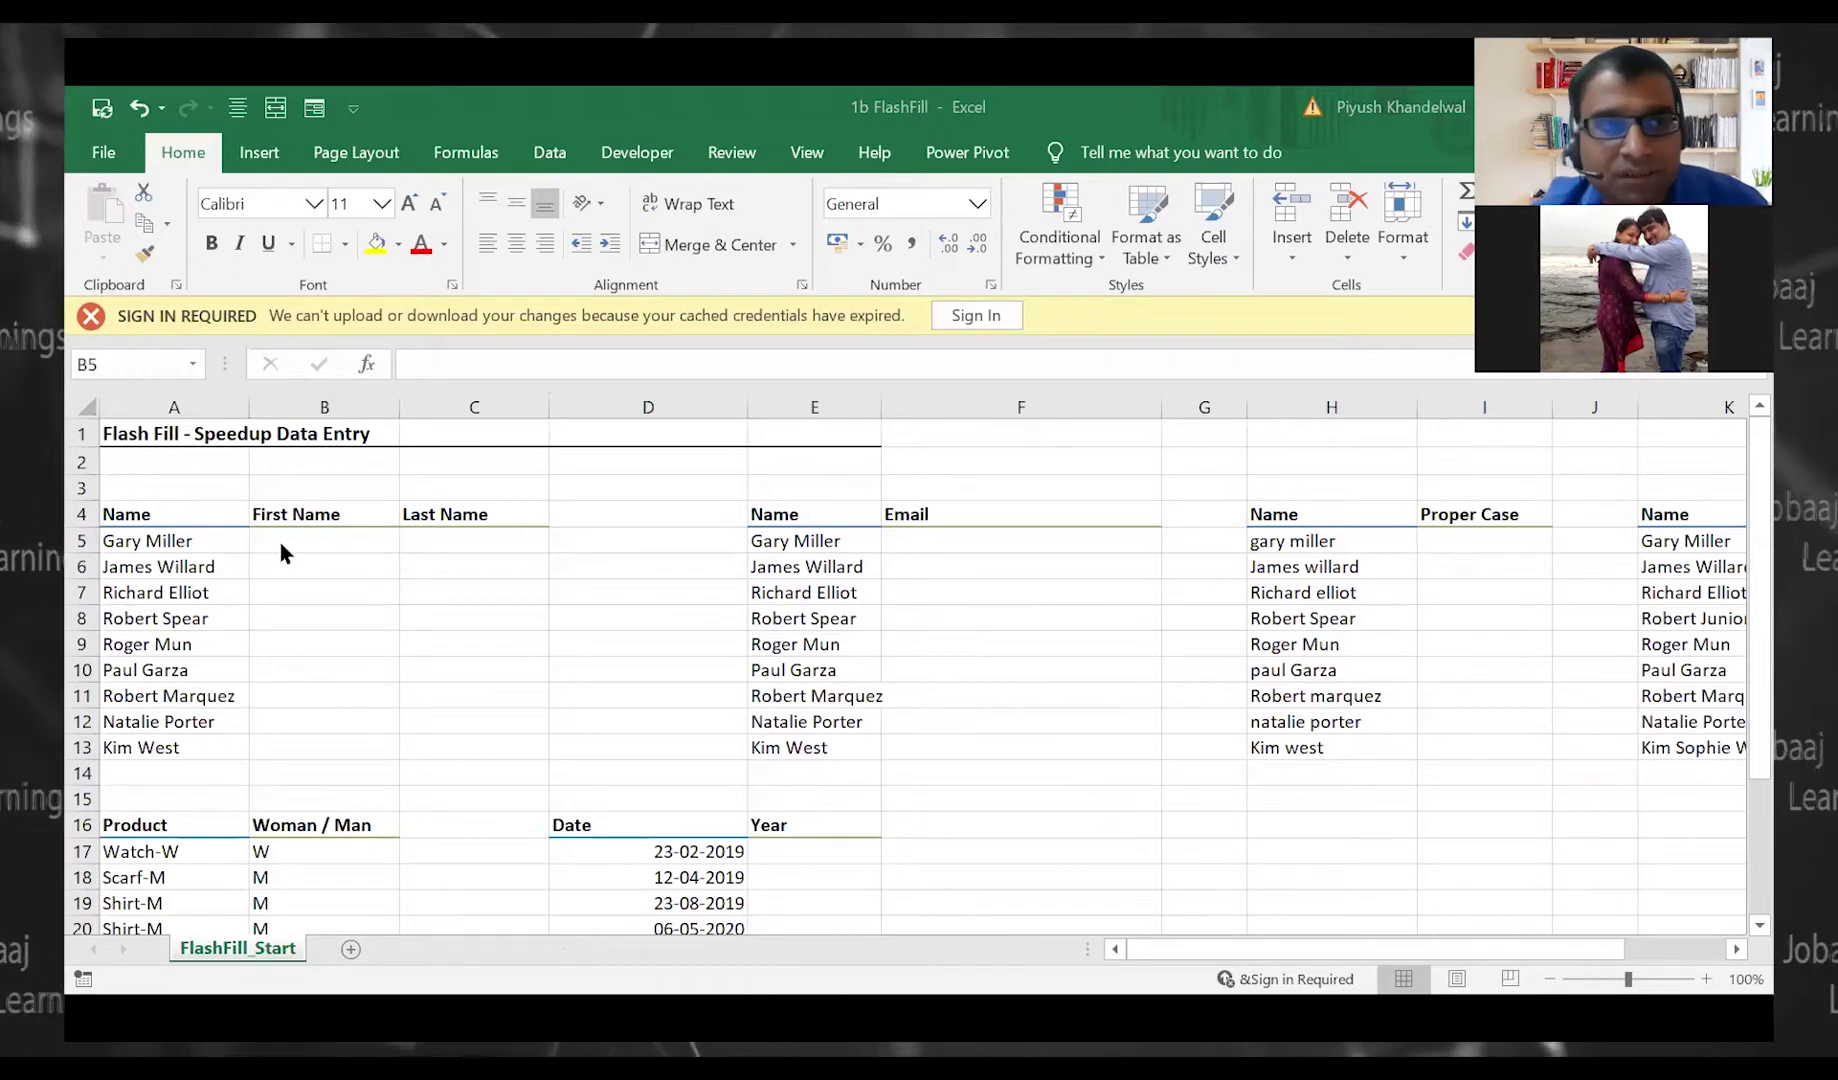
click(280, 541)
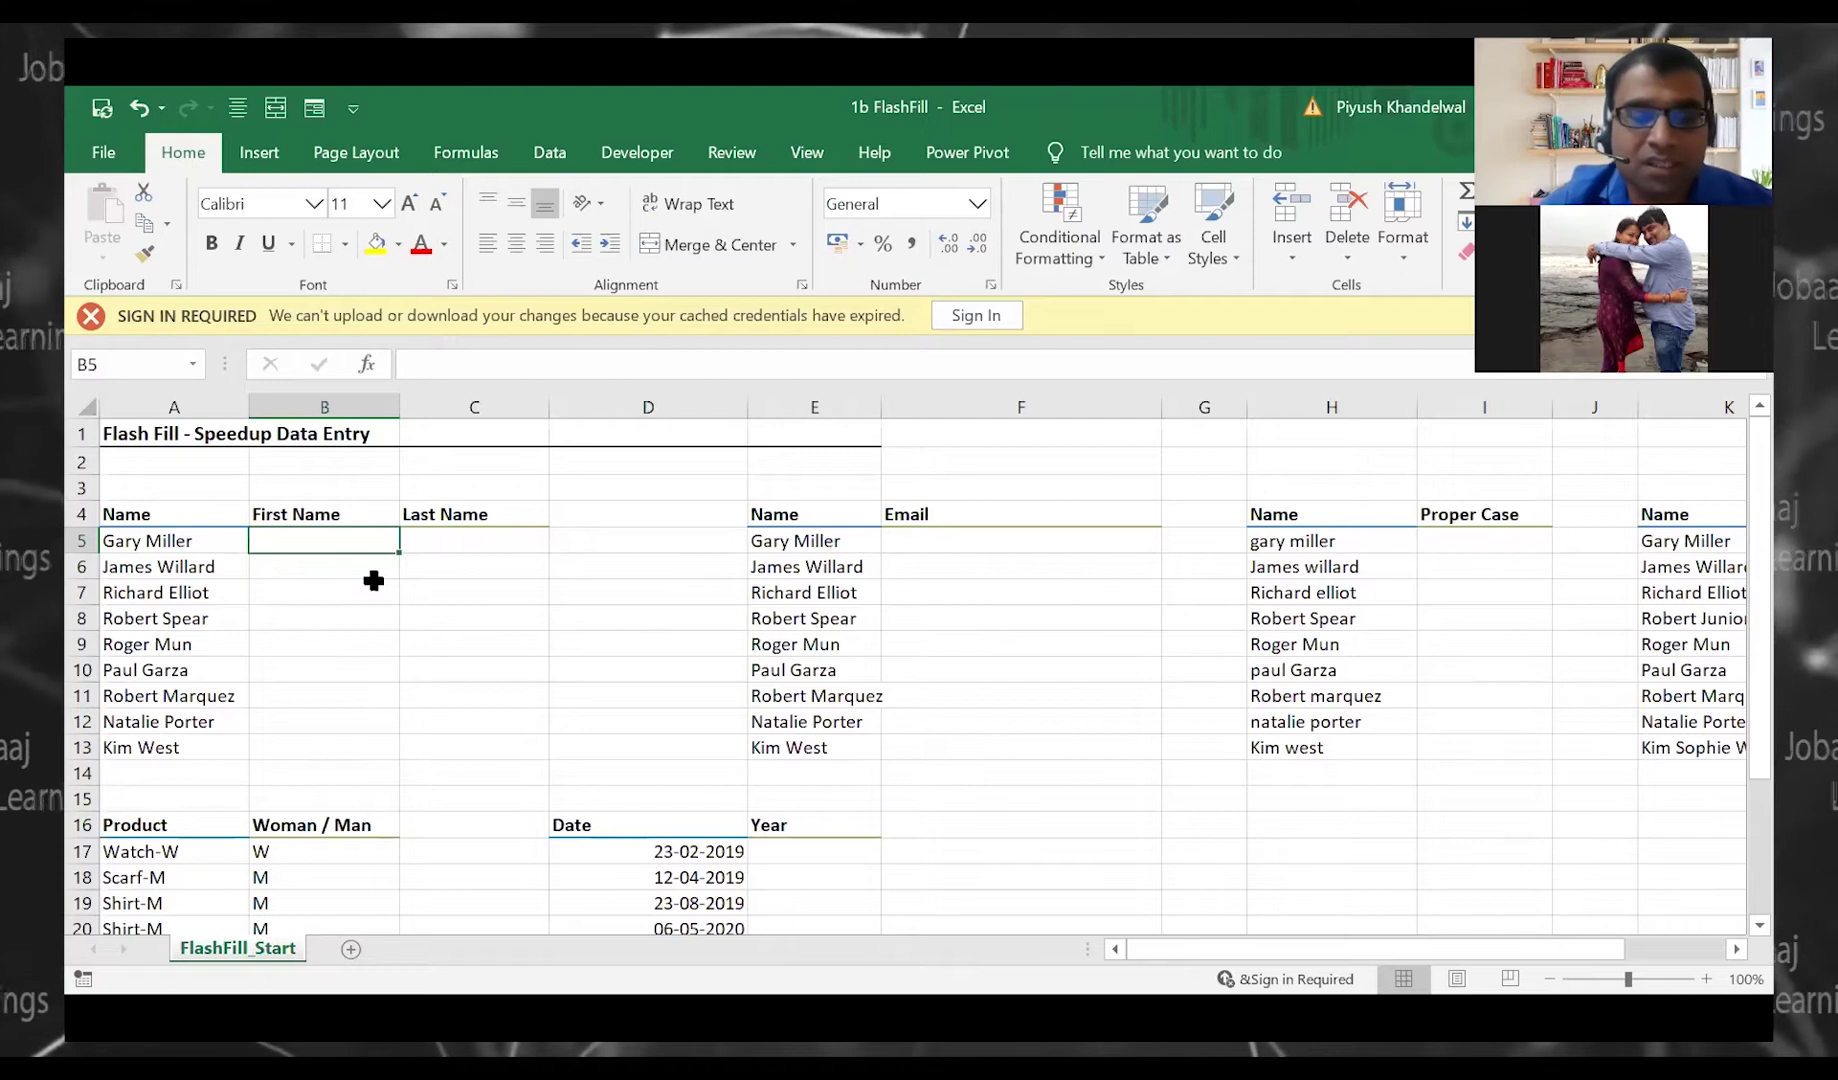
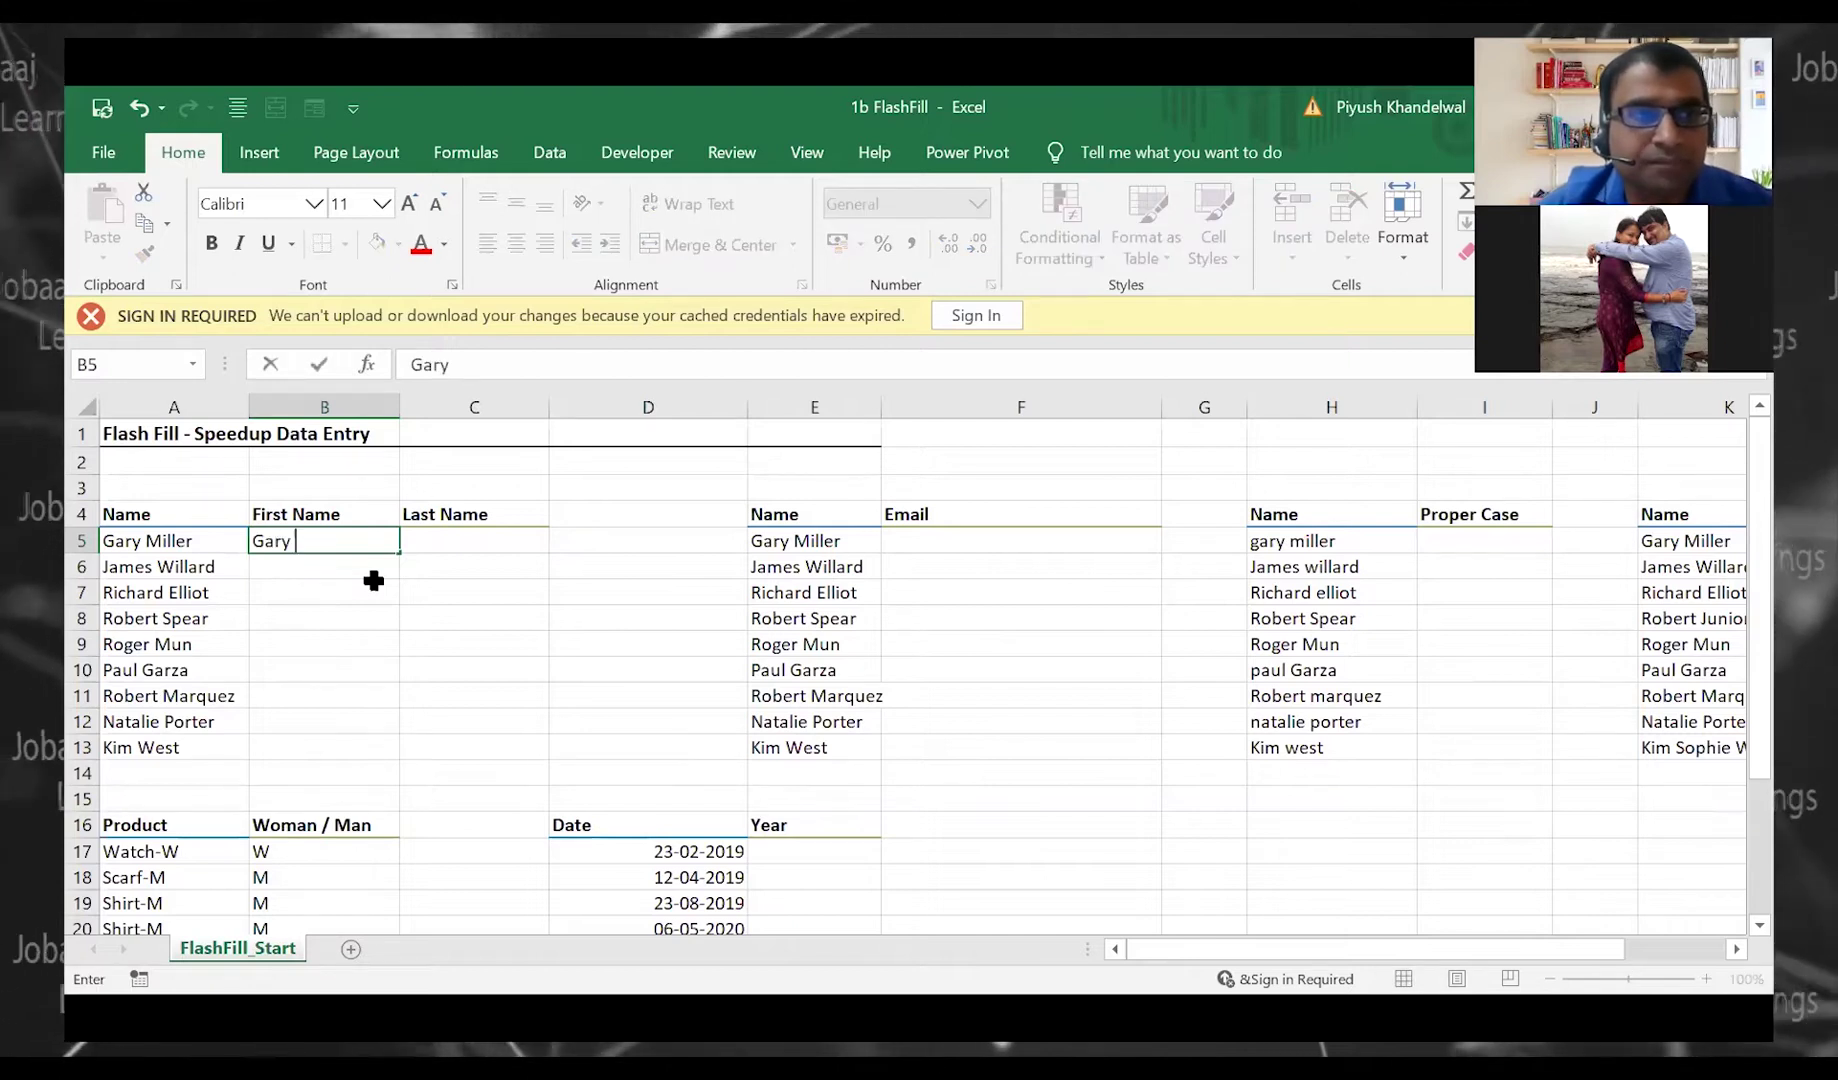
key(Tab)
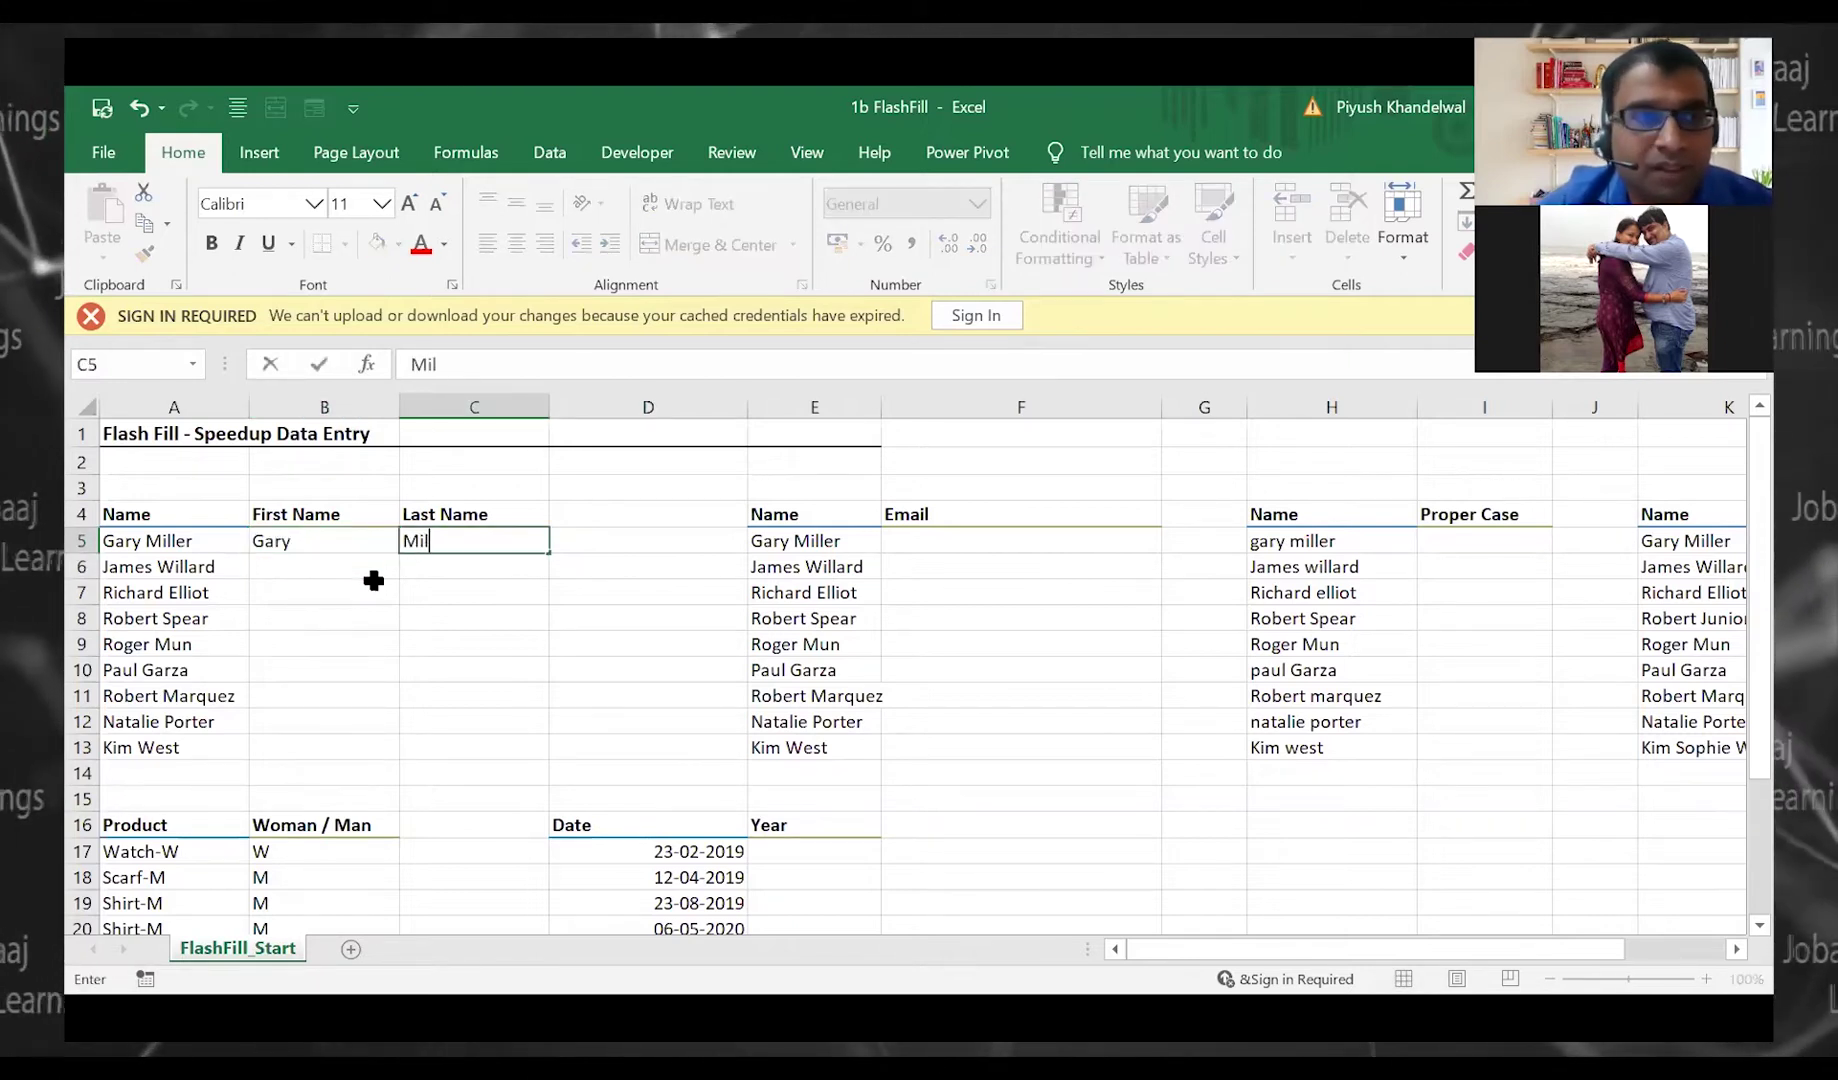
key(Return)
Flash Fill the remaining First Name and Last Name cells for all nine names
click(373, 580)
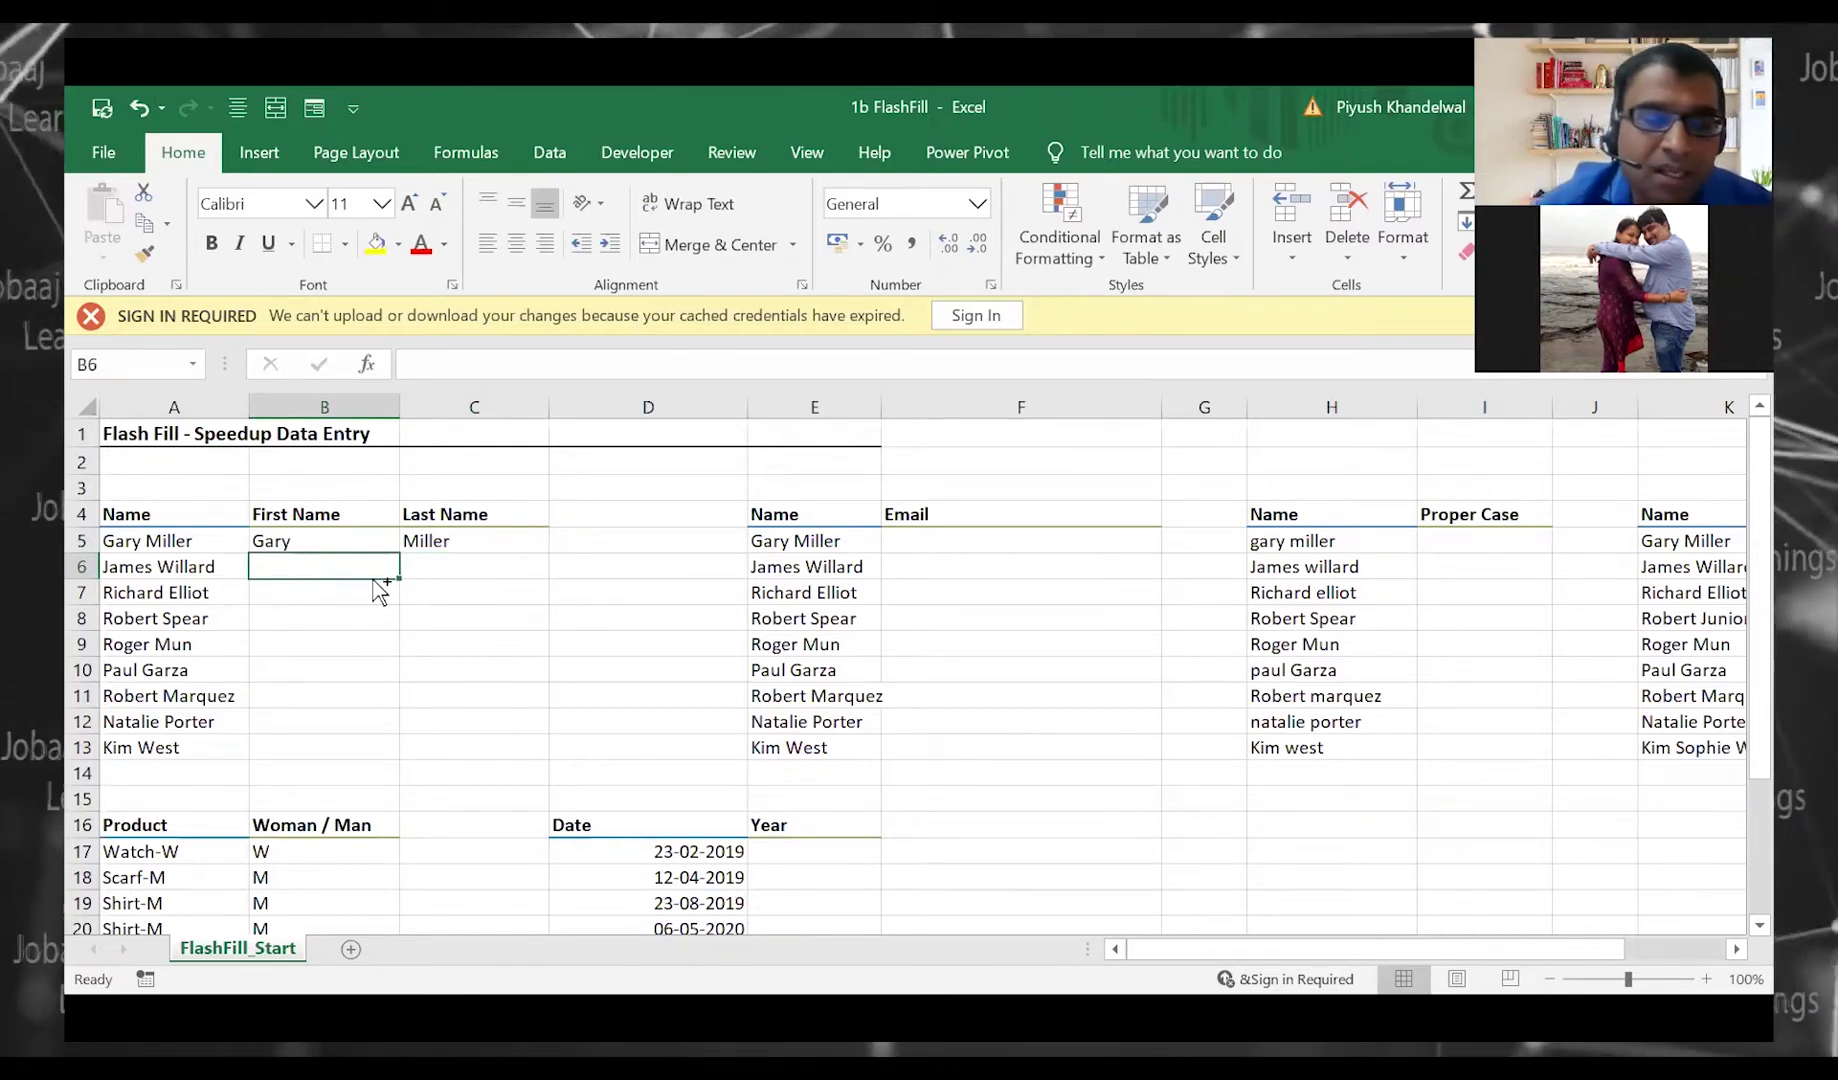
key(ctrl+e)
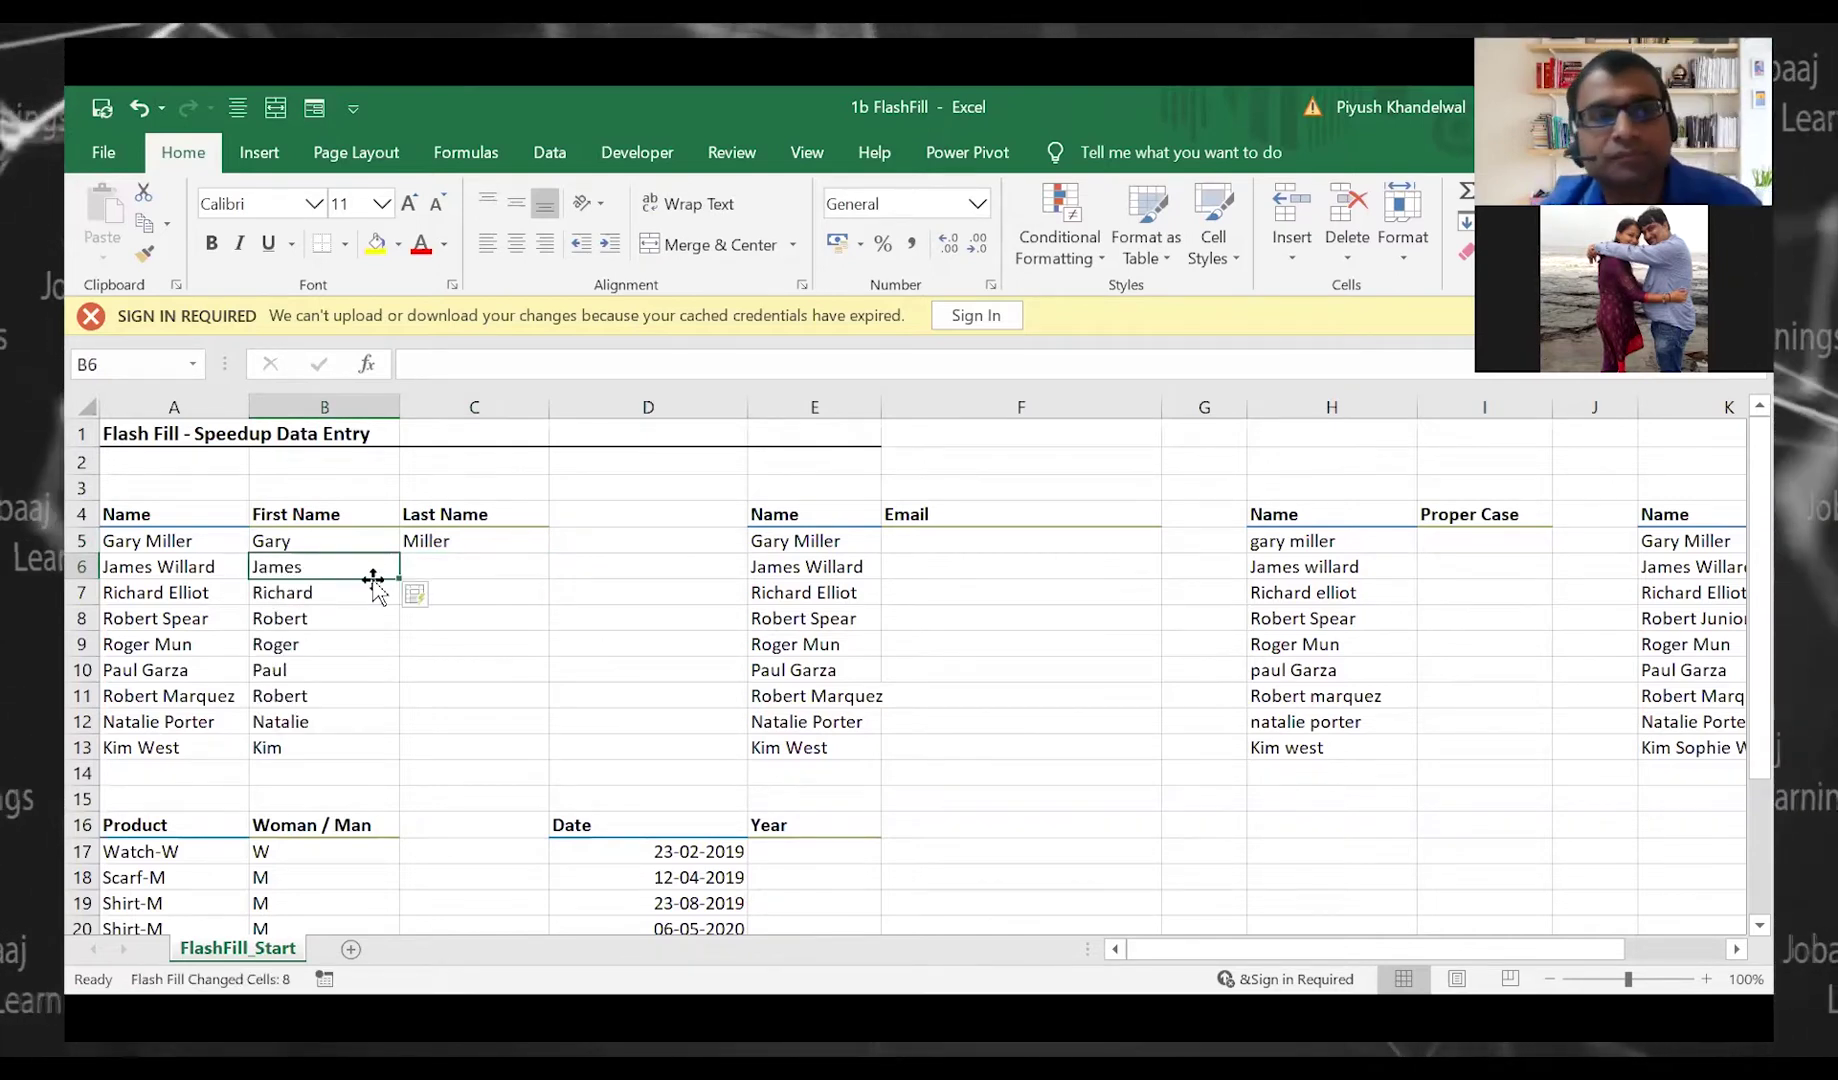
key(Right)
key(ctrl+e)
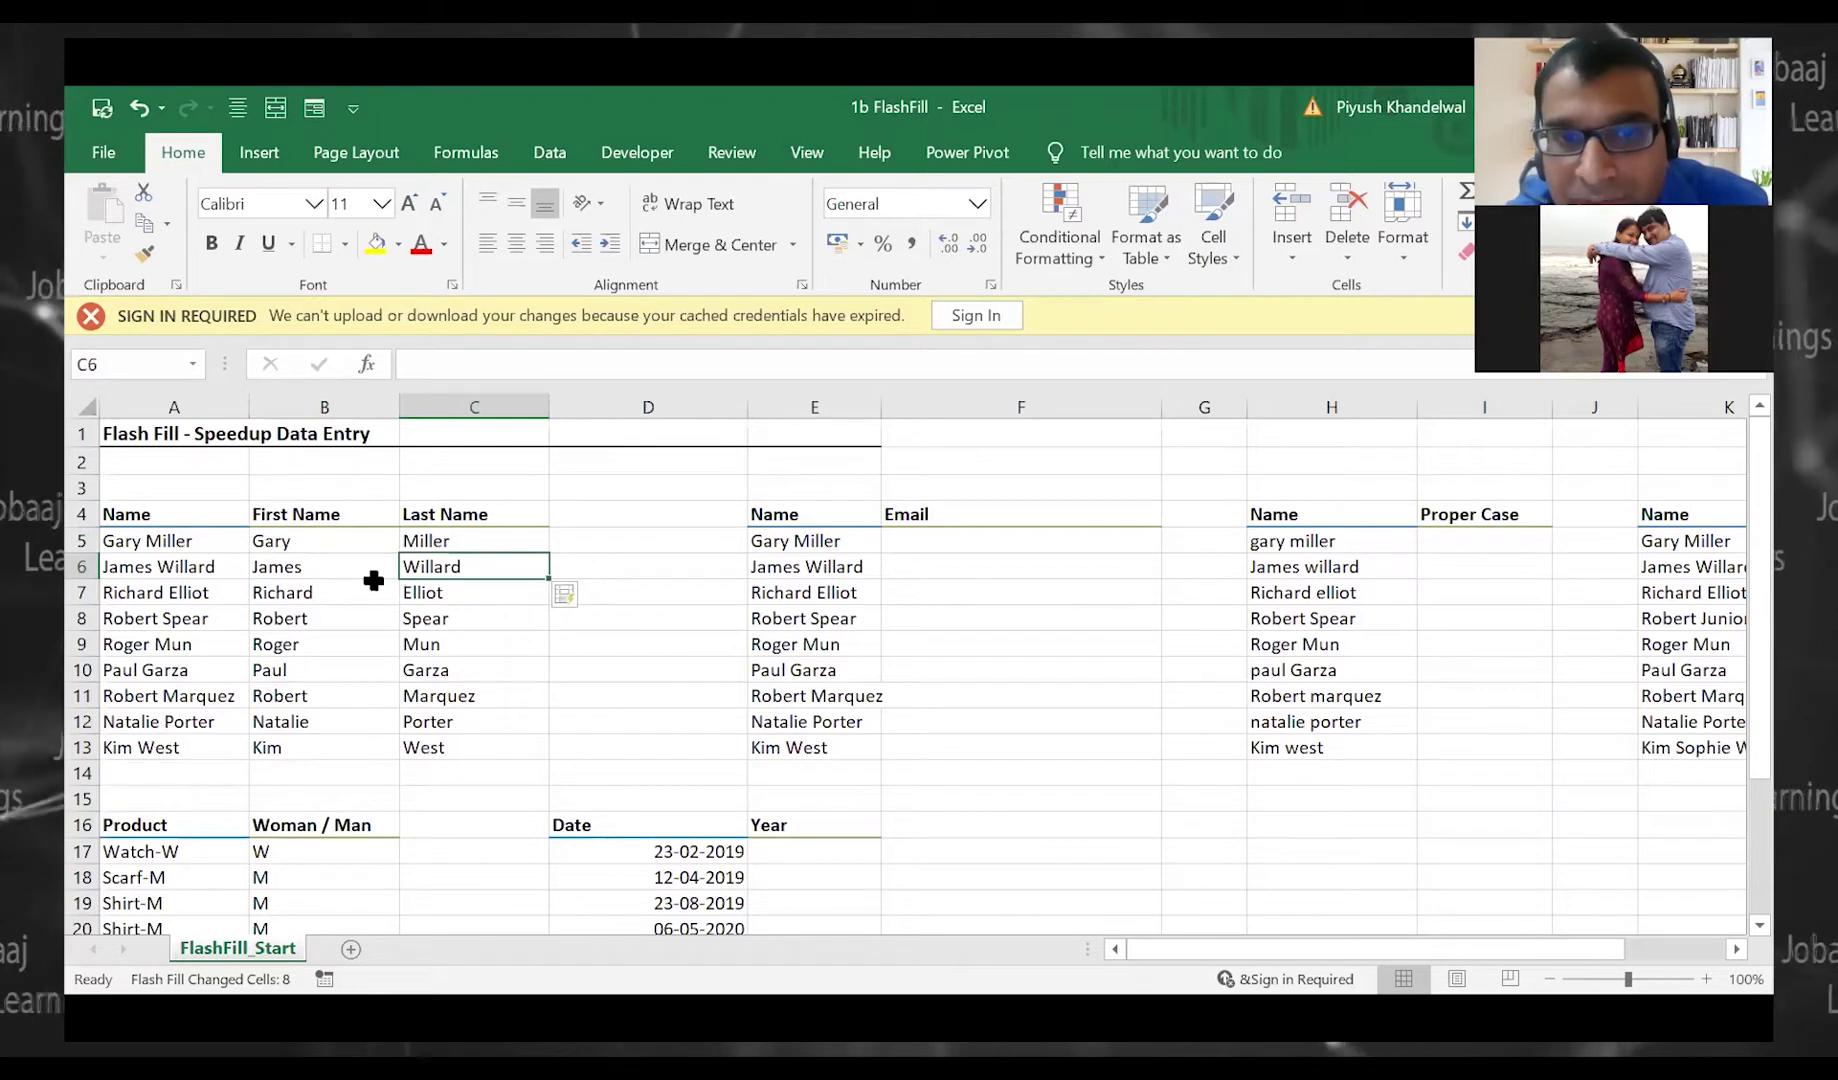
scroll(370, 601, down, 5)
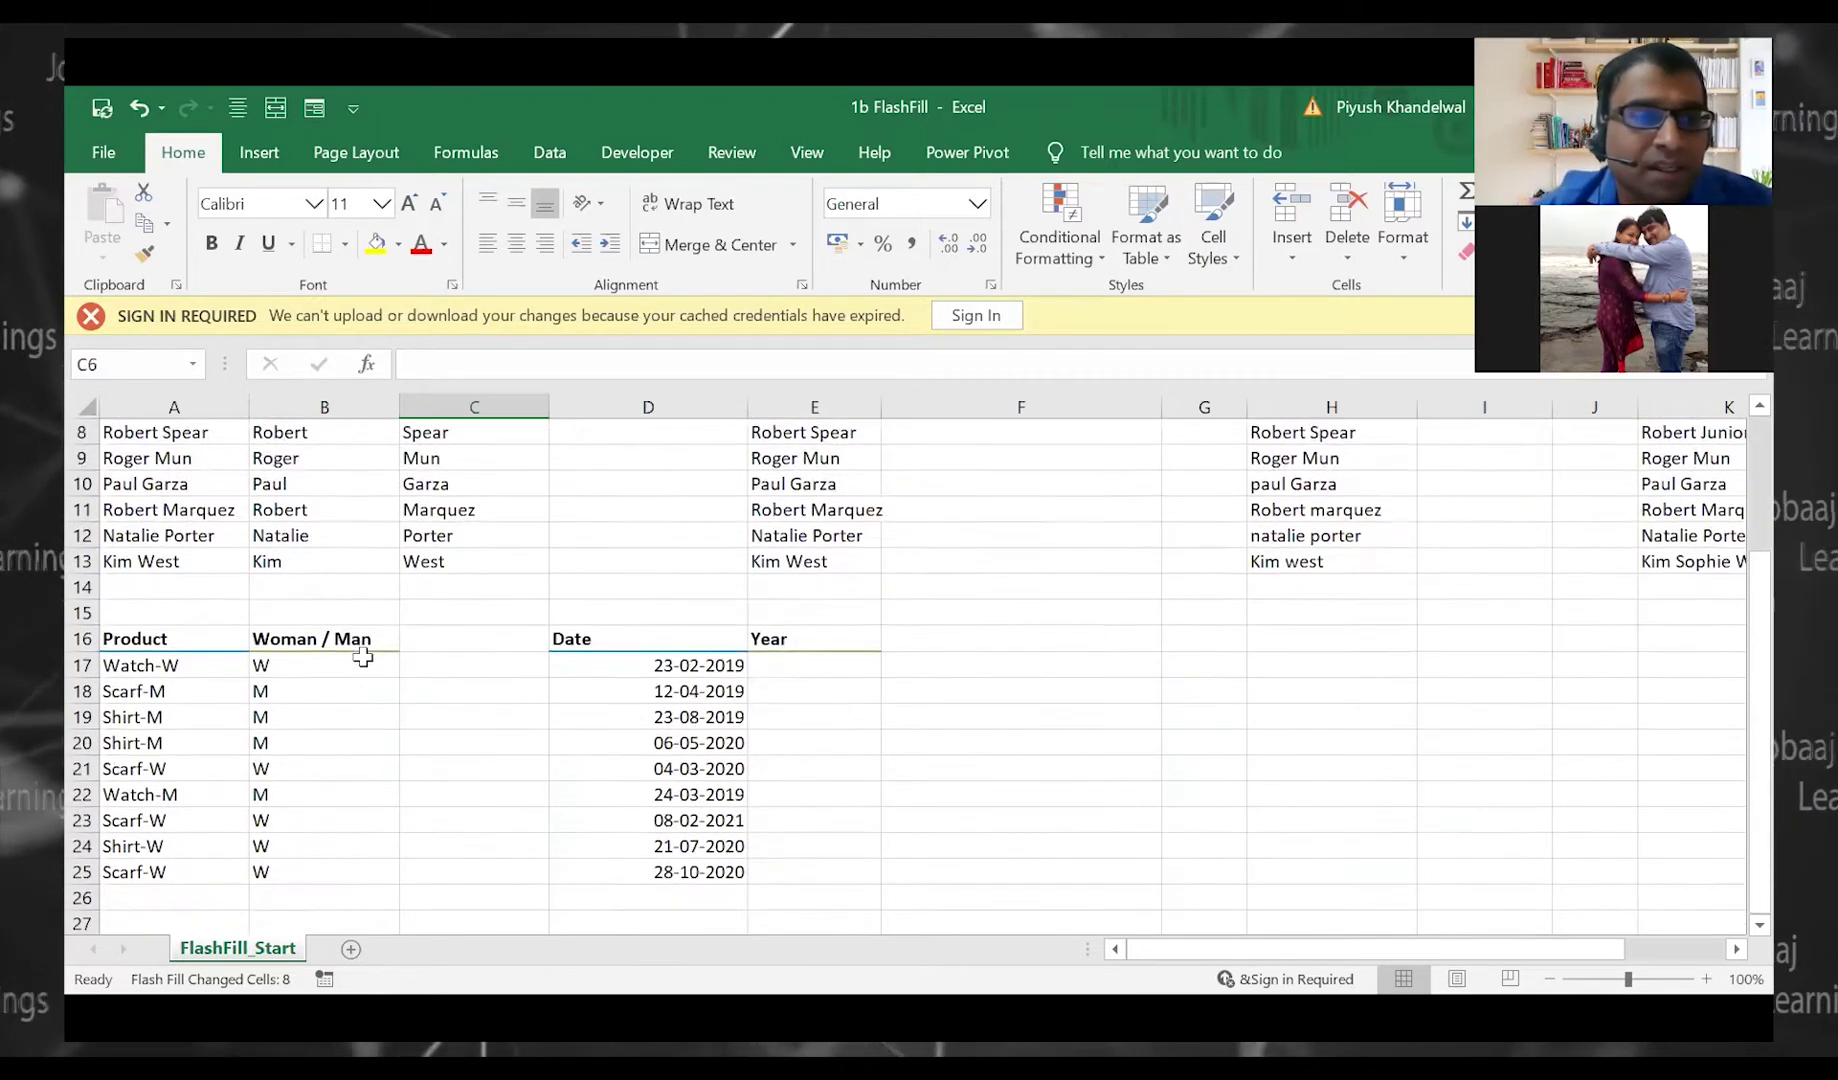
Clear the existing Woman / Man values in B17:B27
drag(345, 486, 333, 732)
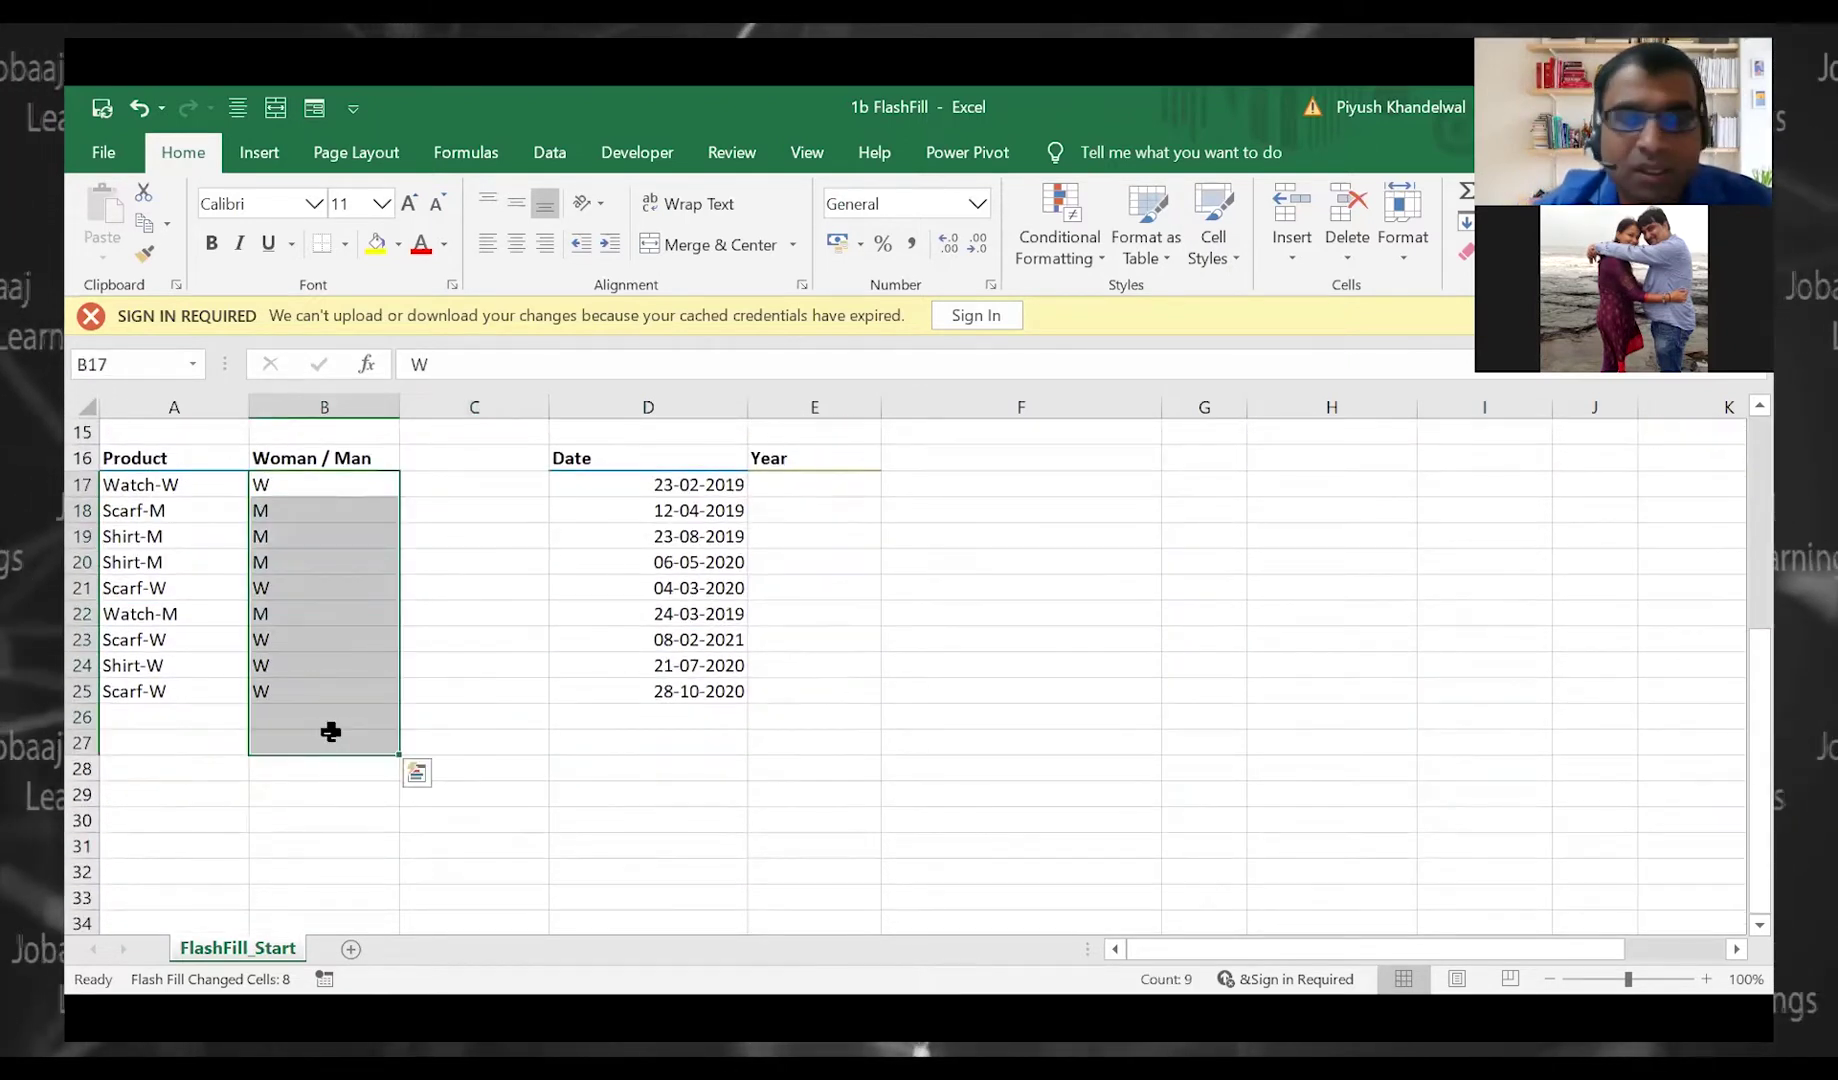
key(Delete)
key(Left)
key(Down)
key(Down)
key(Down)
key(Down)
key(Up)
key(Up)
key(Up)
key(Up)
key(Up)
key(Up)
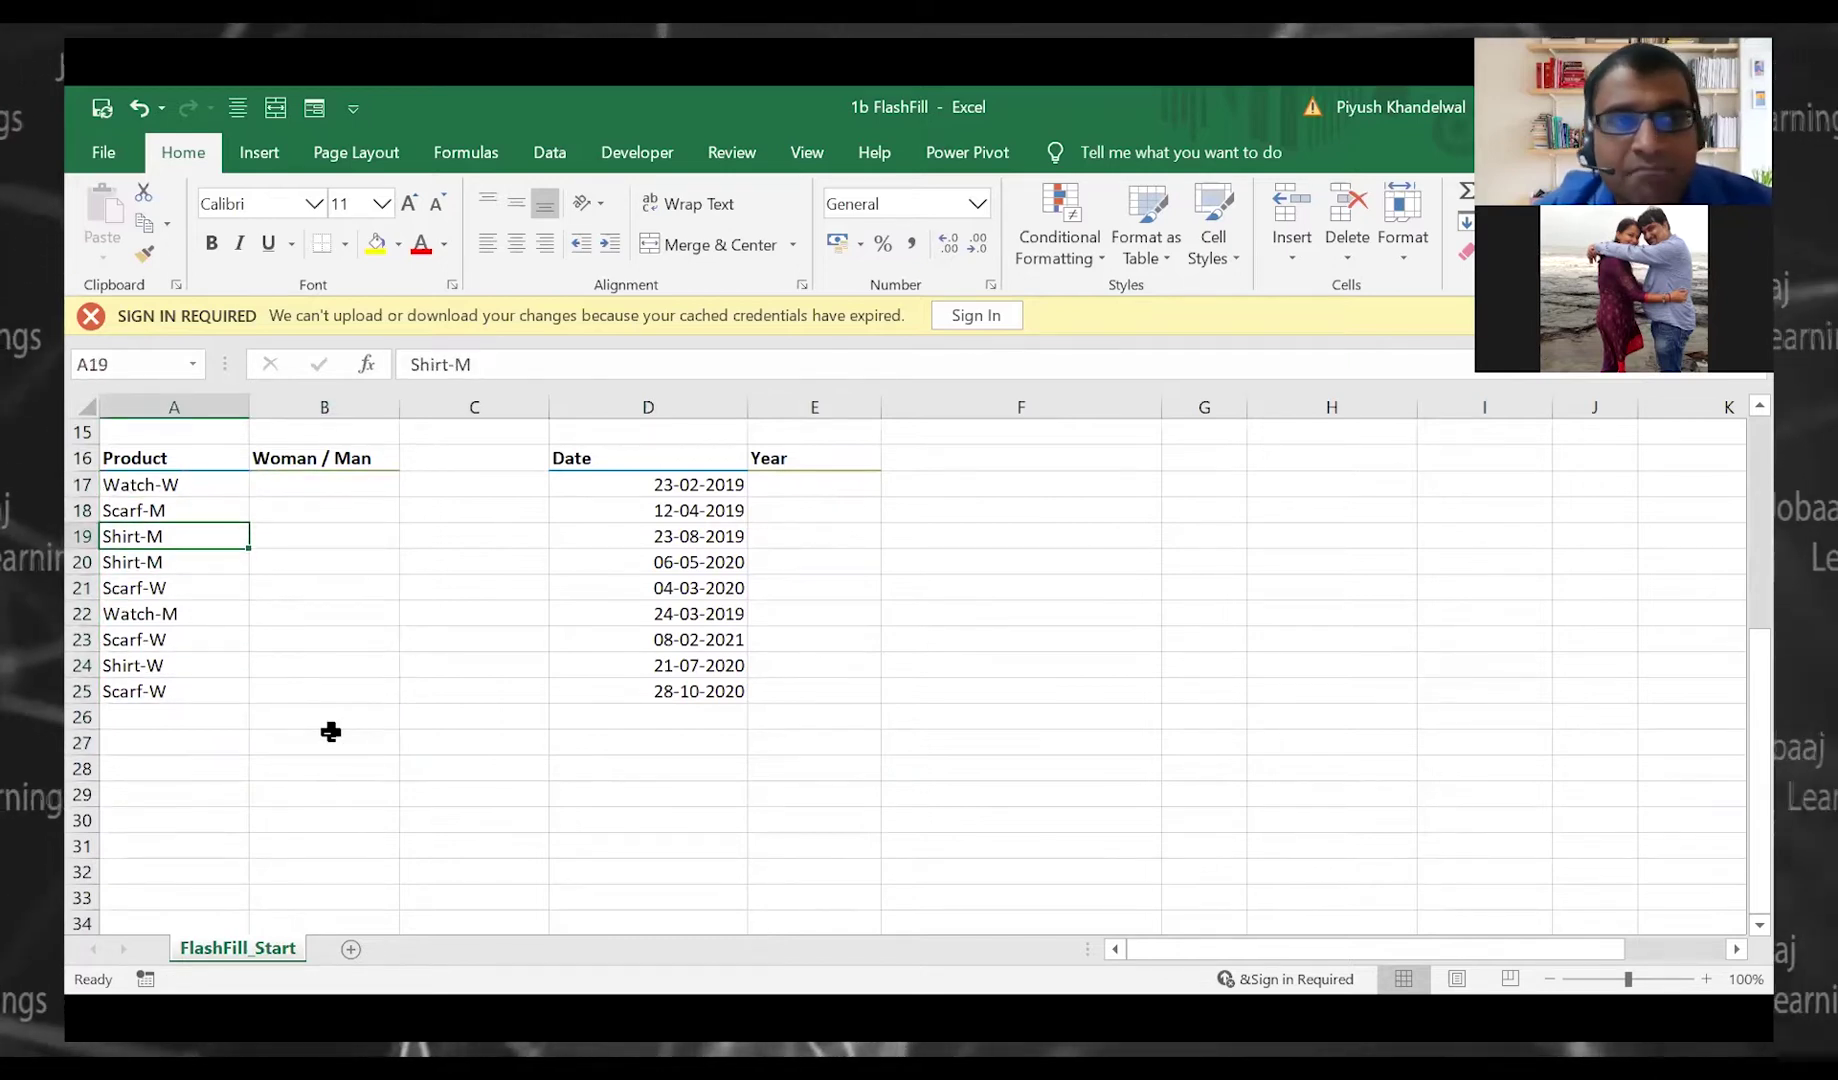
key(Up)
key(Up)
key(Right)
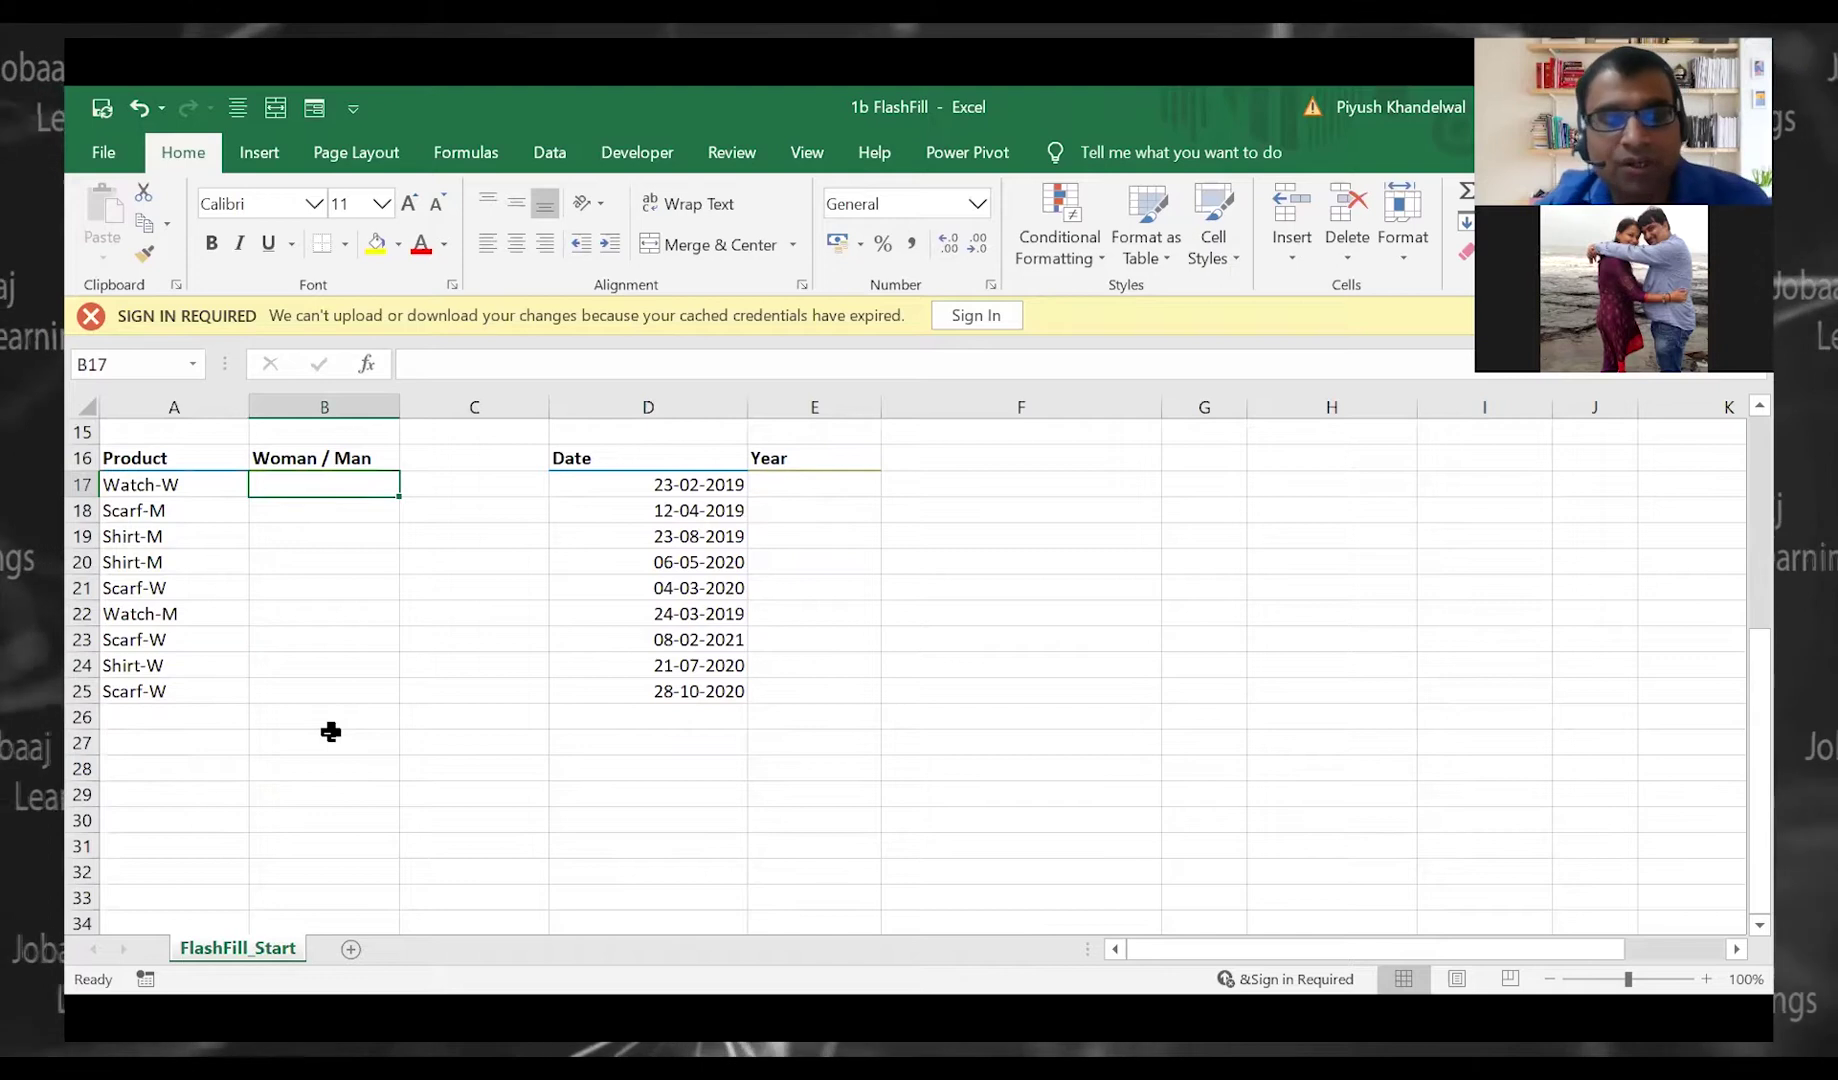
Enter W and M as the first two examples, then Flash Fill the remaining Woman / Man cells
text(W)
key(Return)
text(M)
key(Return)
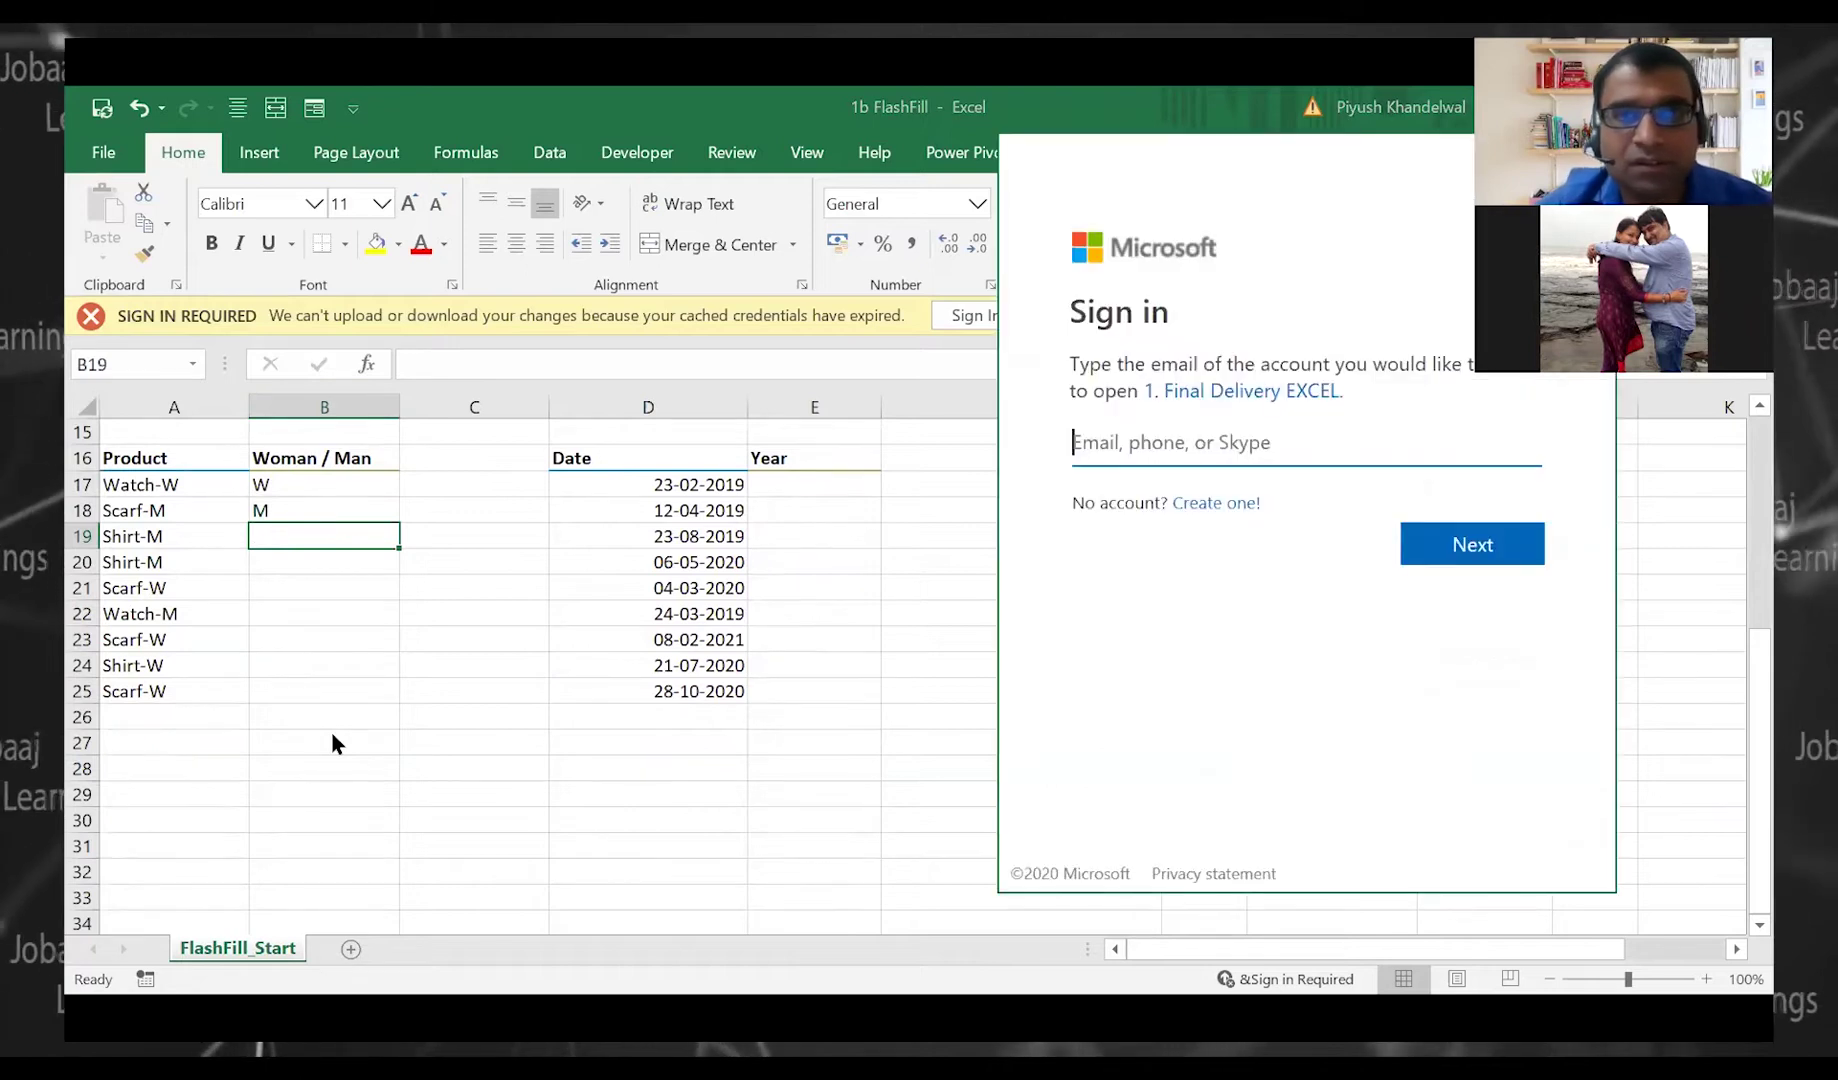
key(ctrl+k)
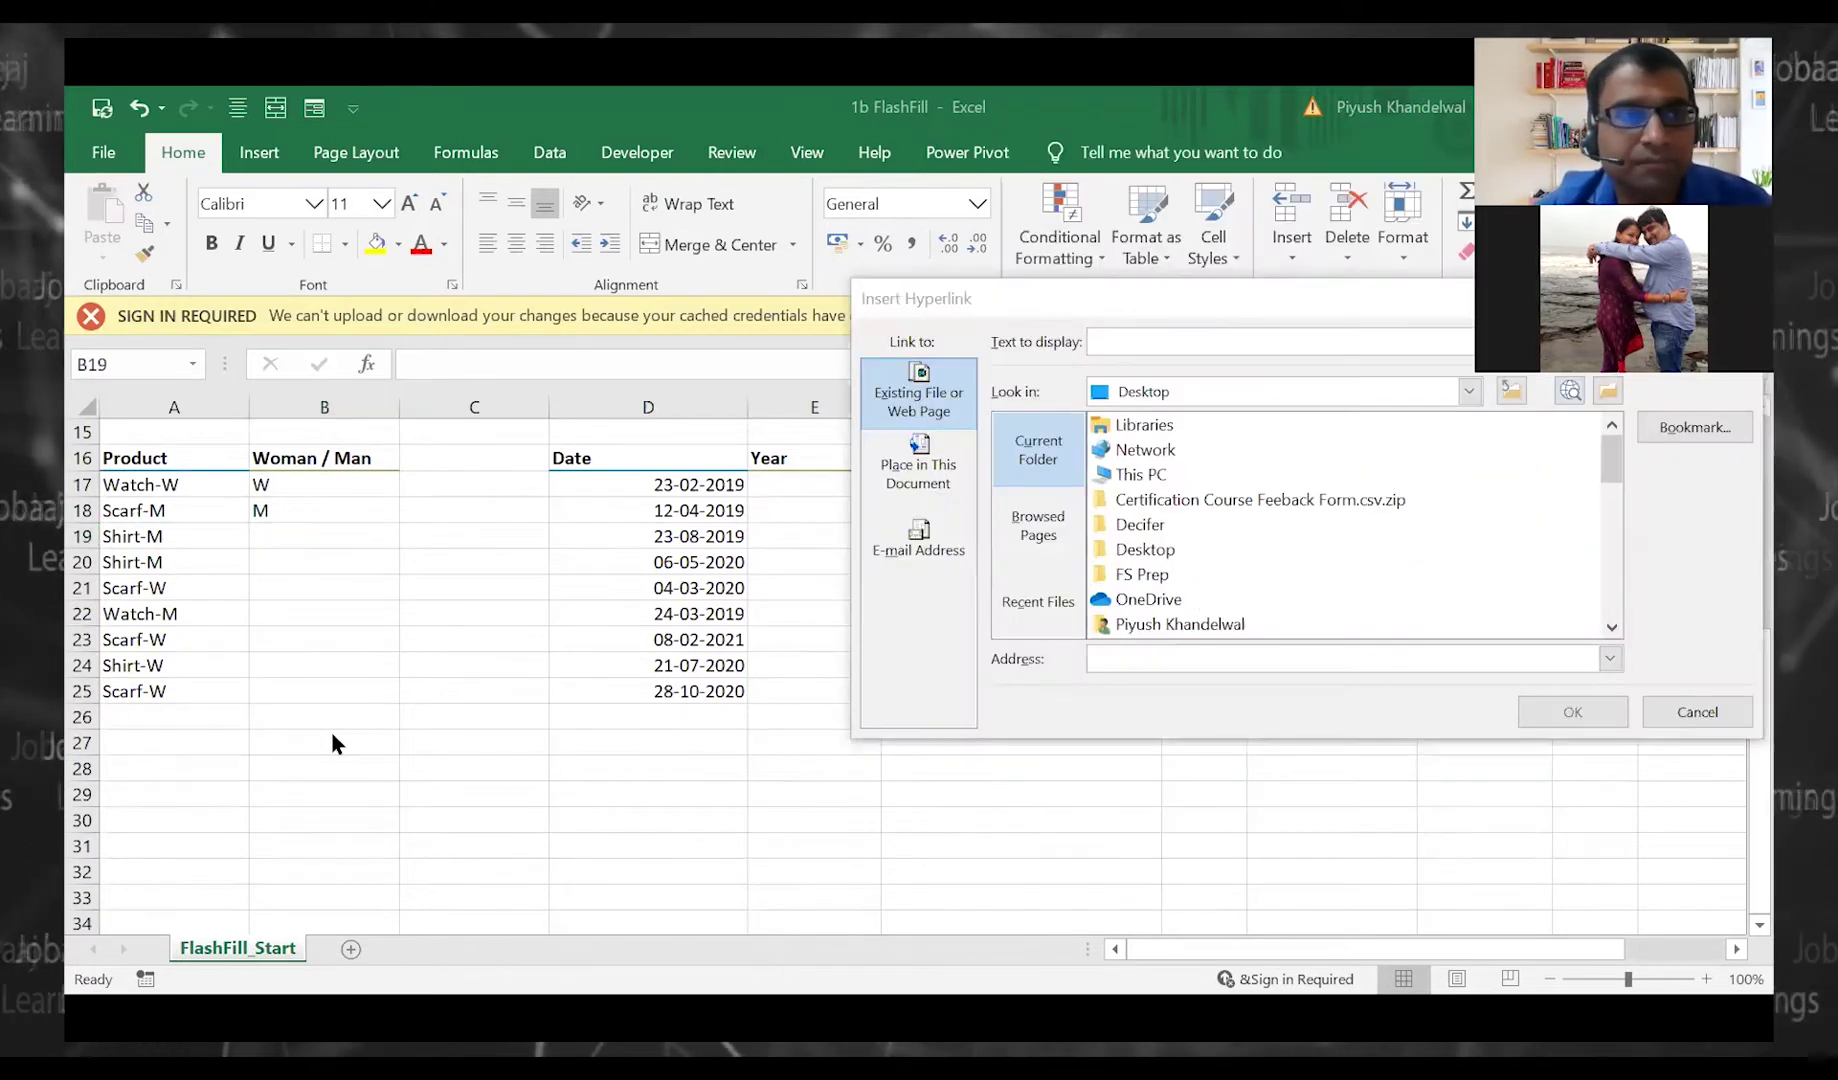
click(1383, 753)
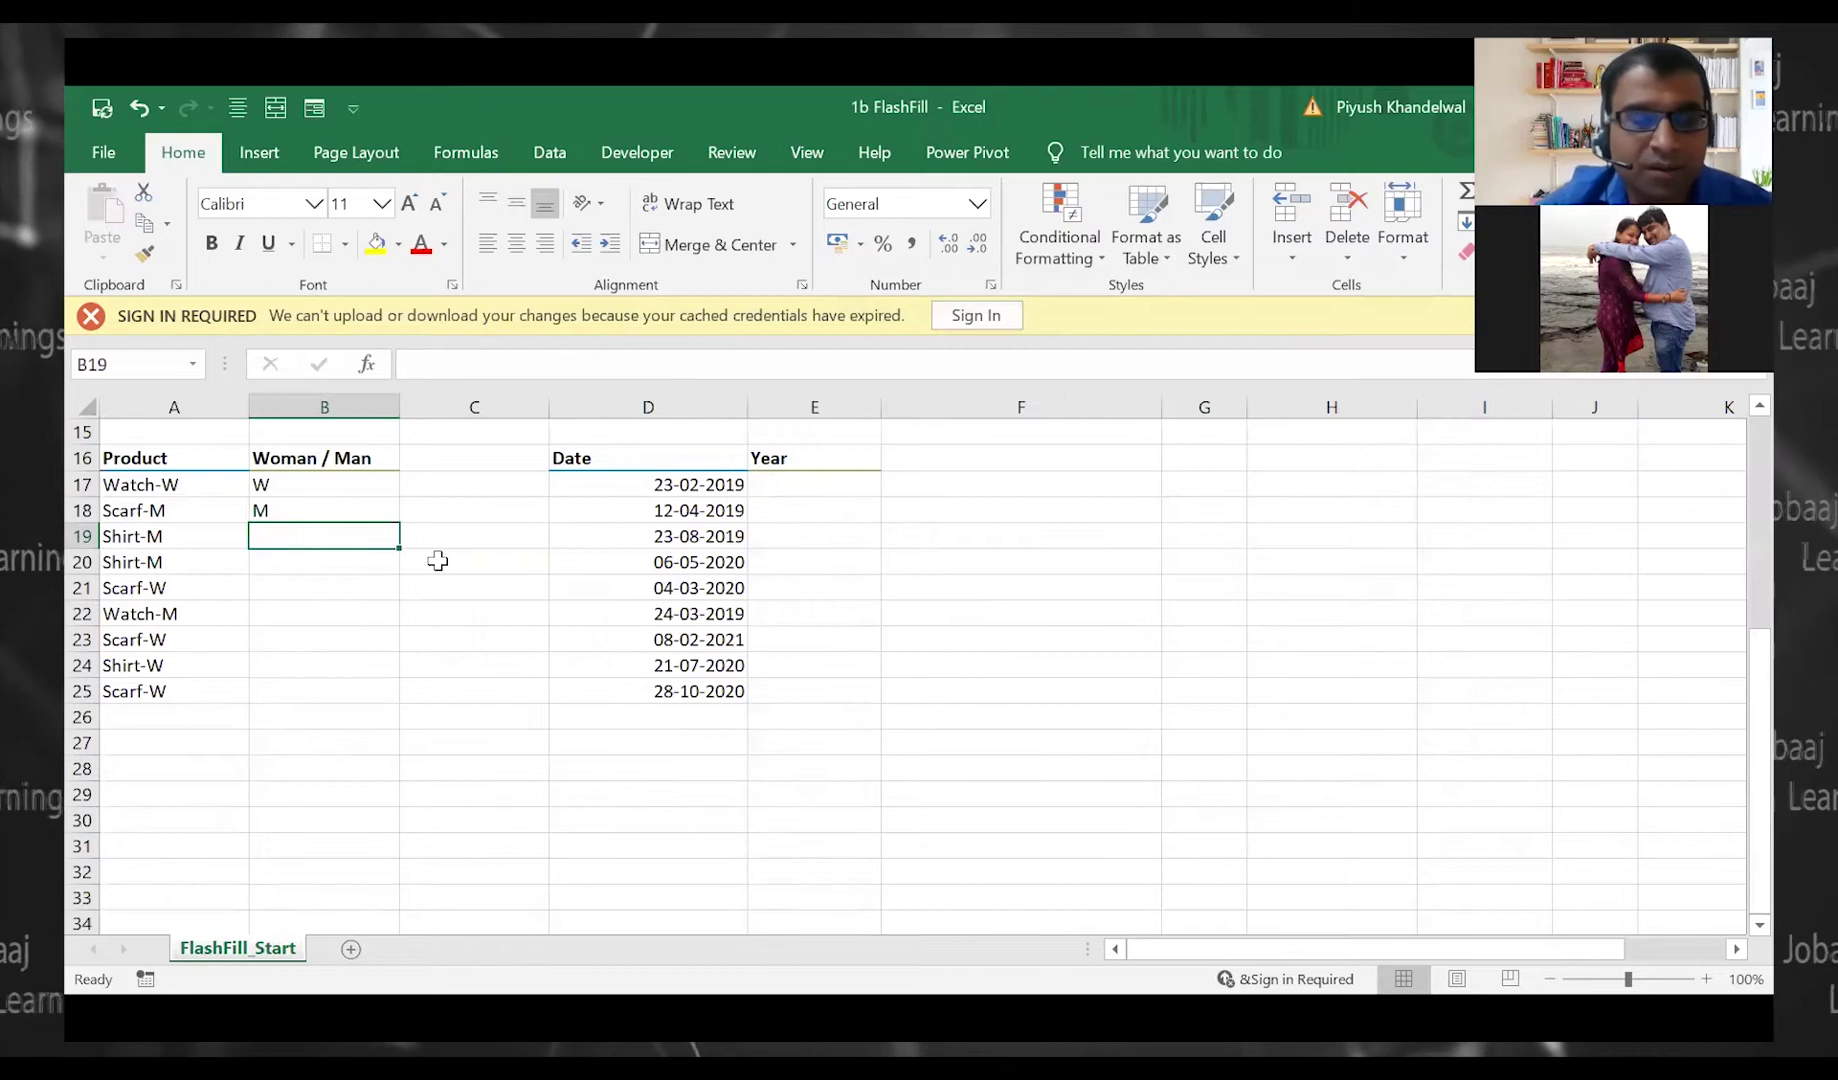
key(ctrl+e)
key(Right)
key(Right)
key(Right)
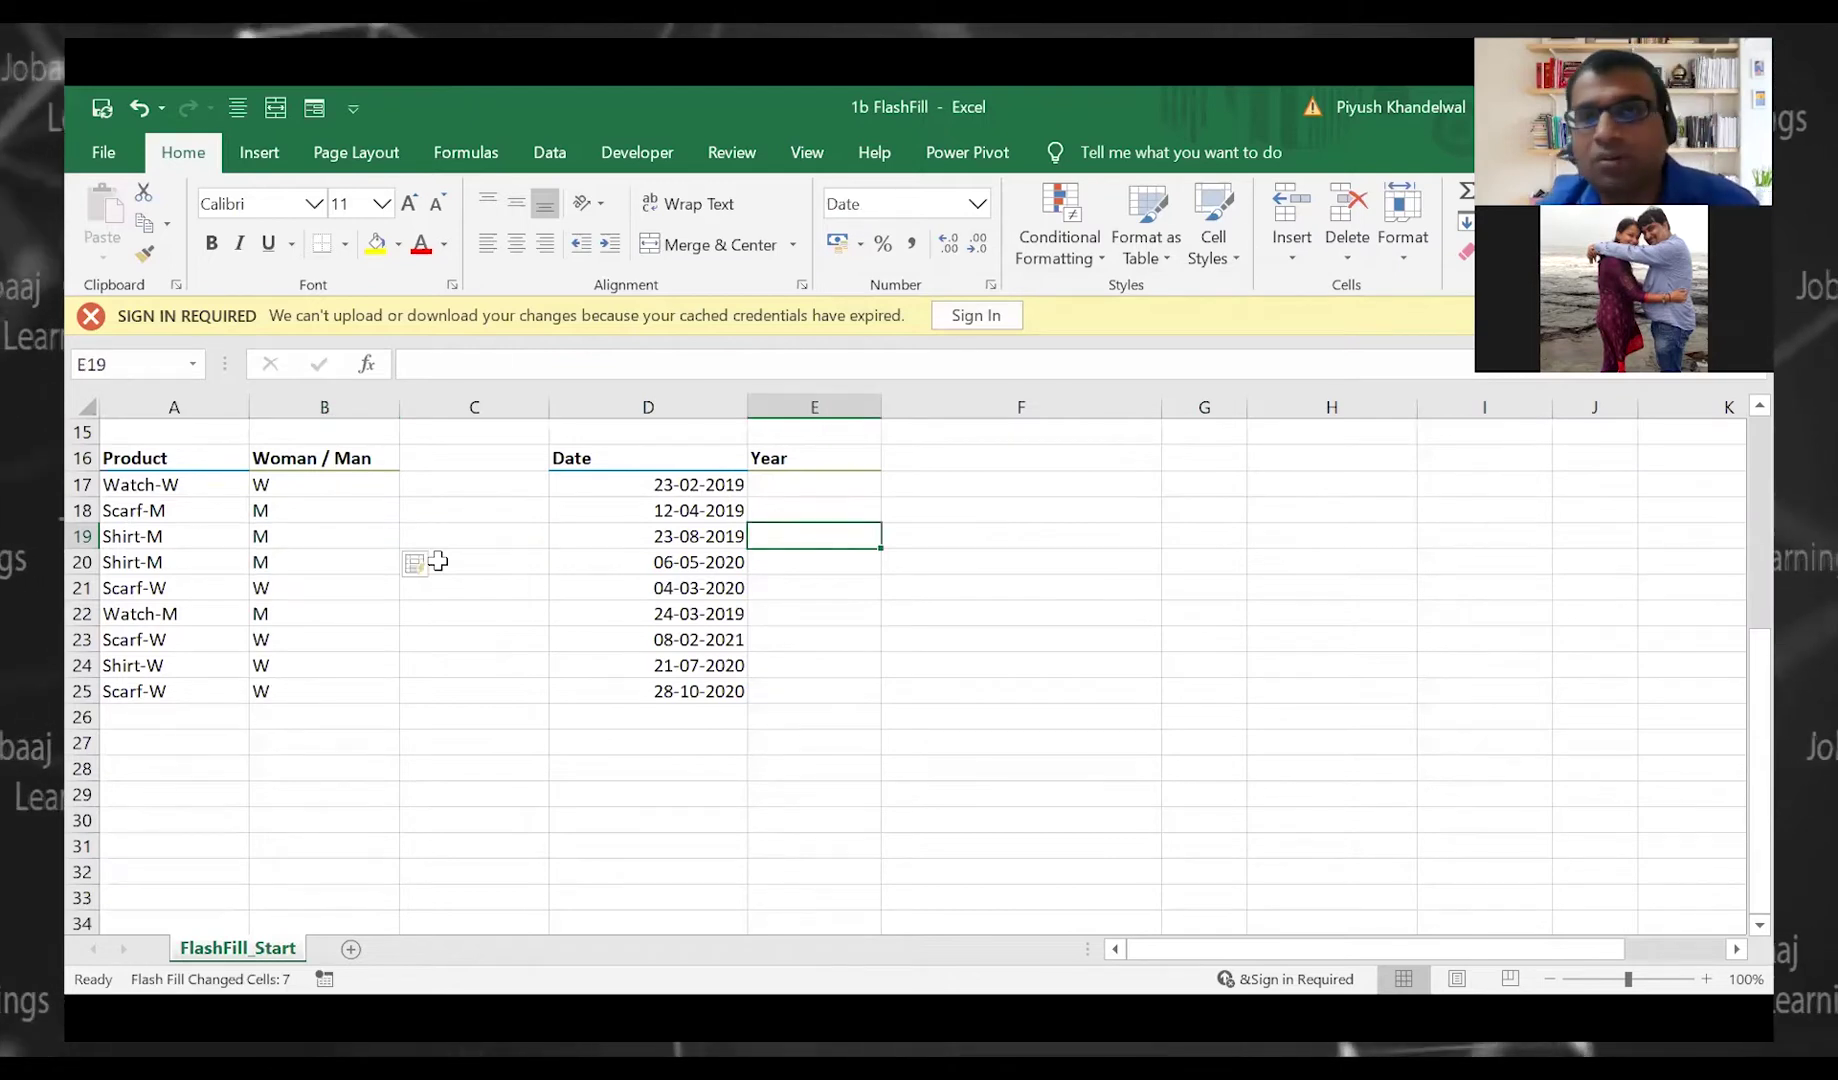
key(Up)
key(Up)
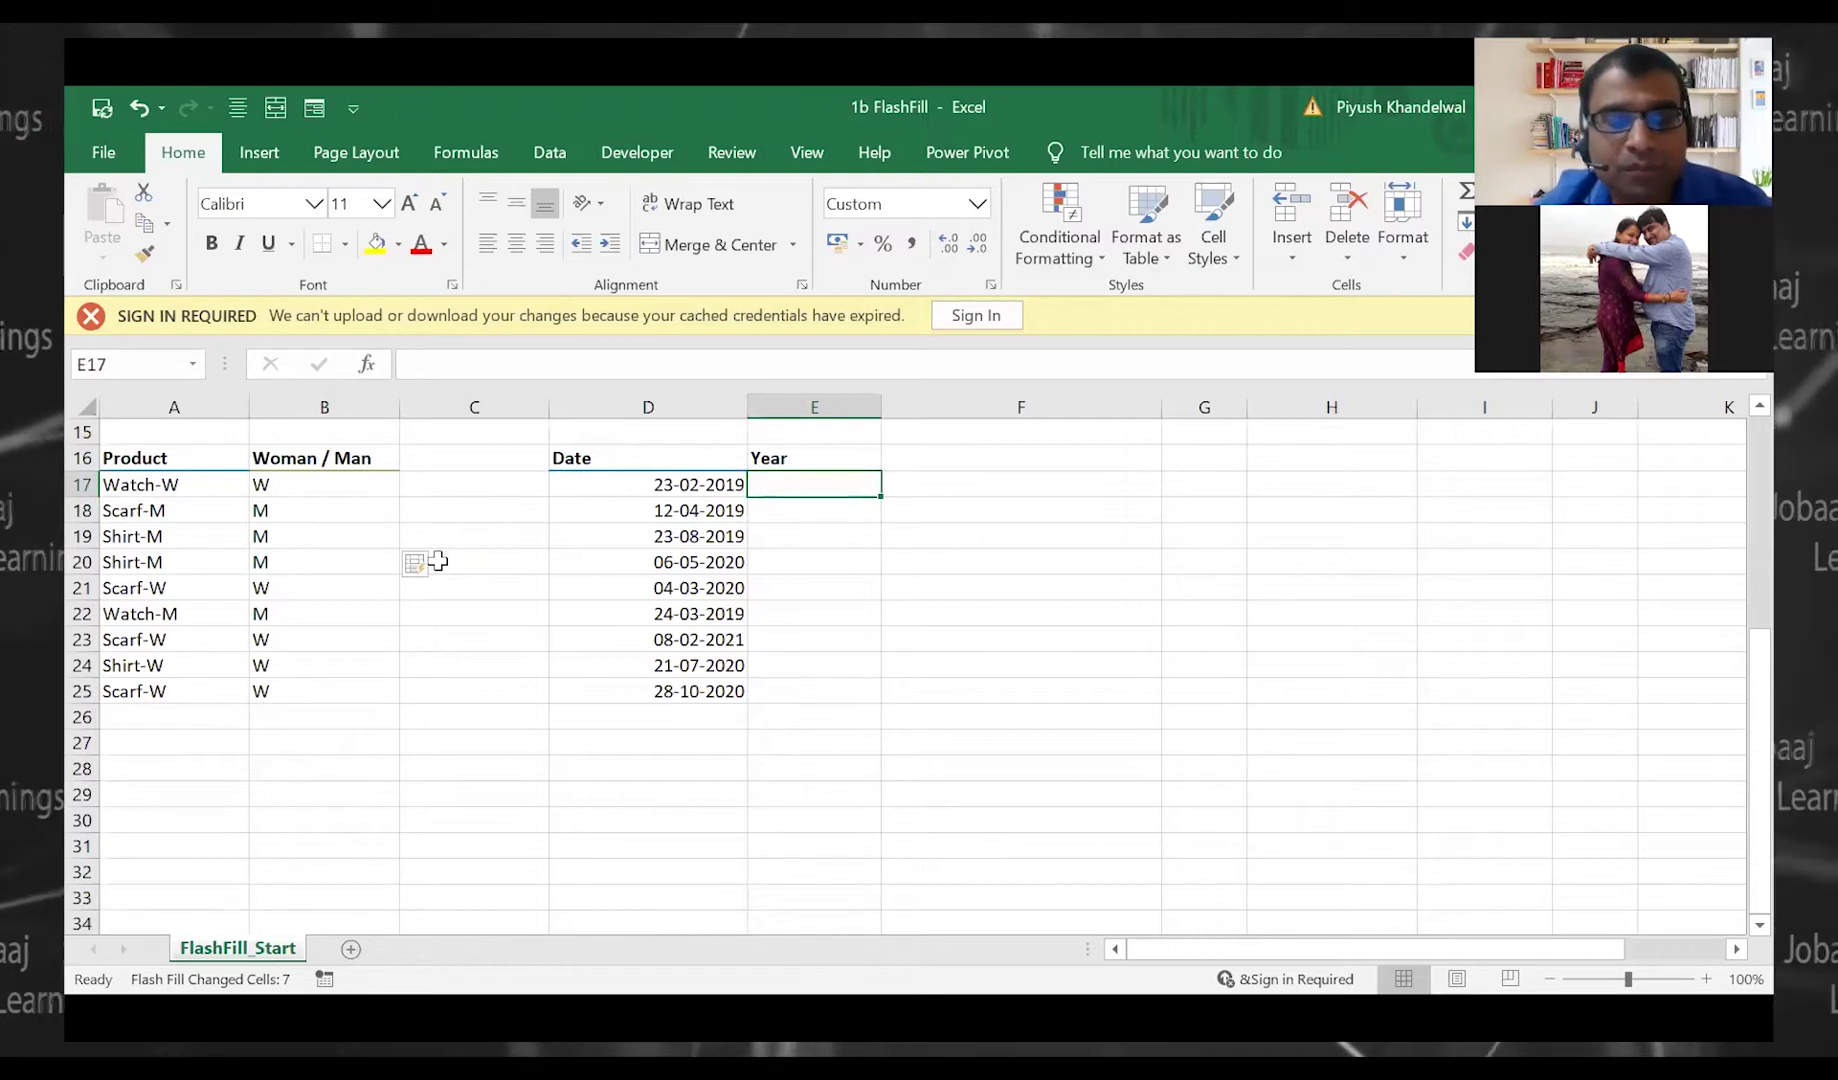
key(Left)
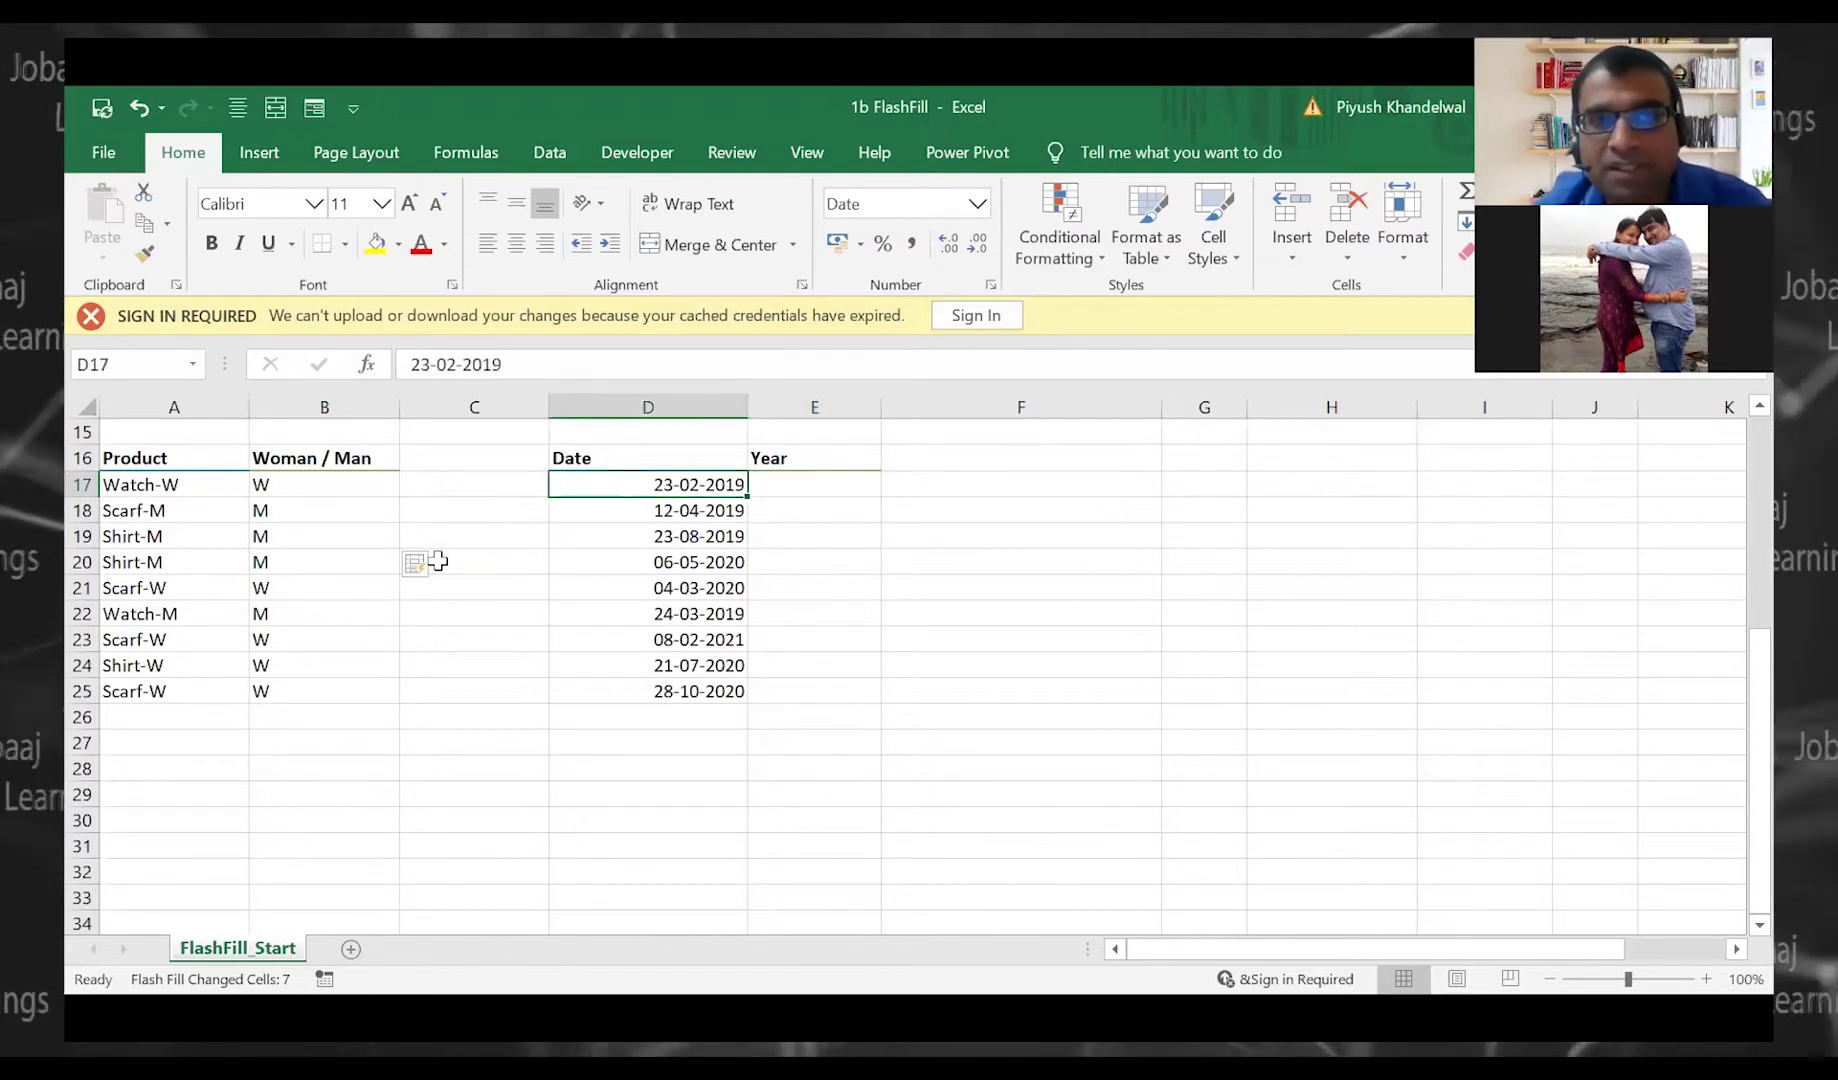
Format the Year cells as General after 2019 was wrongly shown as a date
key(ctrl+shift+Down)
key(Right)
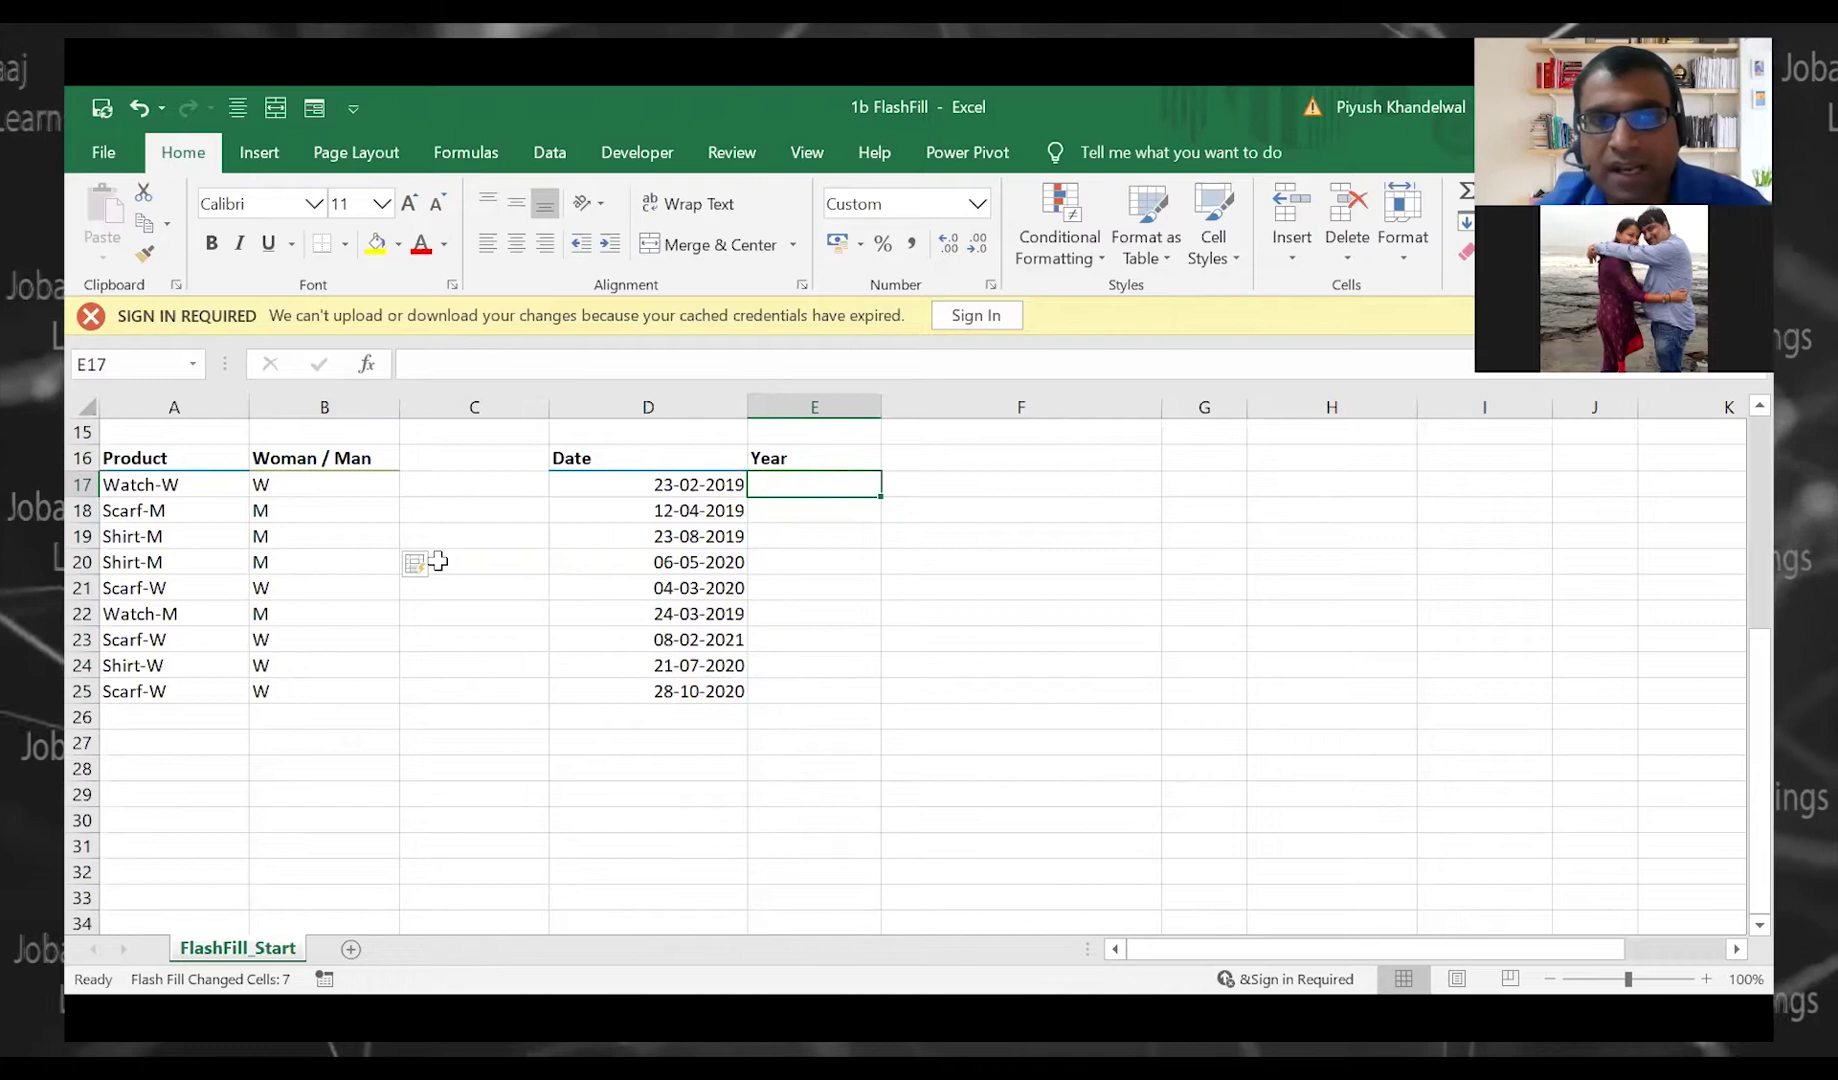
text(2019)
key(Return)
key(Up)
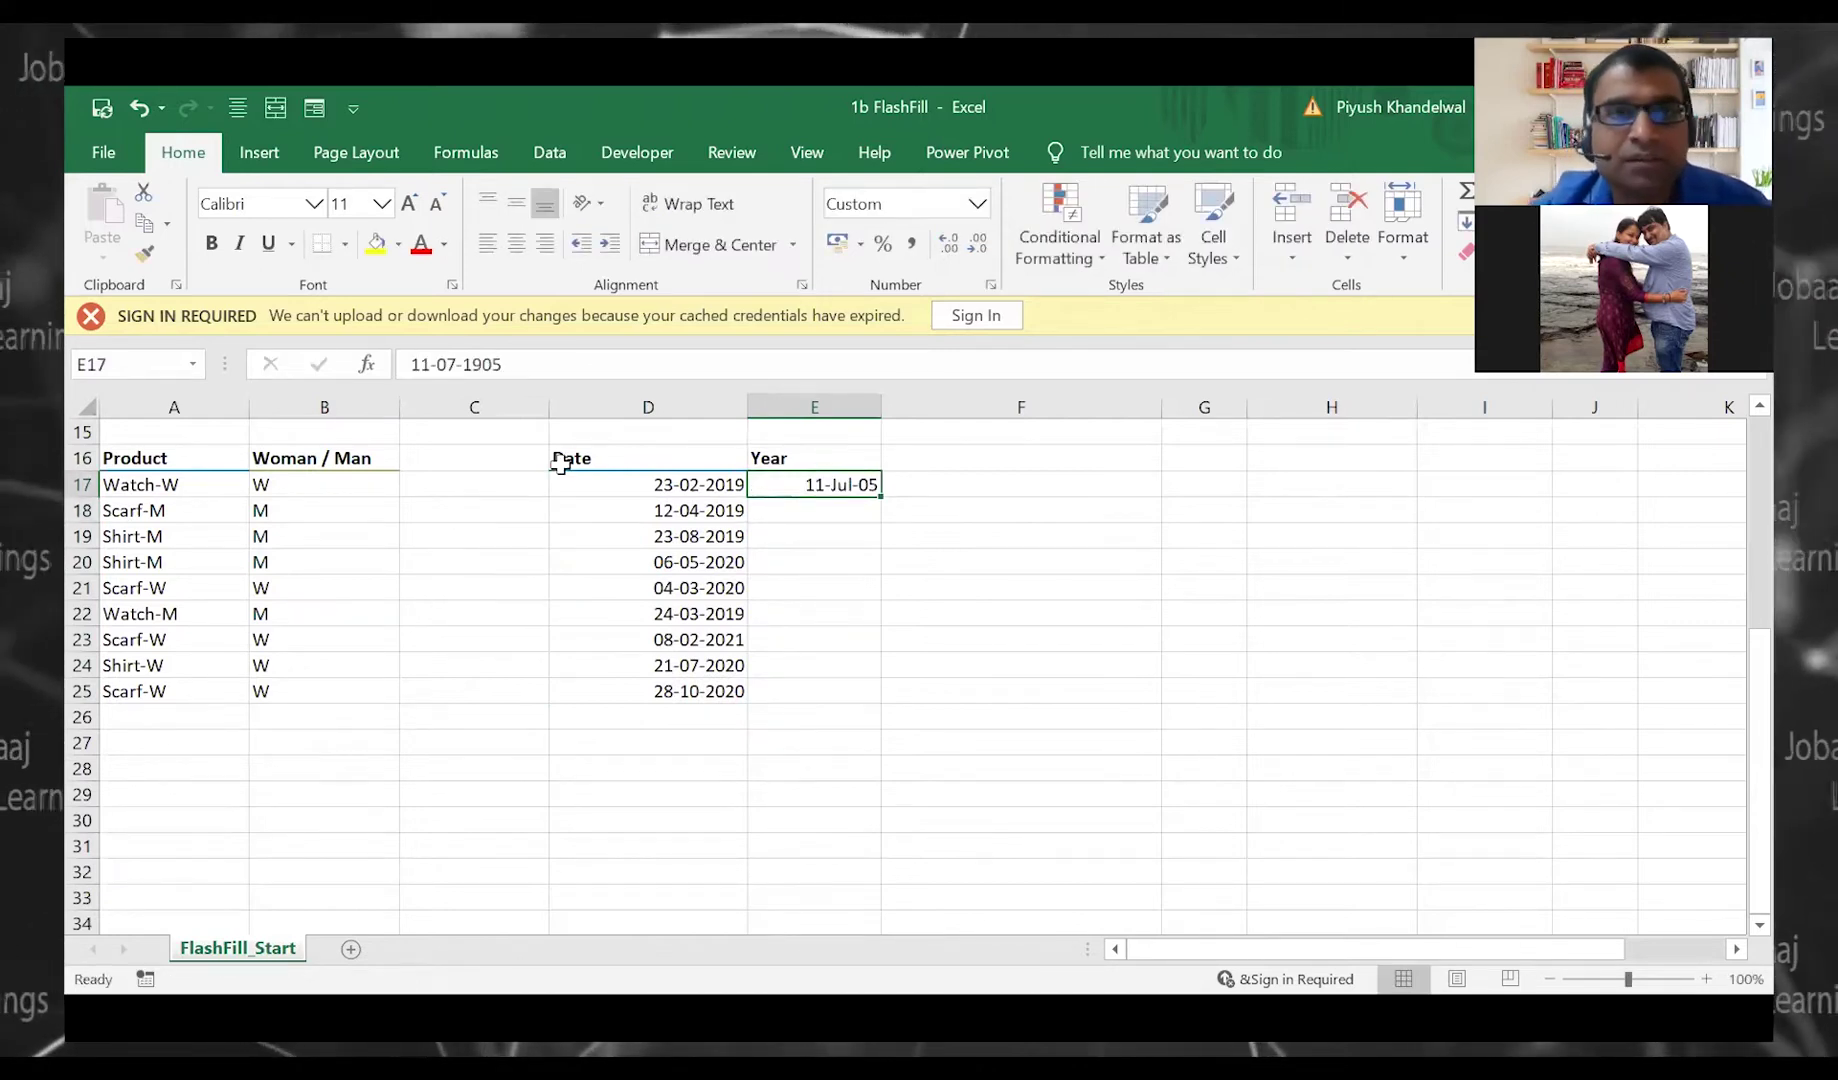
key(Delete)
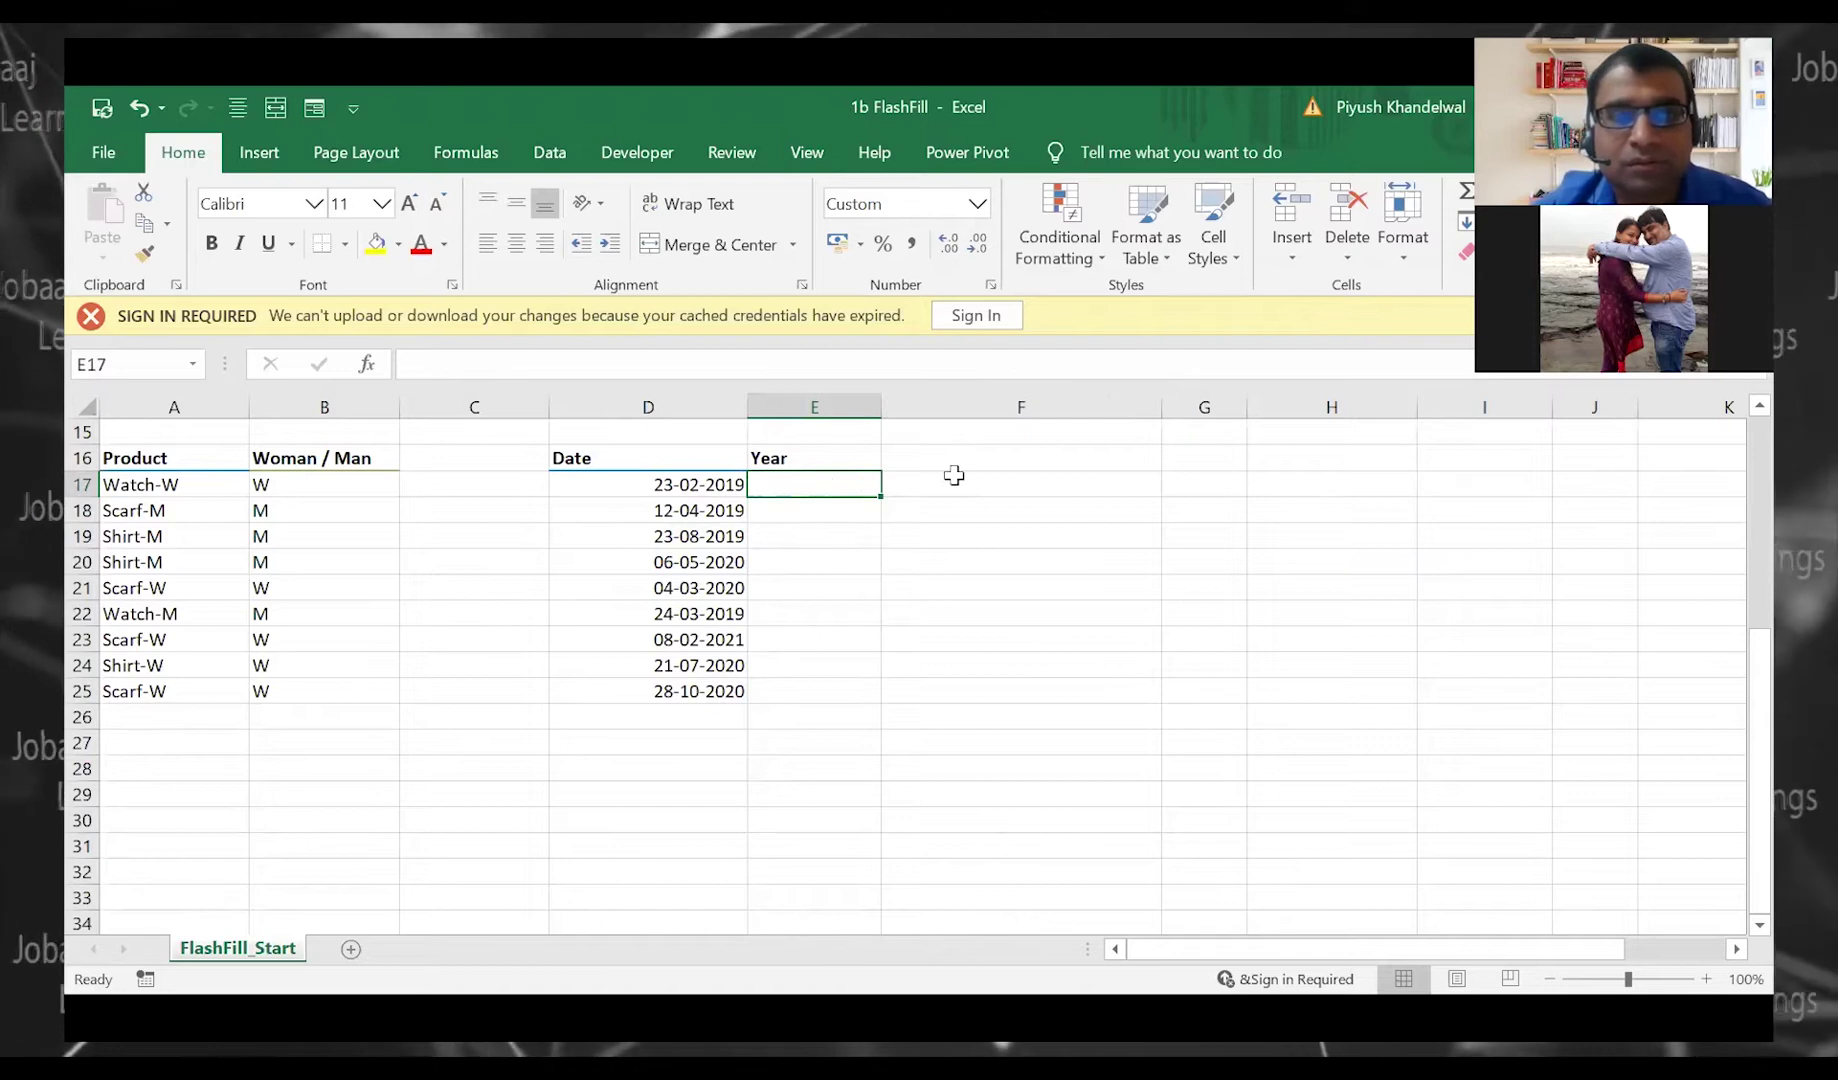
key(shift+Down)
key(shift+Down)
key(shift+Down)
key(shift+Down)
key(shift+Down)
key(shift+Down)
key(shift+Down)
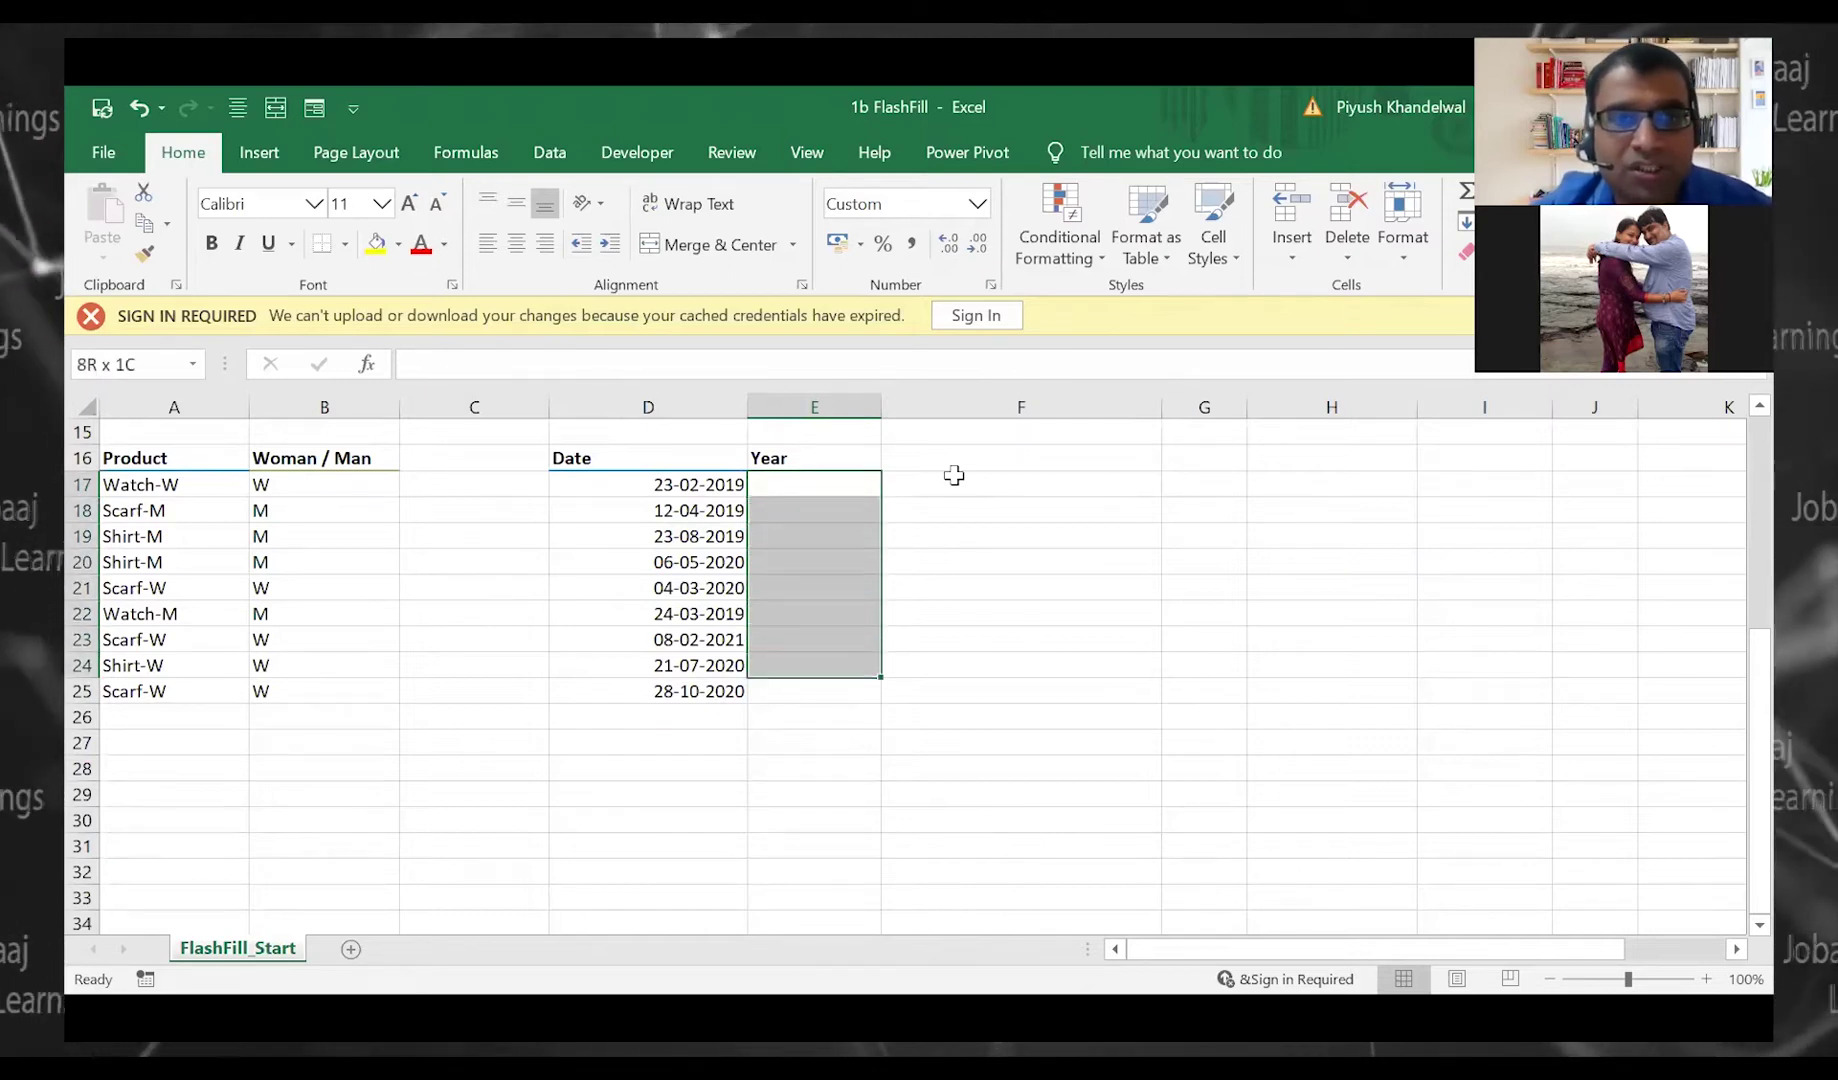
key(ctrl+1)
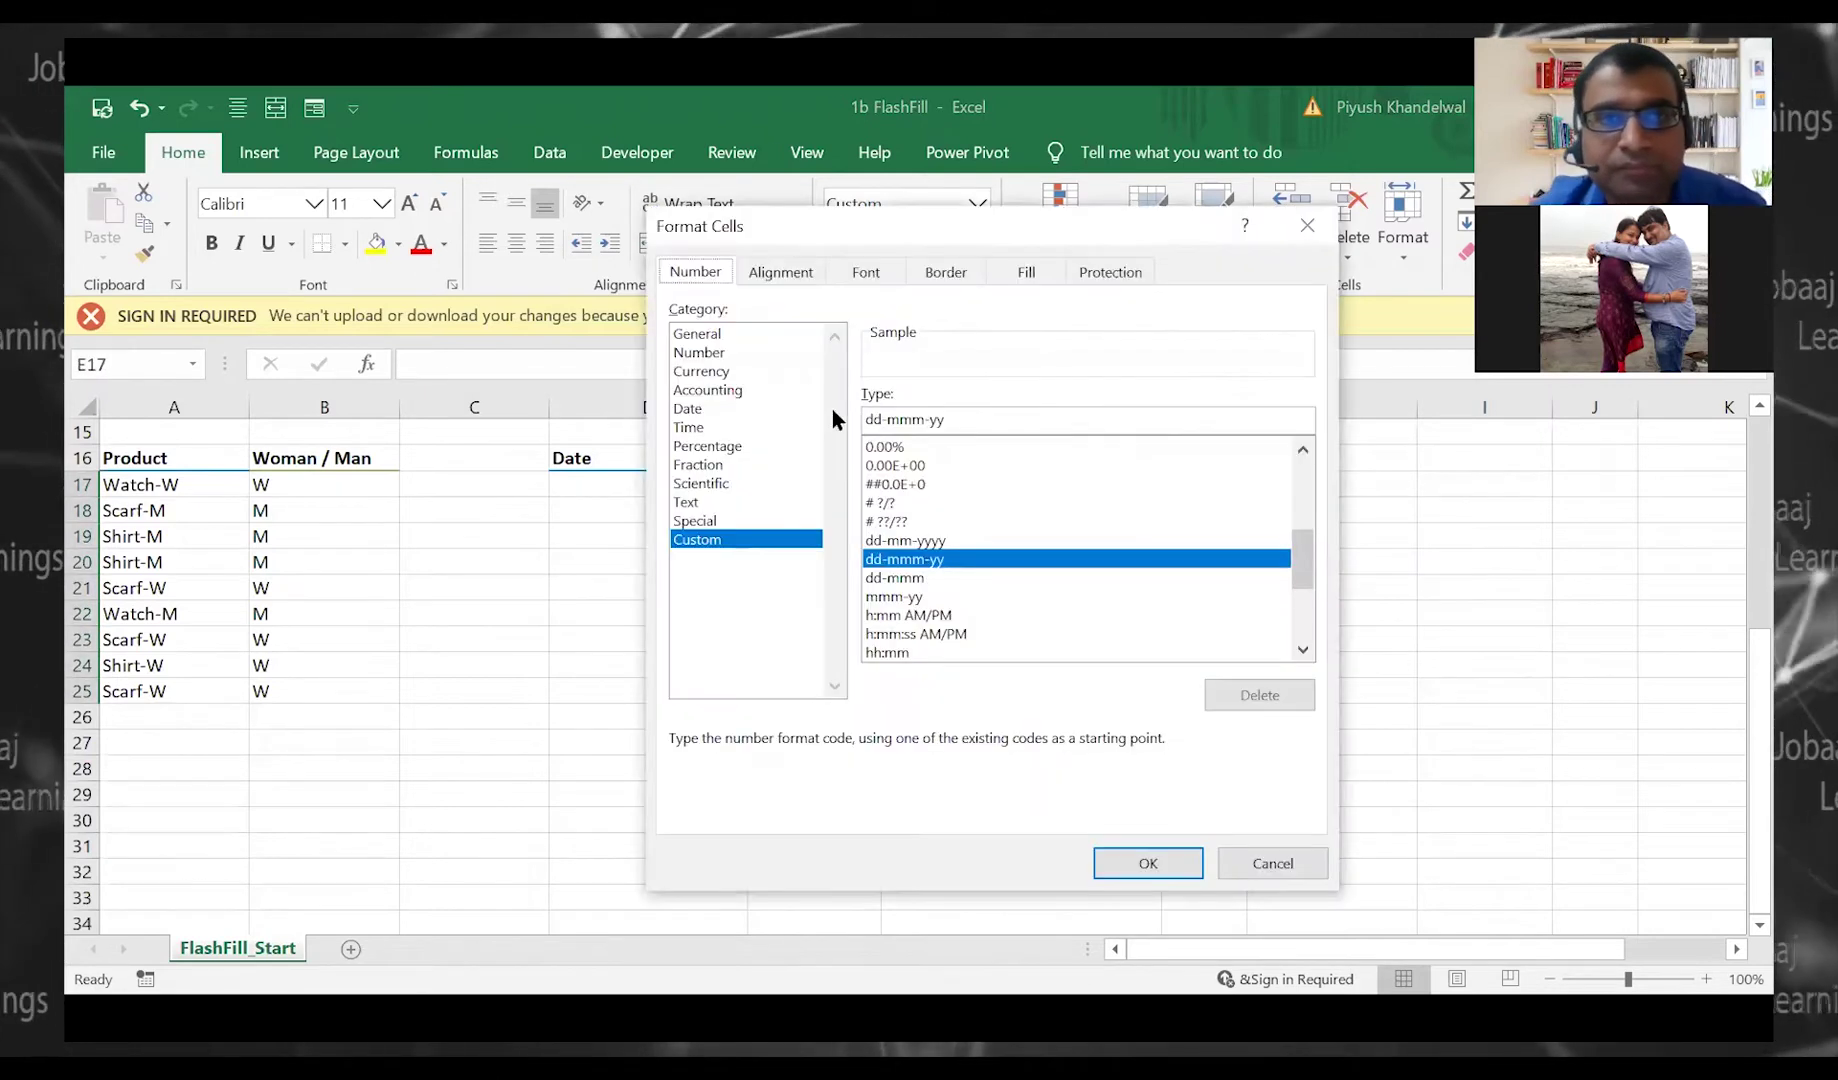
click(744, 336)
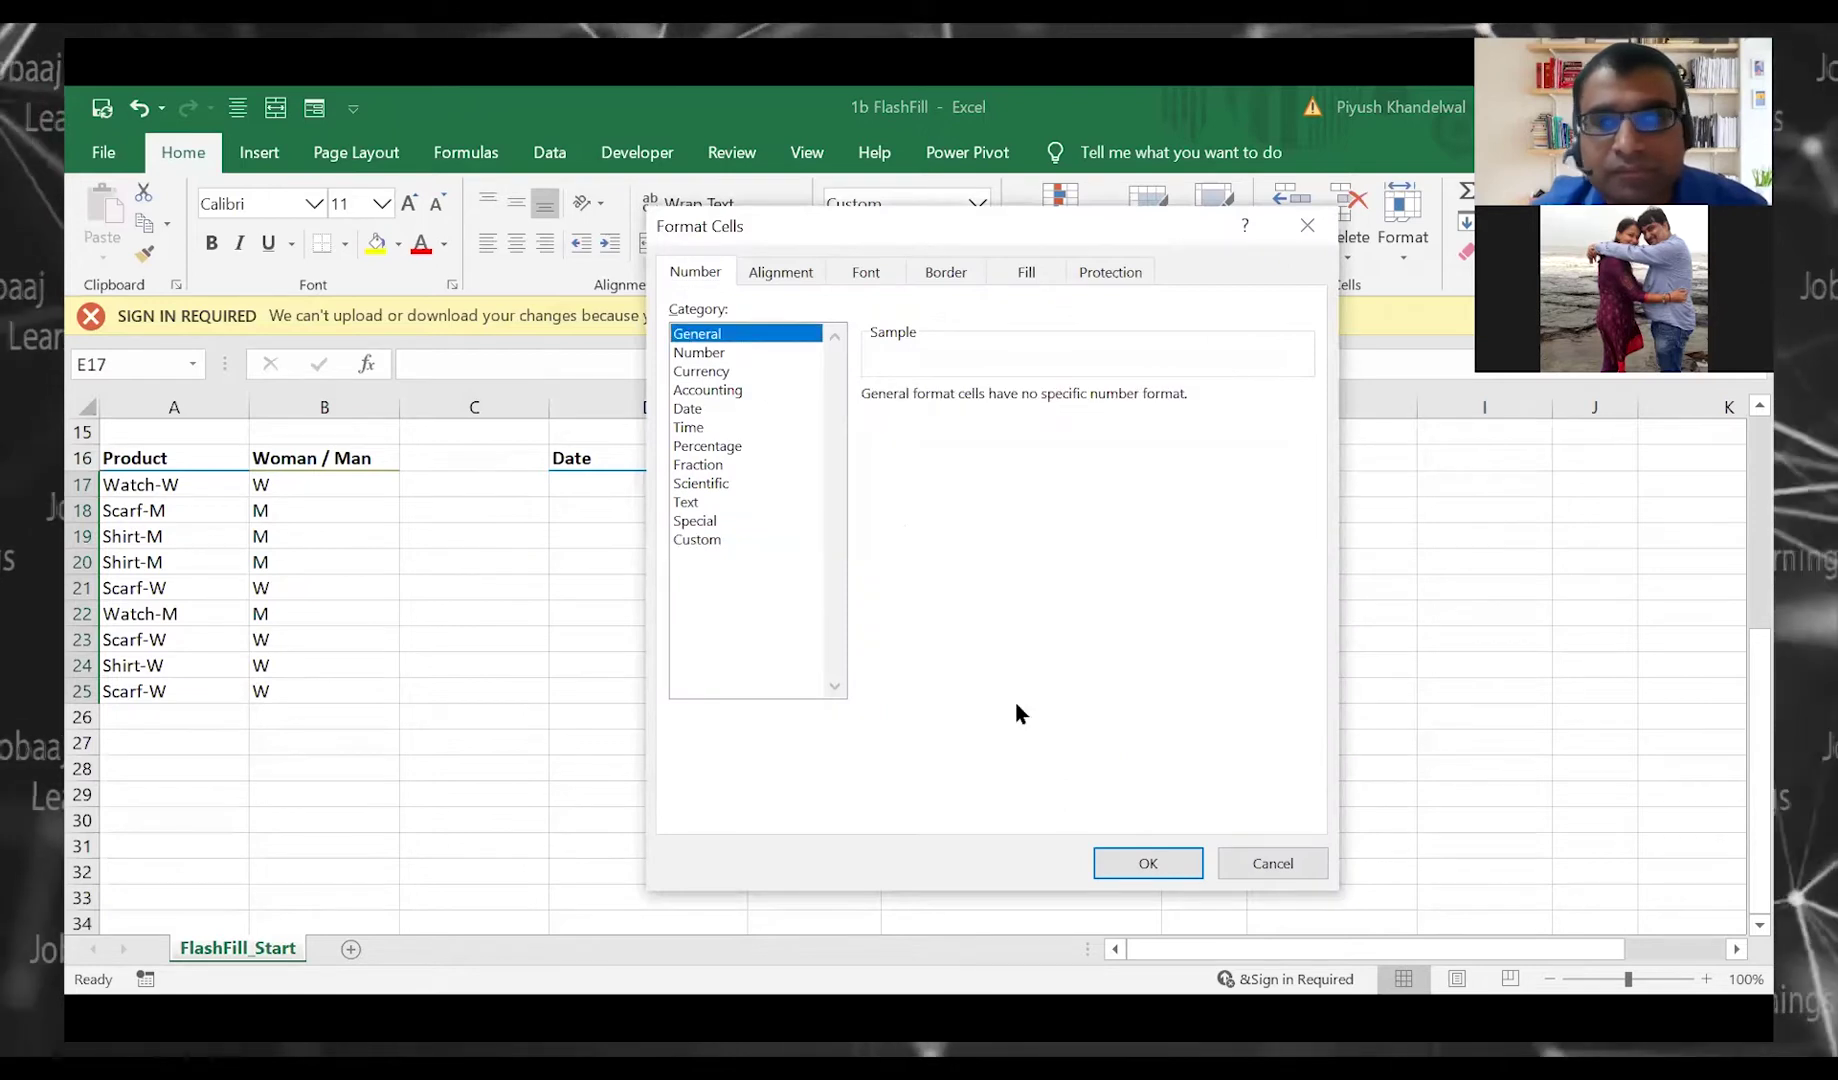
click(1136, 862)
Enter 2019 in E17 and Flash Fill the years for the remaining dates
click(818, 481)
text(2019)
key(Return)
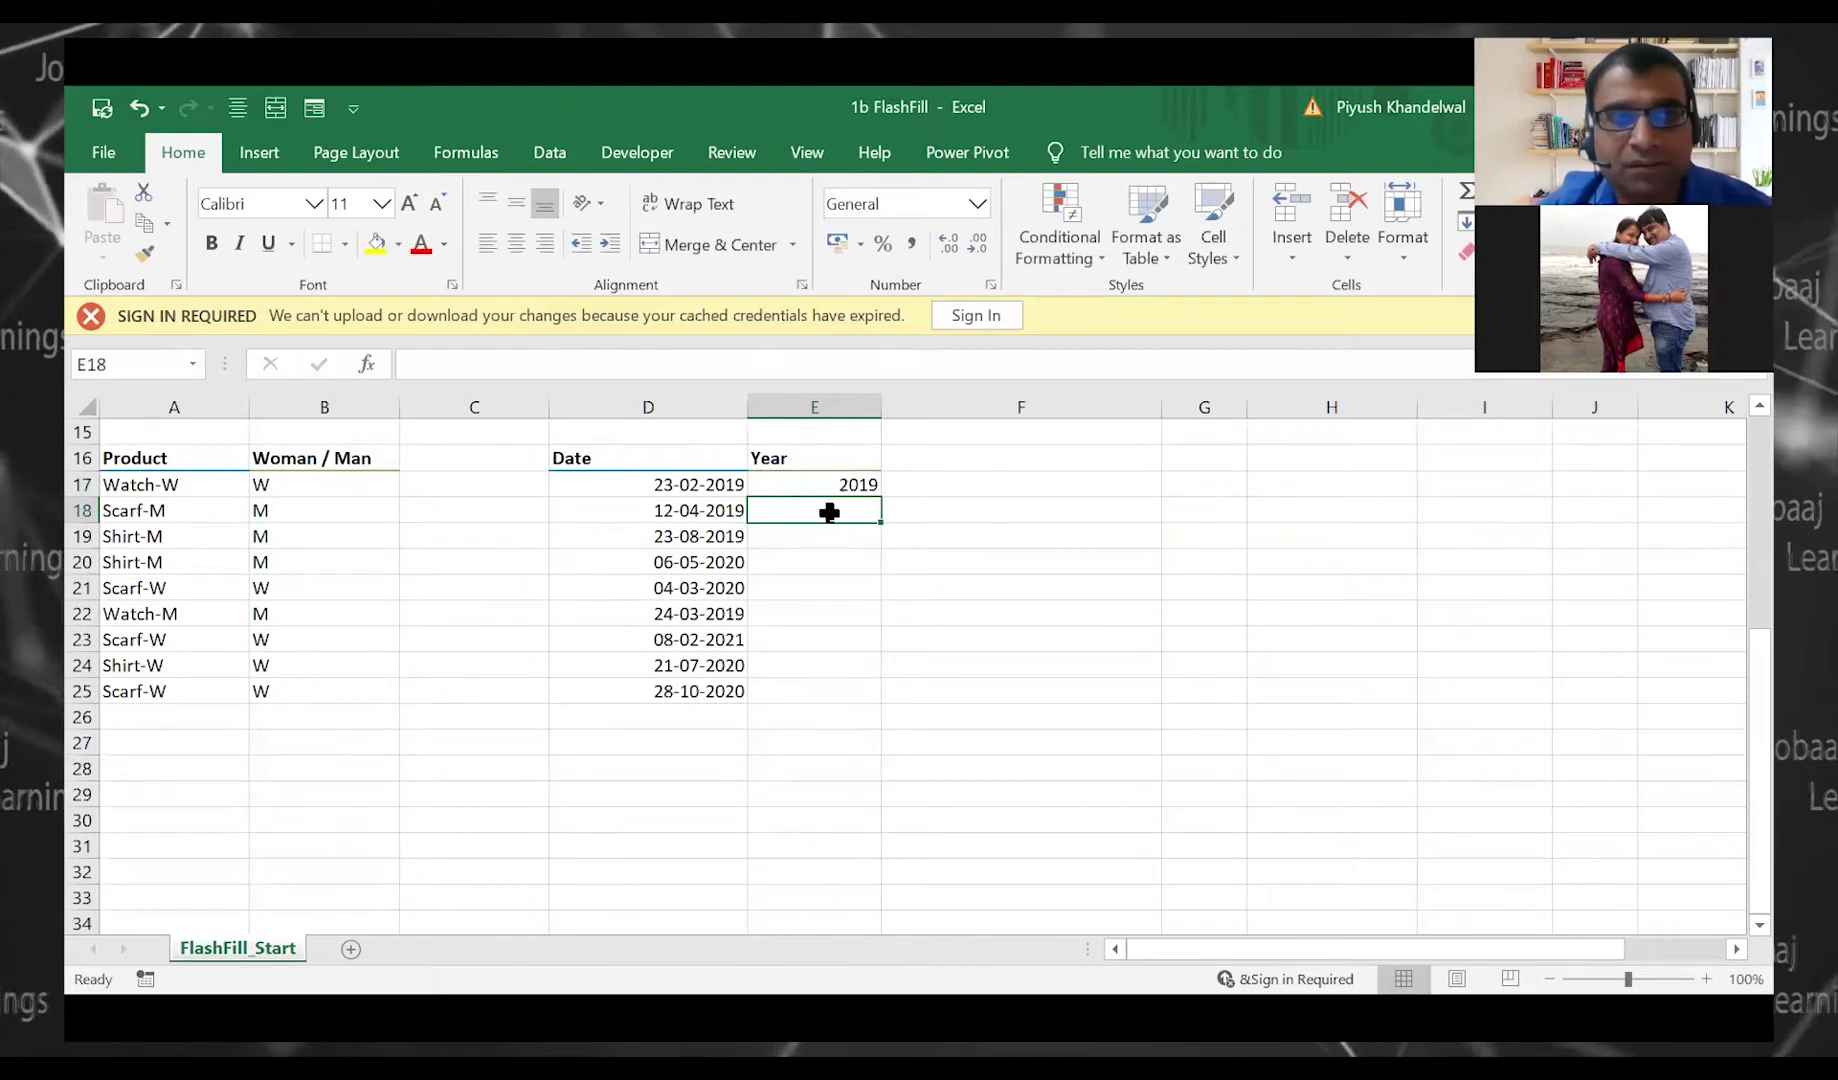
key(ctrl+e)
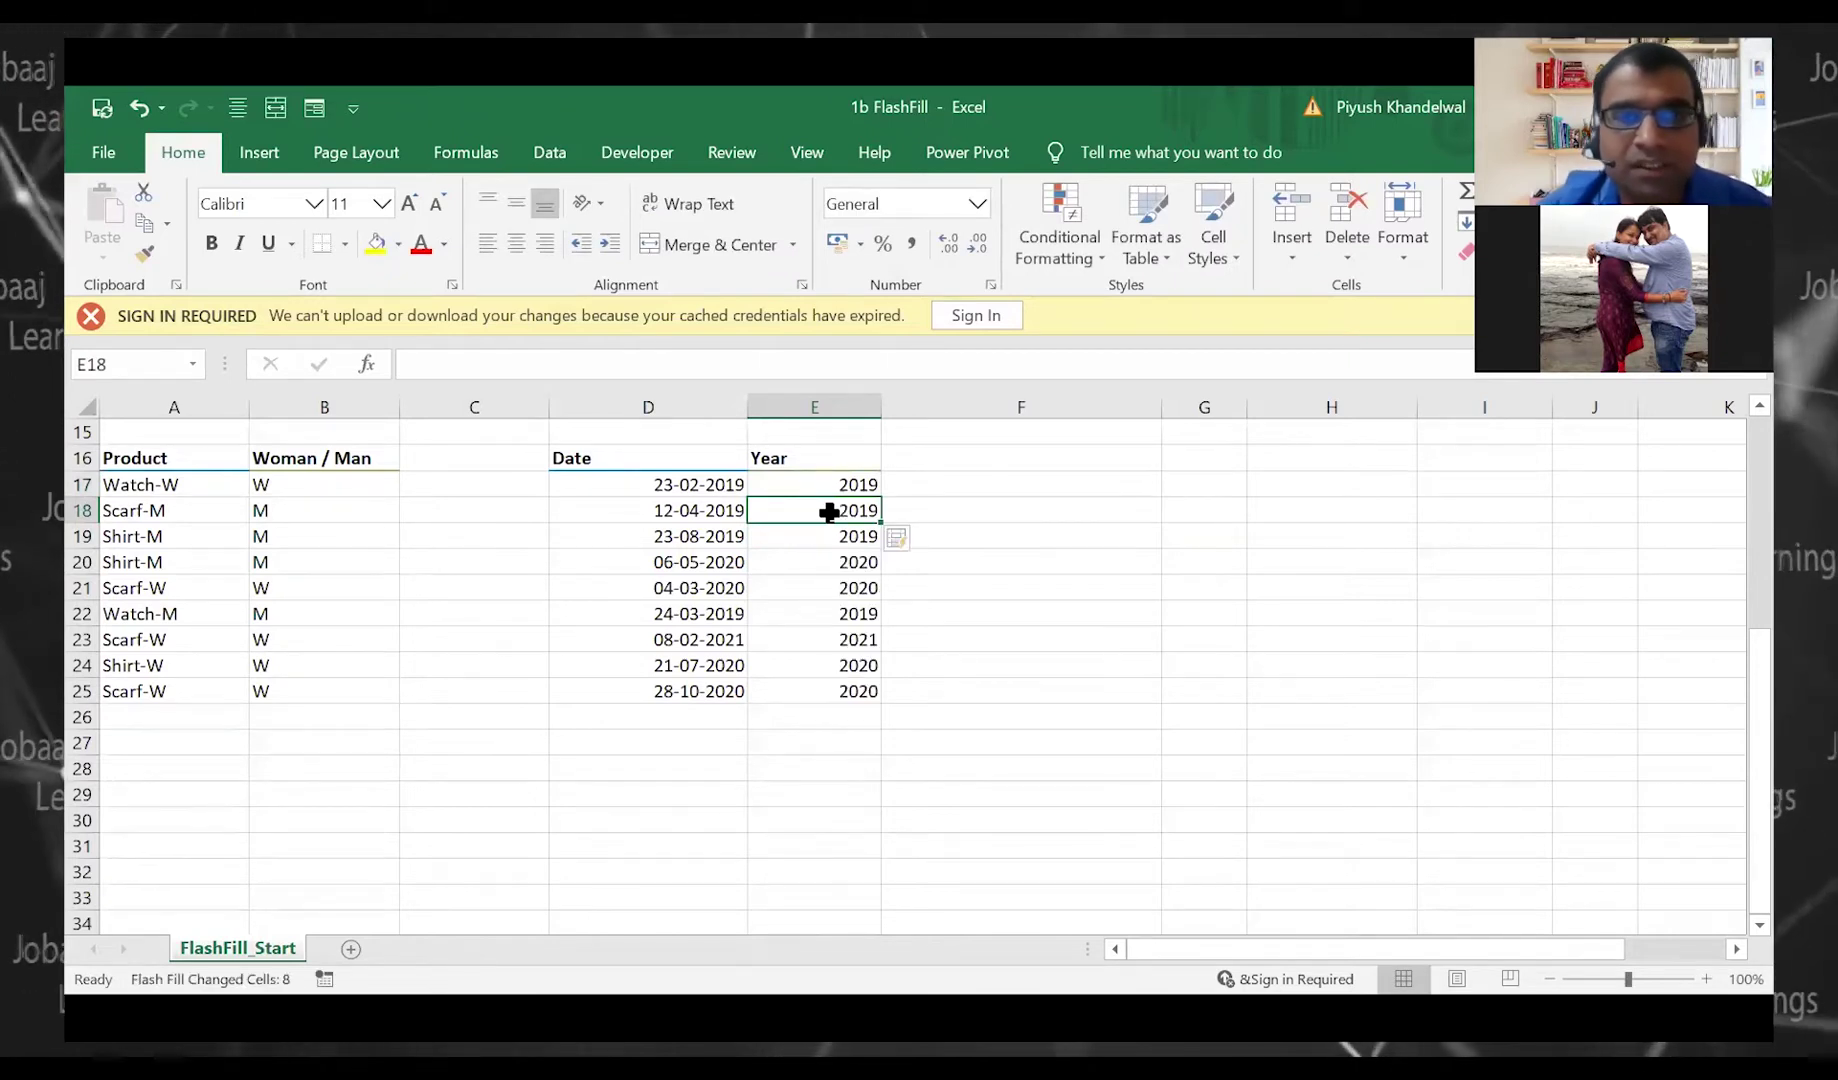
key(Down)
key(Down)
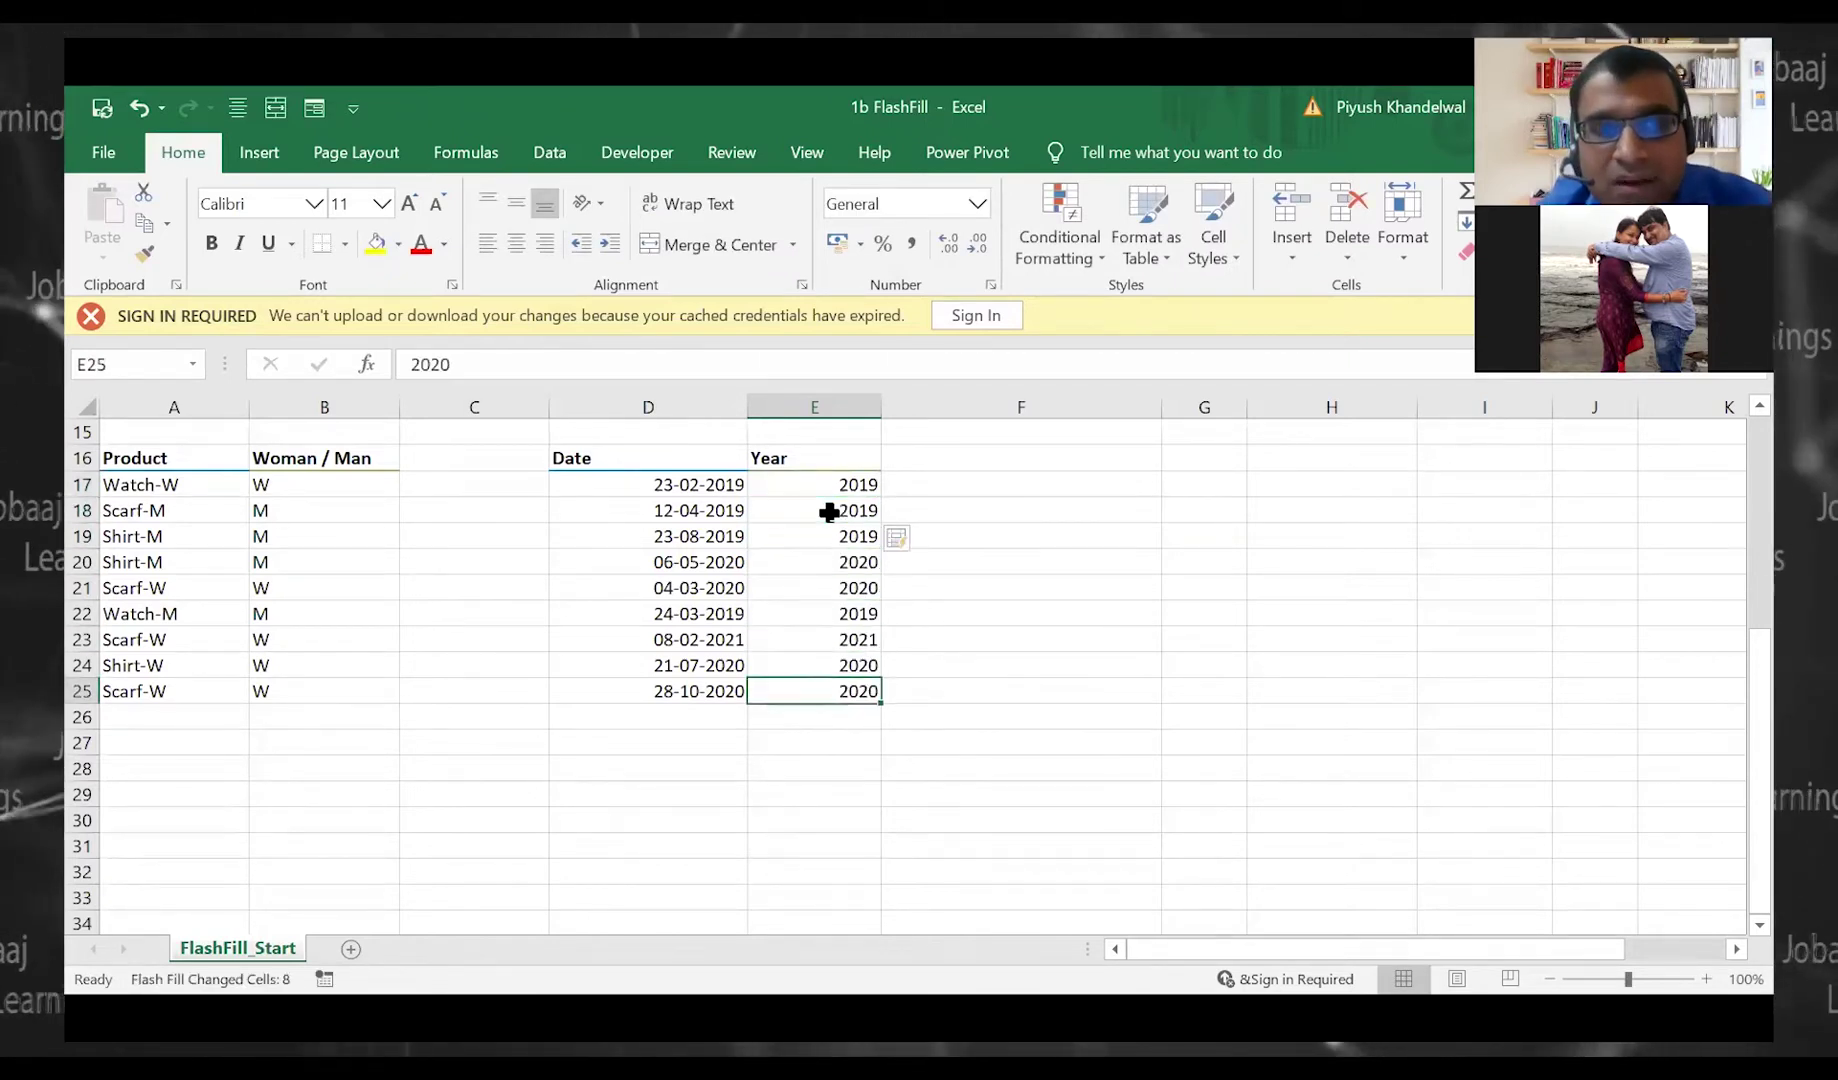
key(Up)
key(Up)
key(Up)
key(Up)
key(Up)
key(Up)
key(Up)
key(Up)
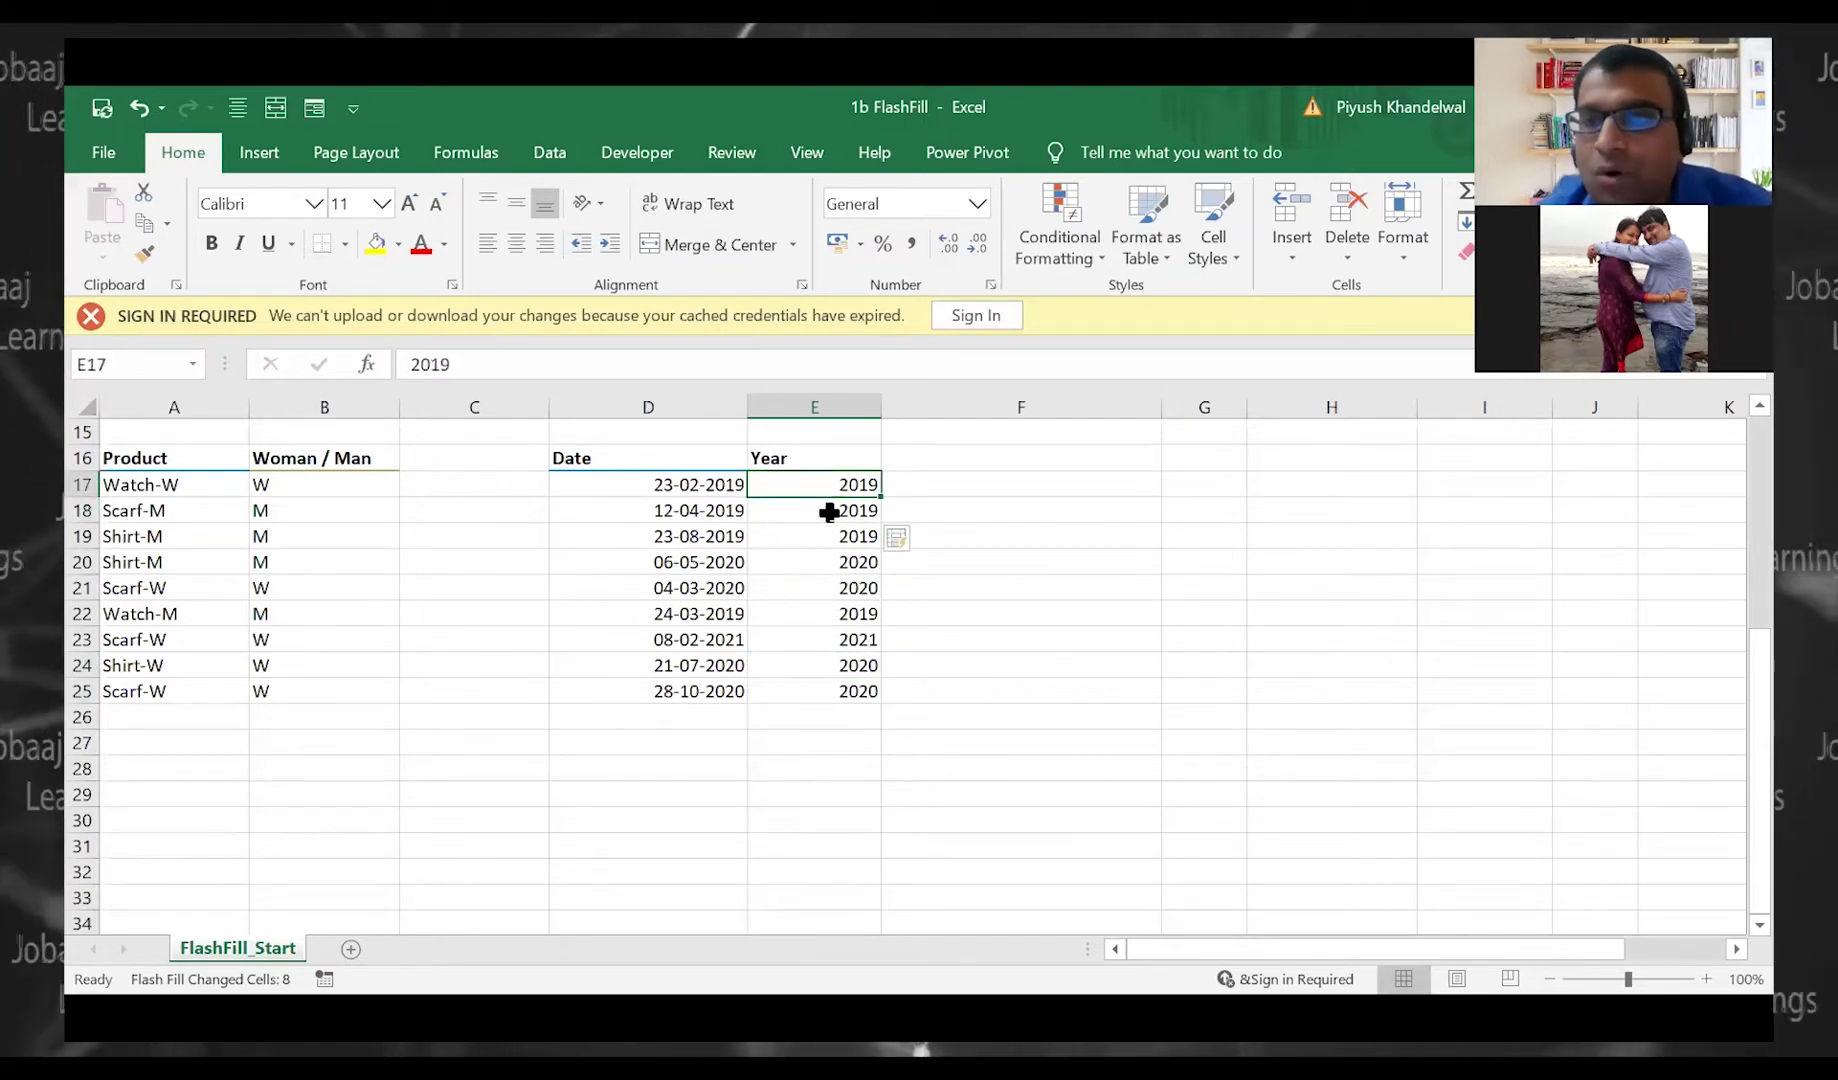
key(Down)
key(Down)
key(Down)
key(Down)
key(Down)
key(Down)
key(Down)
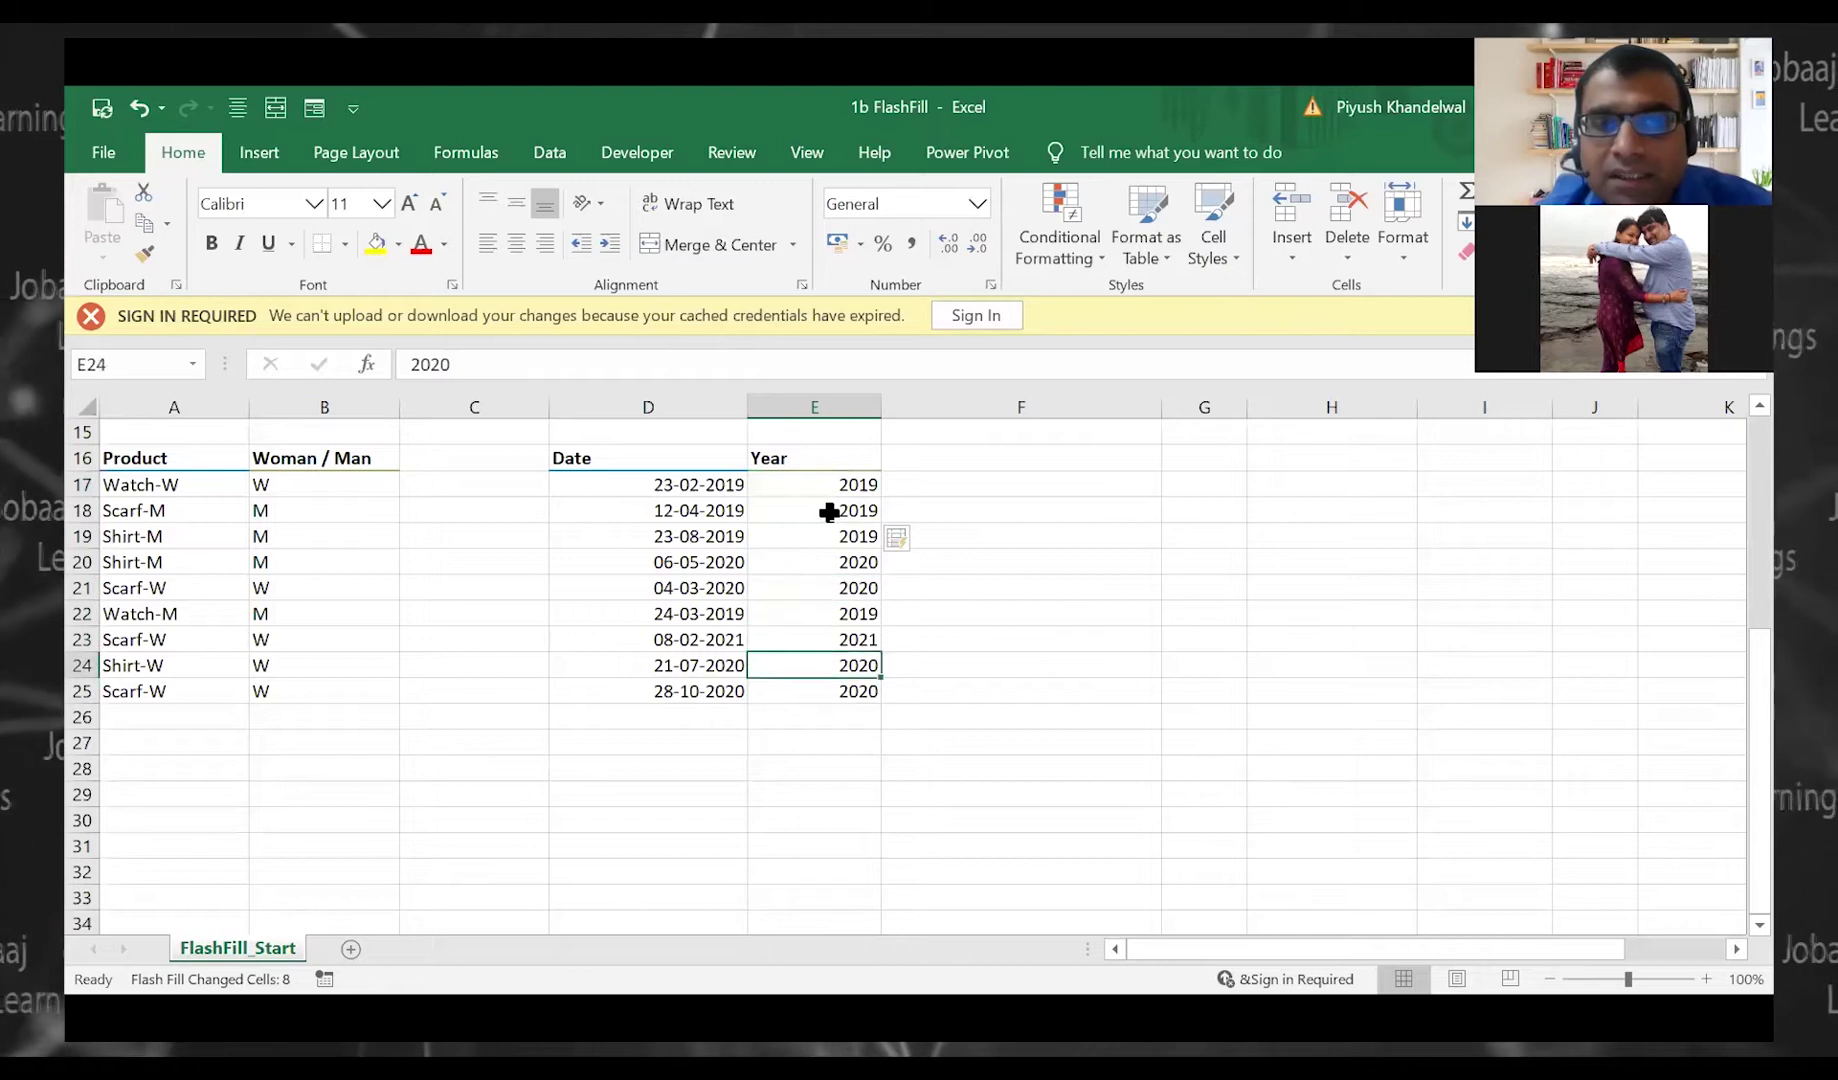
key(Up)
key(Up)
key(Up)
key(Up)
key(Up)
key(Up)
key(Up)
key(Up)
key(Up)
key(Up)
key(Up)
key(Up)
key(Up)
key(Up)
key(Up)
key(Up)
key(Up)
key(Up)
key(Up)
key(Up)
key(Up)
key(Up)
key(Up)
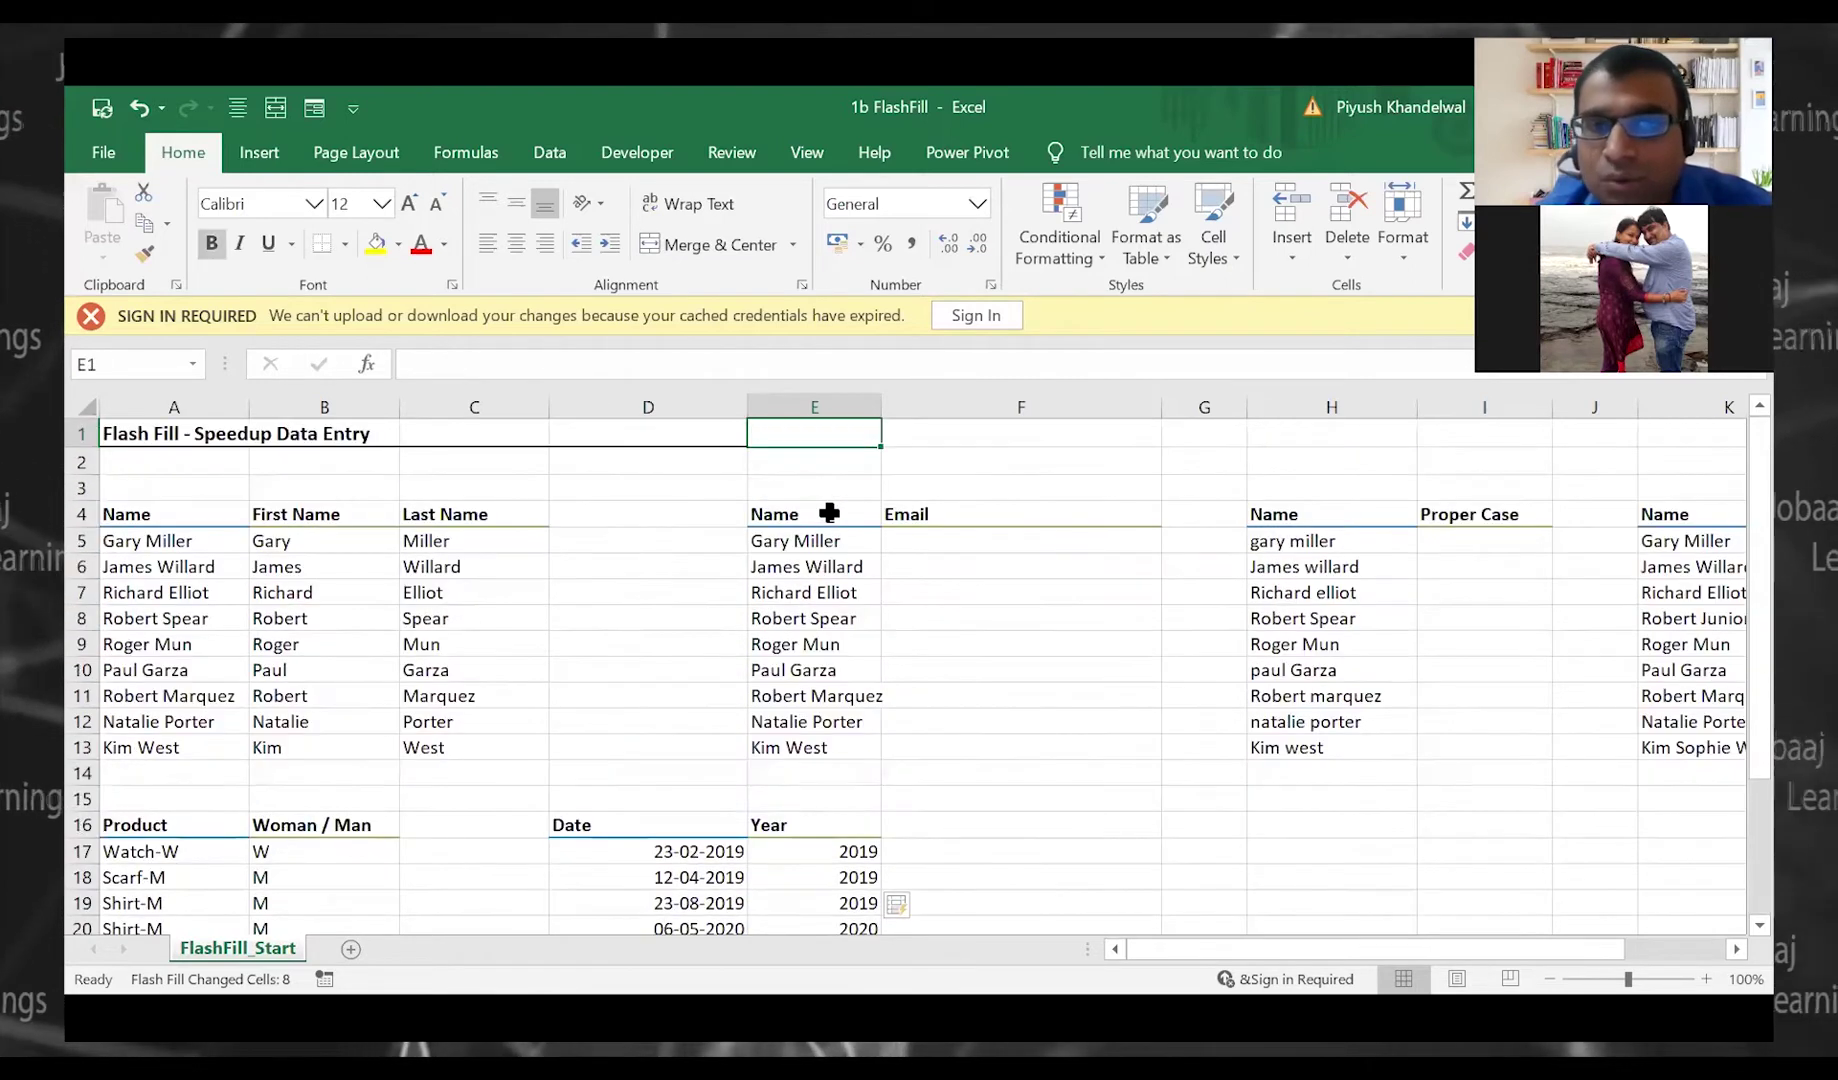
Type the first name in proper case in I5 and Flash Fill the rest of the column
key(Down)
key(Down)
key(Down)
key(Right)
key(Down)
key(Right)
key(Right)
key(Right)
key(Right)
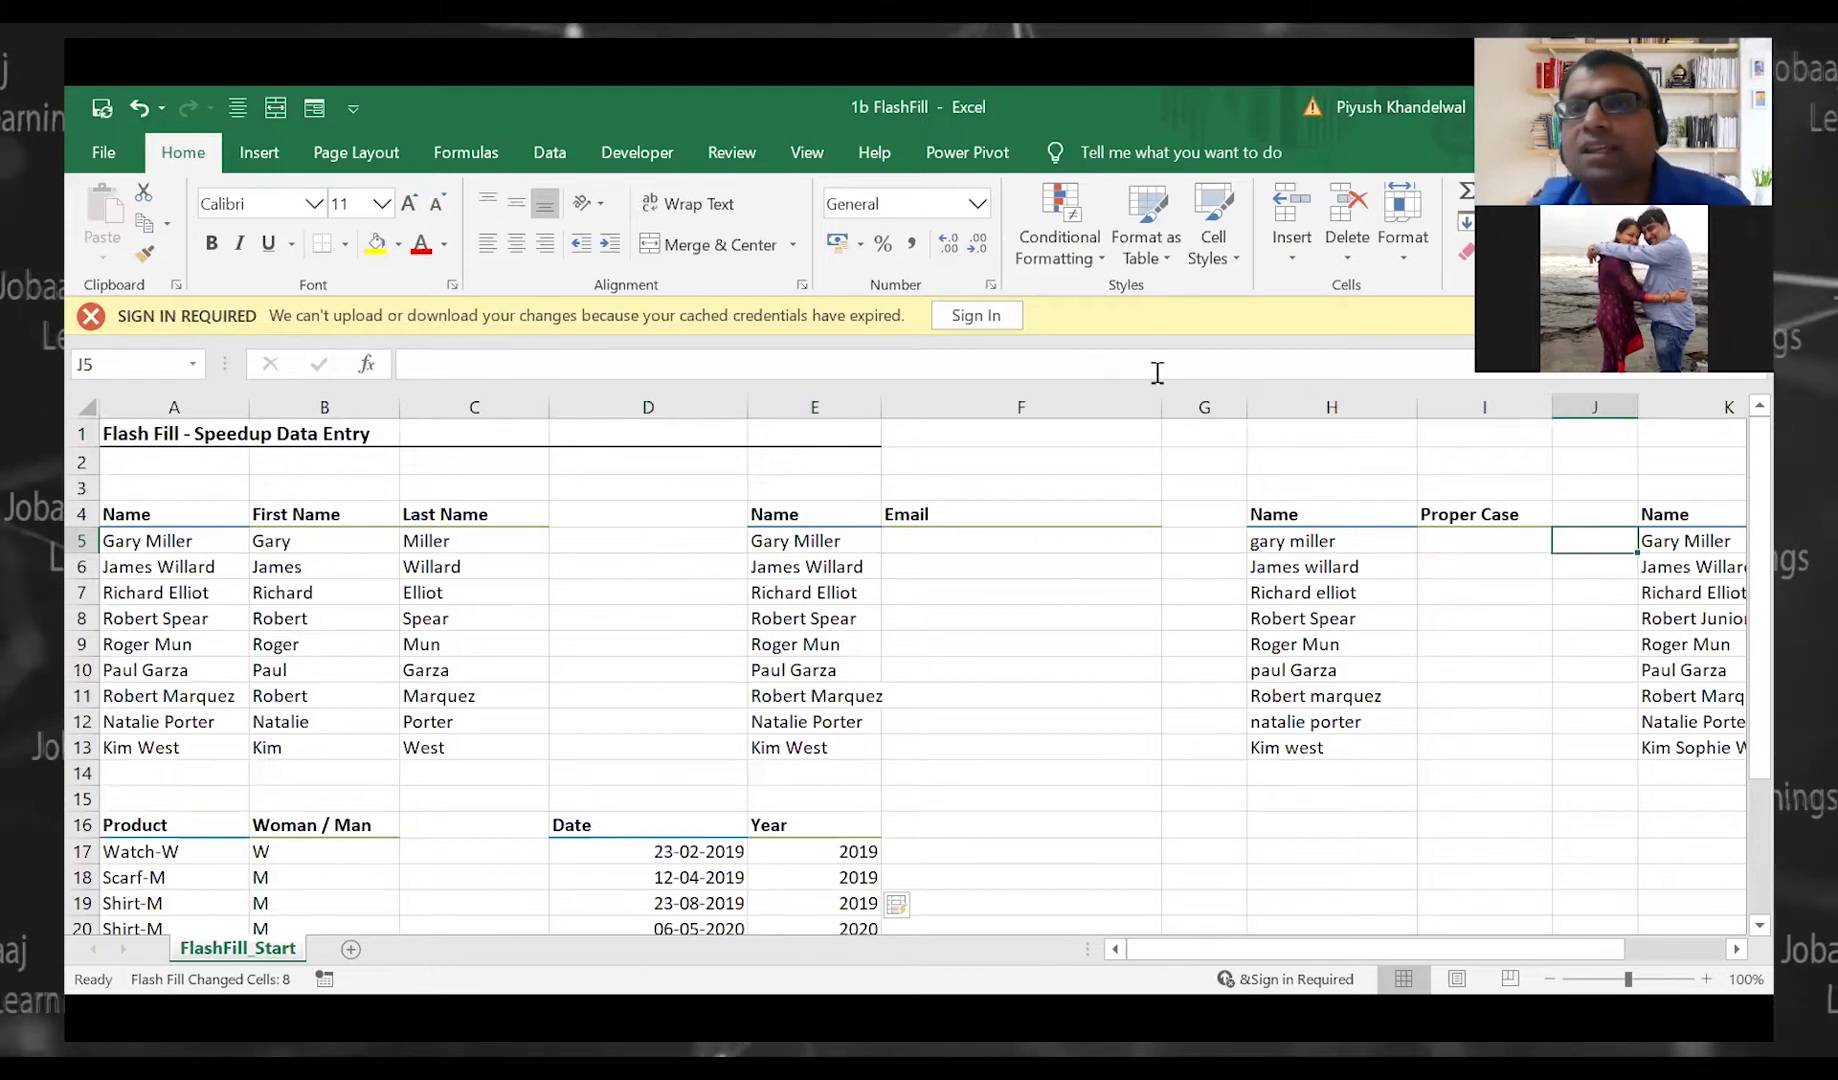
click(1478, 539)
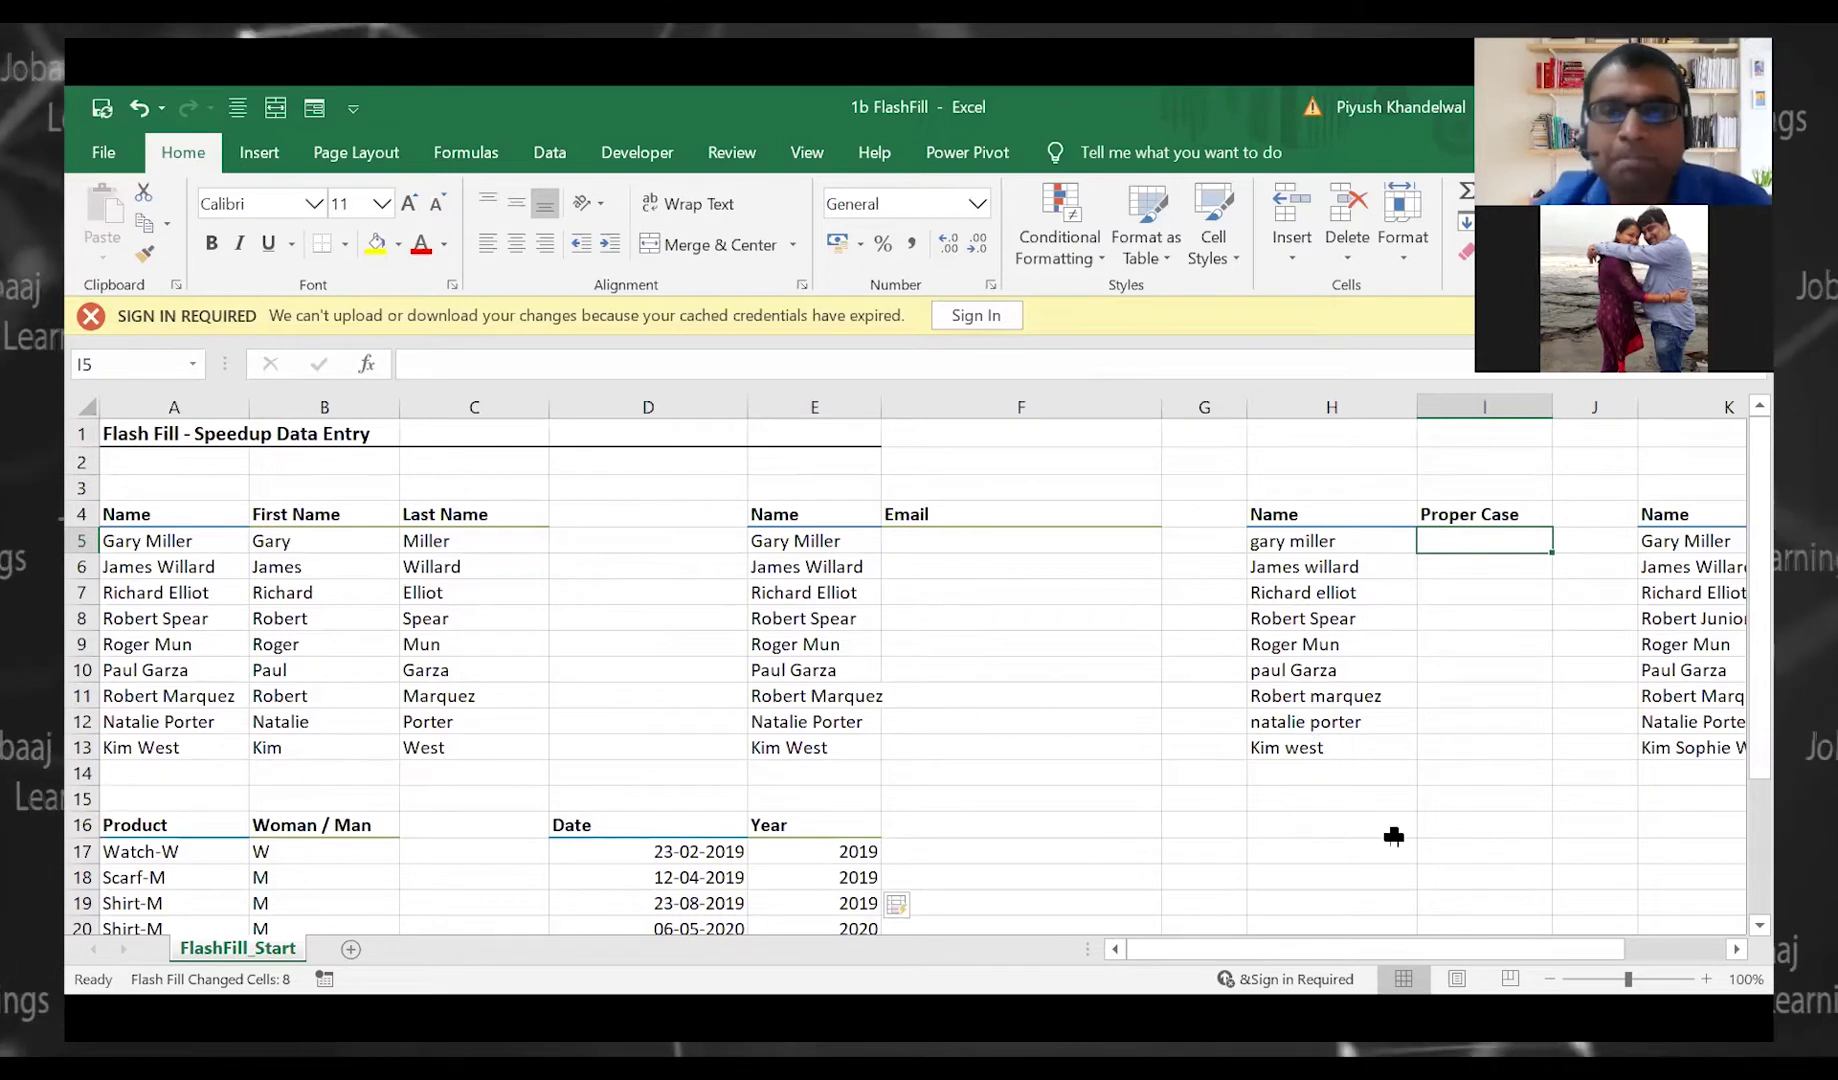
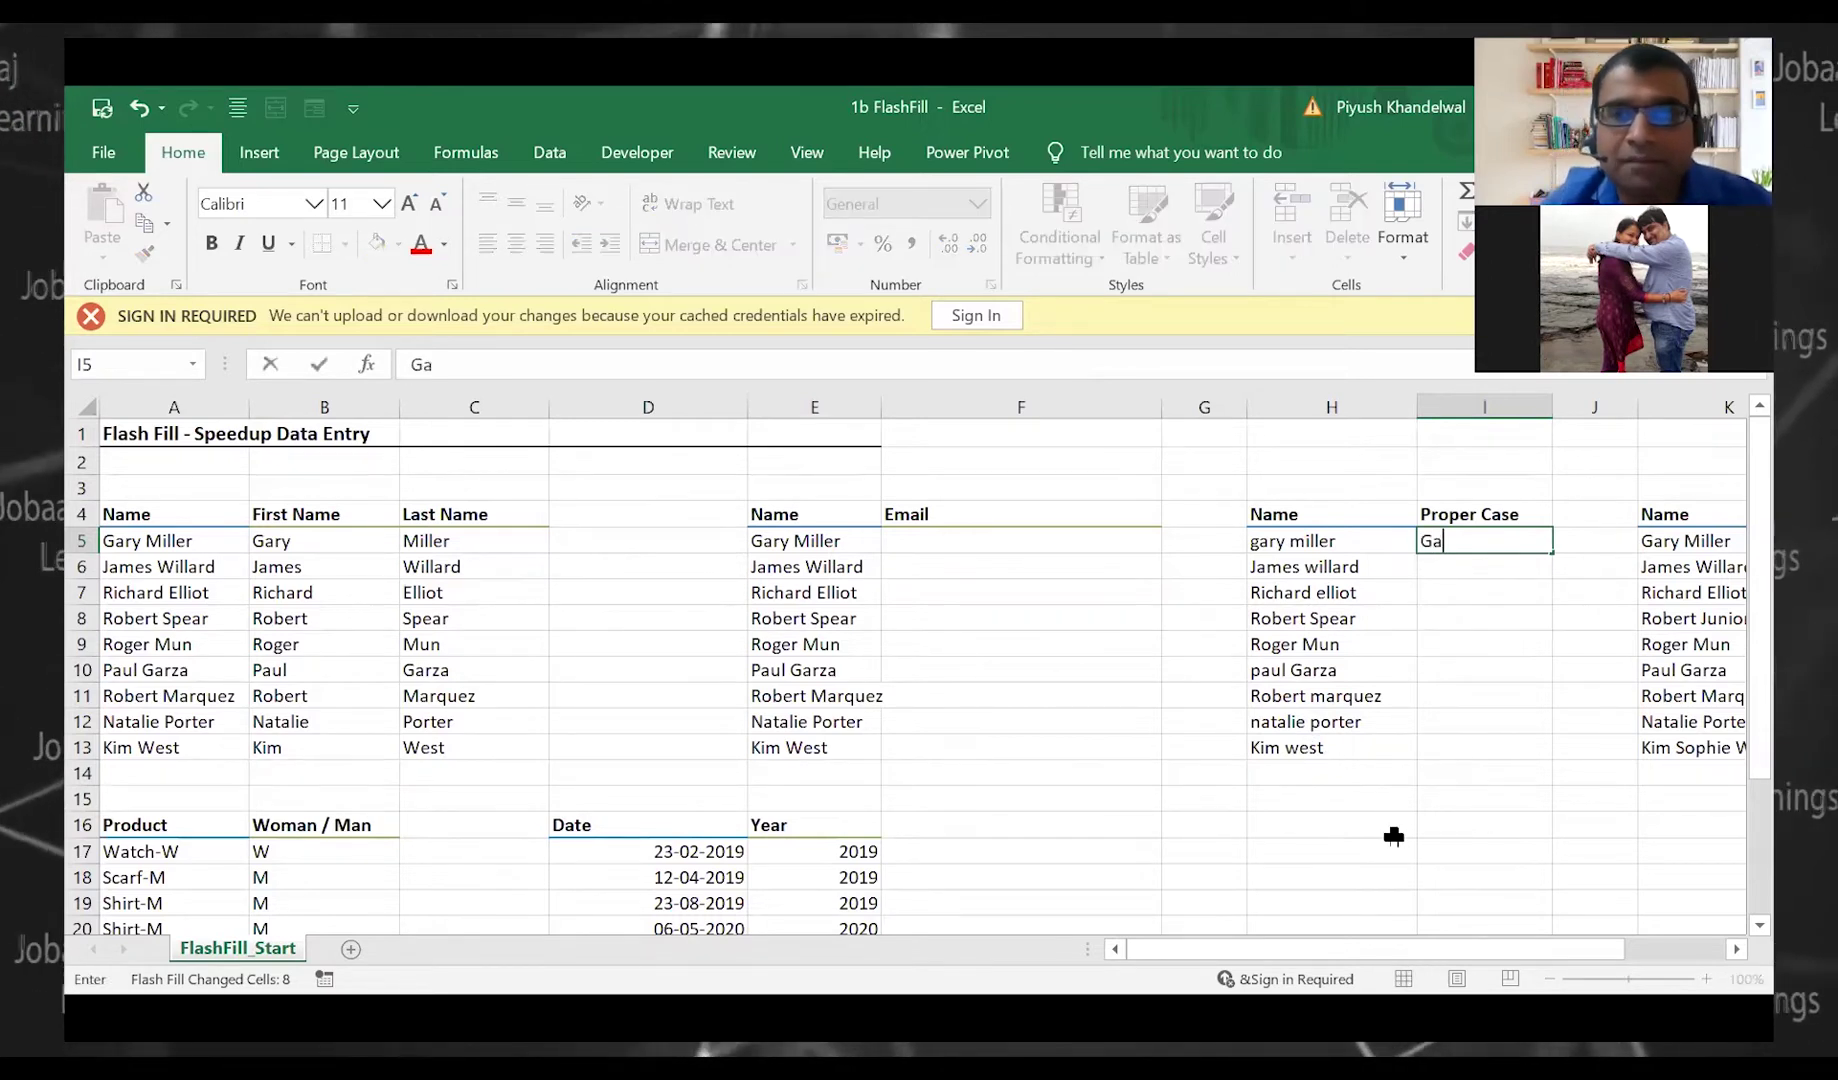
key(Return)
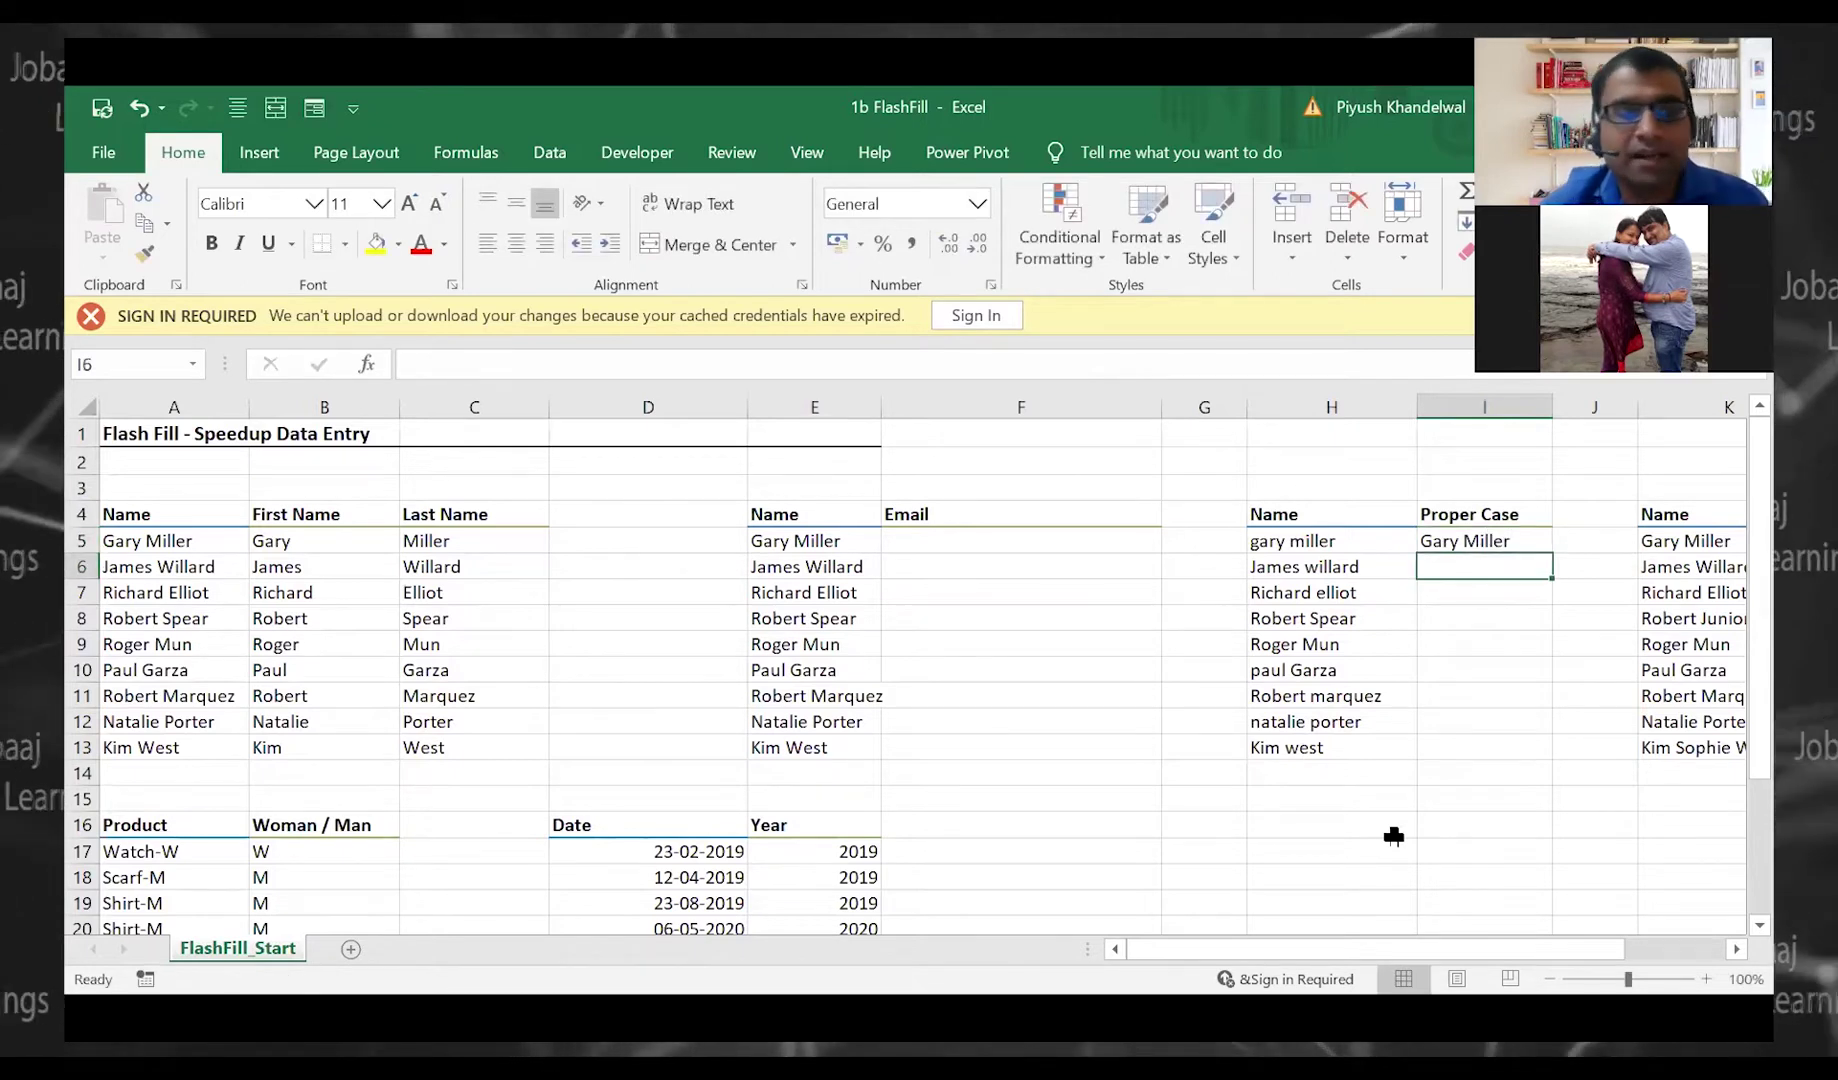
key(ctrl+e)
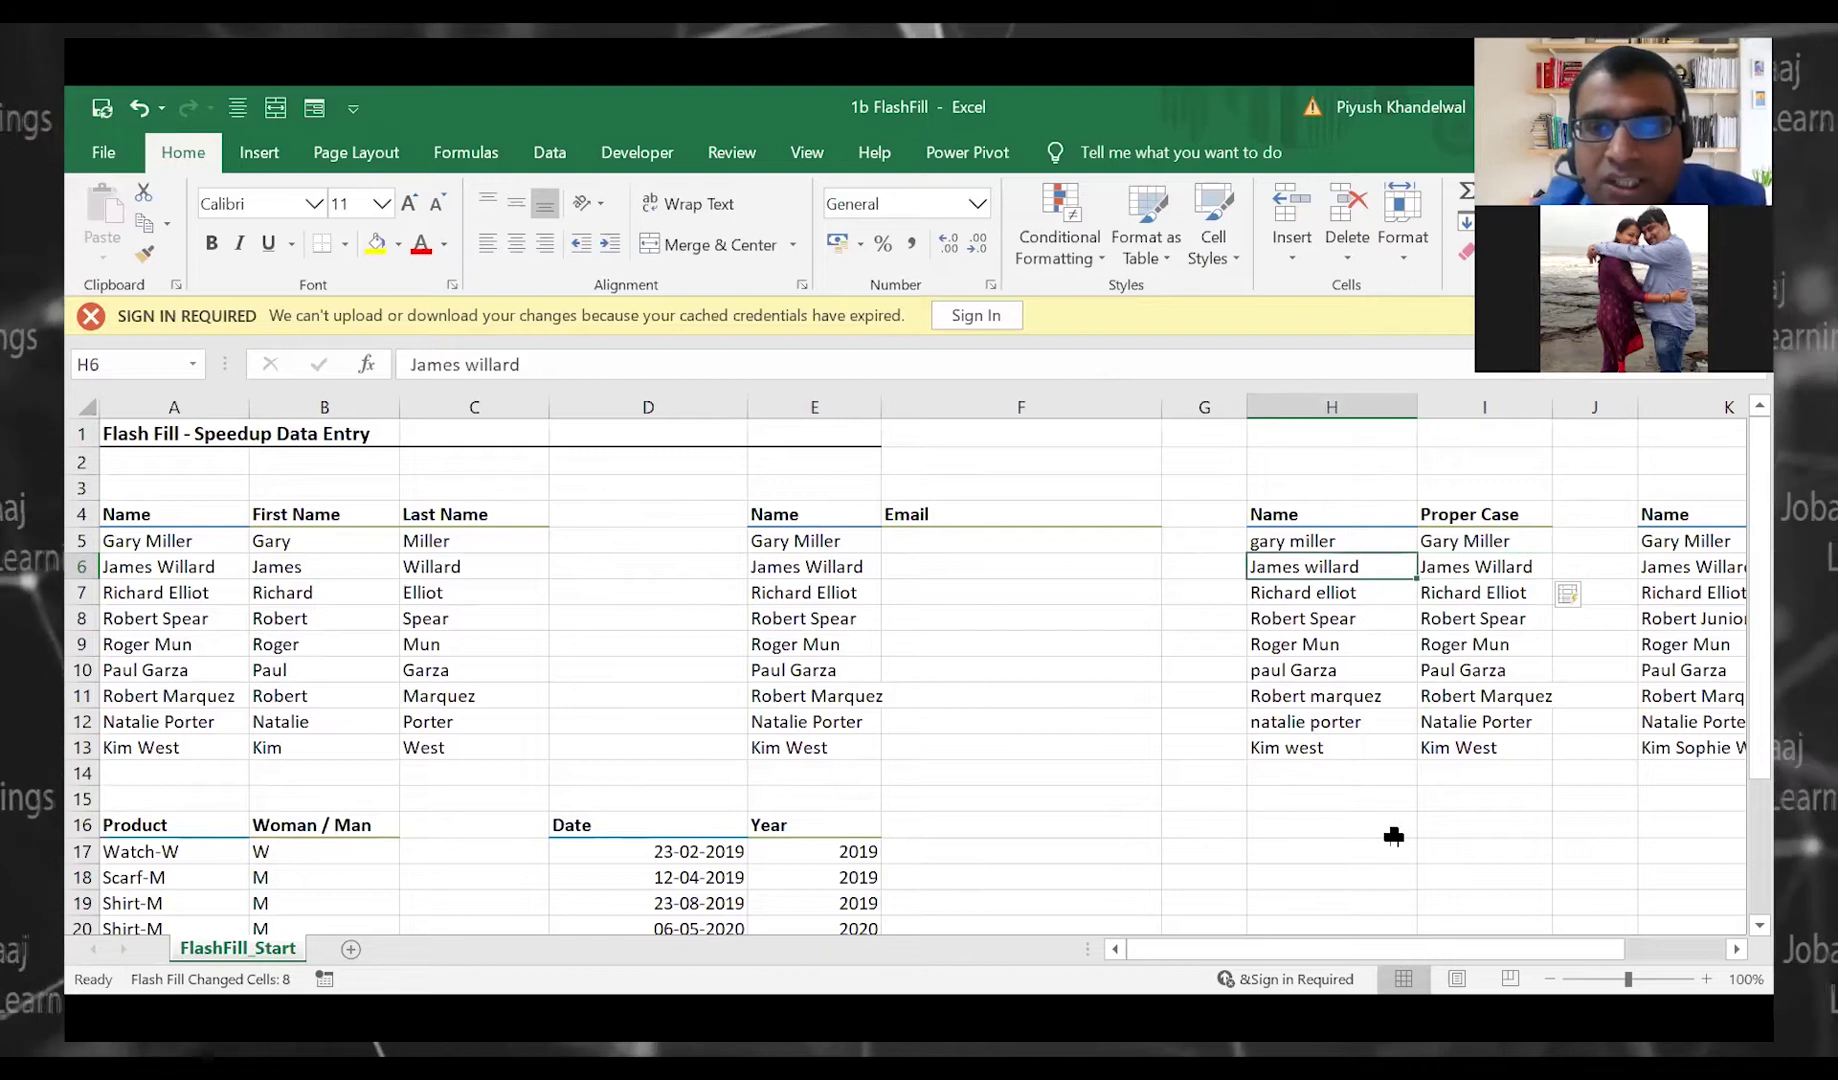
Compare each lowercase name in column H with its capitalised version in column I
key(Right)
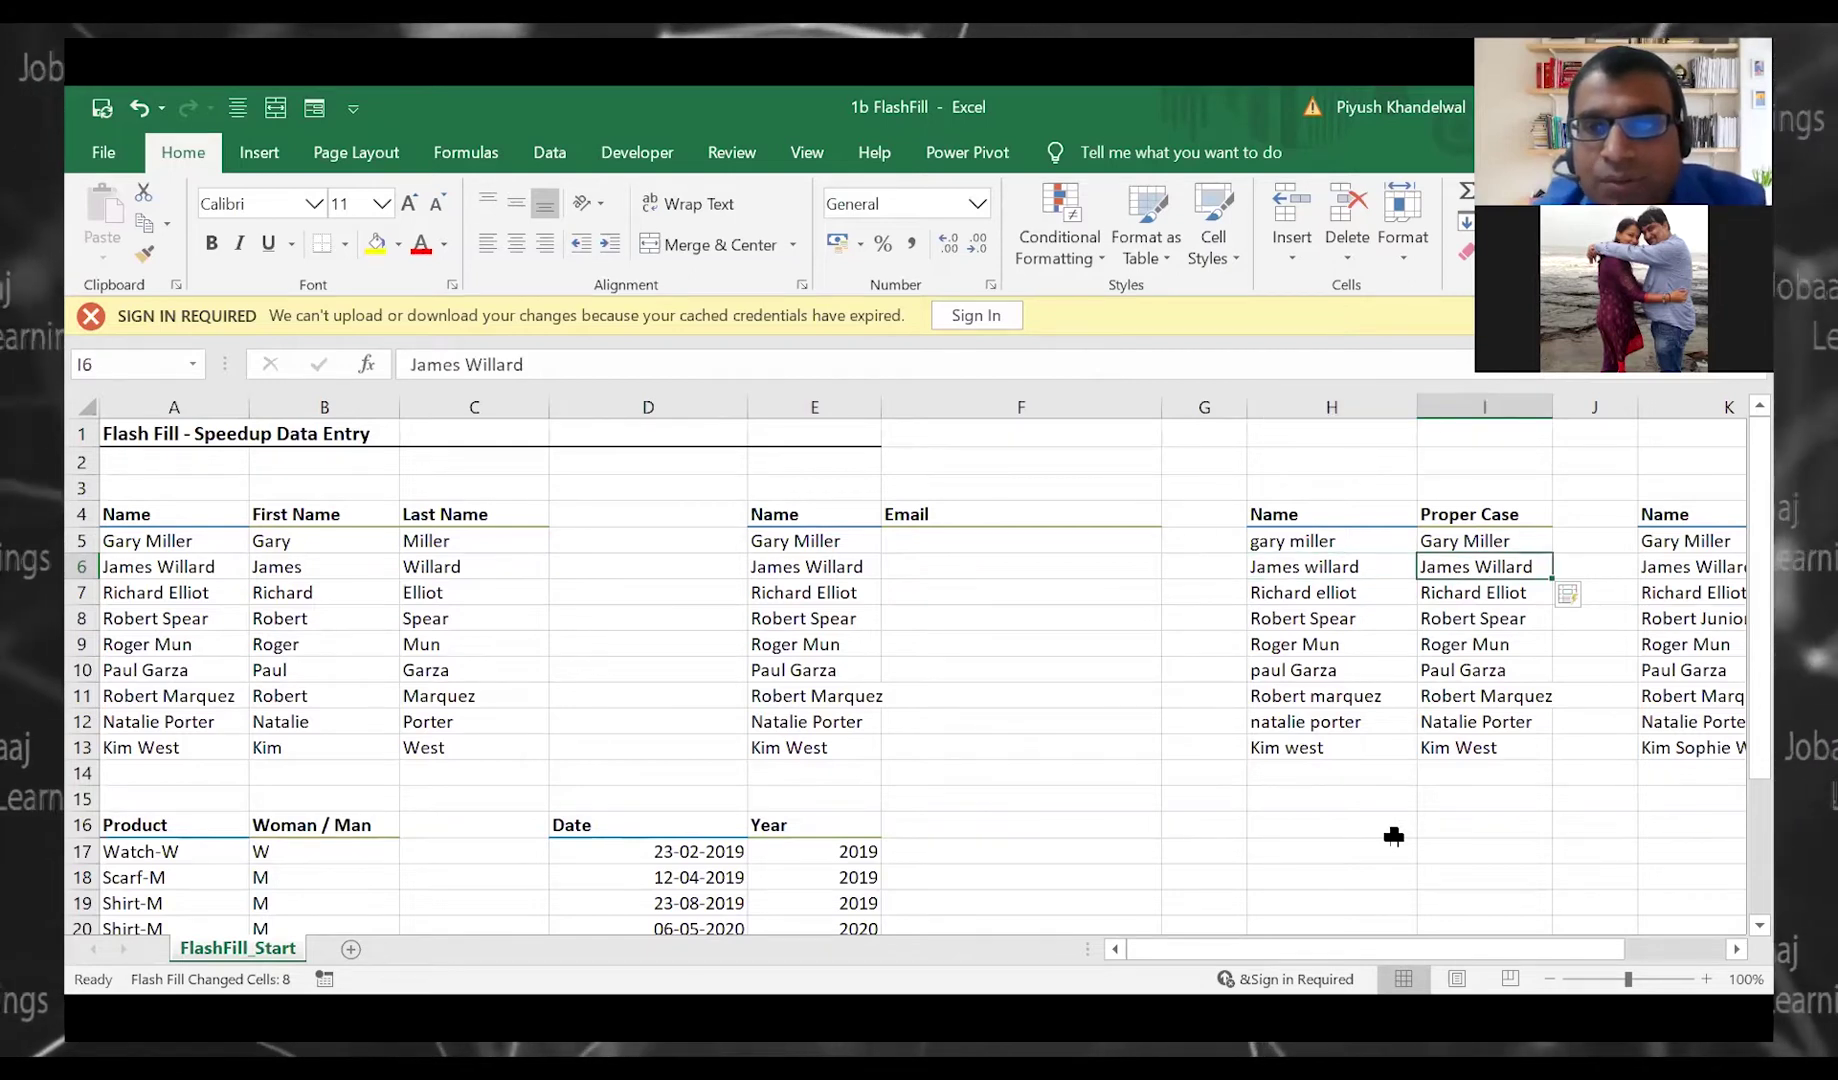
key(Down)
key(Left)
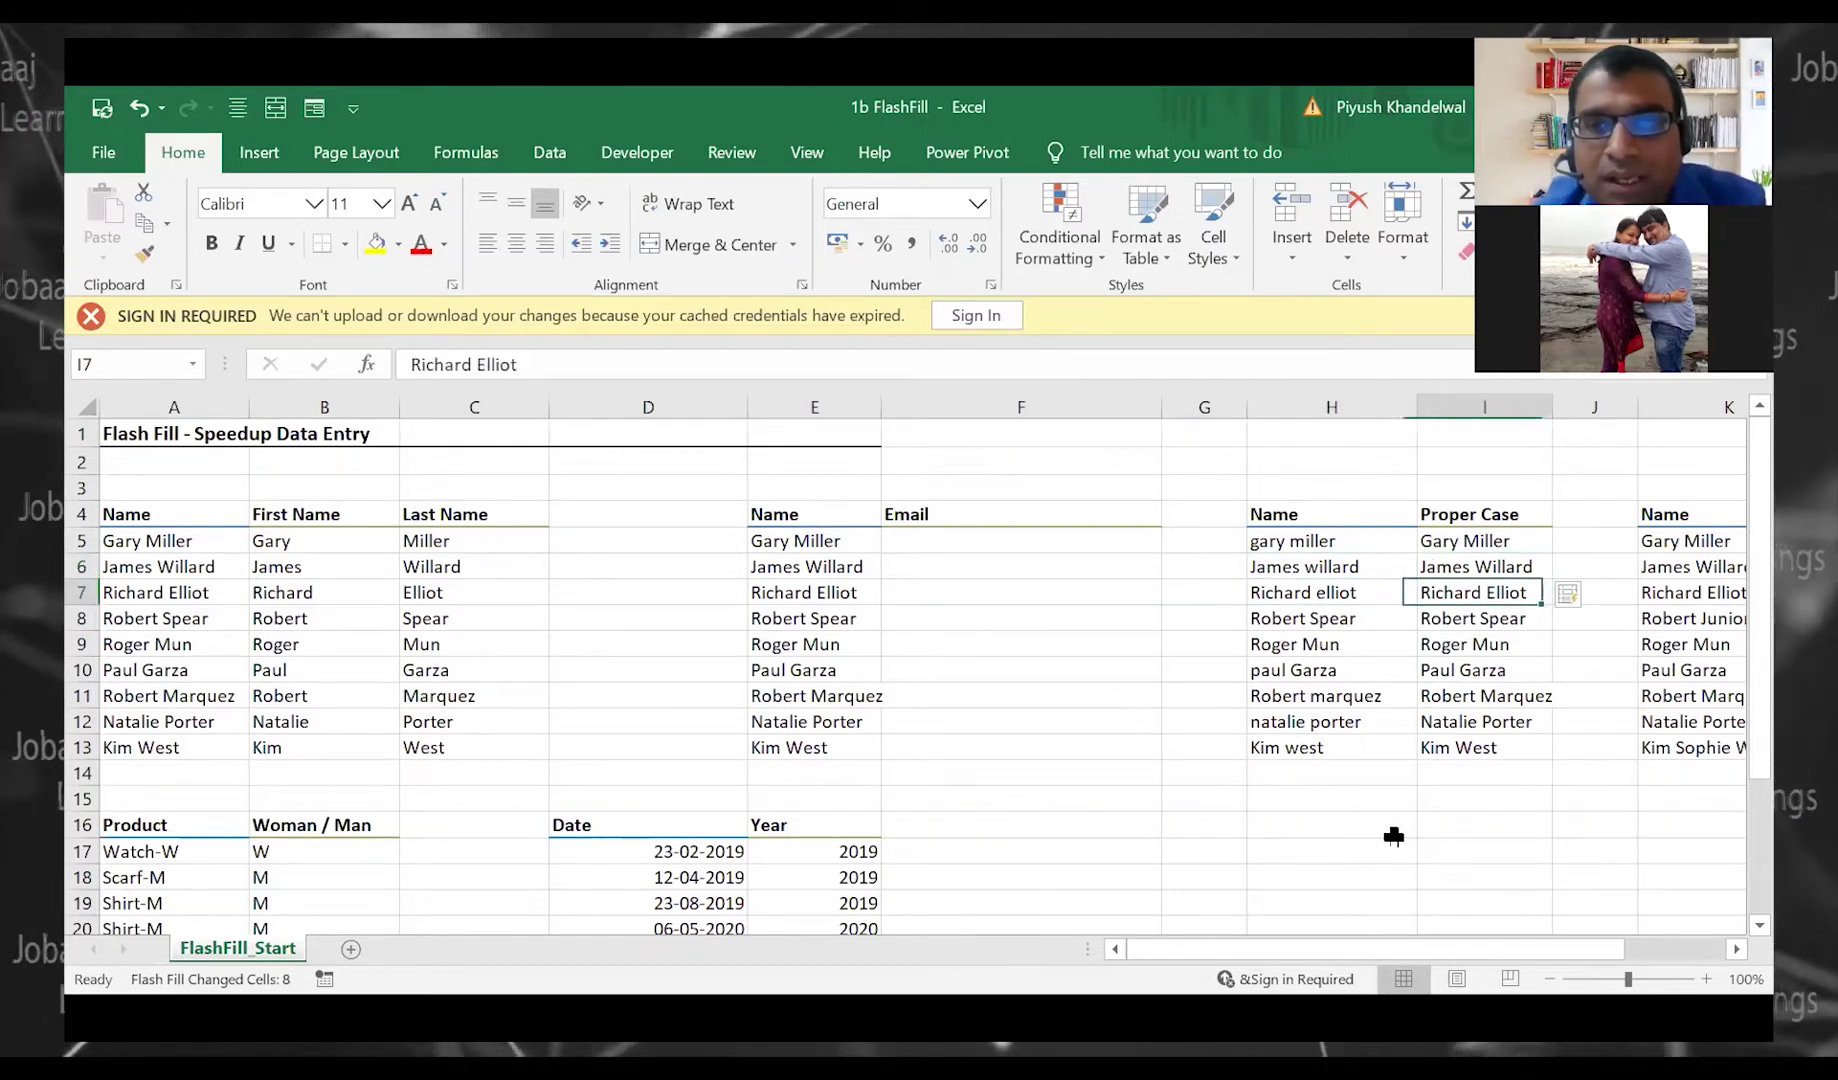
key(Right)
key(Down)
key(Left)
key(Right)
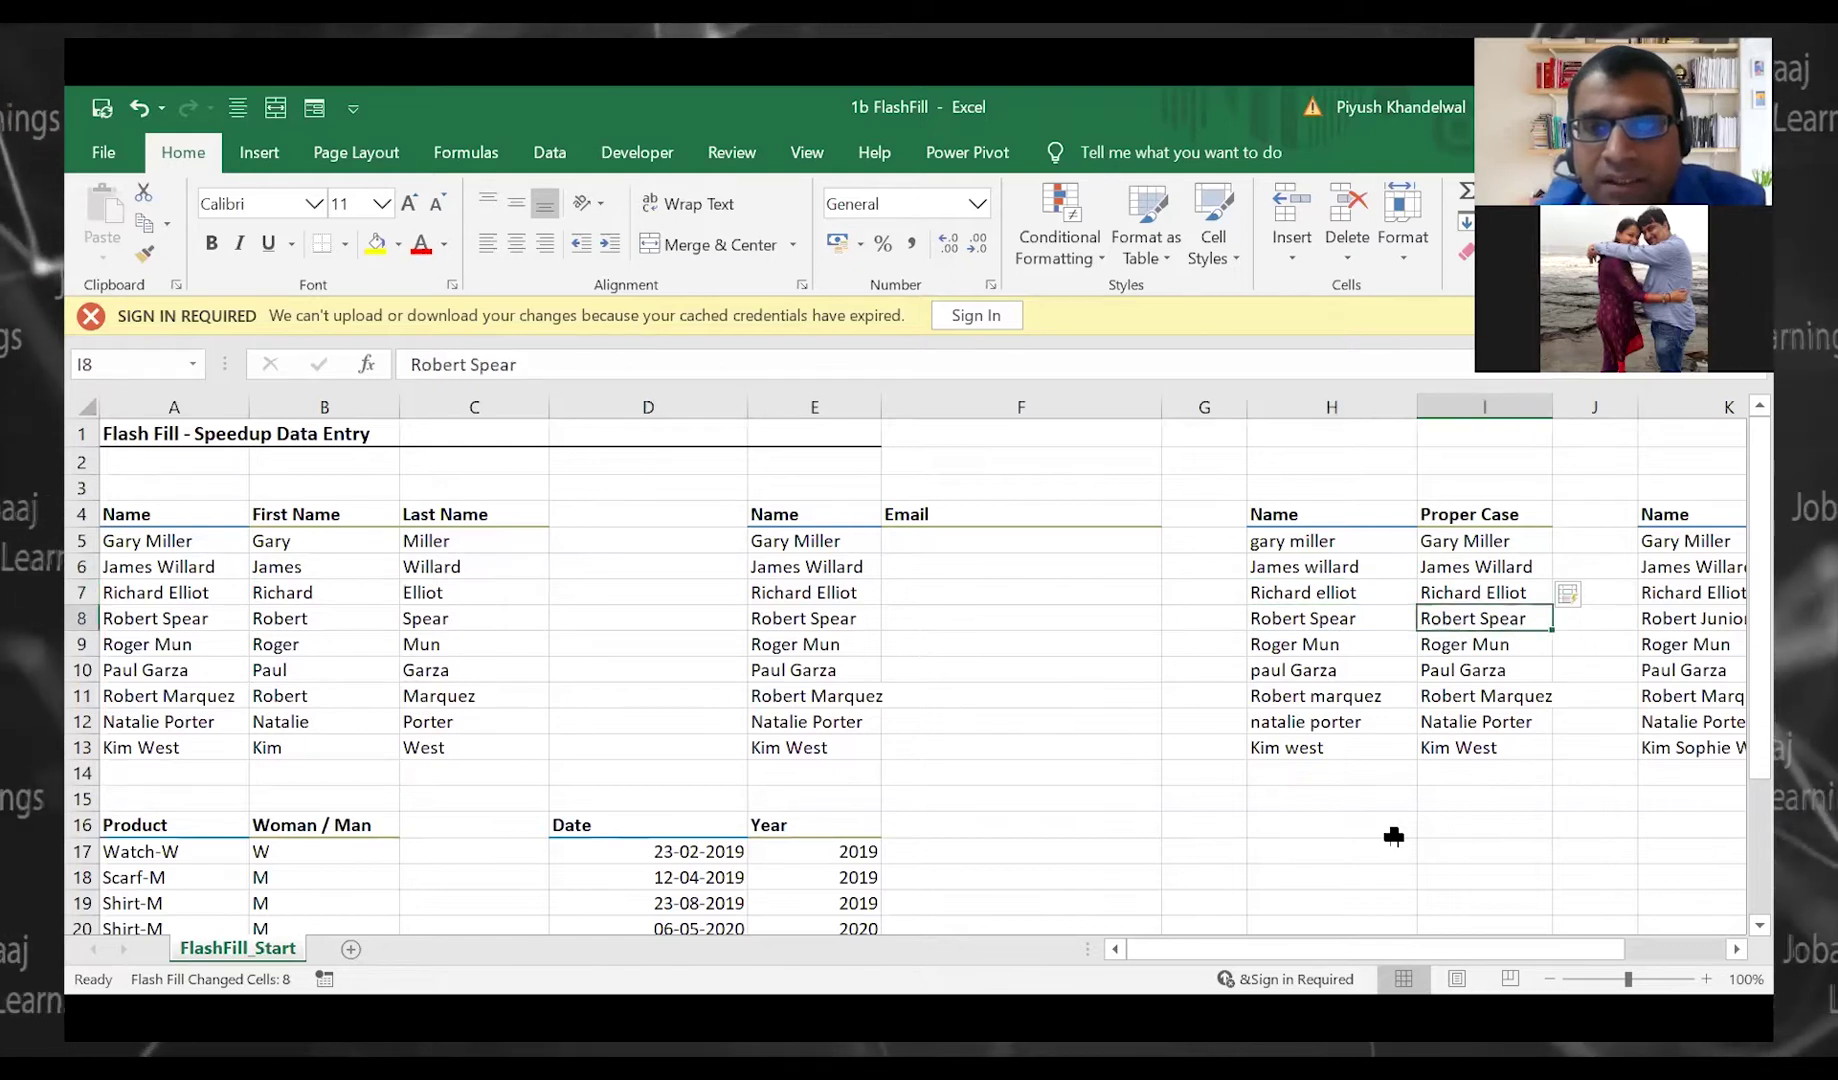
key(Down)
key(Left)
key(Right)
key(Down)
key(Left)
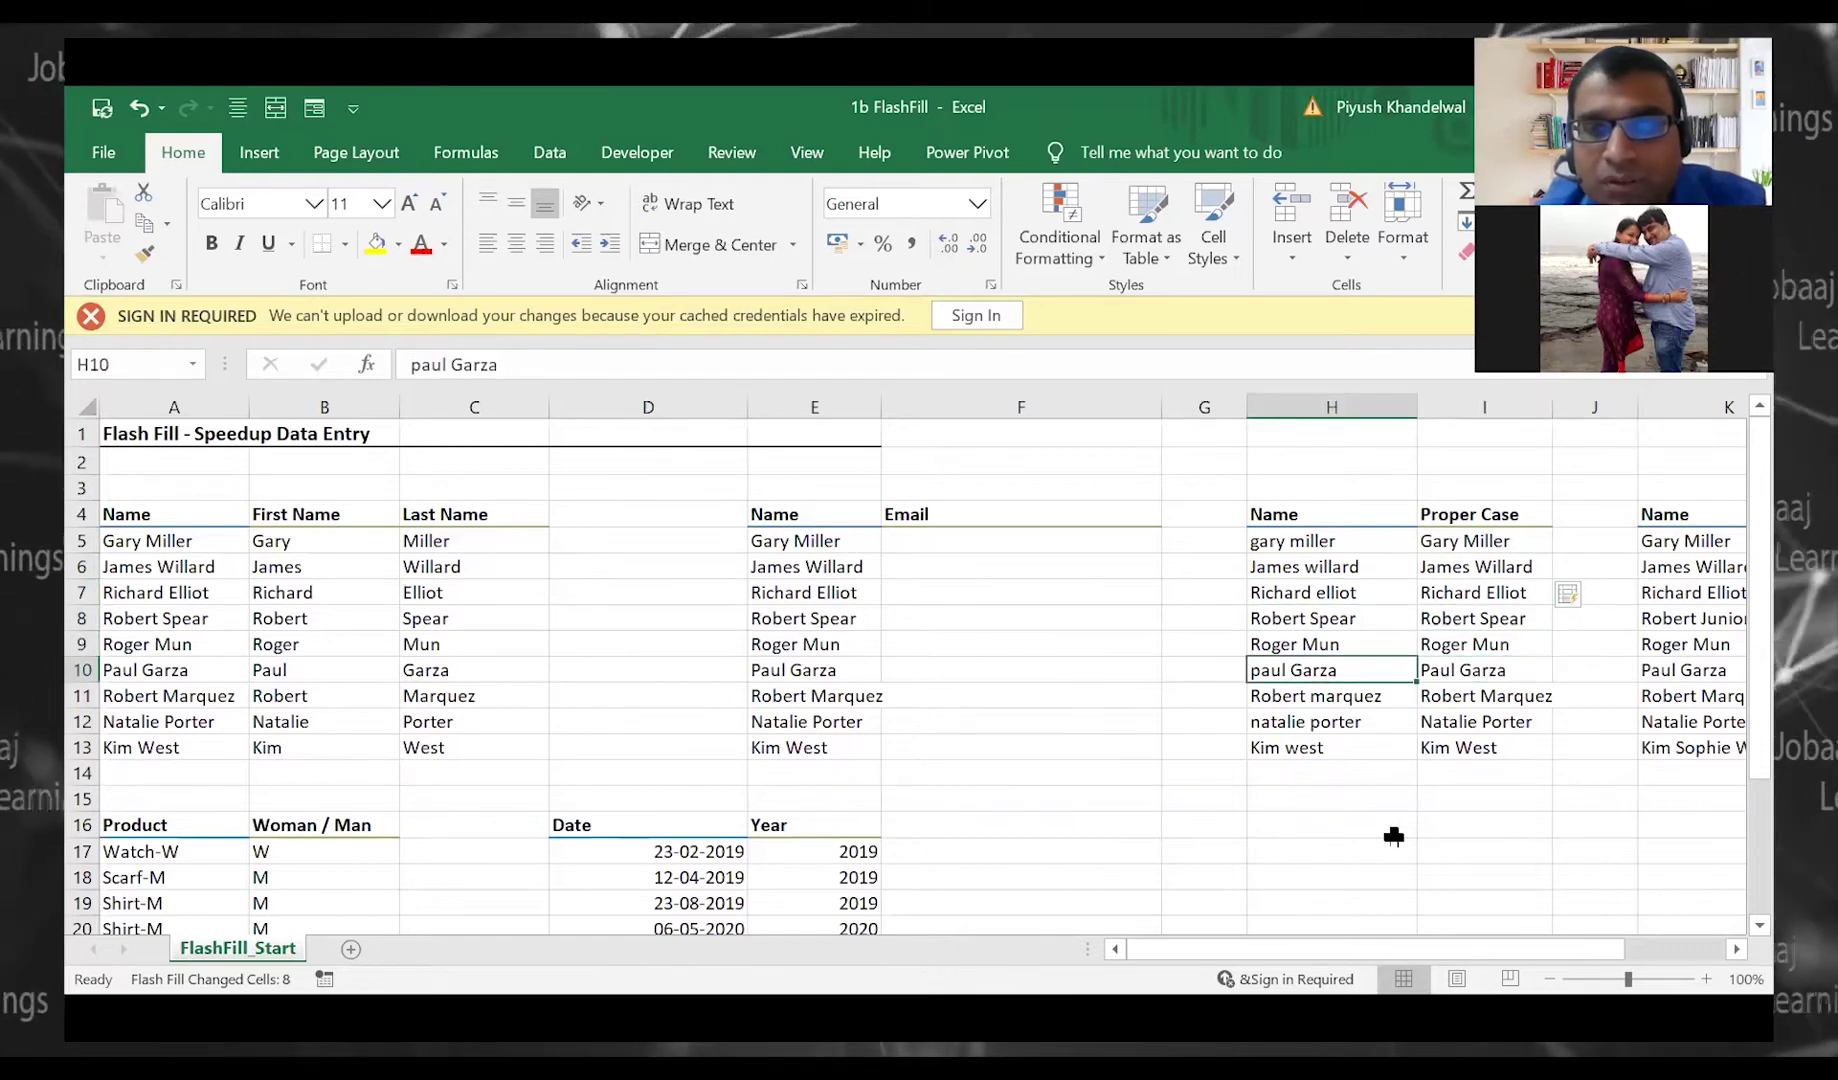
key(Right)
key(Left)
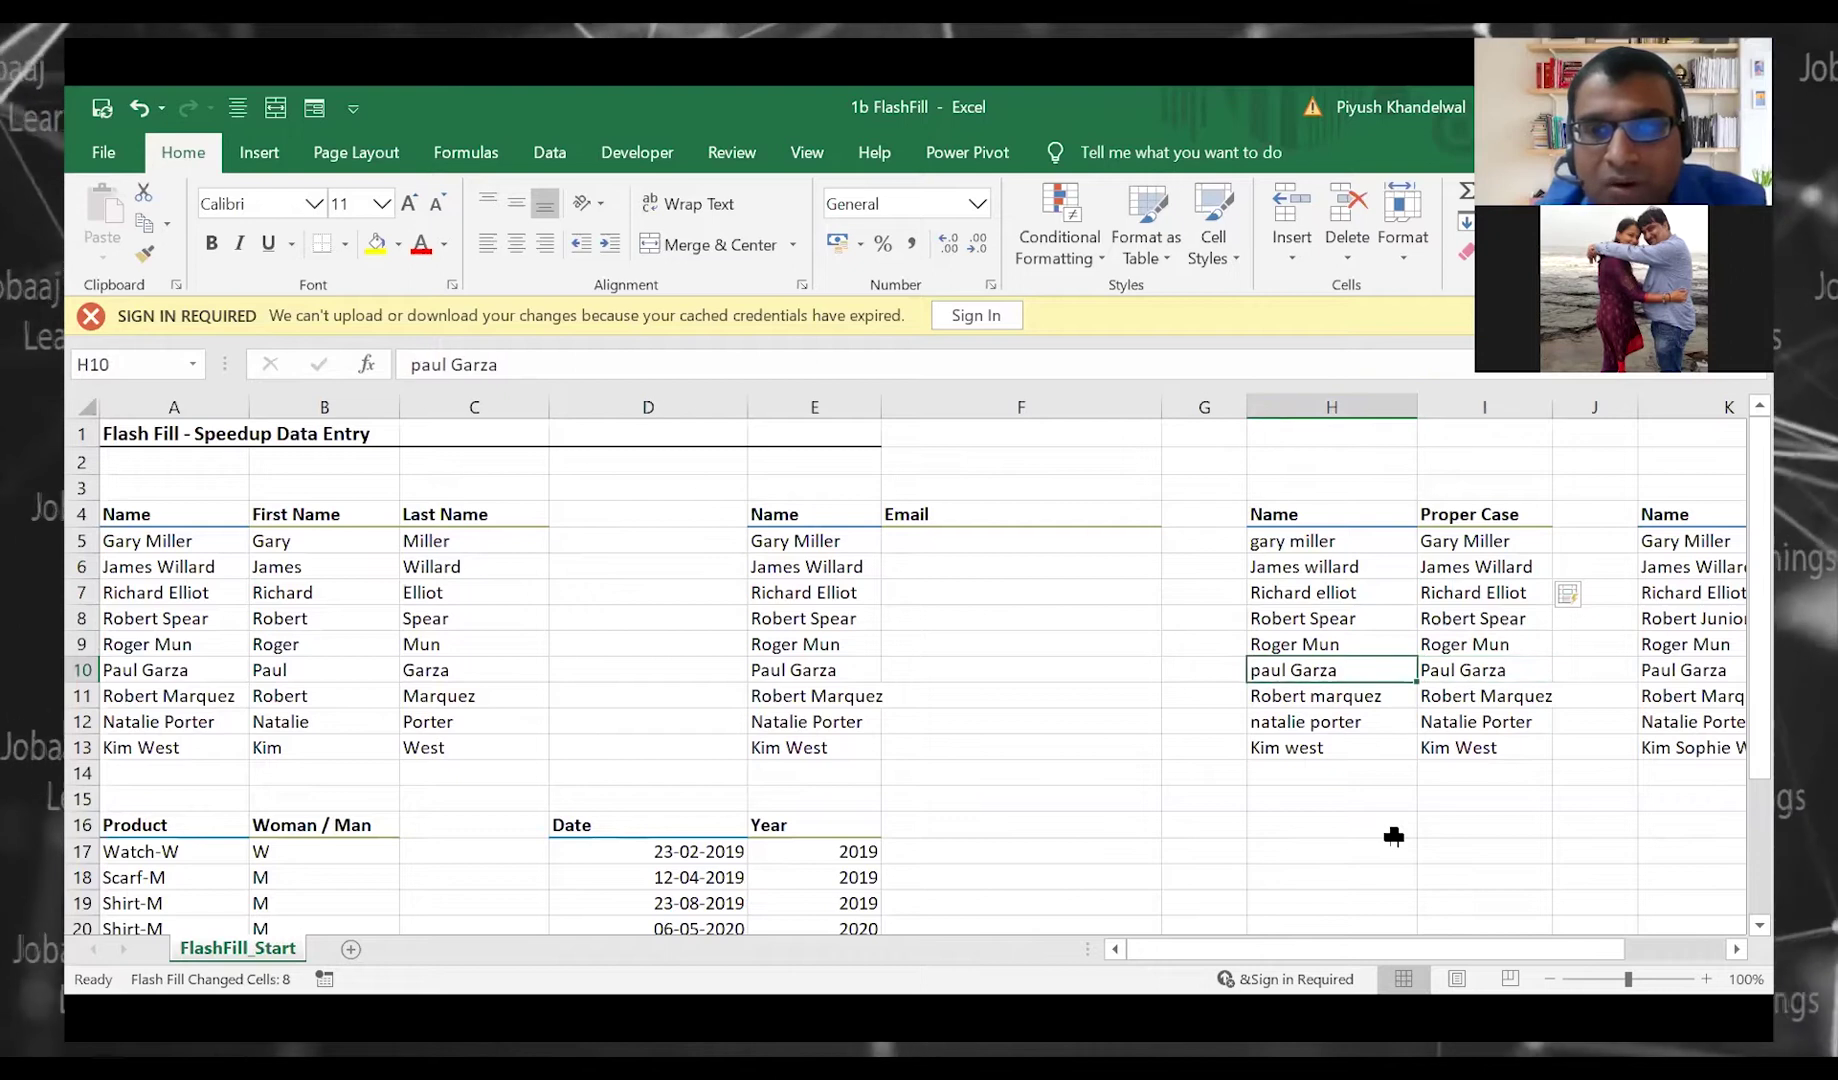
key(Left)
key(Up)
key(Up)
key(Up)
key(Up)
key(Up)
key(Right)
key(Left)
key(Right)
key(Down)
key(Down)
key(Down)
key(Down)
key(Down)
key(Down)
key(Down)
key(Down)
key(Right)
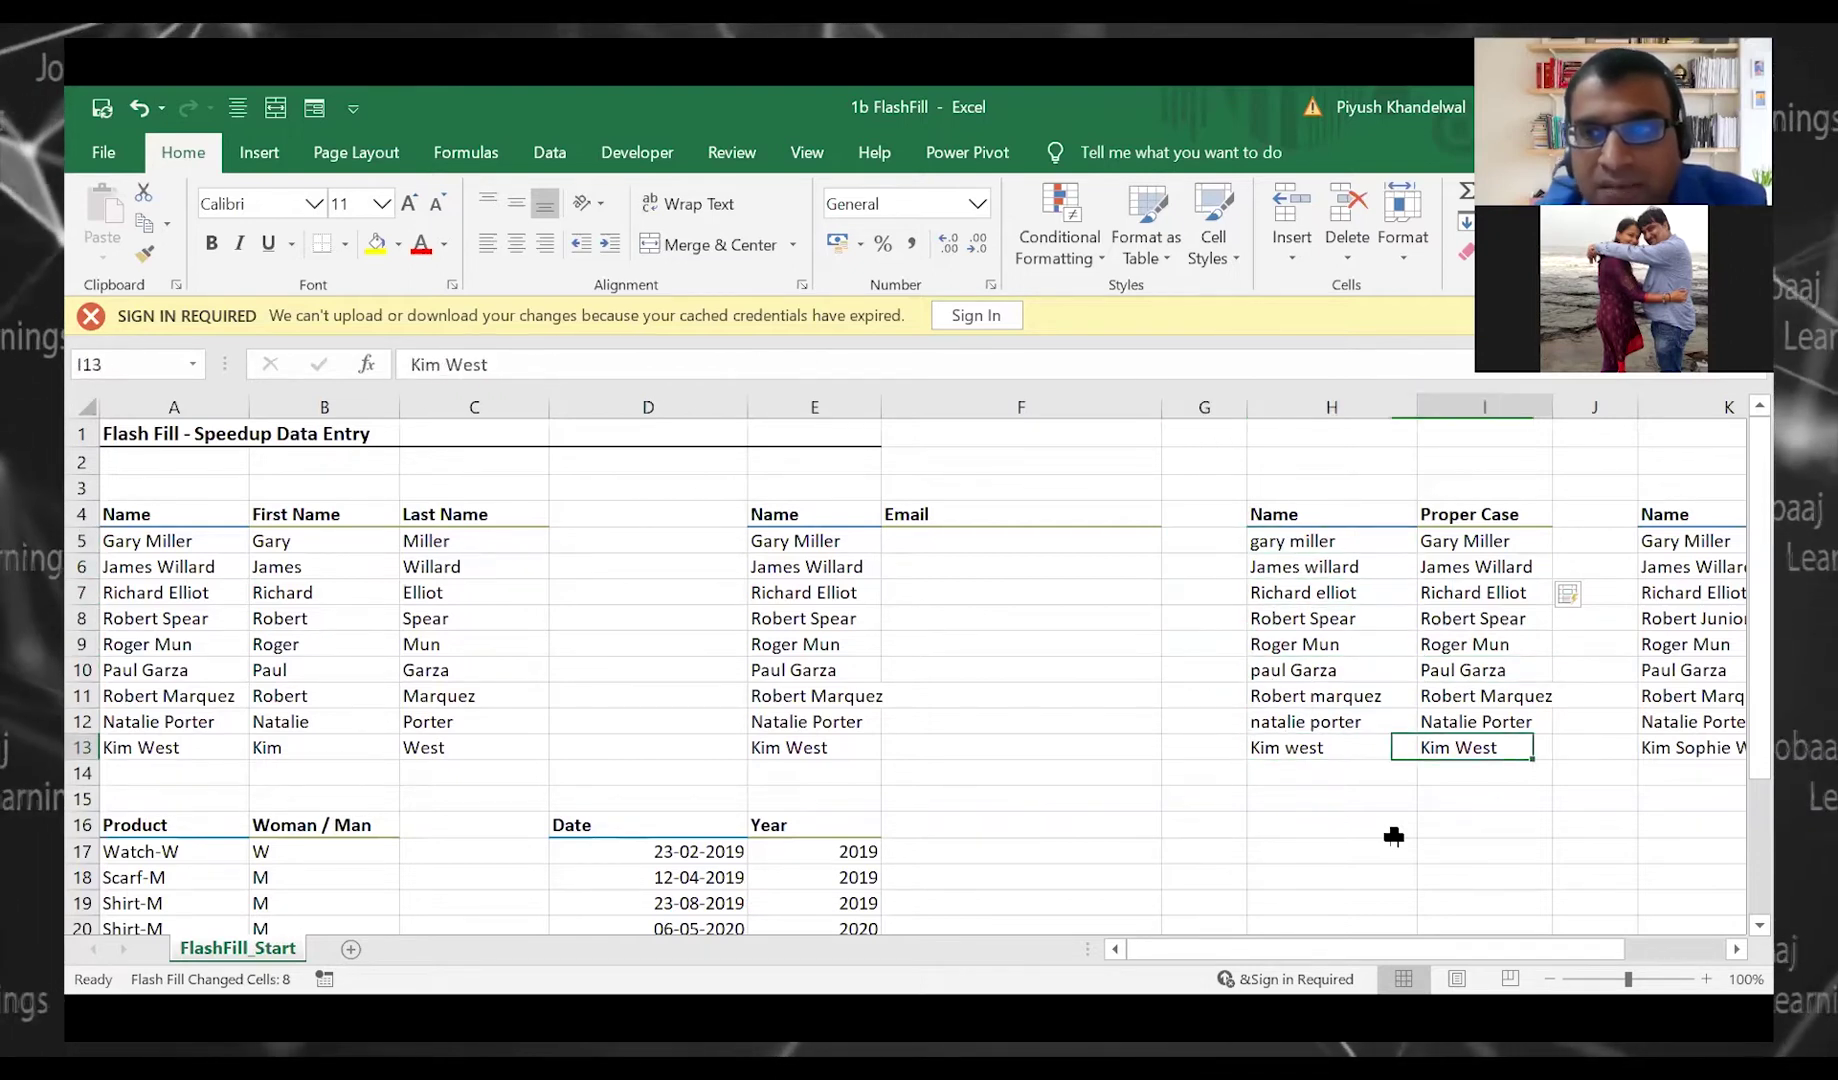
key(Right)
key(Right)
key(Right)
key(Left)
key(Left)
key(Left)
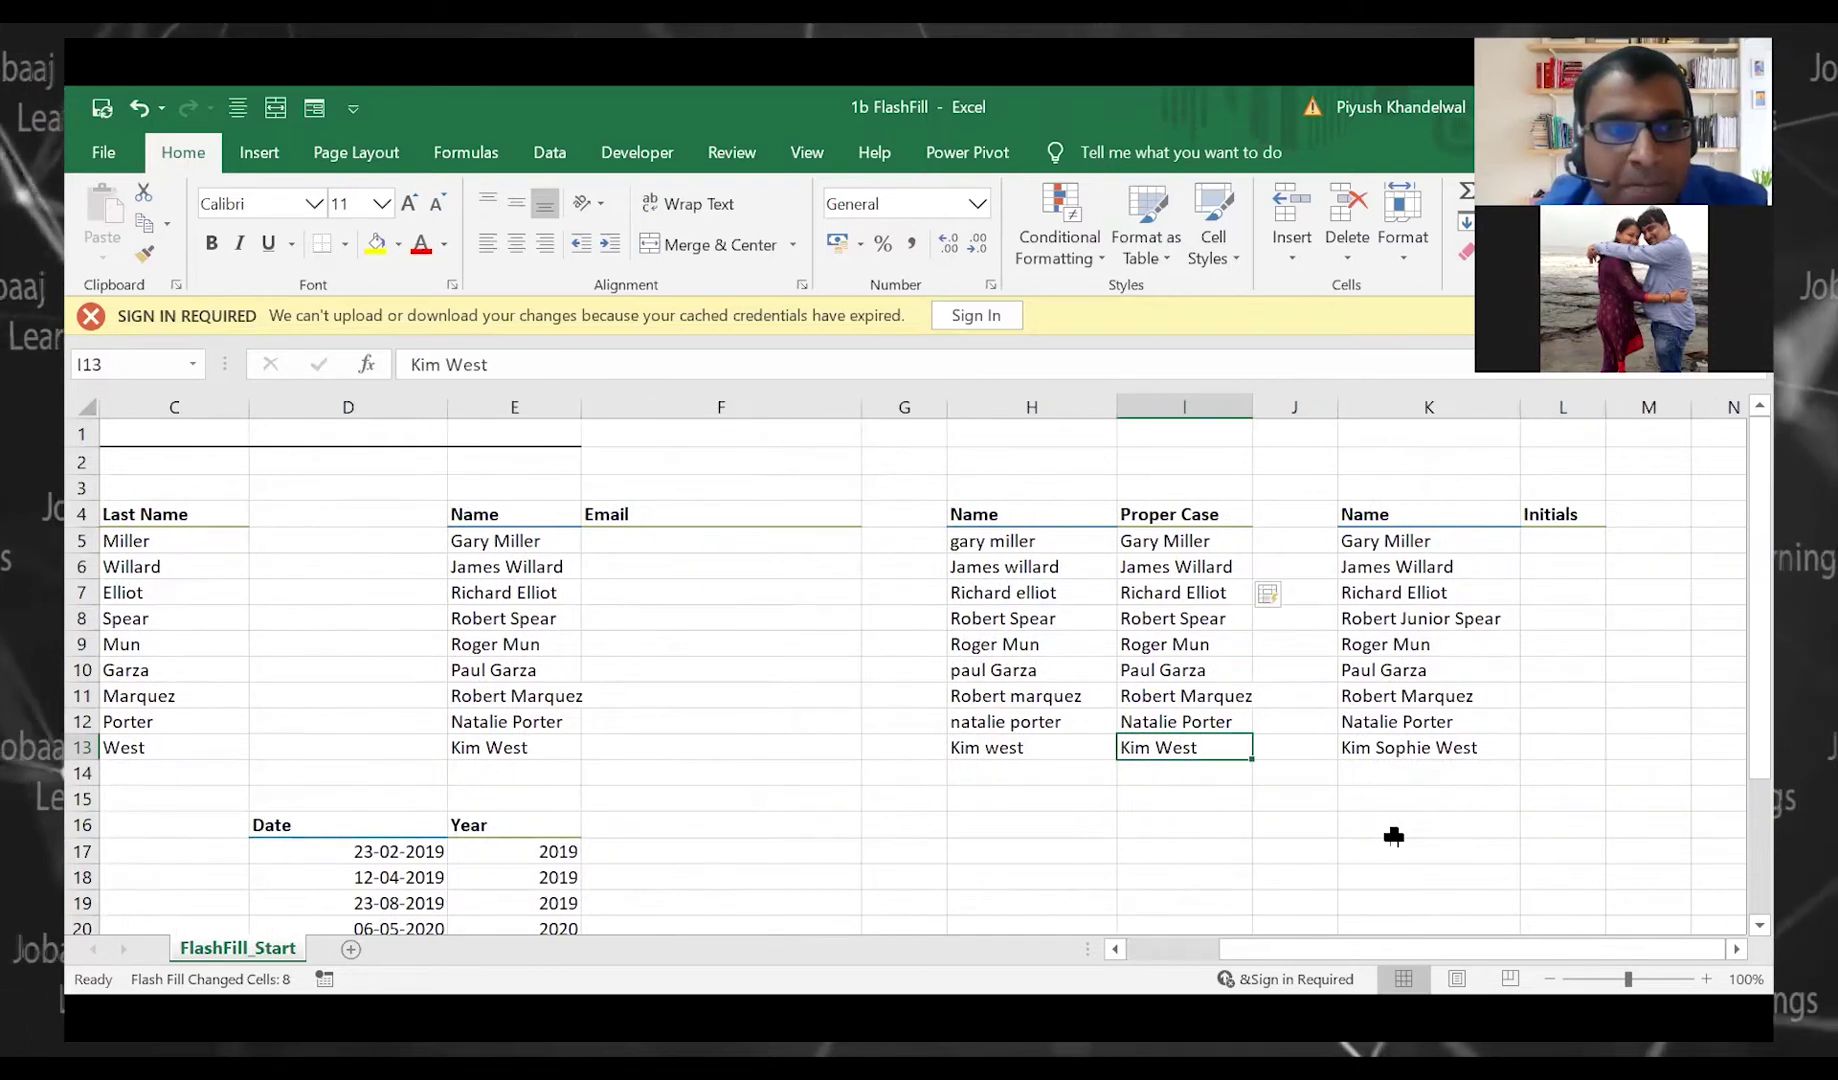
key(Left)
key(Left)
key(Left)
key(Left)
key(Left)
key(Left)
key(Left)
key(Left)
key(Up)
key(Up)
key(Up)
key(Up)
key(Up)
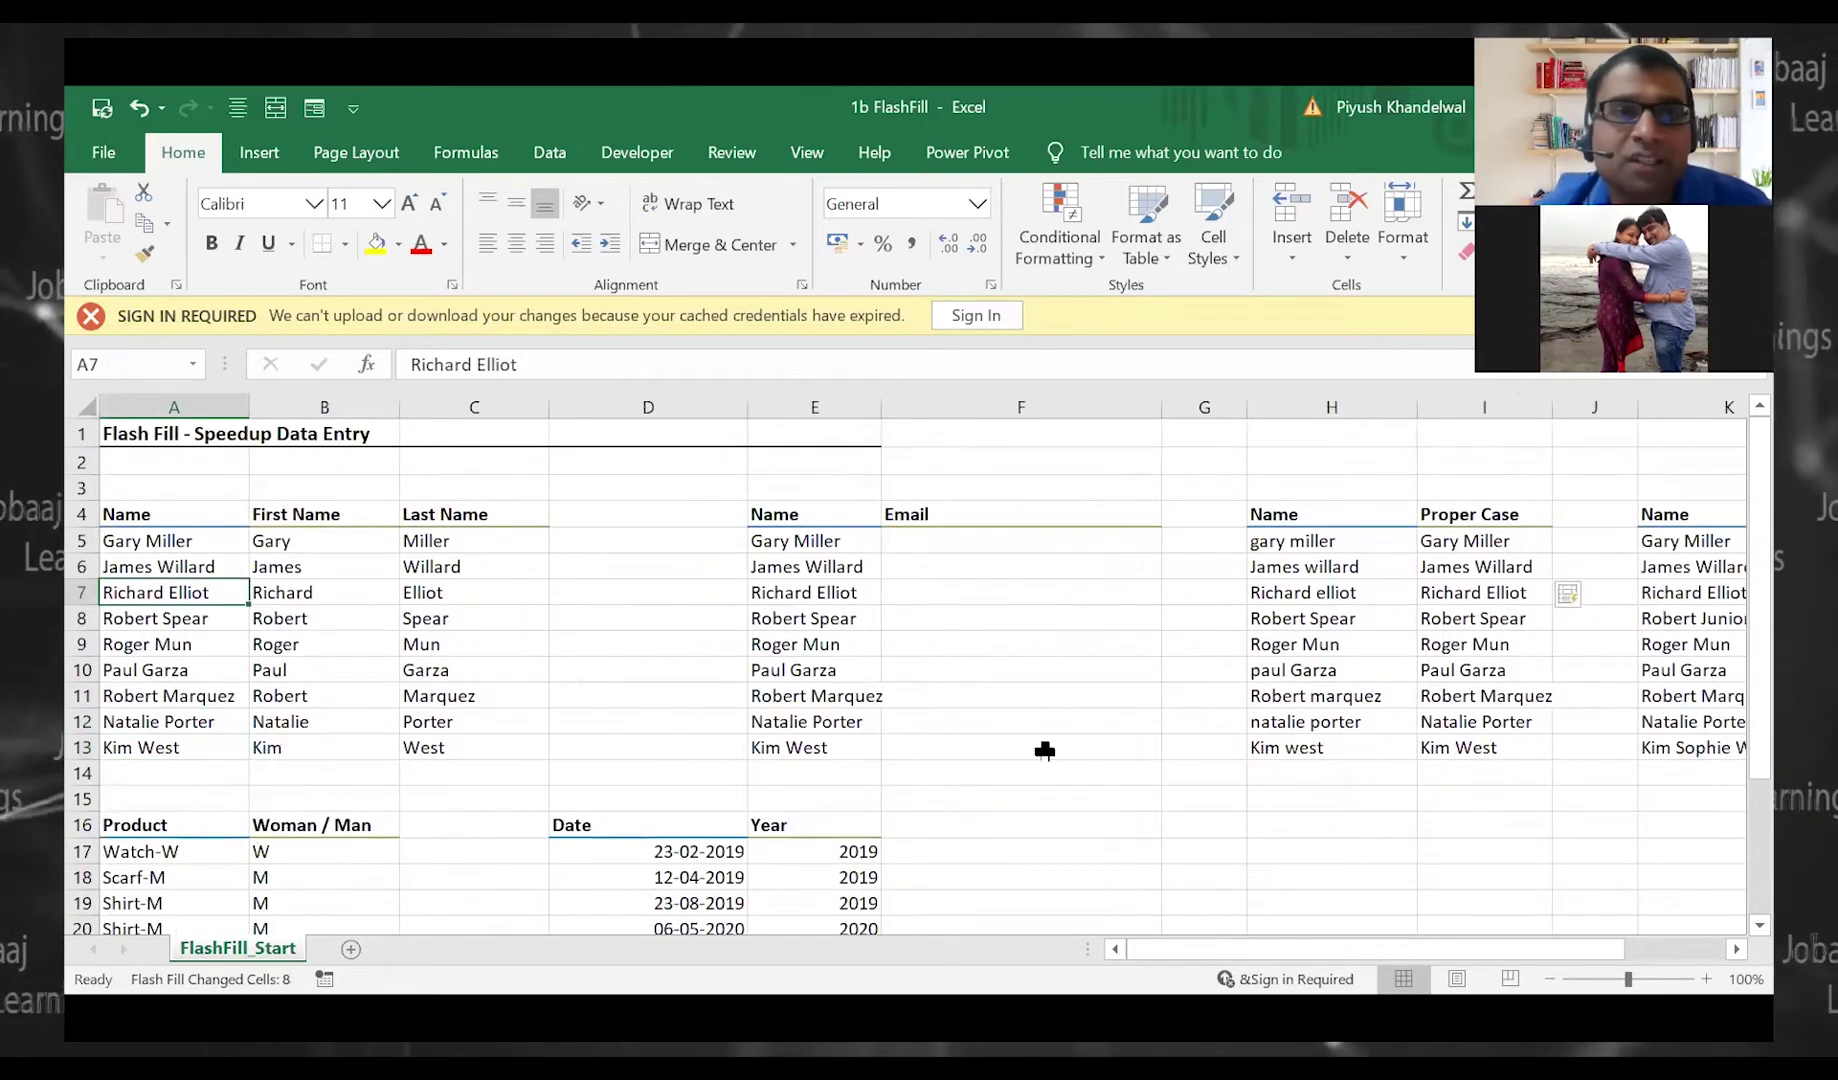
key(alt+Tab)
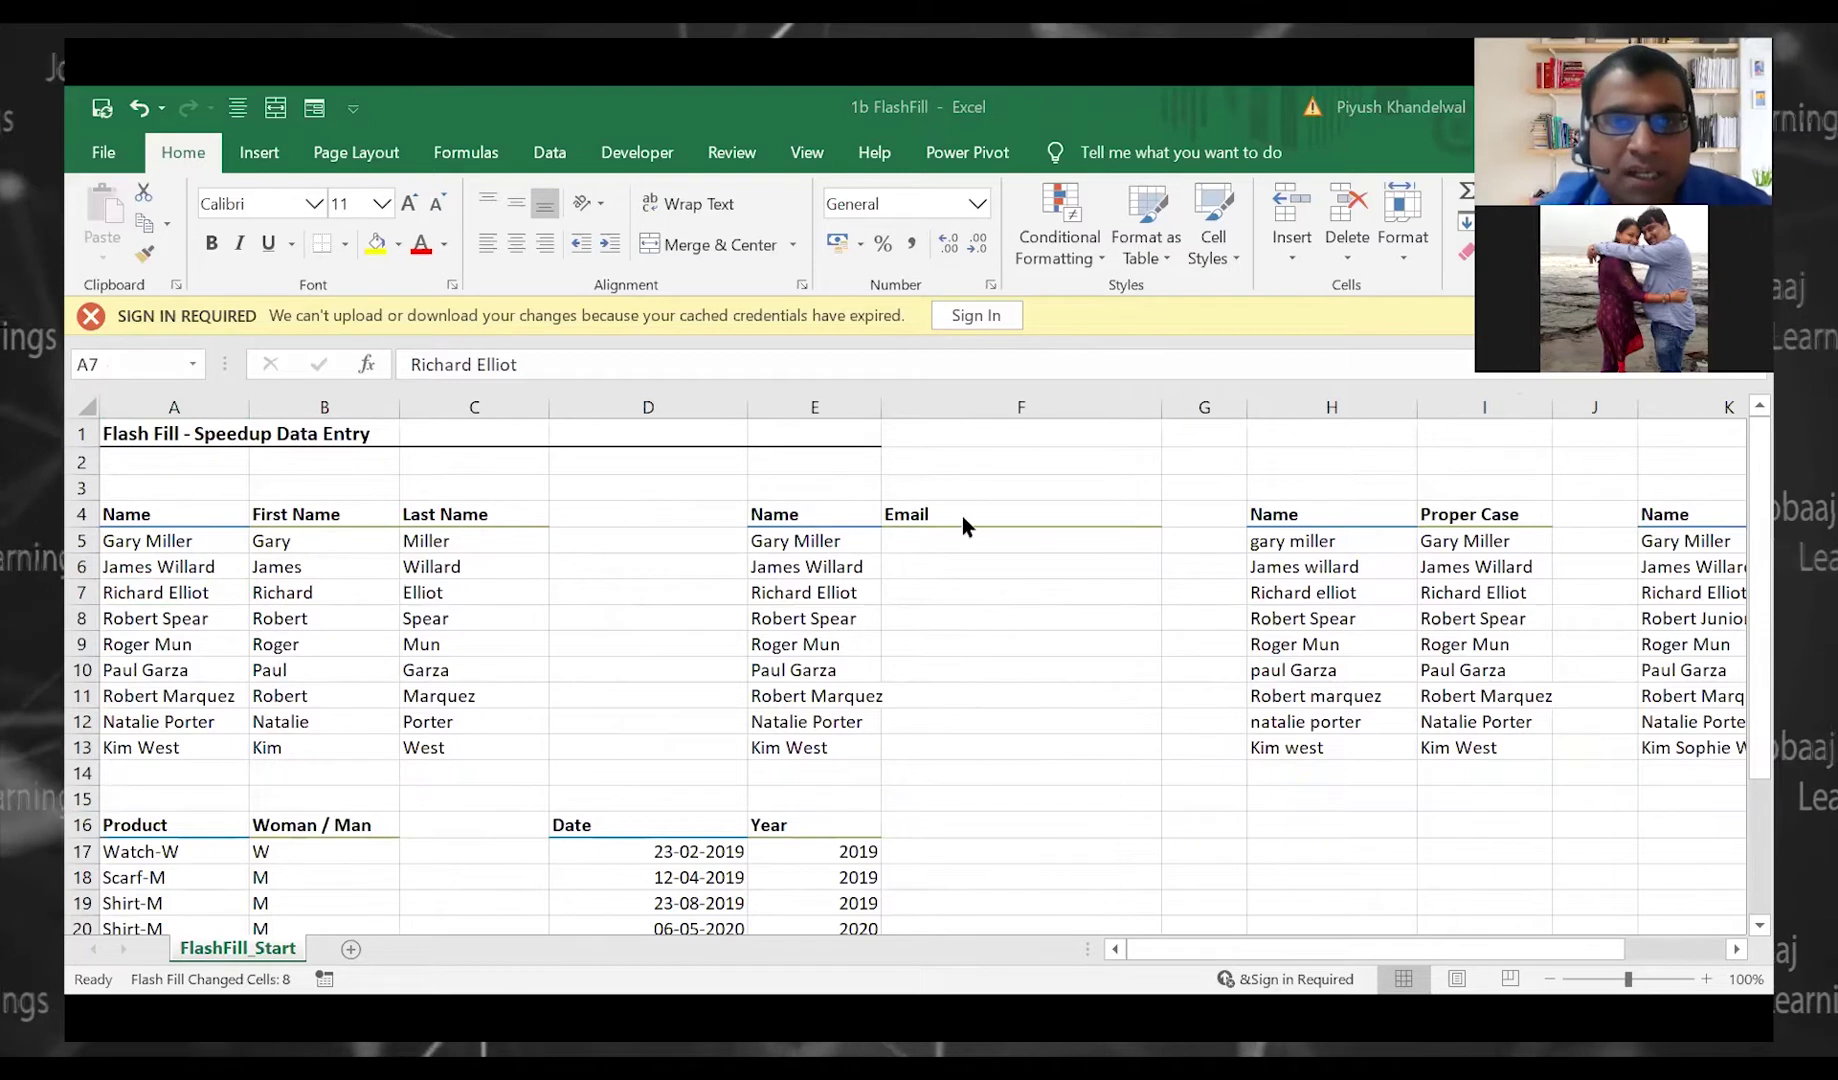
Enter an example ankrglobal.co address in F5, close the stray windows, and Flash Fill the remaining e-mails
click(962, 540)
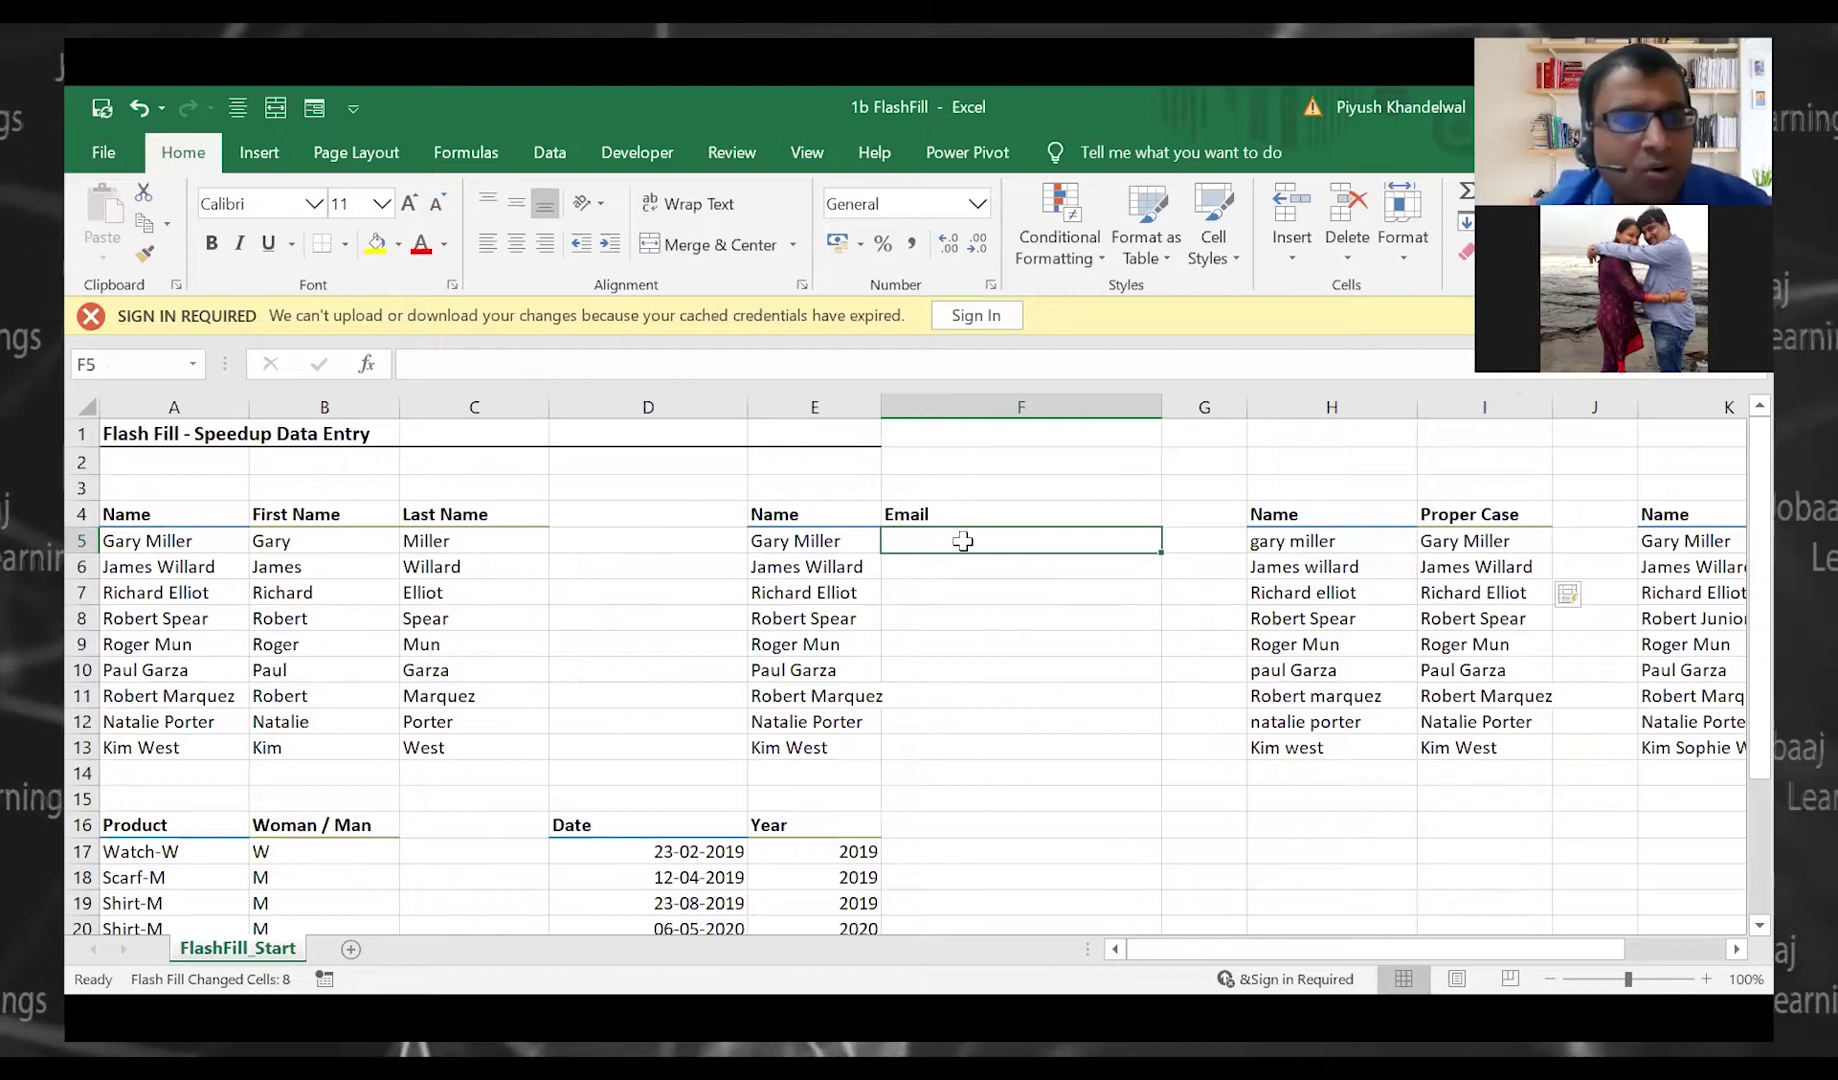
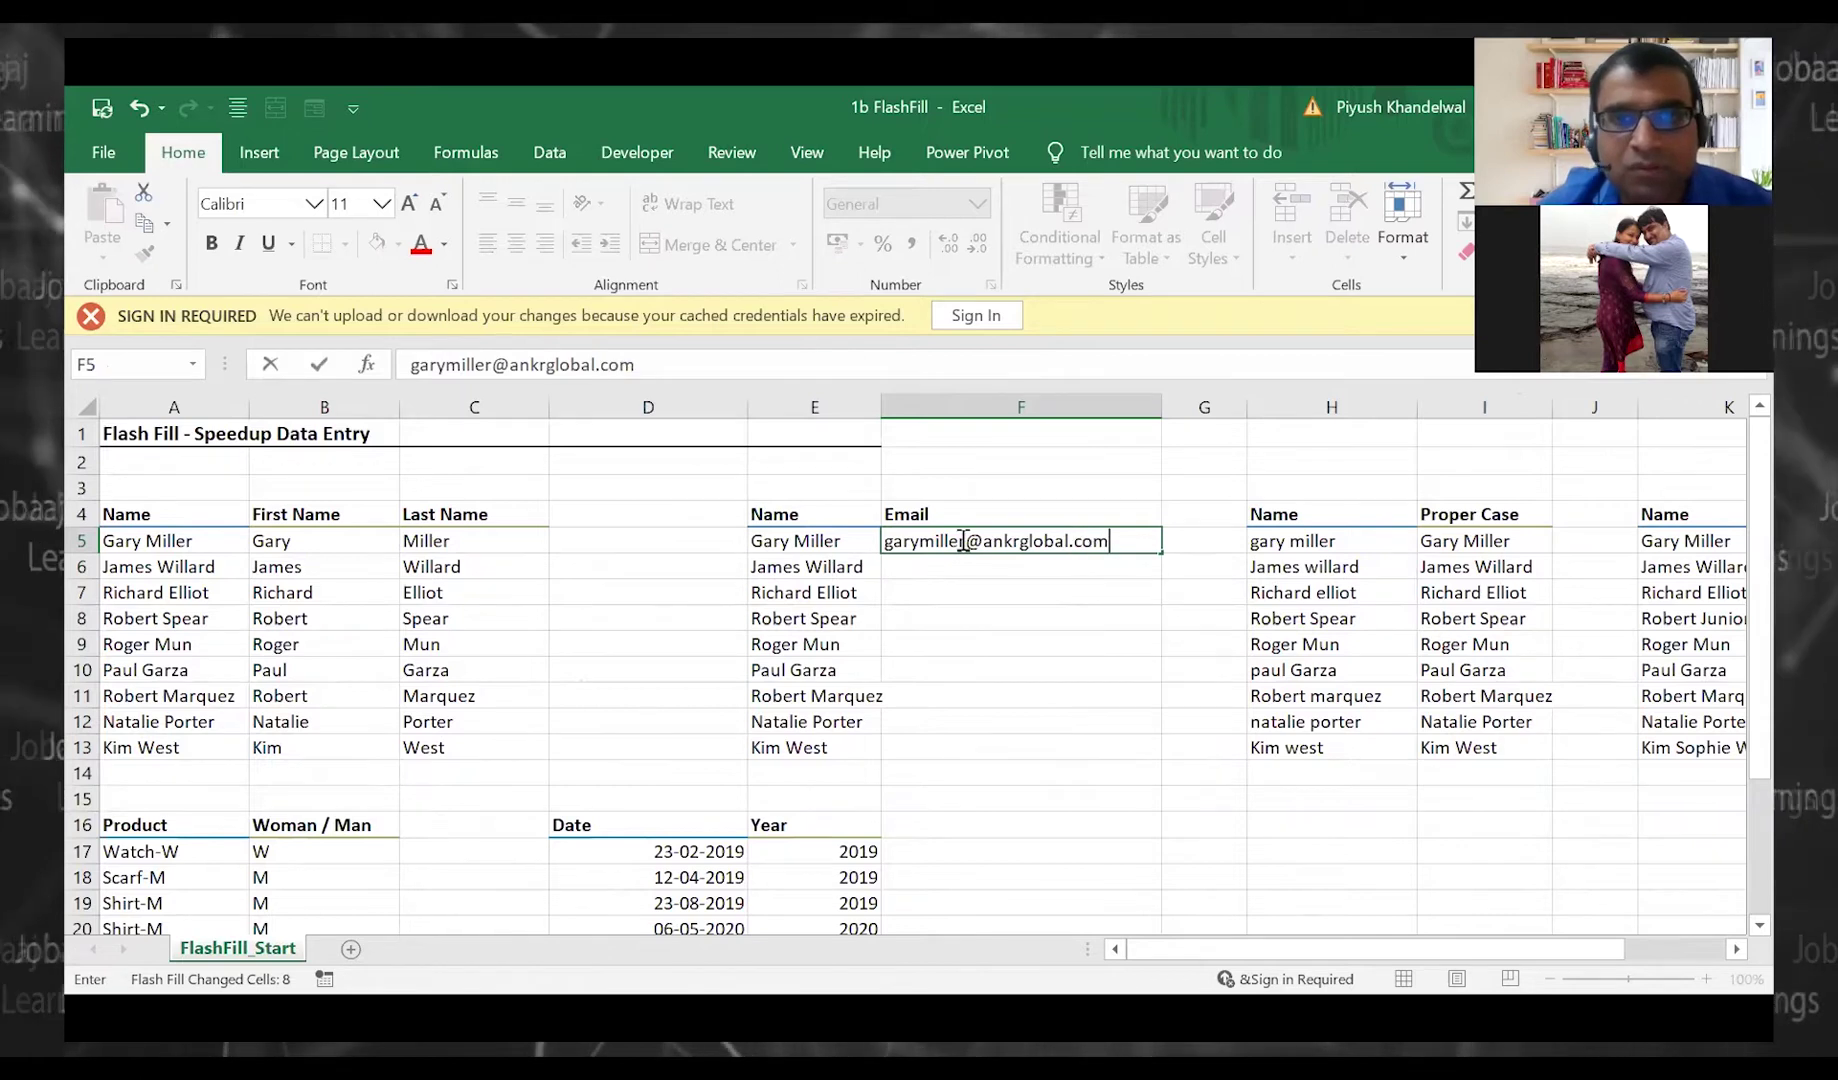
key(Return)
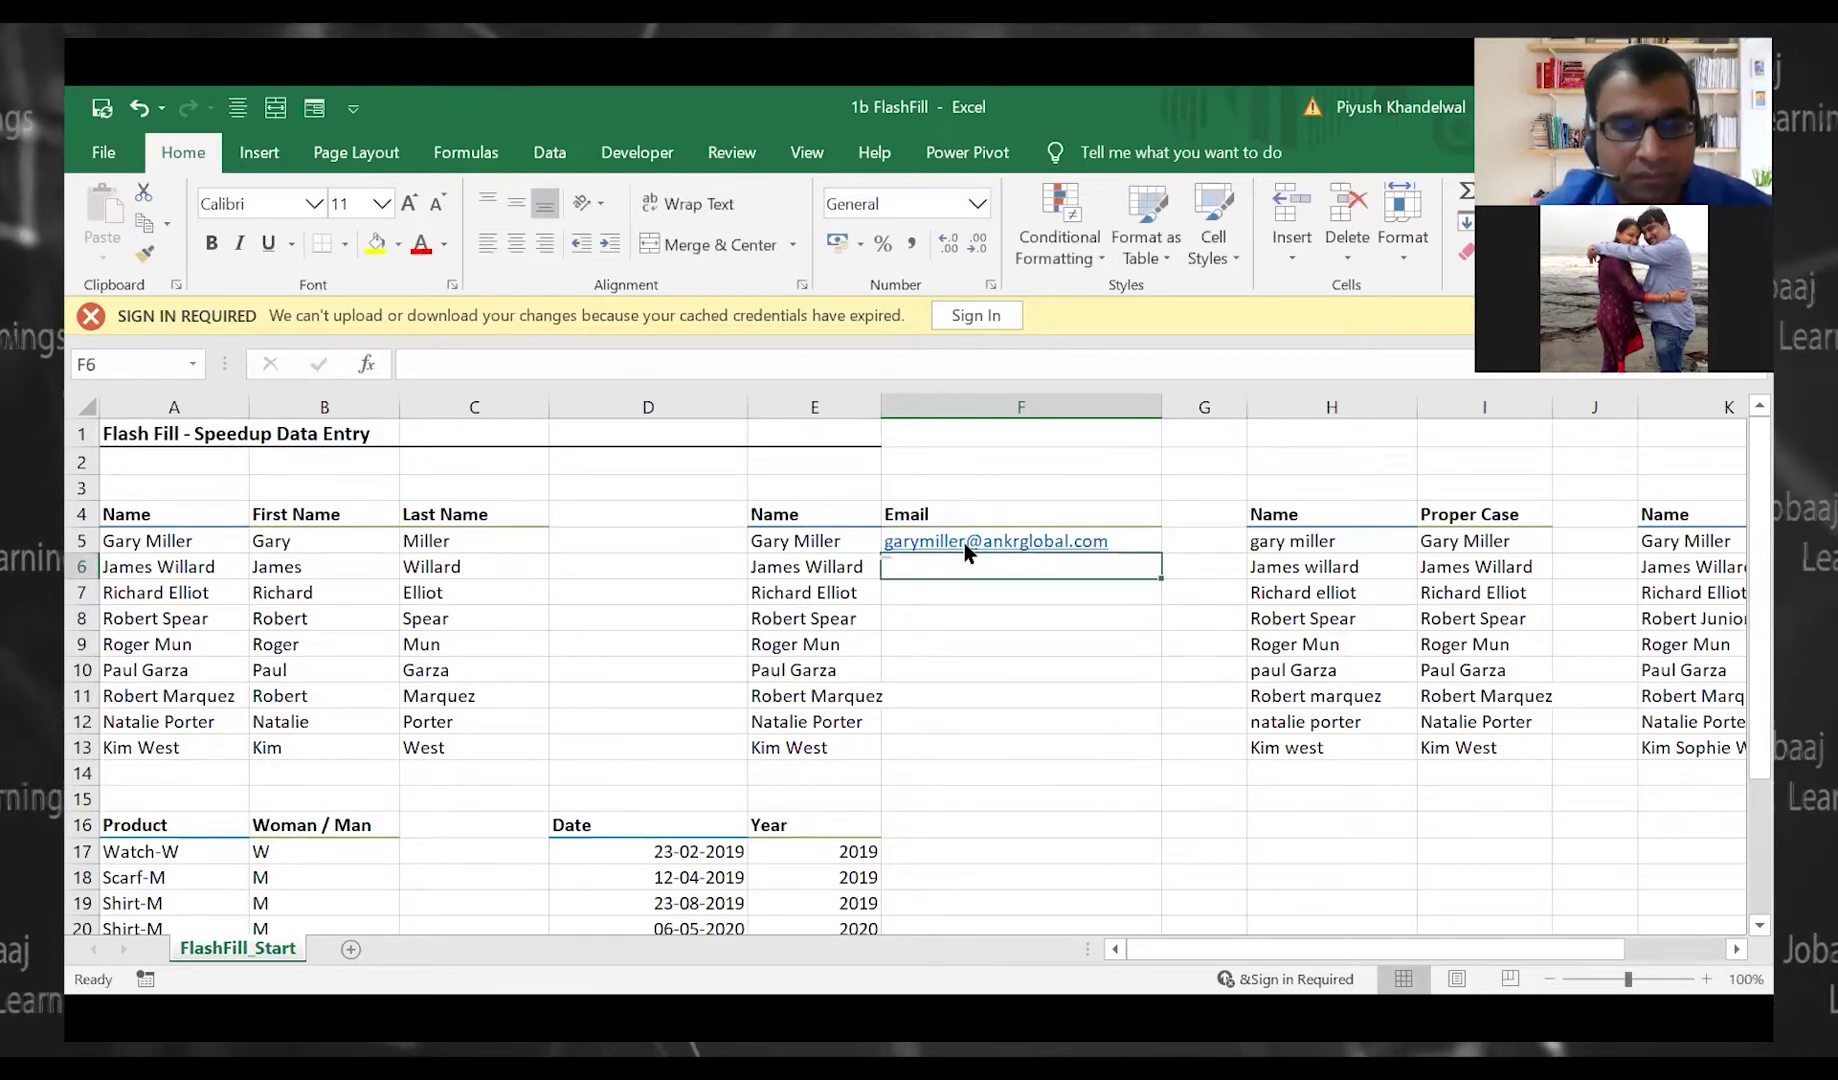
key(ctrl+k)
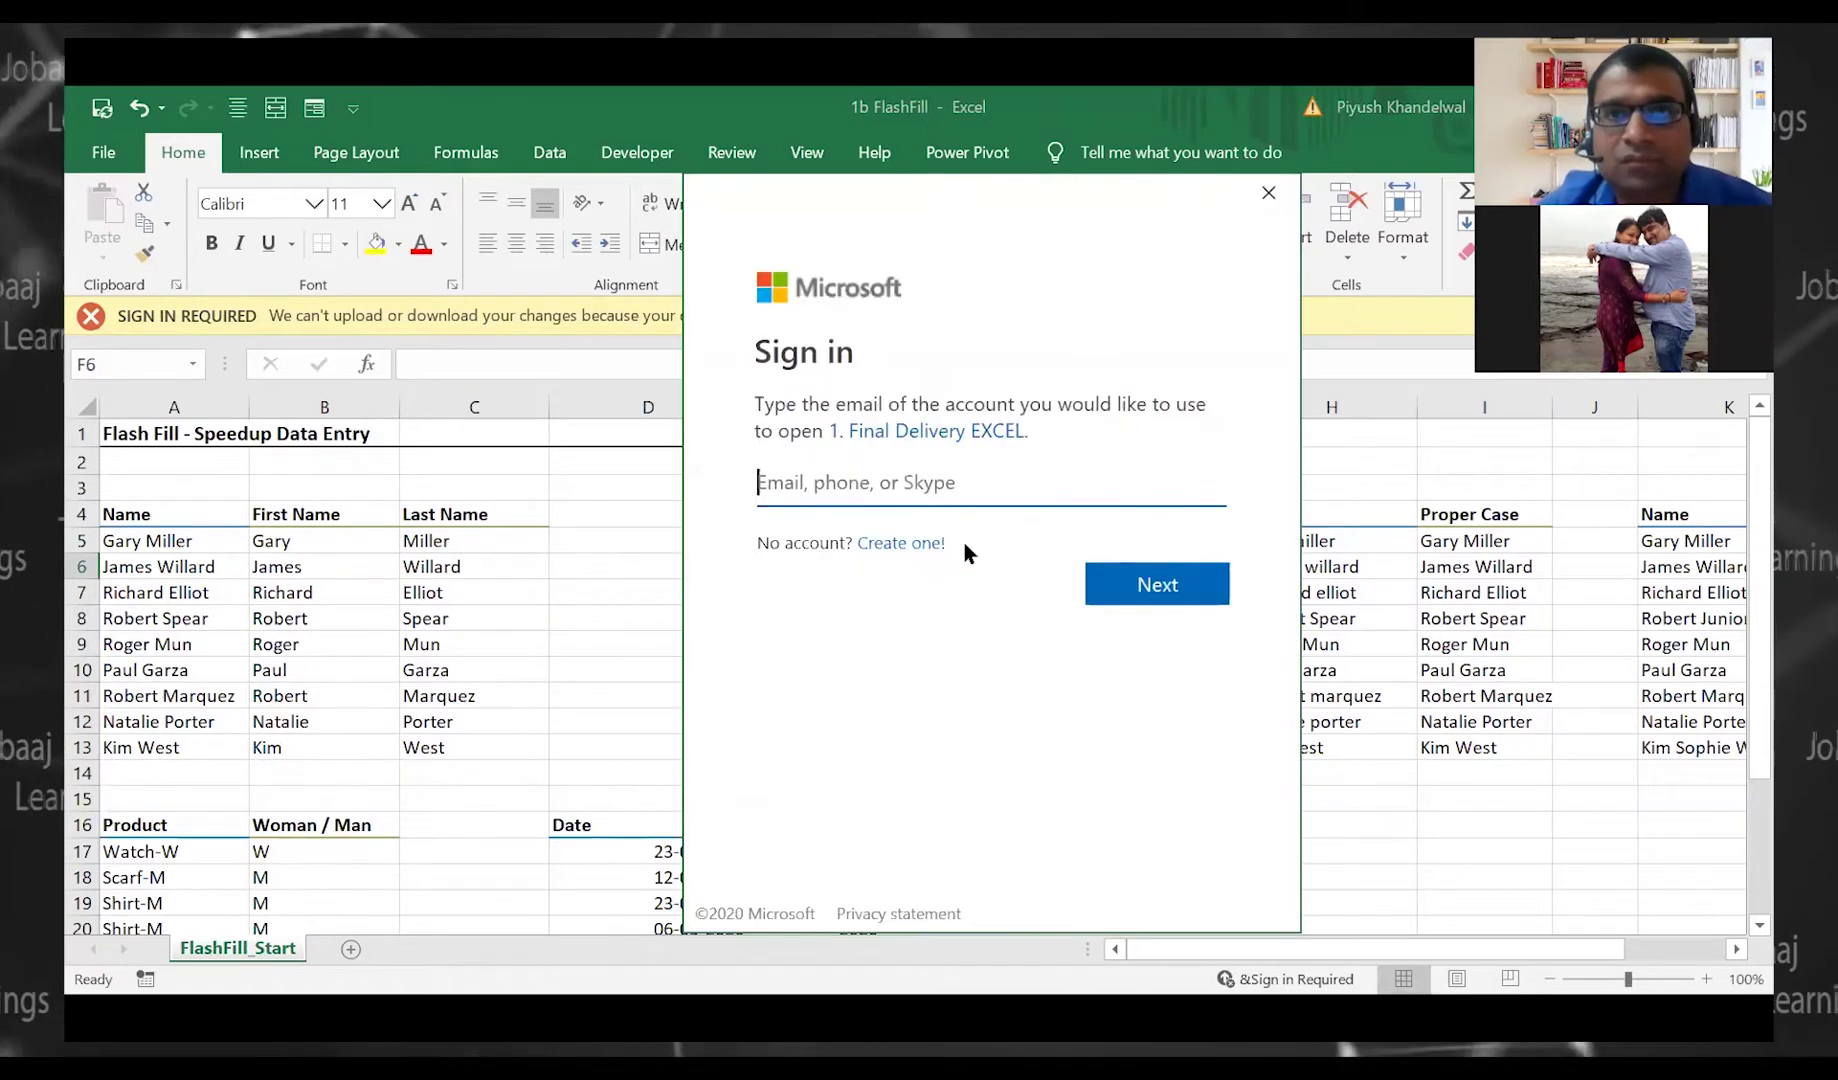
click(1276, 191)
click(1417, 337)
key(ctrl+e)
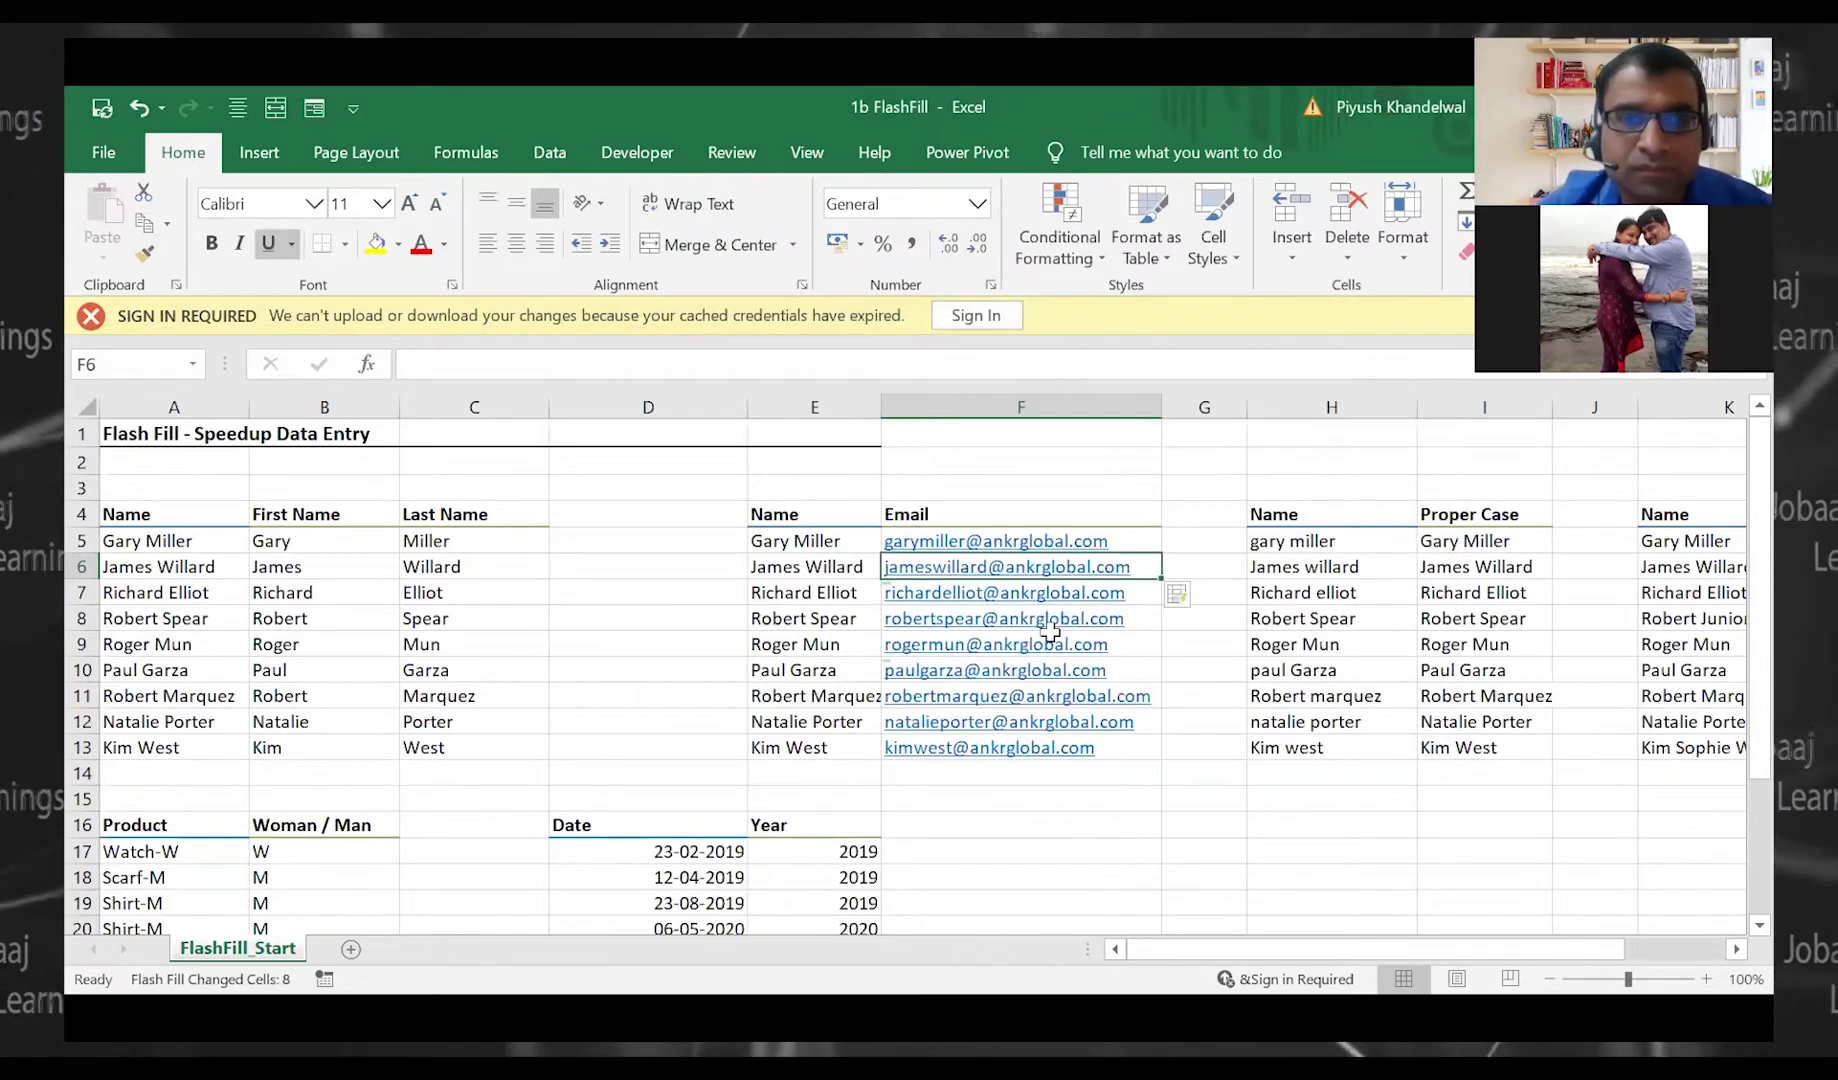
key(Down)
key(Down)
key(Down)
key(Down)
key(Down)
key(Down)
key(Down)
key(Down)
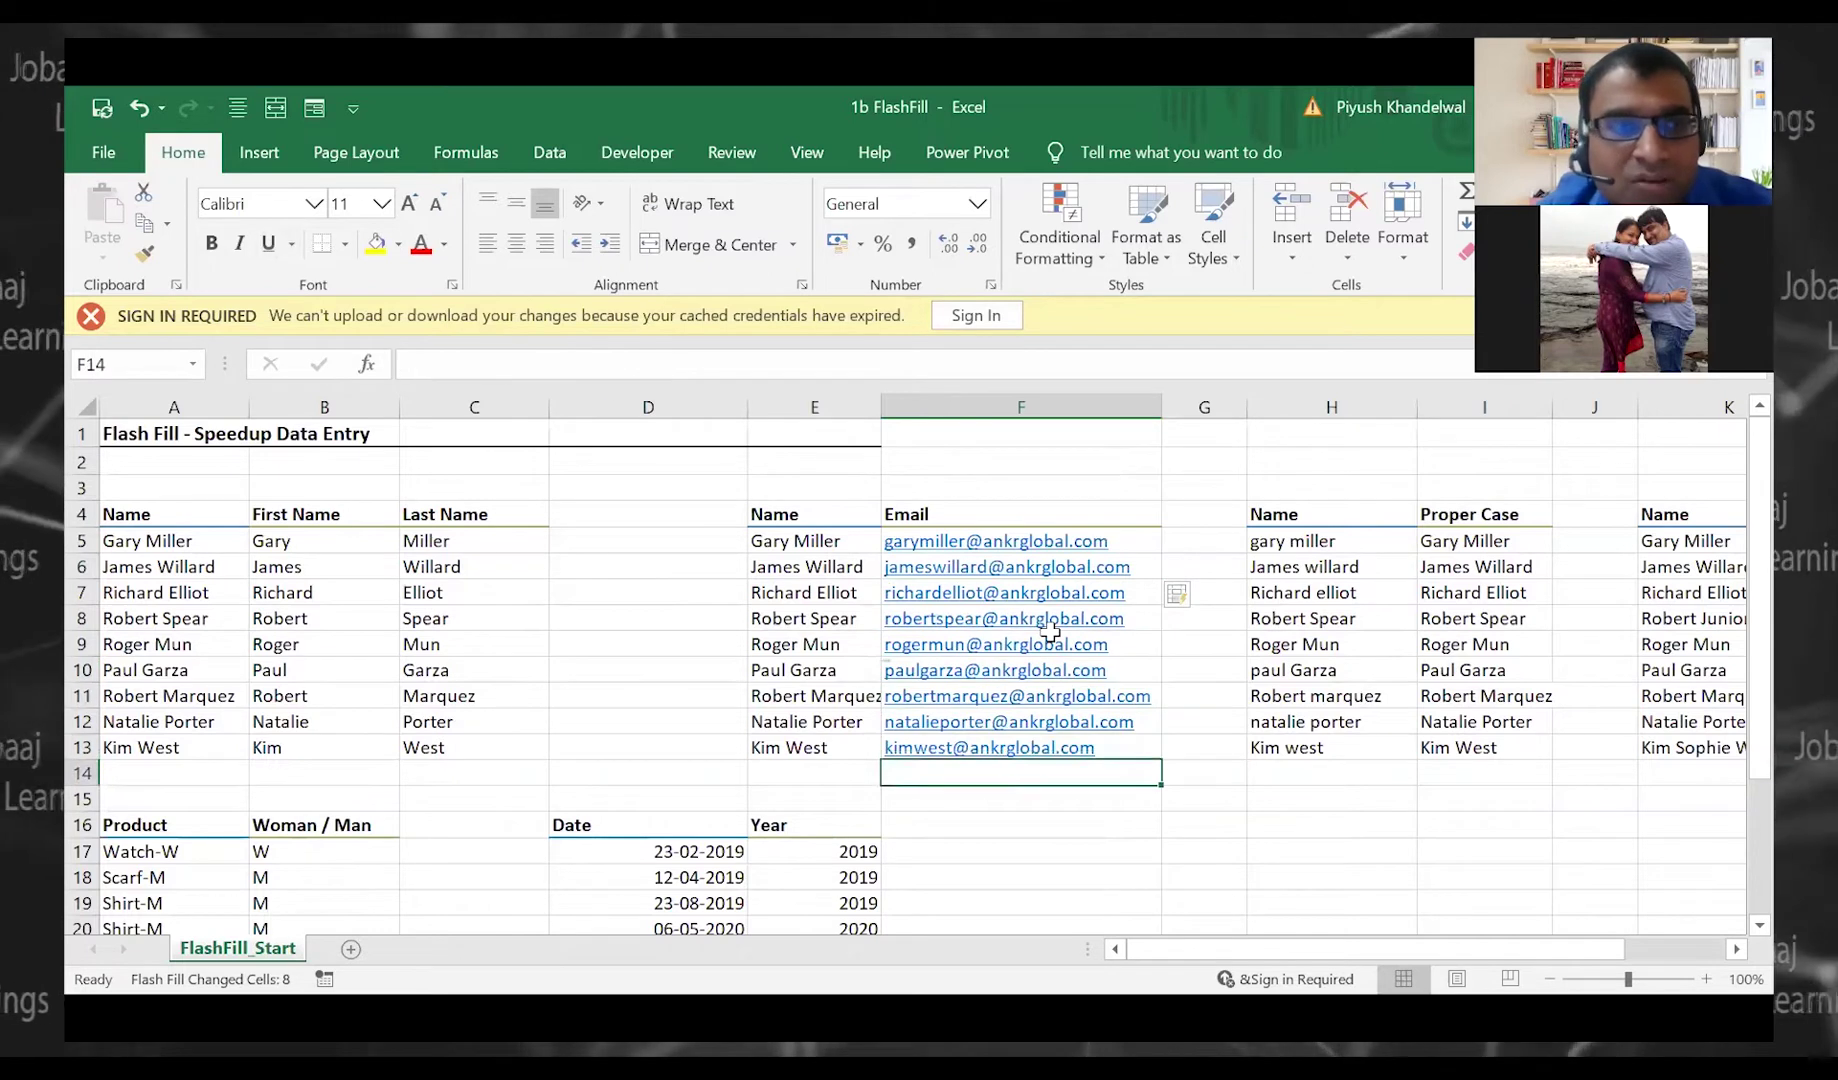
key(Up)
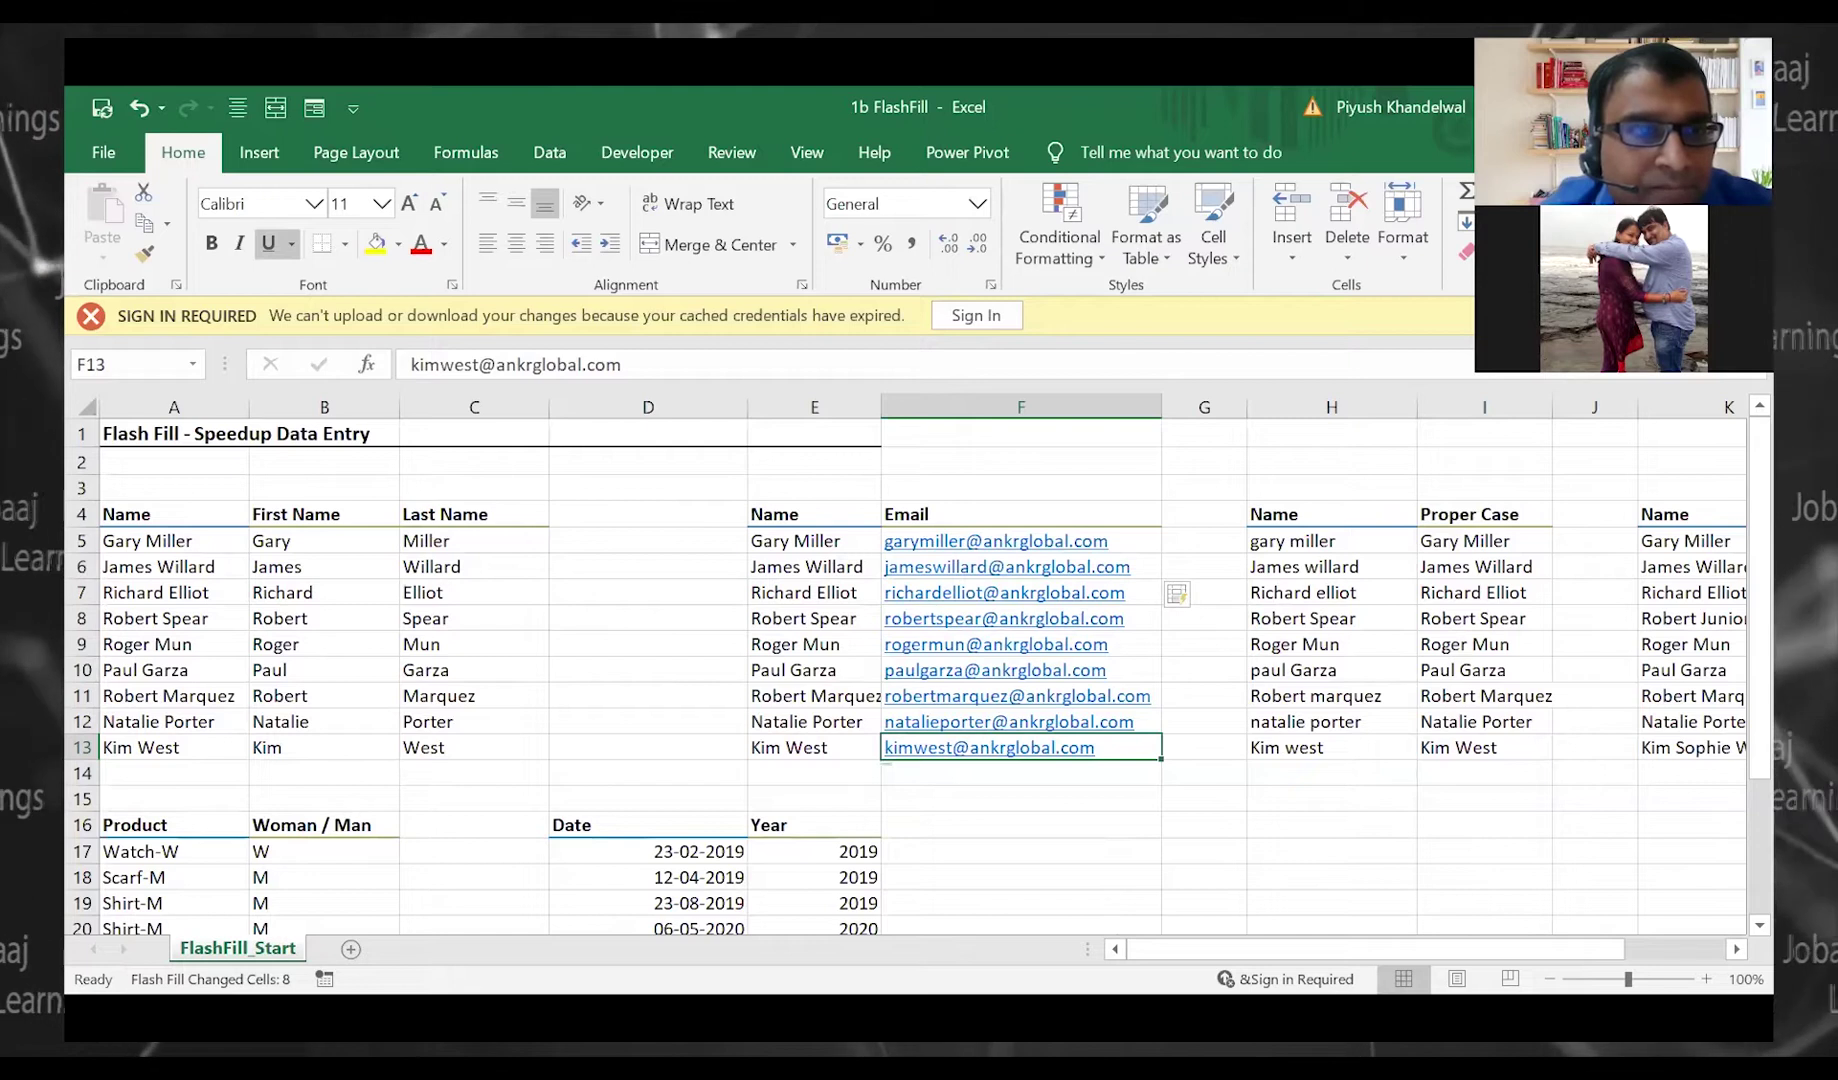
click(390, 269)
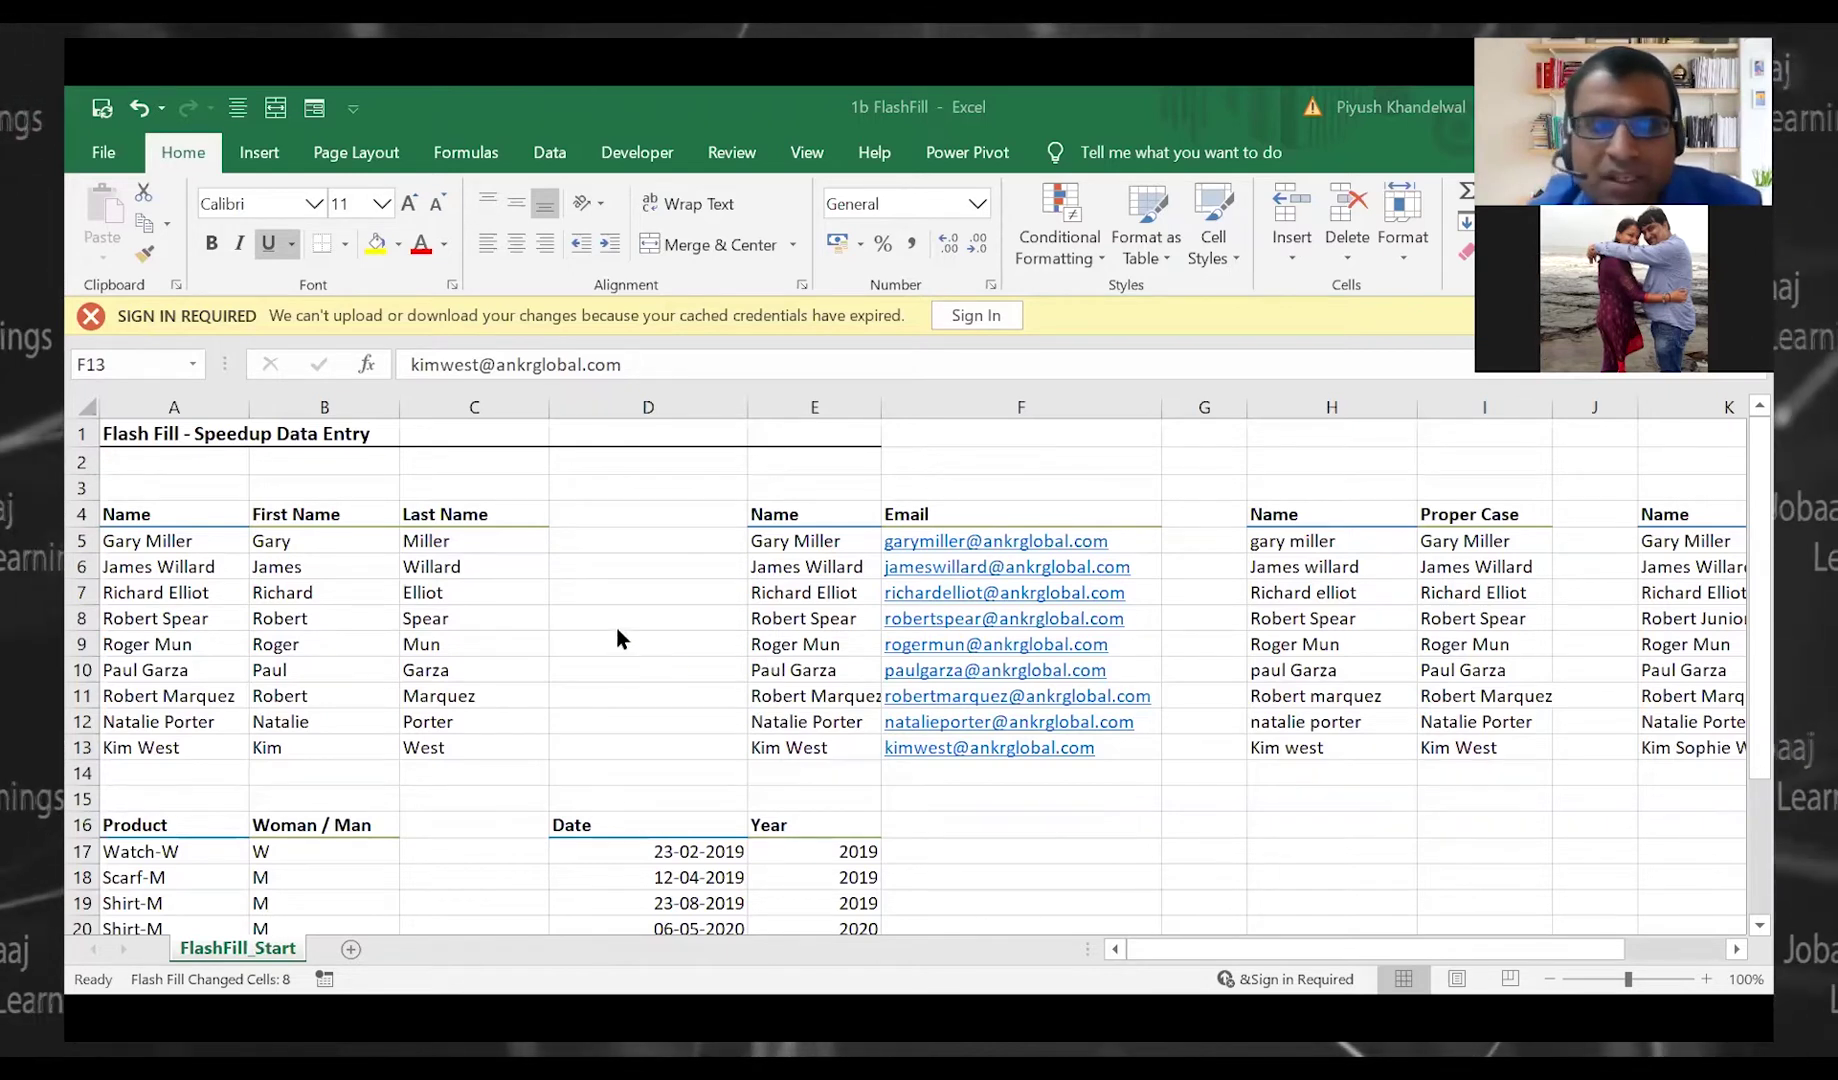
Clear the first and last name entries in B5:C13, leaving the nine full names in column A
click(378, 541)
drag(350, 541, 476, 748)
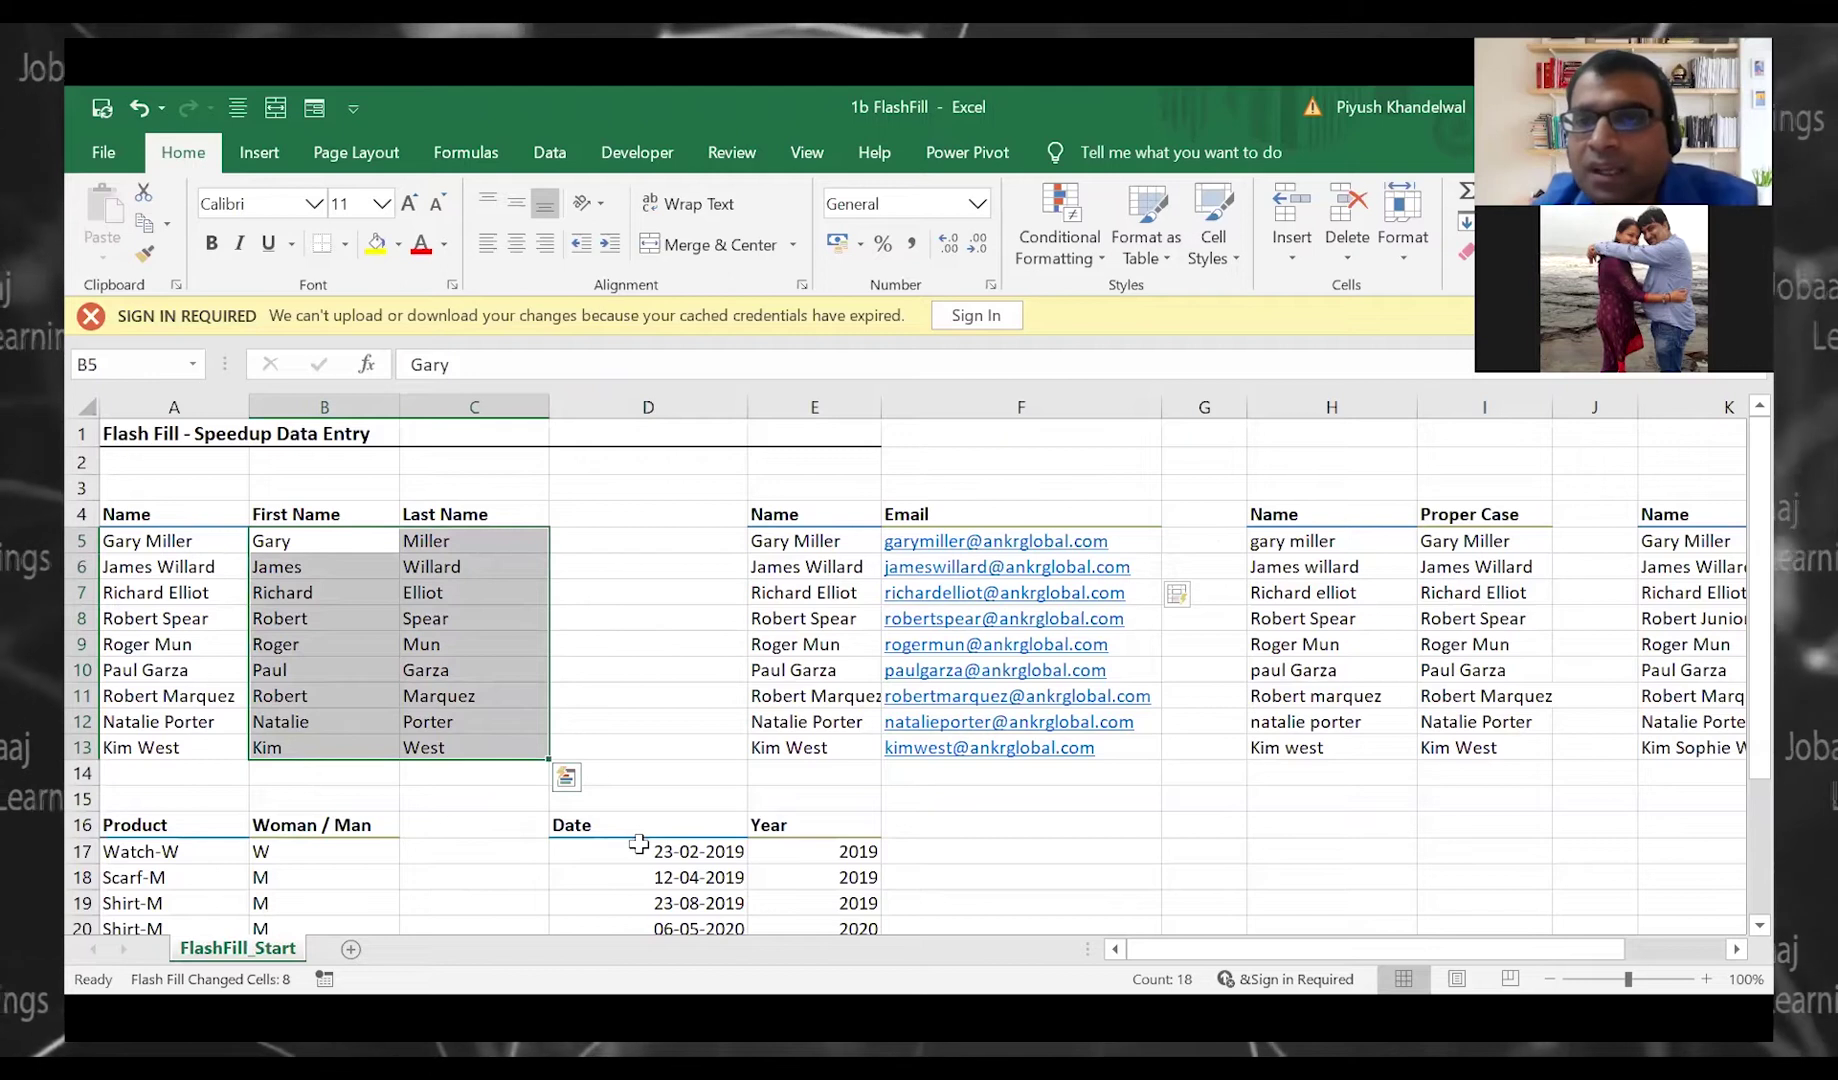
key(Delete)
key(Left)
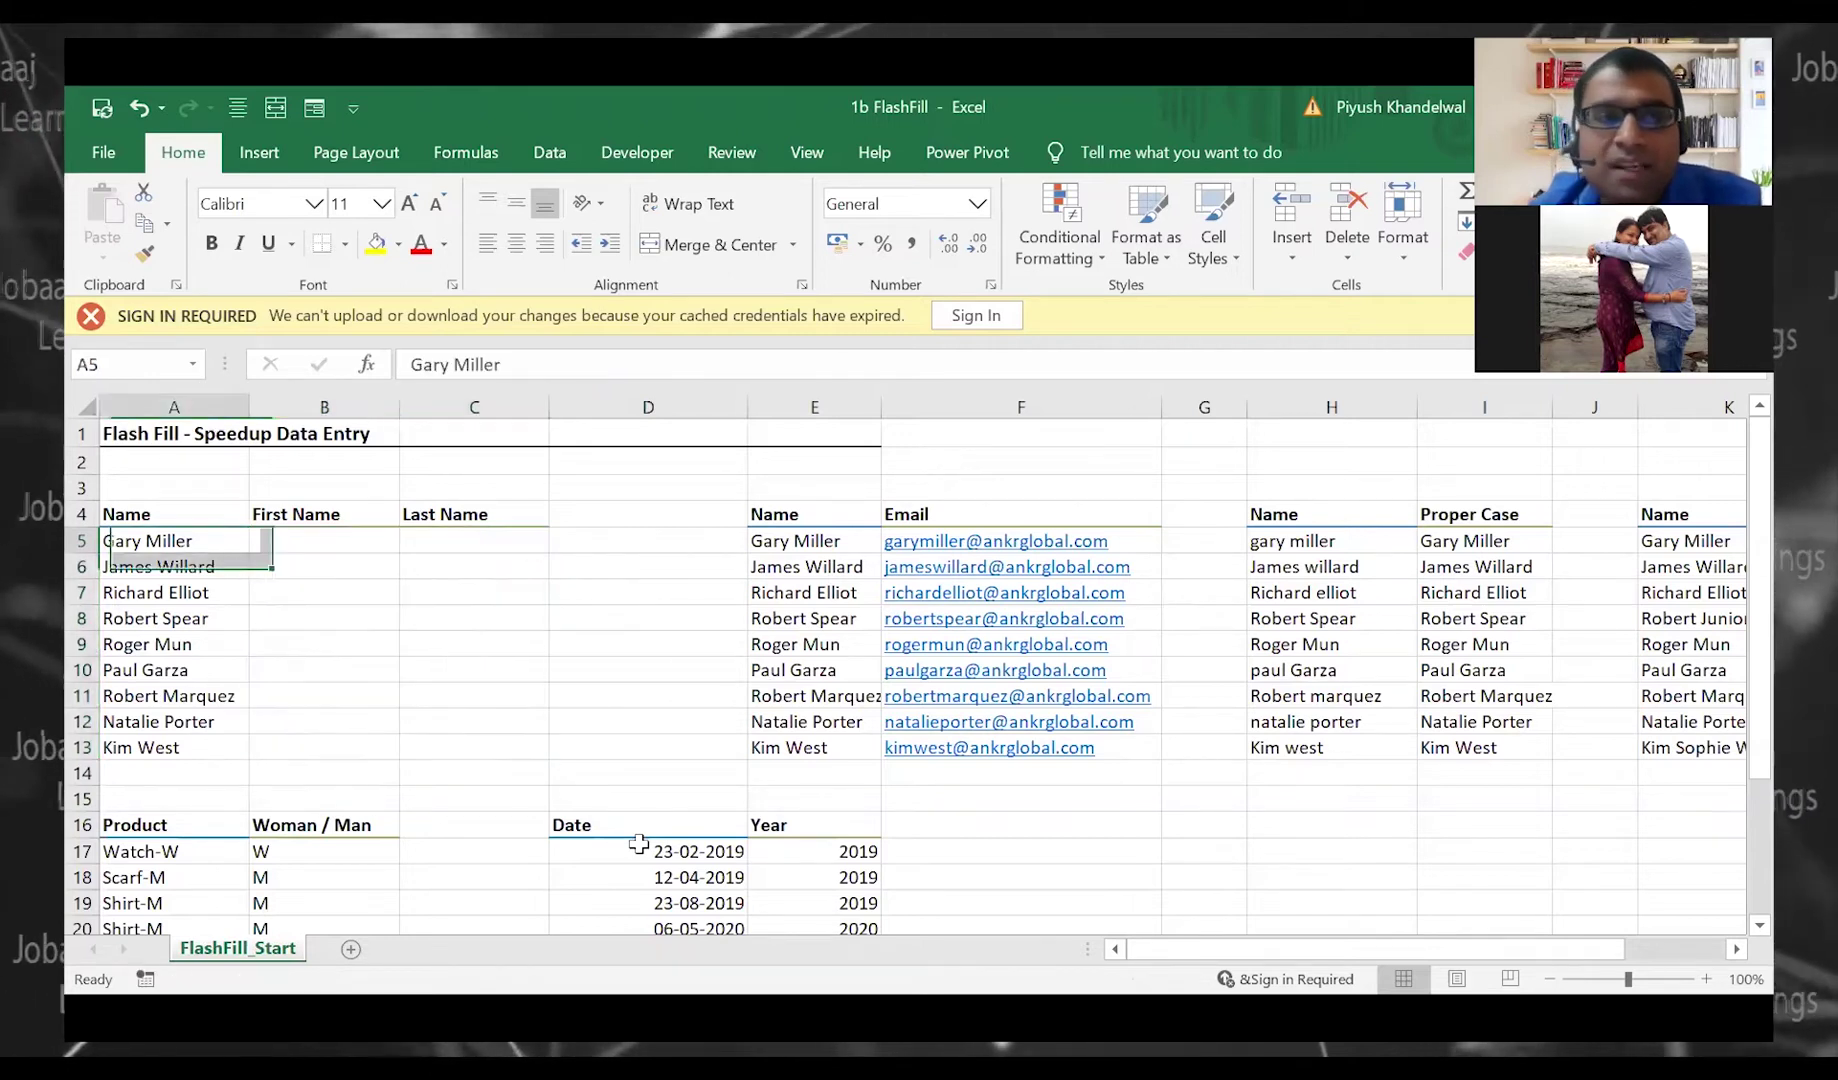
key(Right)
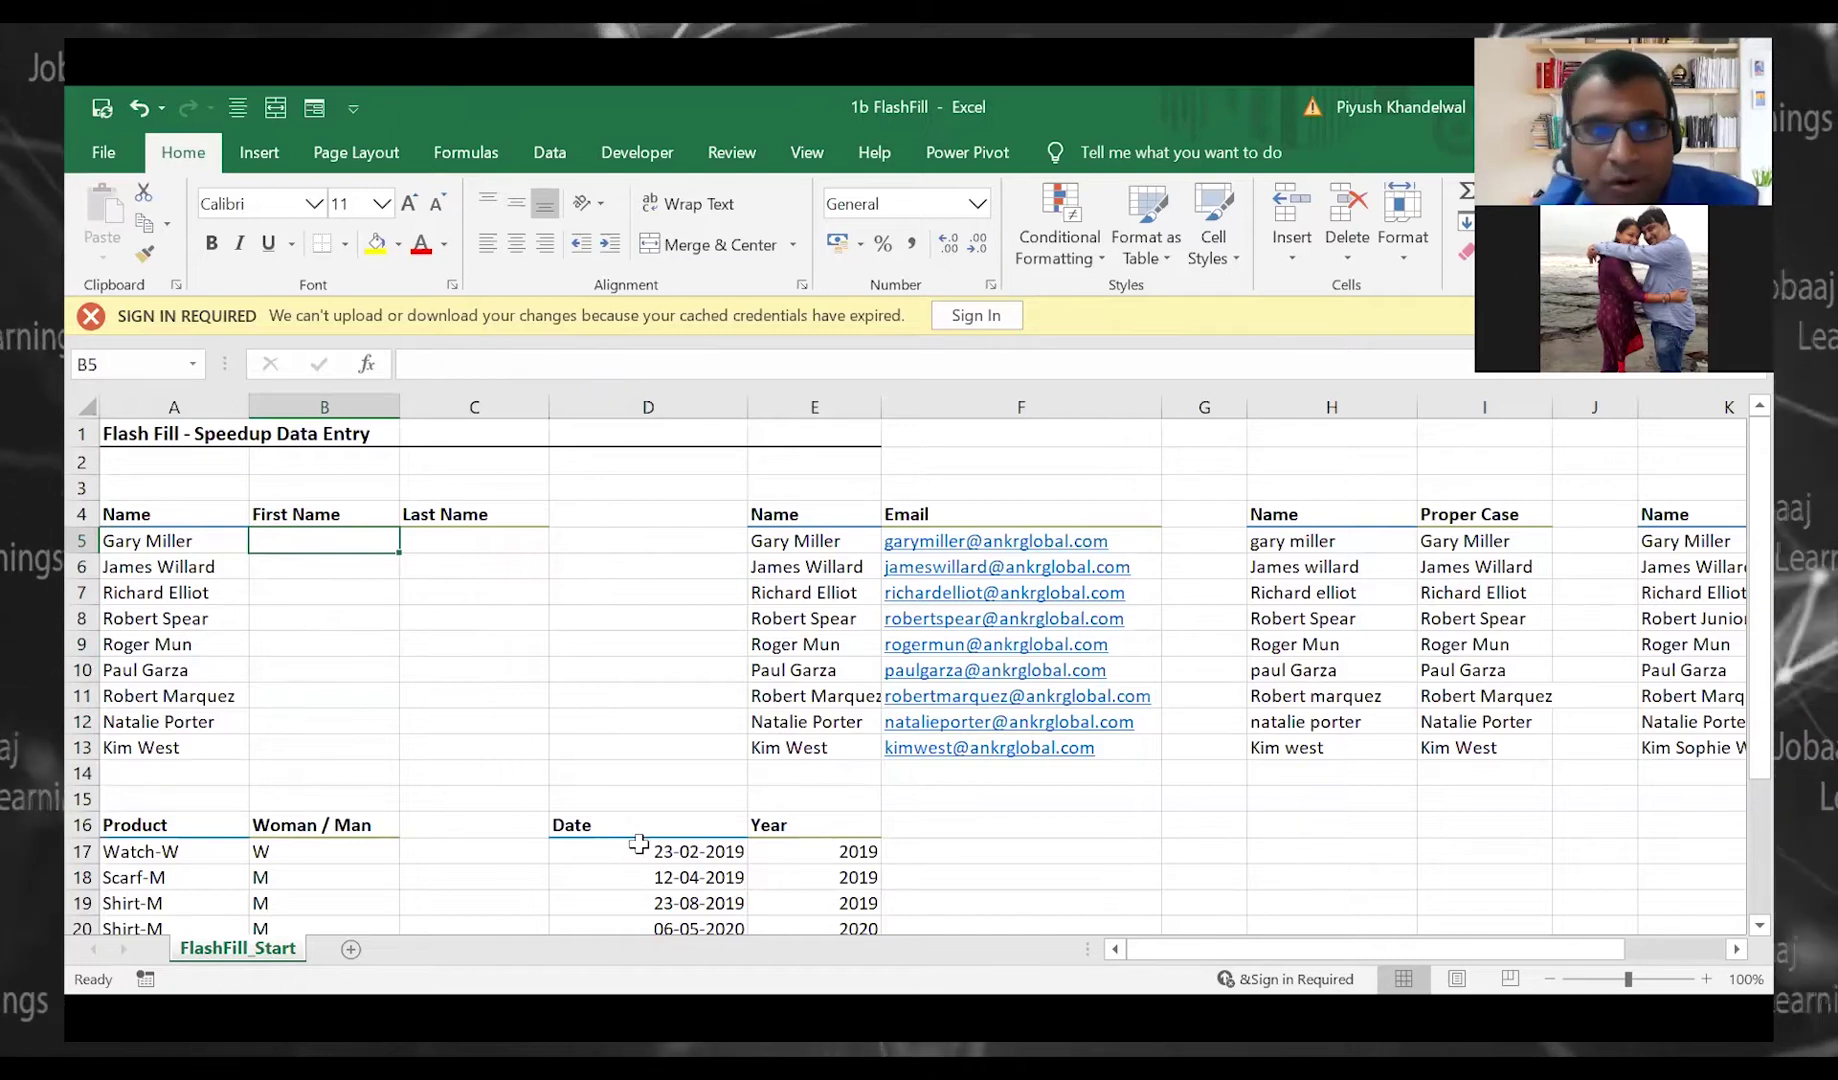
key(Left)
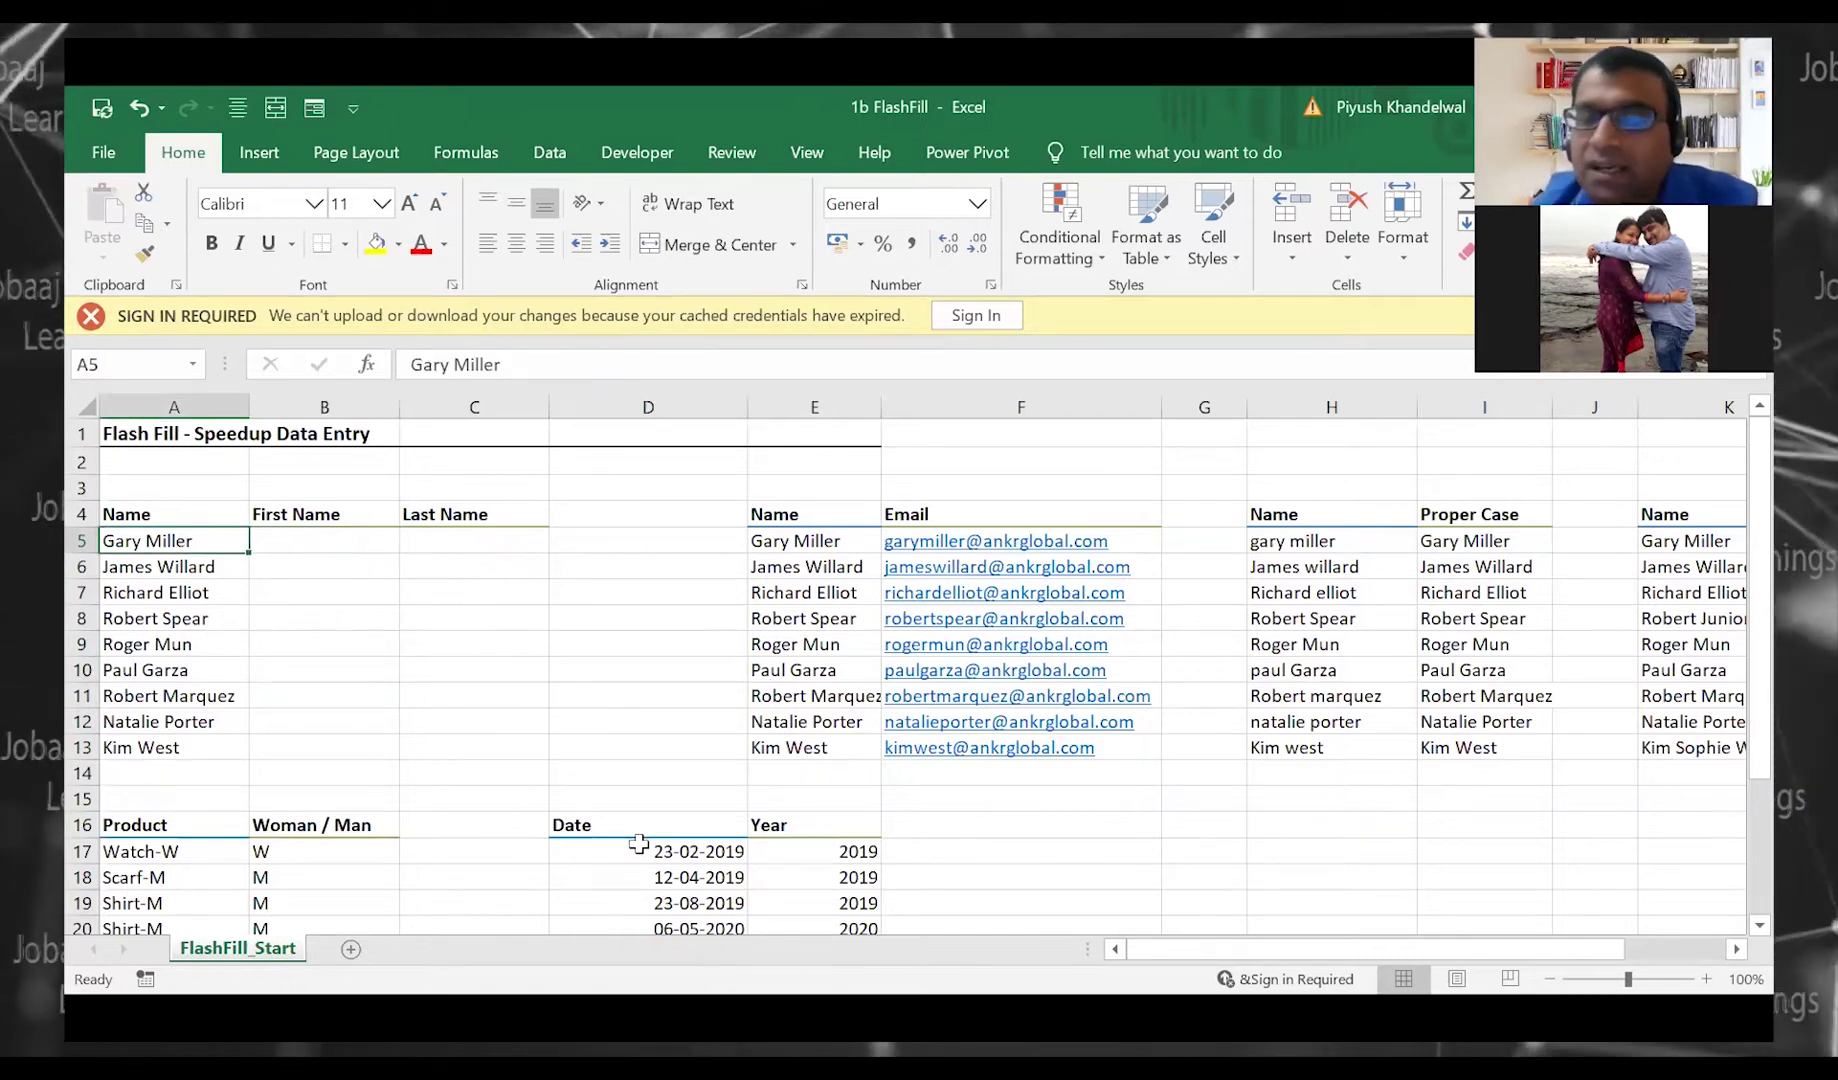
key(Right)
key(Left)
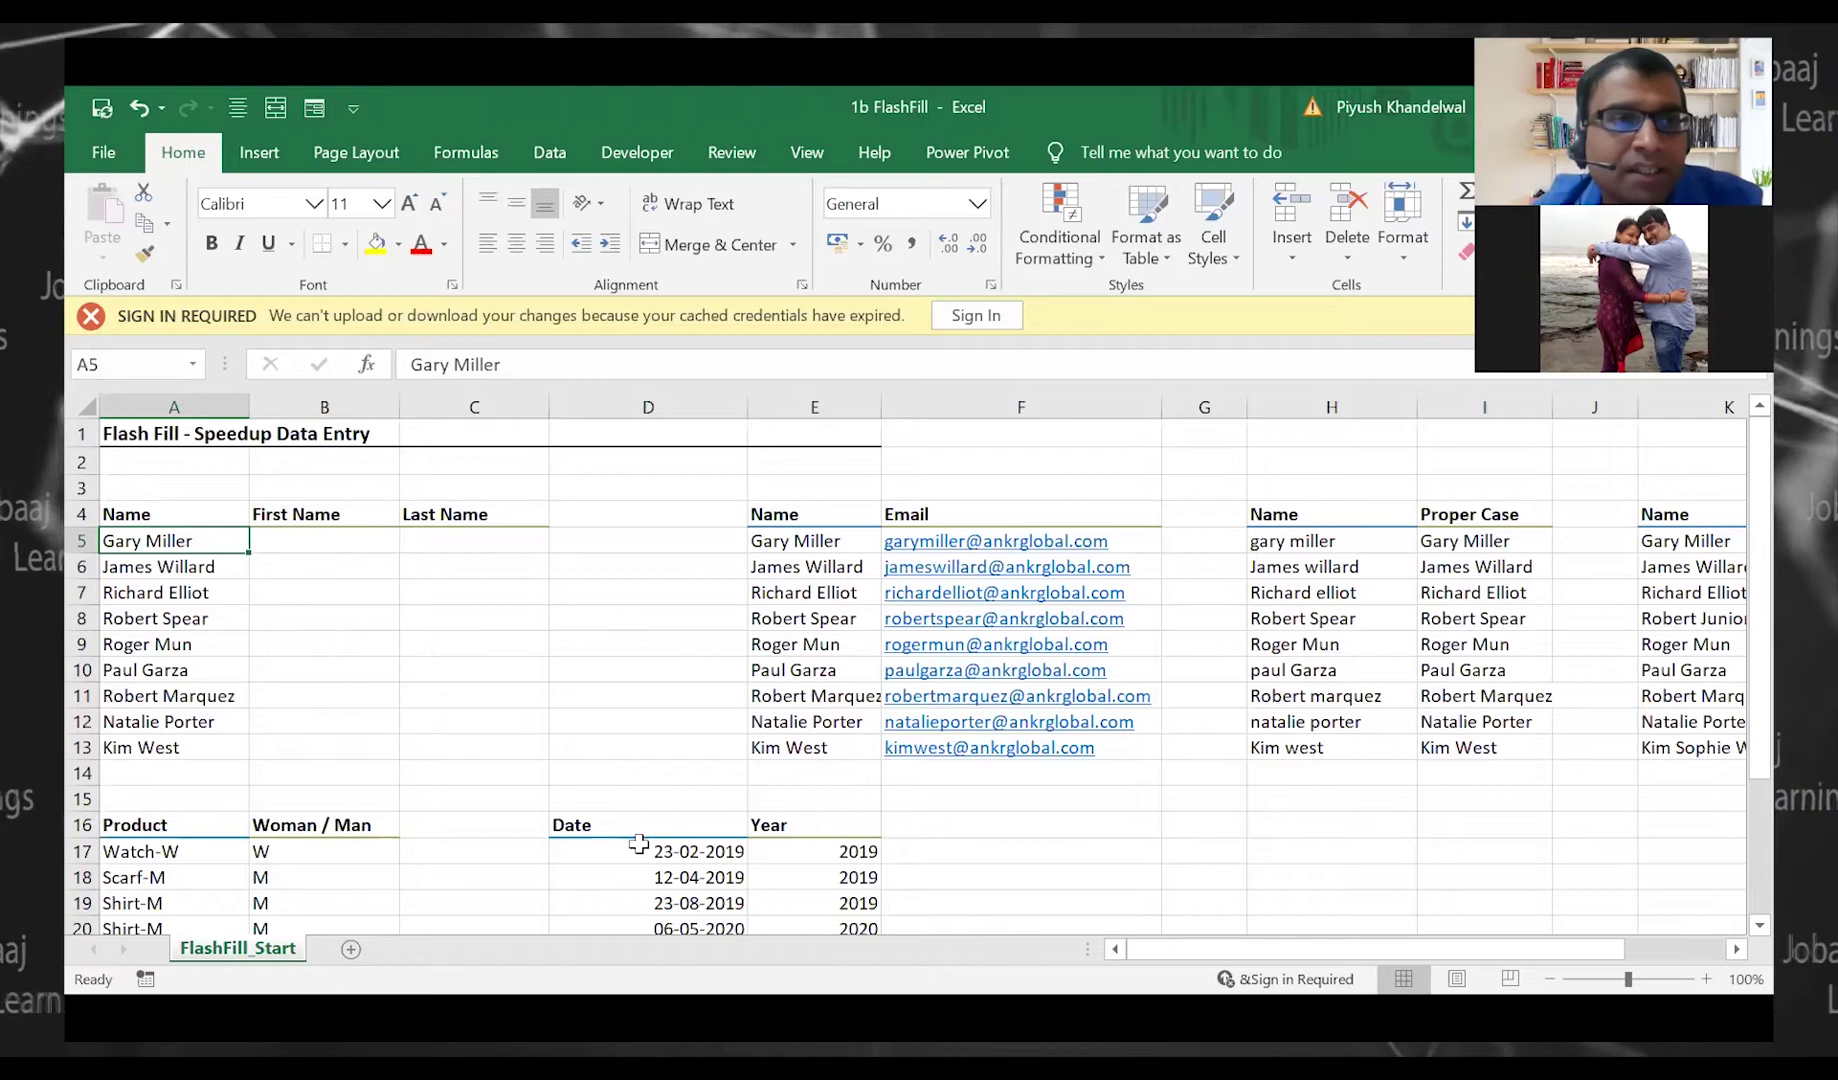
key(Right)
key(Left)
key(Right)
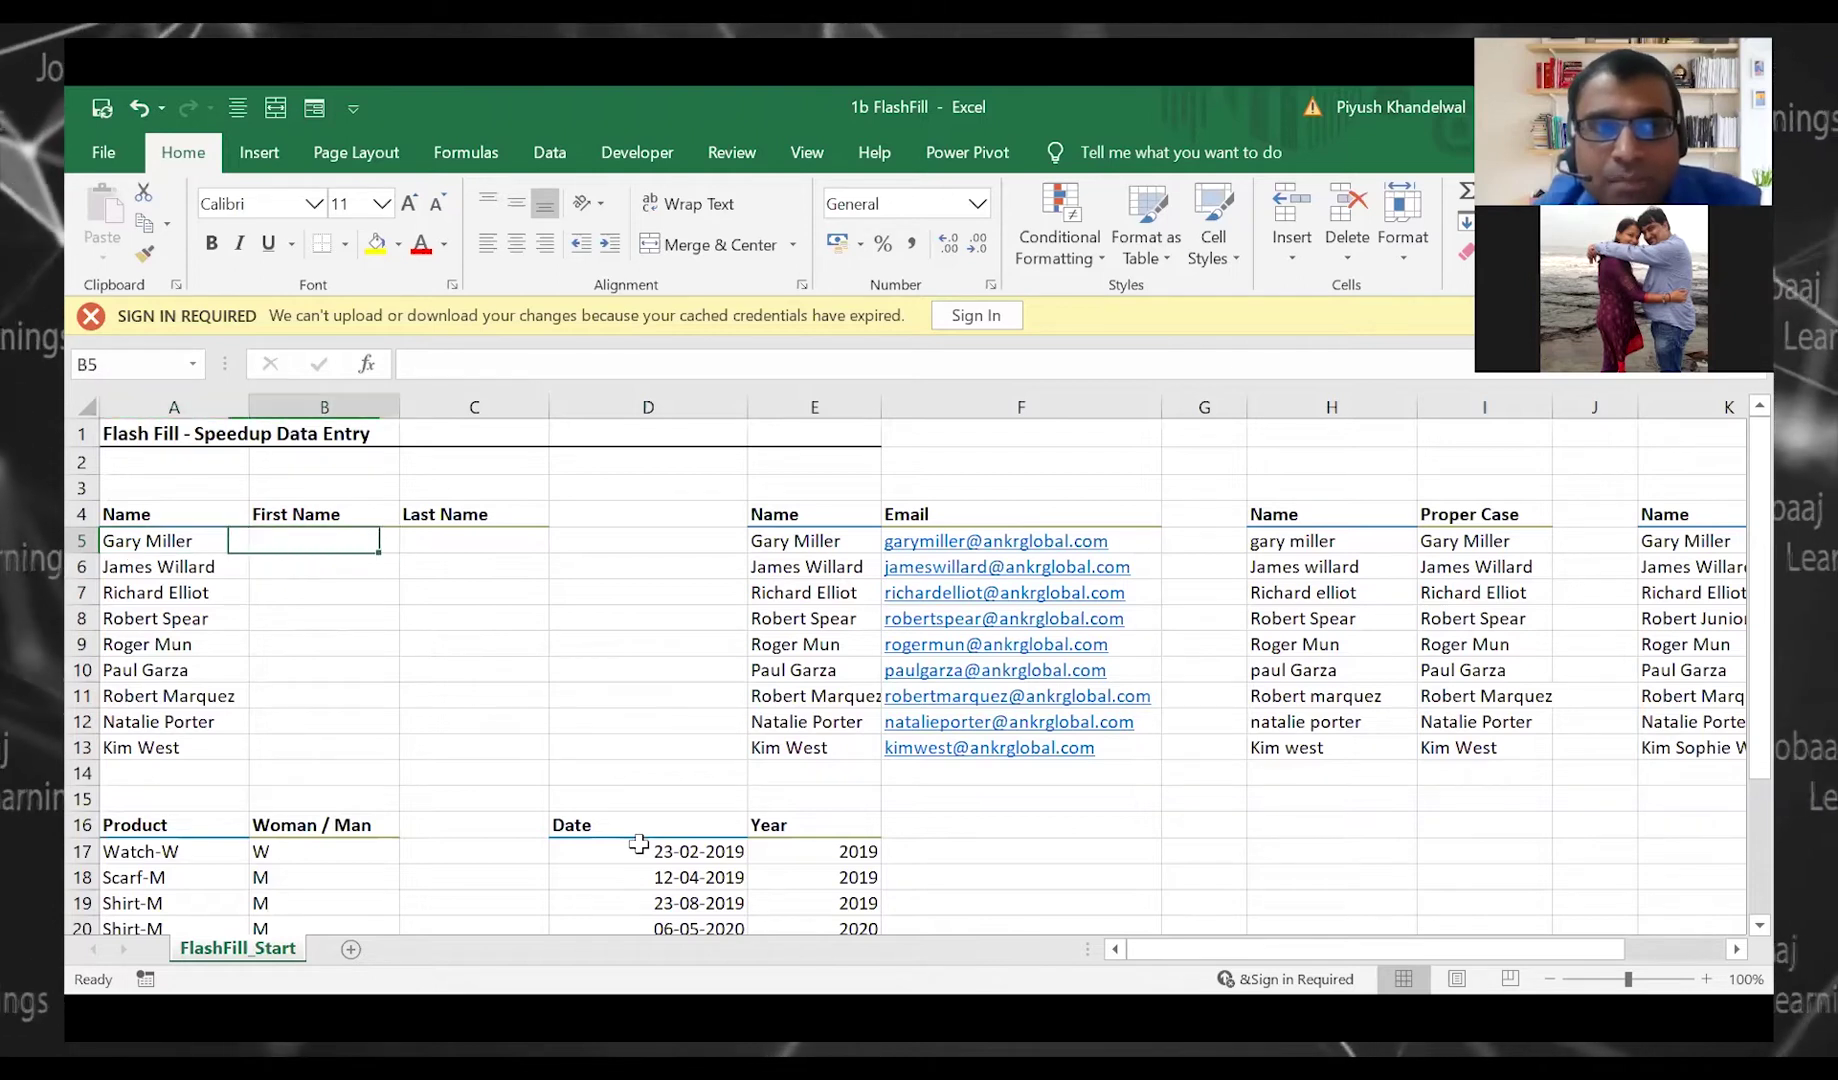
key(Left)
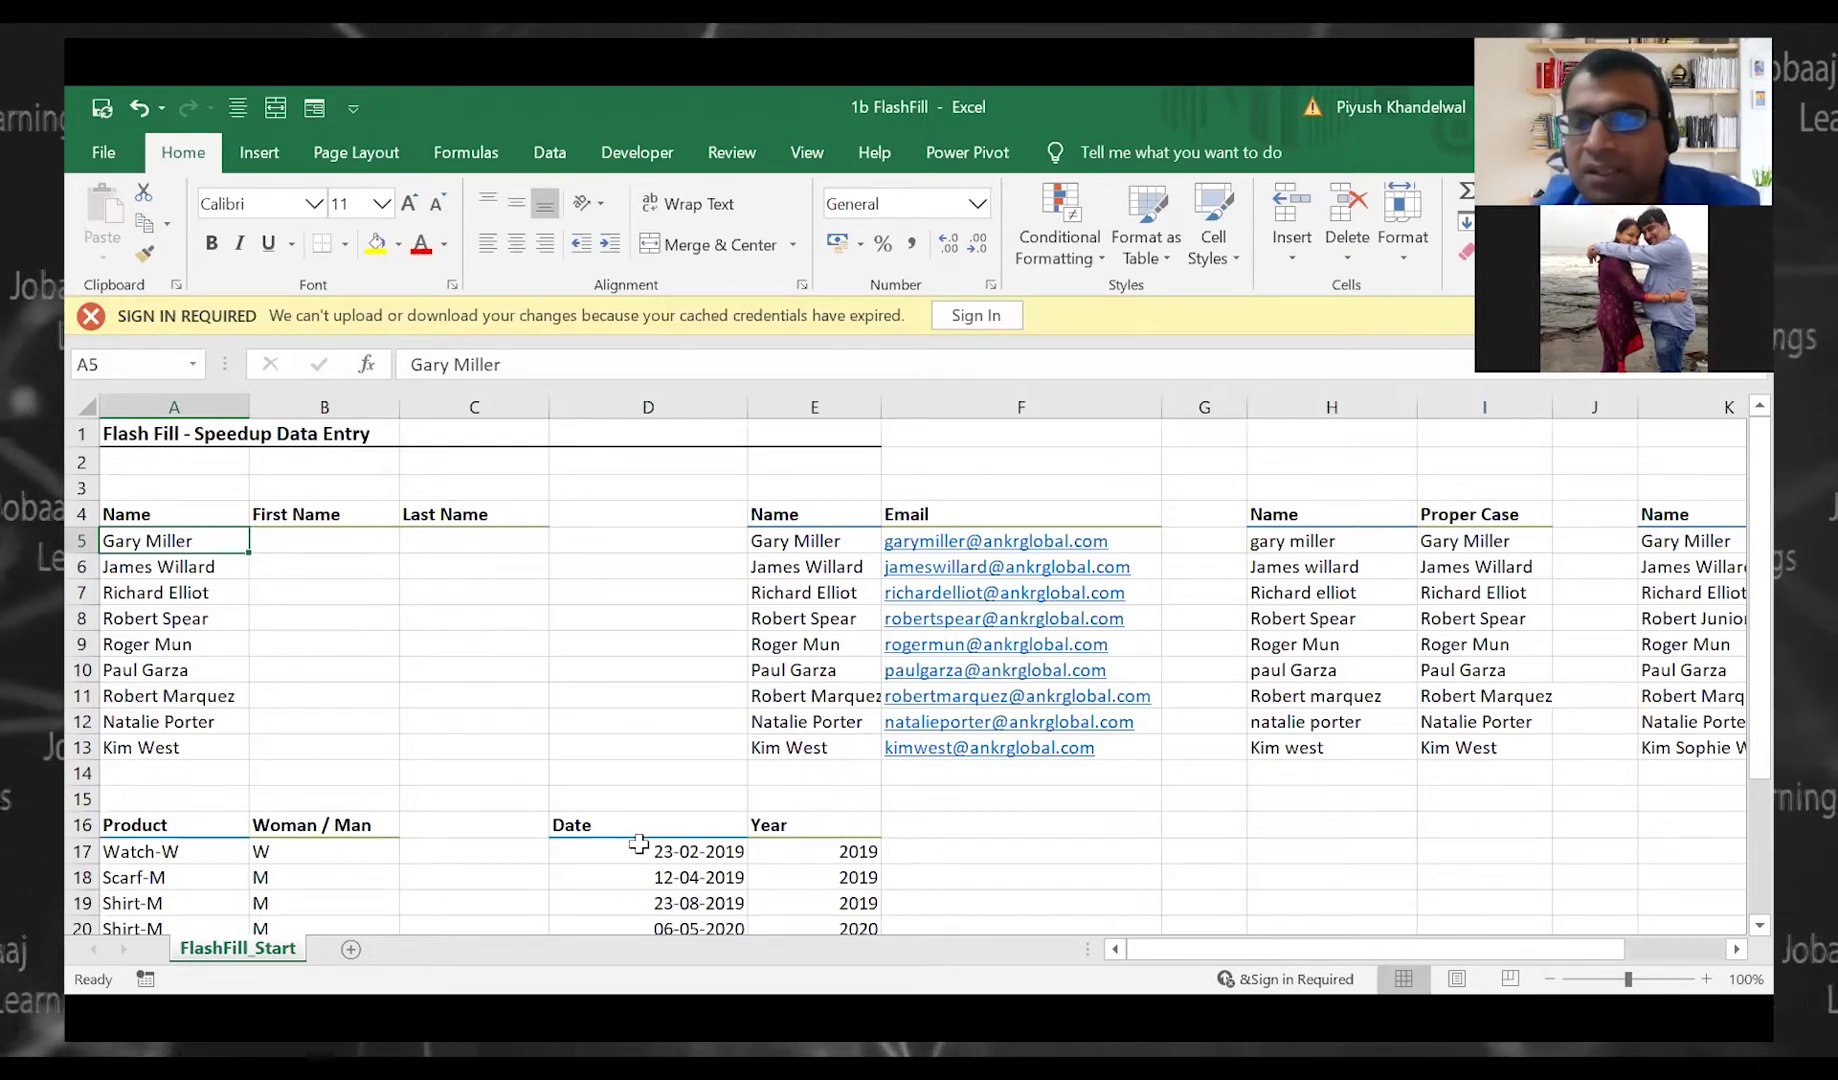
key(Right)
key(Left)
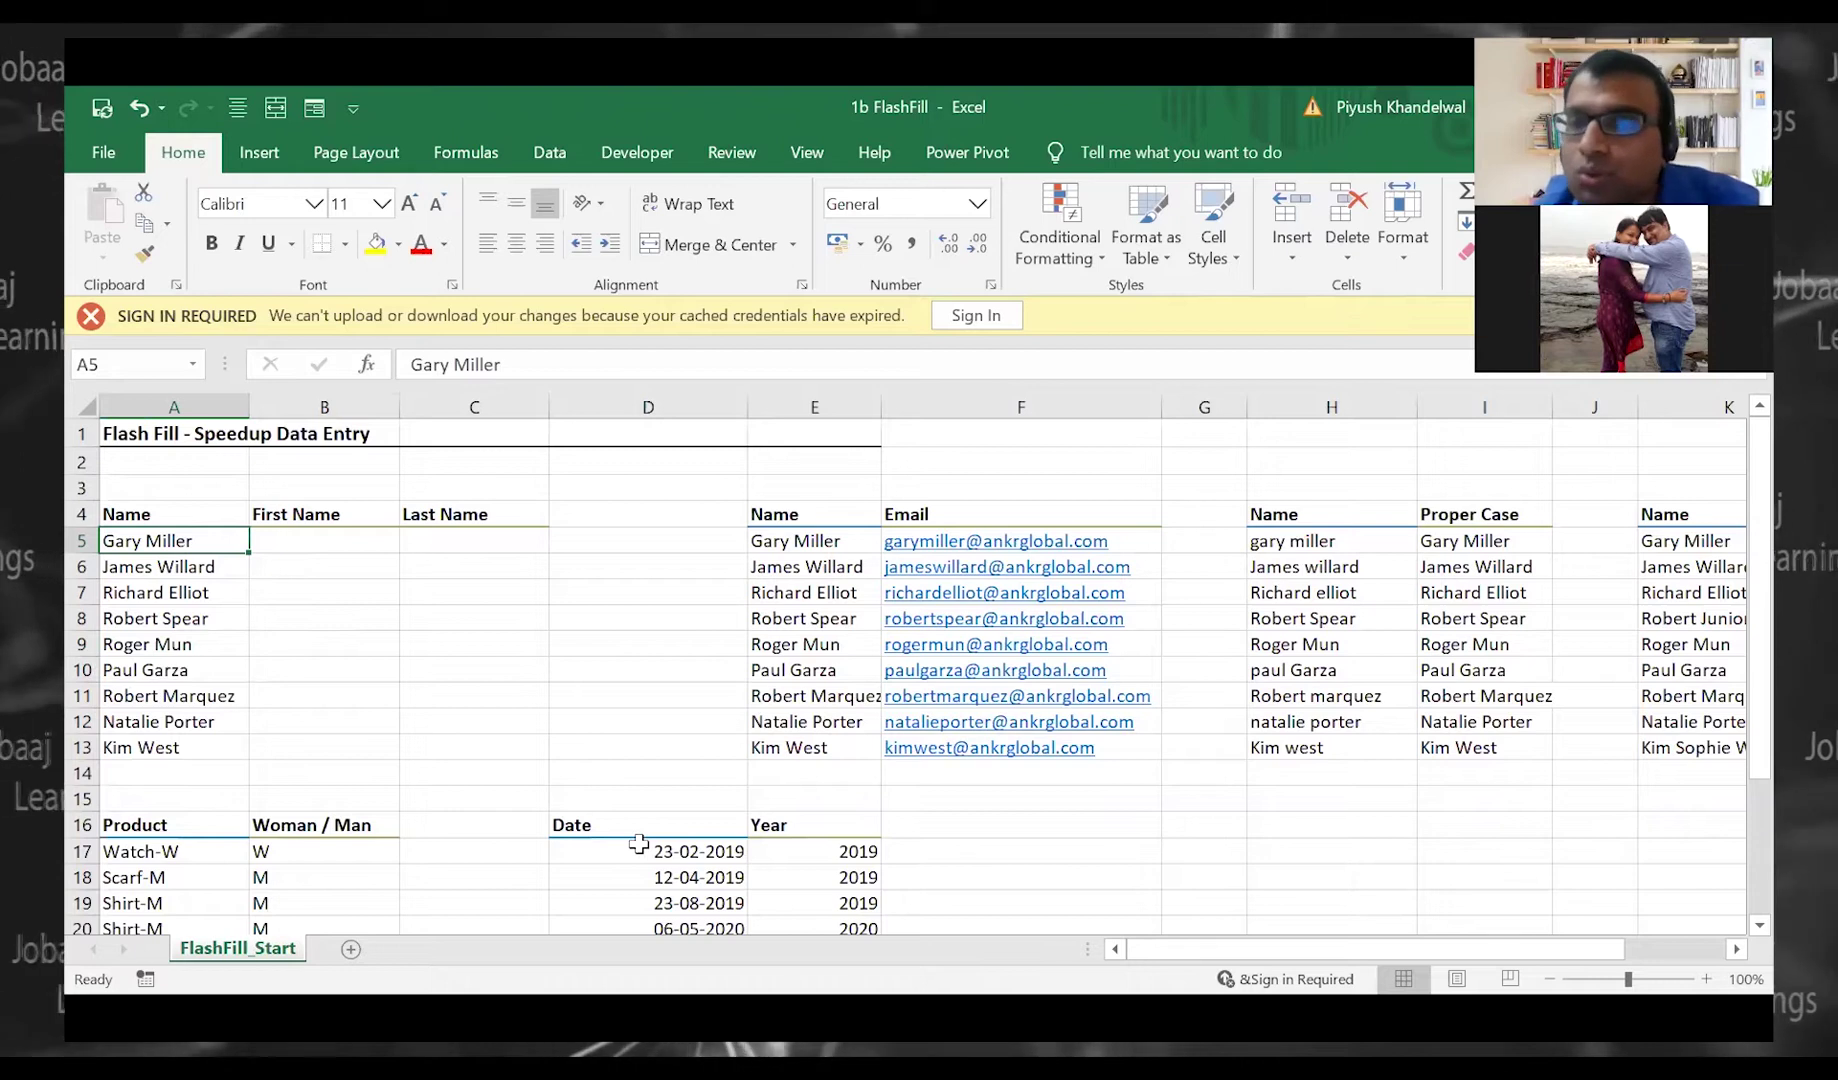
key(Right)
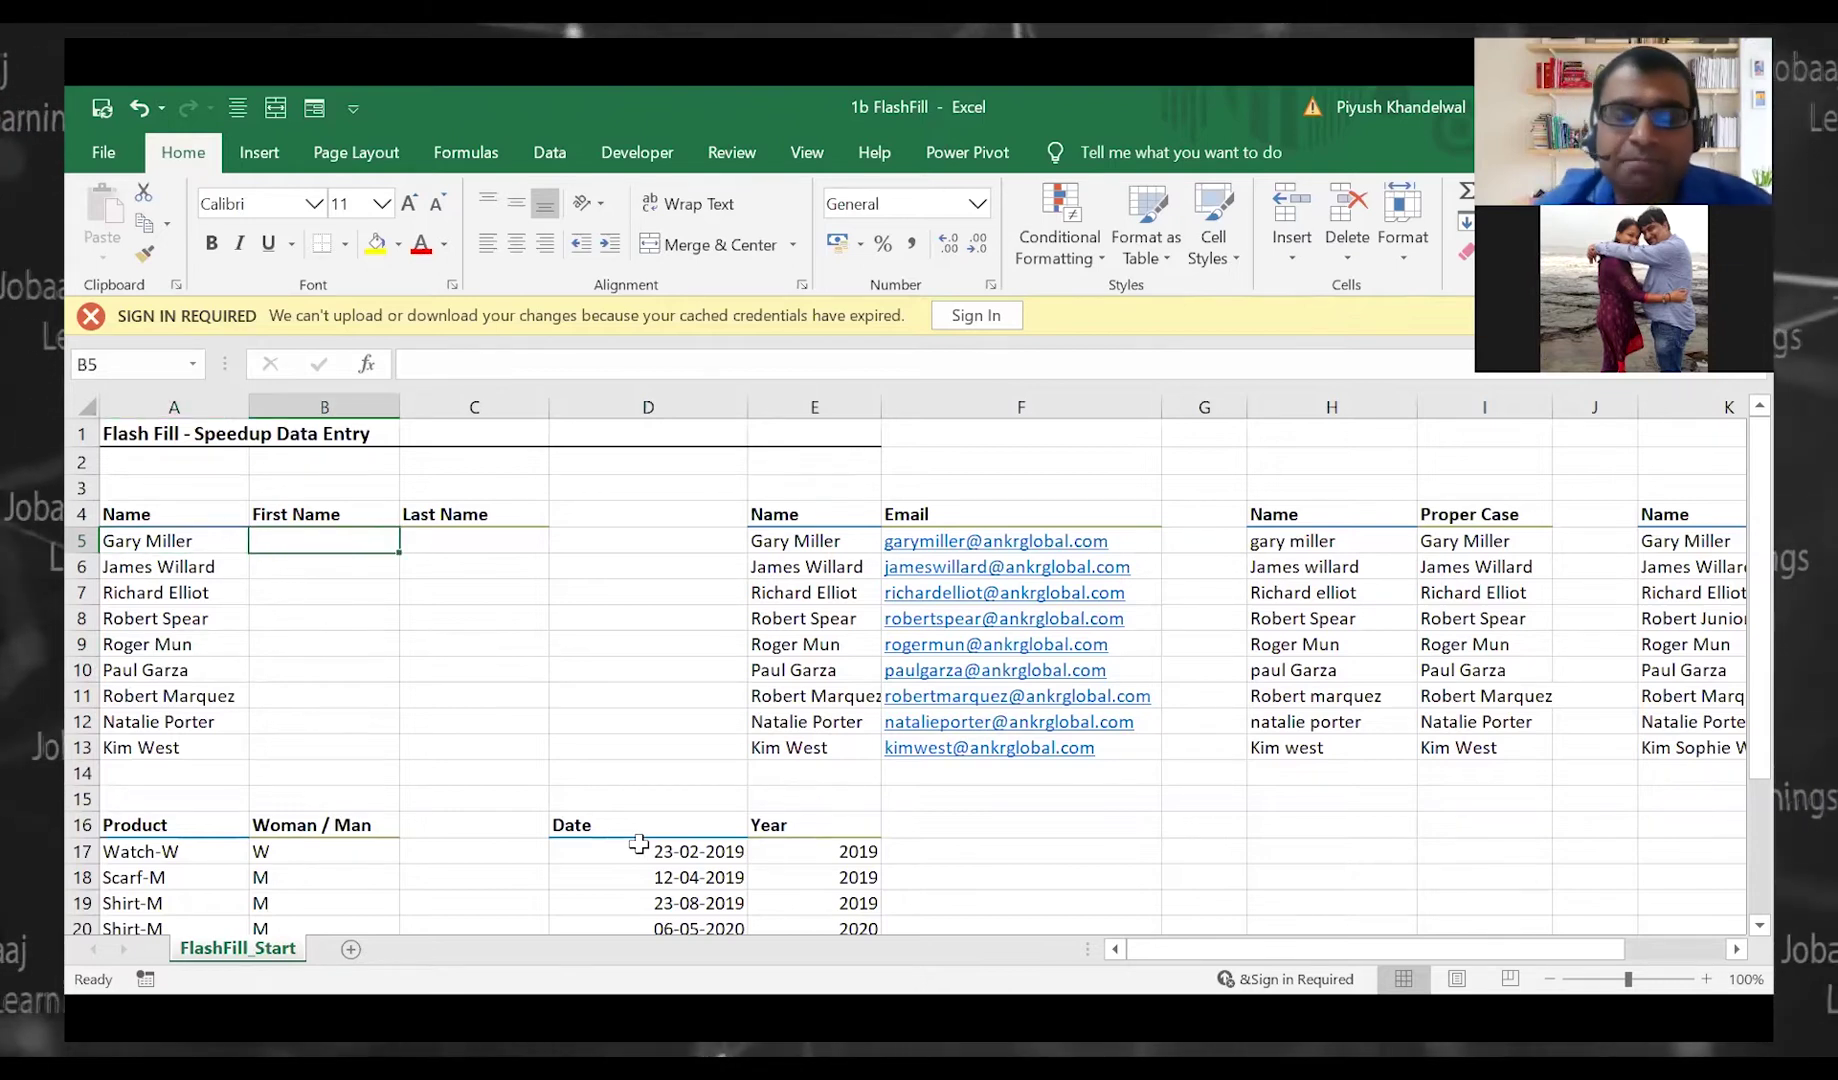
text(Gray)
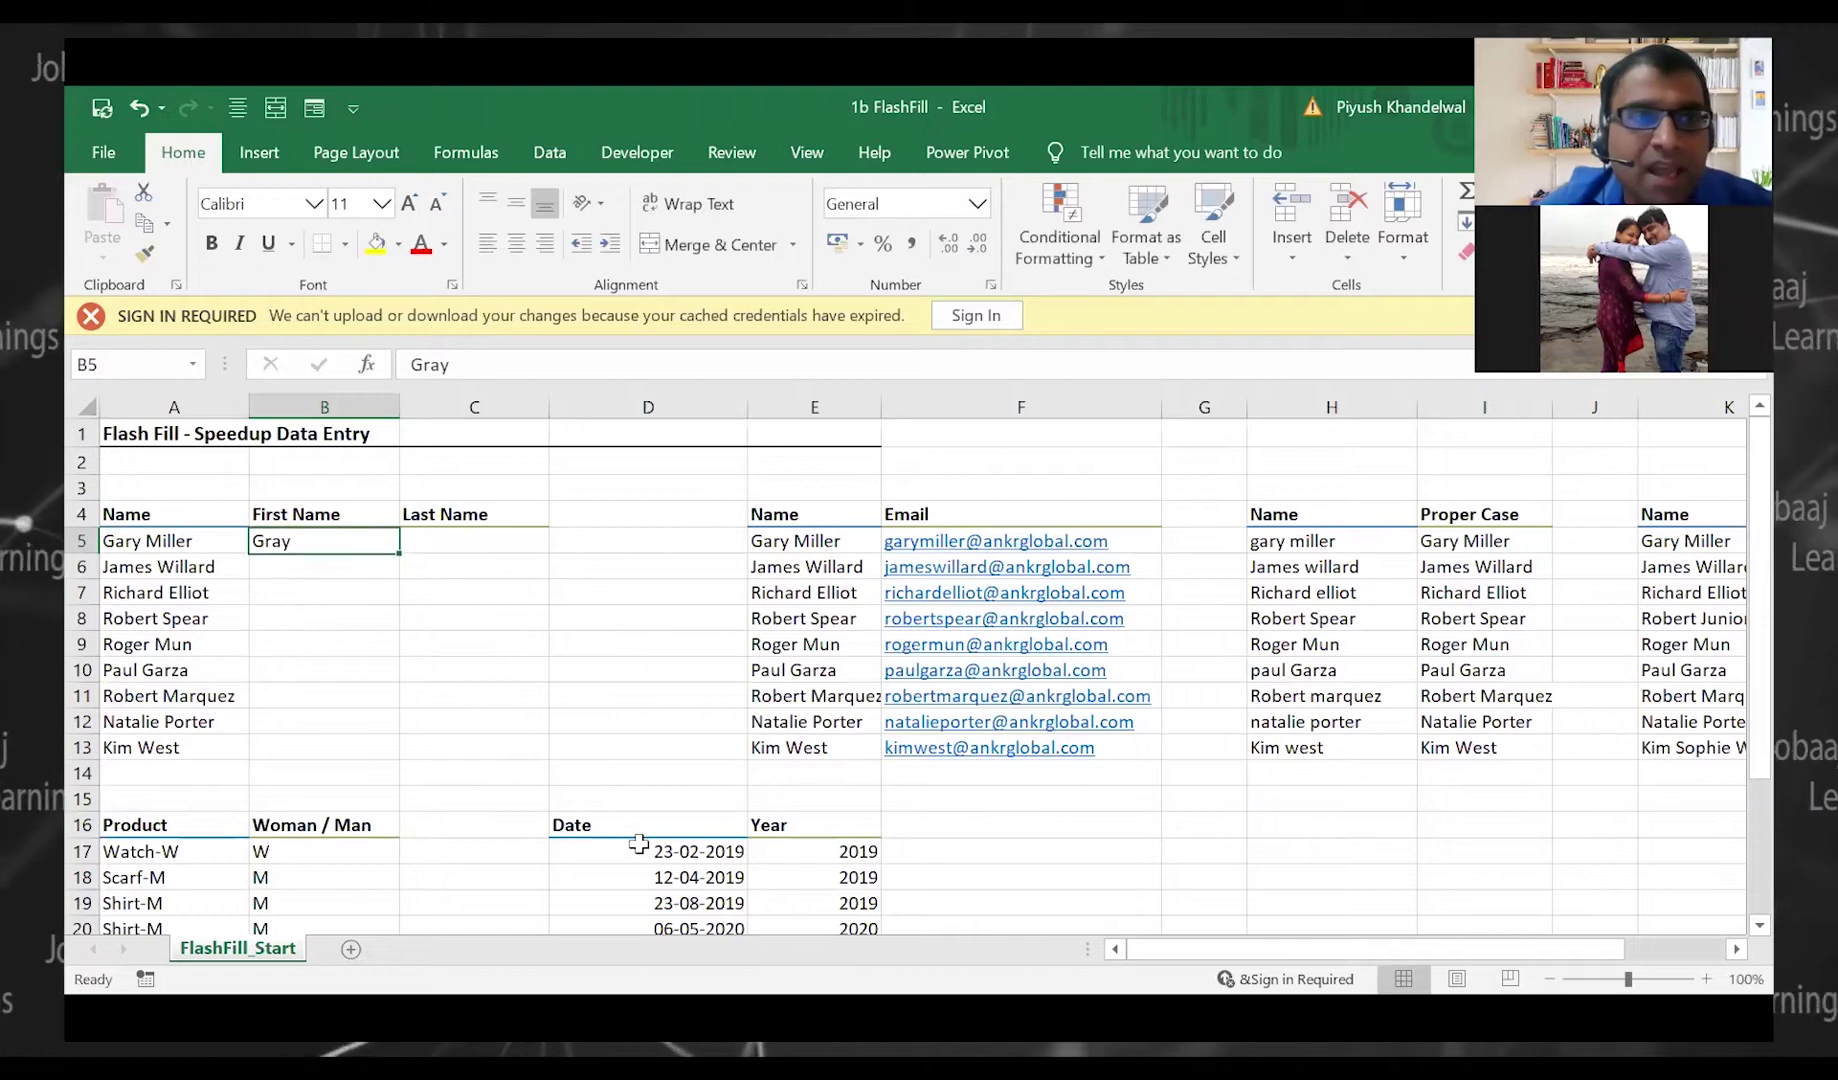
key(Tab)
text(Mi)
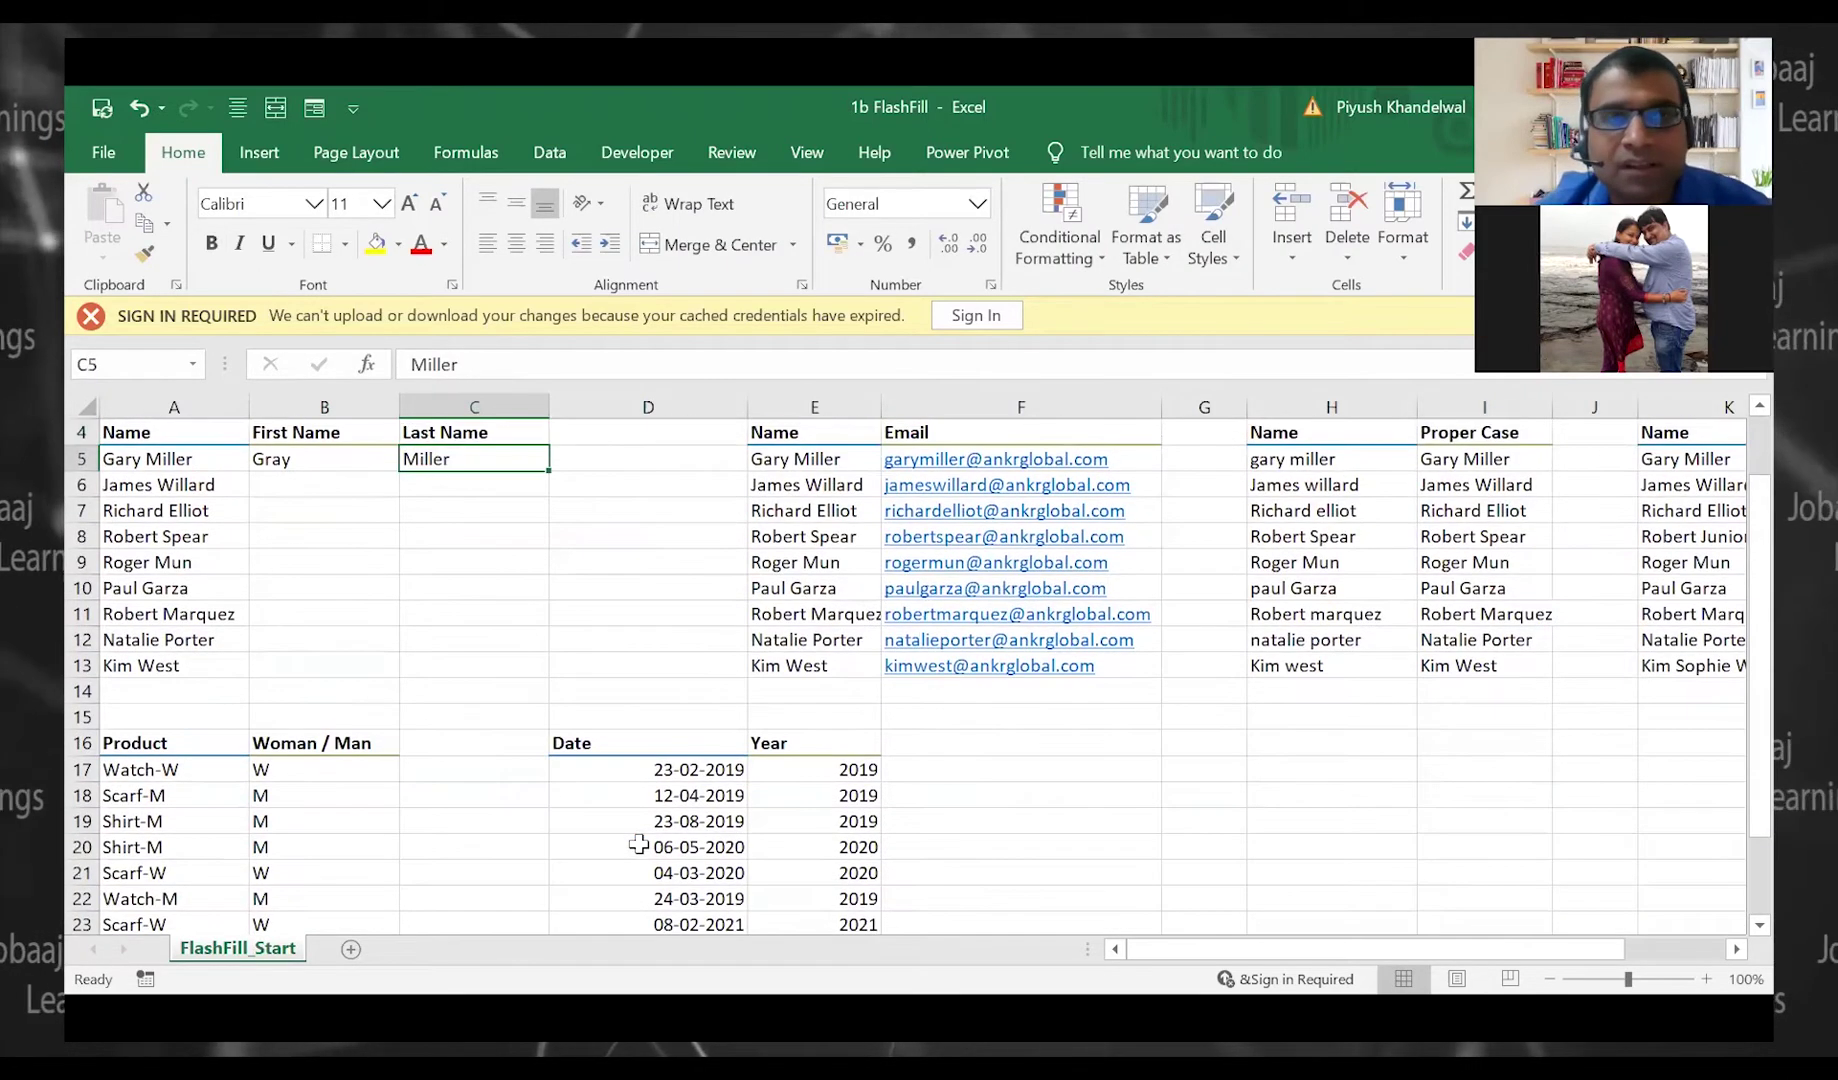
key(Left)
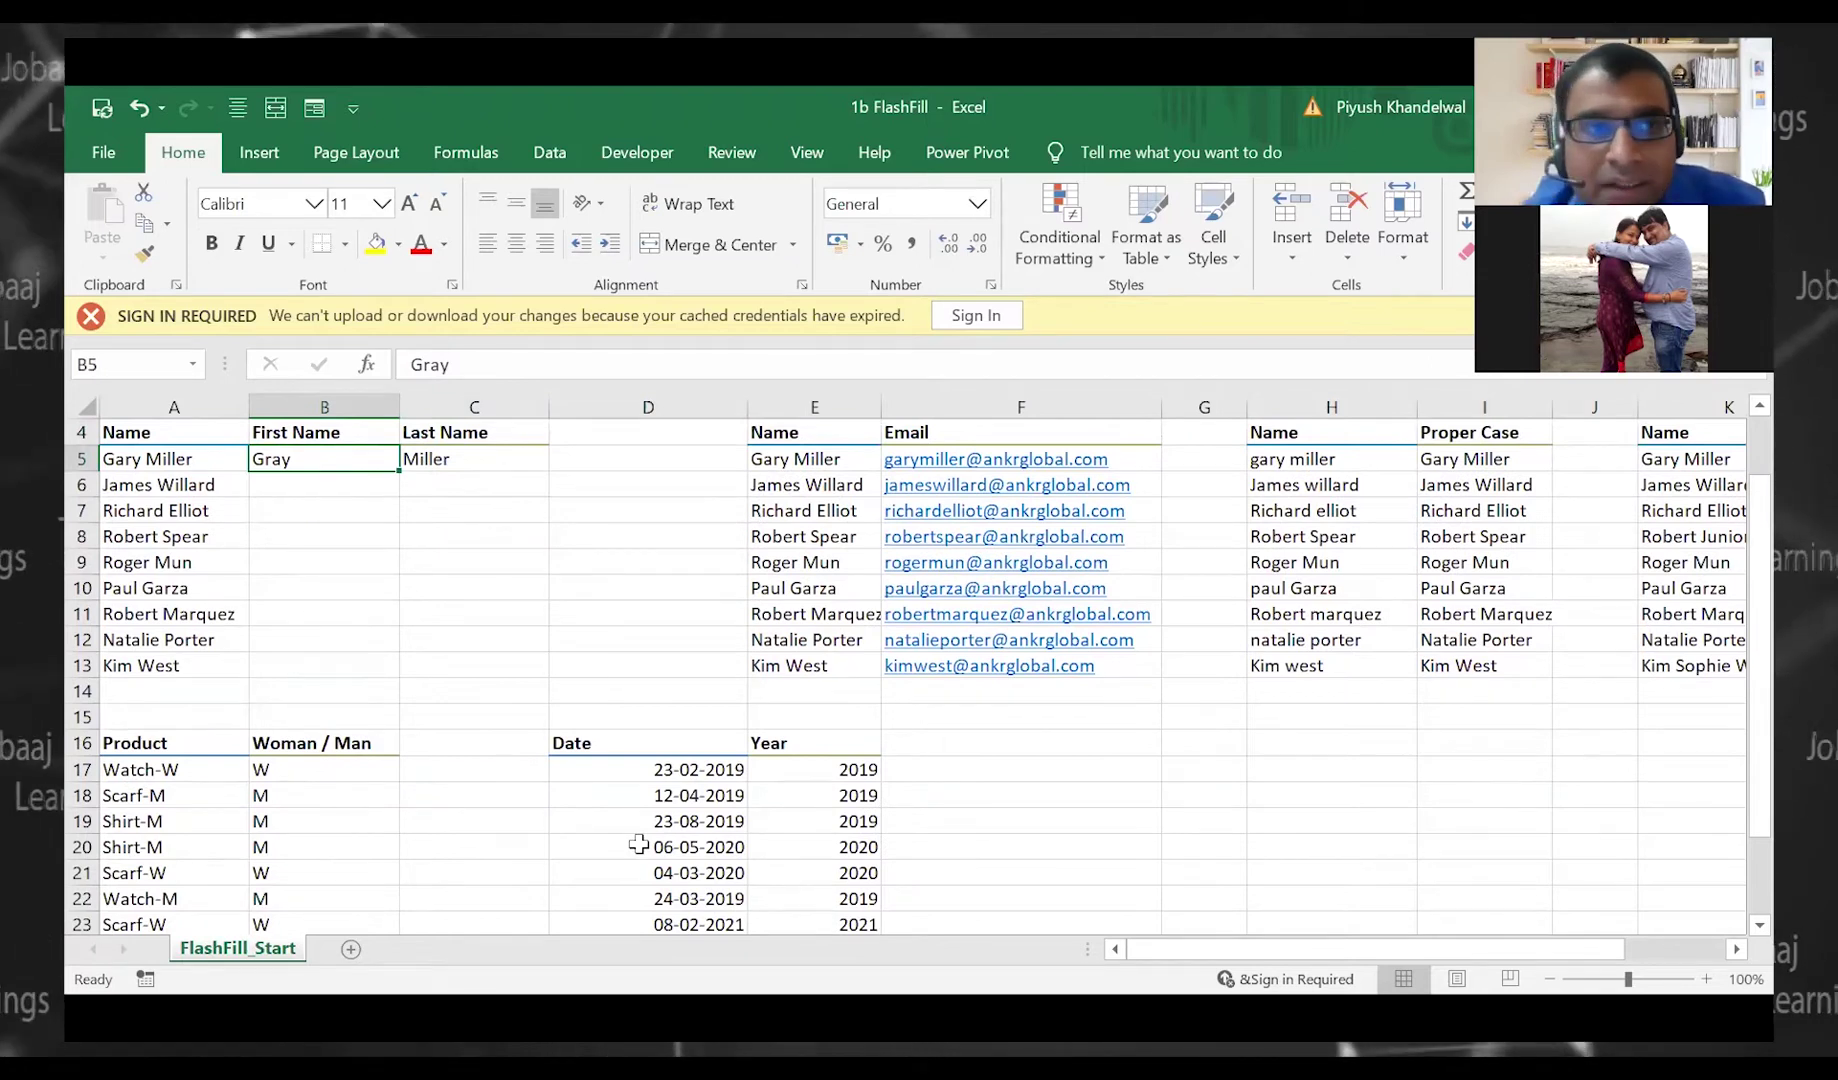
key(Down)
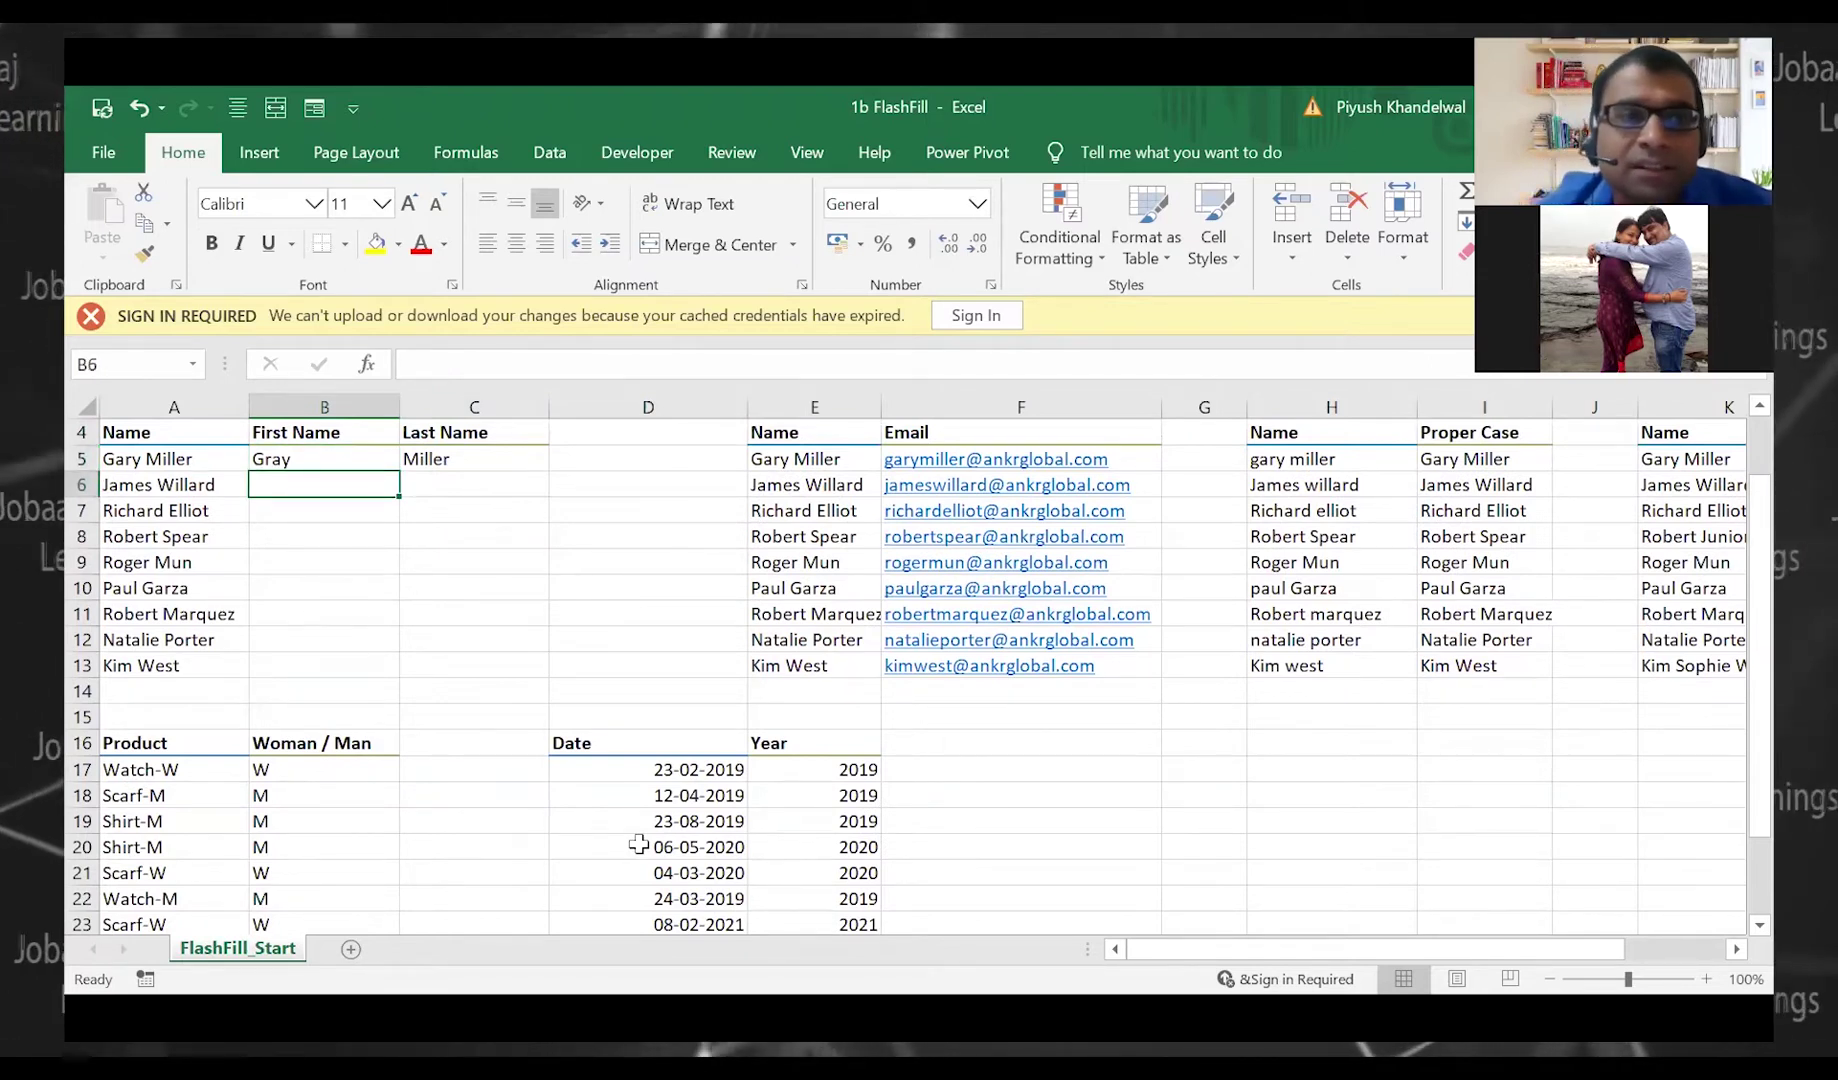
key(Up)
key(Right)
key(shift+Left)
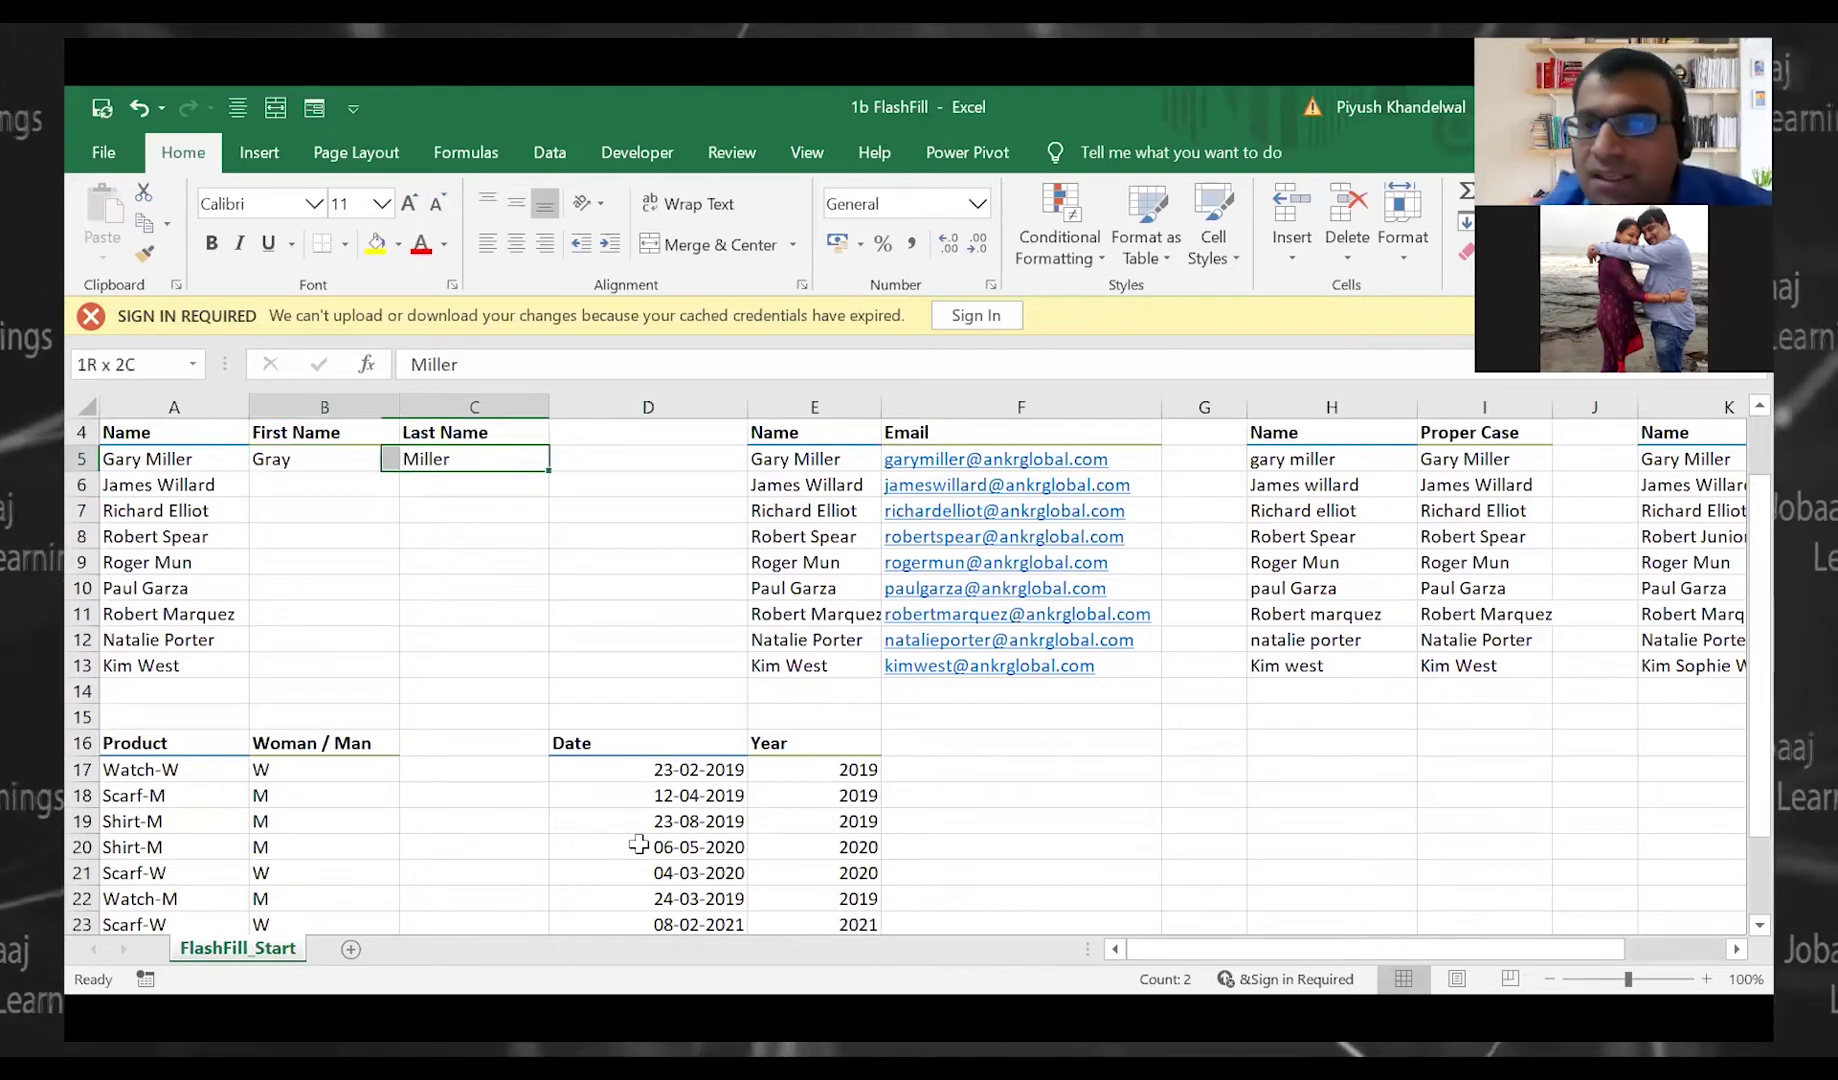
scroll(1684, 868, up, 1)
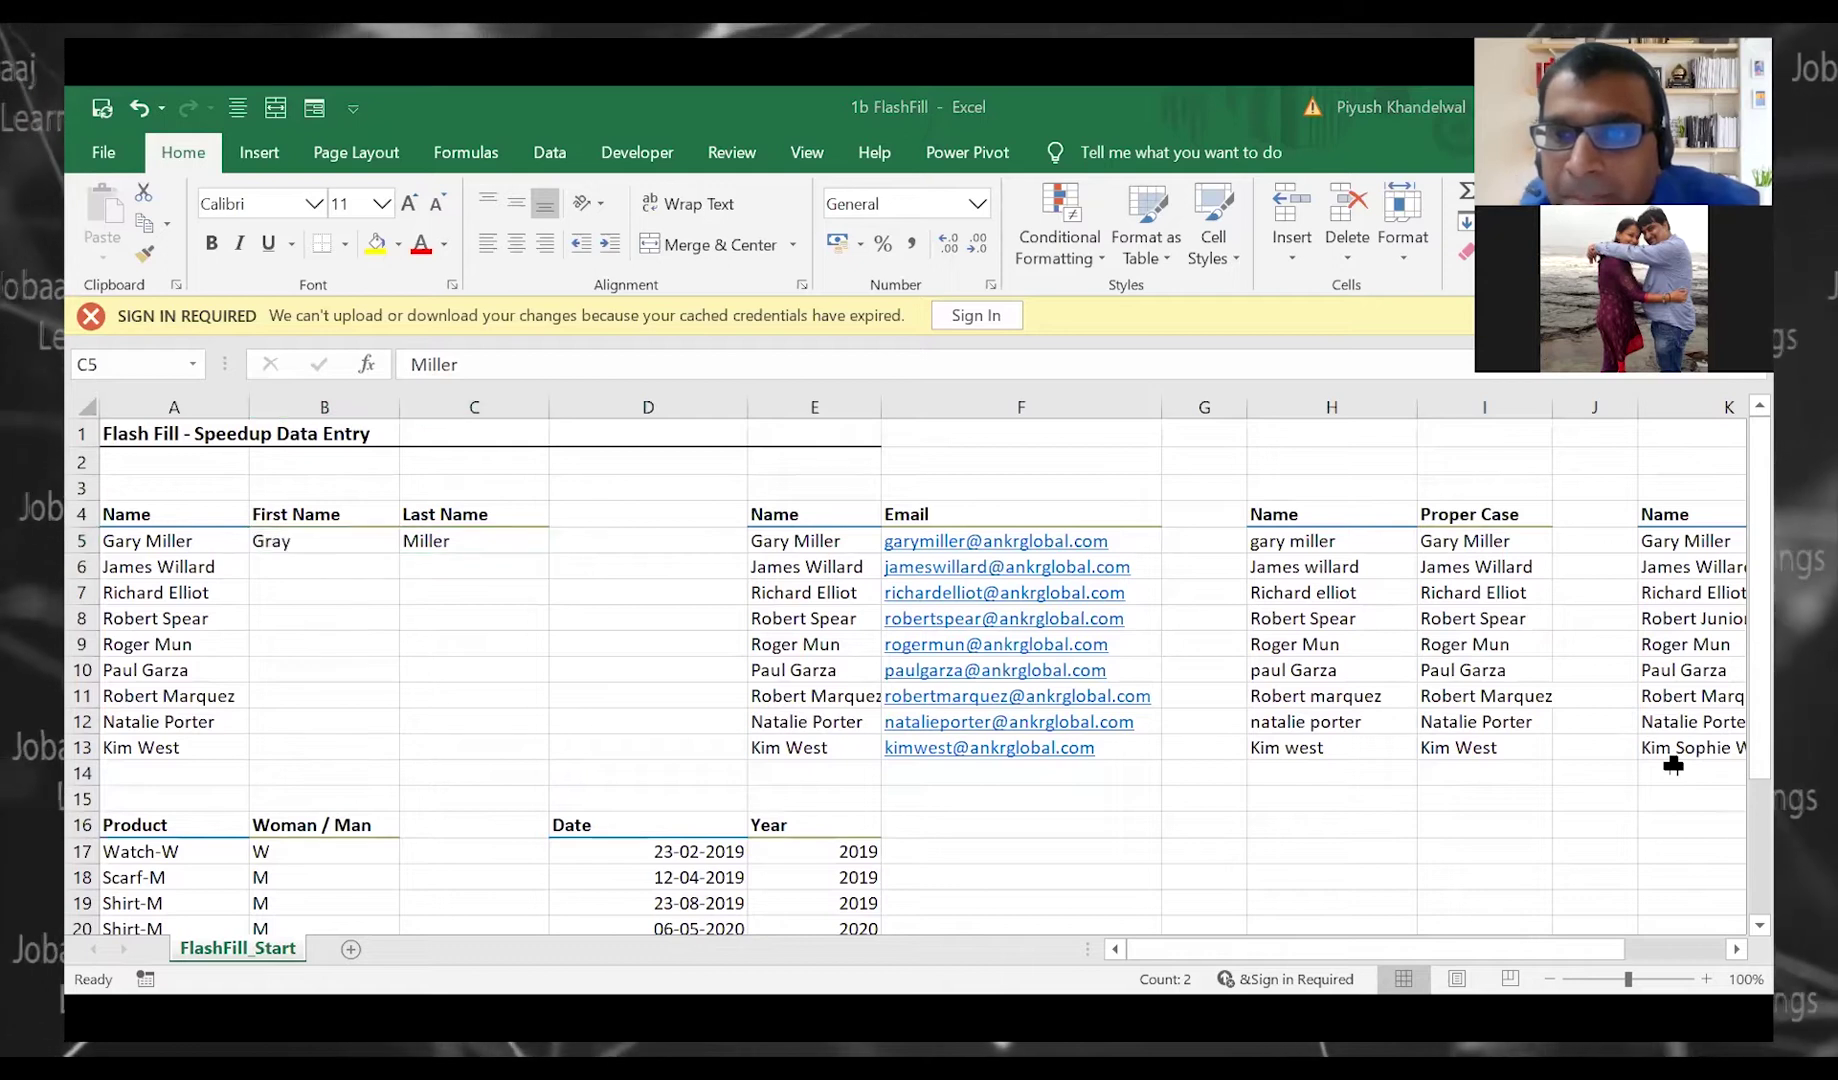
Flash Fill the first names in column B and the last names in column C for rows 6–13
click(350, 570)
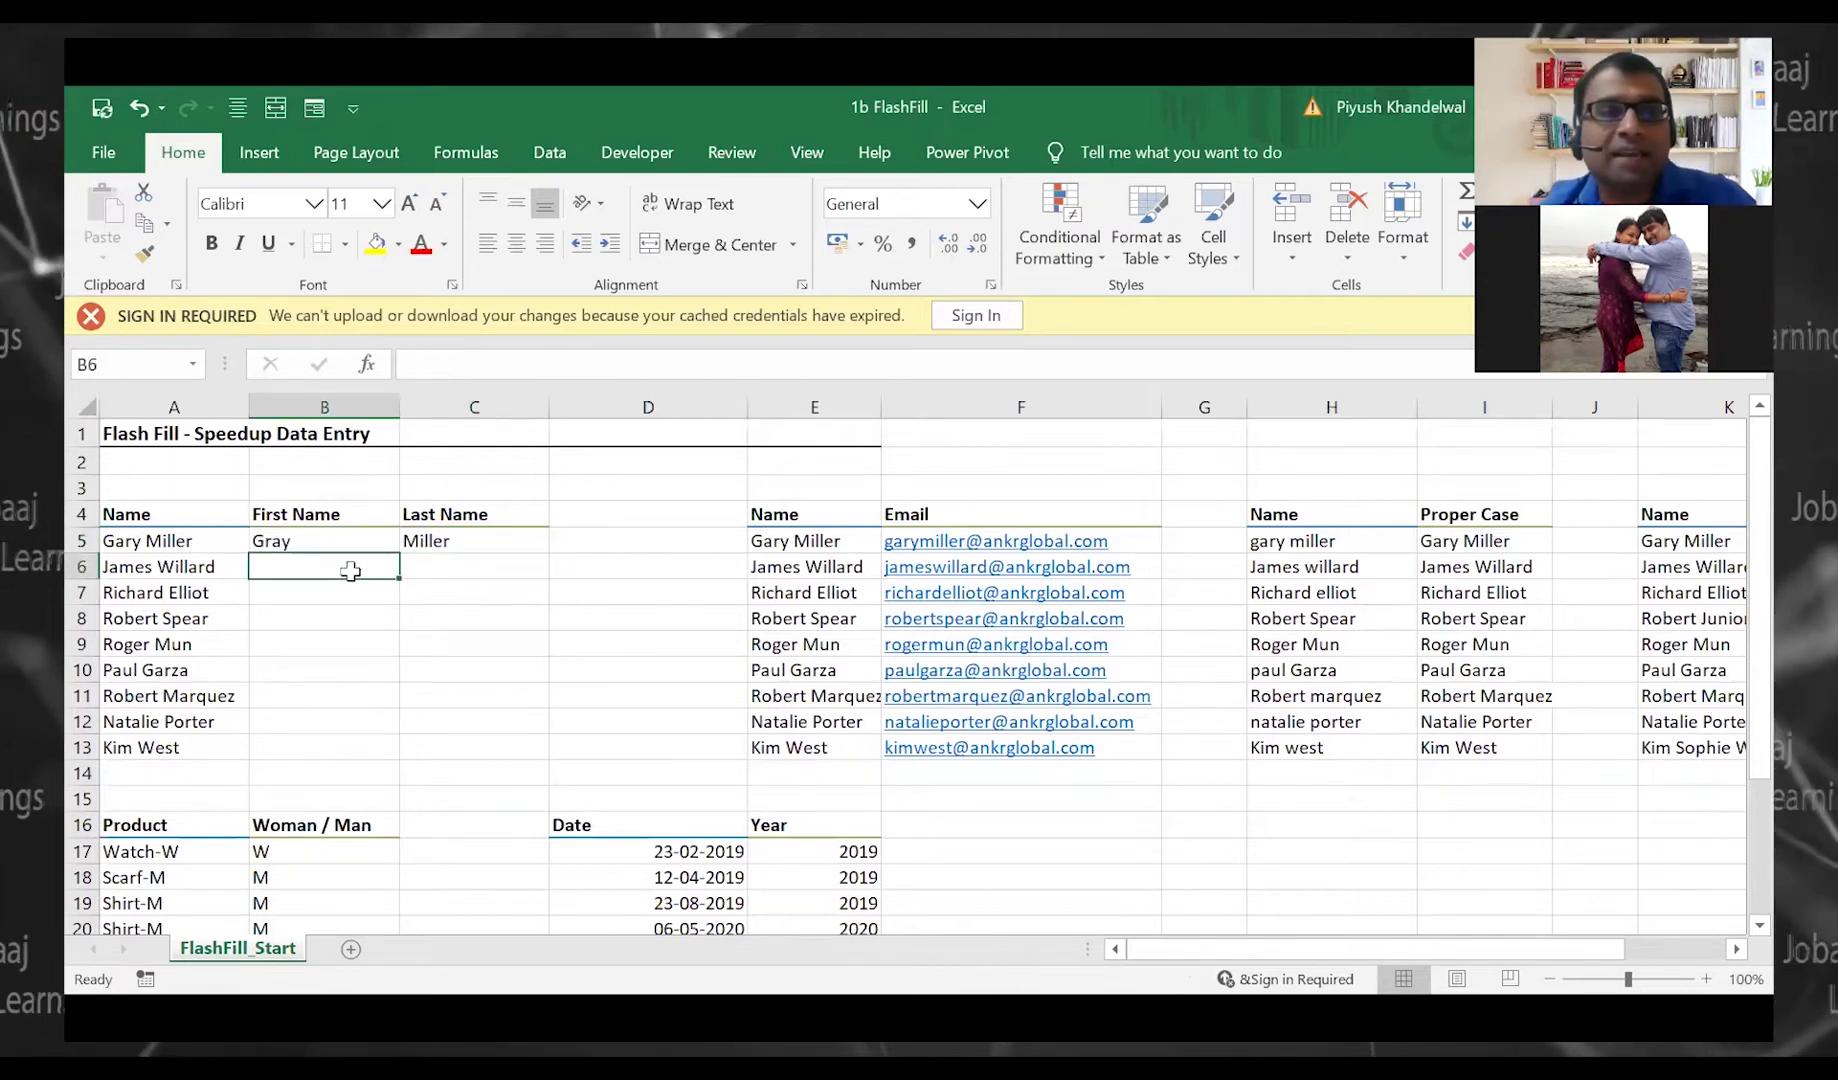
text(James)
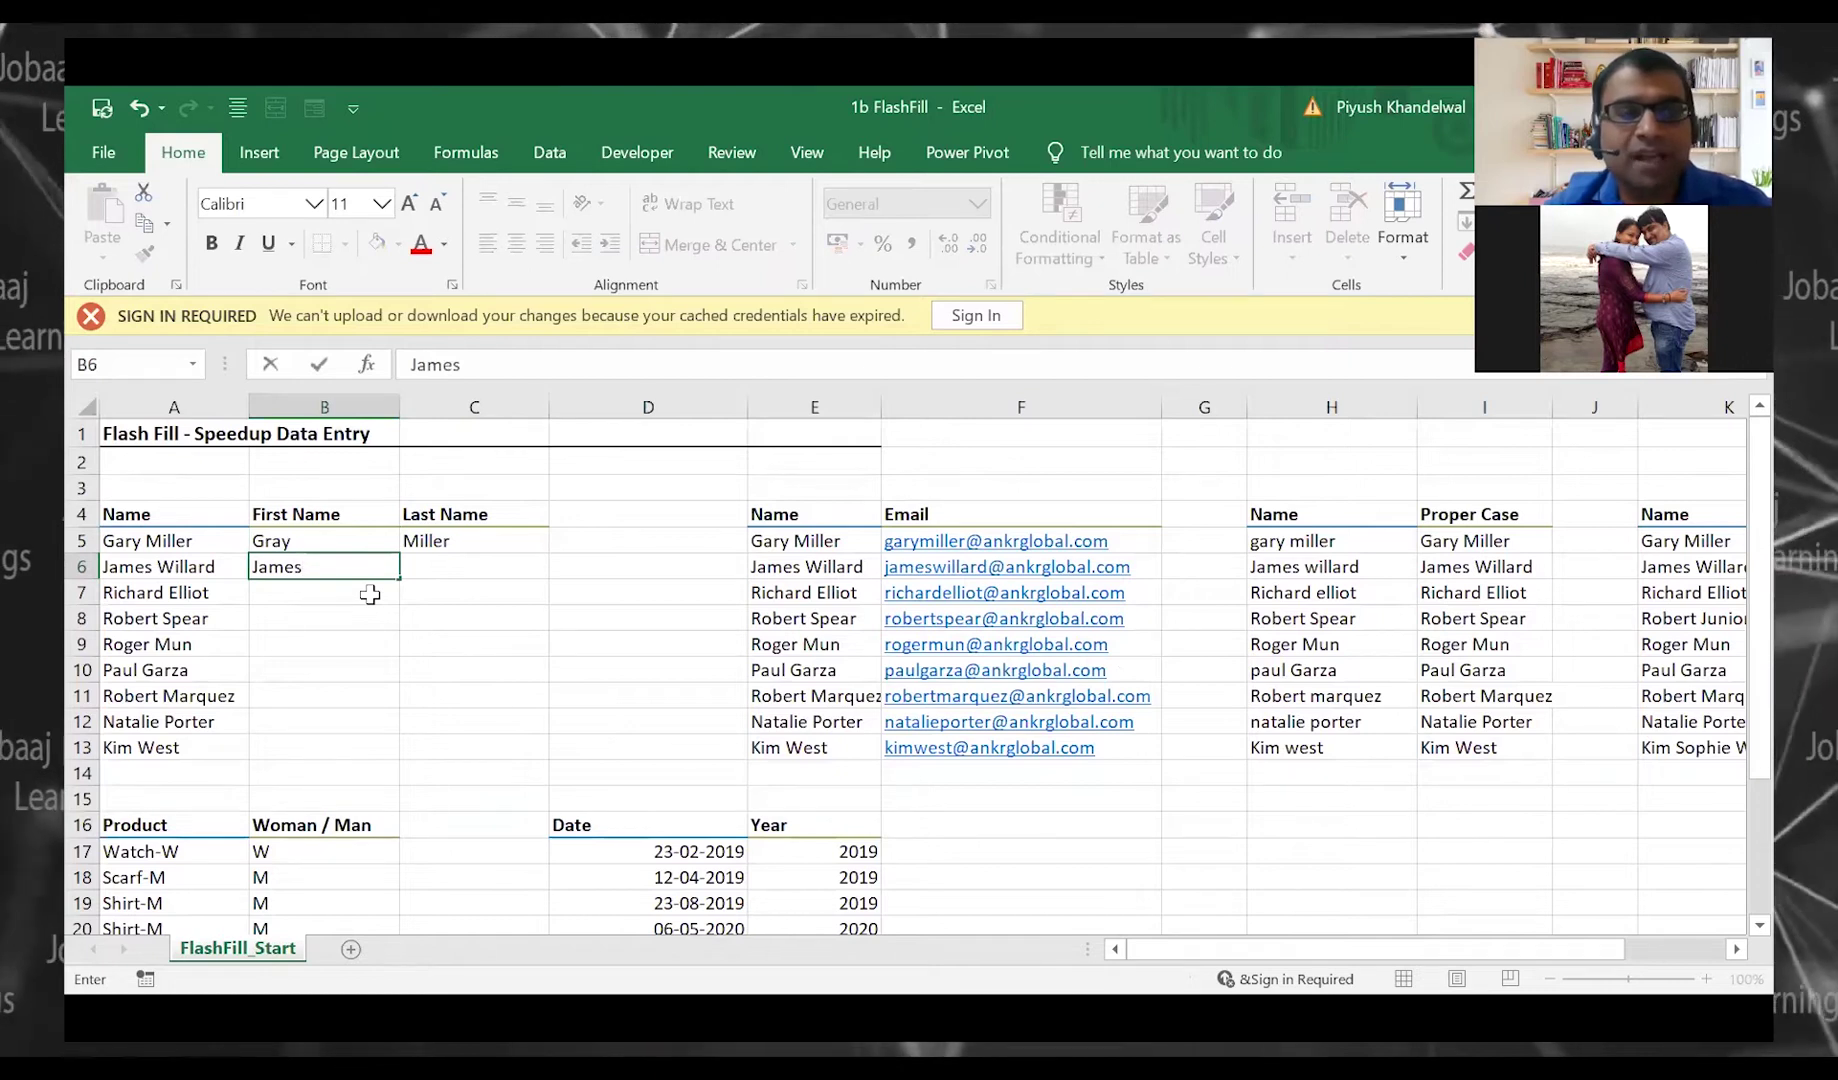
key(Escape)
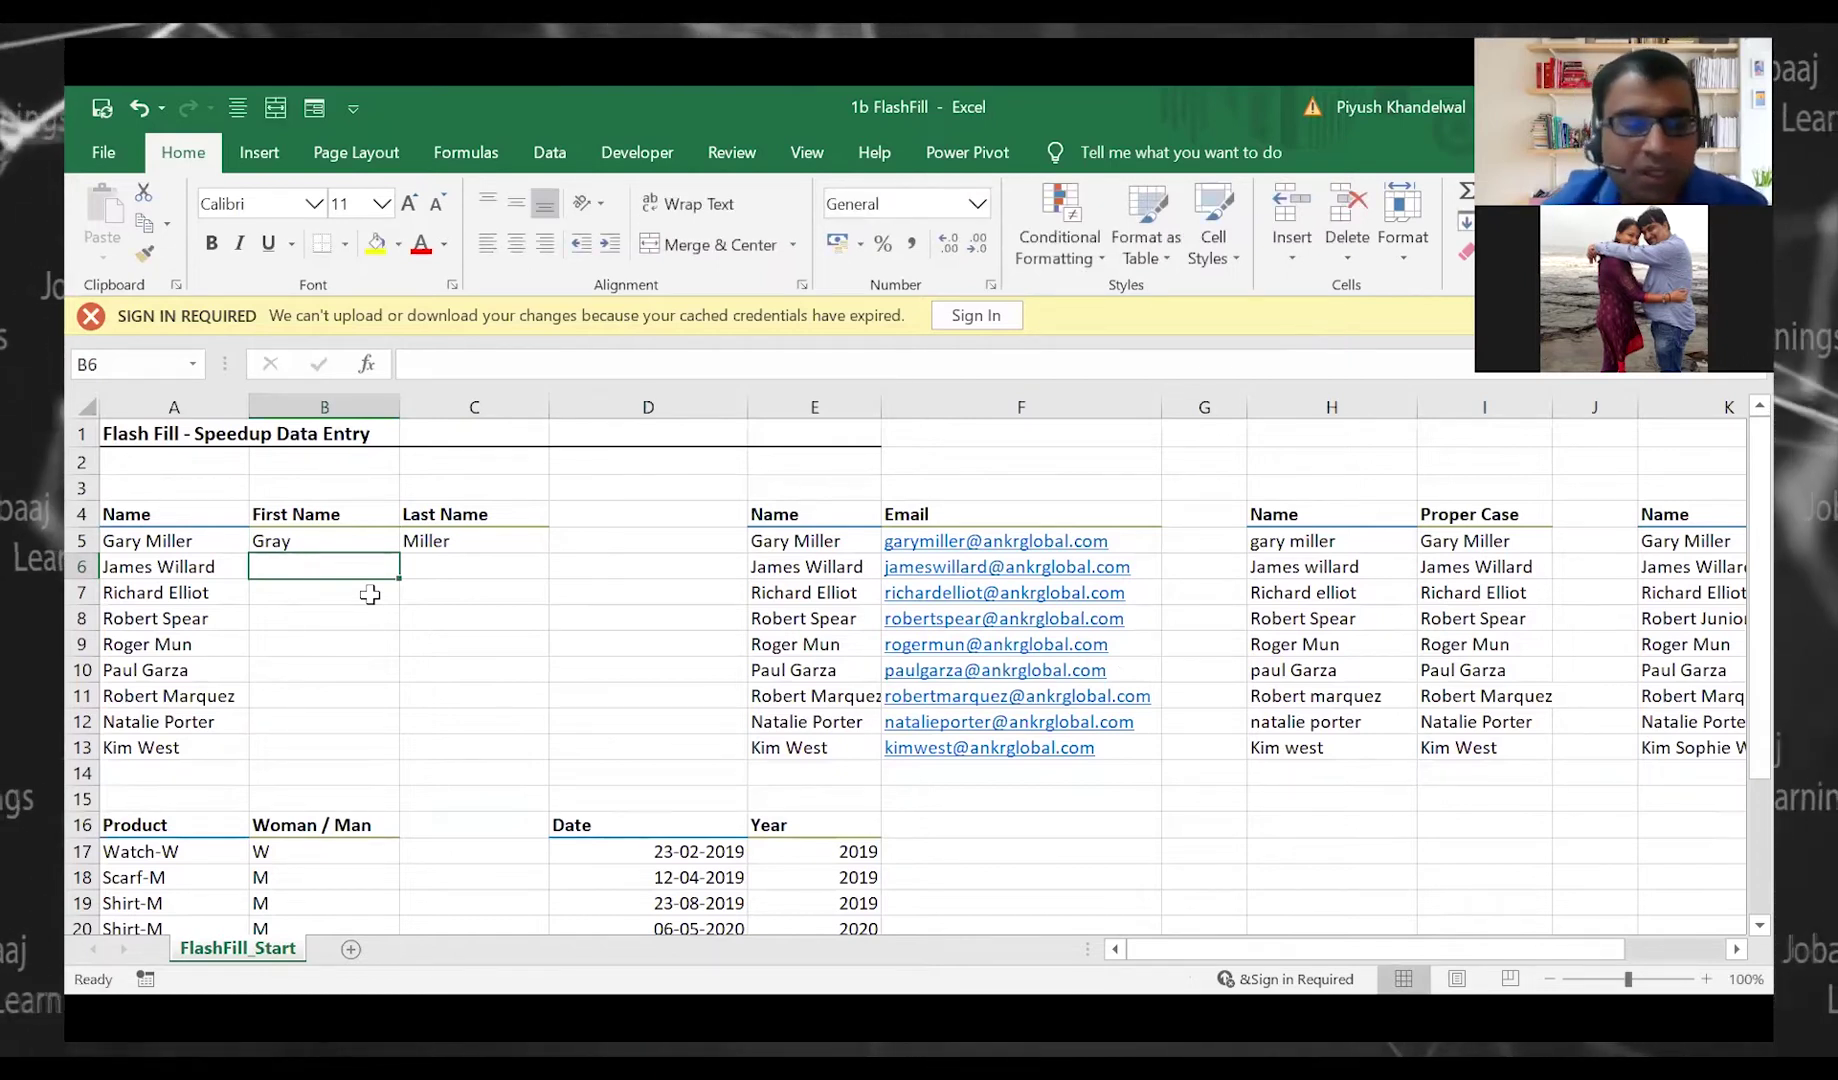
key(ctrl+e)
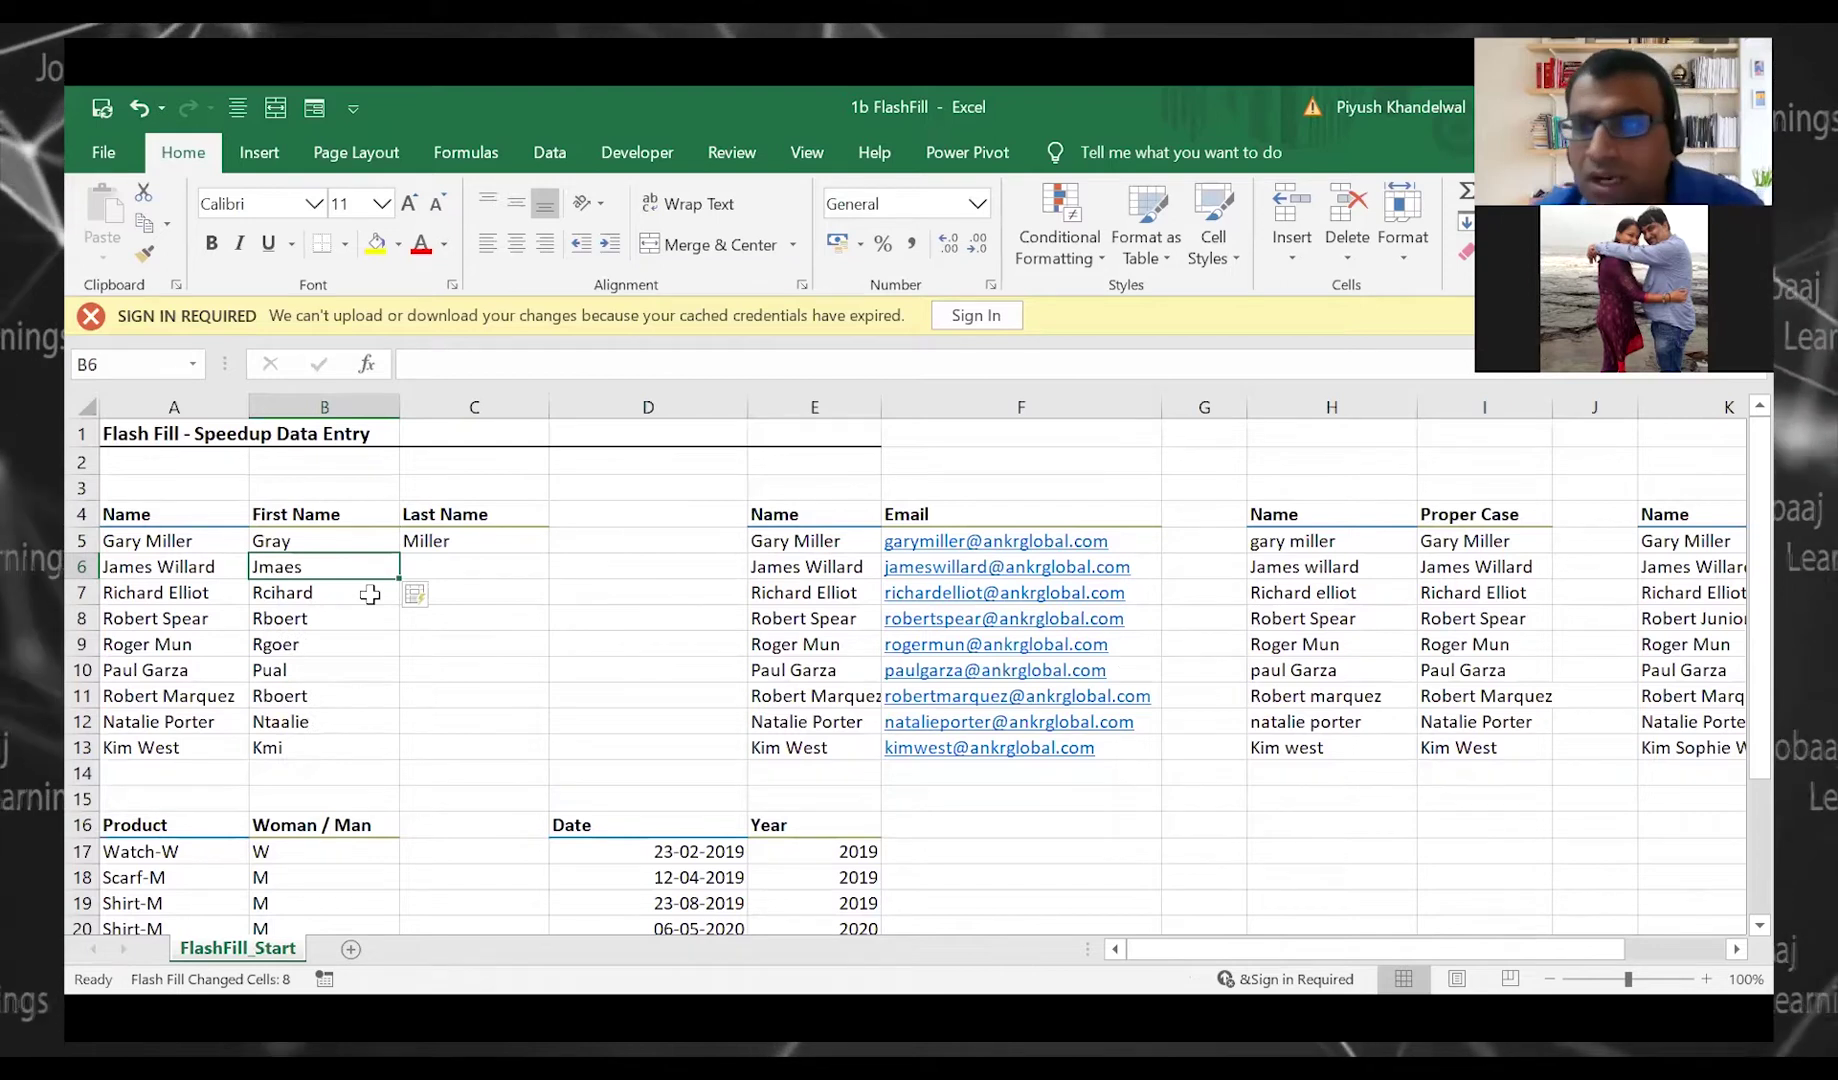
key(Right)
key(ctrl+e)
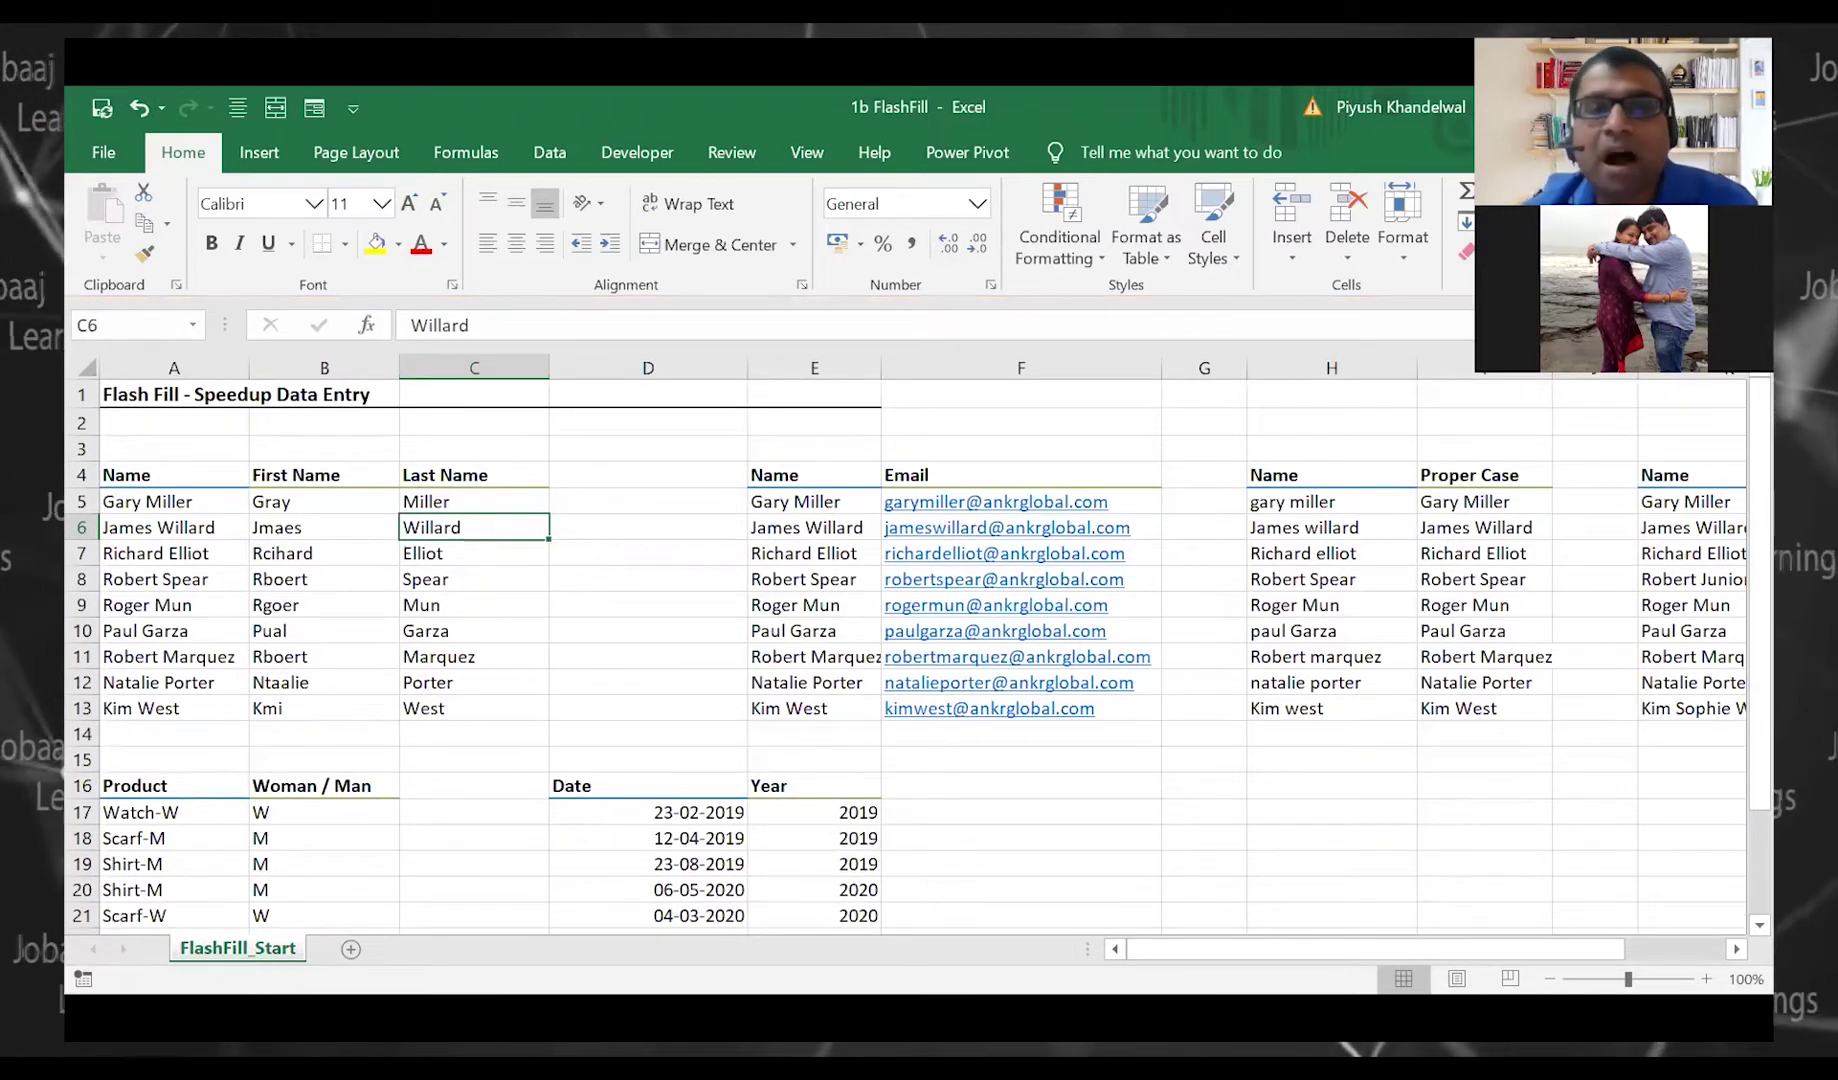
Return to the Name heading and close the FlashFill workbook
key(Left)
key(Left)
key(Up)
key(Up)
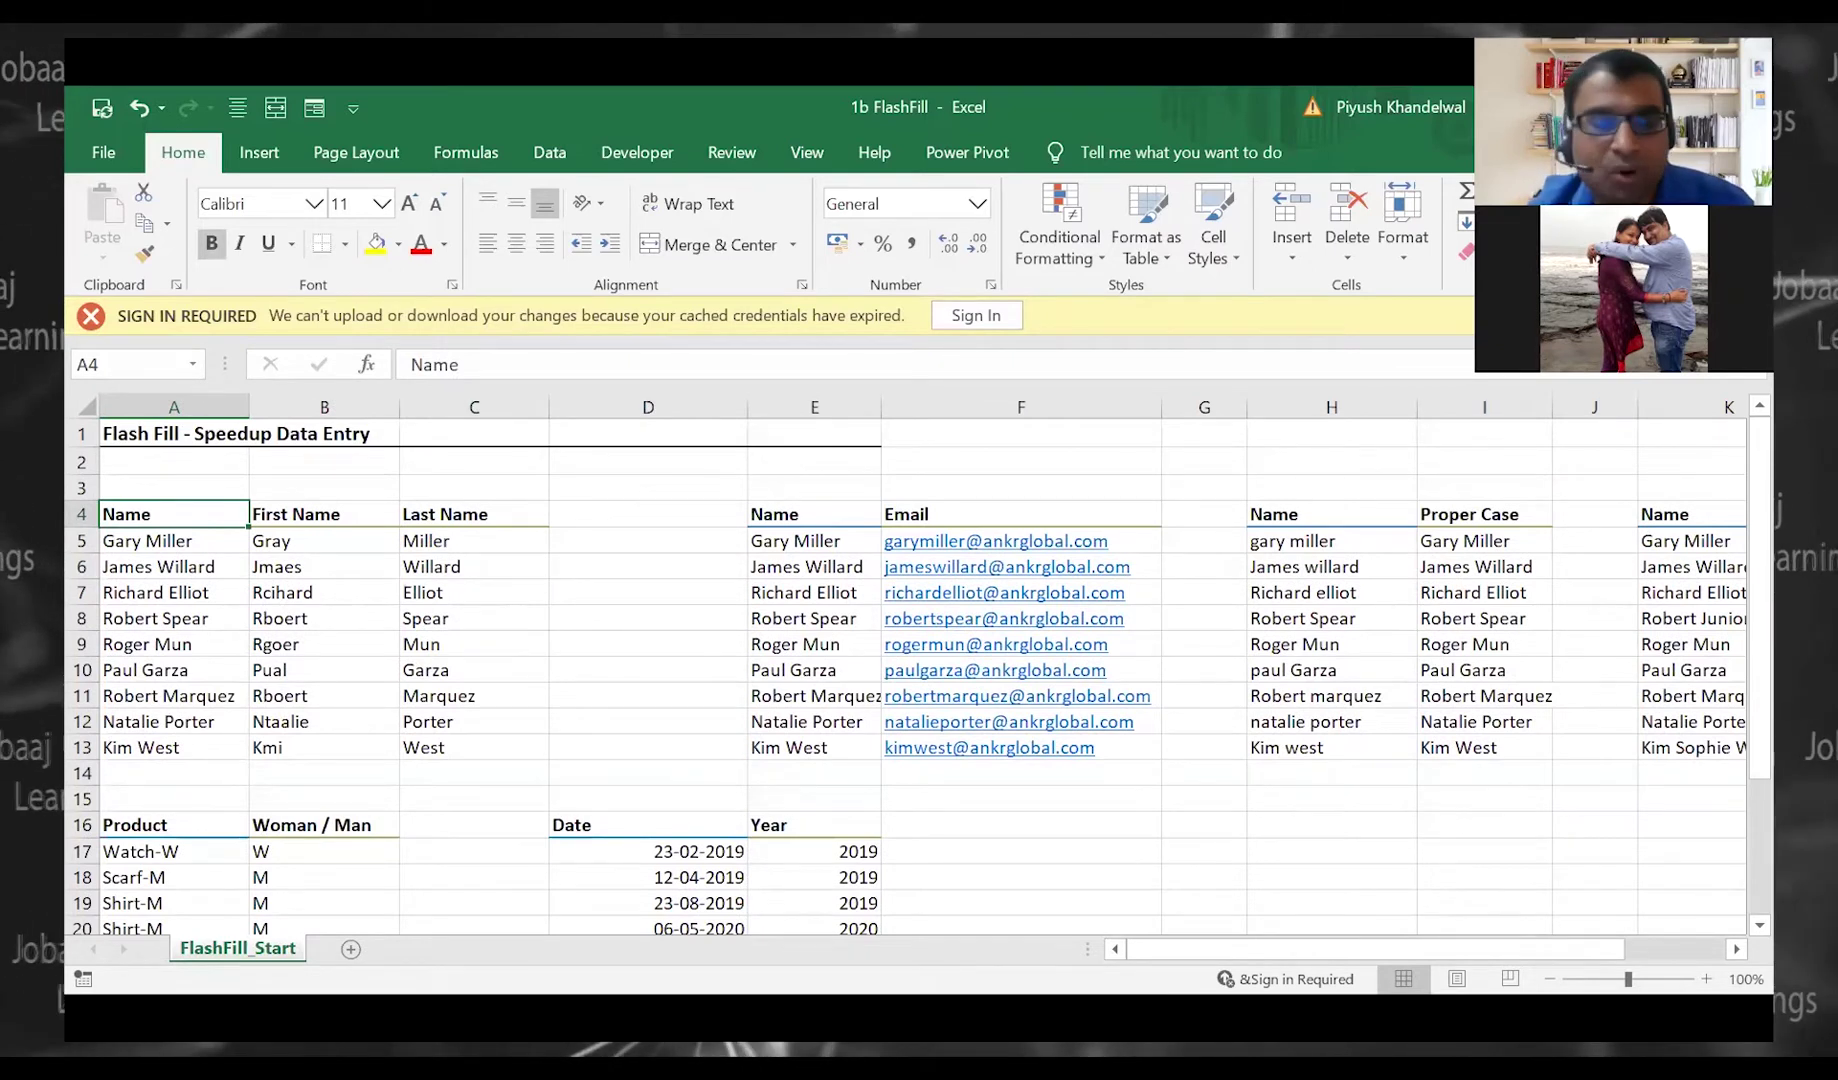
key(ctrl+w)
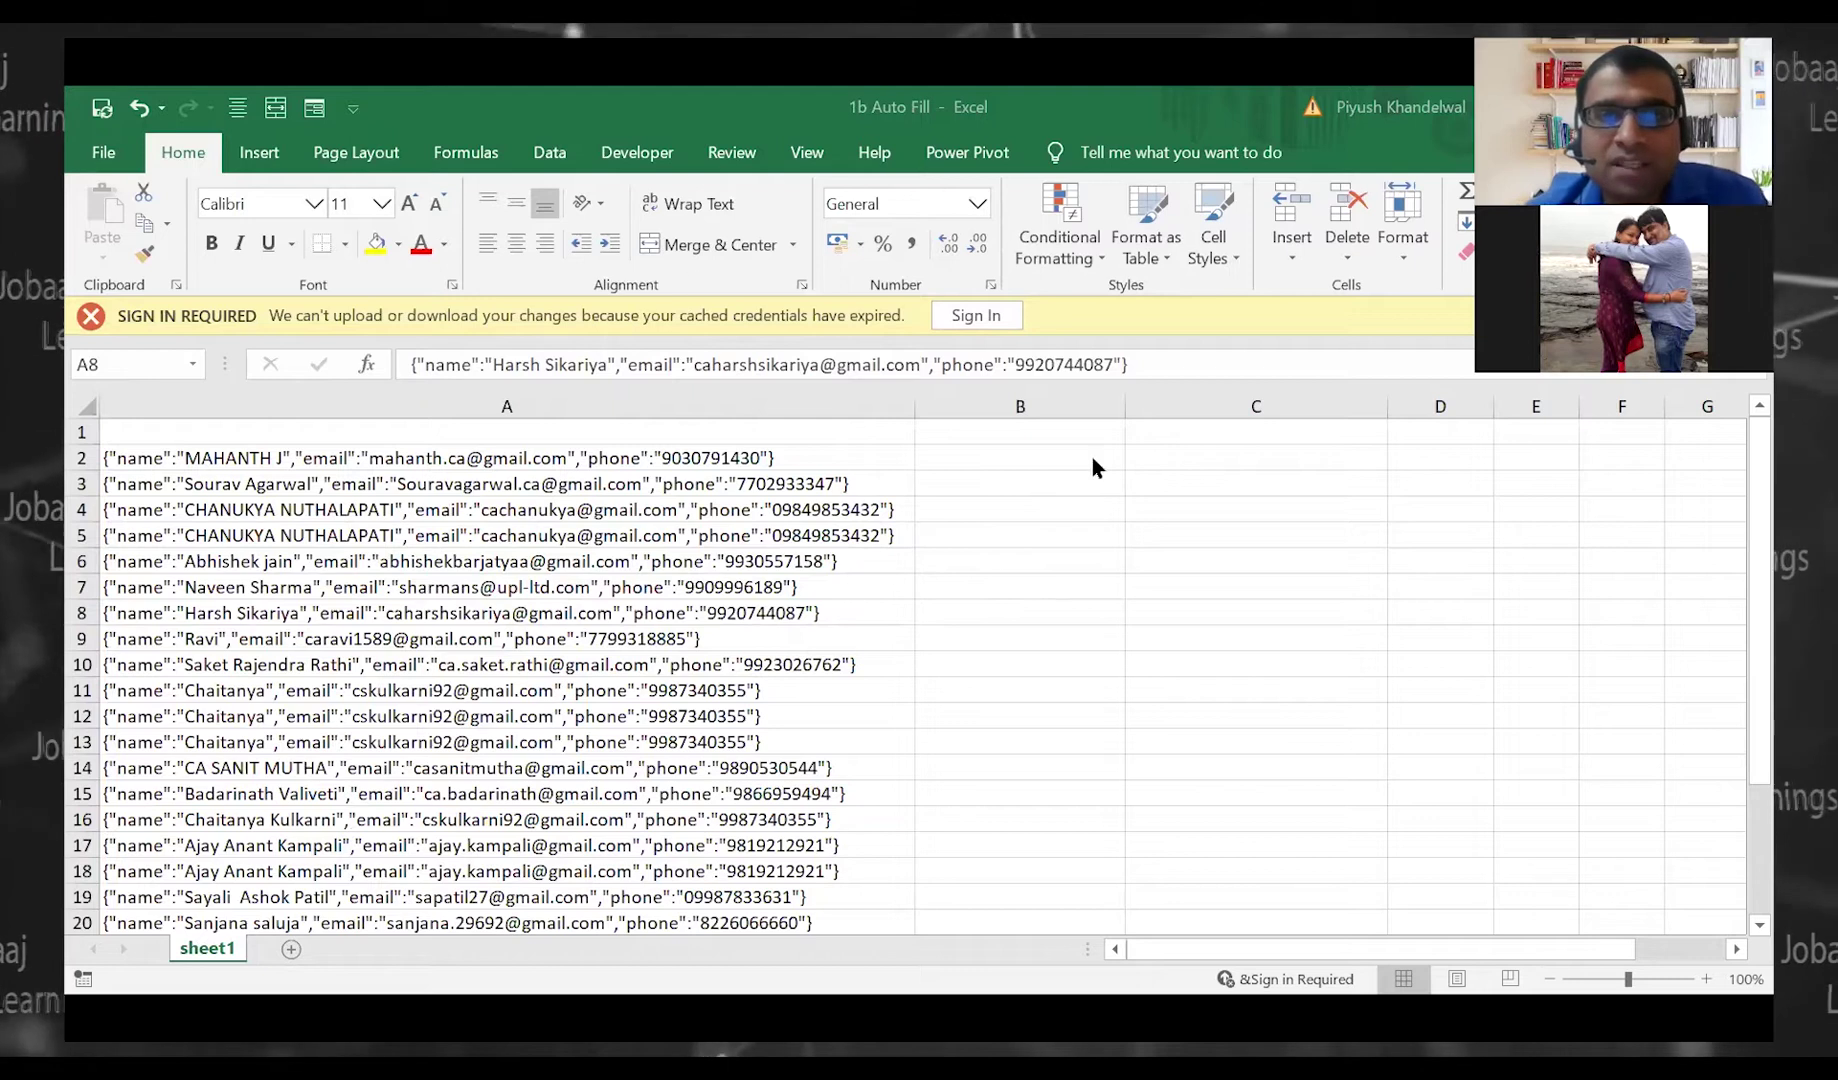
click(1062, 456)
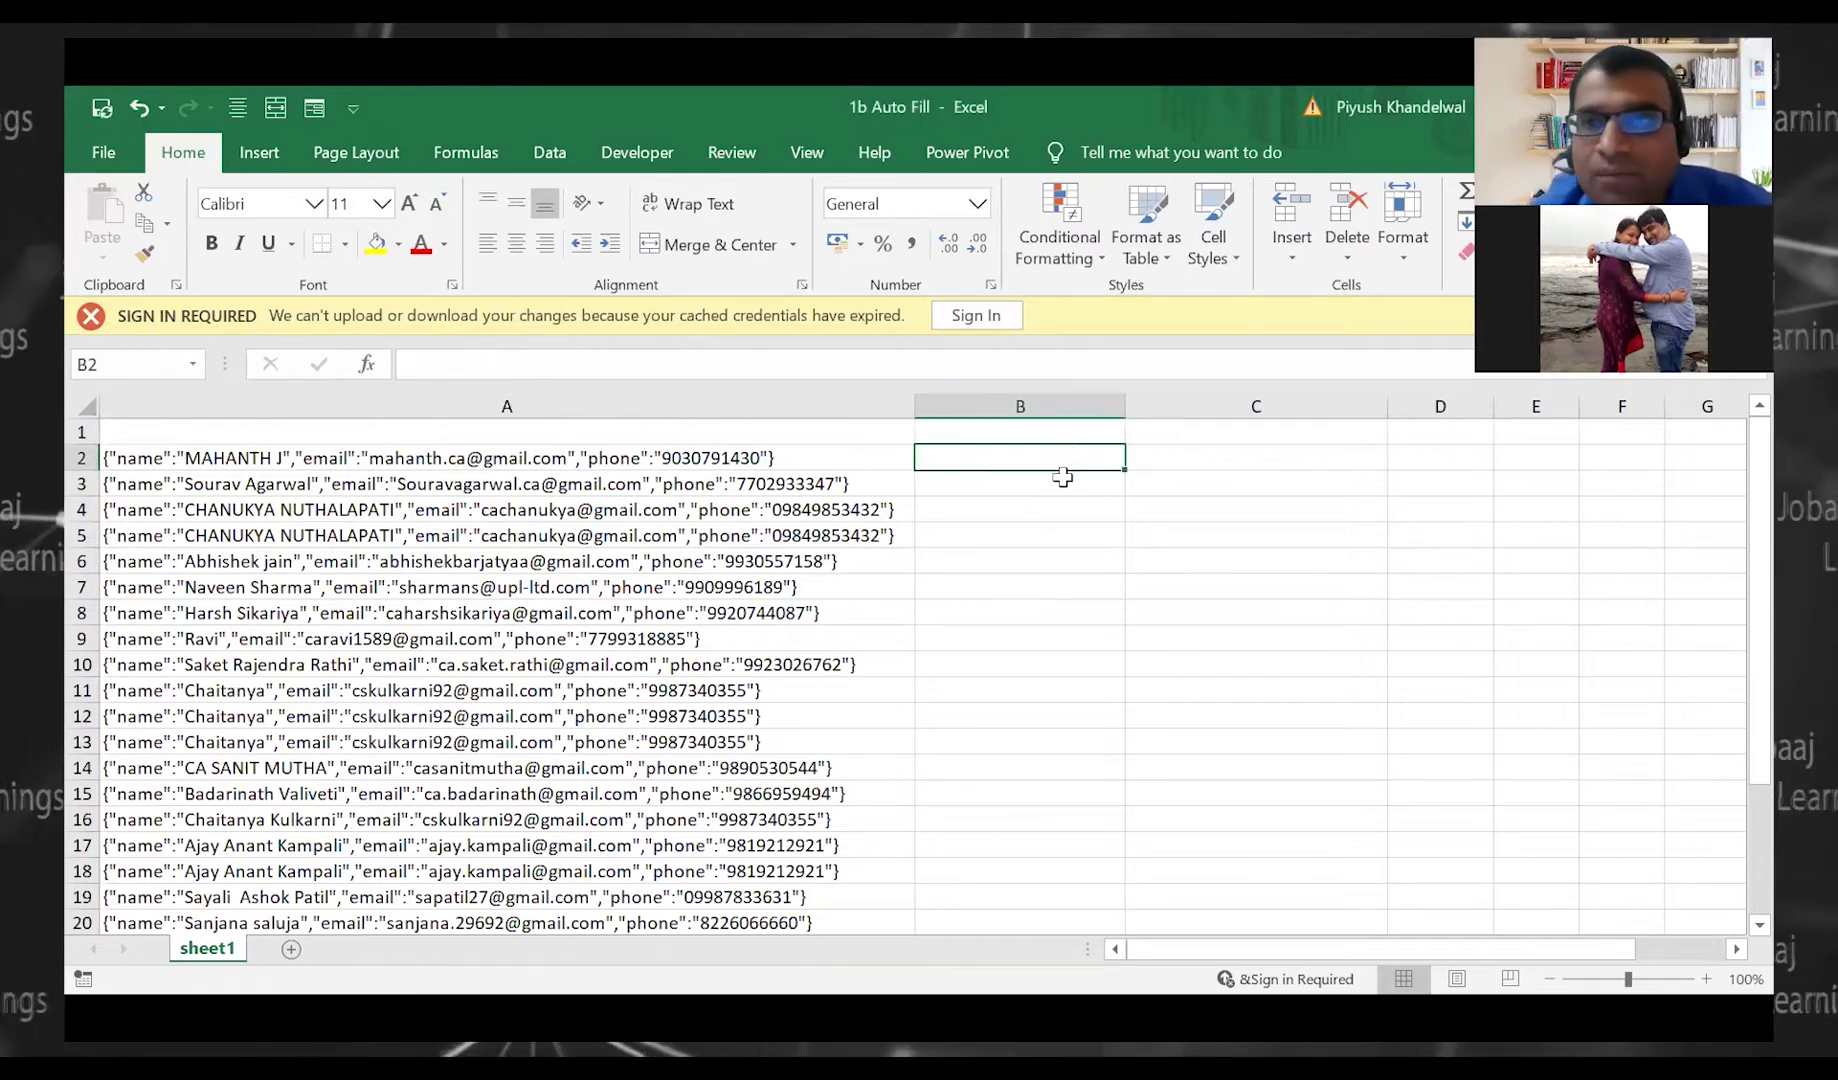
key(Left)
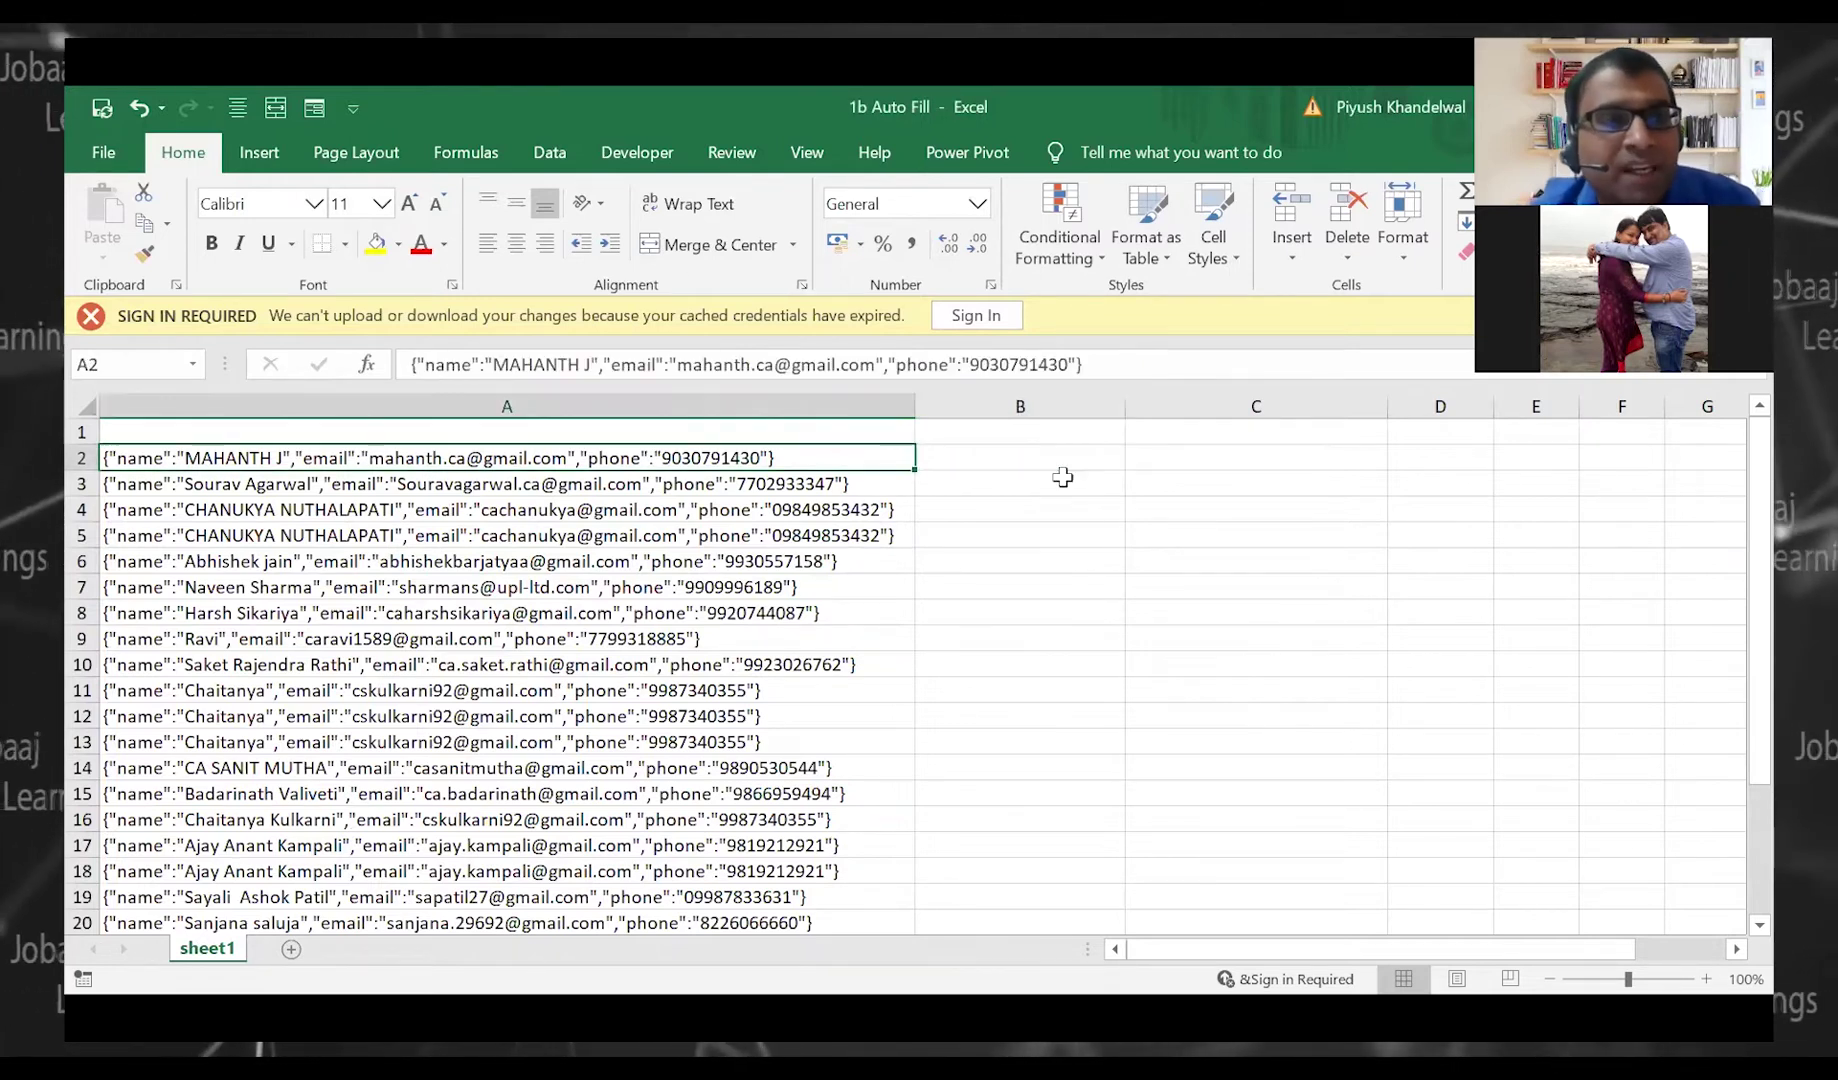
key(Right)
key(Left)
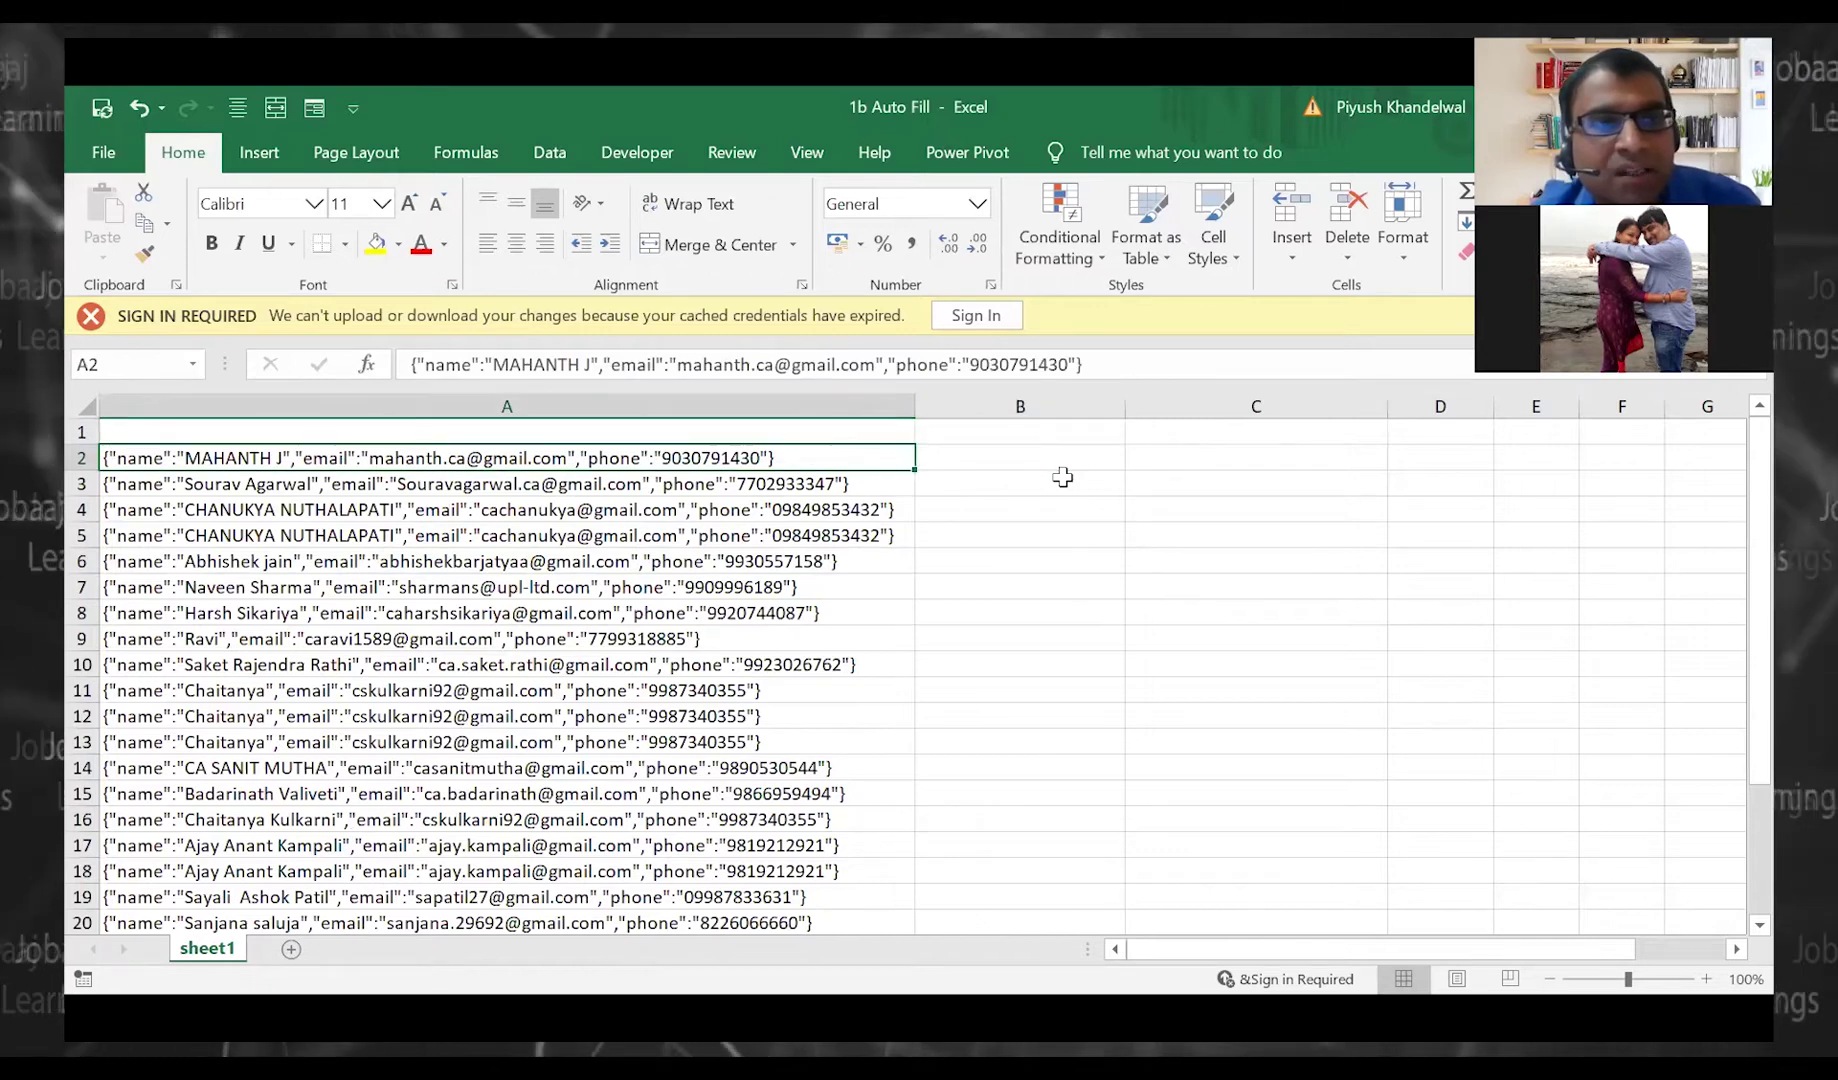
key(Right)
key(Left)
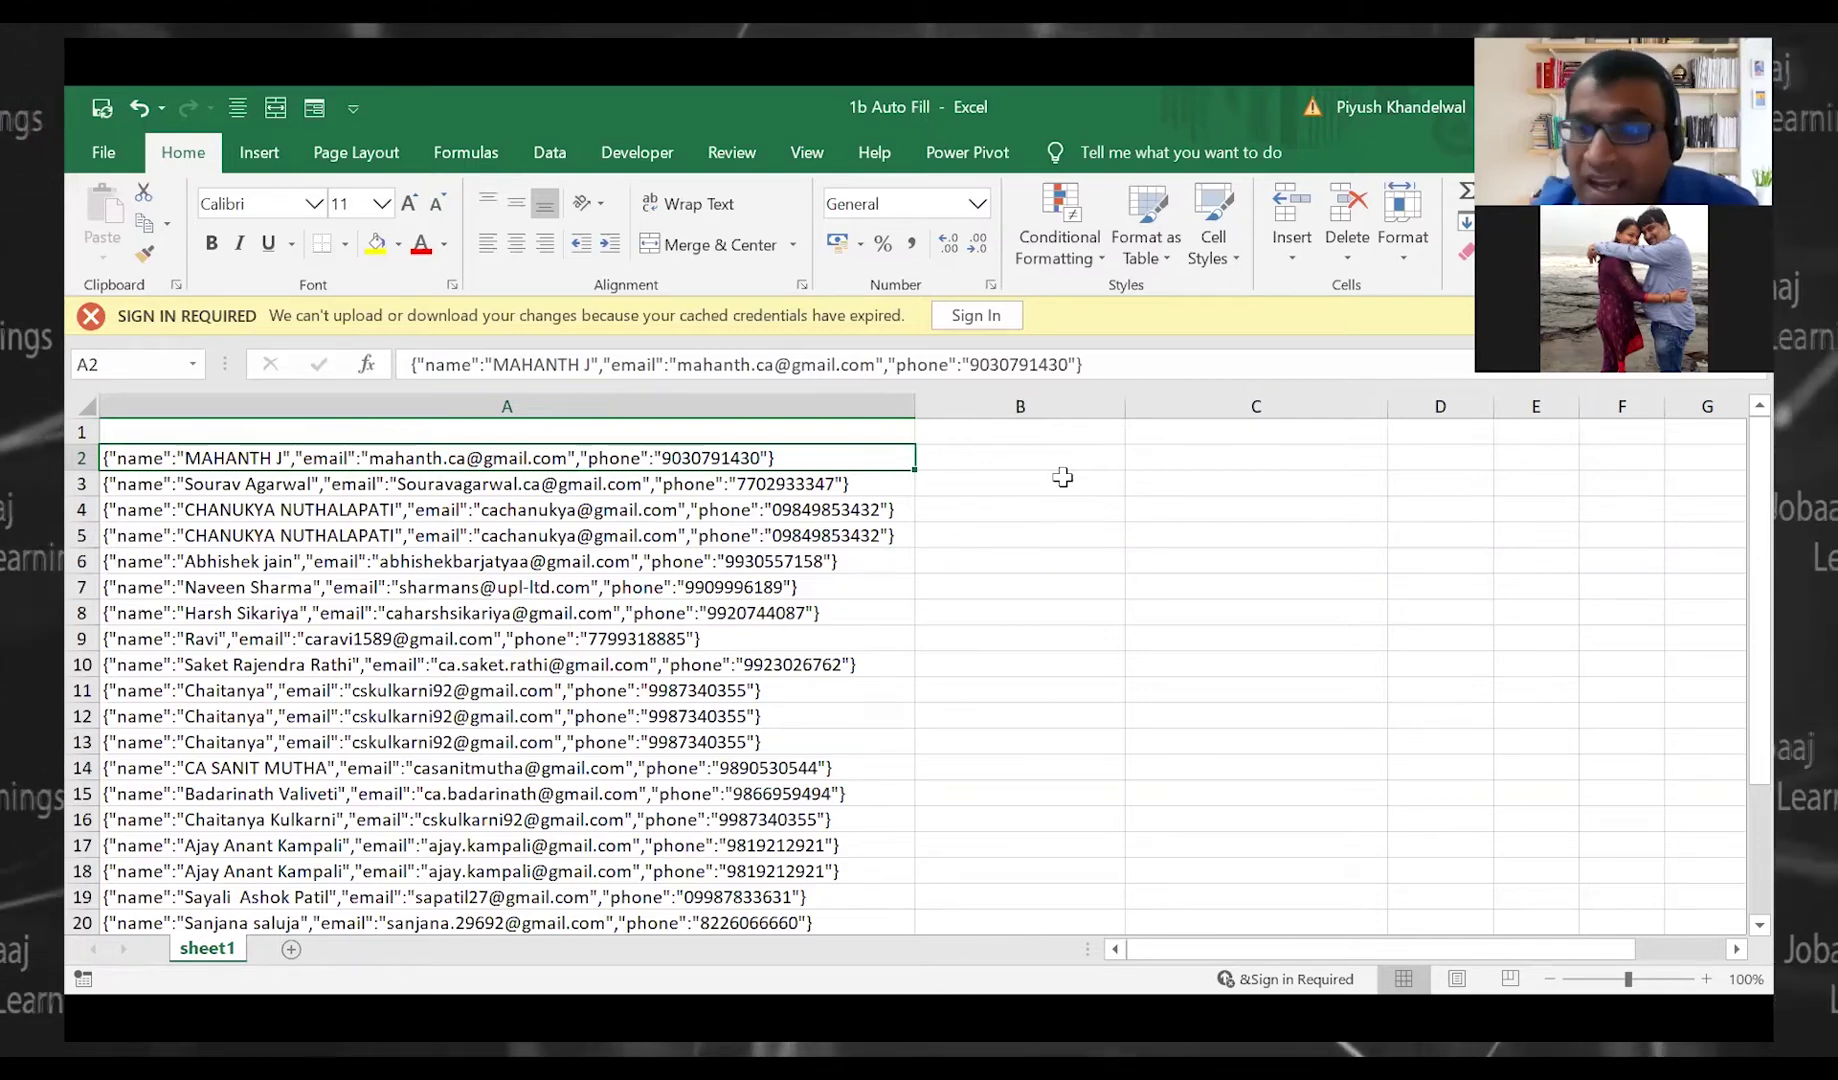
key(Right)
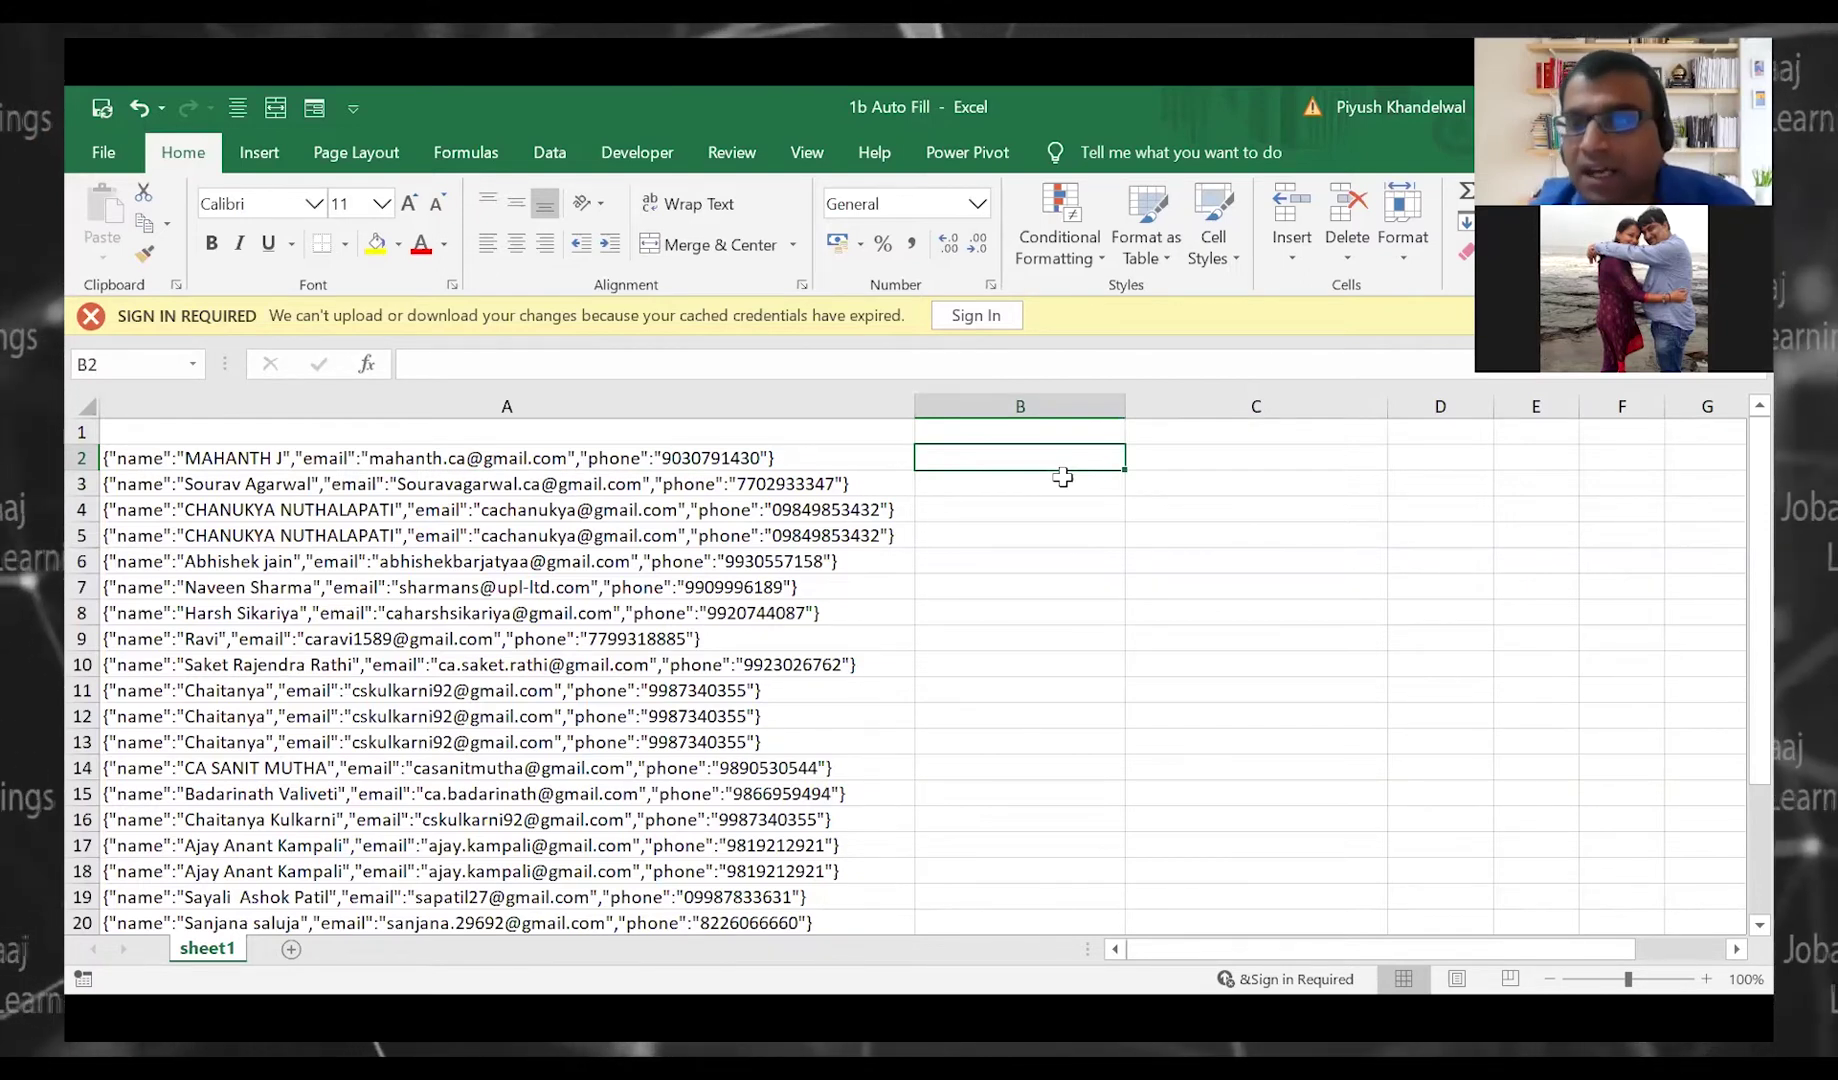
Enter the heading 'Name' in cell B1
key(Up)
text(Nma)
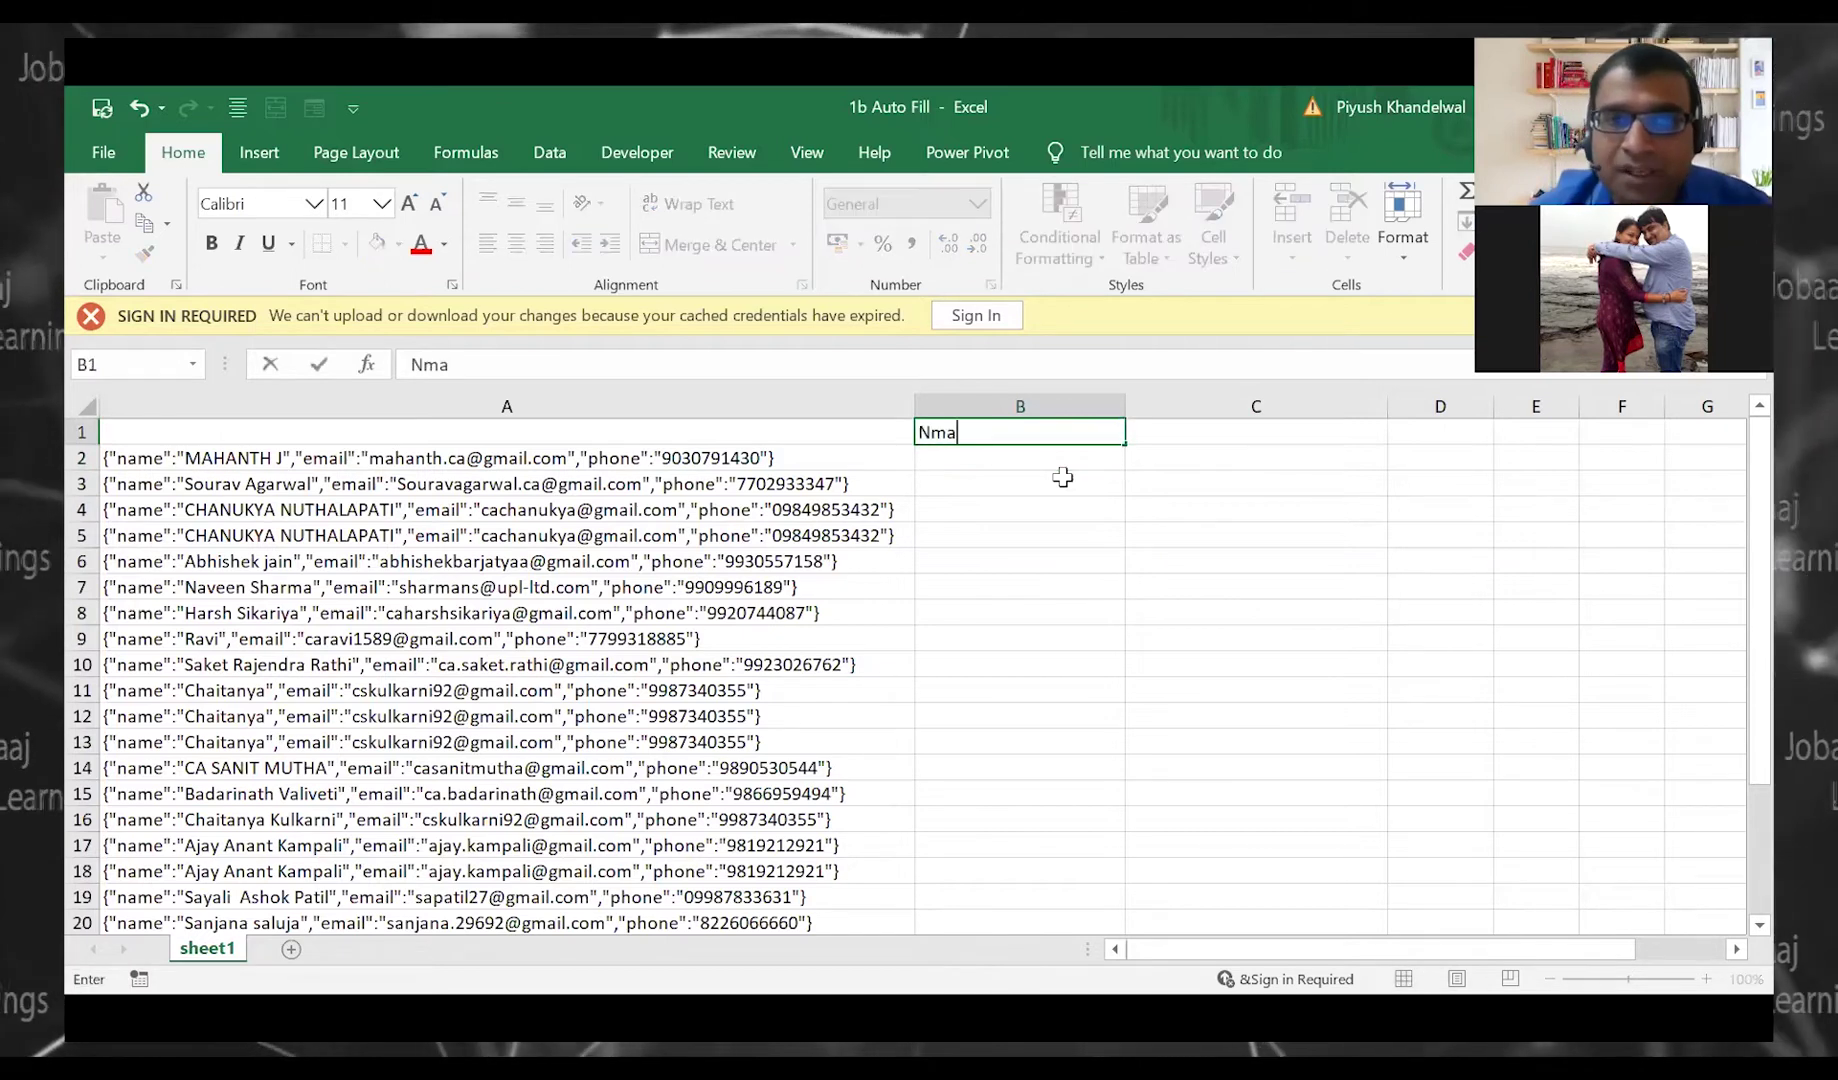
key(BackSpace)
key(BackSpace)
text(ame)
key(Return)
key(Up)
key(Right)
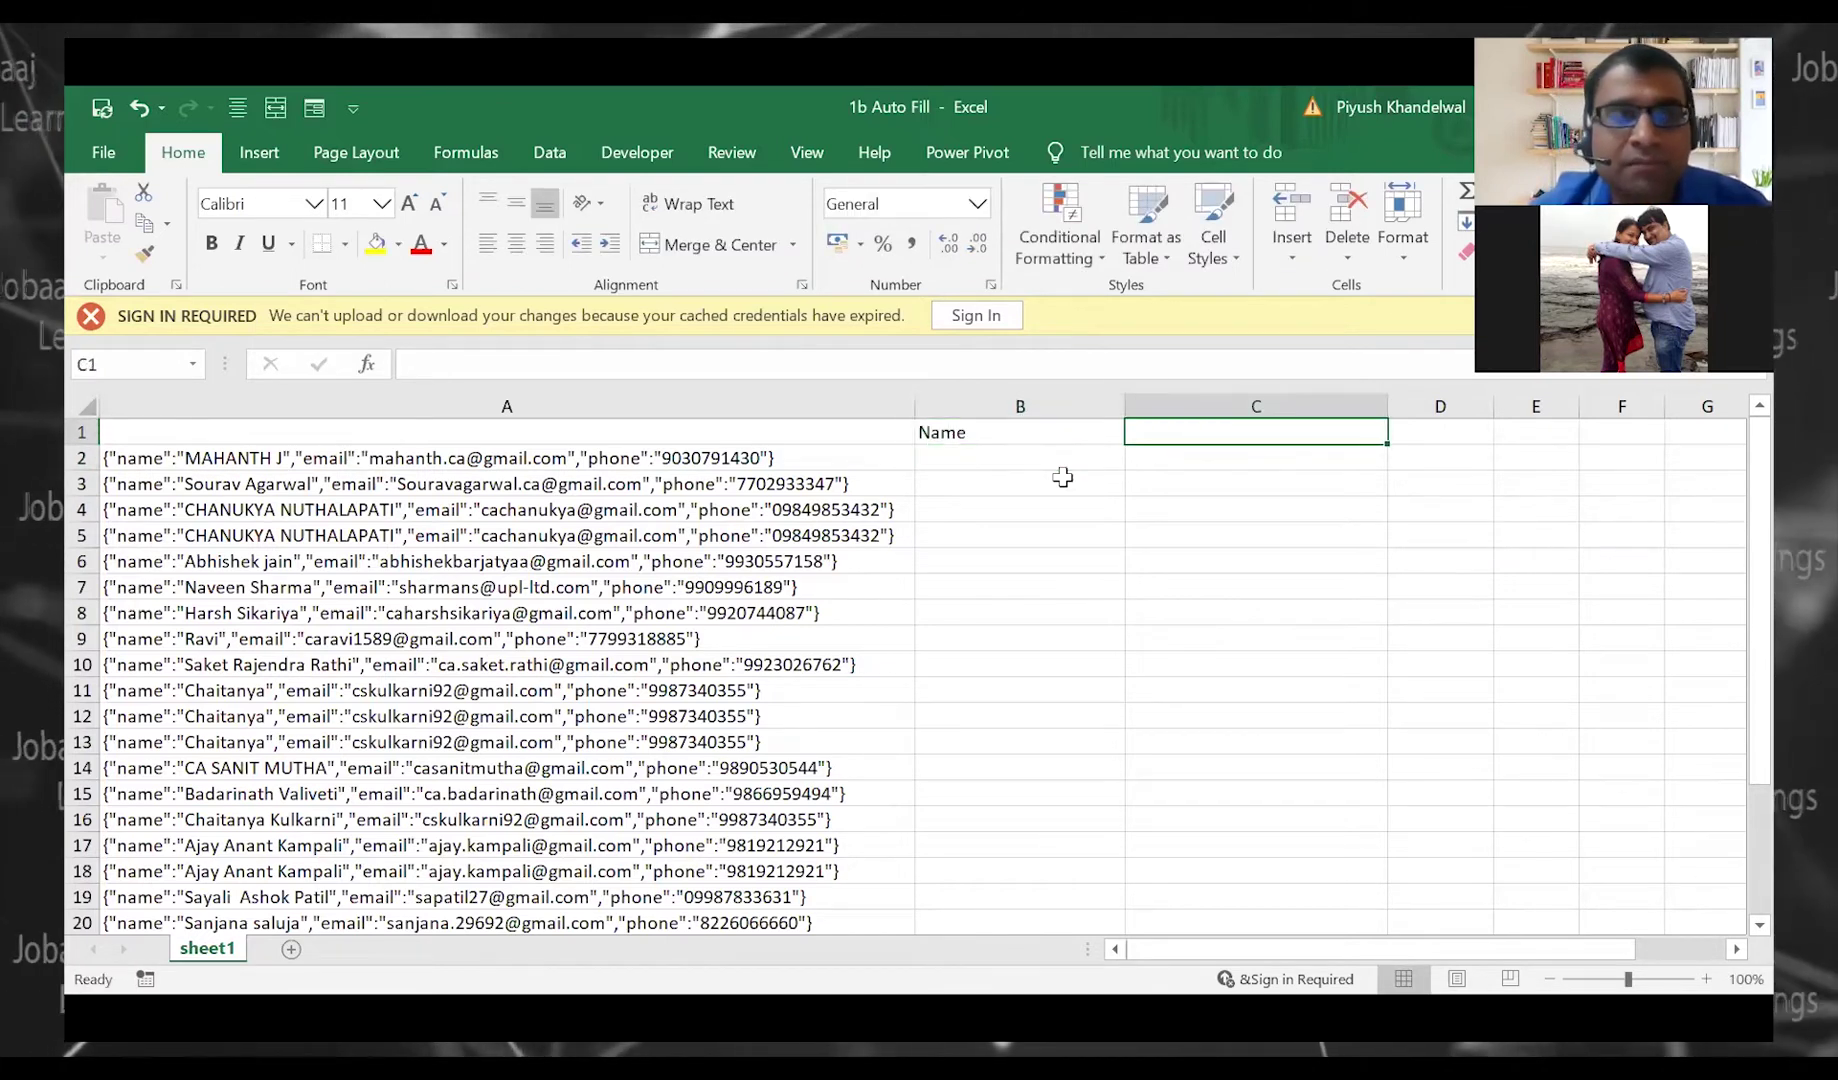
Add the 'Email' heading in C1 and the 'Mobile' heading in D1
text(Eman)
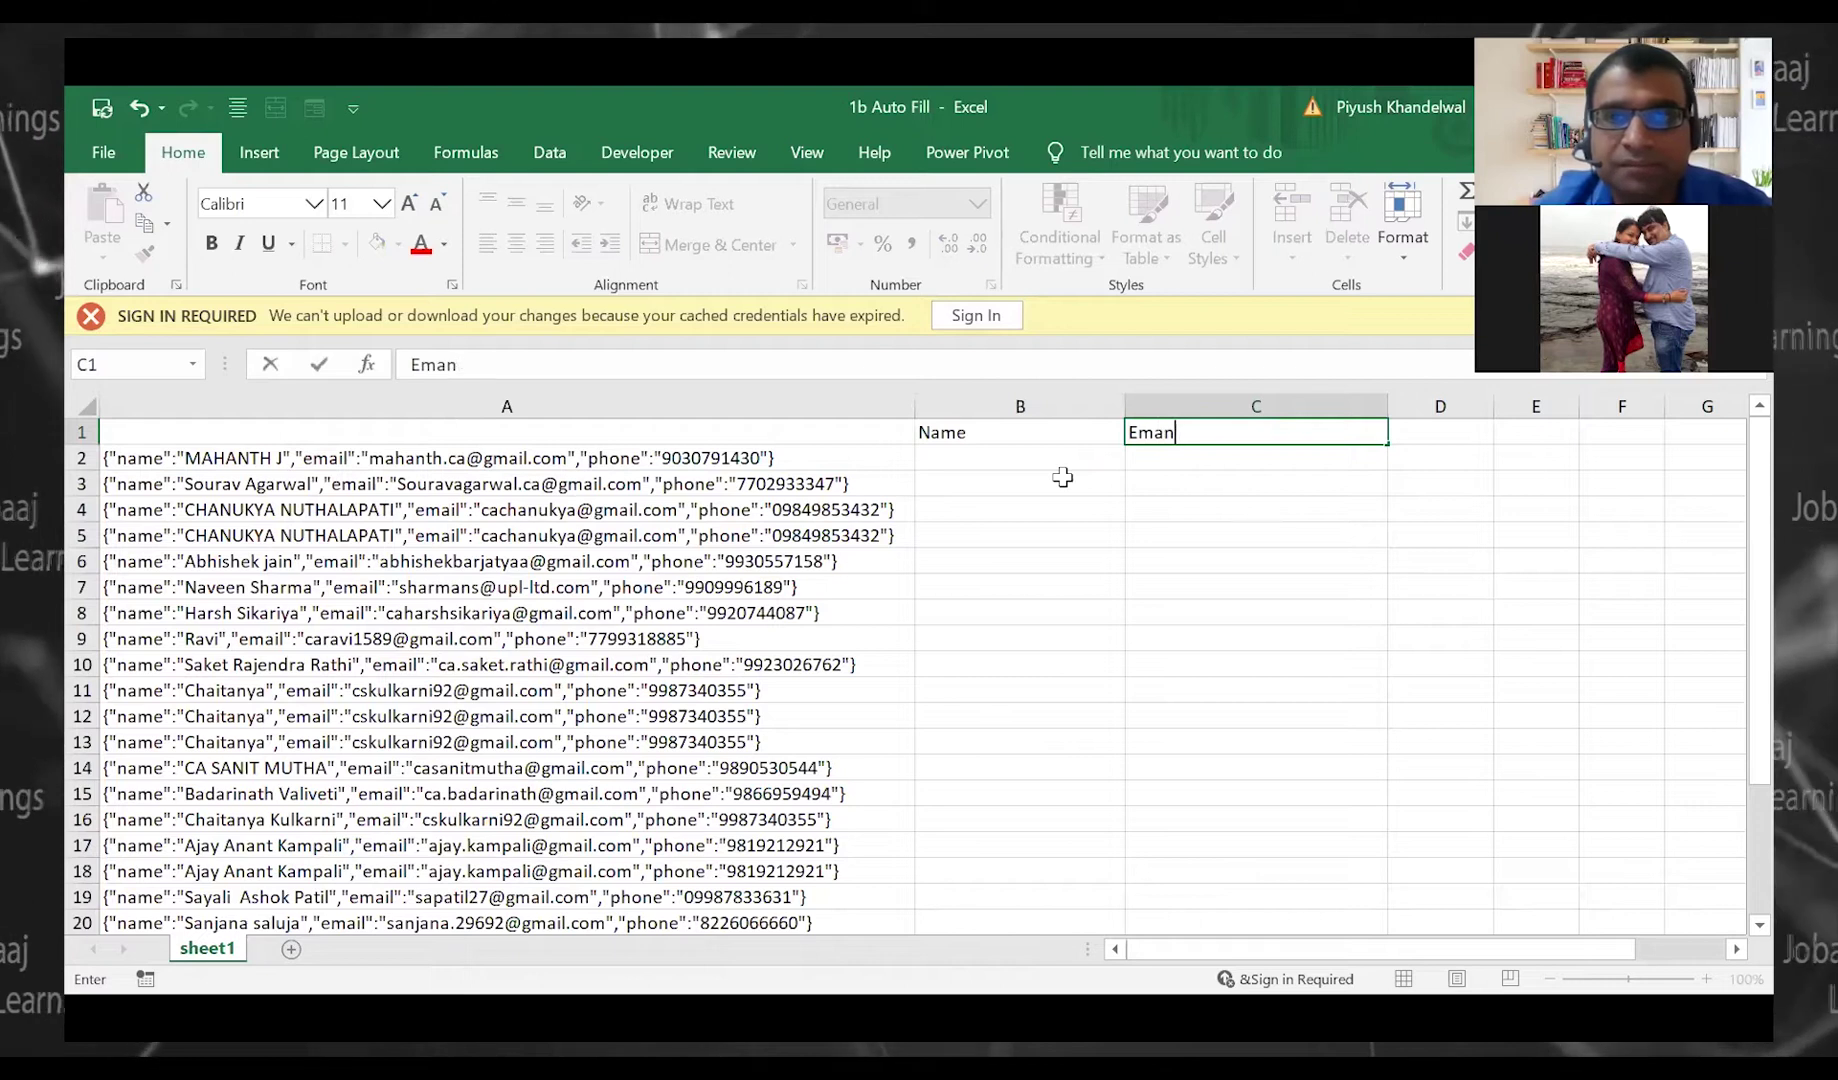
text(il)
key(Page_Down)
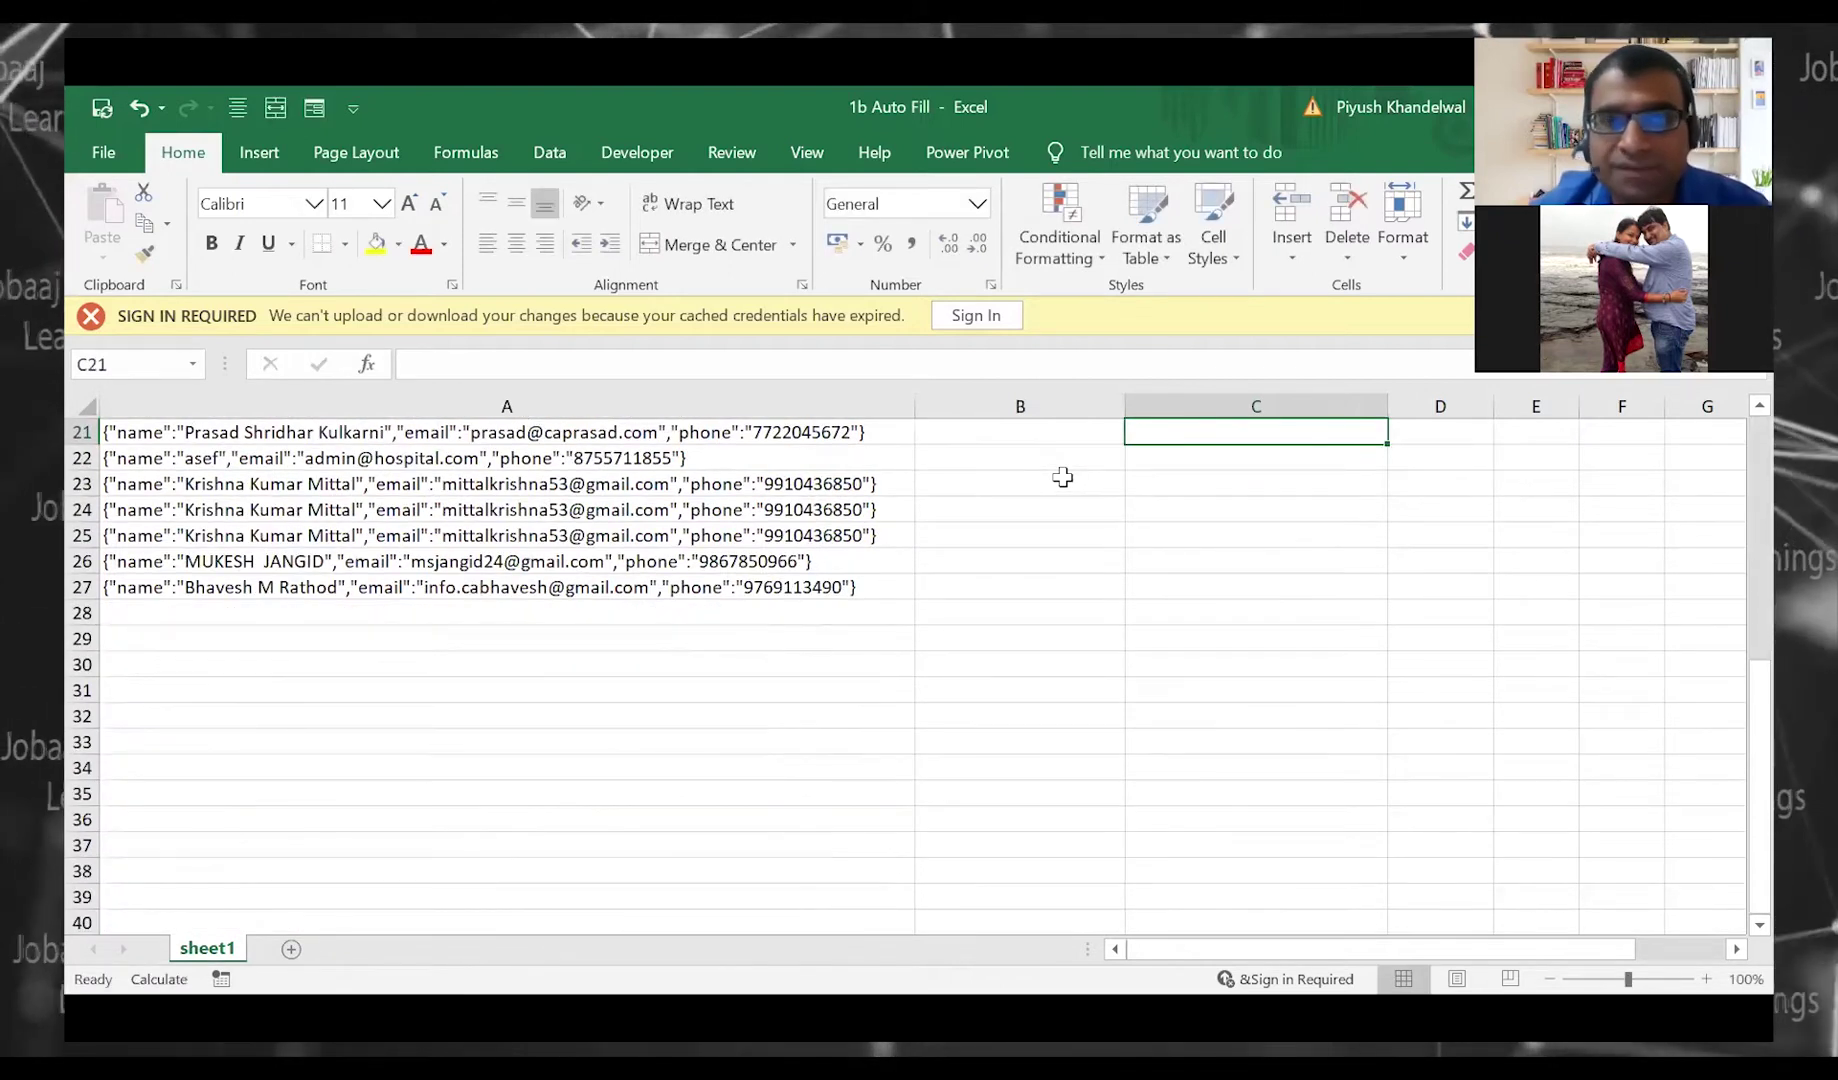
key(Page_Up)
key(Right)
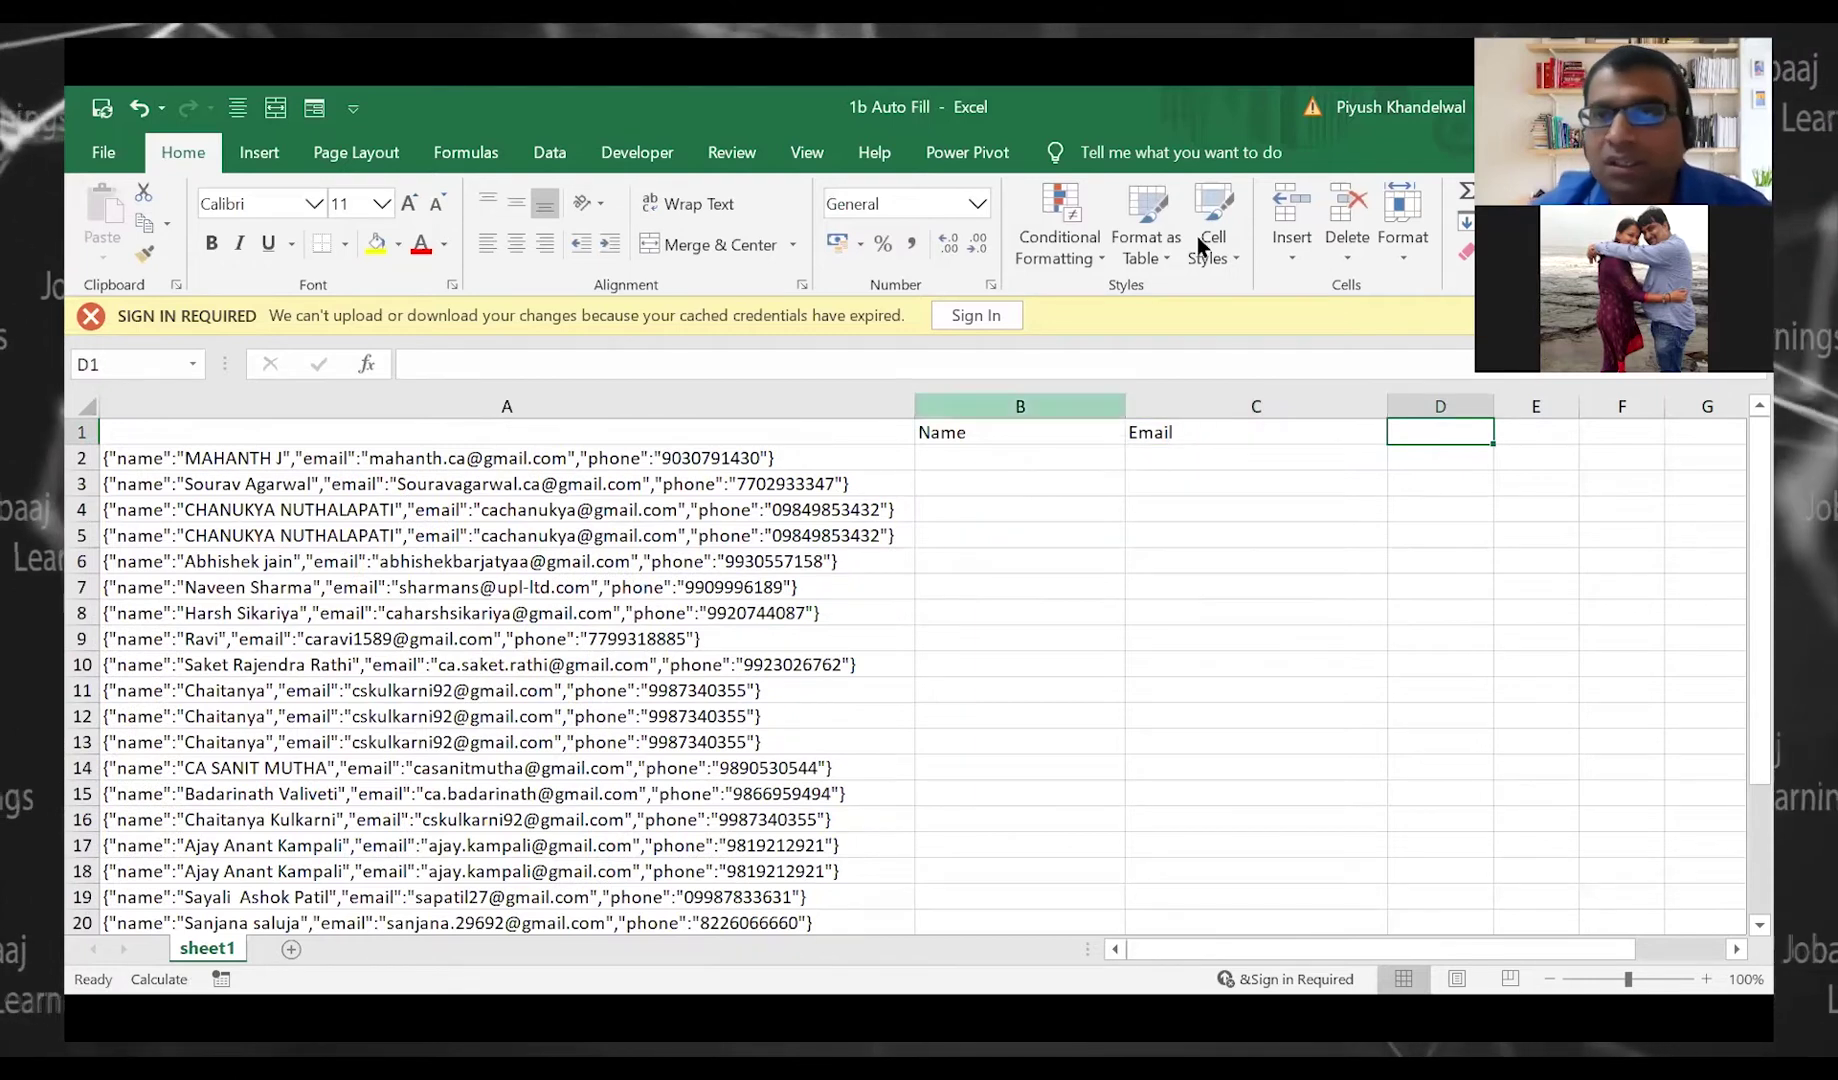
key(alt+Tab)
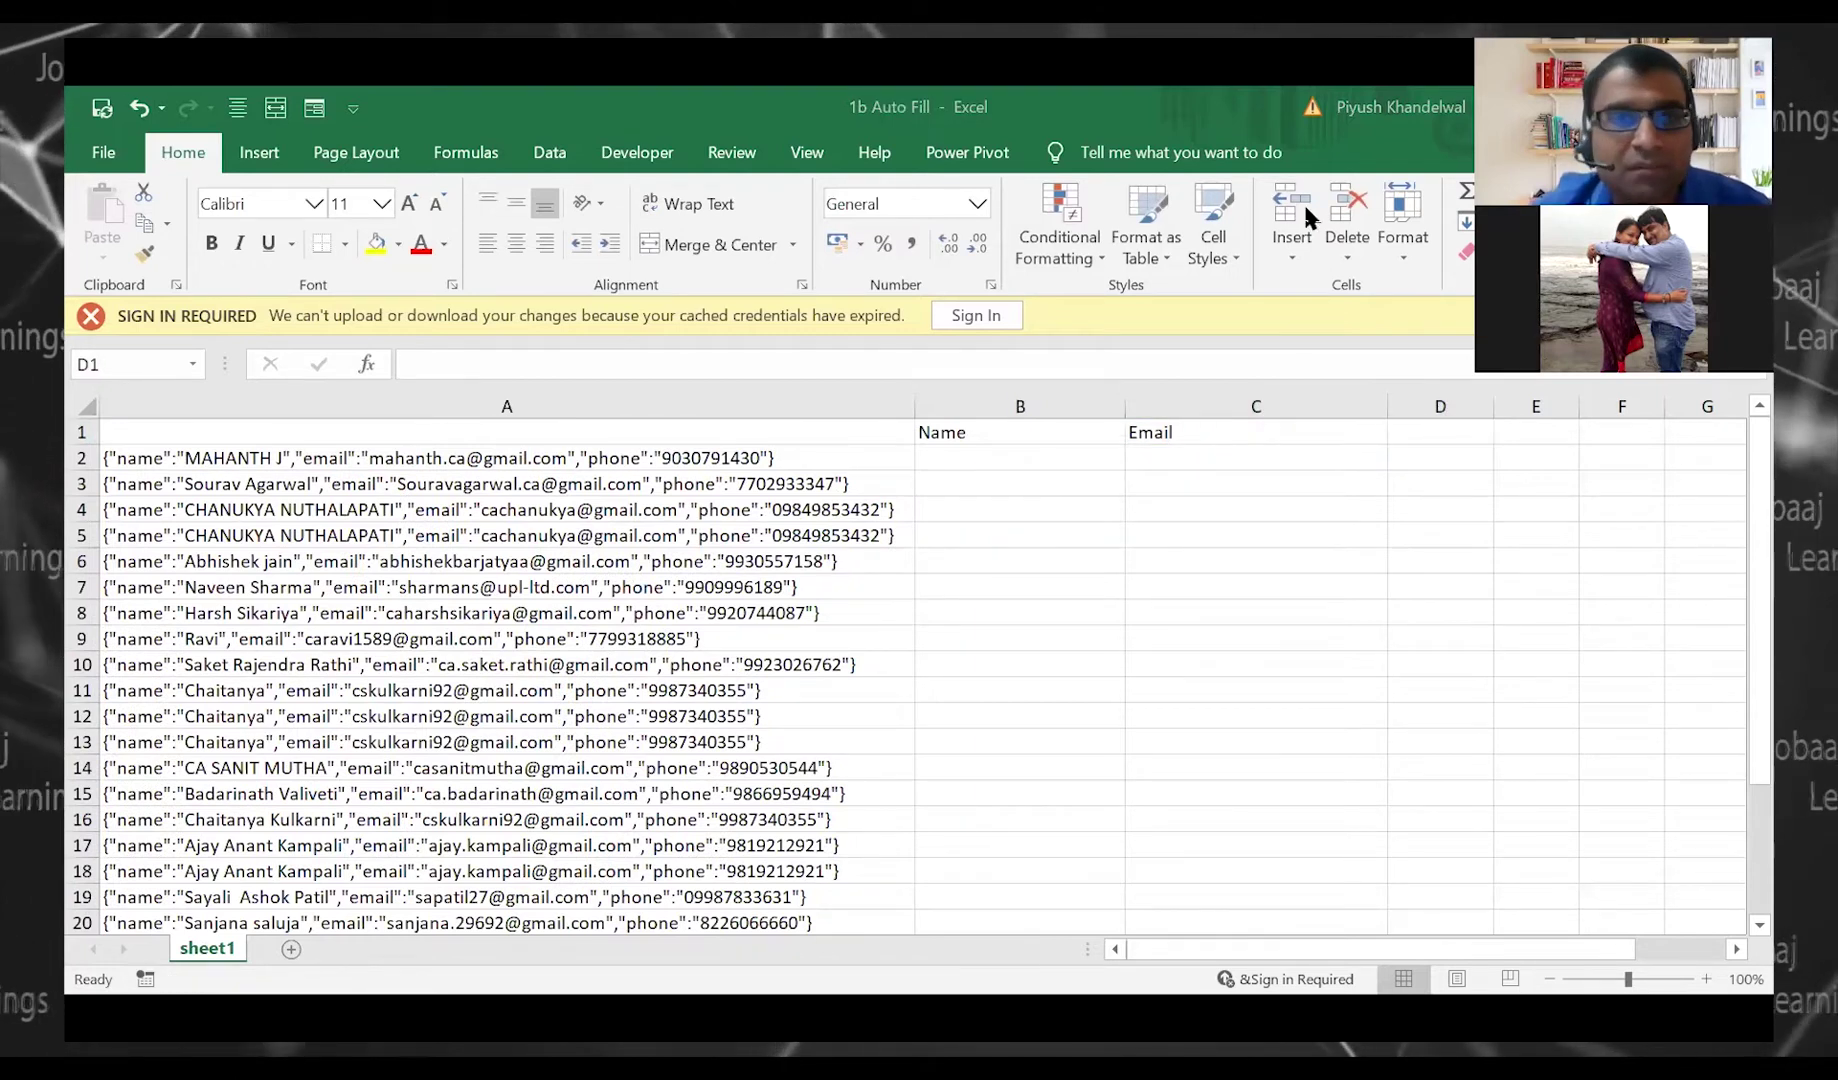
click(1396, 434)
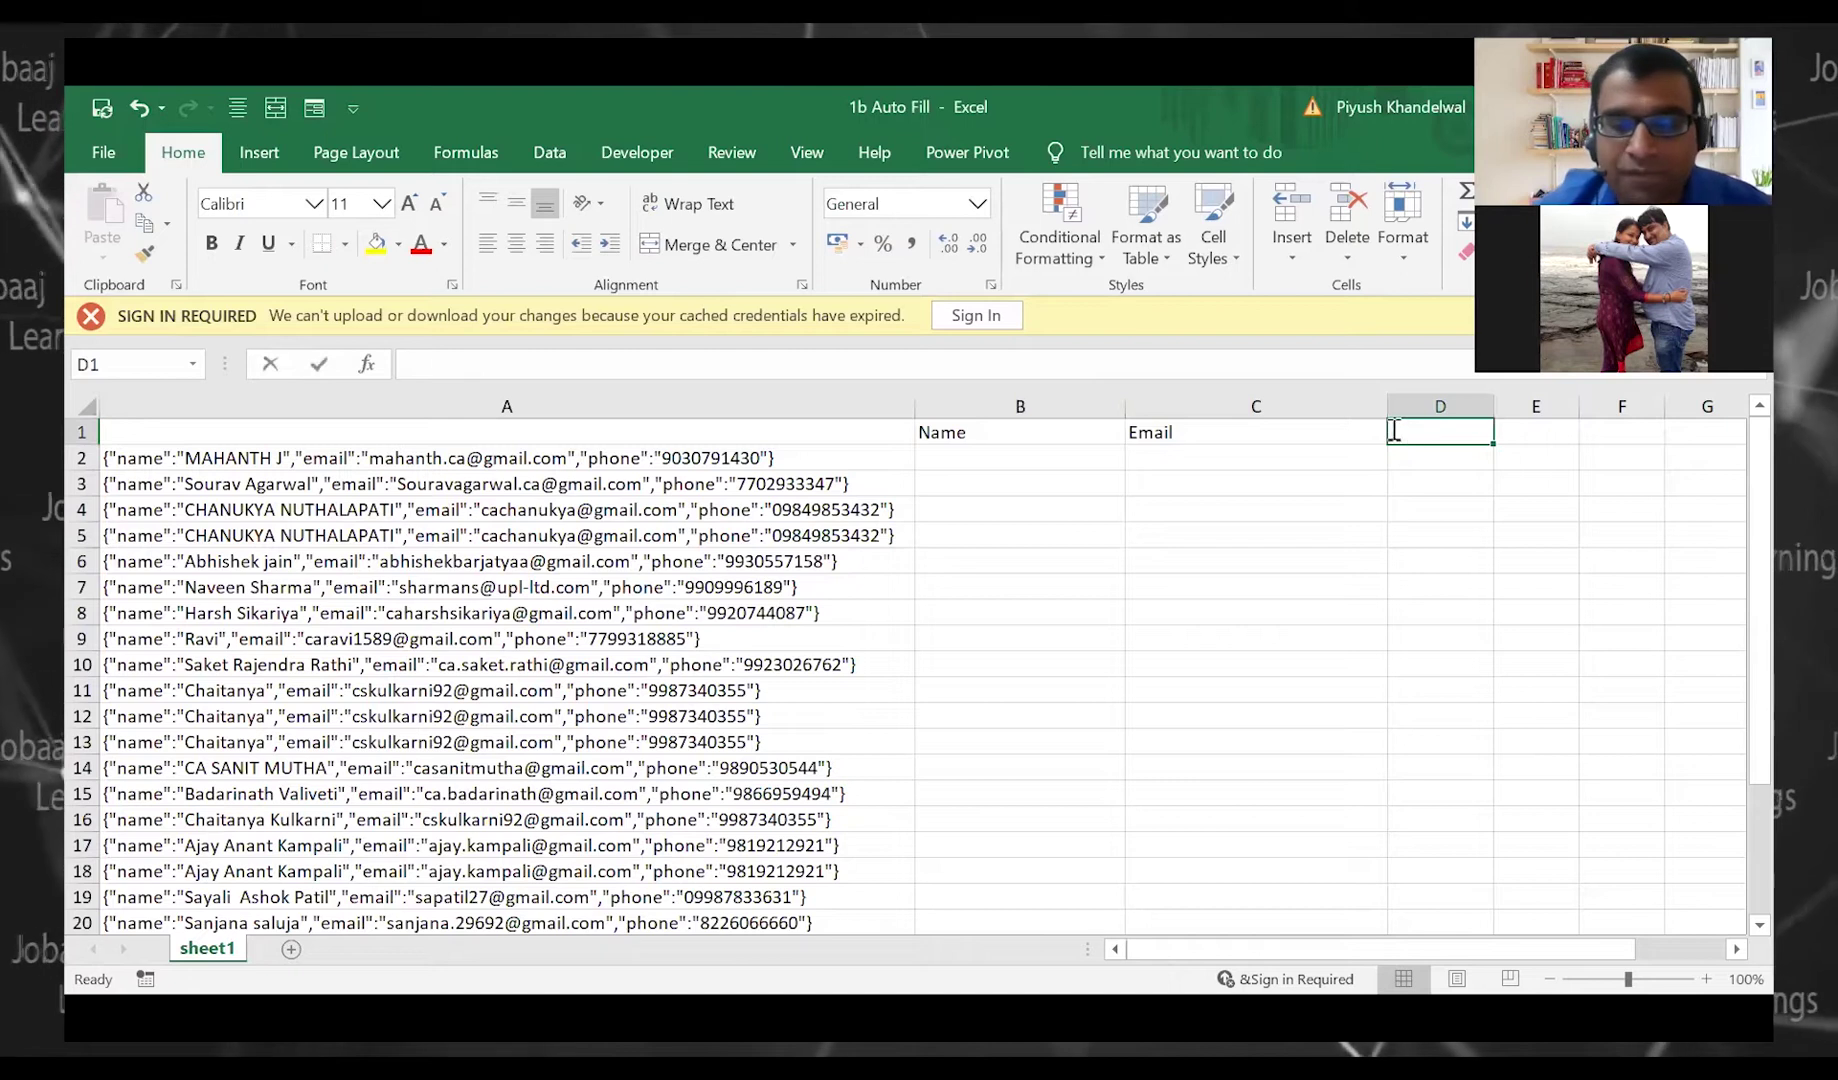
text(Mobile)
key(Return)
key(Left)
key(Left)
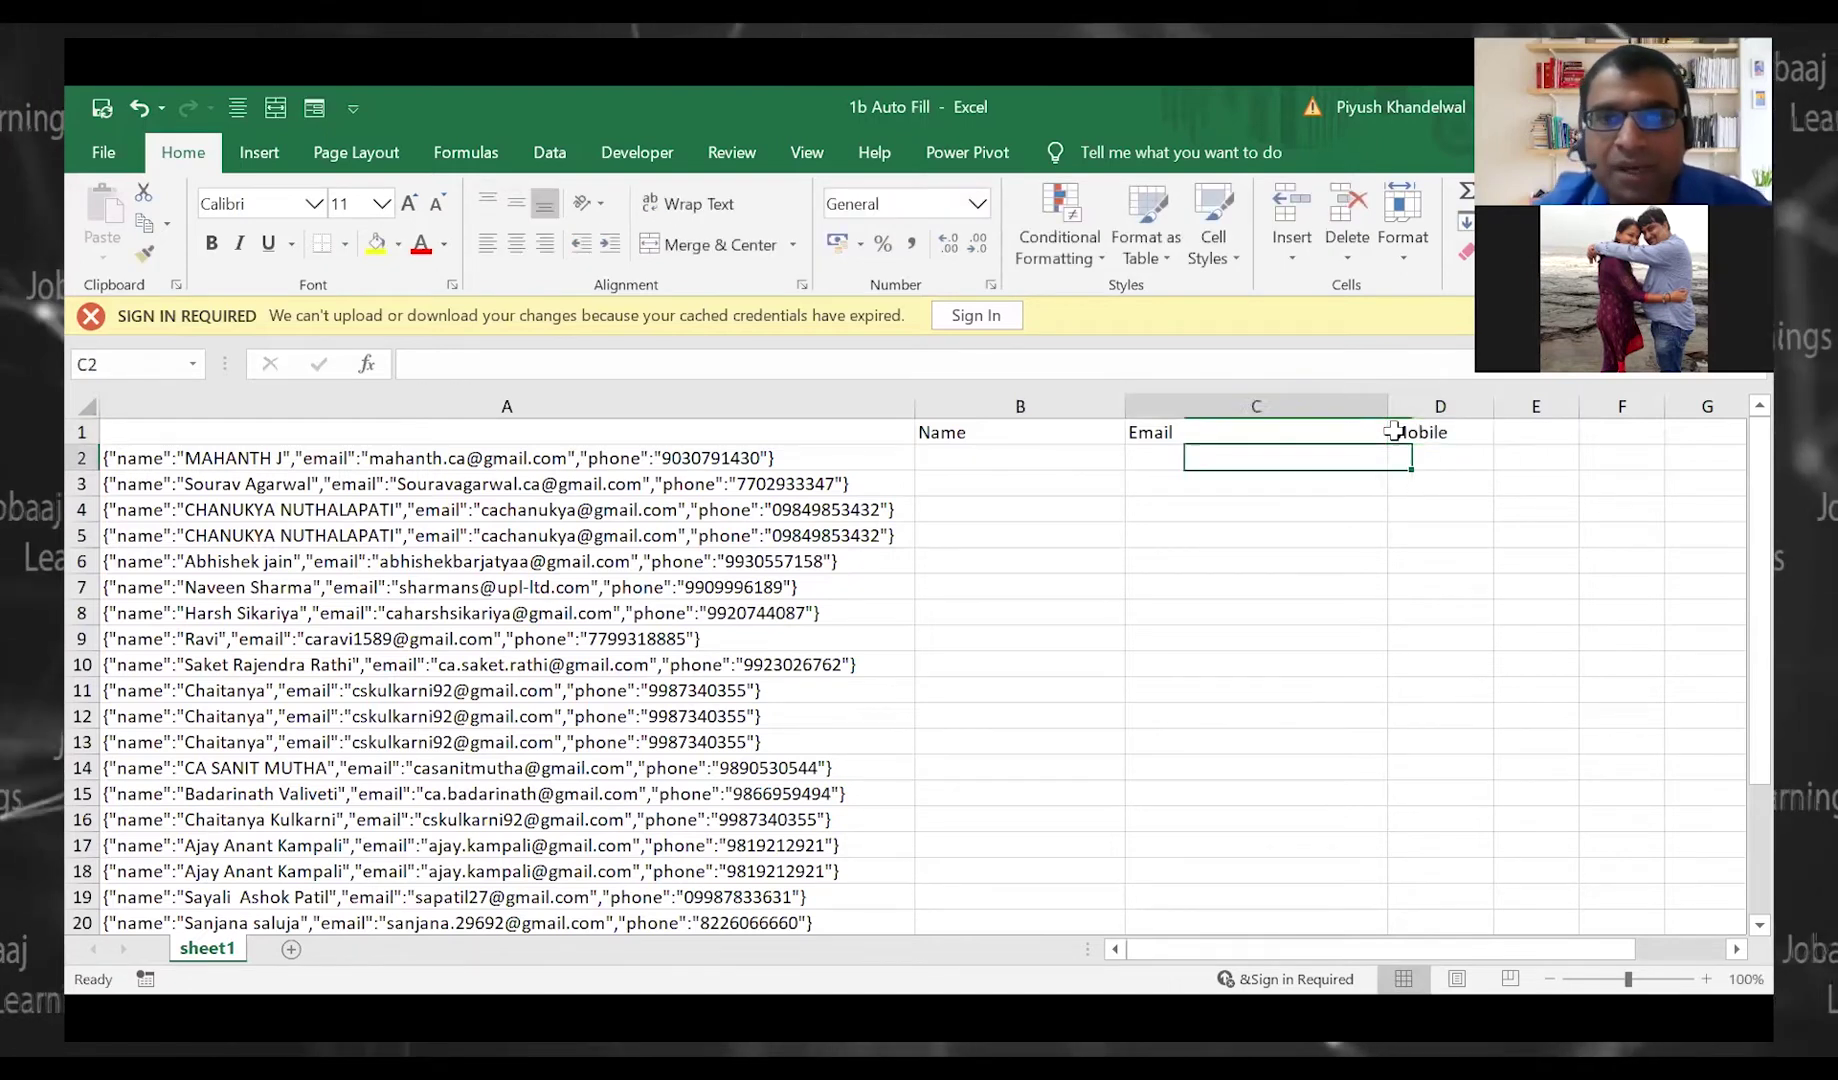
Enter the first contact's name in B2 and Flash Fill names down column B
text(Mahanth J)
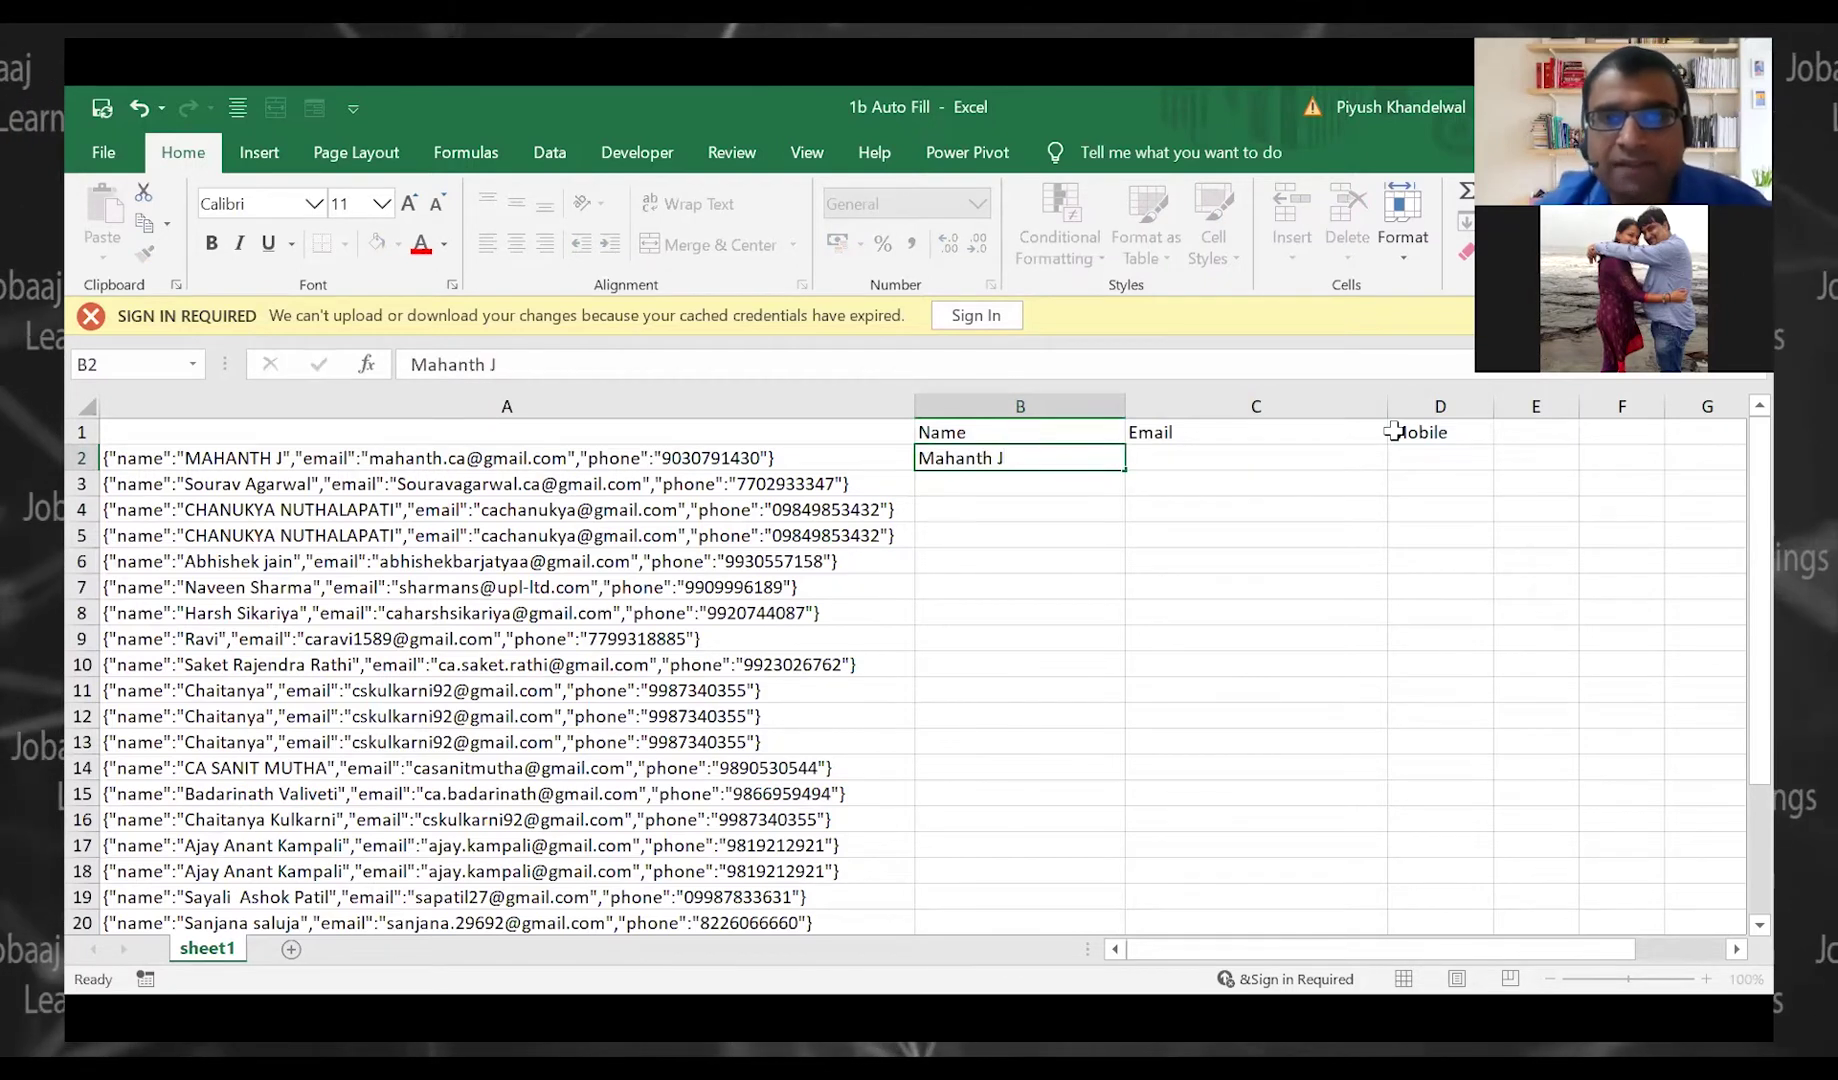
key(Return)
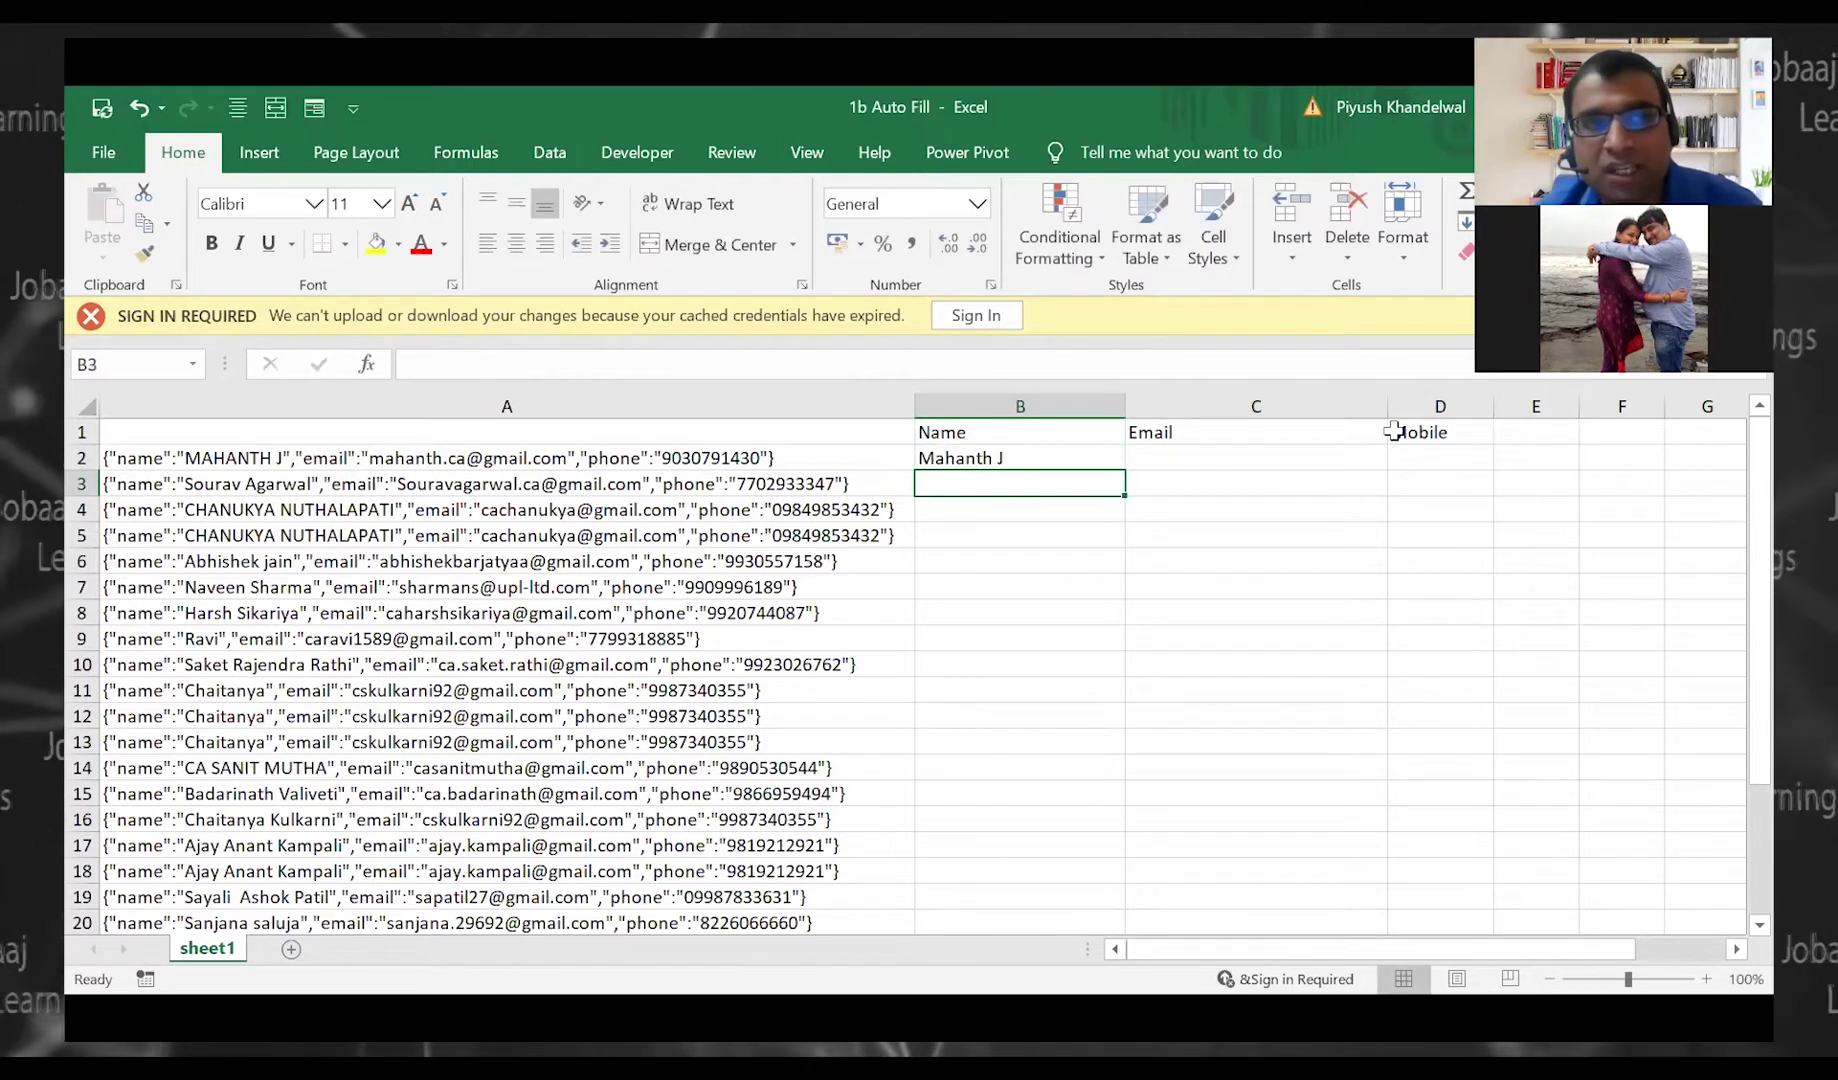
key(Left)
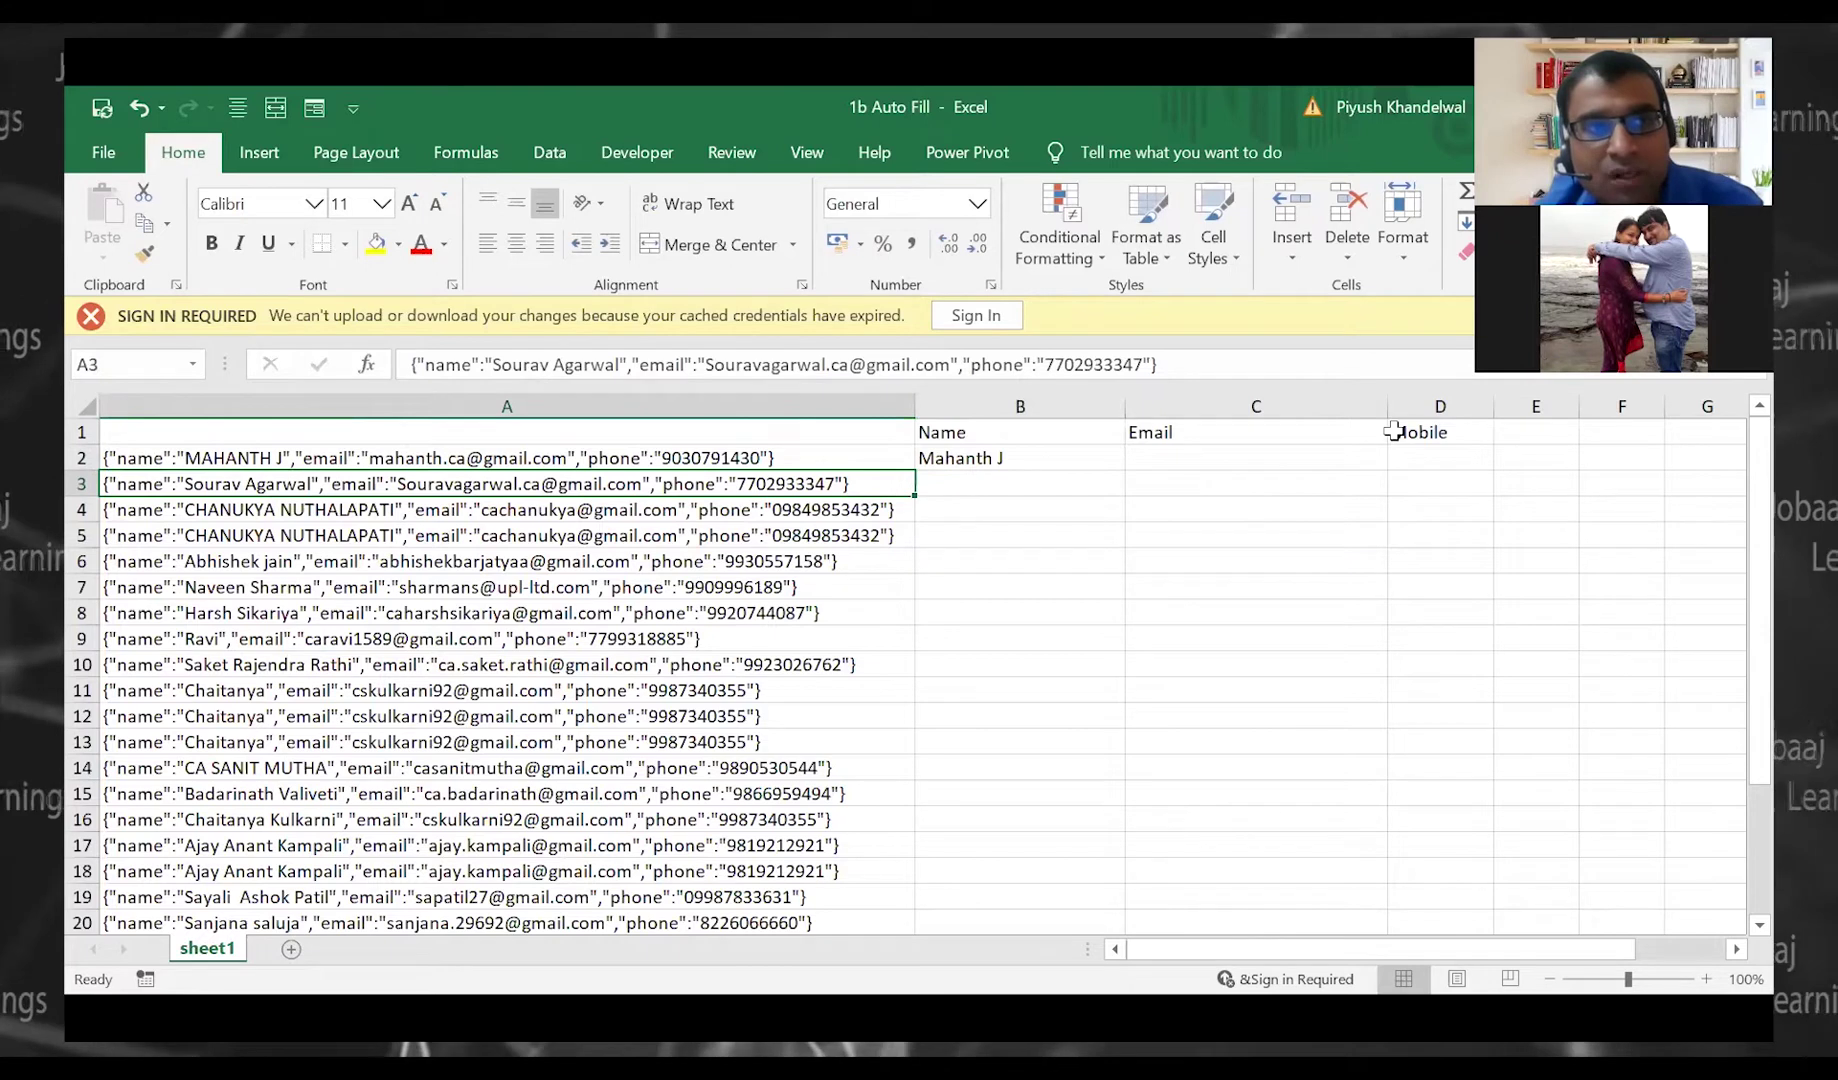
key(Down)
key(Down)
key(Down)
key(Down)
key(Down)
key(Down)
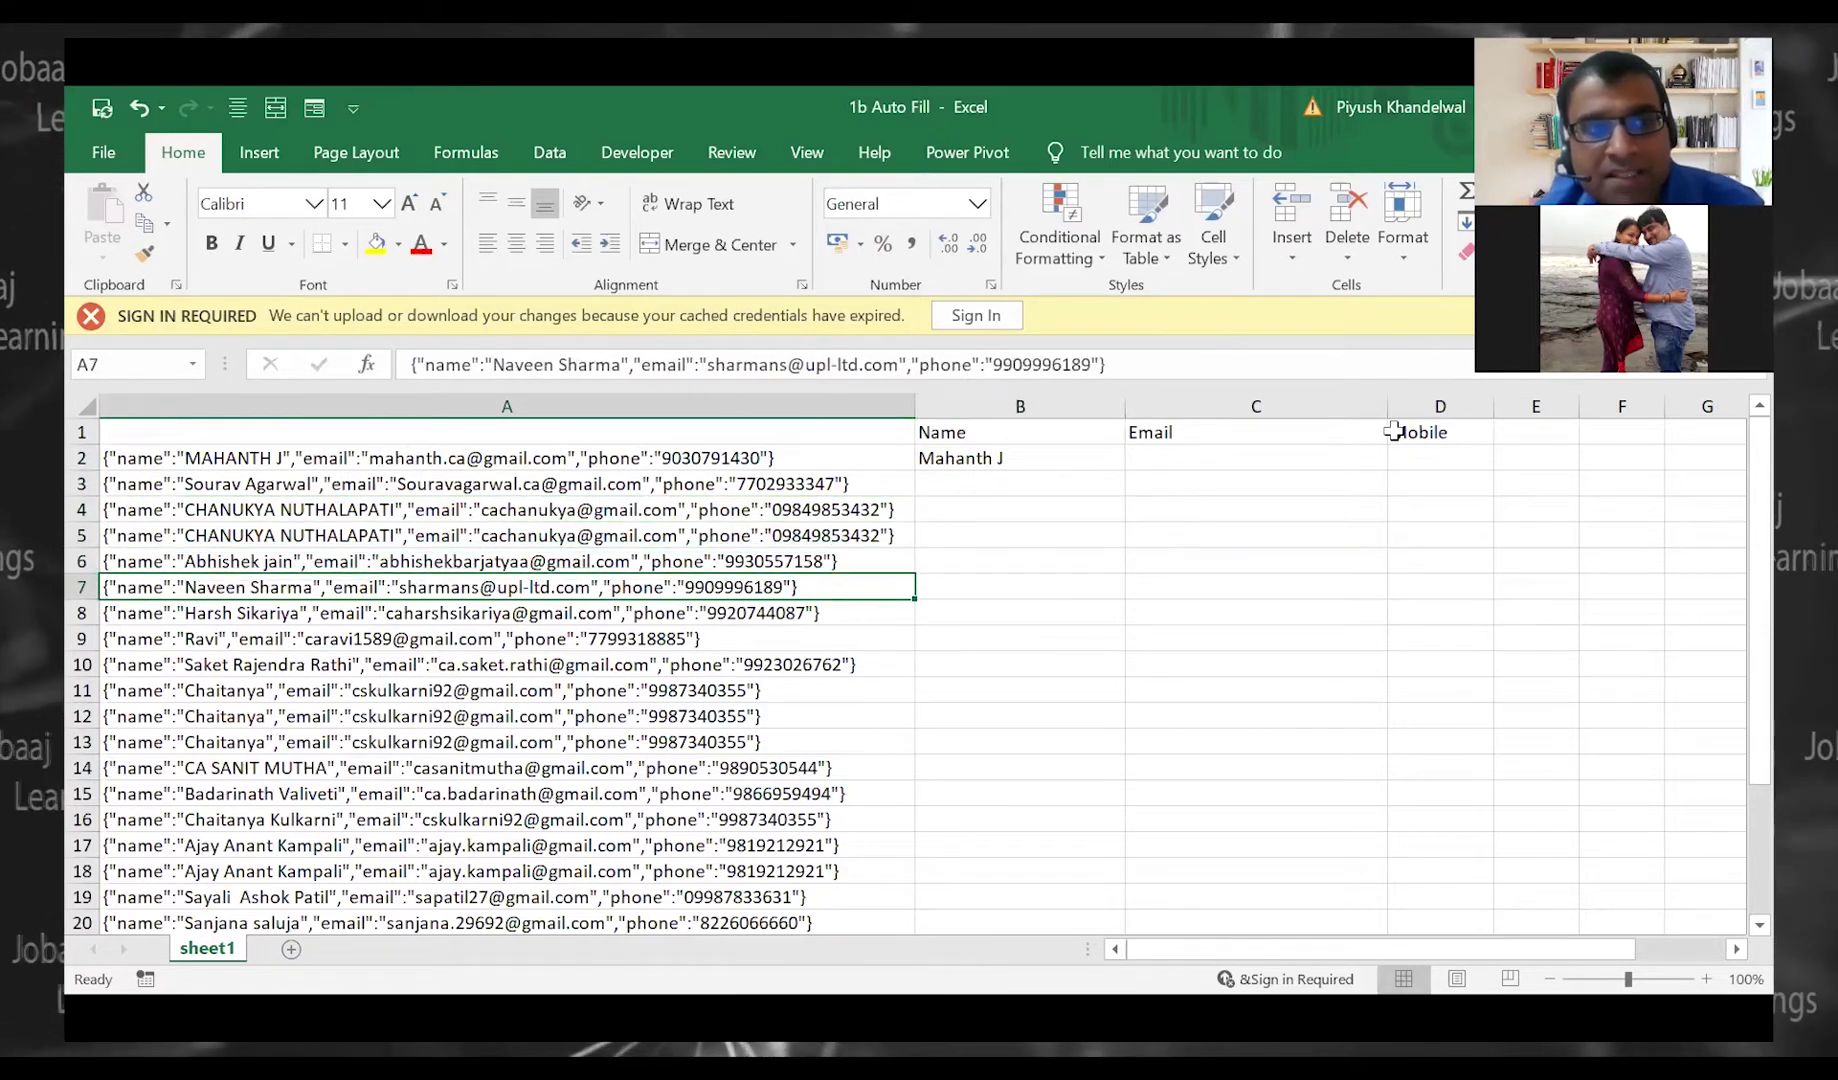
key(Up)
key(Up)
key(Up)
key(Up)
key(Up)
key(Up)
key(Right)
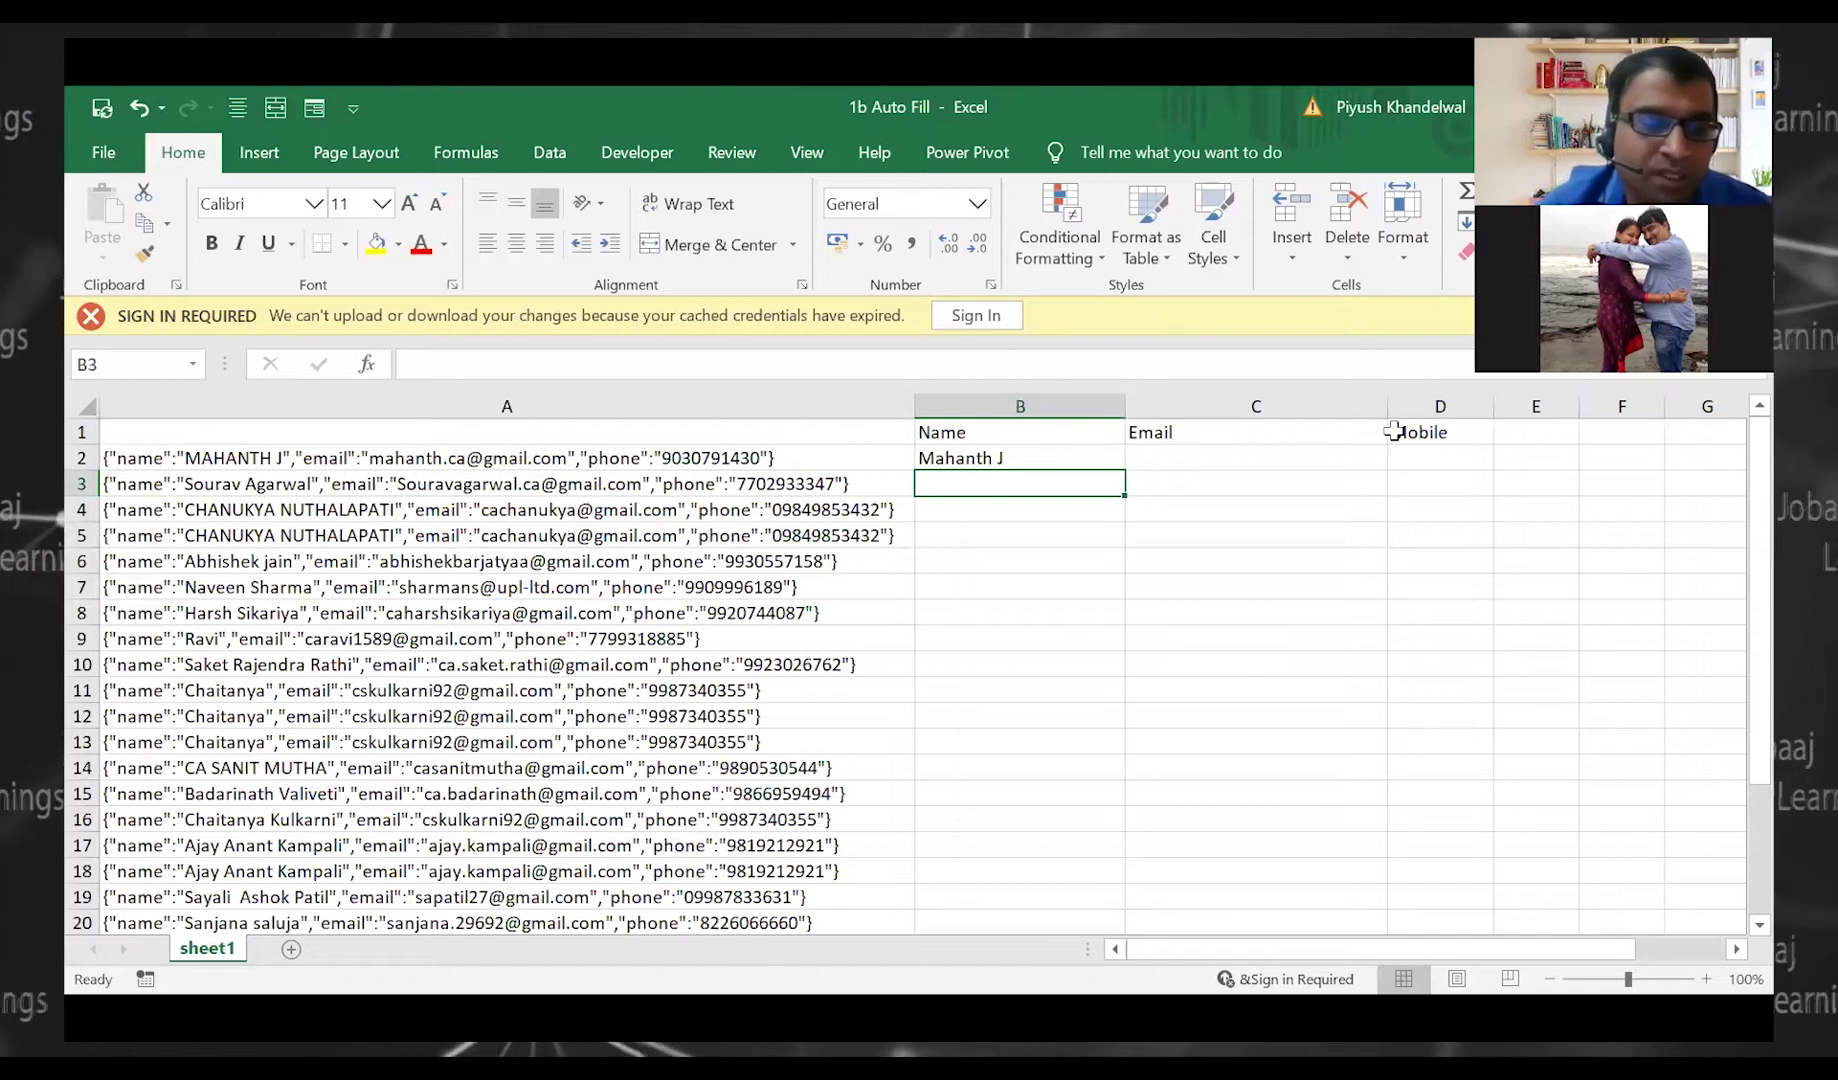
key(ctrl+e)
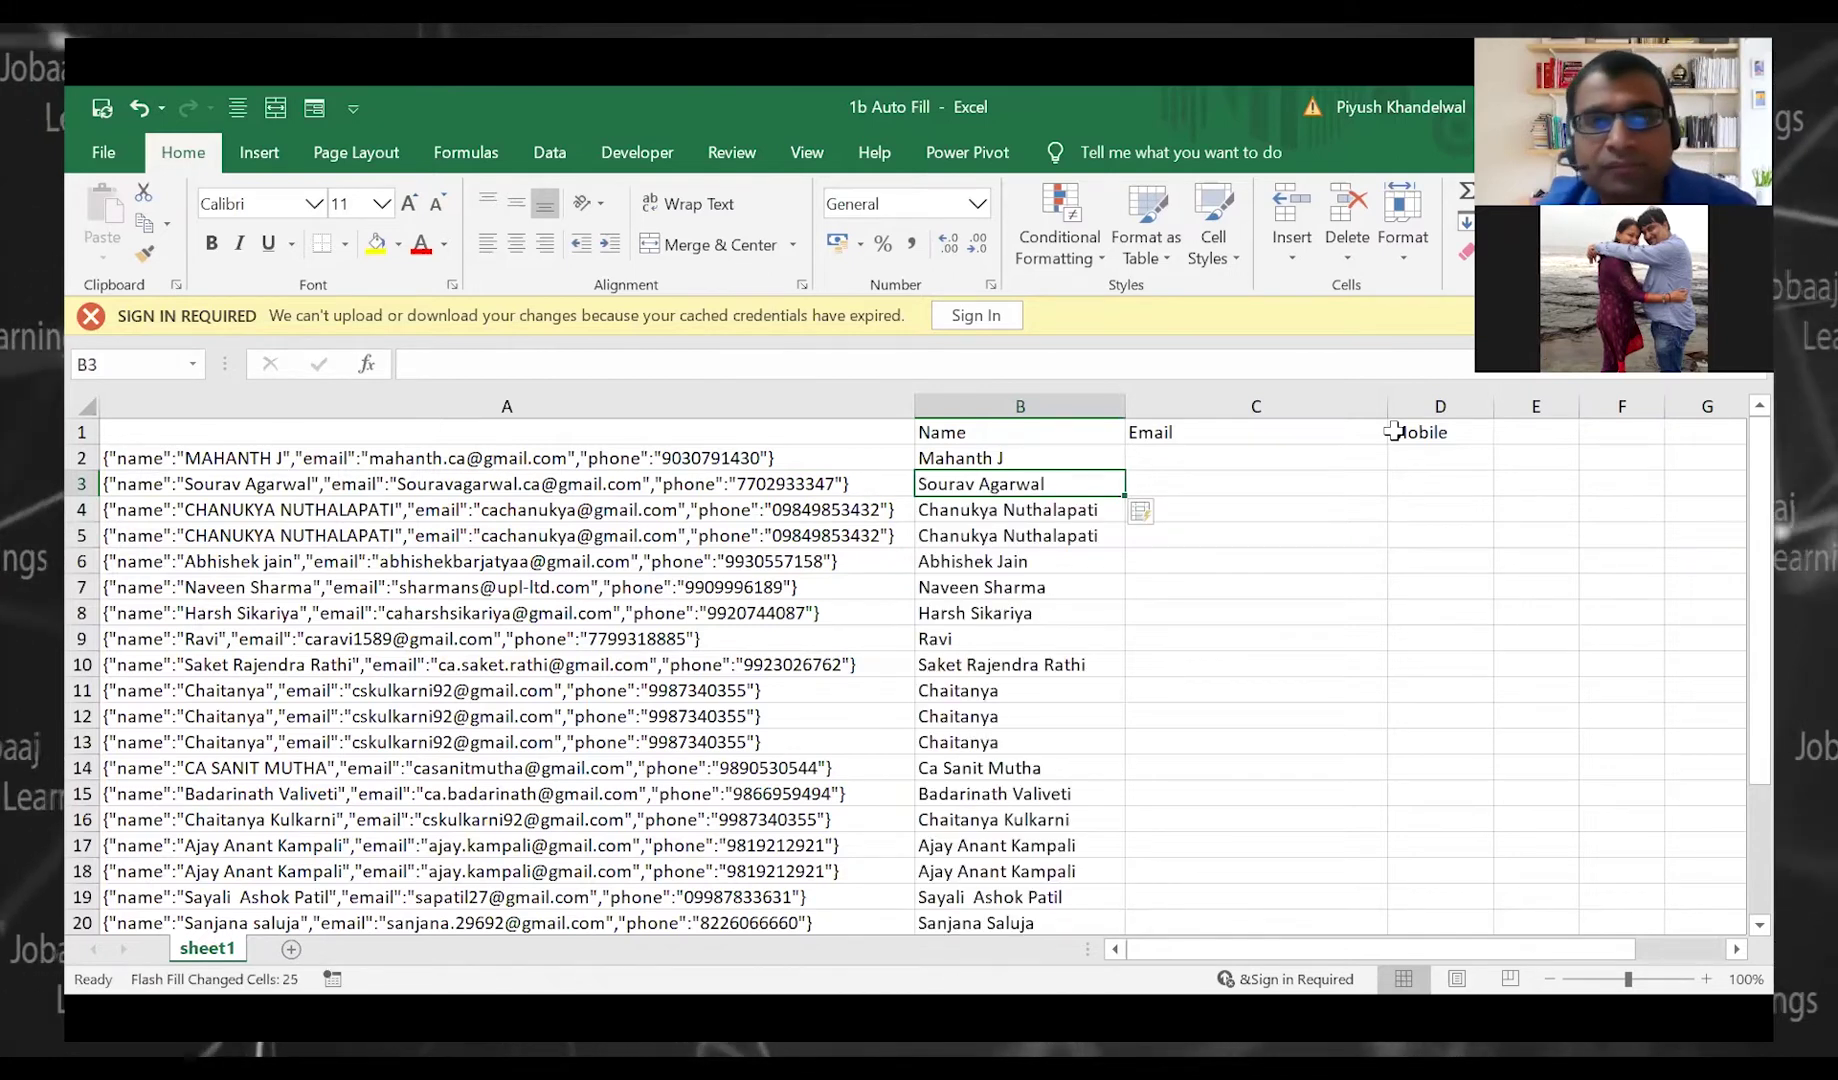
Test first-name-only filling via B2, then restore the full name and refill column B
key(Up)
key(F2)
key(BackSpace)
key(BackSpace)
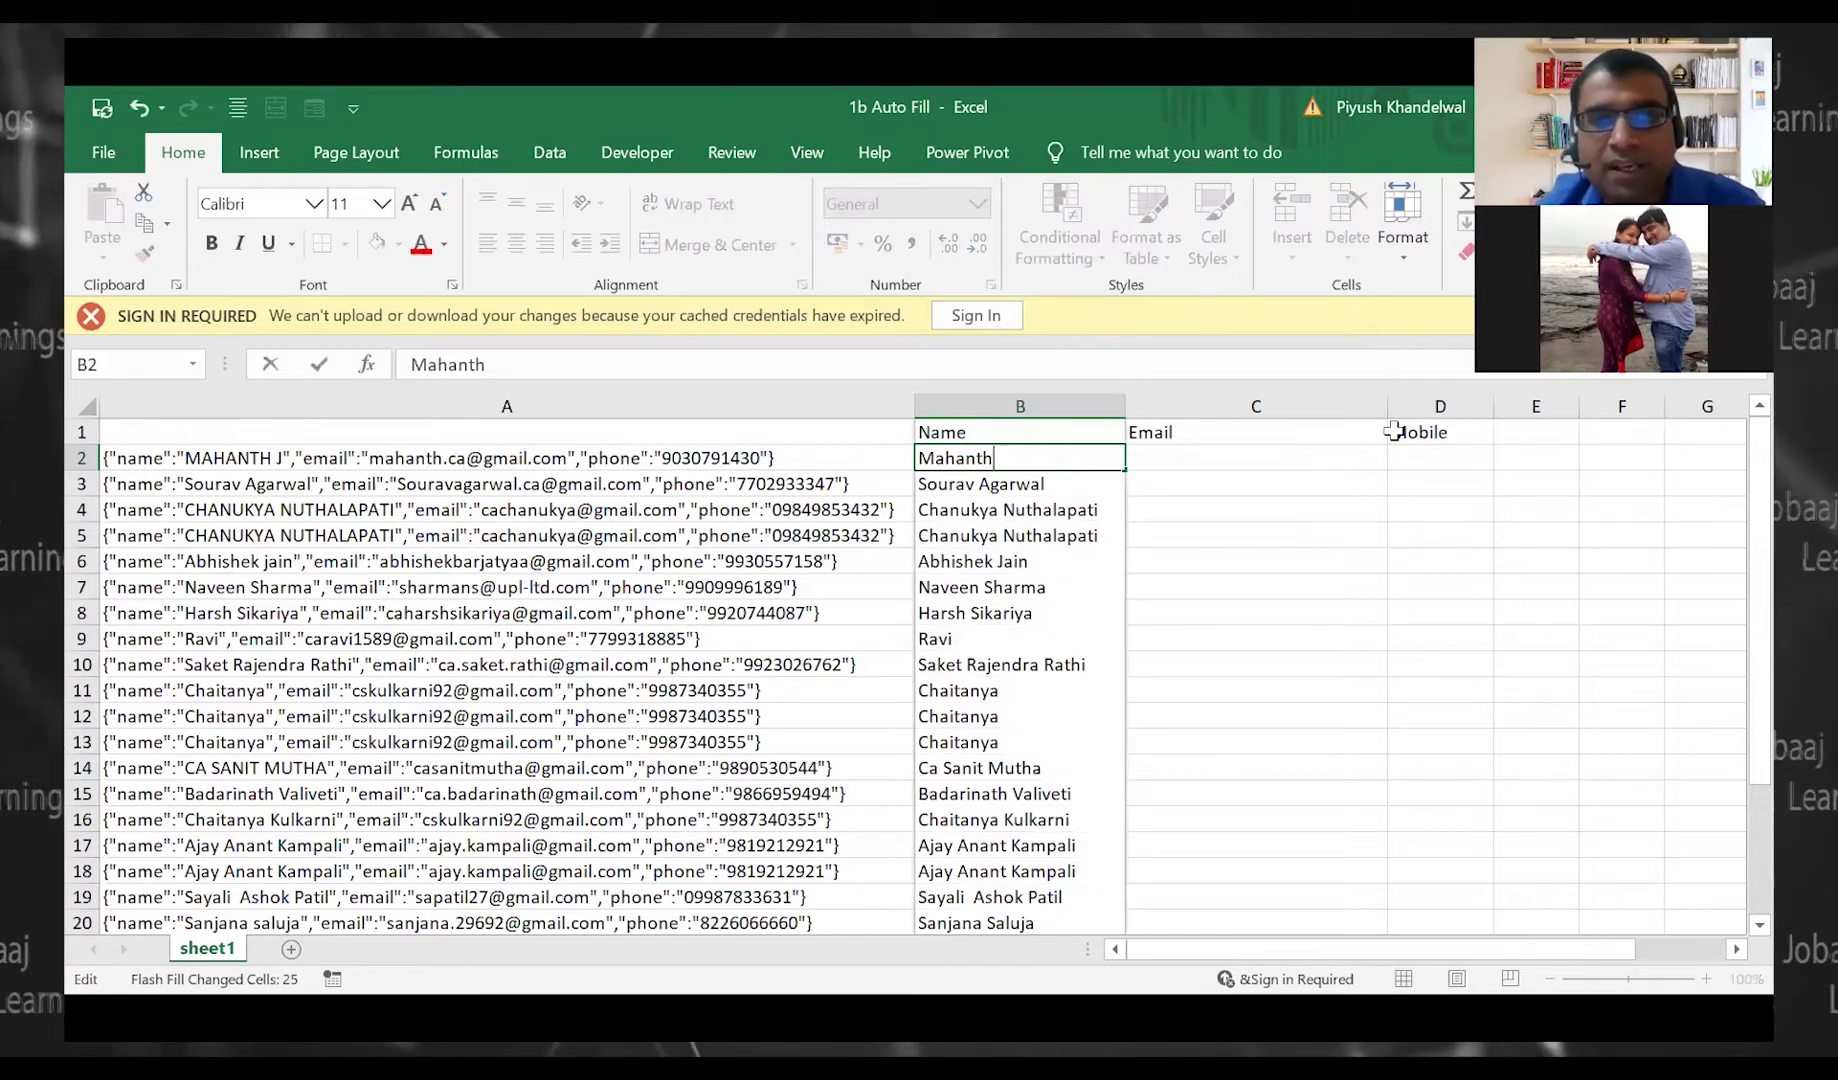
key(Return)
key(Up)
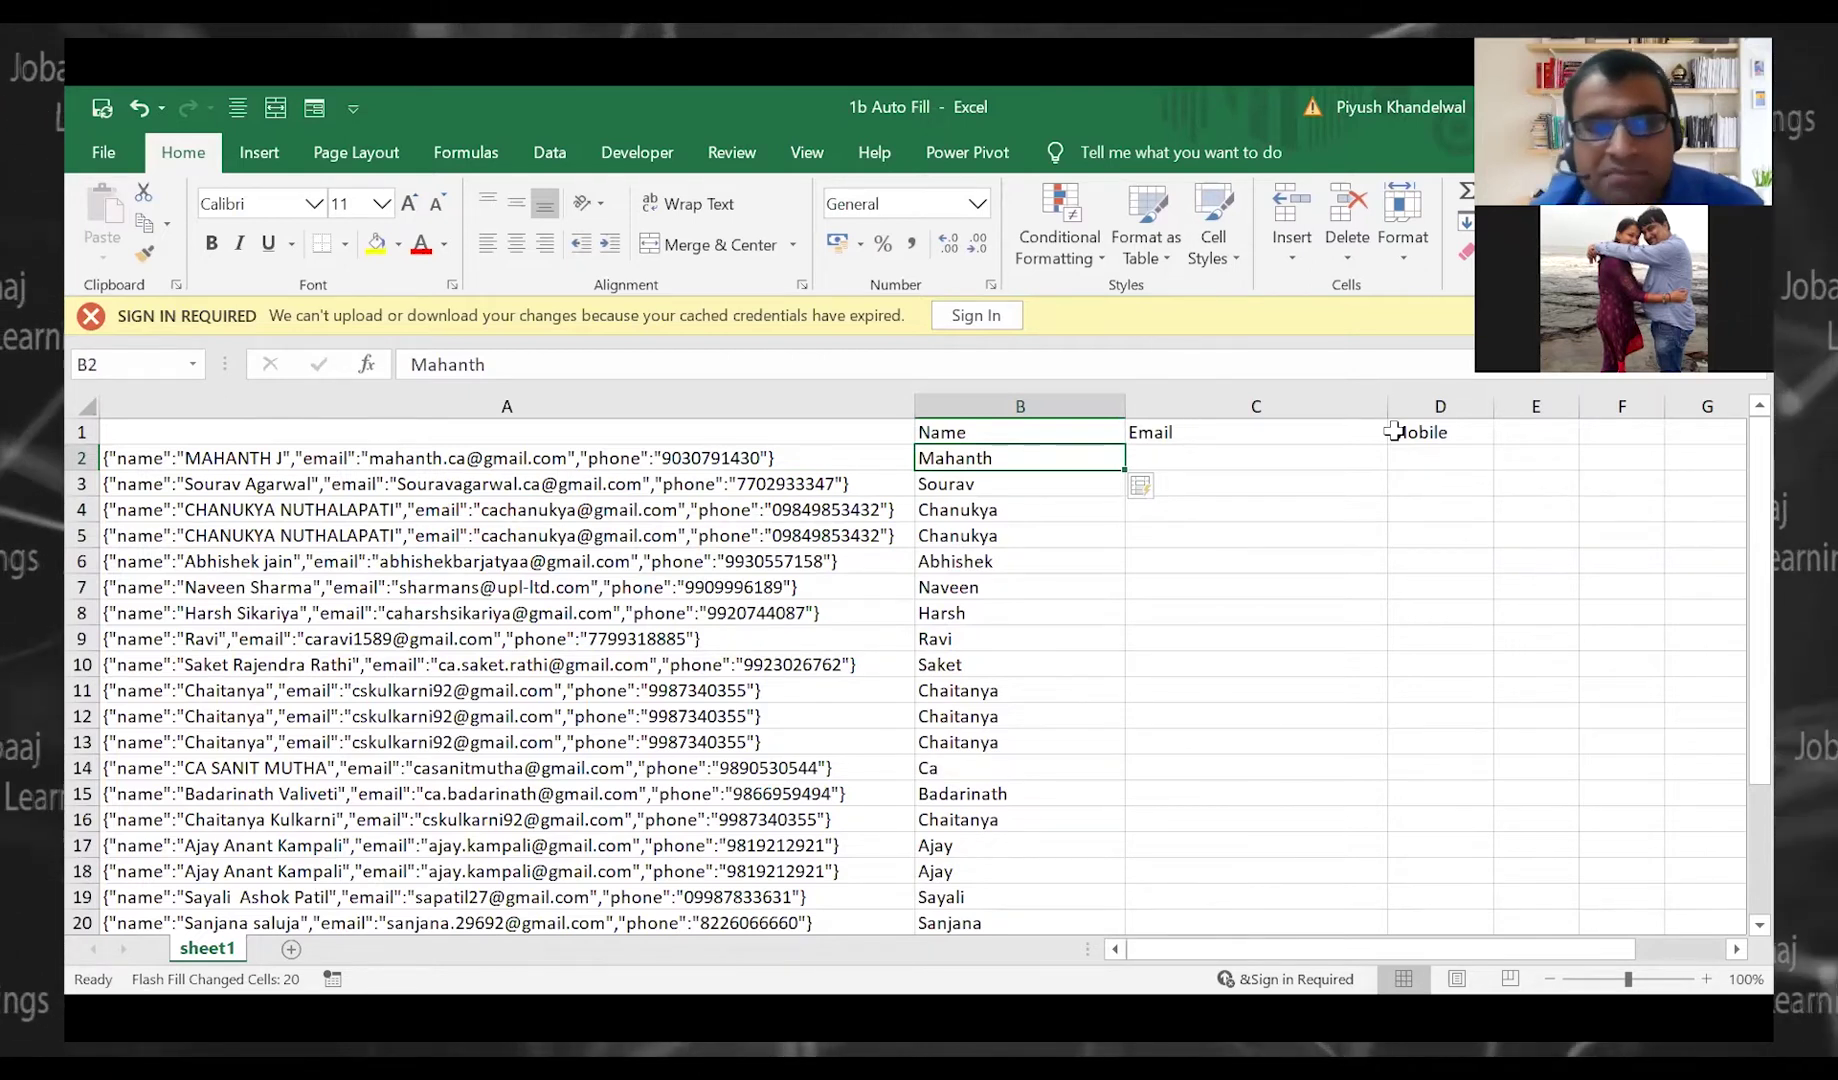
key(F2)
text(J)
key(Tab)
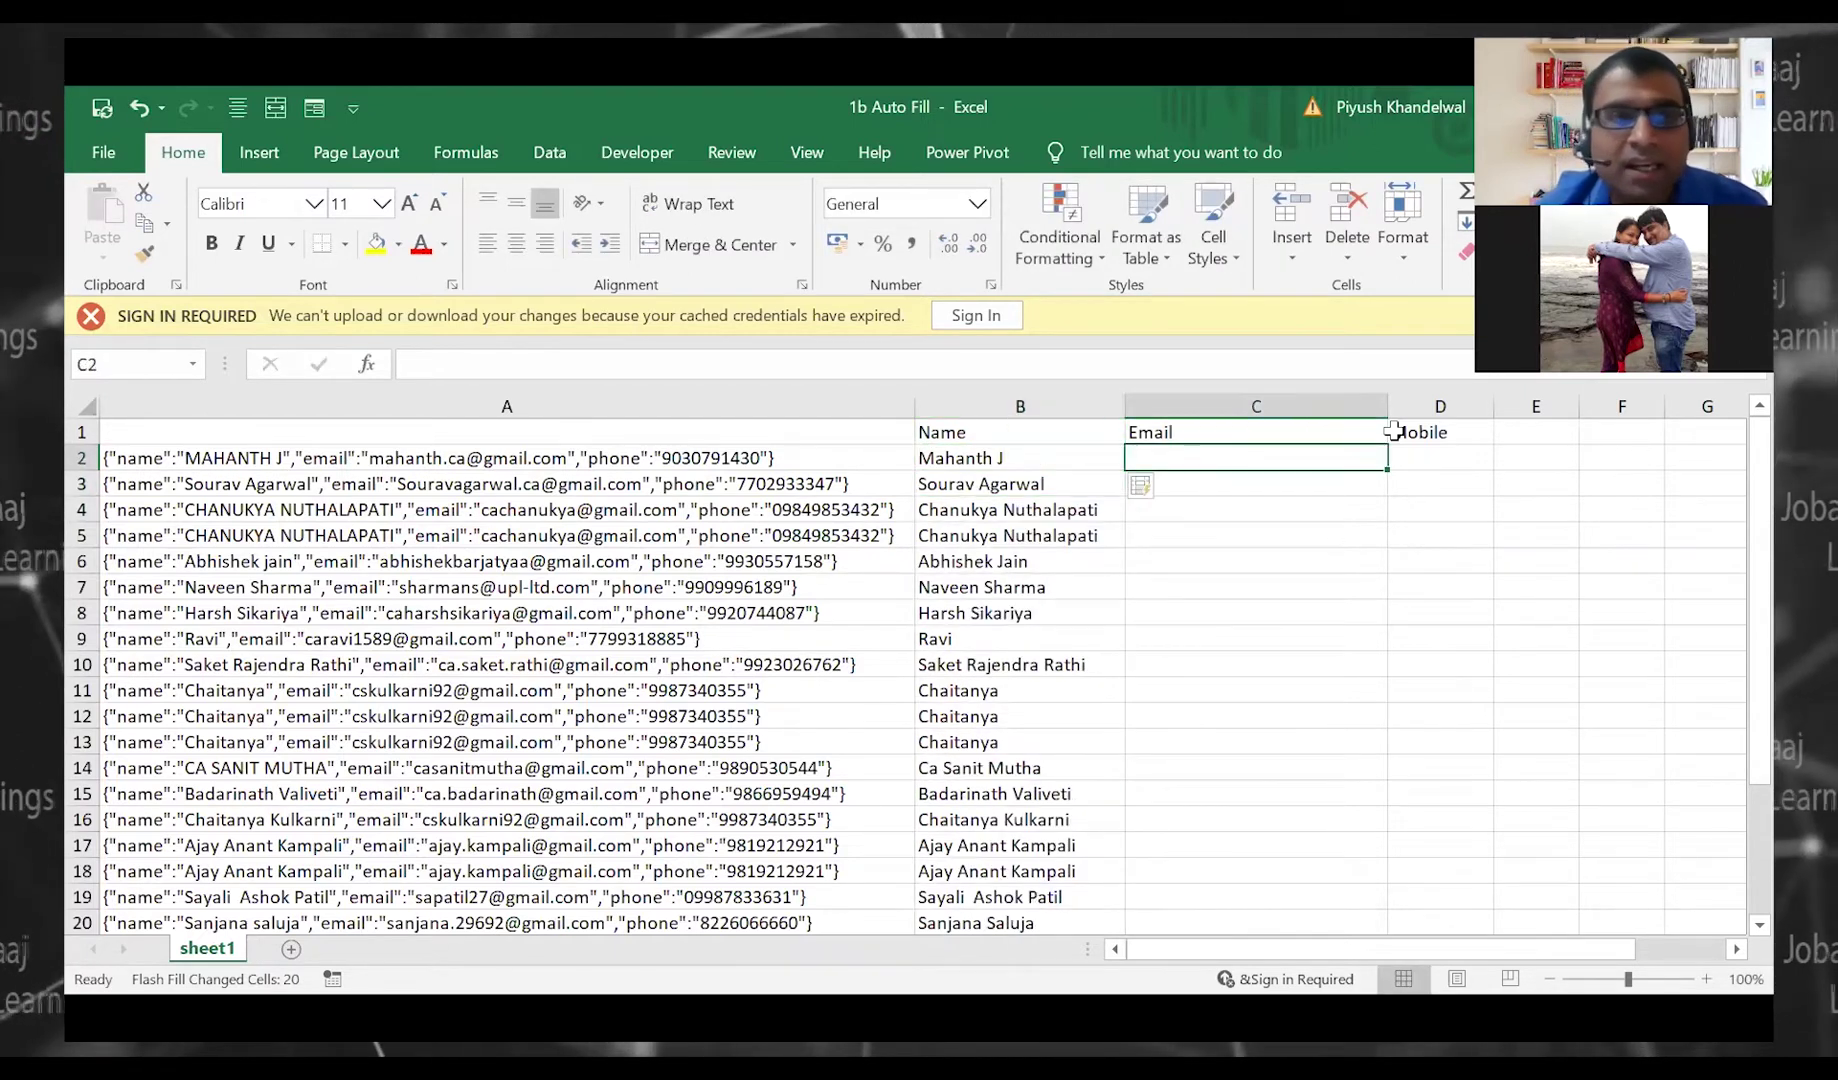
Copy the email address from A2's JSON text into C2 and Flash Fill the Email column
text(ma`)
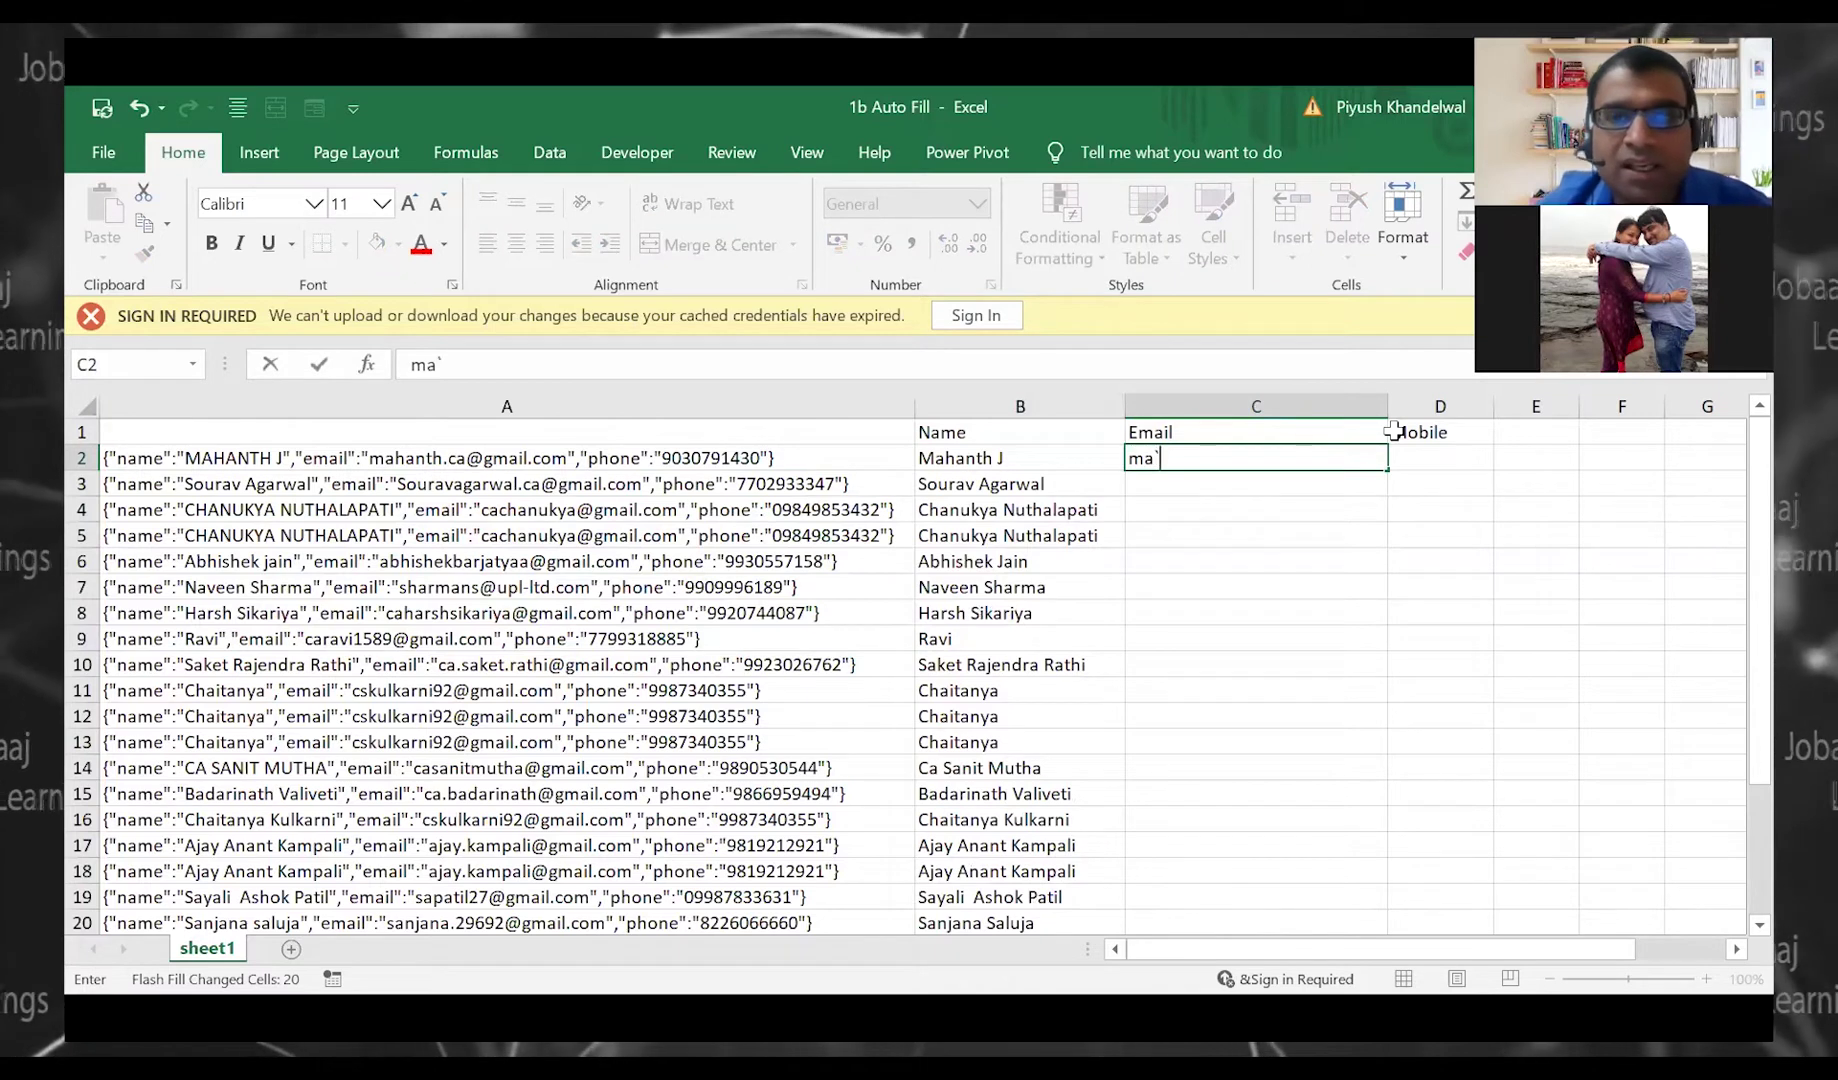
key(Escape)
key(Left)
key(Left)
key(F2)
key(Left)
key(Left)
key(Left)
key(Left)
key(Left)
key(Left)
key(Left)
key(Left)
key(Left)
key(Left)
key(Left)
key(Left)
key(Left)
key(Left)
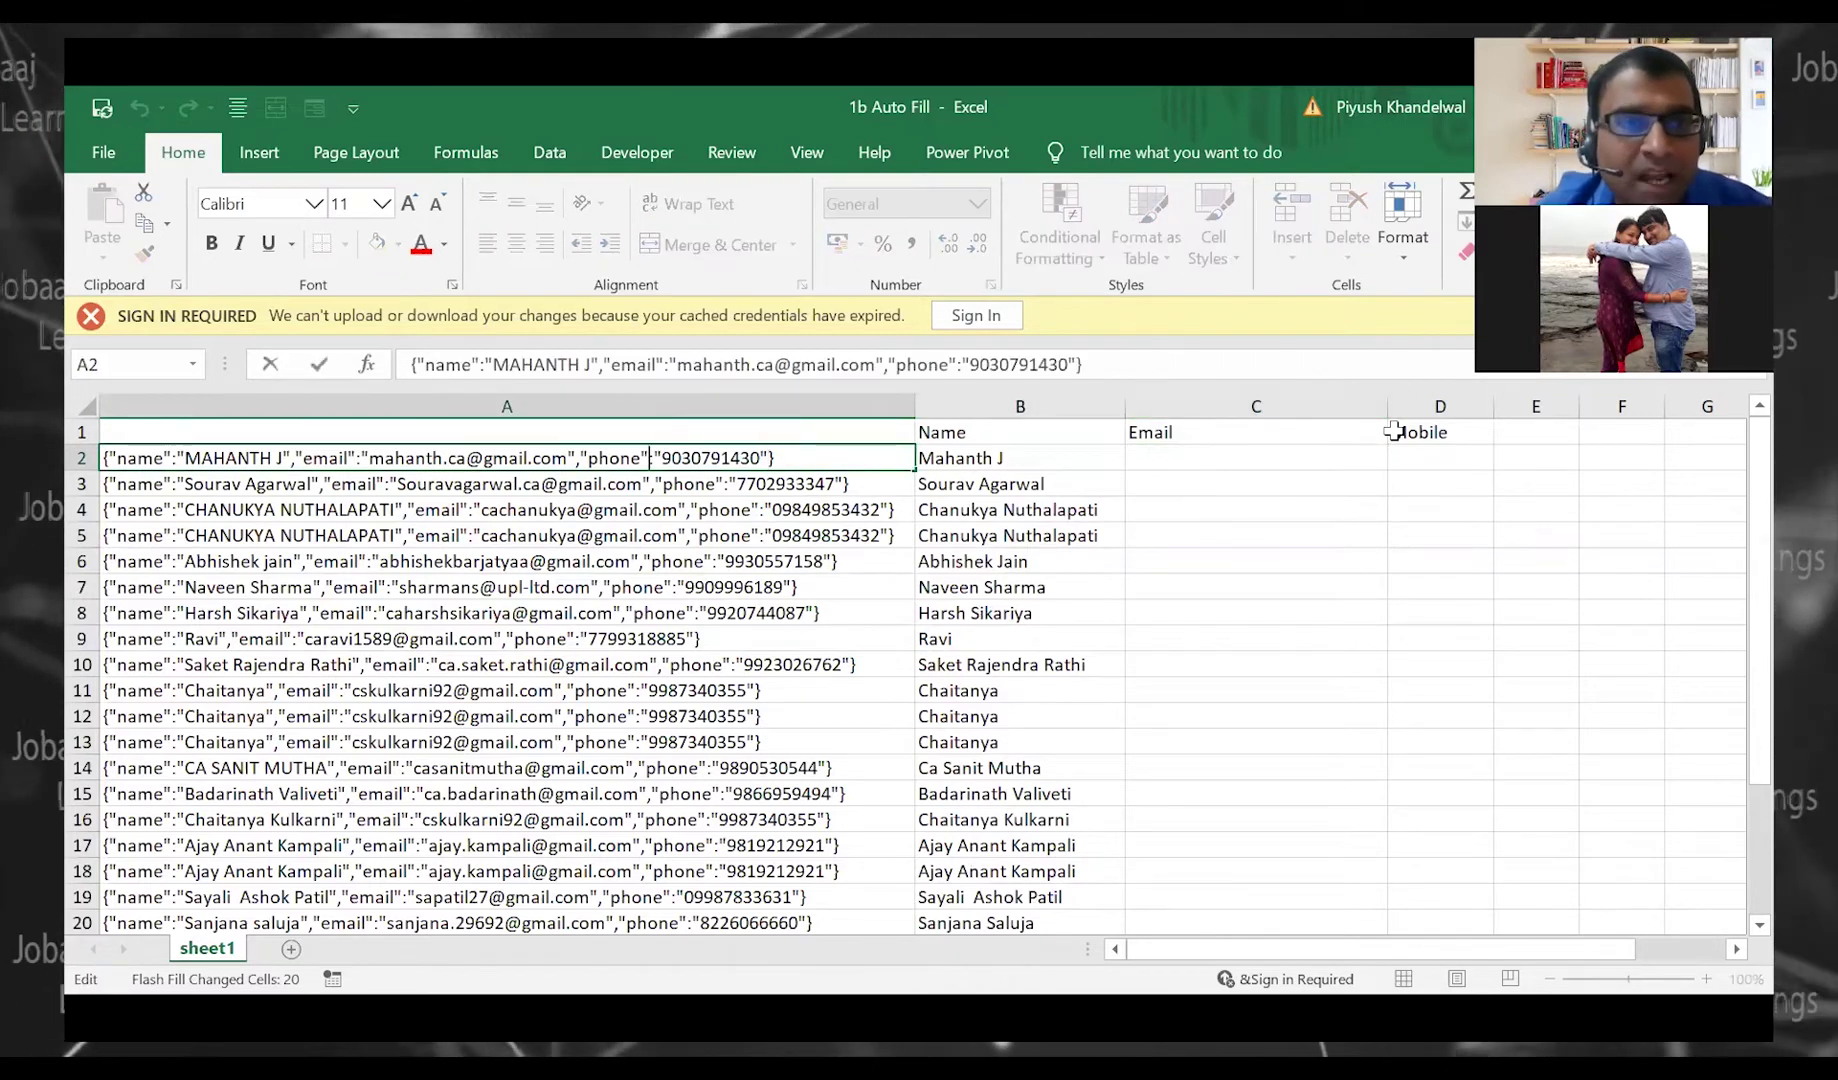
key(Left)
key(Left)
key(Left)
key(Left)
key(Left)
key(Left)
key(Left)
key(Left)
key(Left)
key(Left)
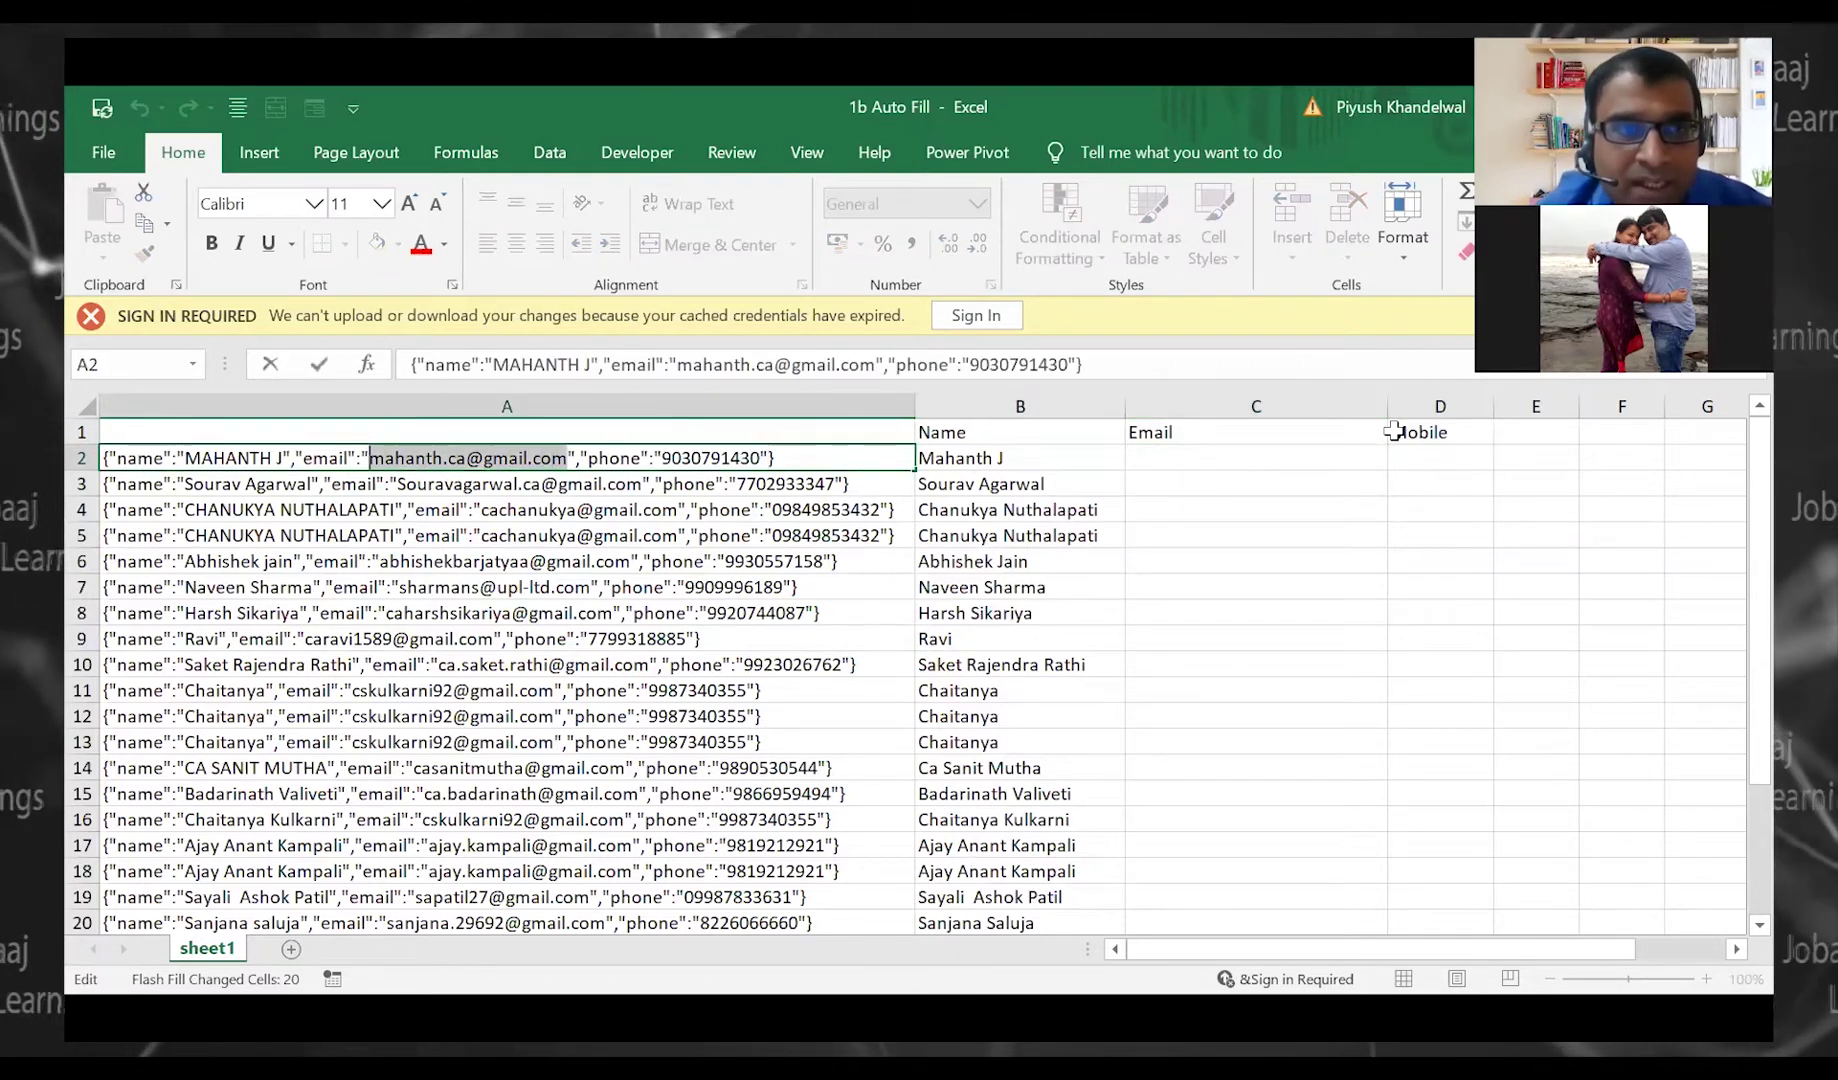
key(ctrl+c)
key(Escape)
key(Right)
key(Right)
key(ctrl+v)
key(Return)
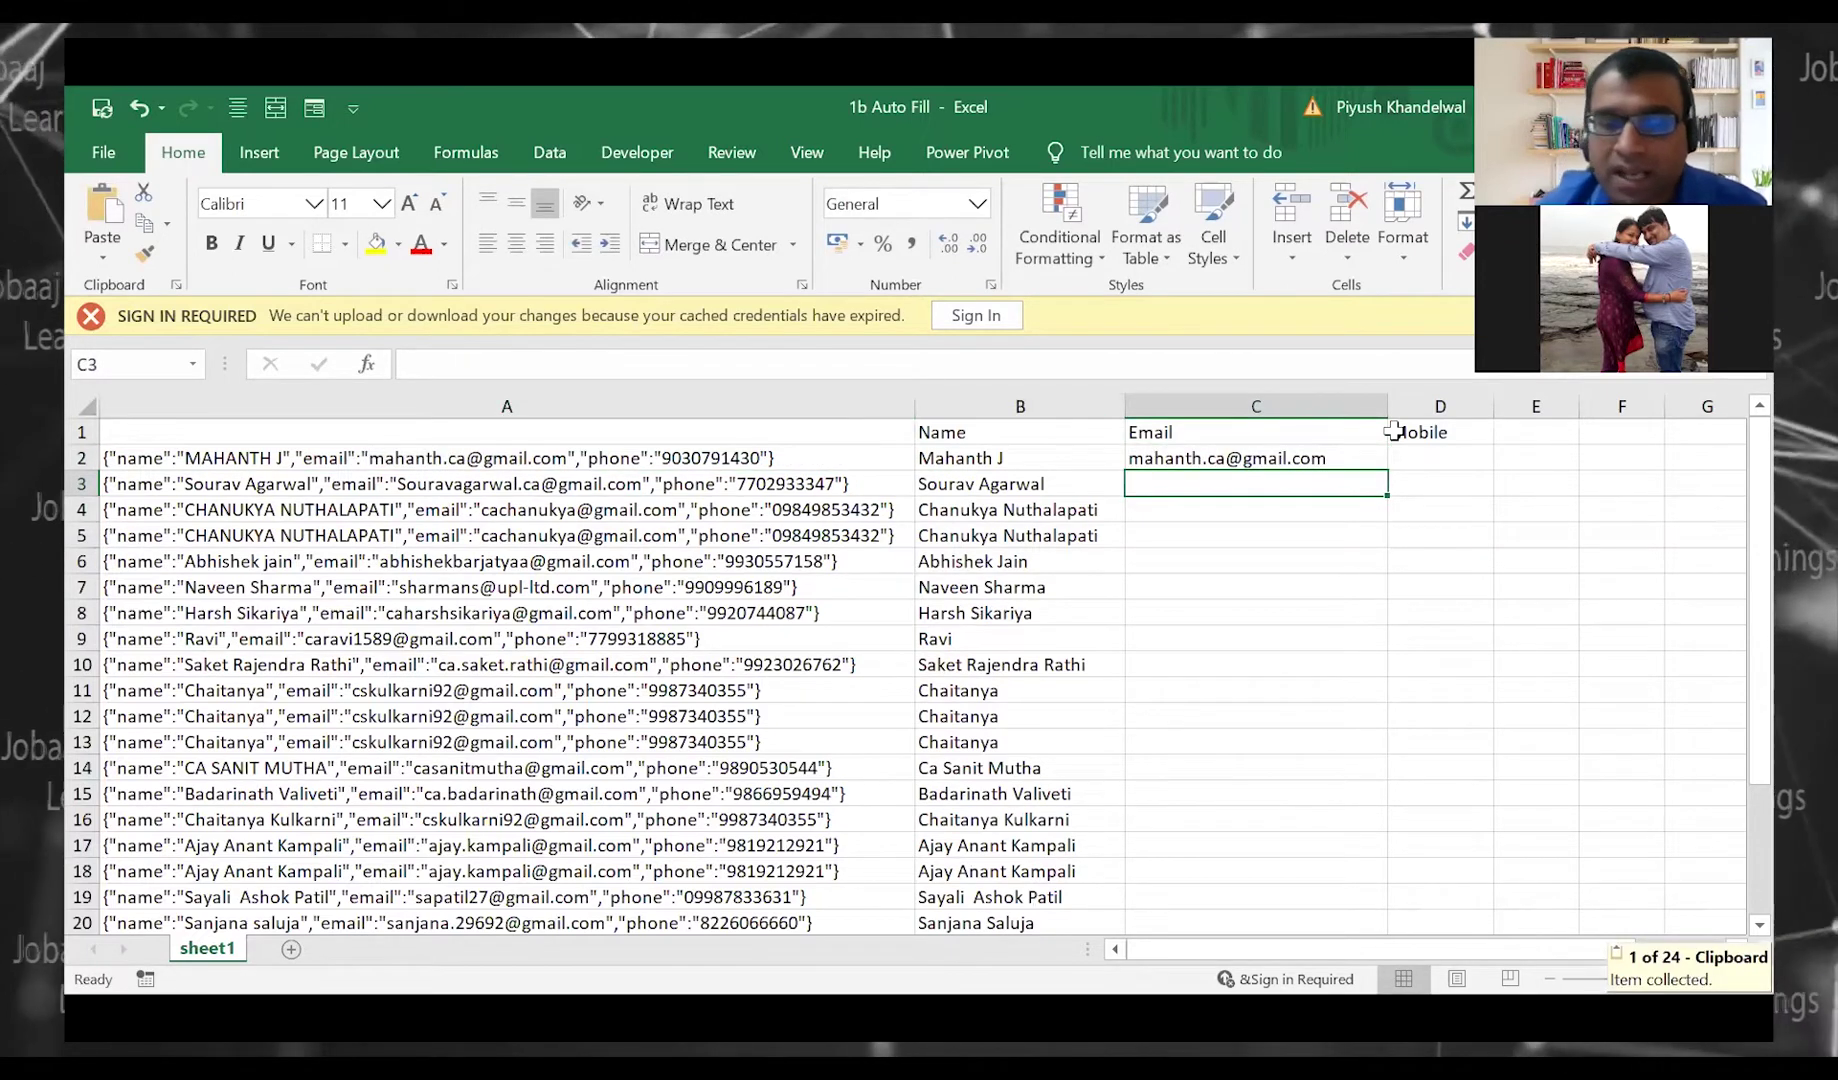
key(ctrl+e)
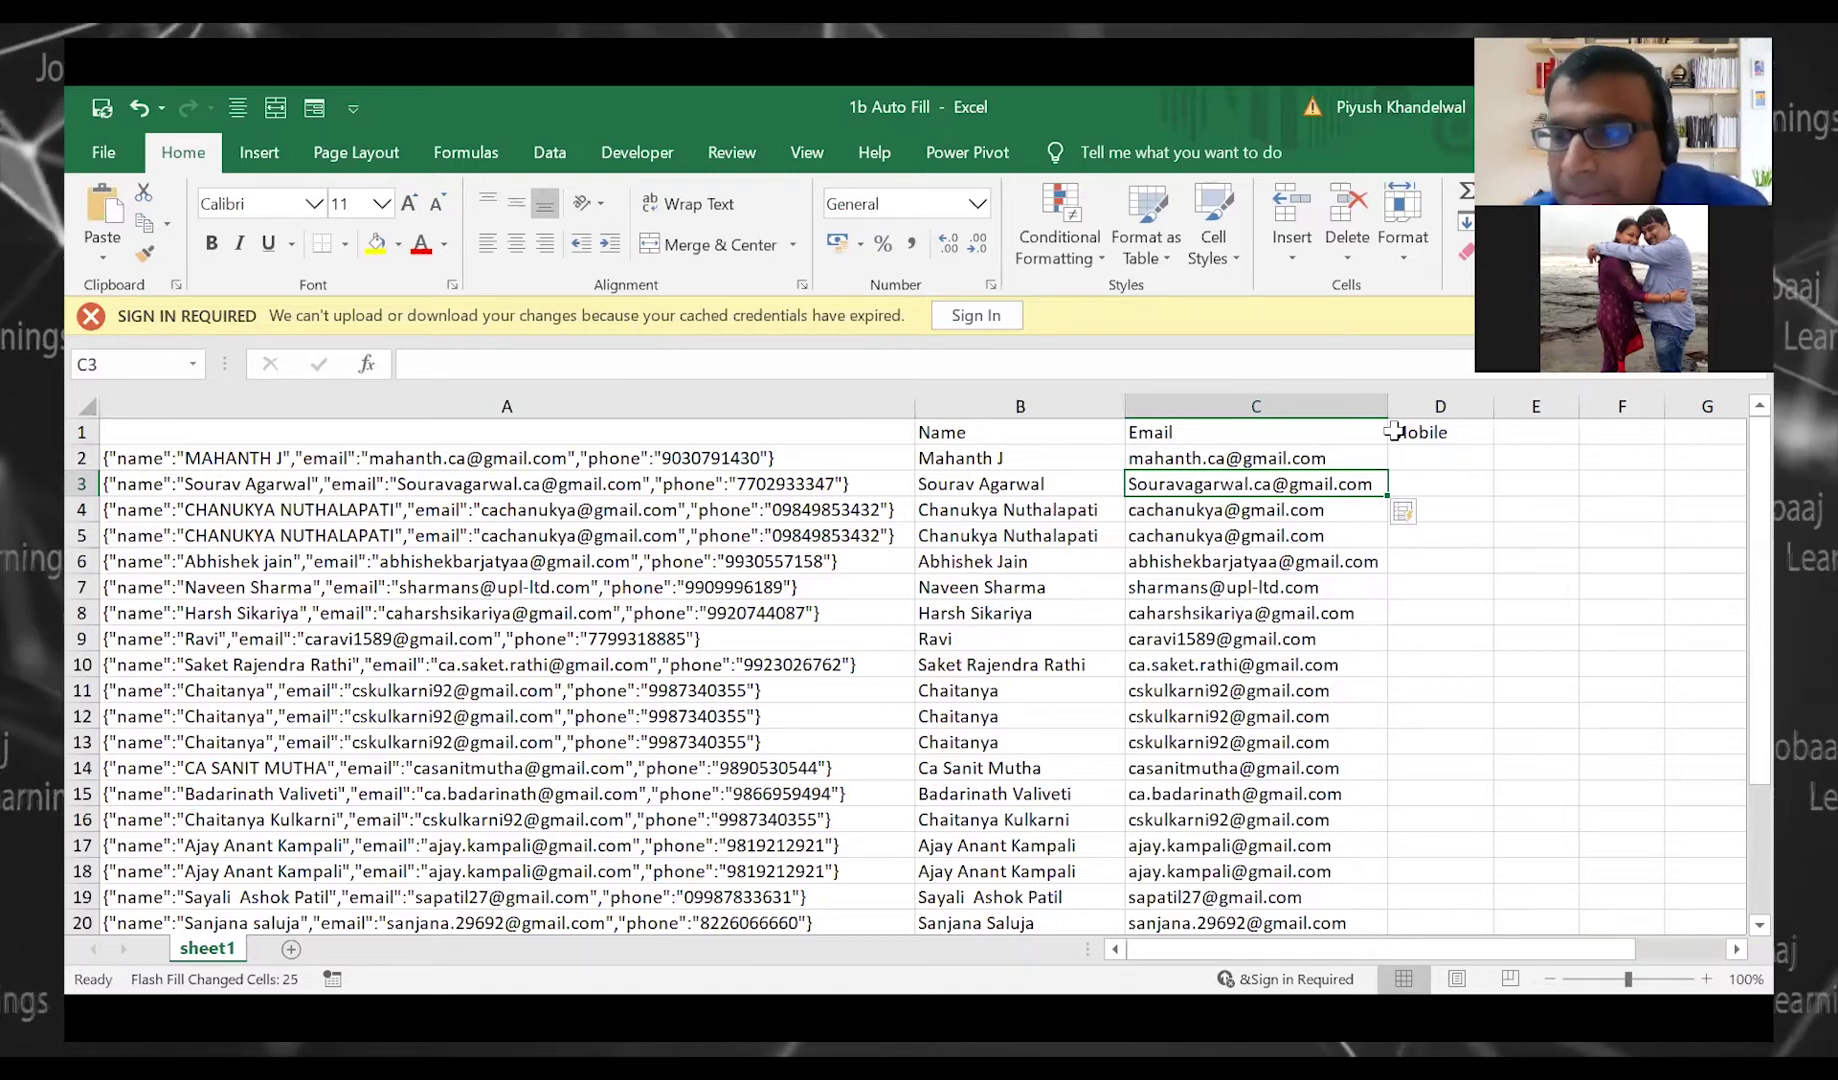
Copy the first phone number from A2 into D2 under Mobile
key(Right)
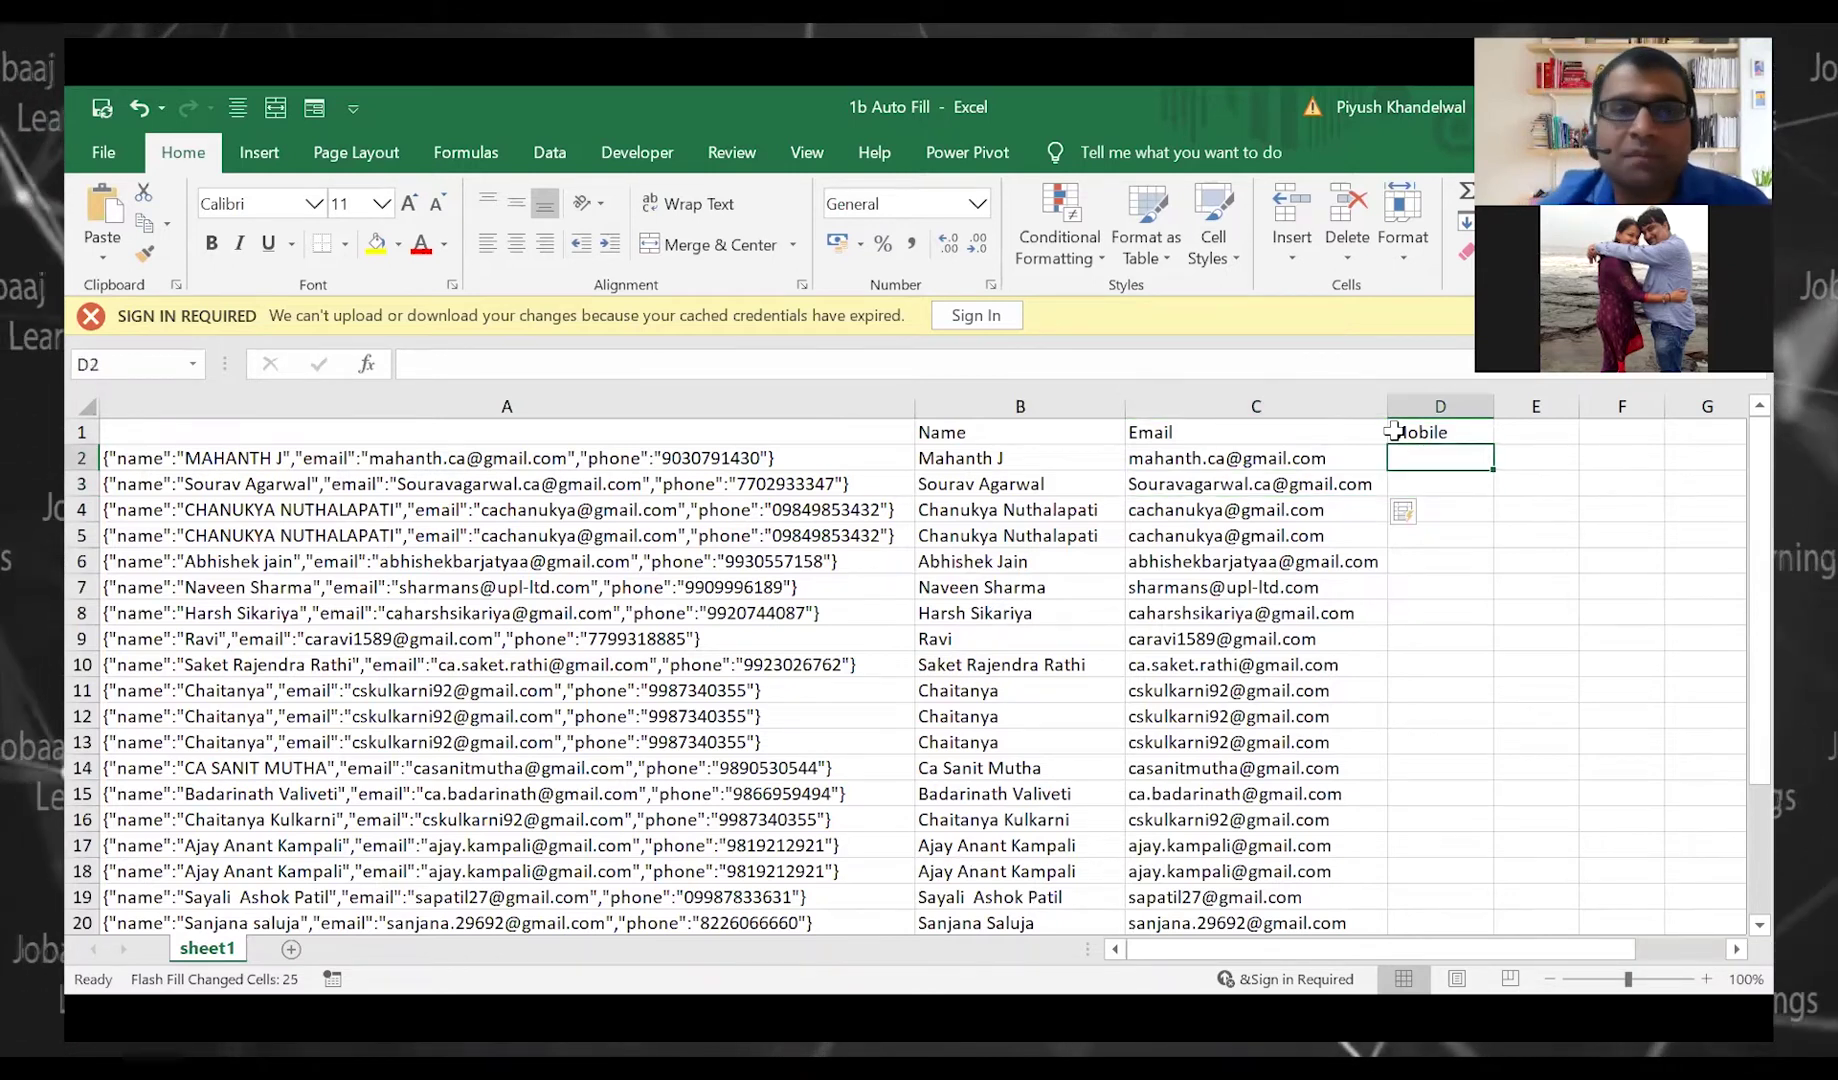
key(Home)
key(Left)
key(Left)
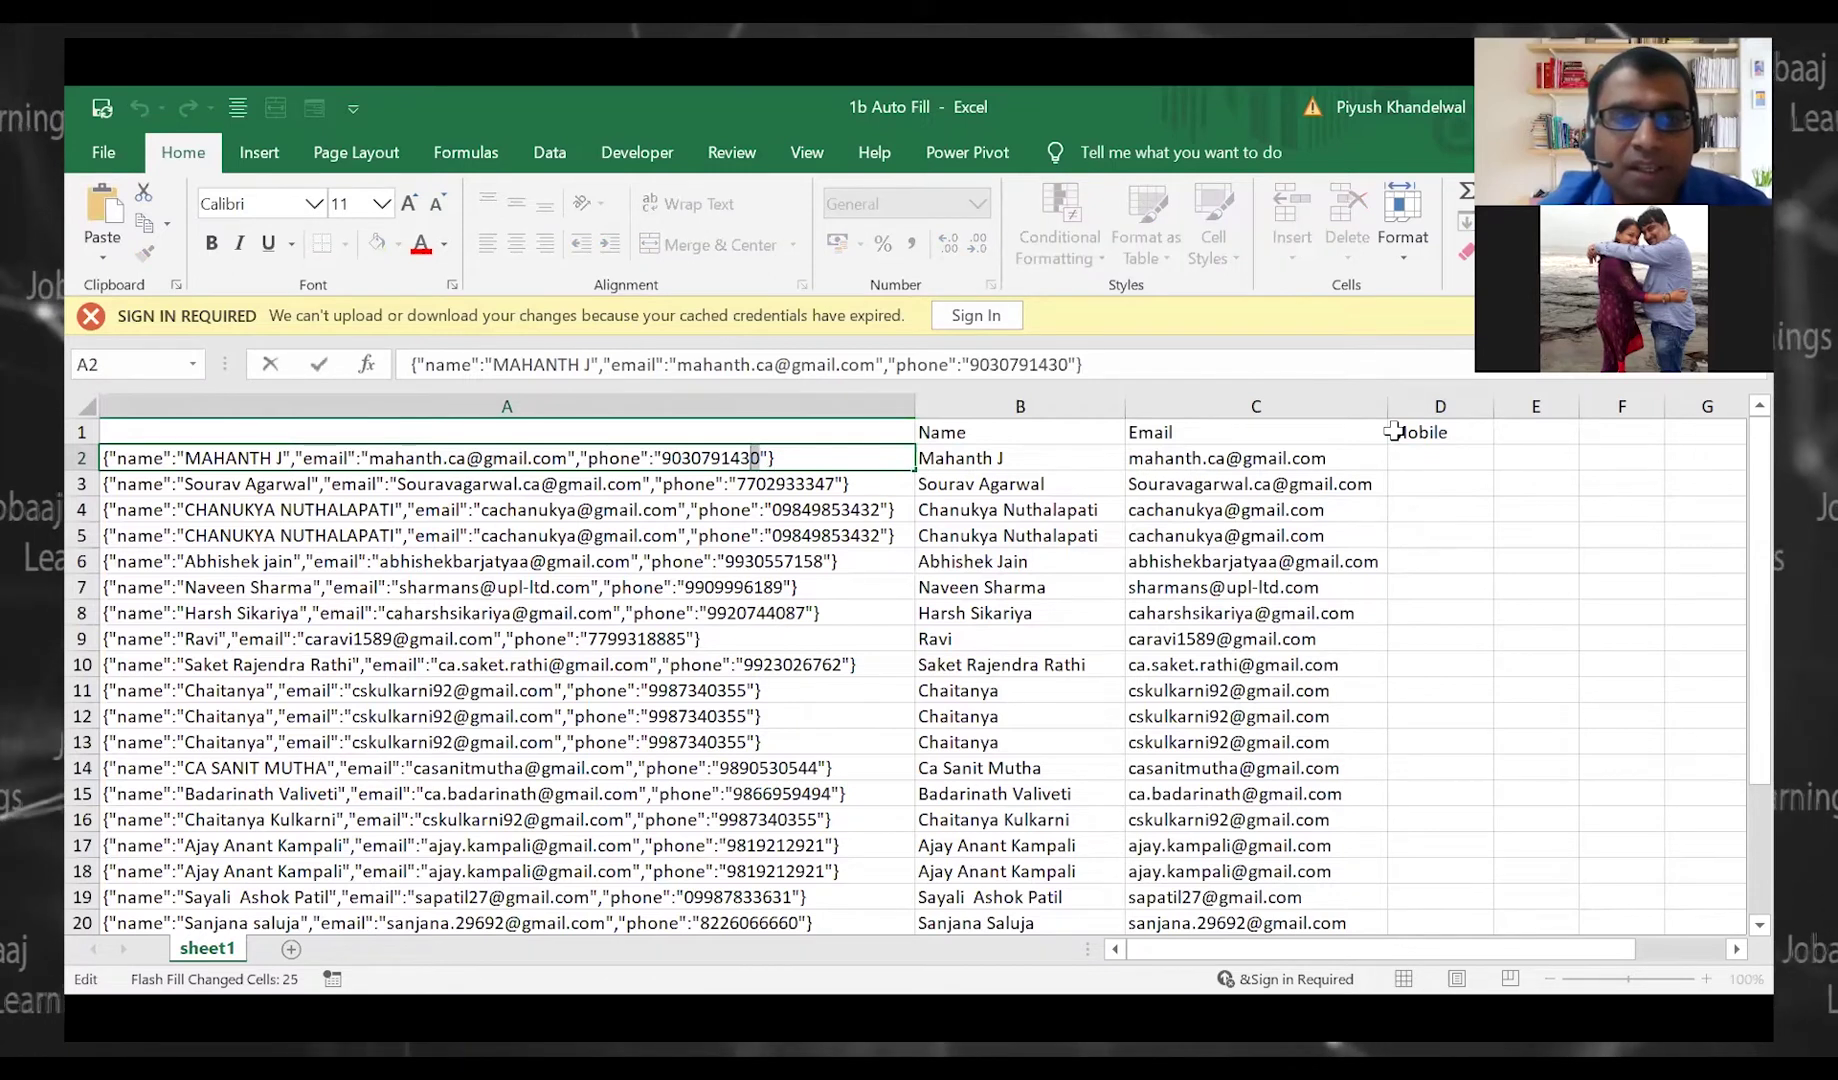
key(ctrl+shift+Left)
key(ctrl+c)
key(Tab)
key(Tab)
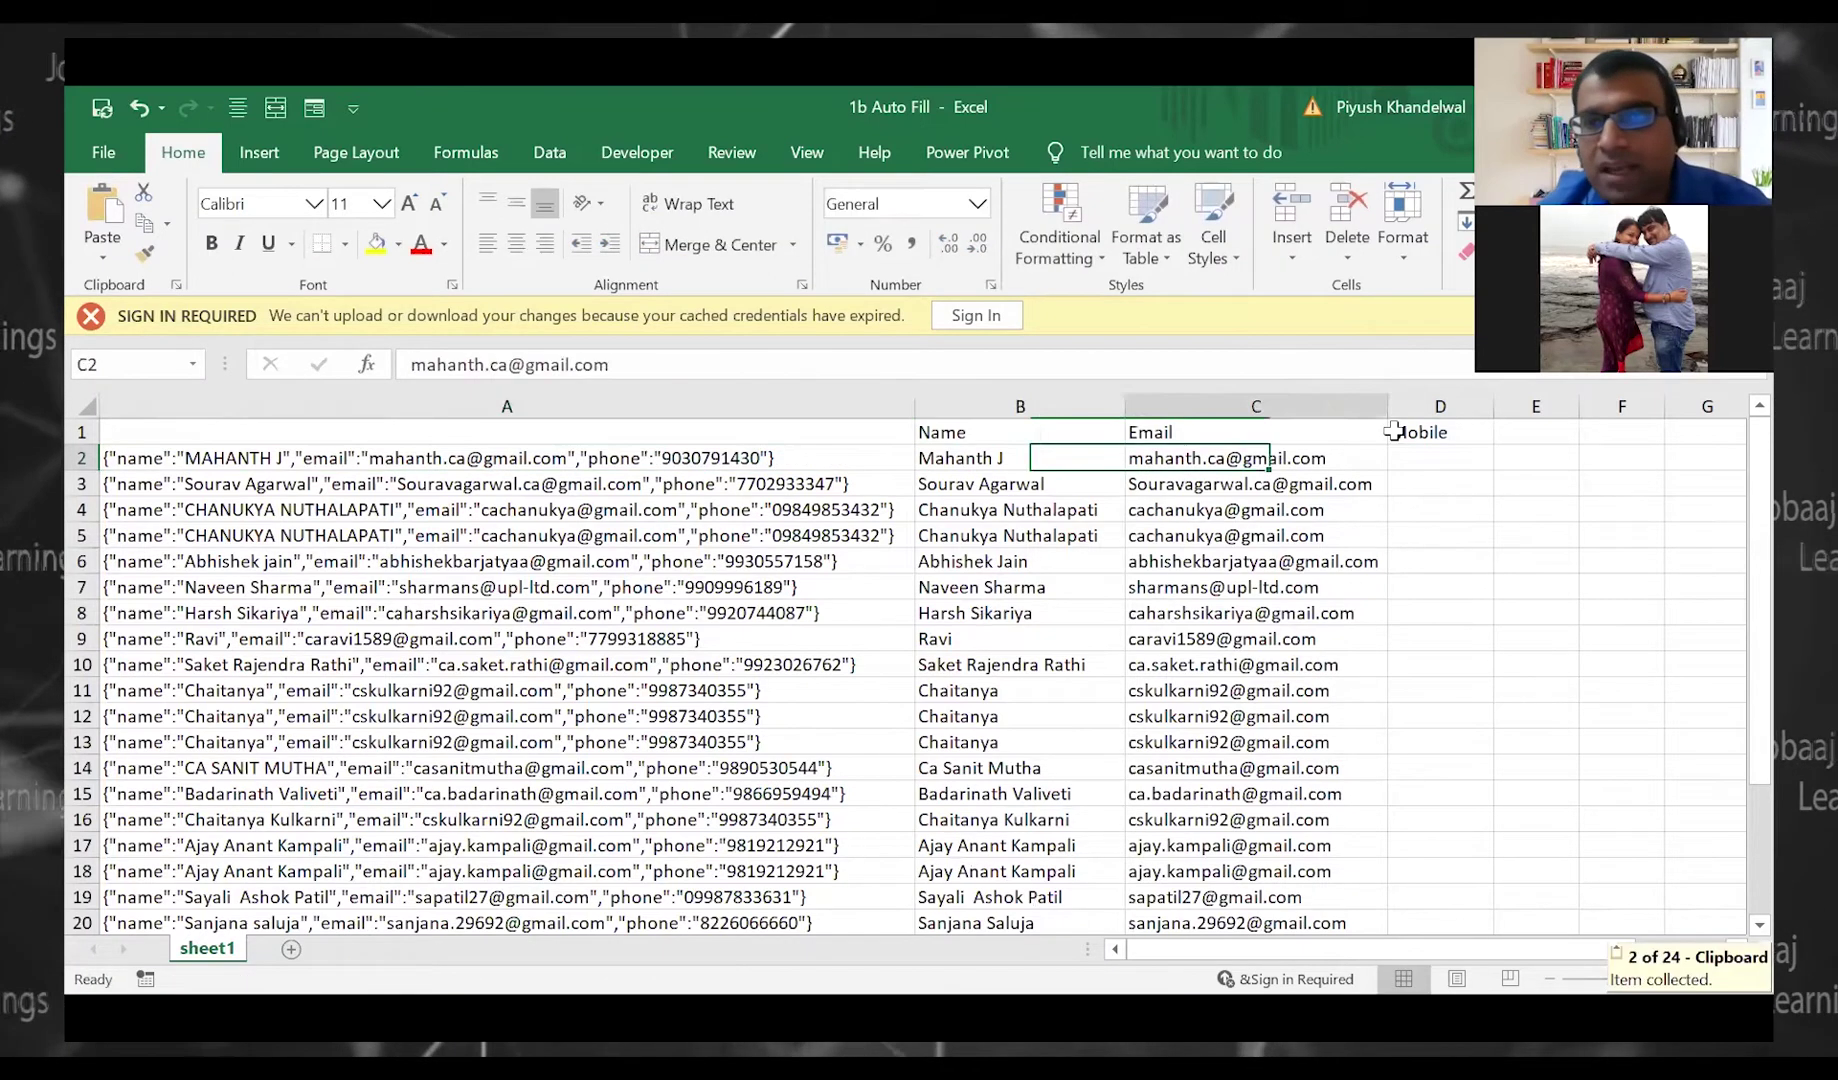
key(Tab)
key(ctrl+v)
key(Return)
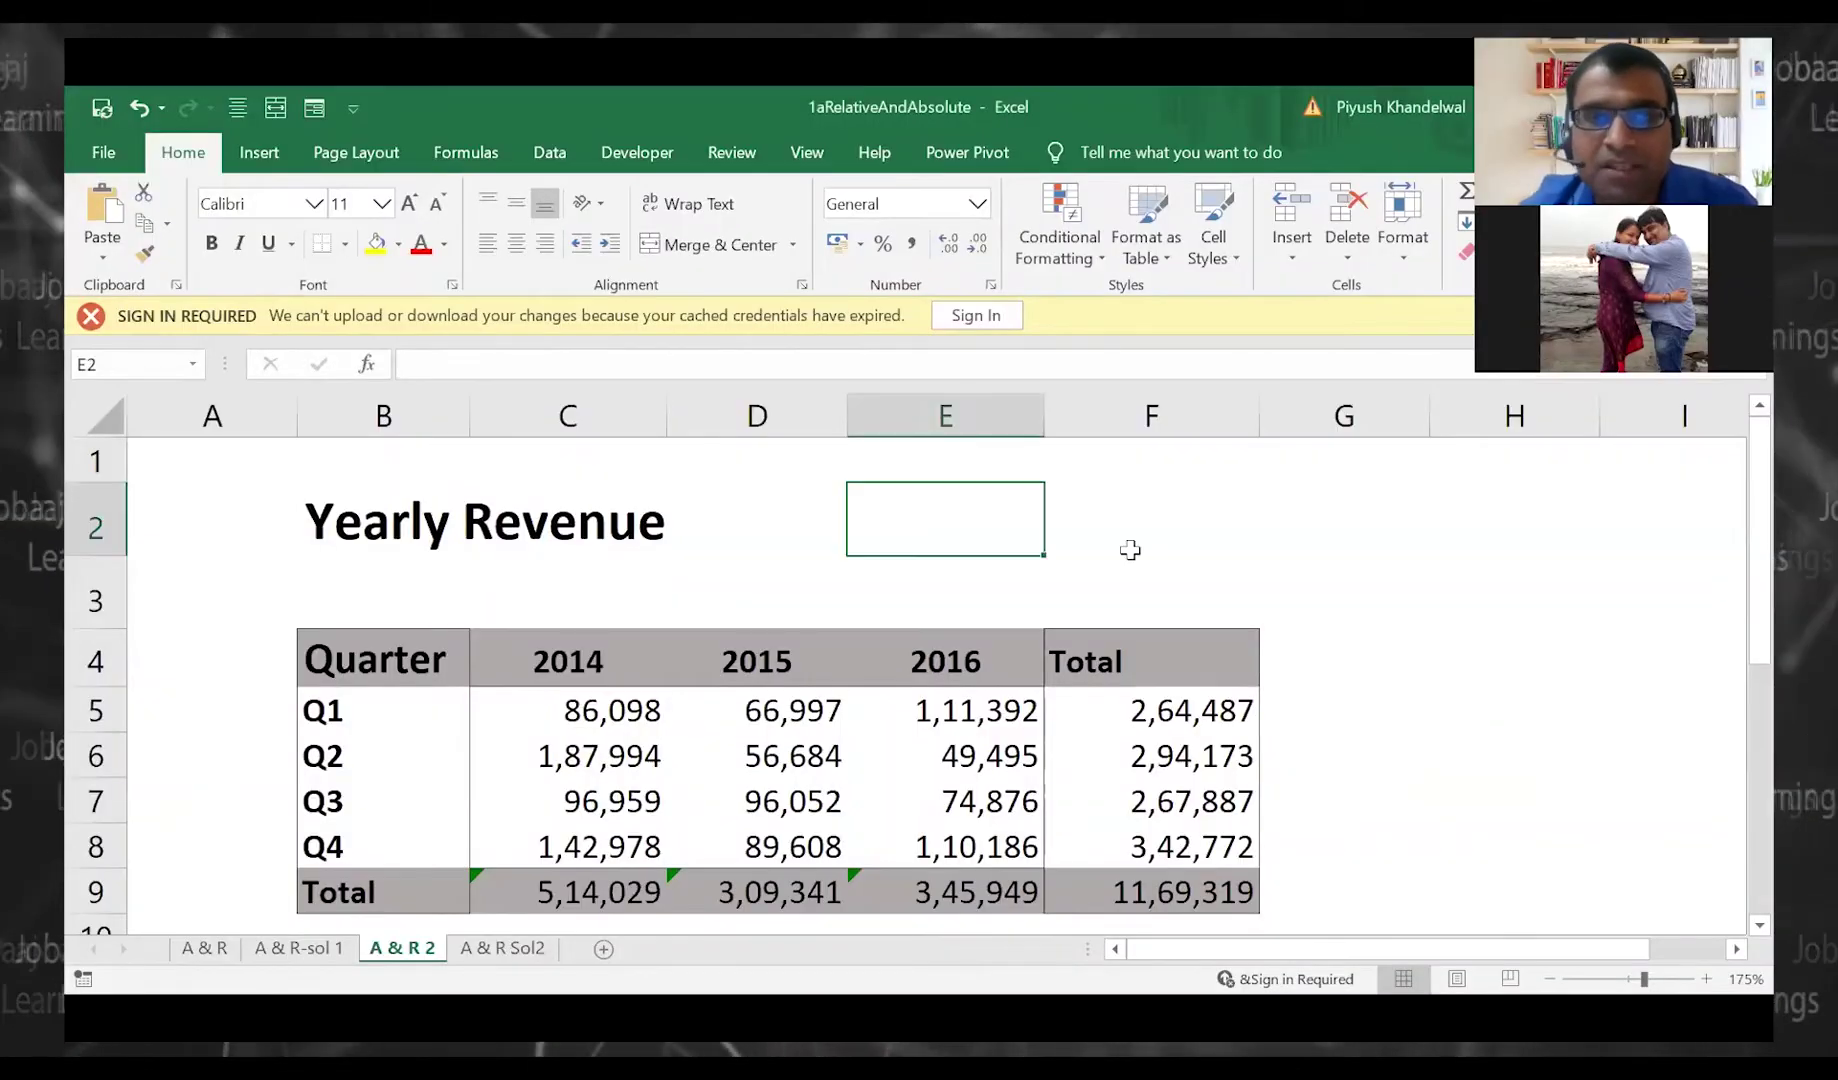
click(1128, 546)
scroll(1129, 548, down, 2)
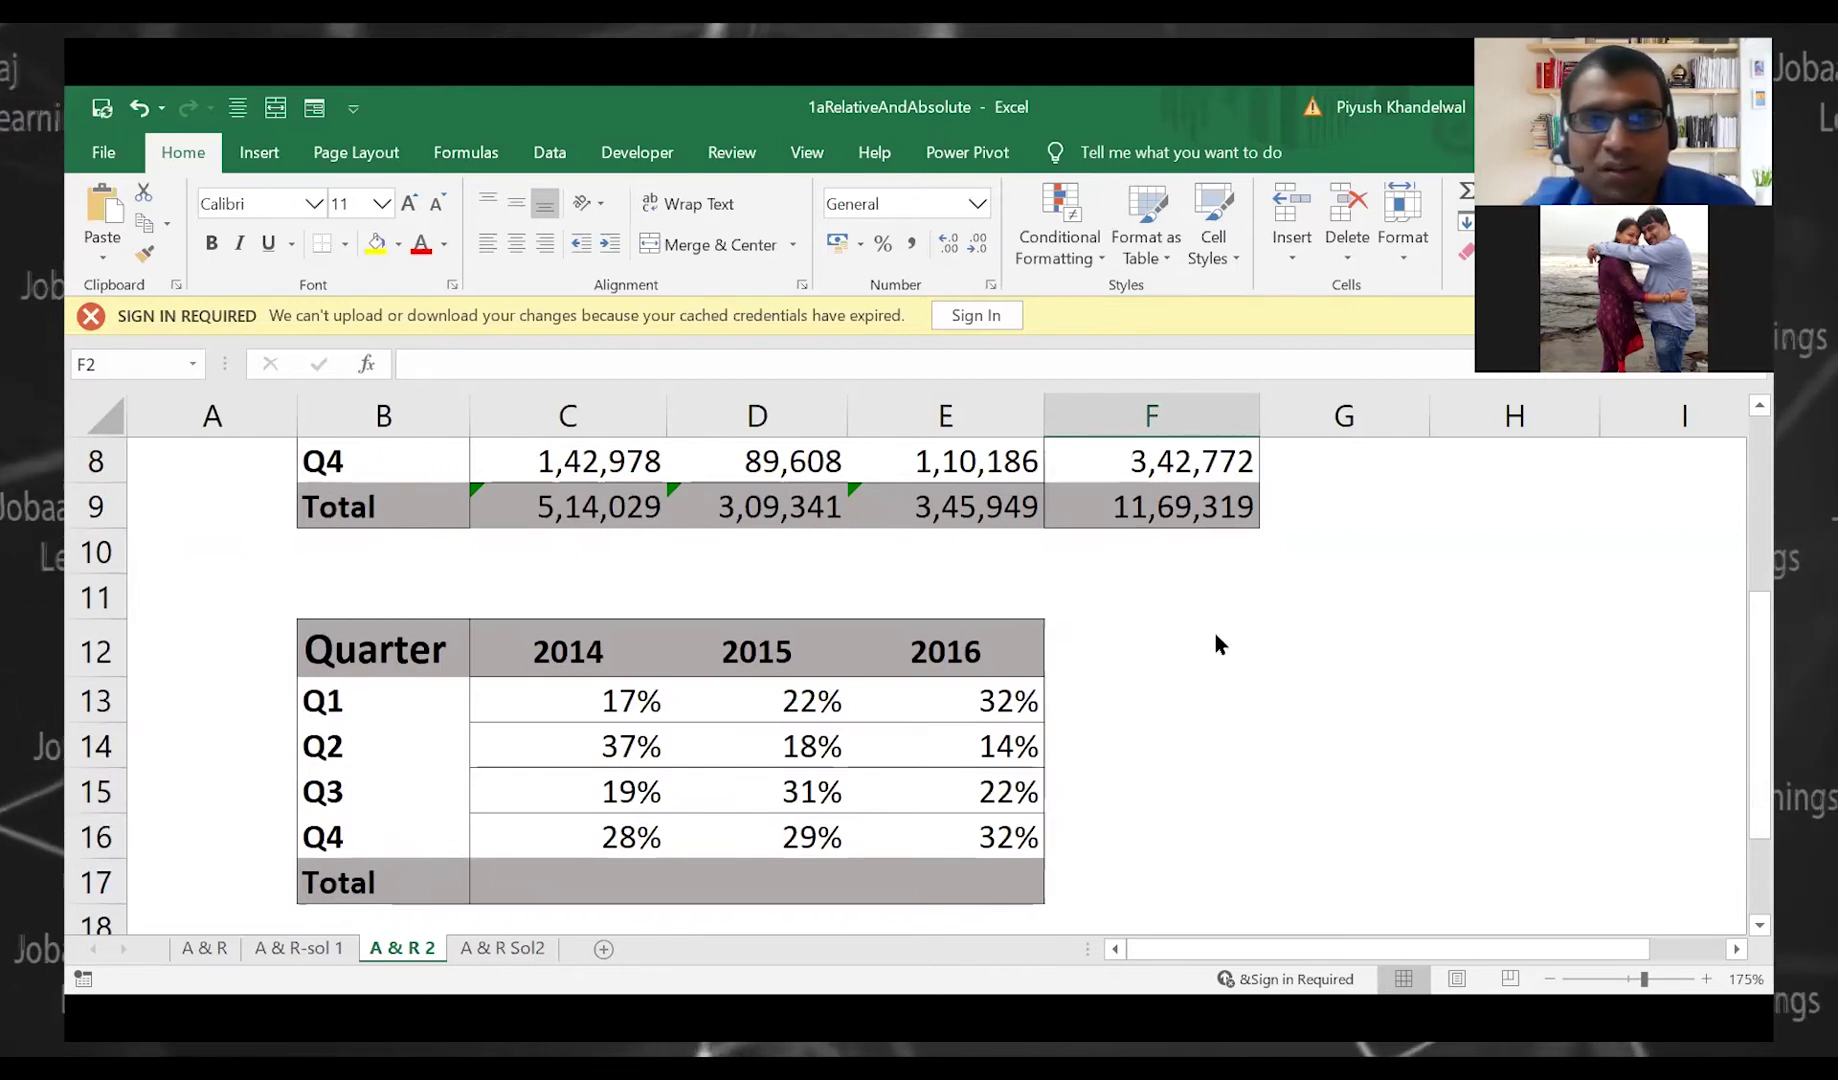
key(alt+Tab)
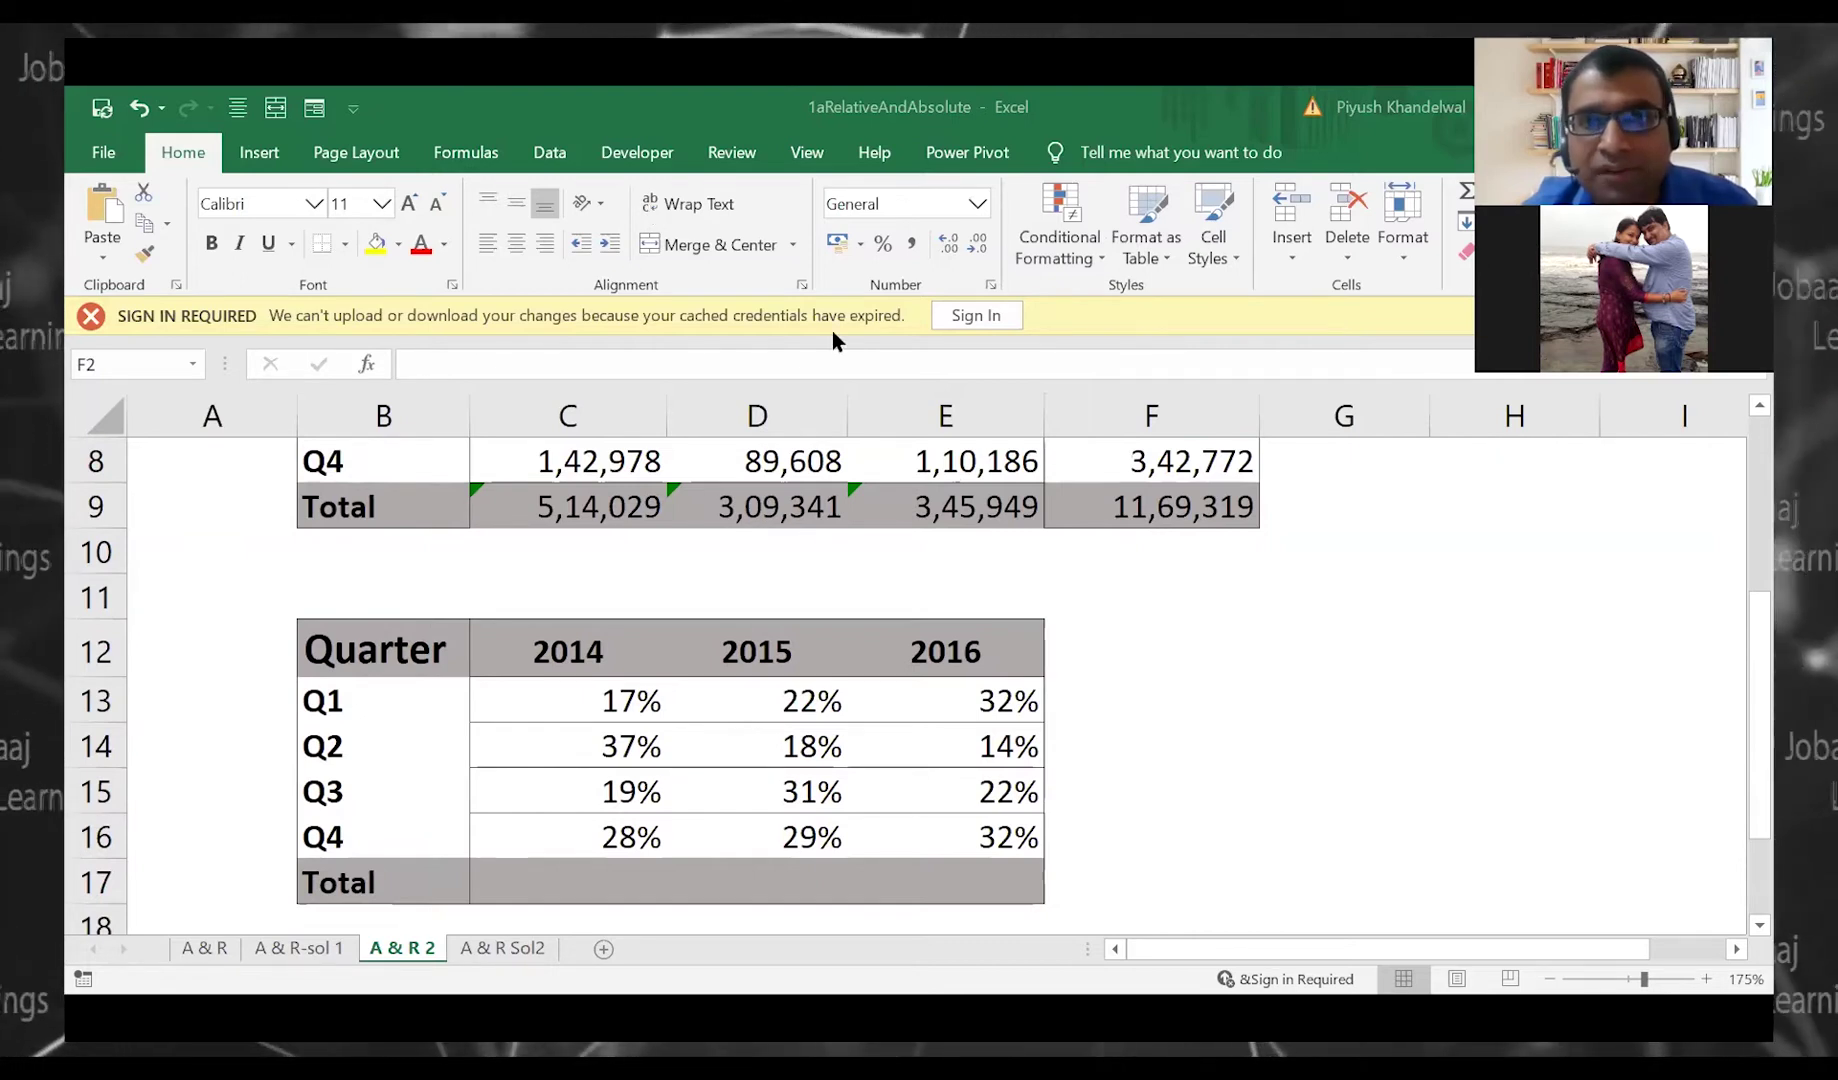
click(856, 505)
scroll(852, 521, up, 3)
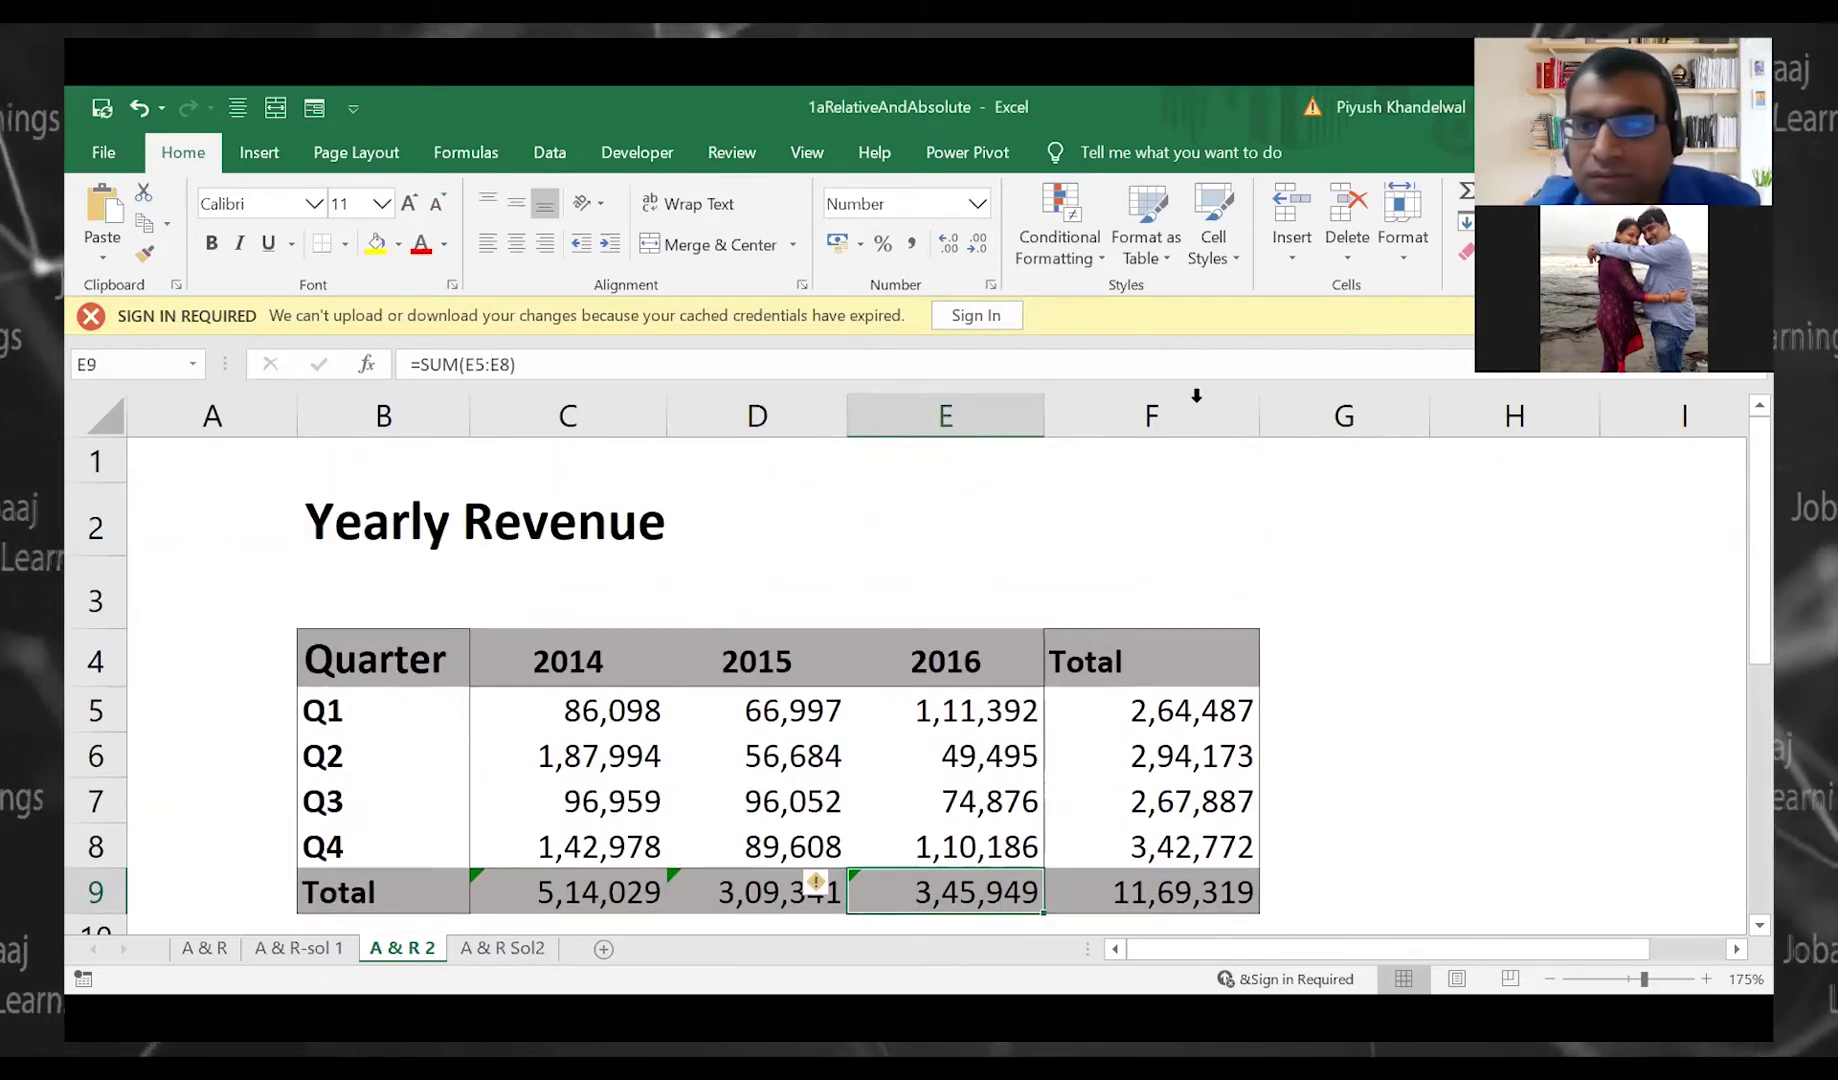
key(alt+Tab)
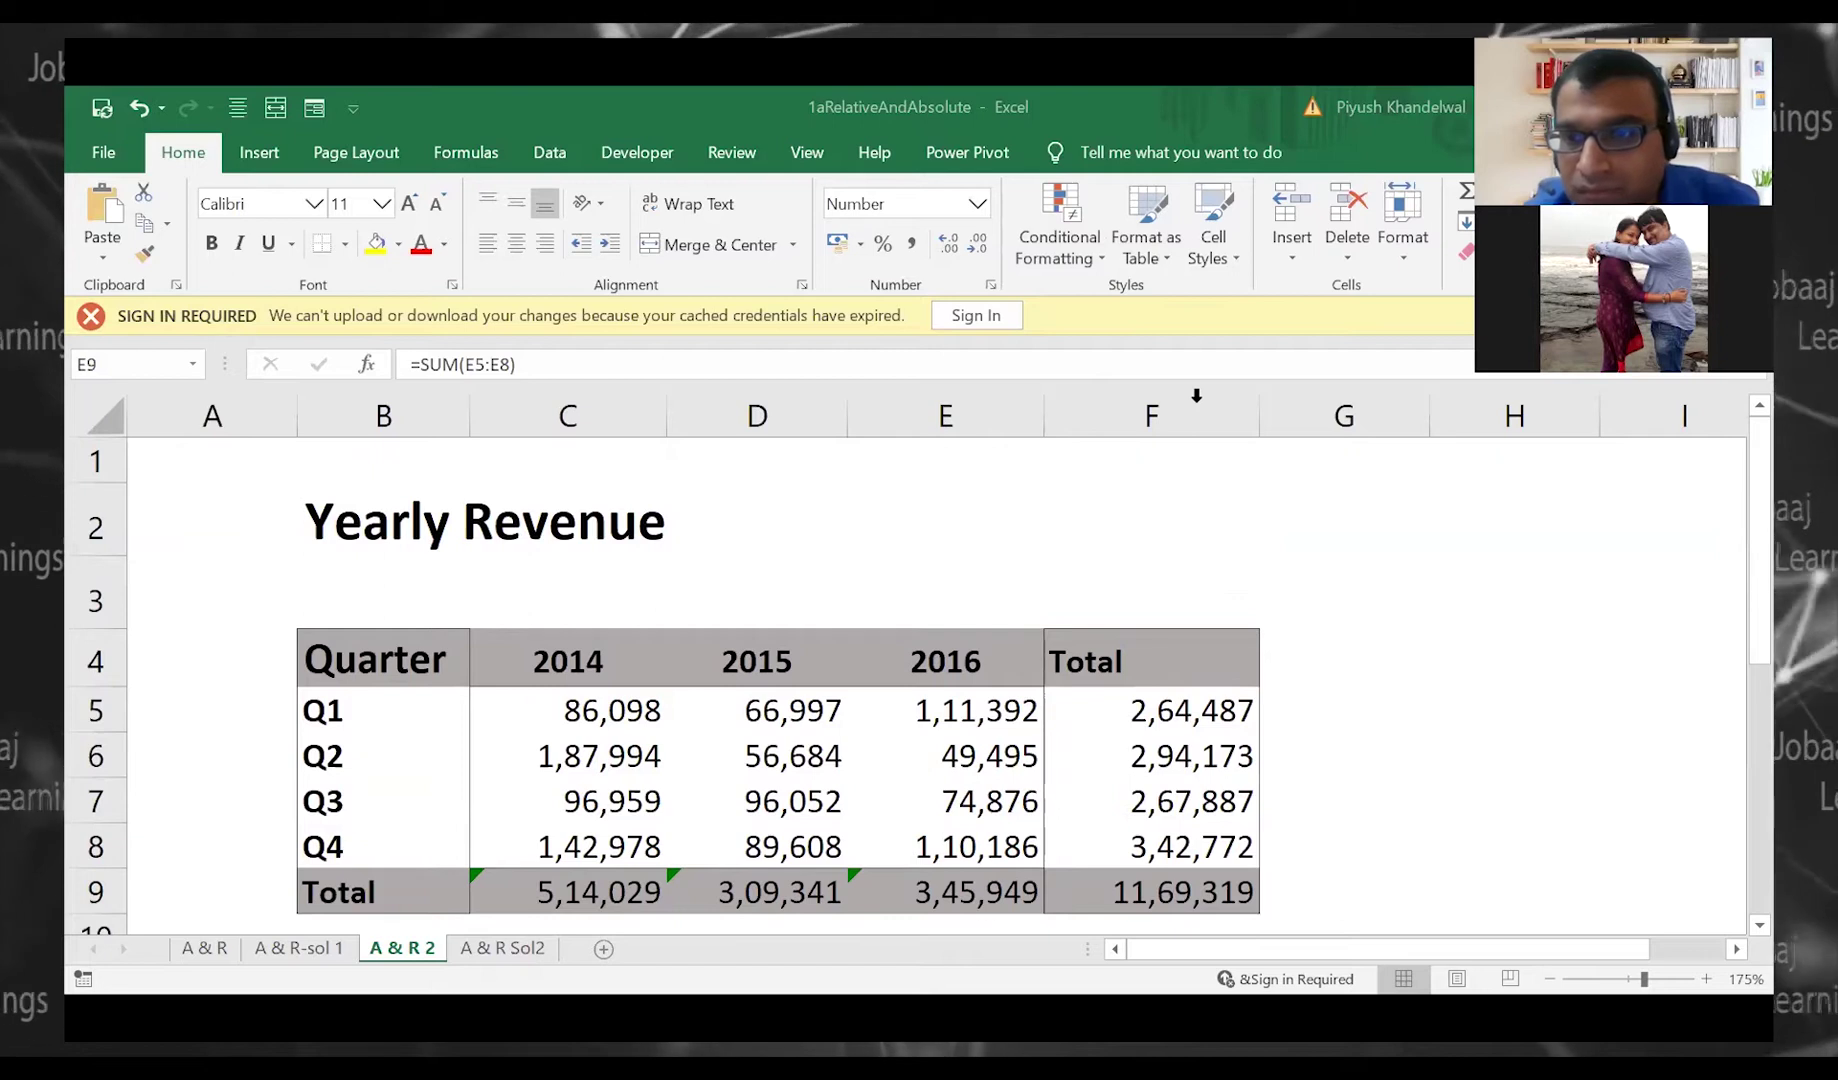
click(206, 940)
Select growth table A1:B11 on A & R, then review A & R-sol 1, A & R 2 and A & R Sol2
click(420, 687)
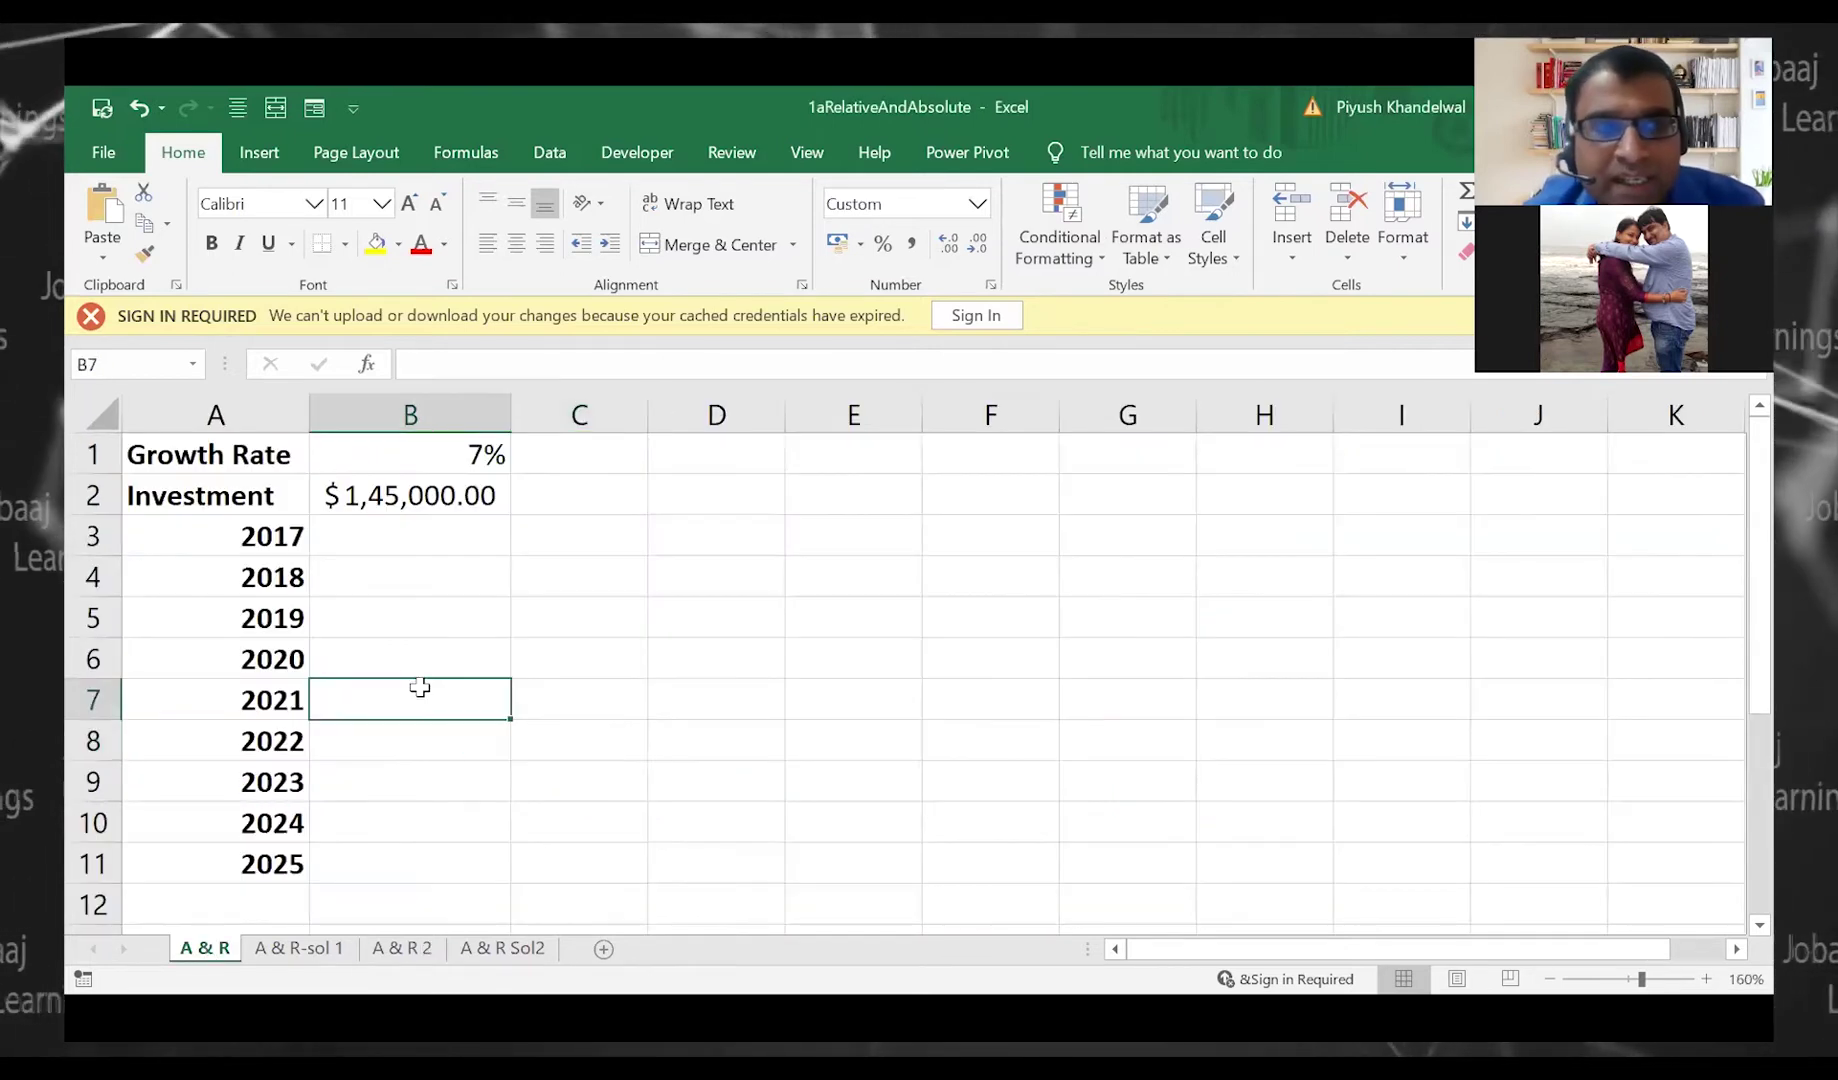
drag(273, 456, 451, 860)
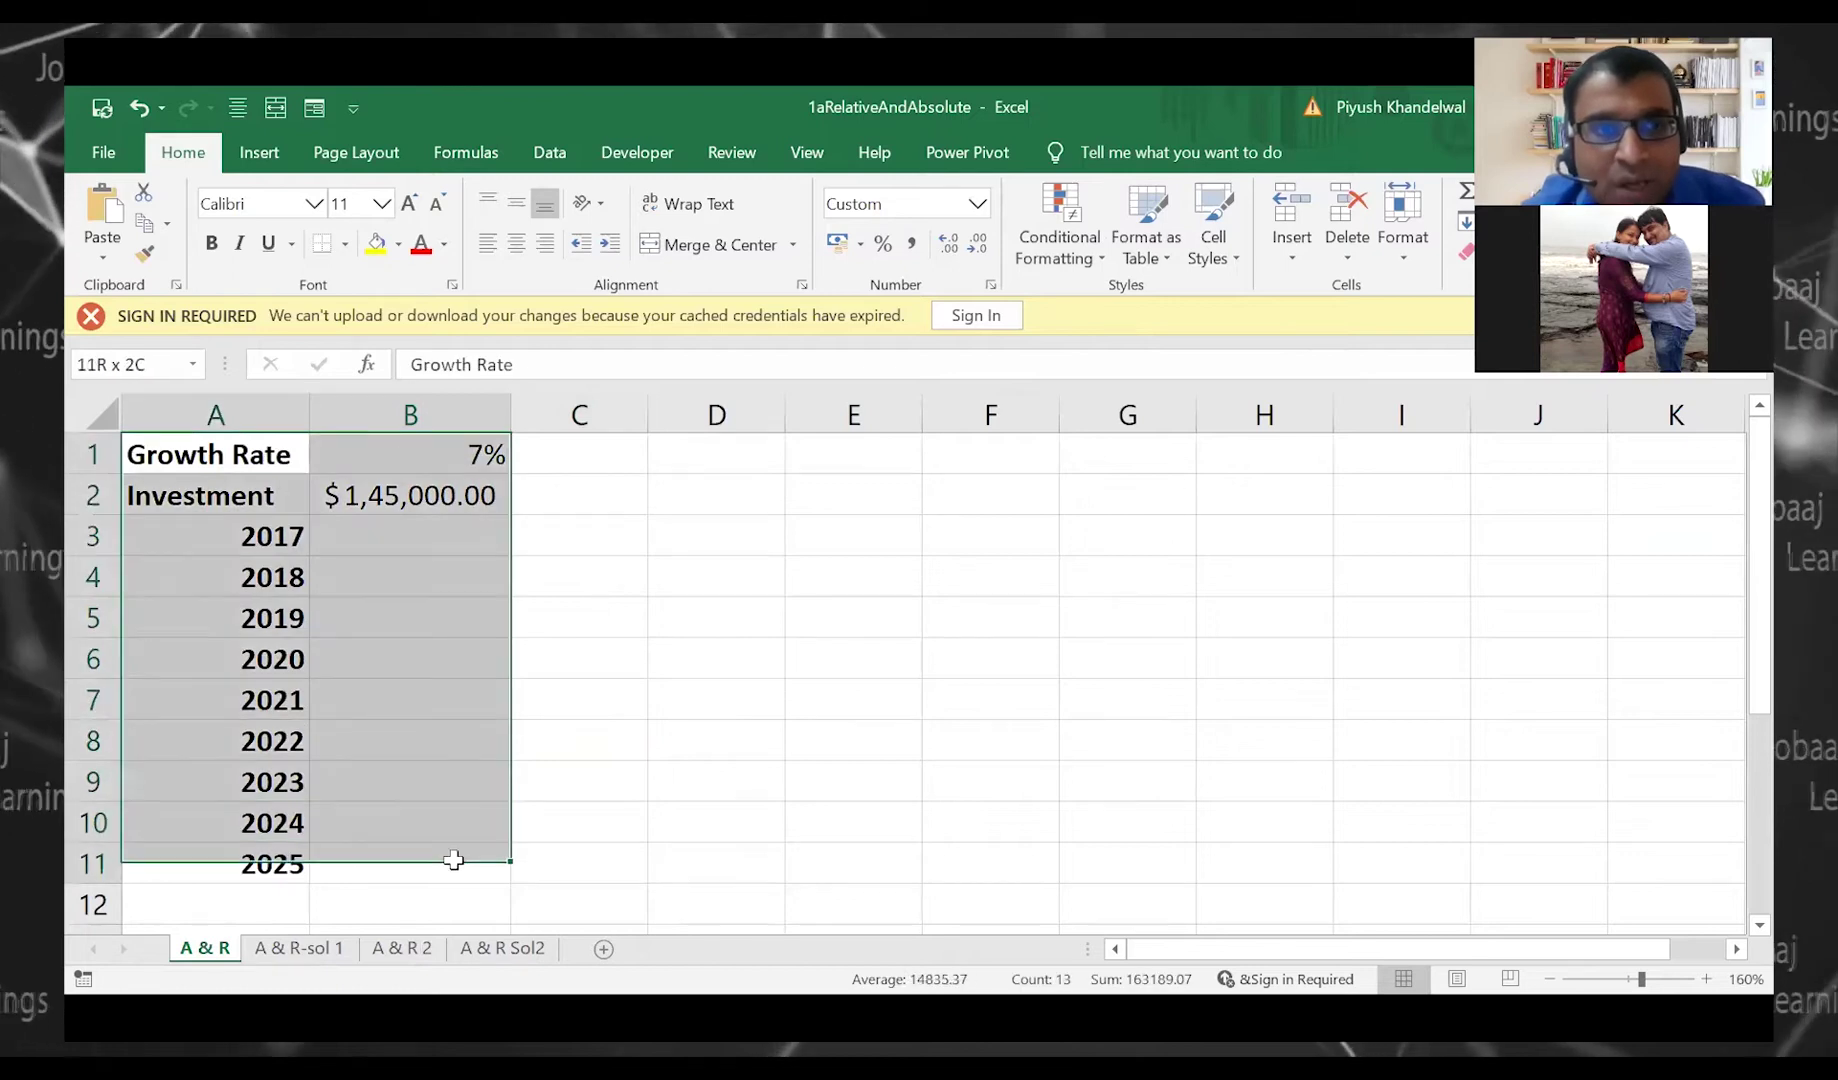
click(300, 948)
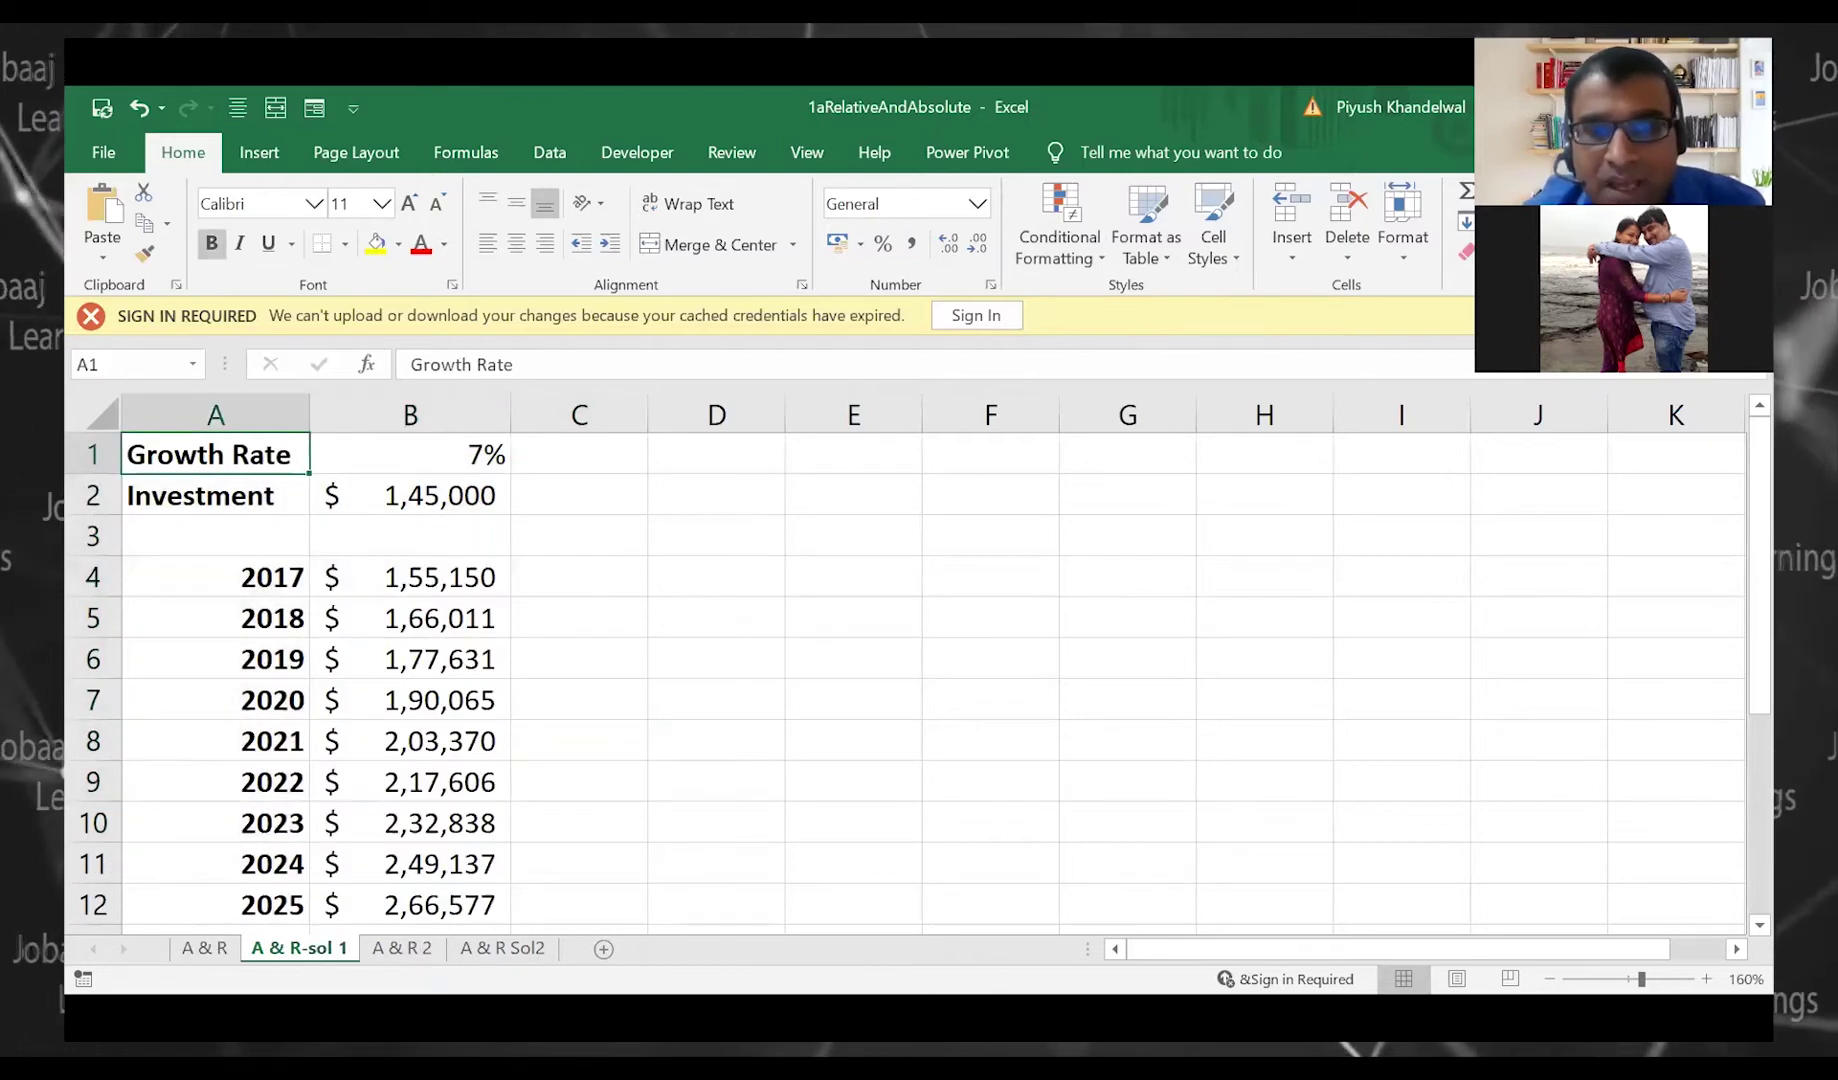
click(433, 672)
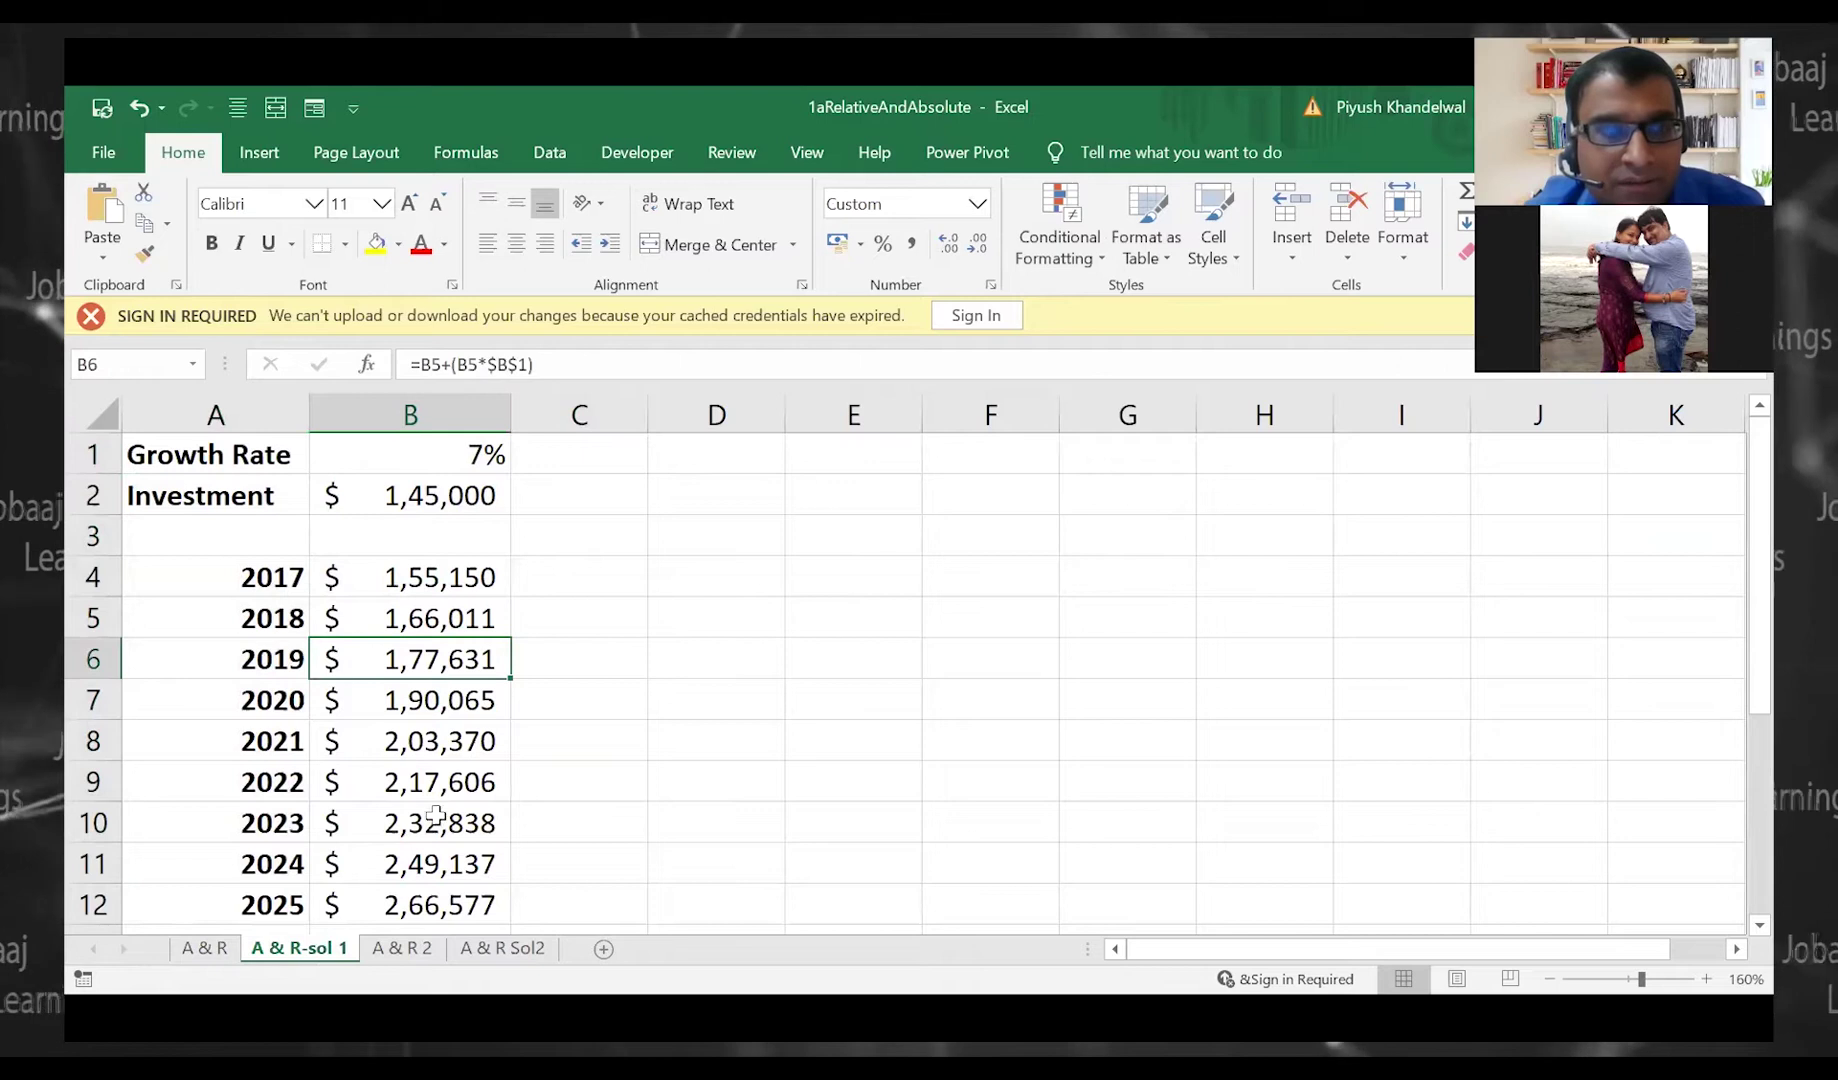
click(402, 948)
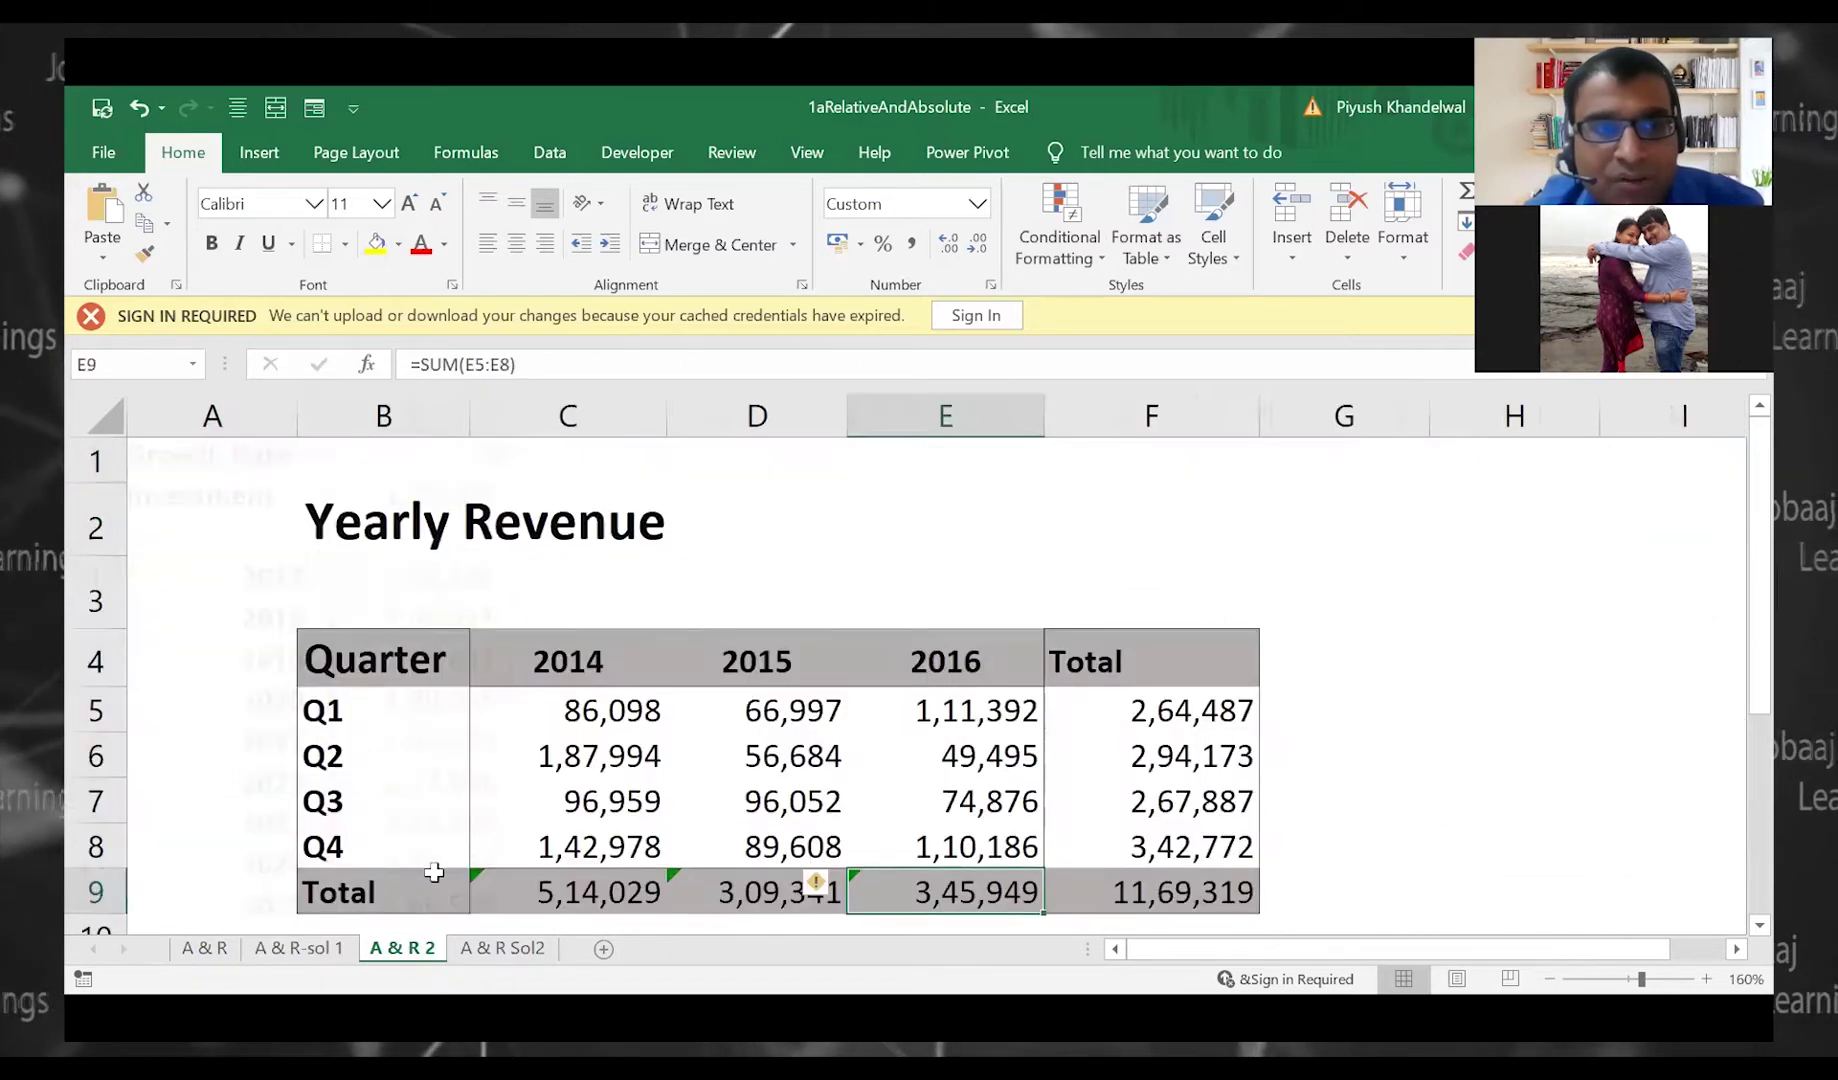
click(515, 948)
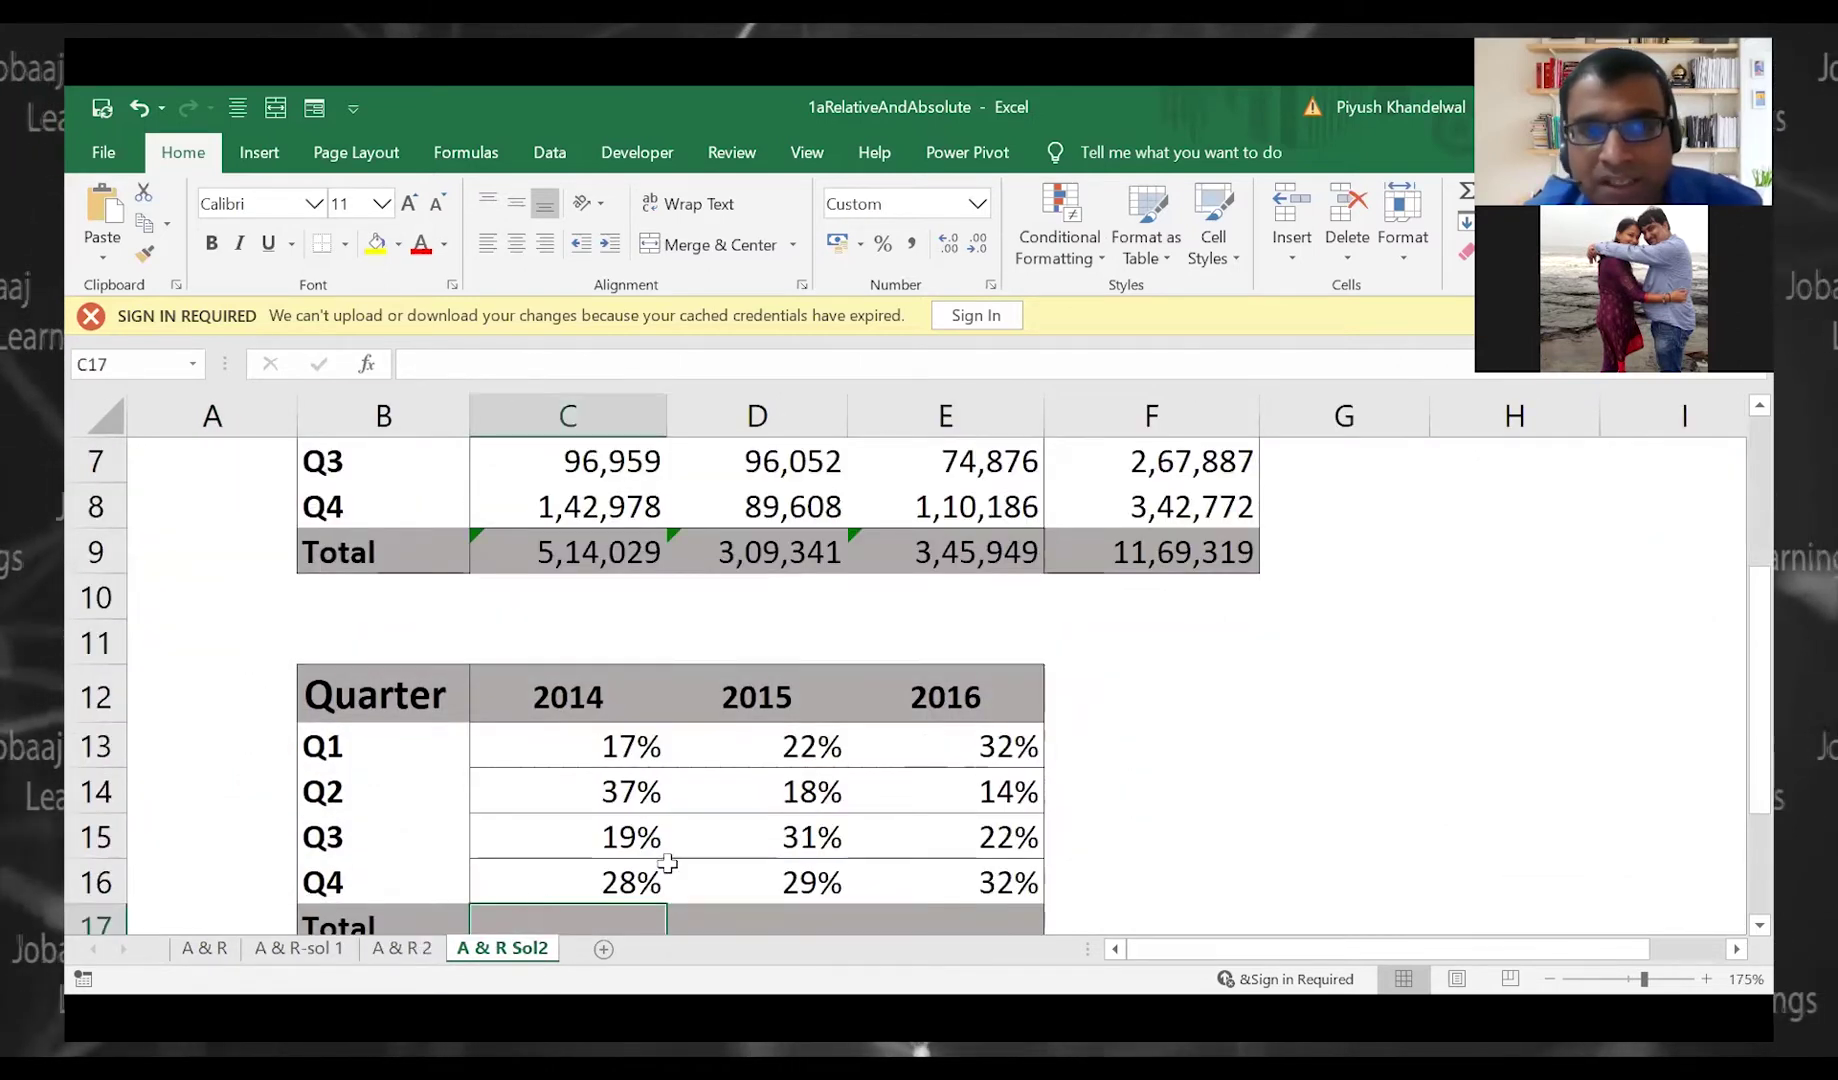
scroll(767, 773, up, 2)
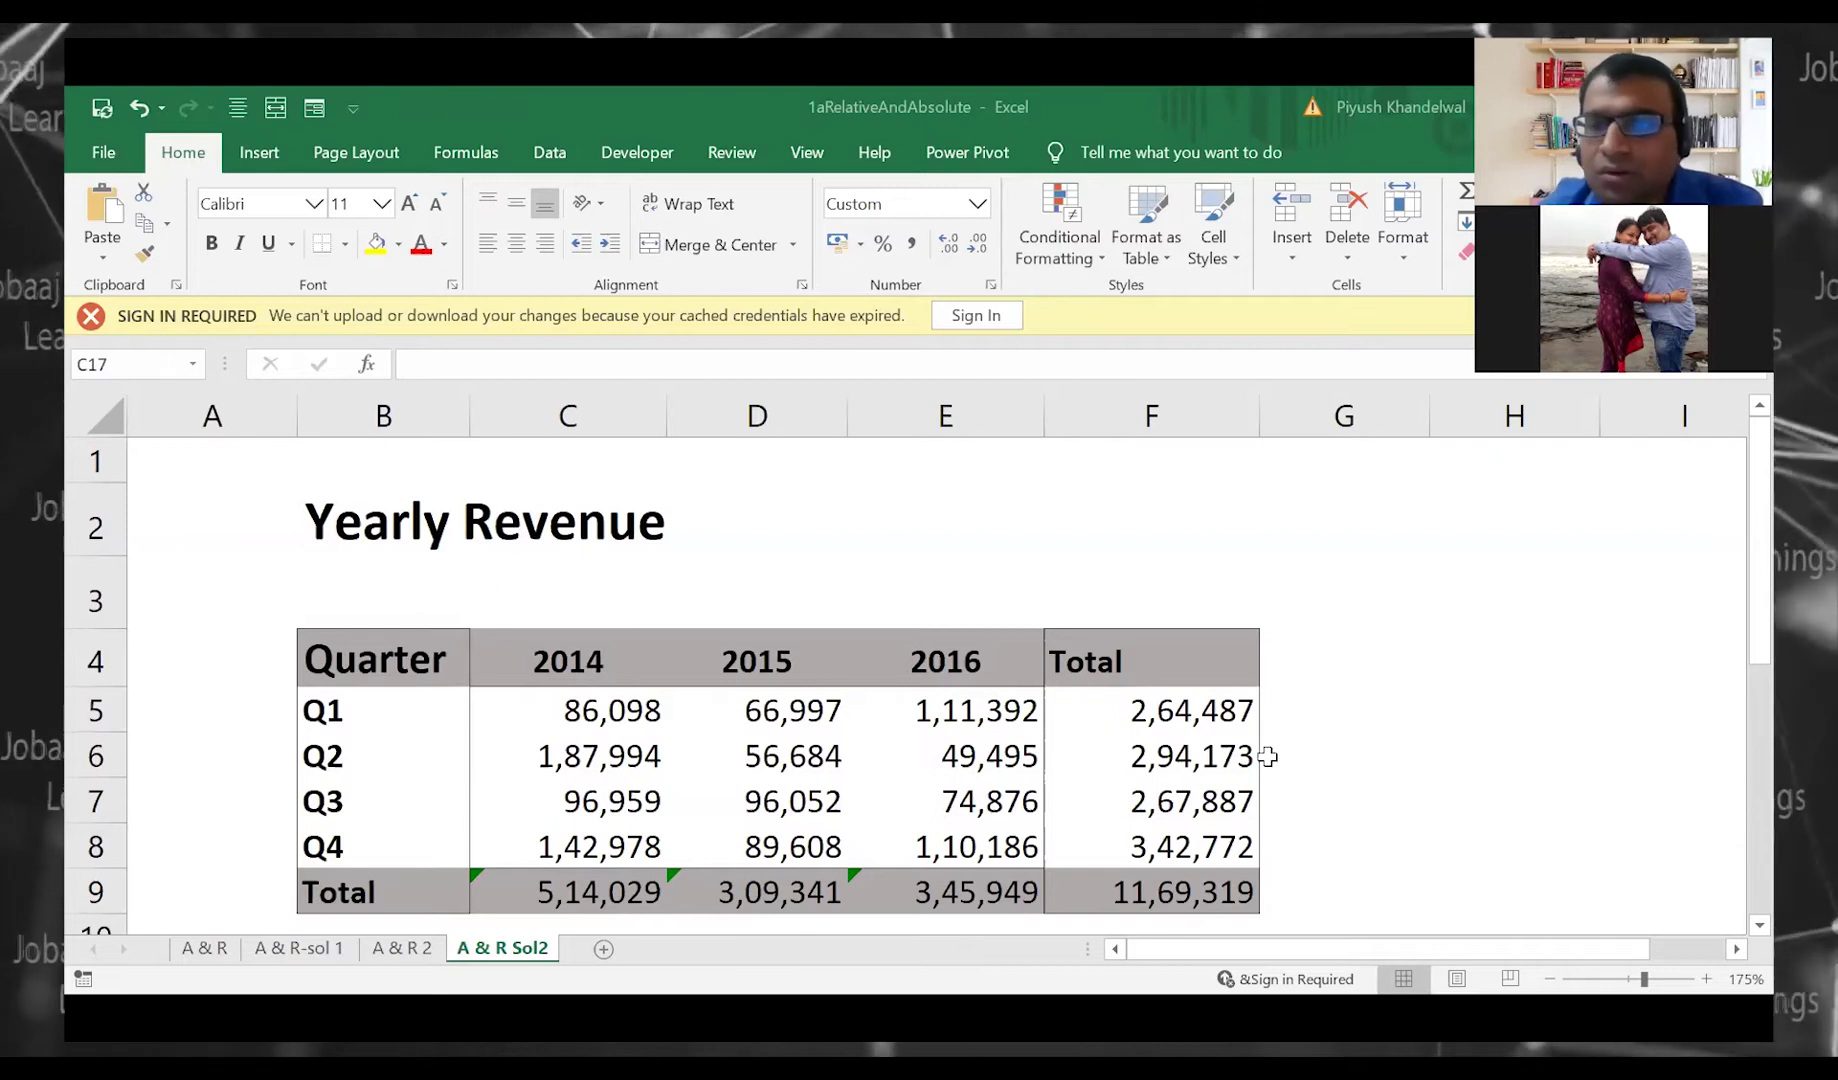
Return to the A & R sheet and preview the growth table's Quick Analysis options
click(204, 948)
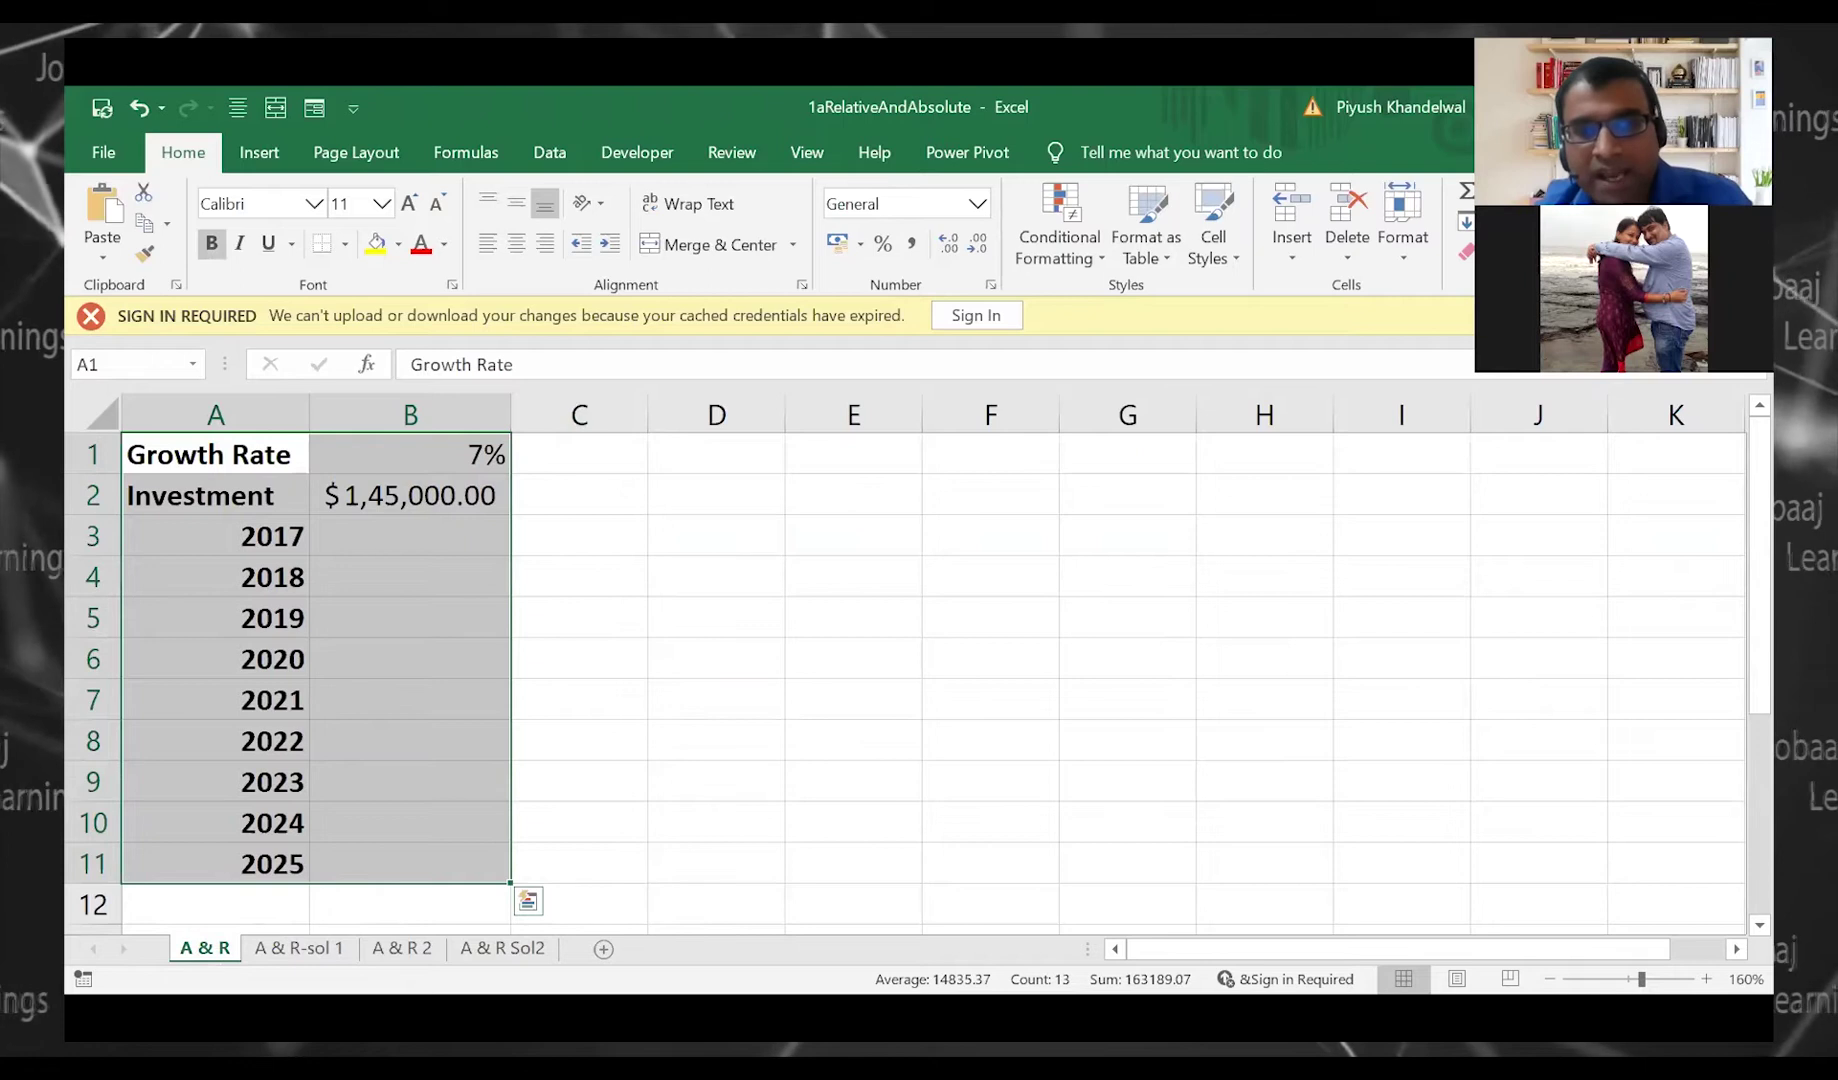
click(528, 901)
key(Escape)
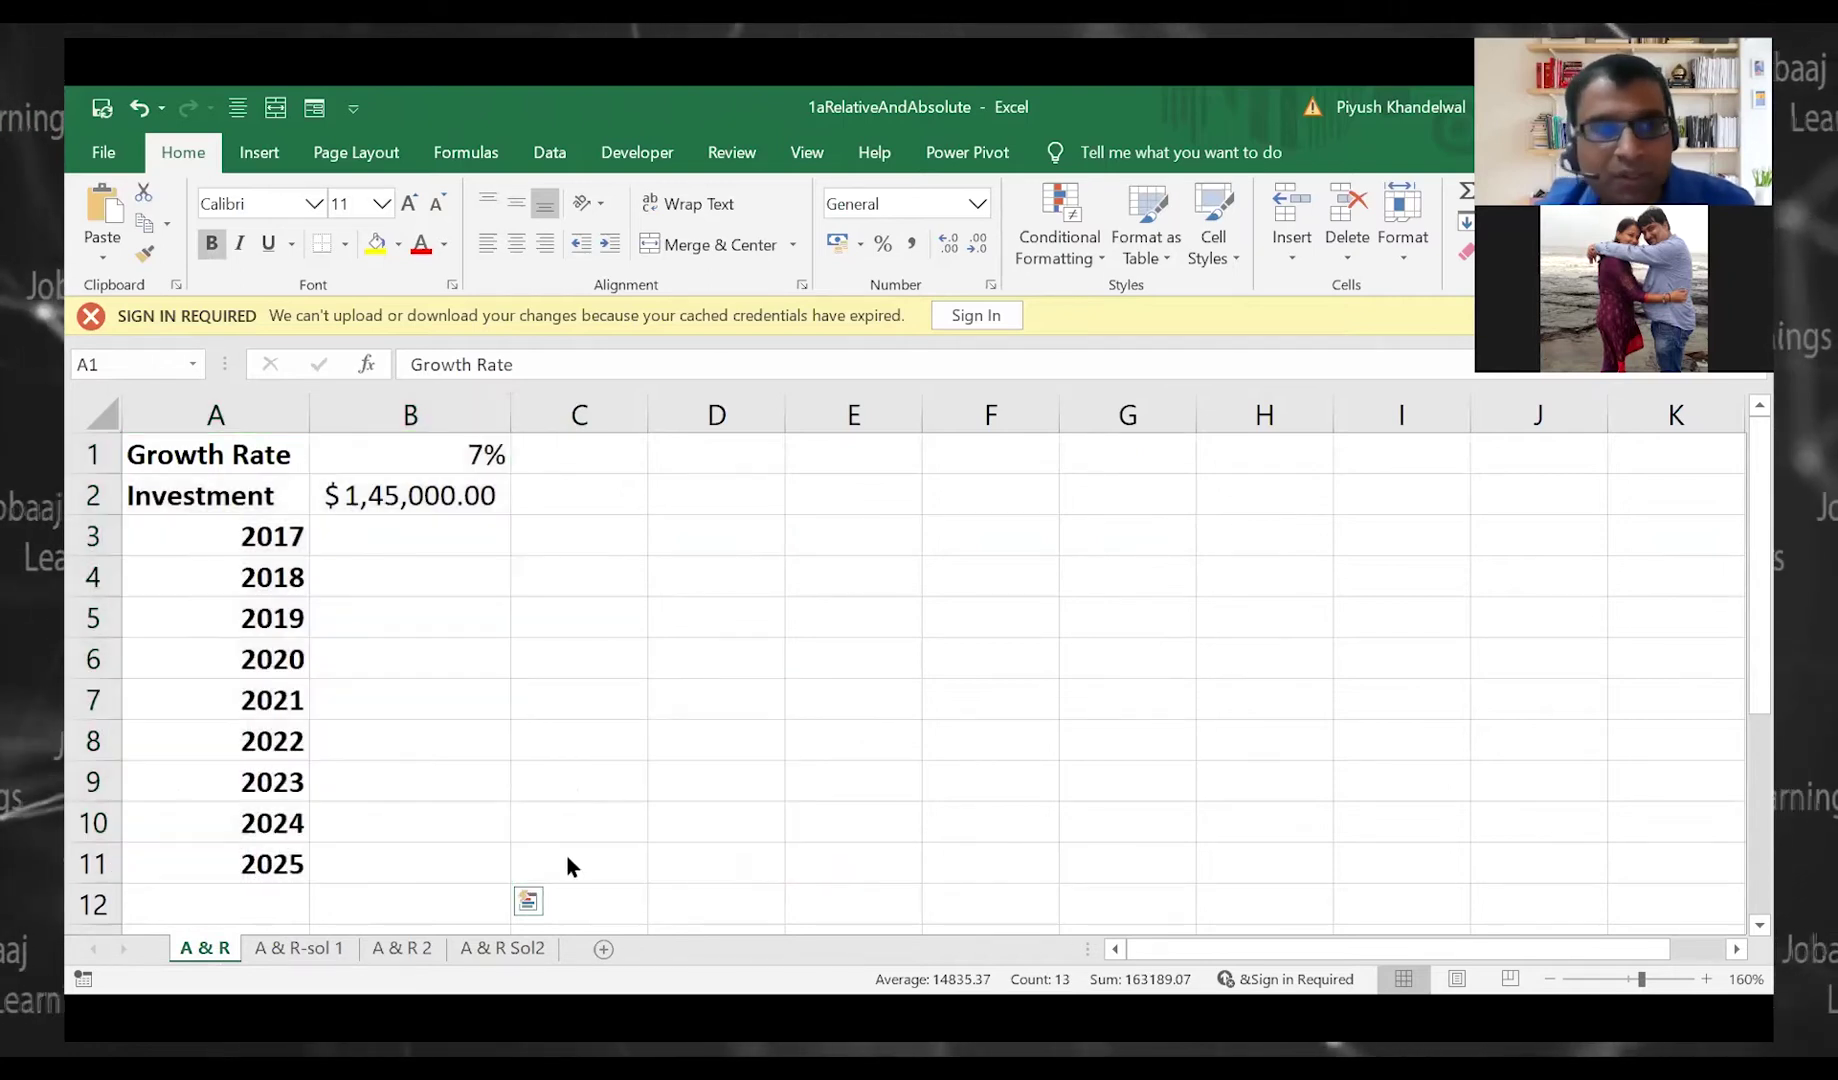
Create a new blank workbook from the File menu
click(126, 154)
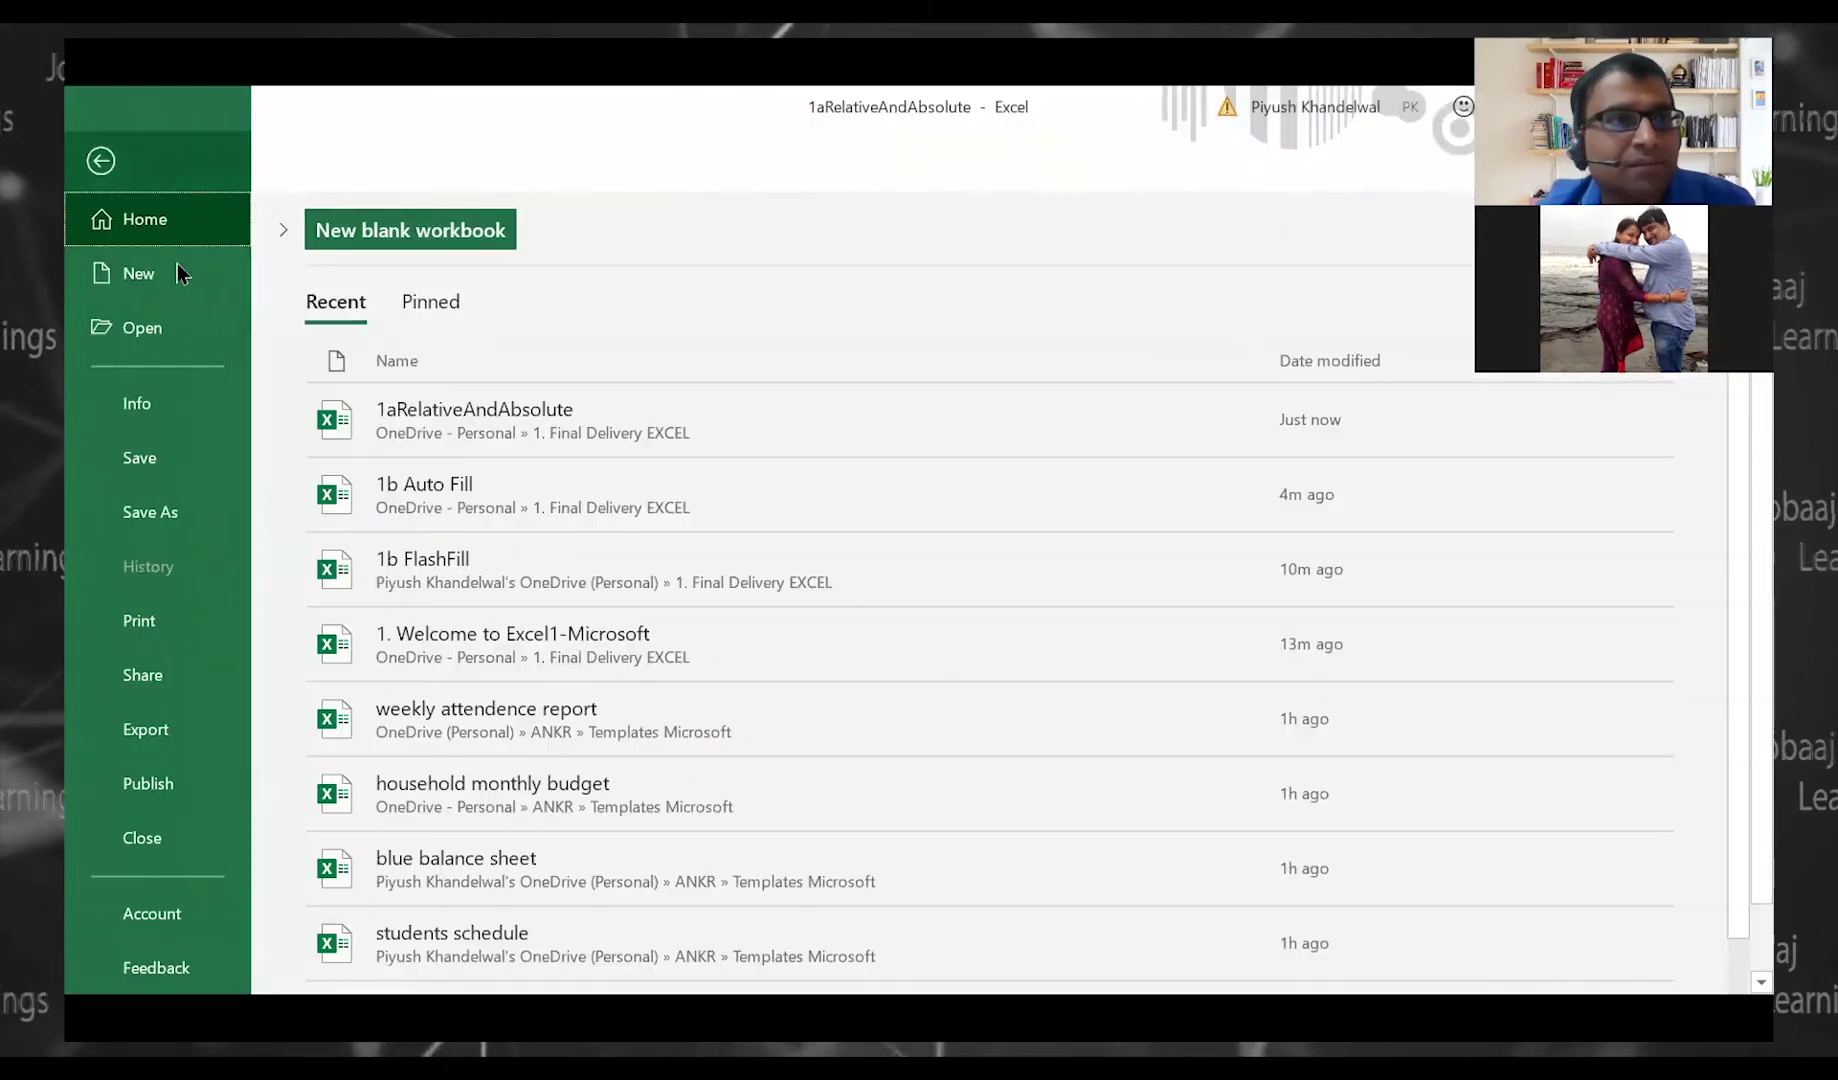
click(159, 269)
click(438, 330)
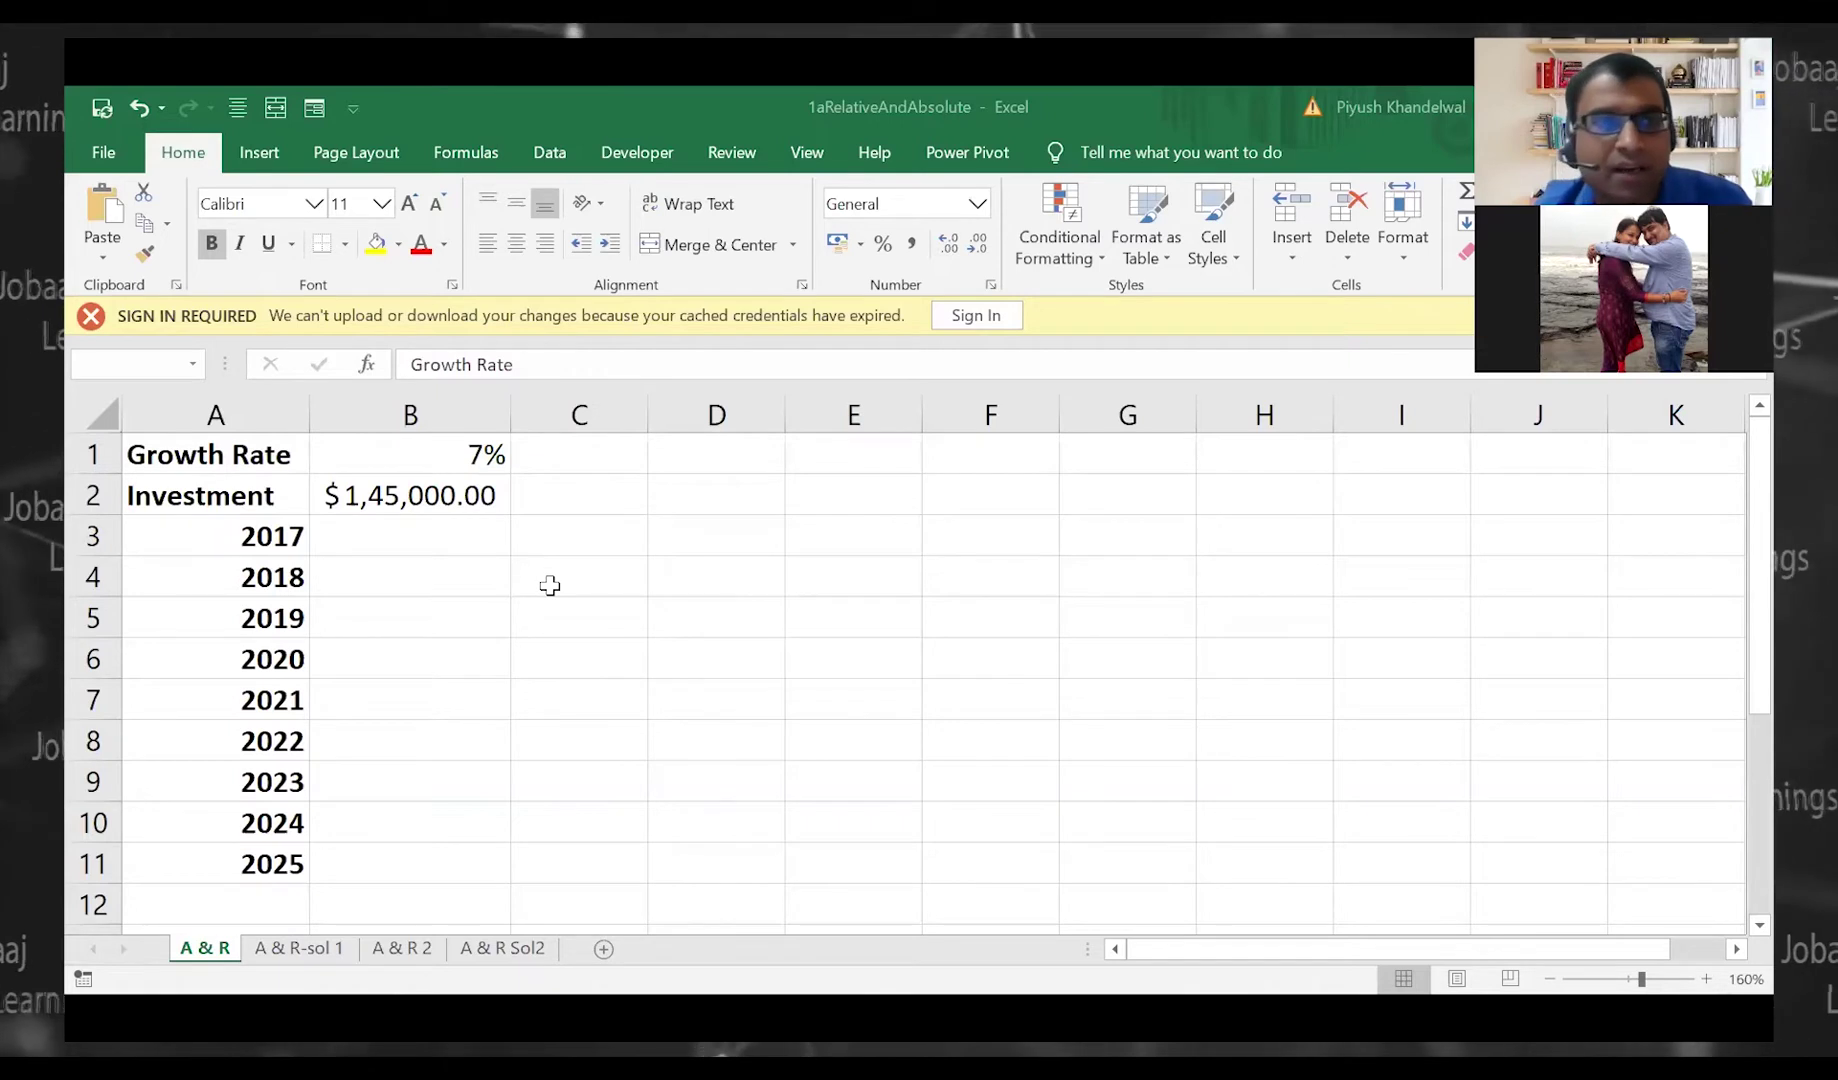
Copy the entire growth table into the clipboard collection
key(ctrl+a)
key(ctrl+c)
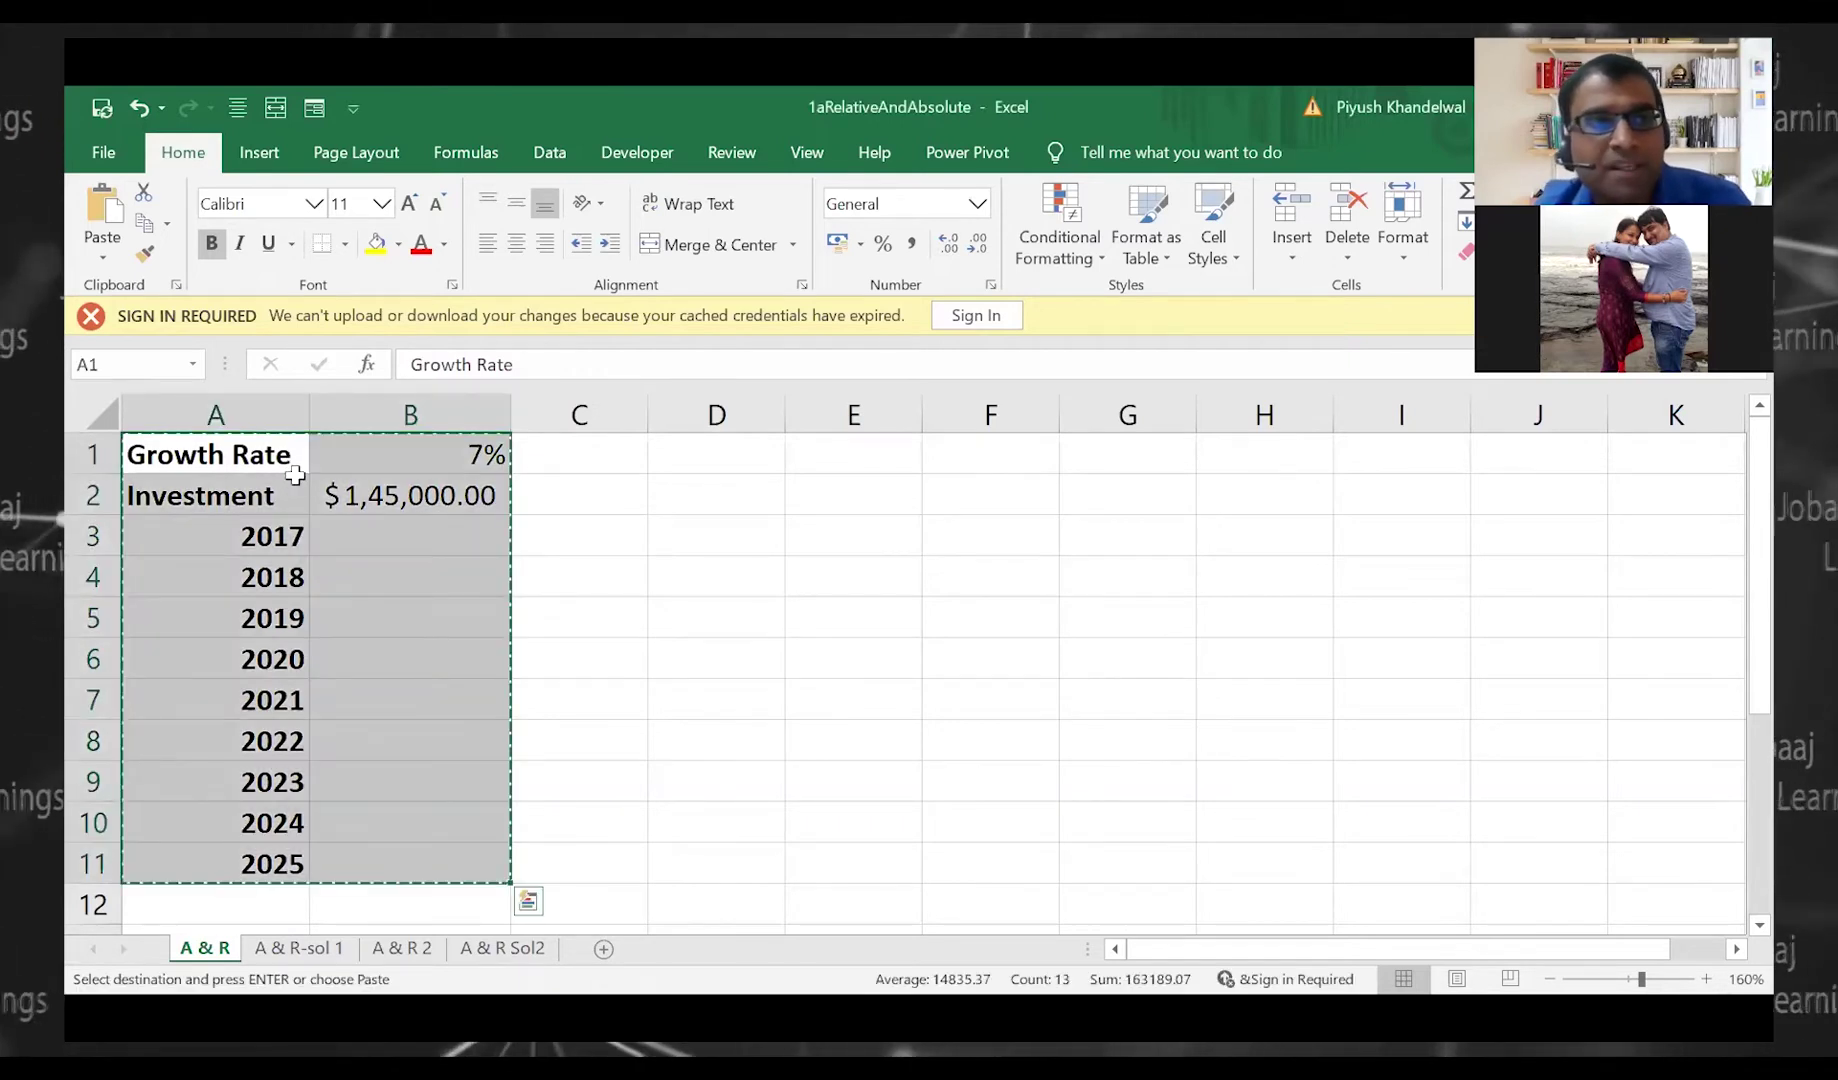
key(ctrl+c)
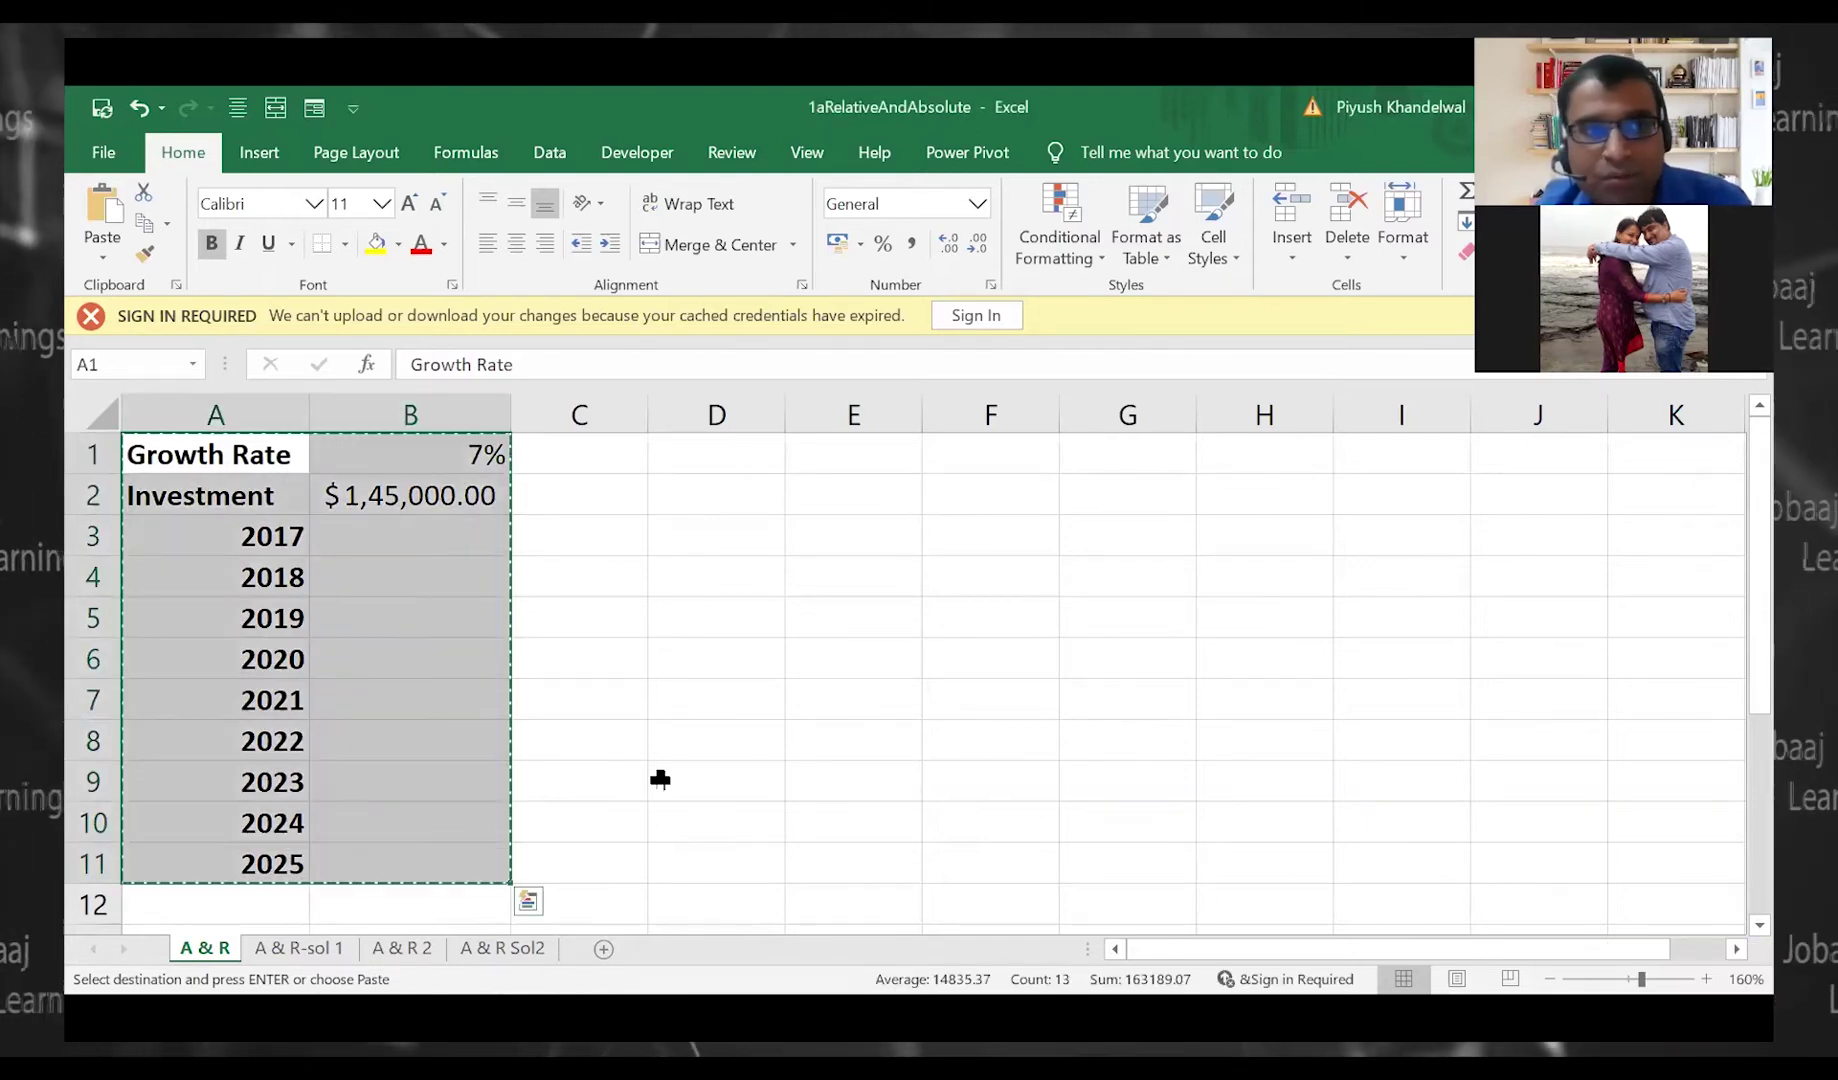
key(ctrl+n)
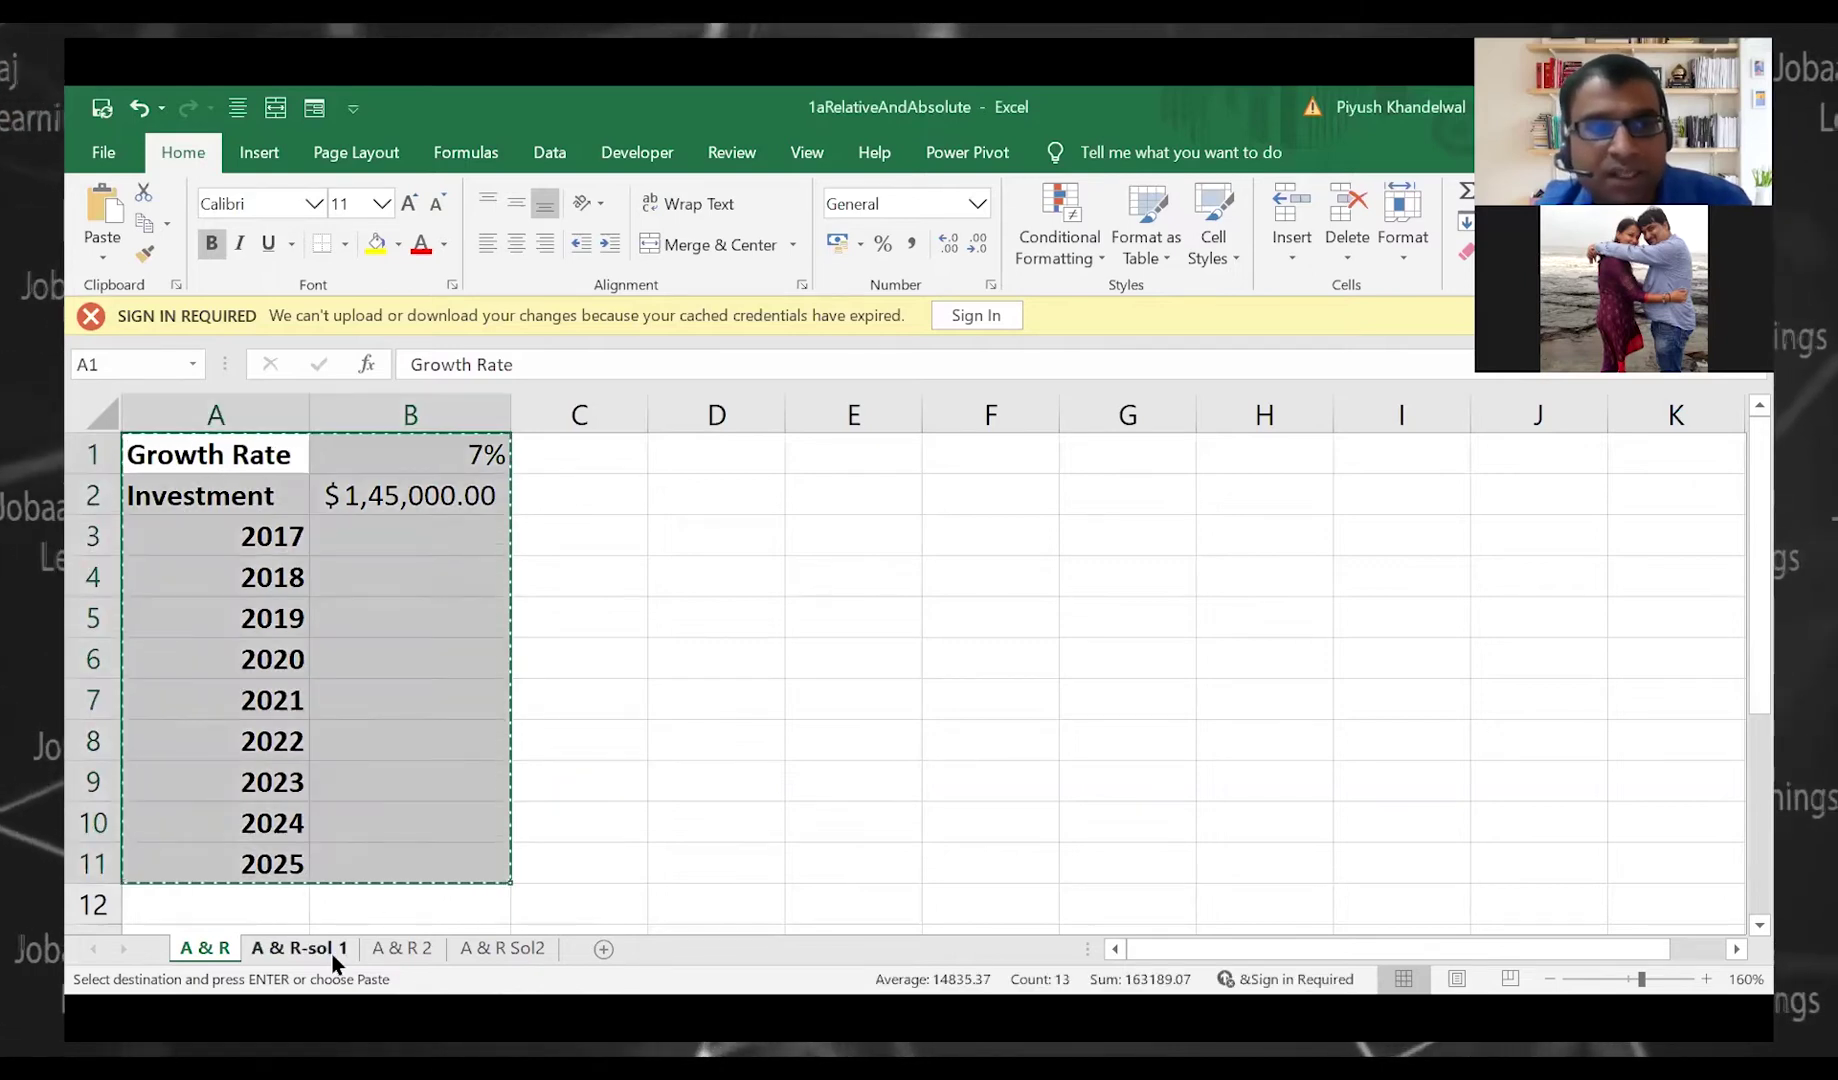
Select A1:B12 on the A & R-sol 1 sheet and paste it back as values only
click(330, 950)
drag(198, 477, 416, 841)
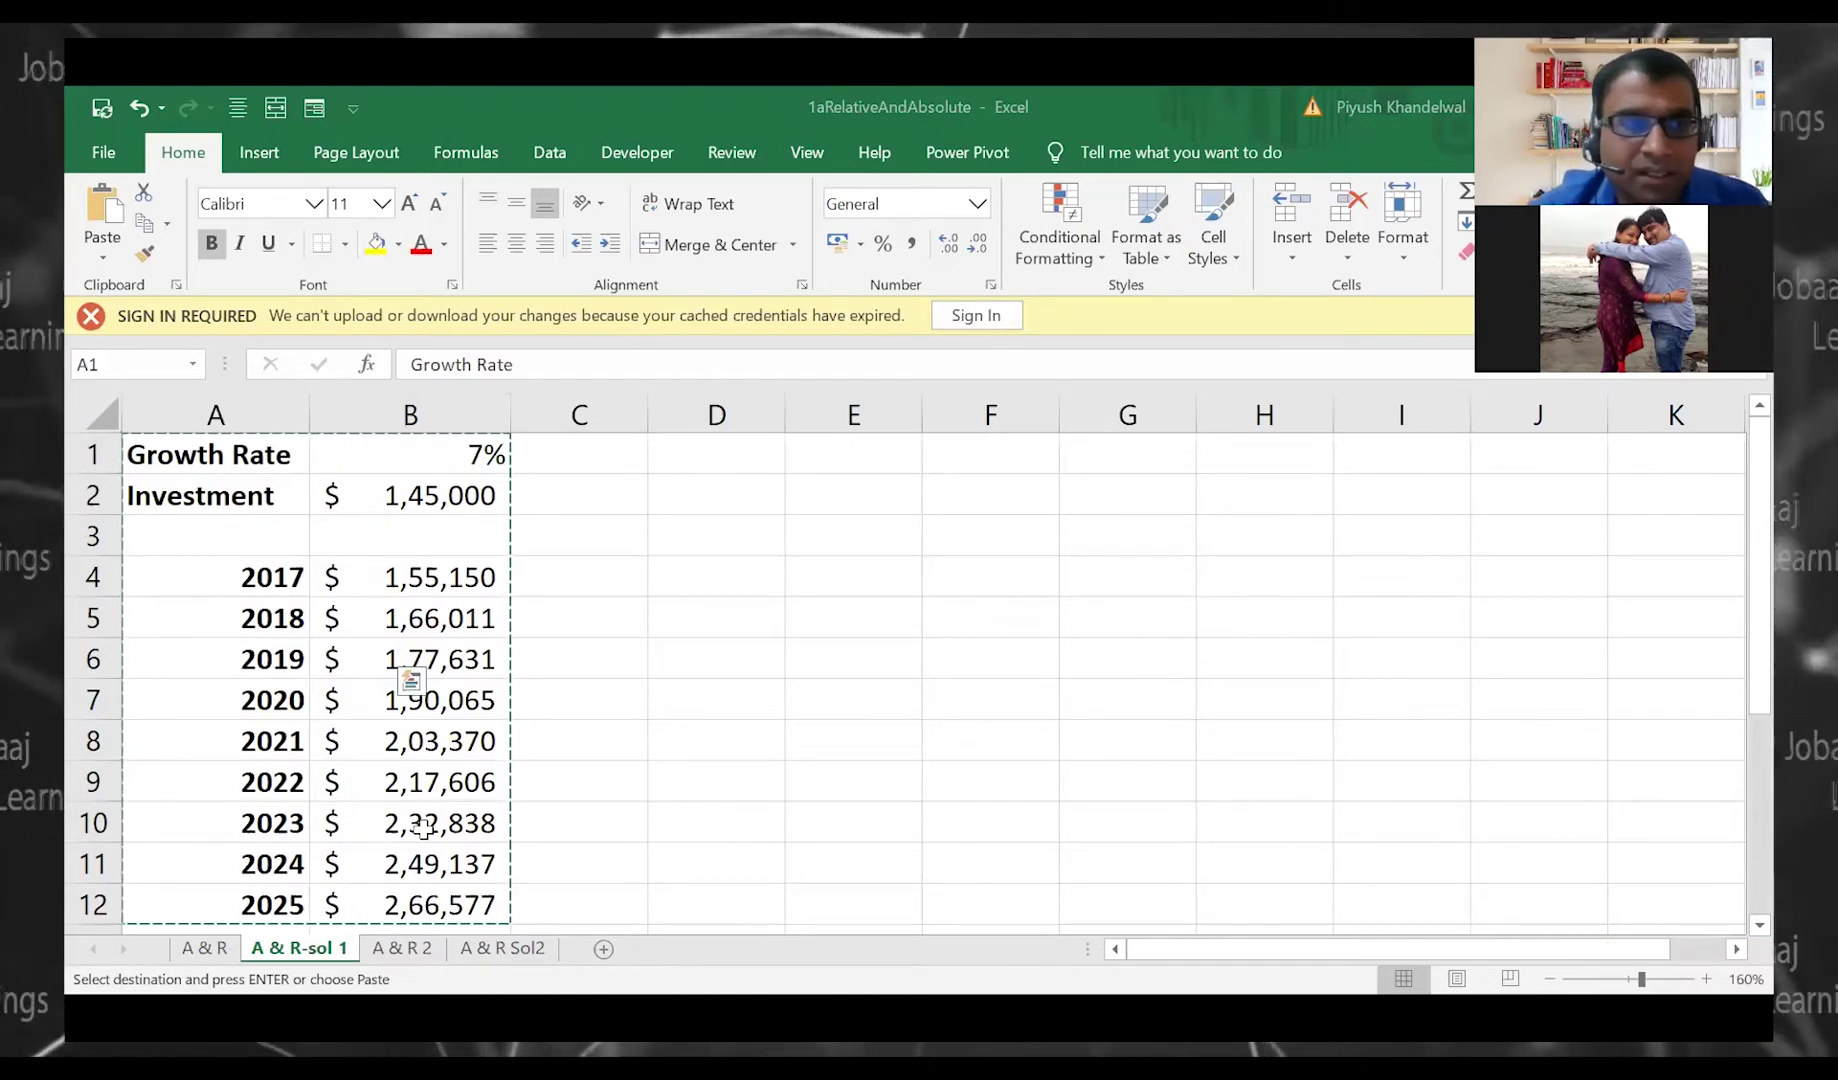
key(ctrl+alt+v)
key(v)
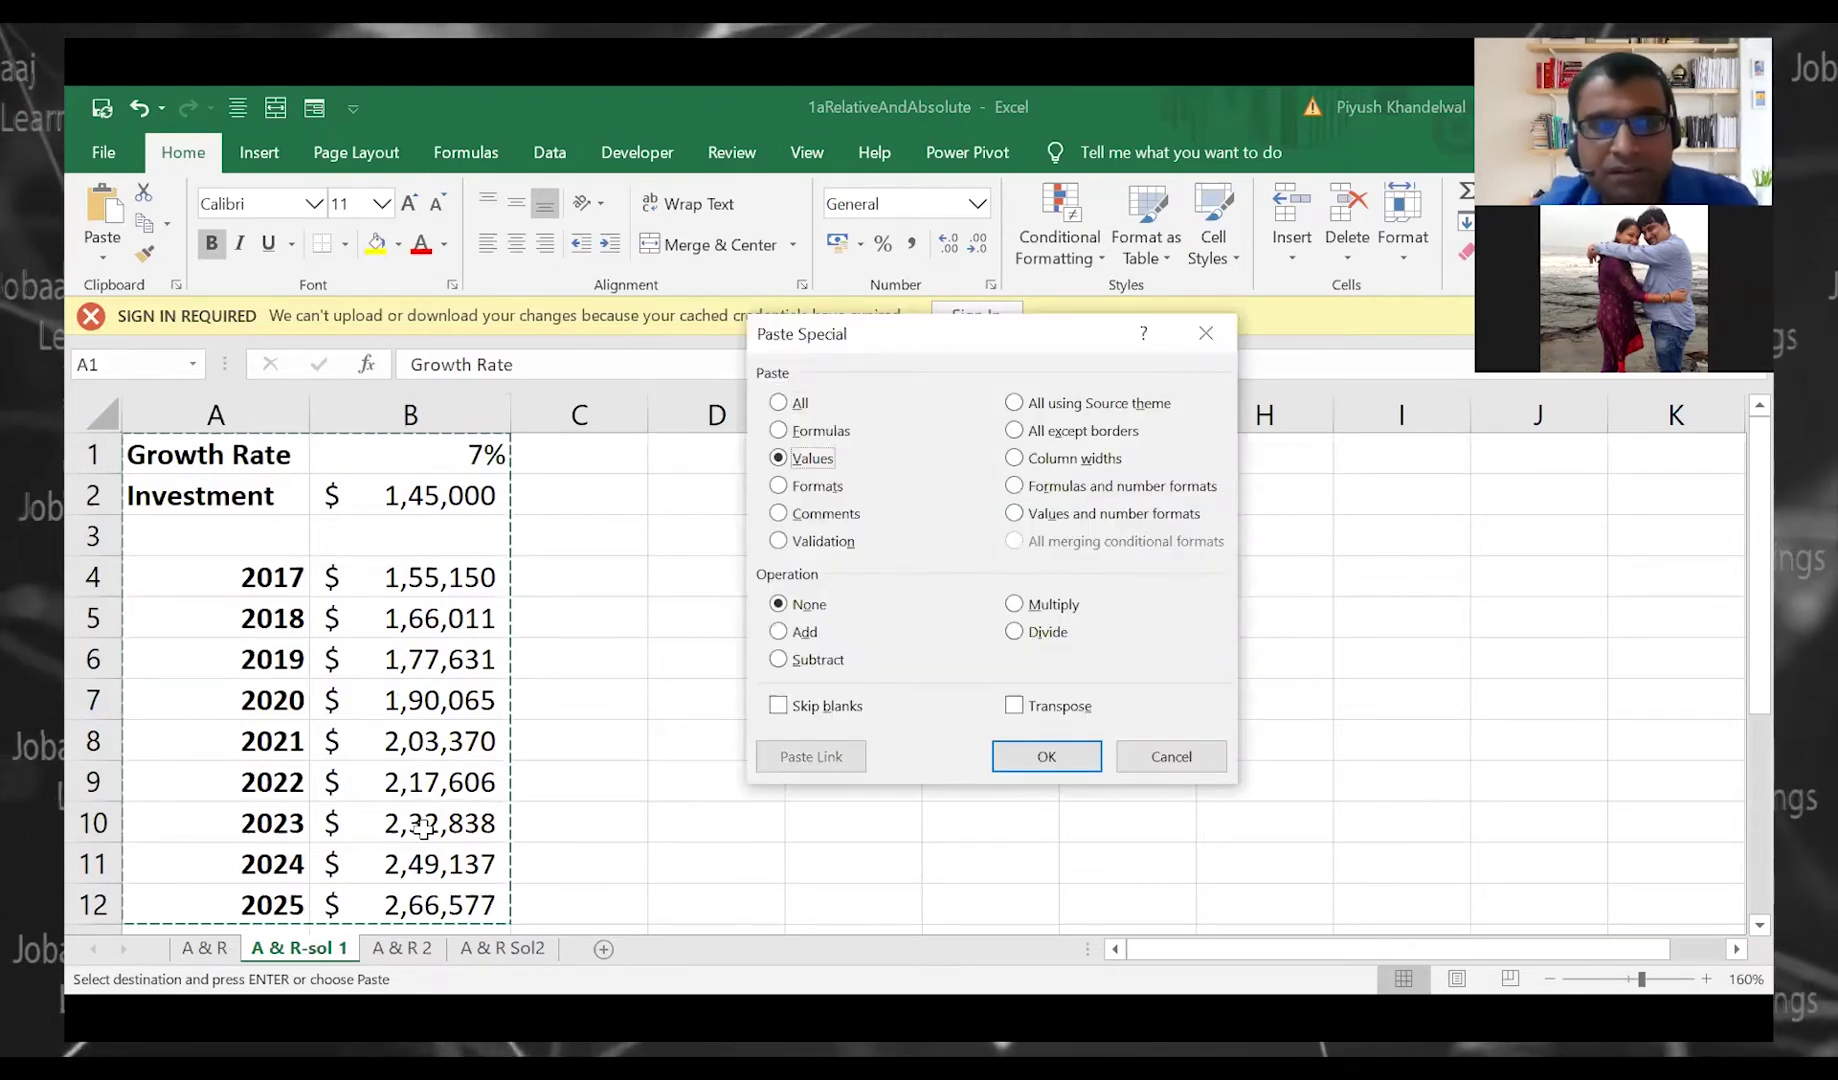
key(Return)
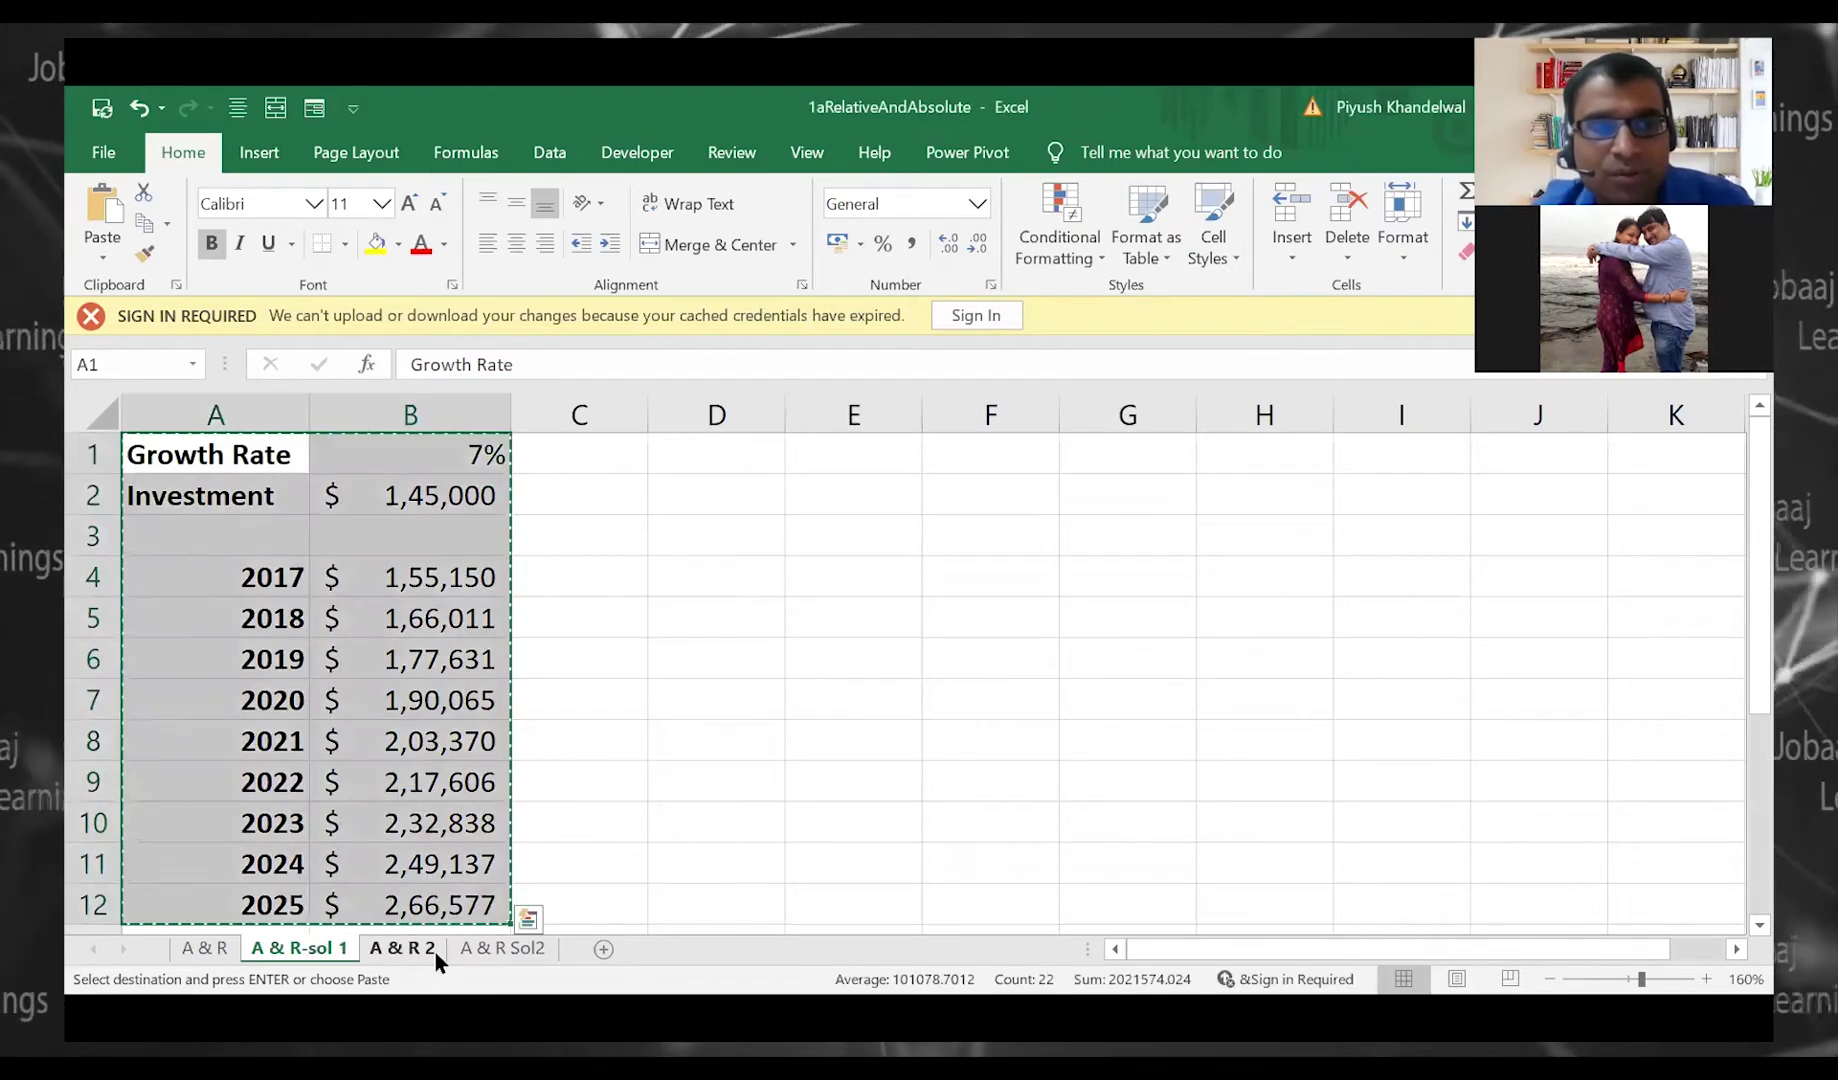
Copy Yearly Revenue table B4:F9 from A & R 2, then move through the tabs to A & R Sol2
key(ctrl+Page_Down)
drag(386, 660, 1128, 882)
key(ctrl+c)
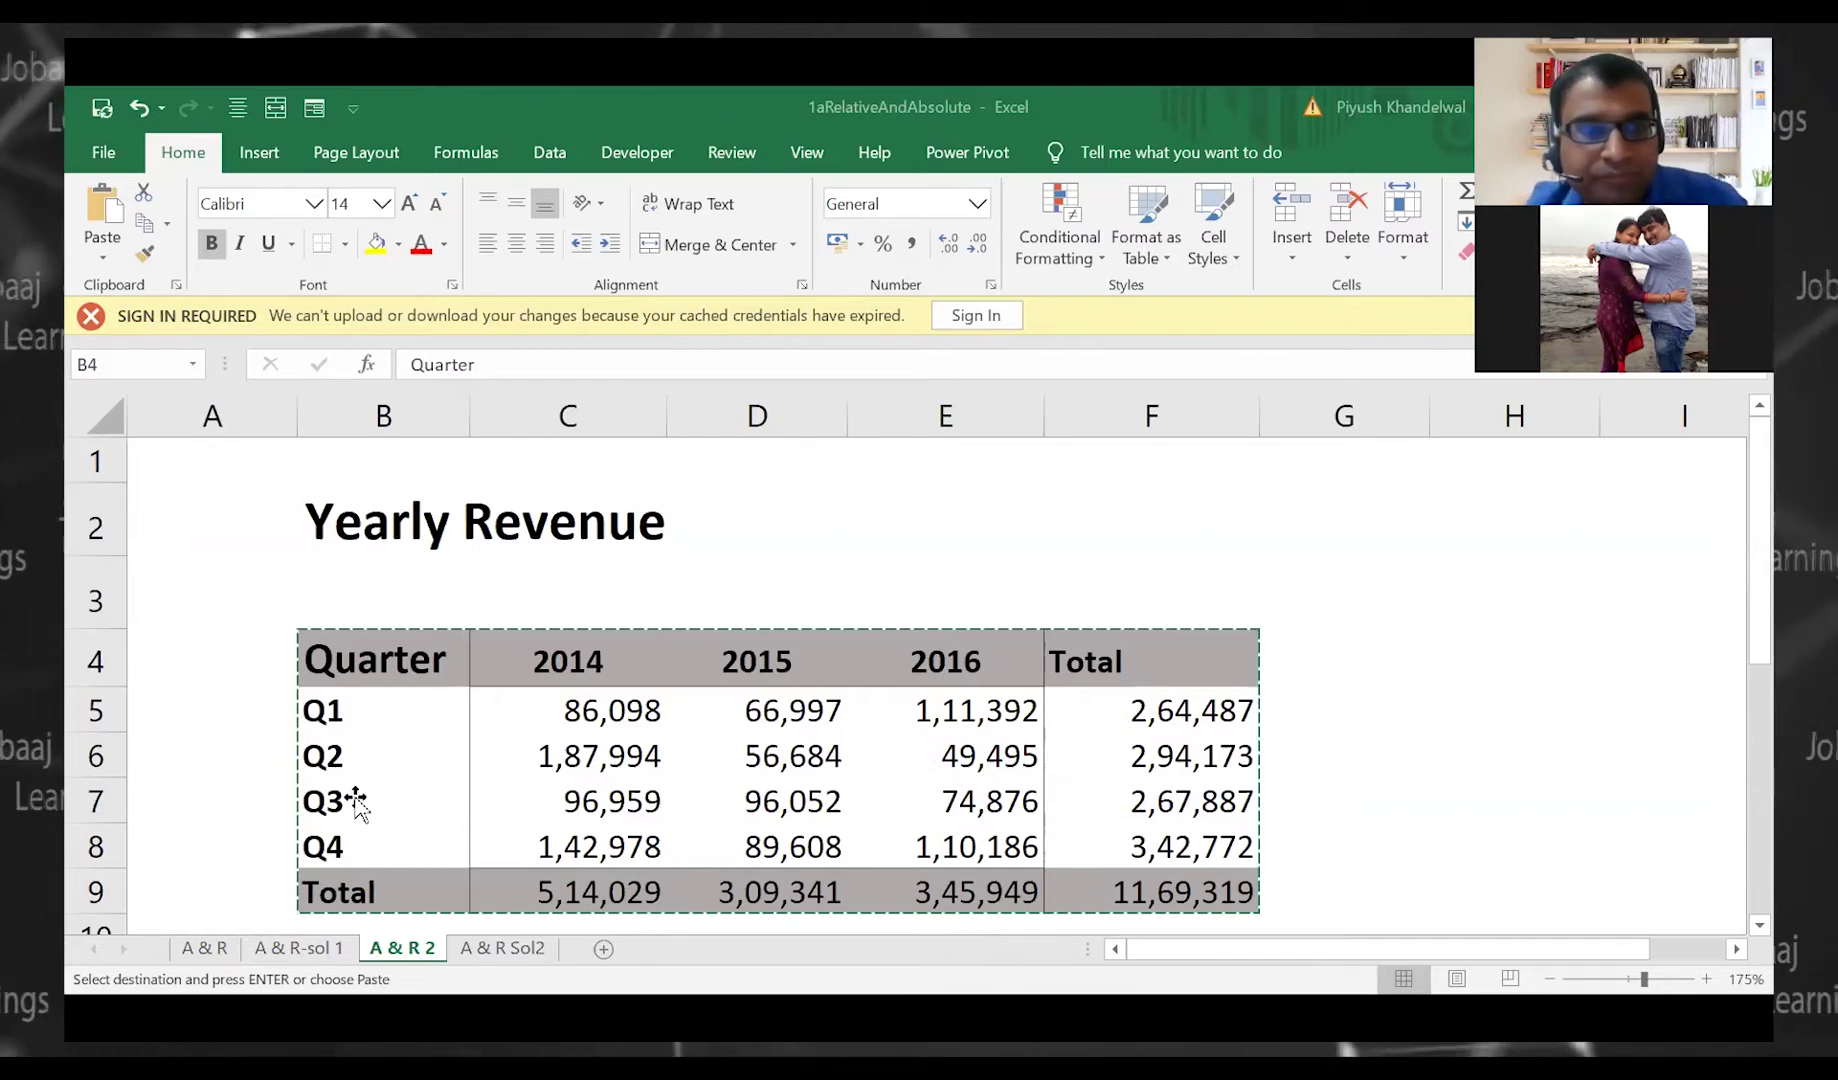
click(228, 947)
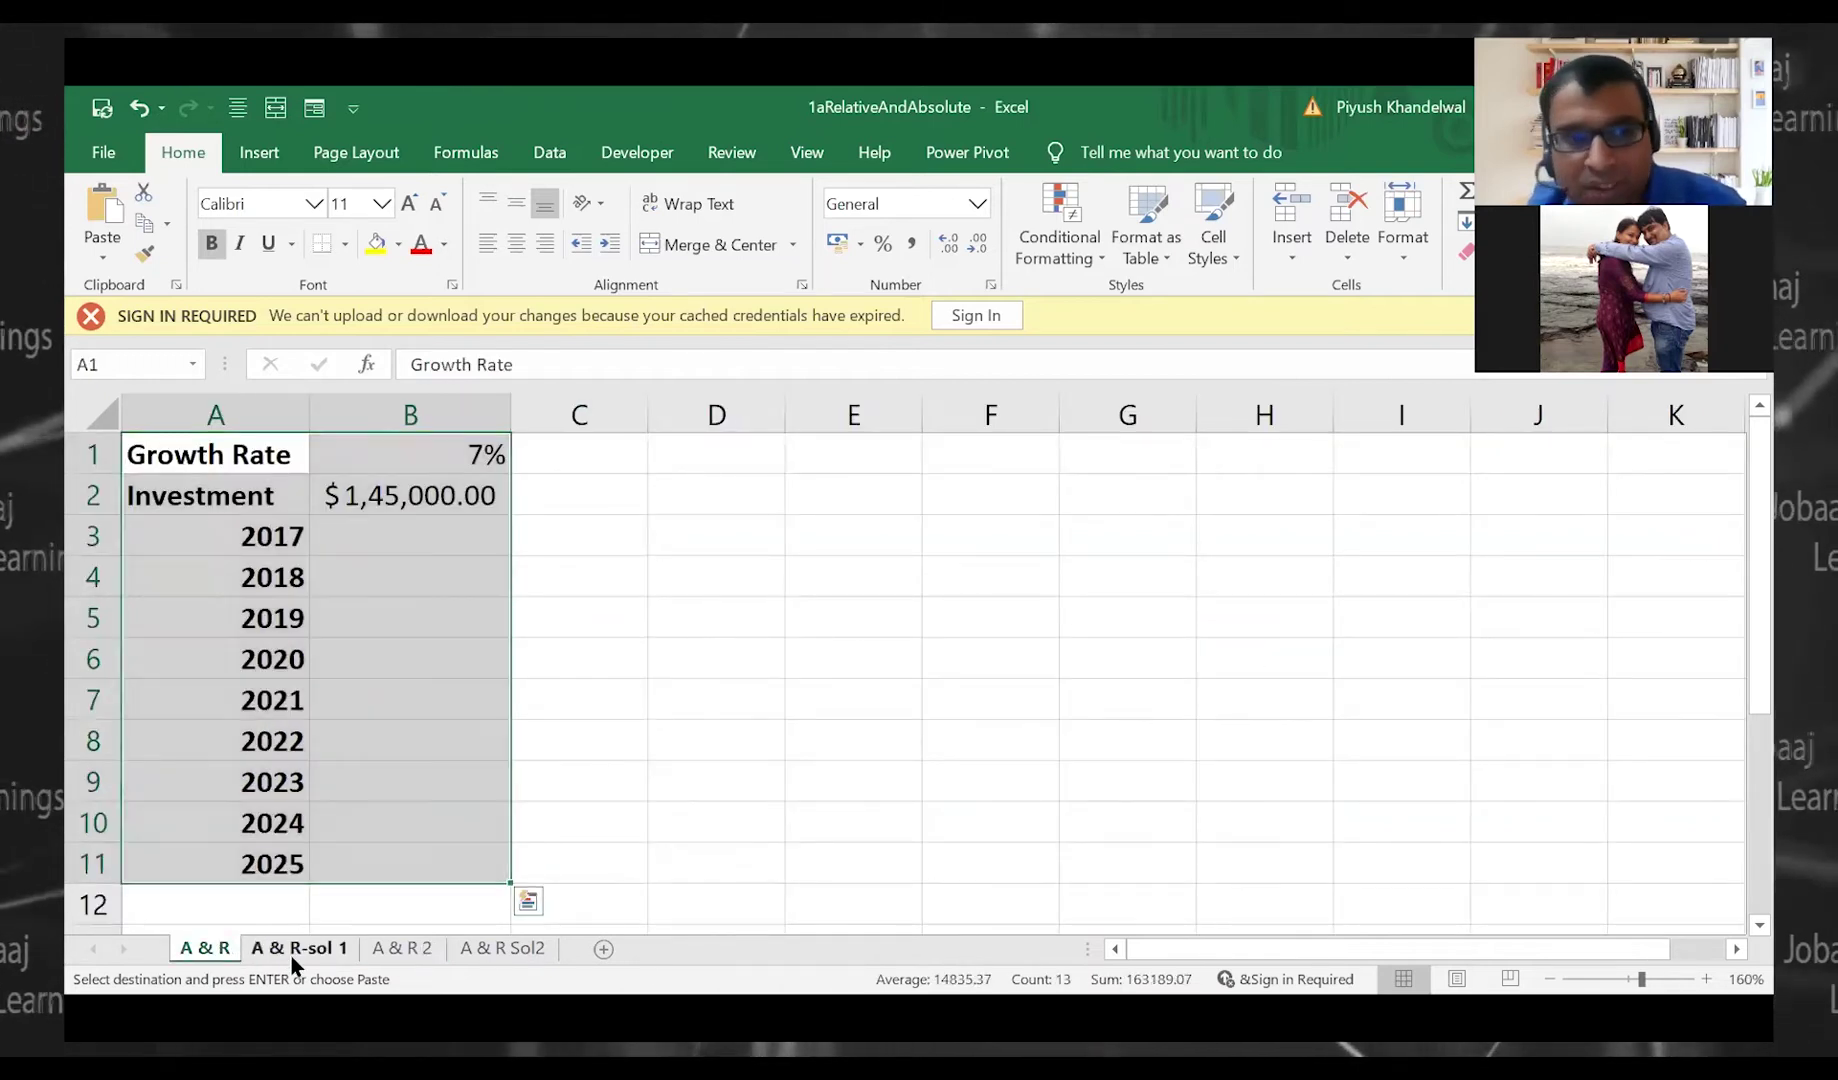
click(291, 950)
click(402, 950)
click(474, 951)
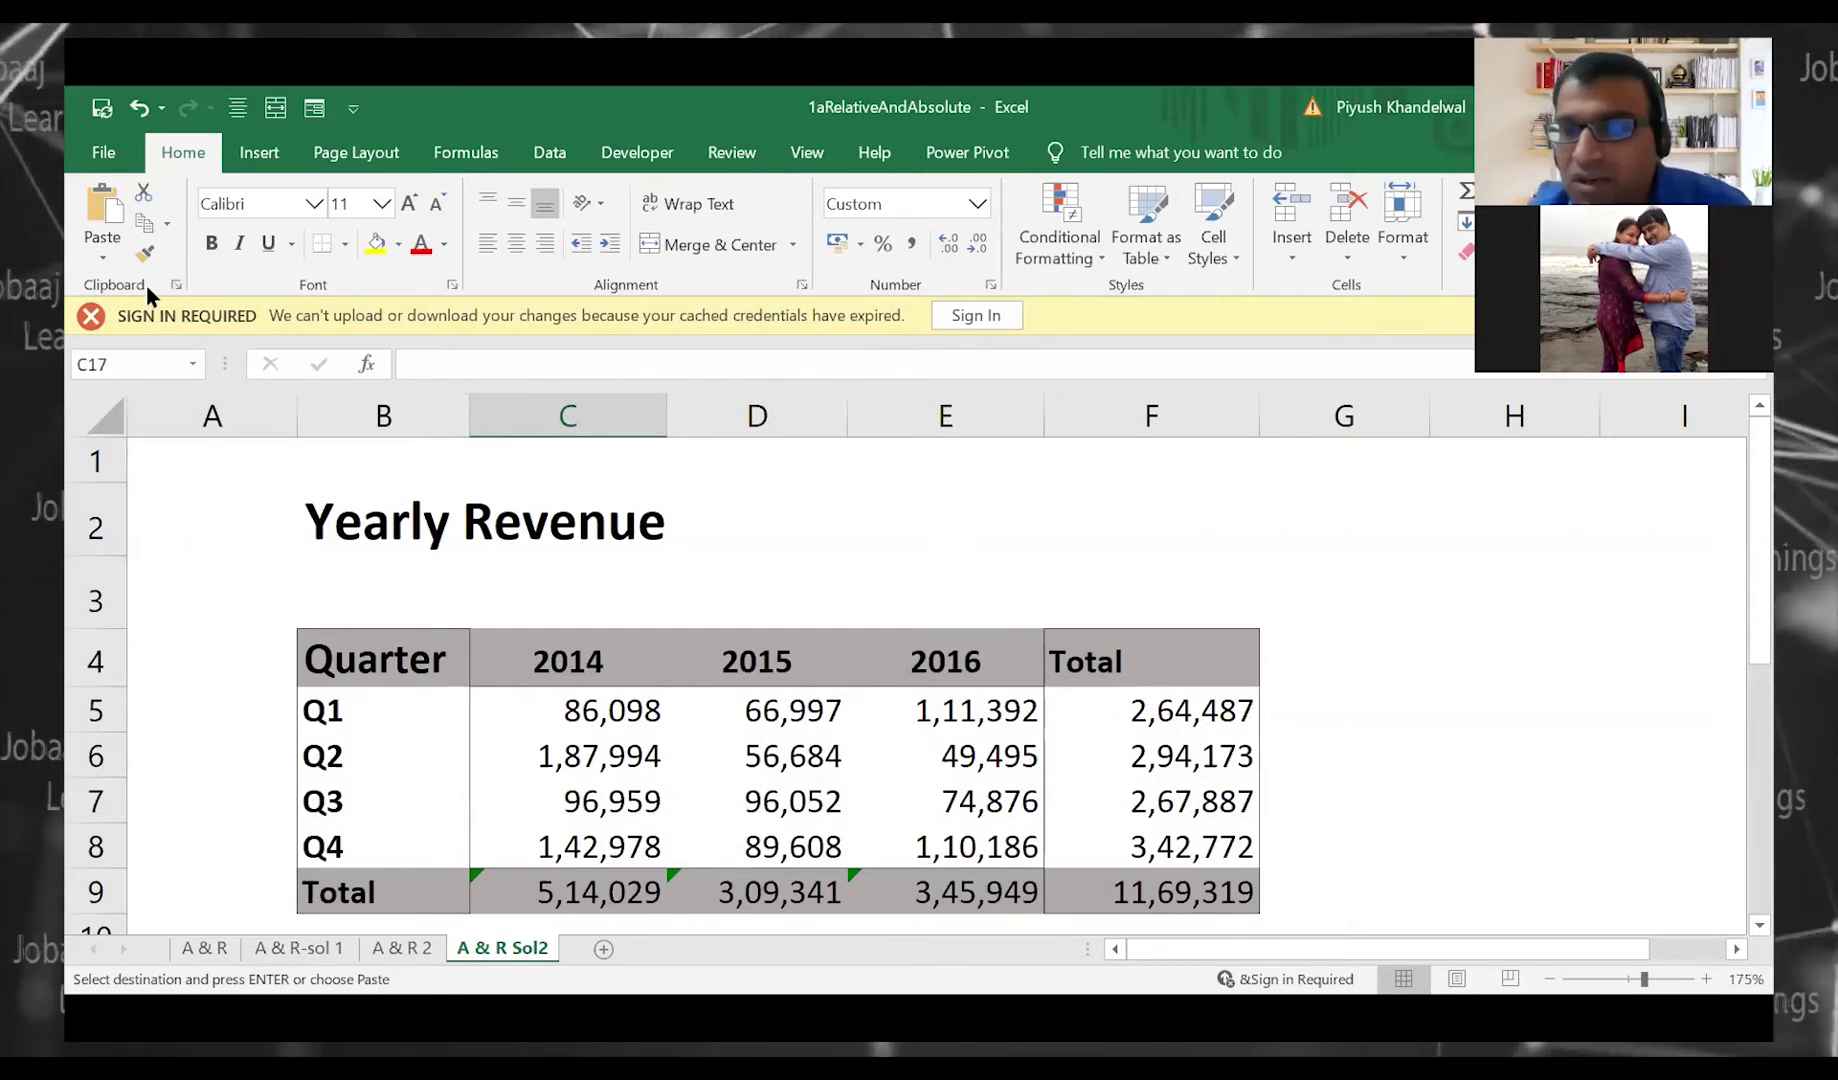
Clear all items from the Office Clipboard collection
click(178, 285)
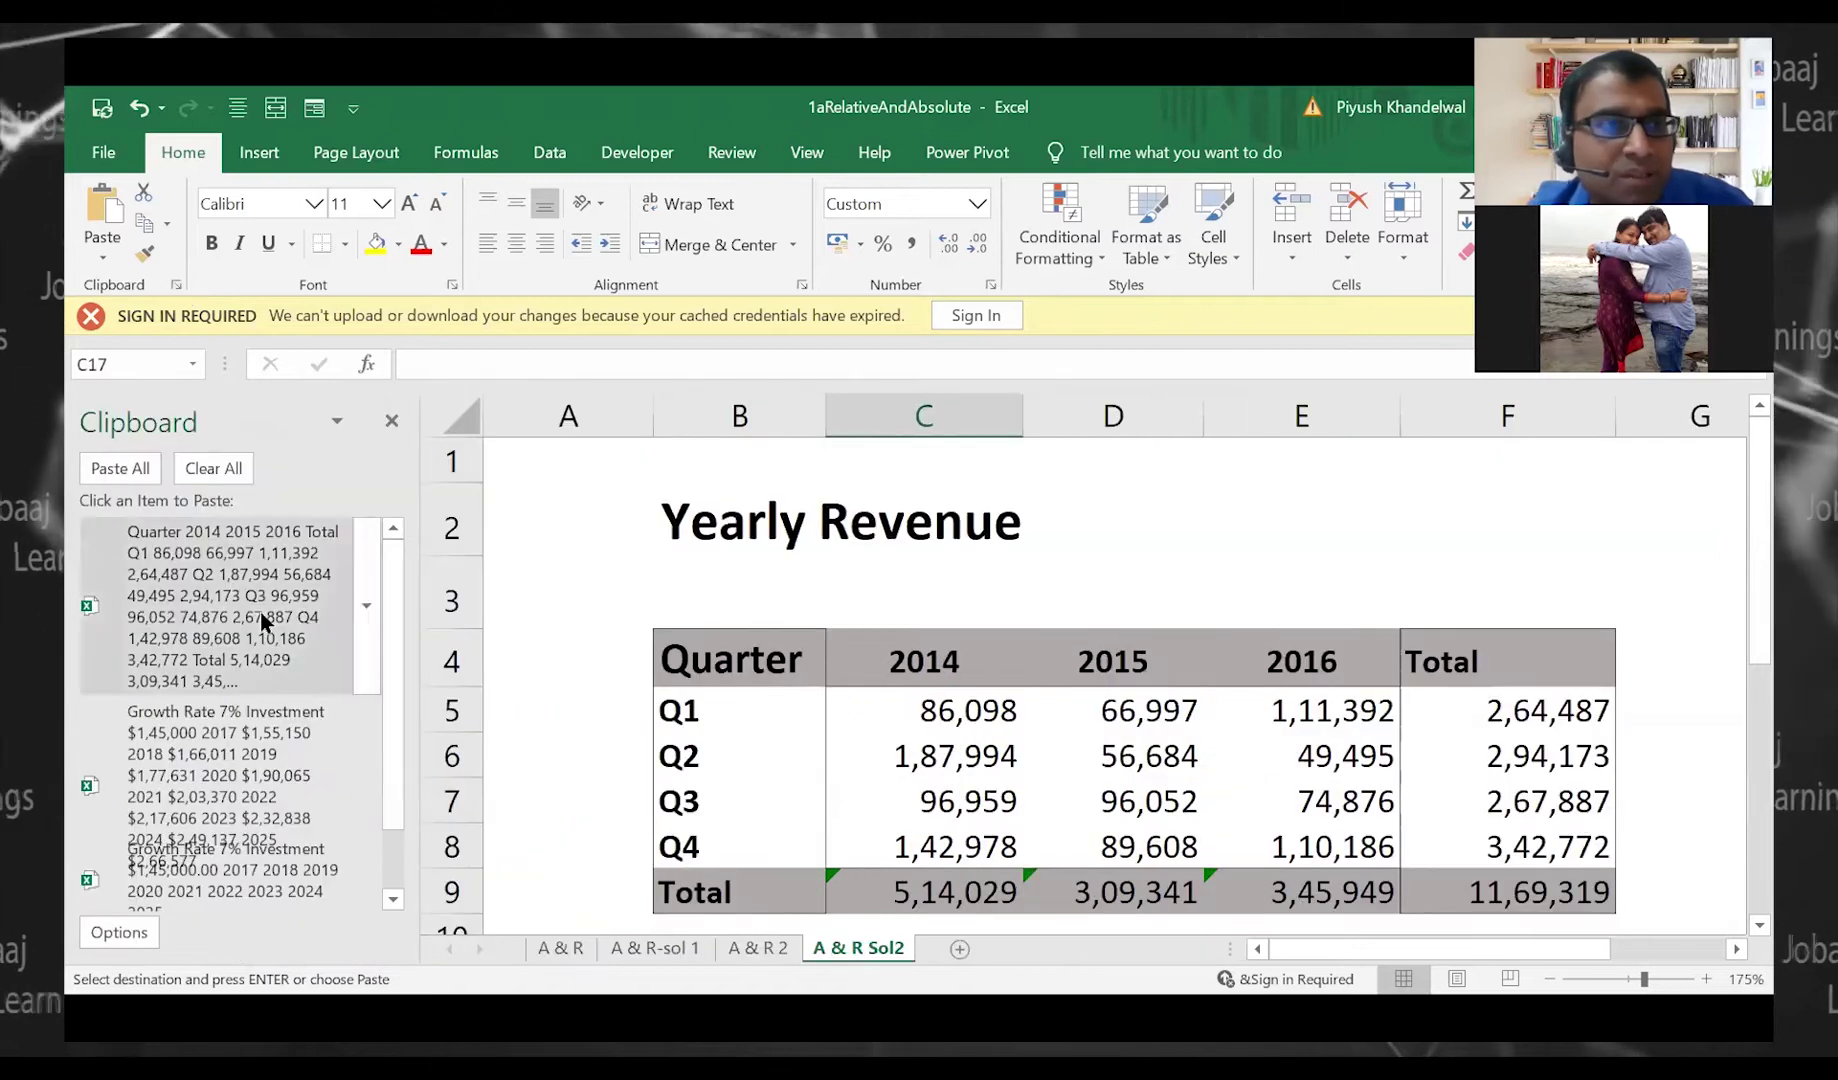
click(196, 467)
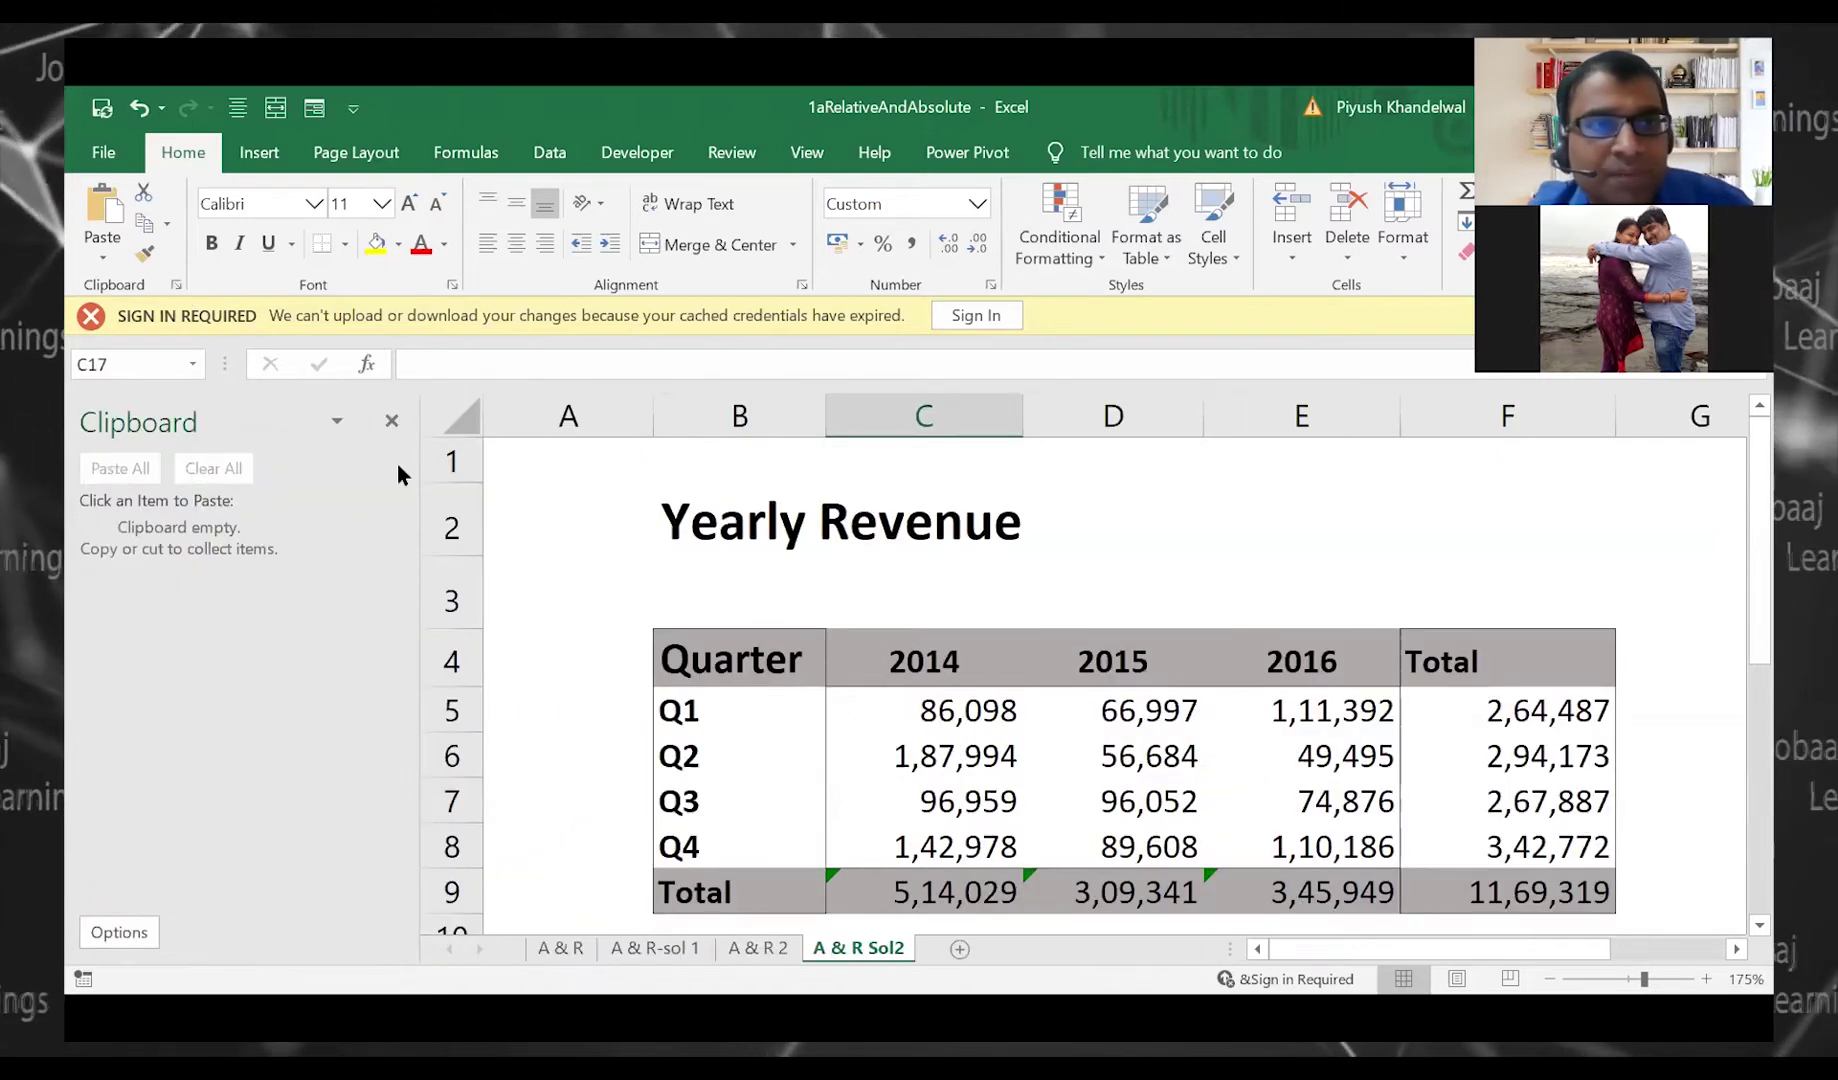
click(567, 555)
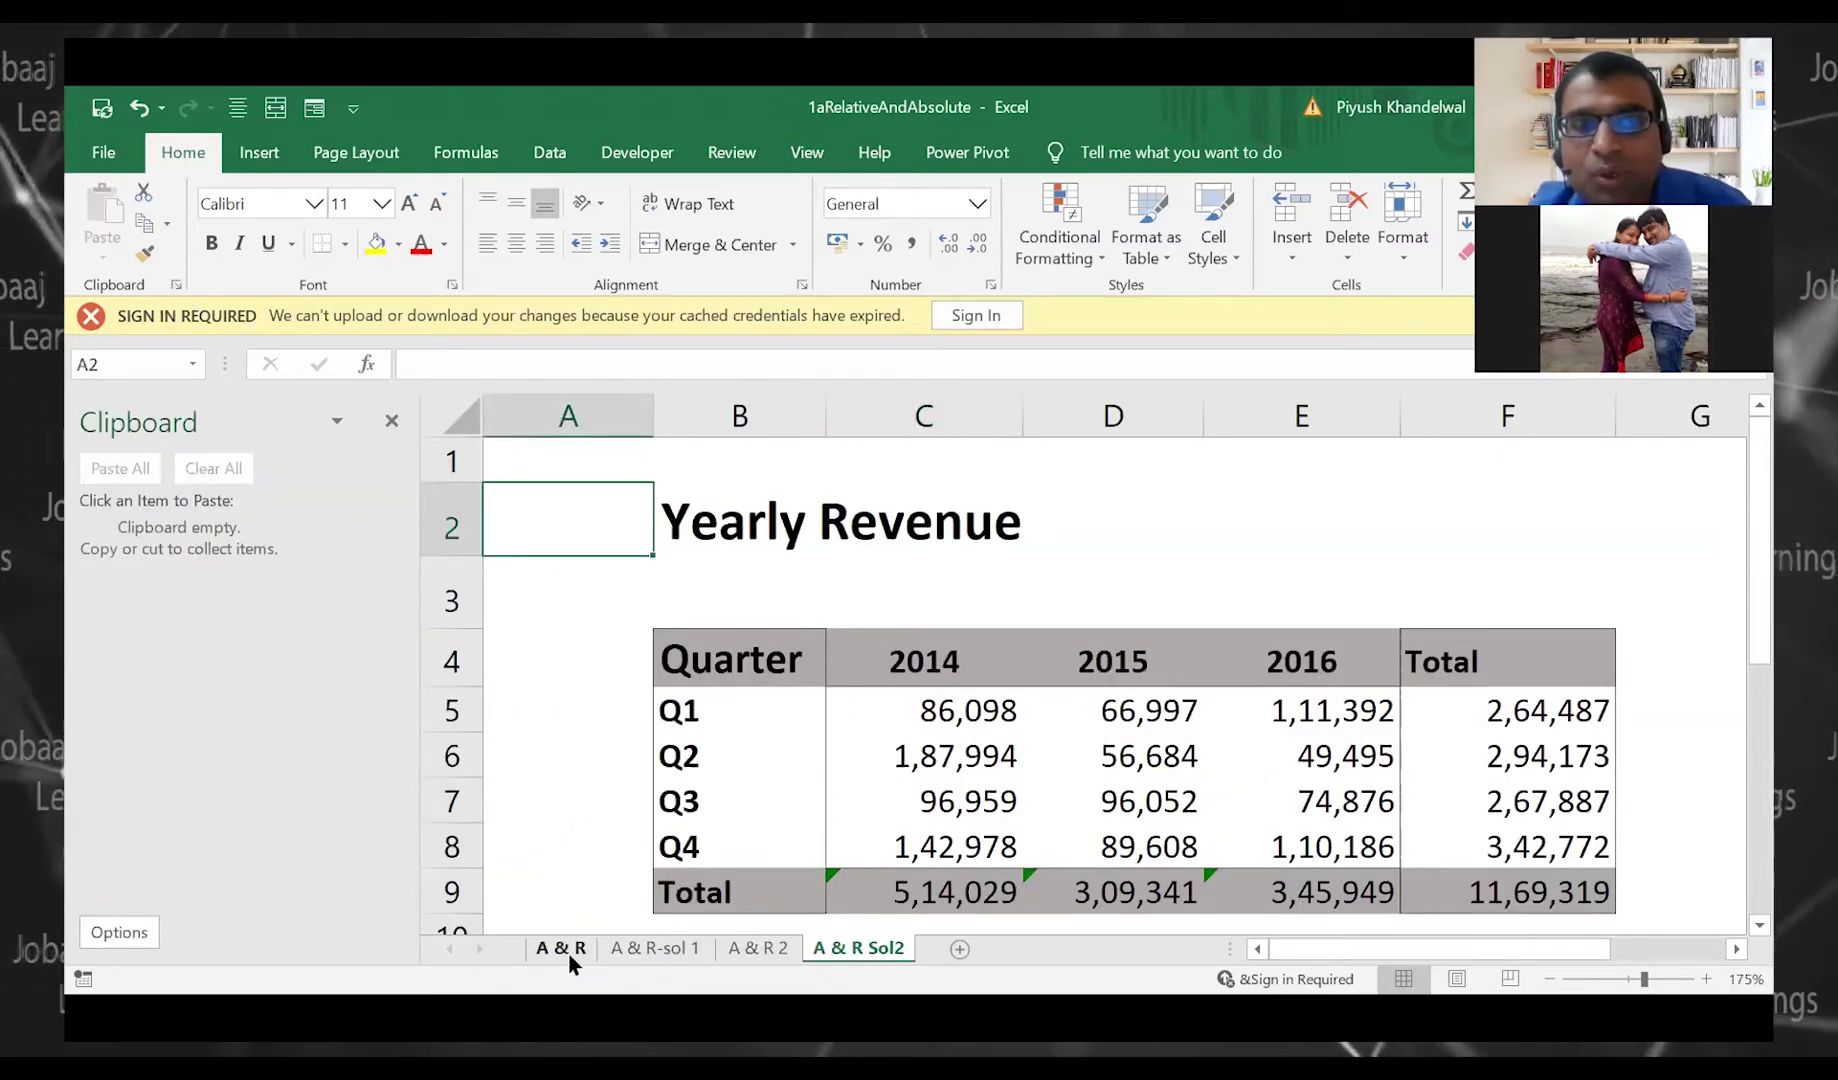
click(572, 948)
click(1018, 658)
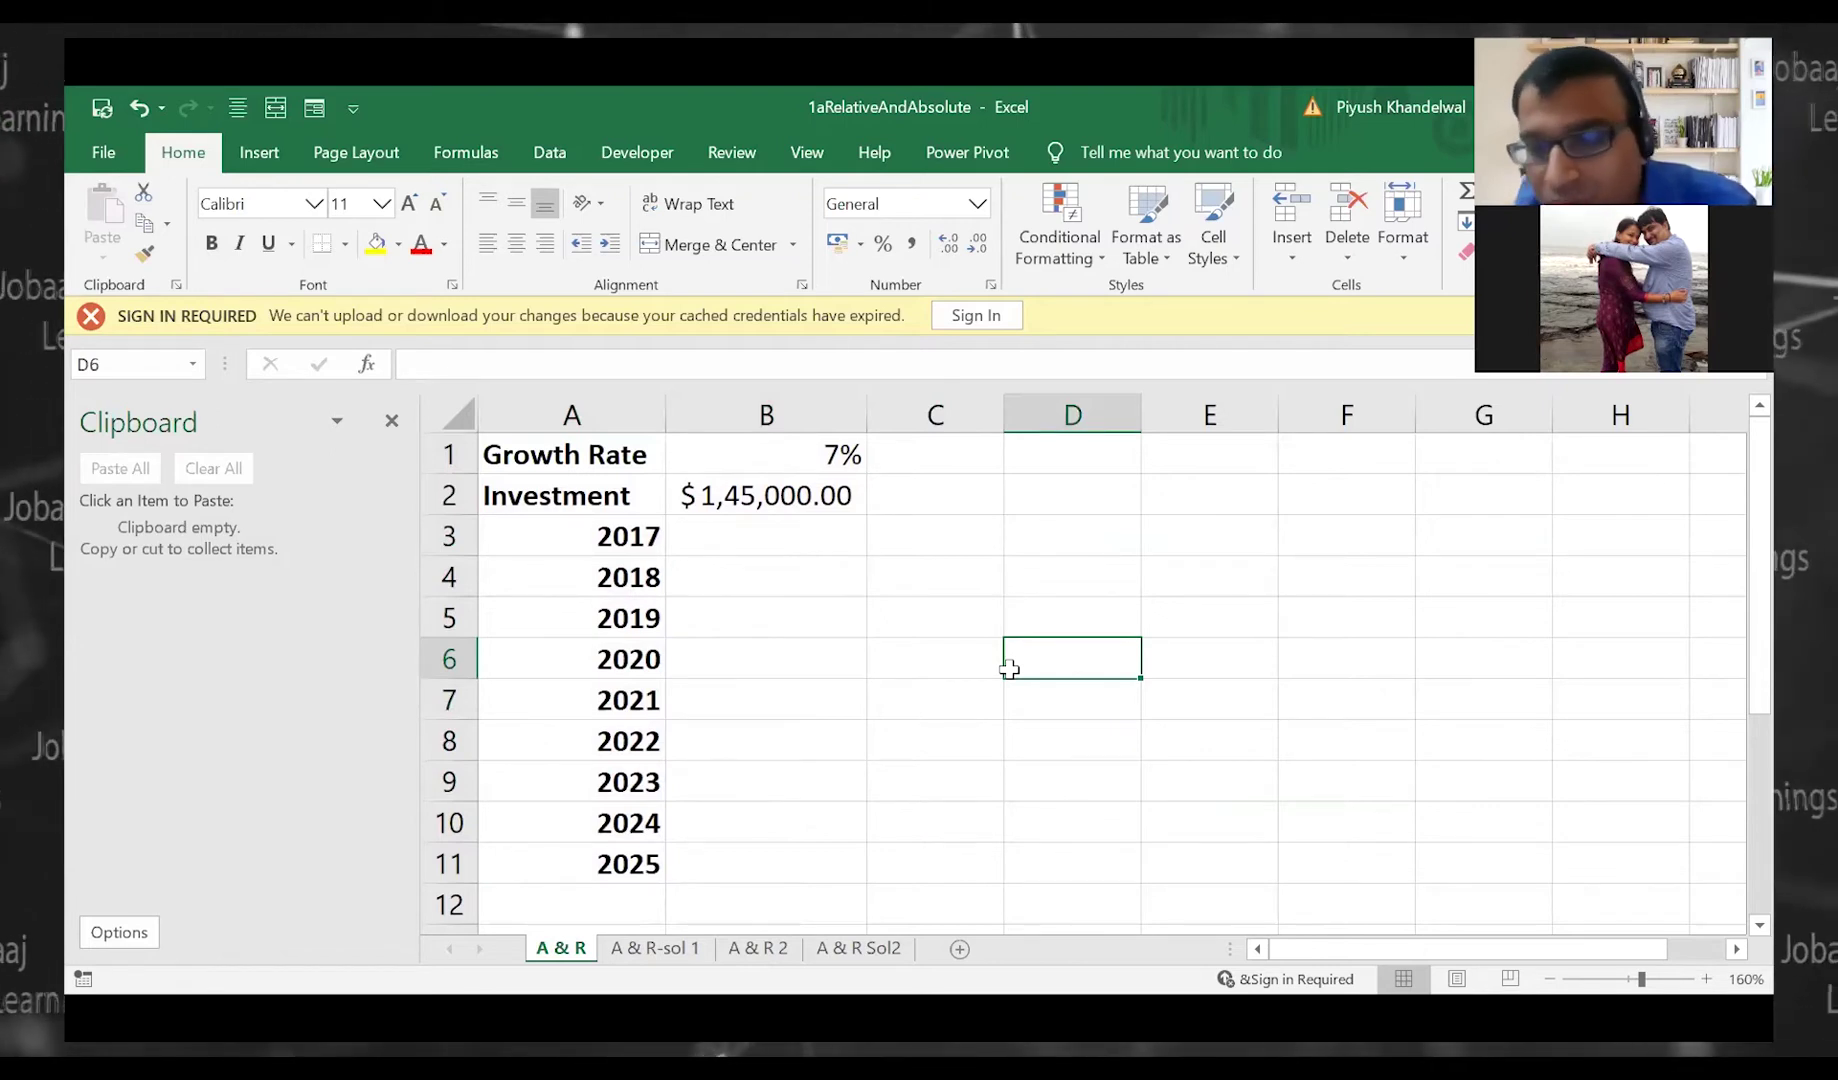
Select A1:B11 on the A & R sheet and copy the growth-rate table into the collection
key(Left)
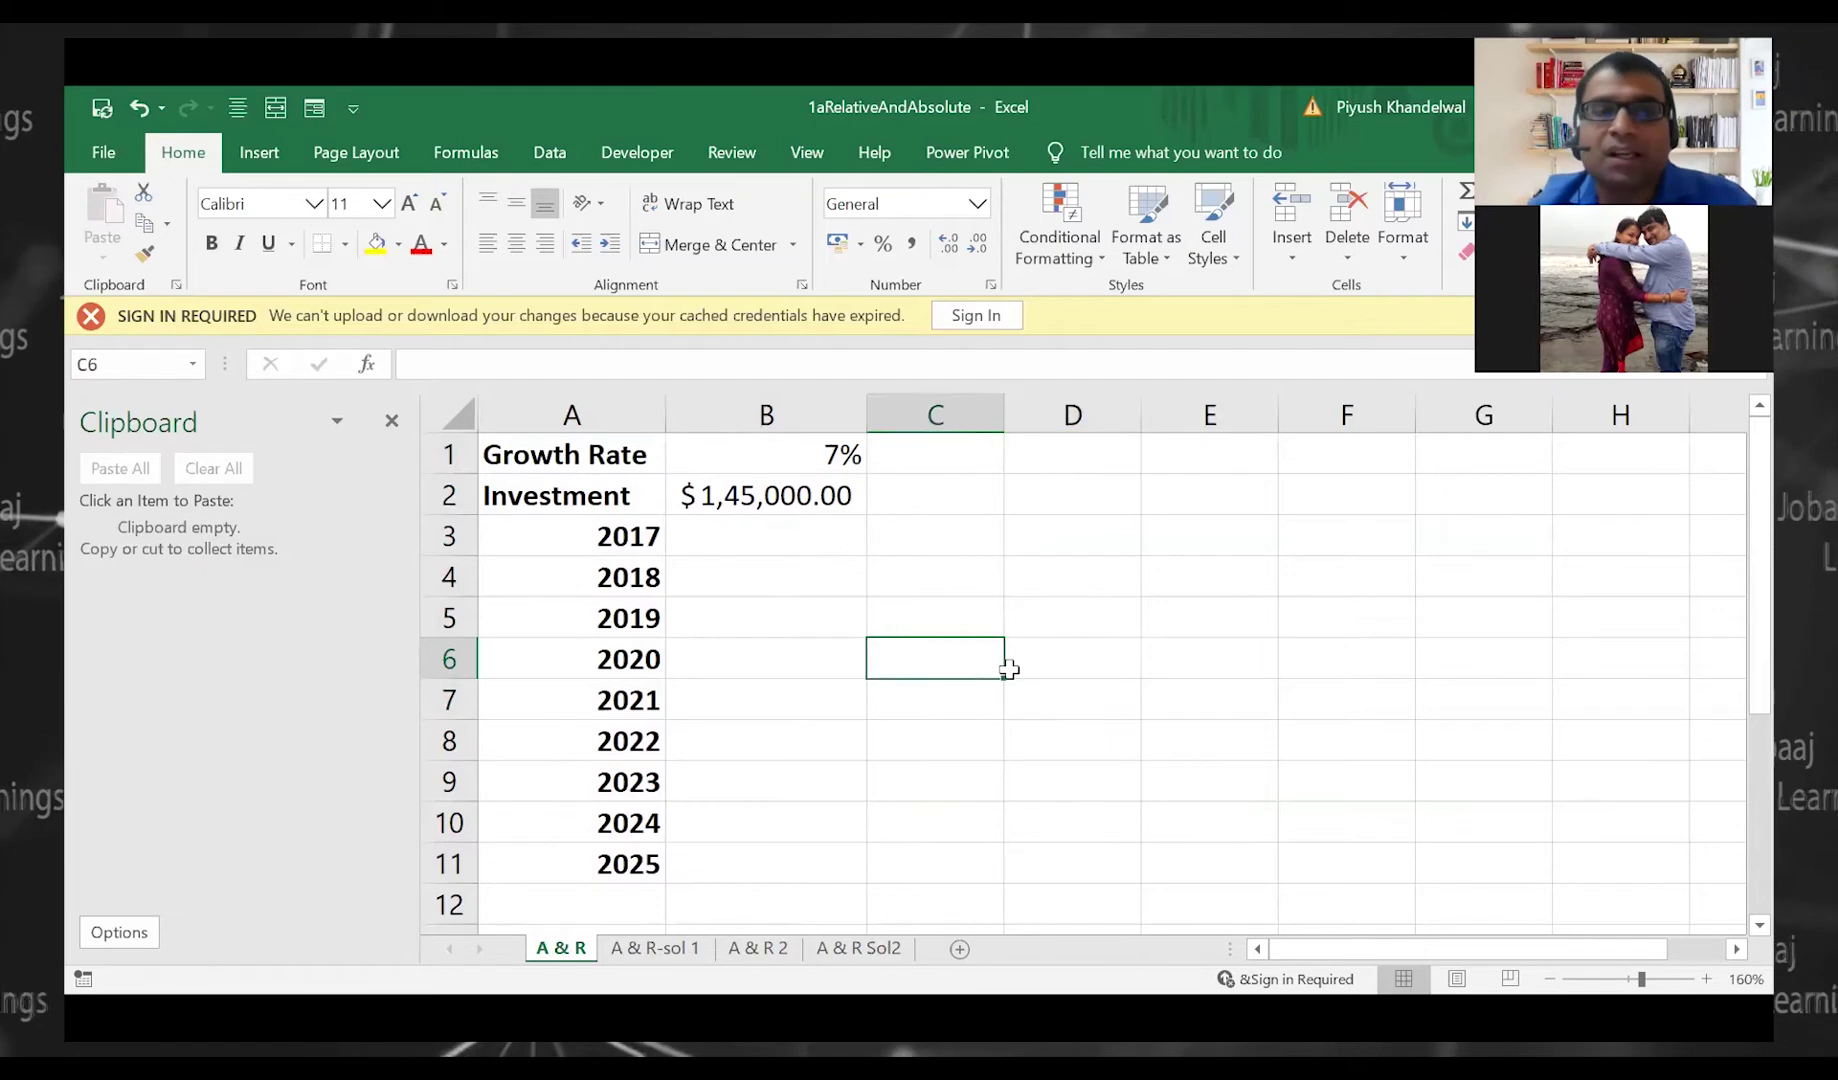
key(Left)
key(Left)
key(Up)
key(Up)
key(Up)
key(Up)
key(Up)
key(shift+Right)
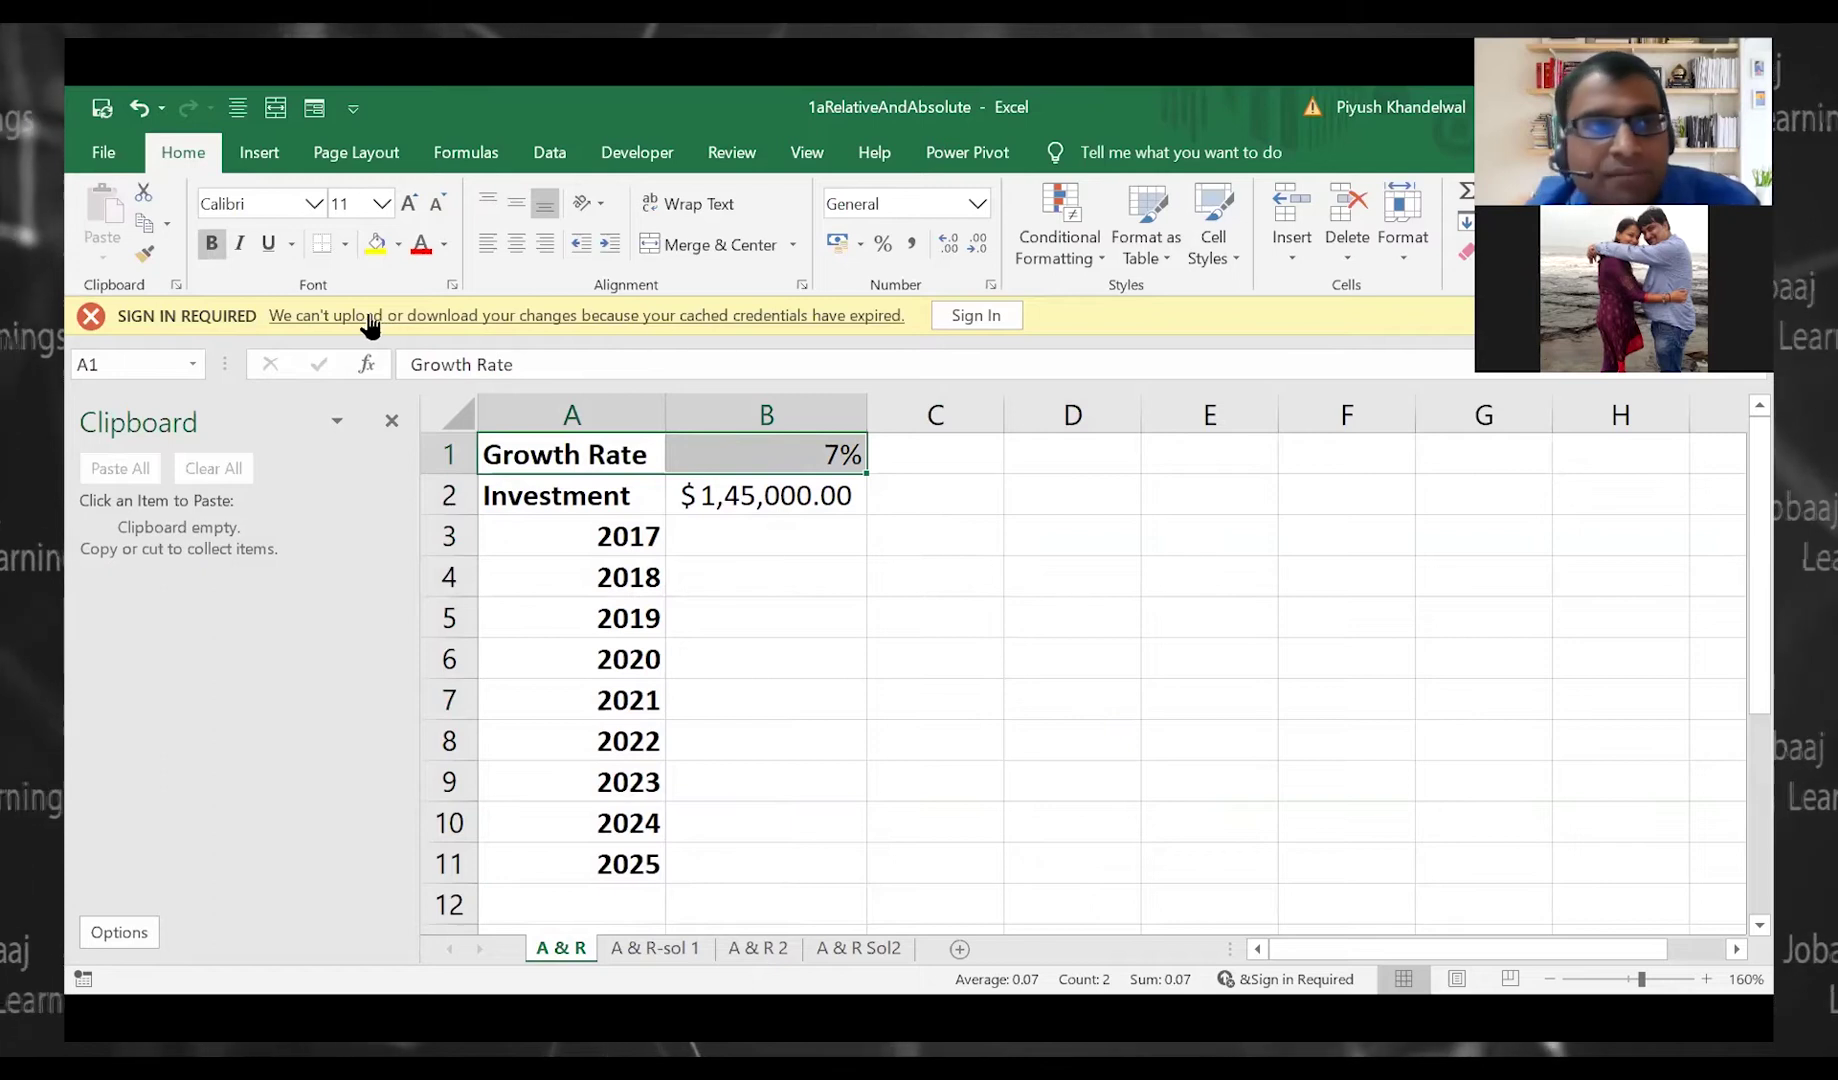
click(177, 287)
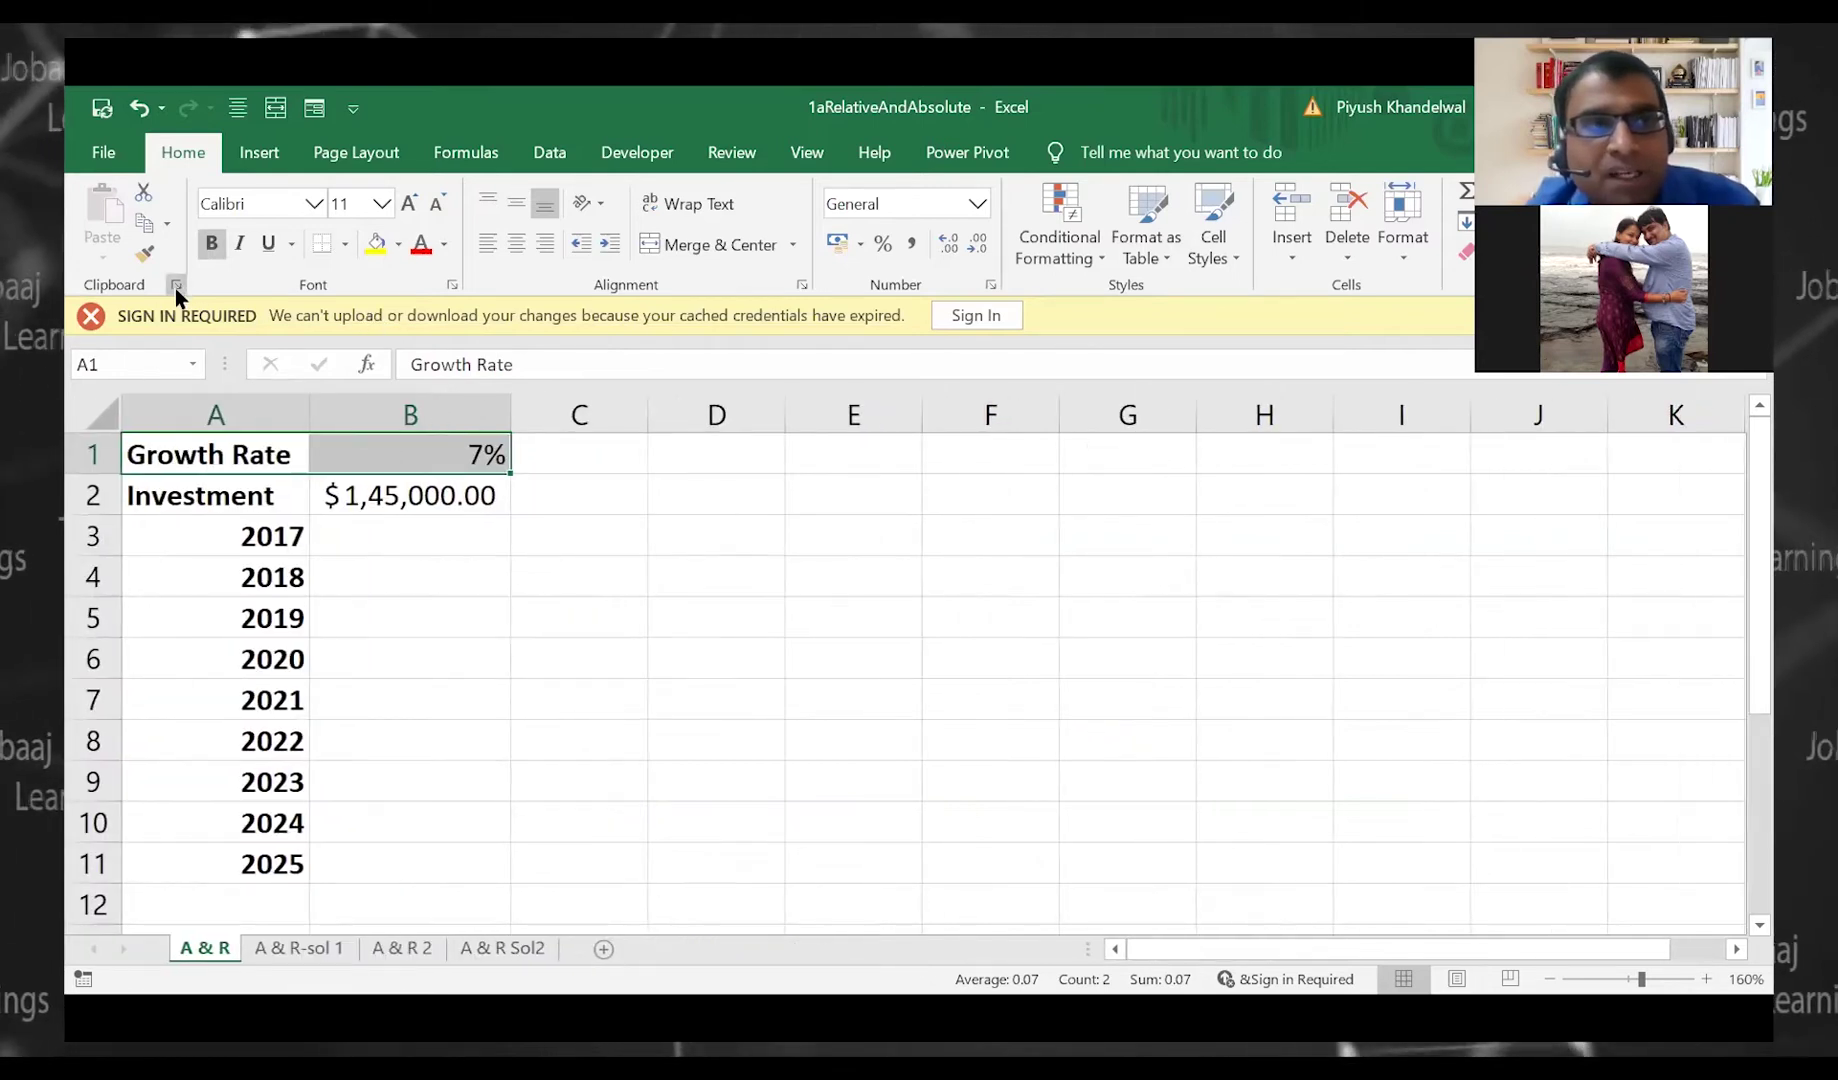
click(177, 287)
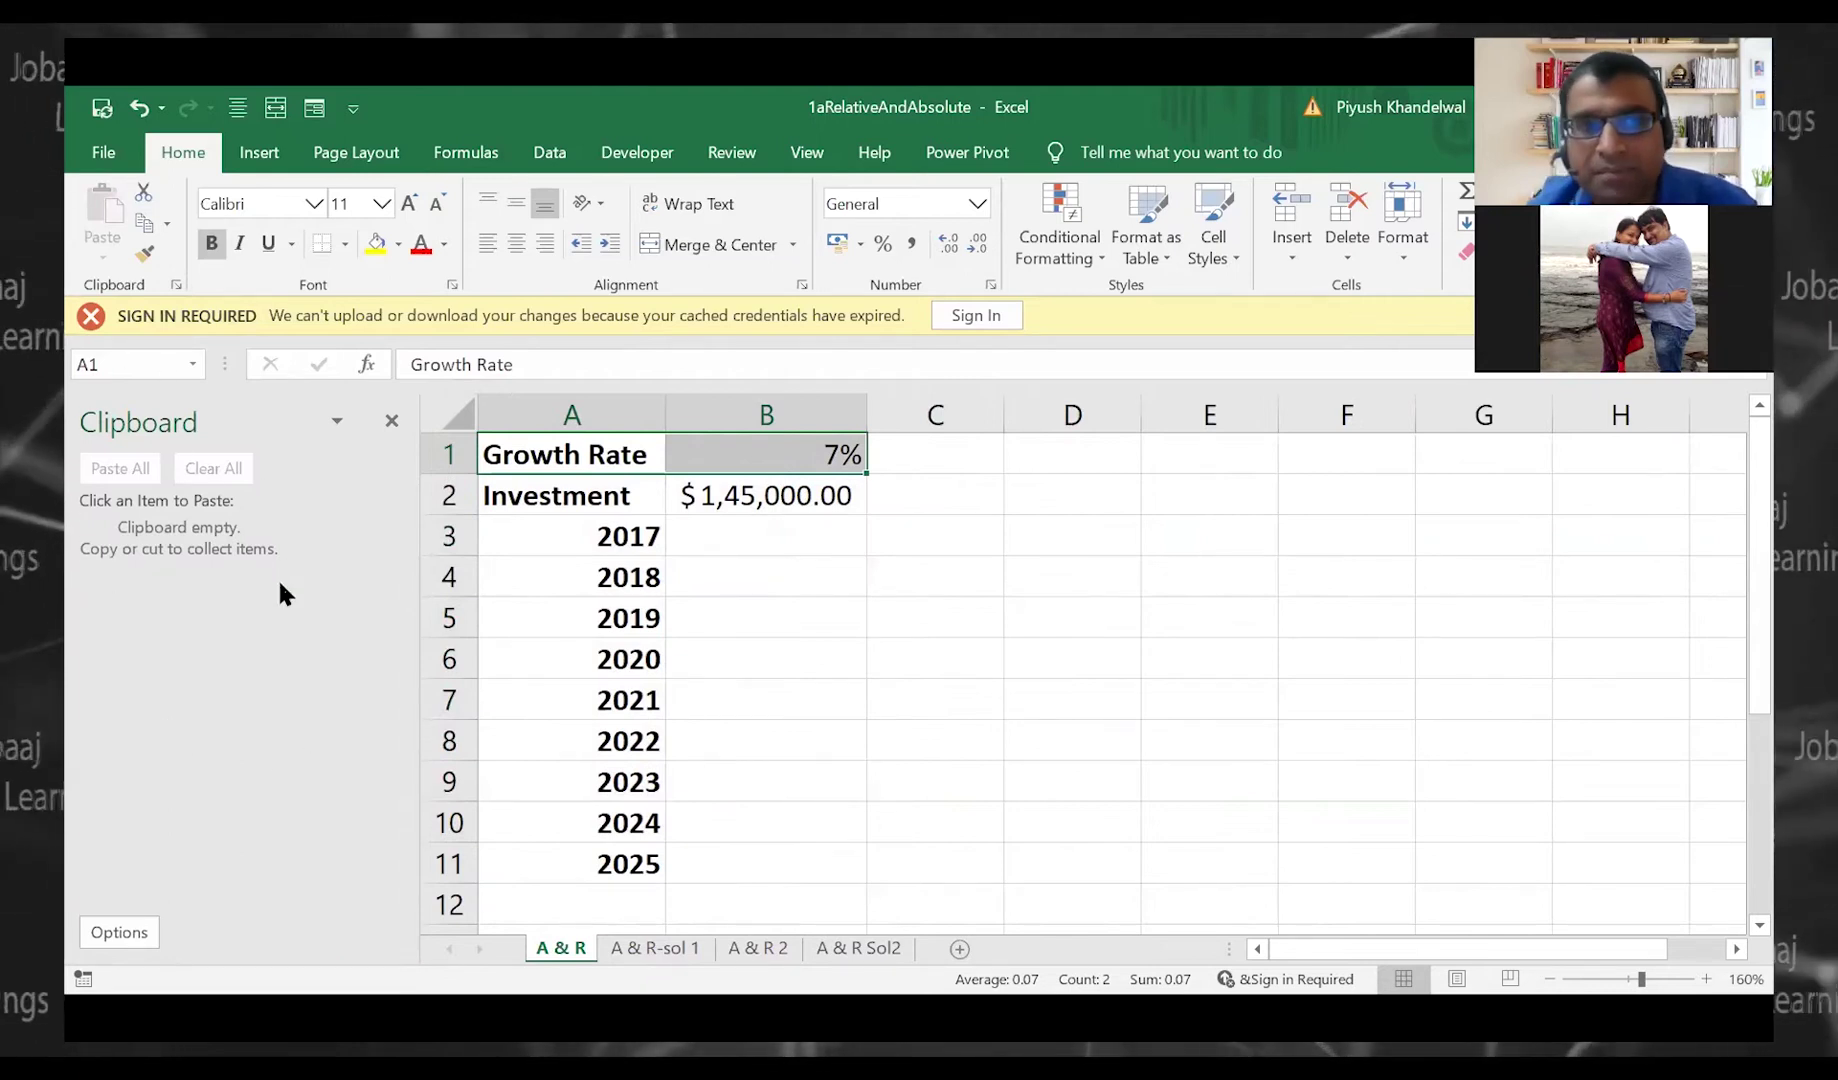
key(shift+Down)
key(shift+Down)
key(shift+Down)
key(shift+Down)
key(shift+Down)
key(shift+Down)
key(shift+Down)
key(shift+Down)
key(shift+Down)
key(shift+Down)
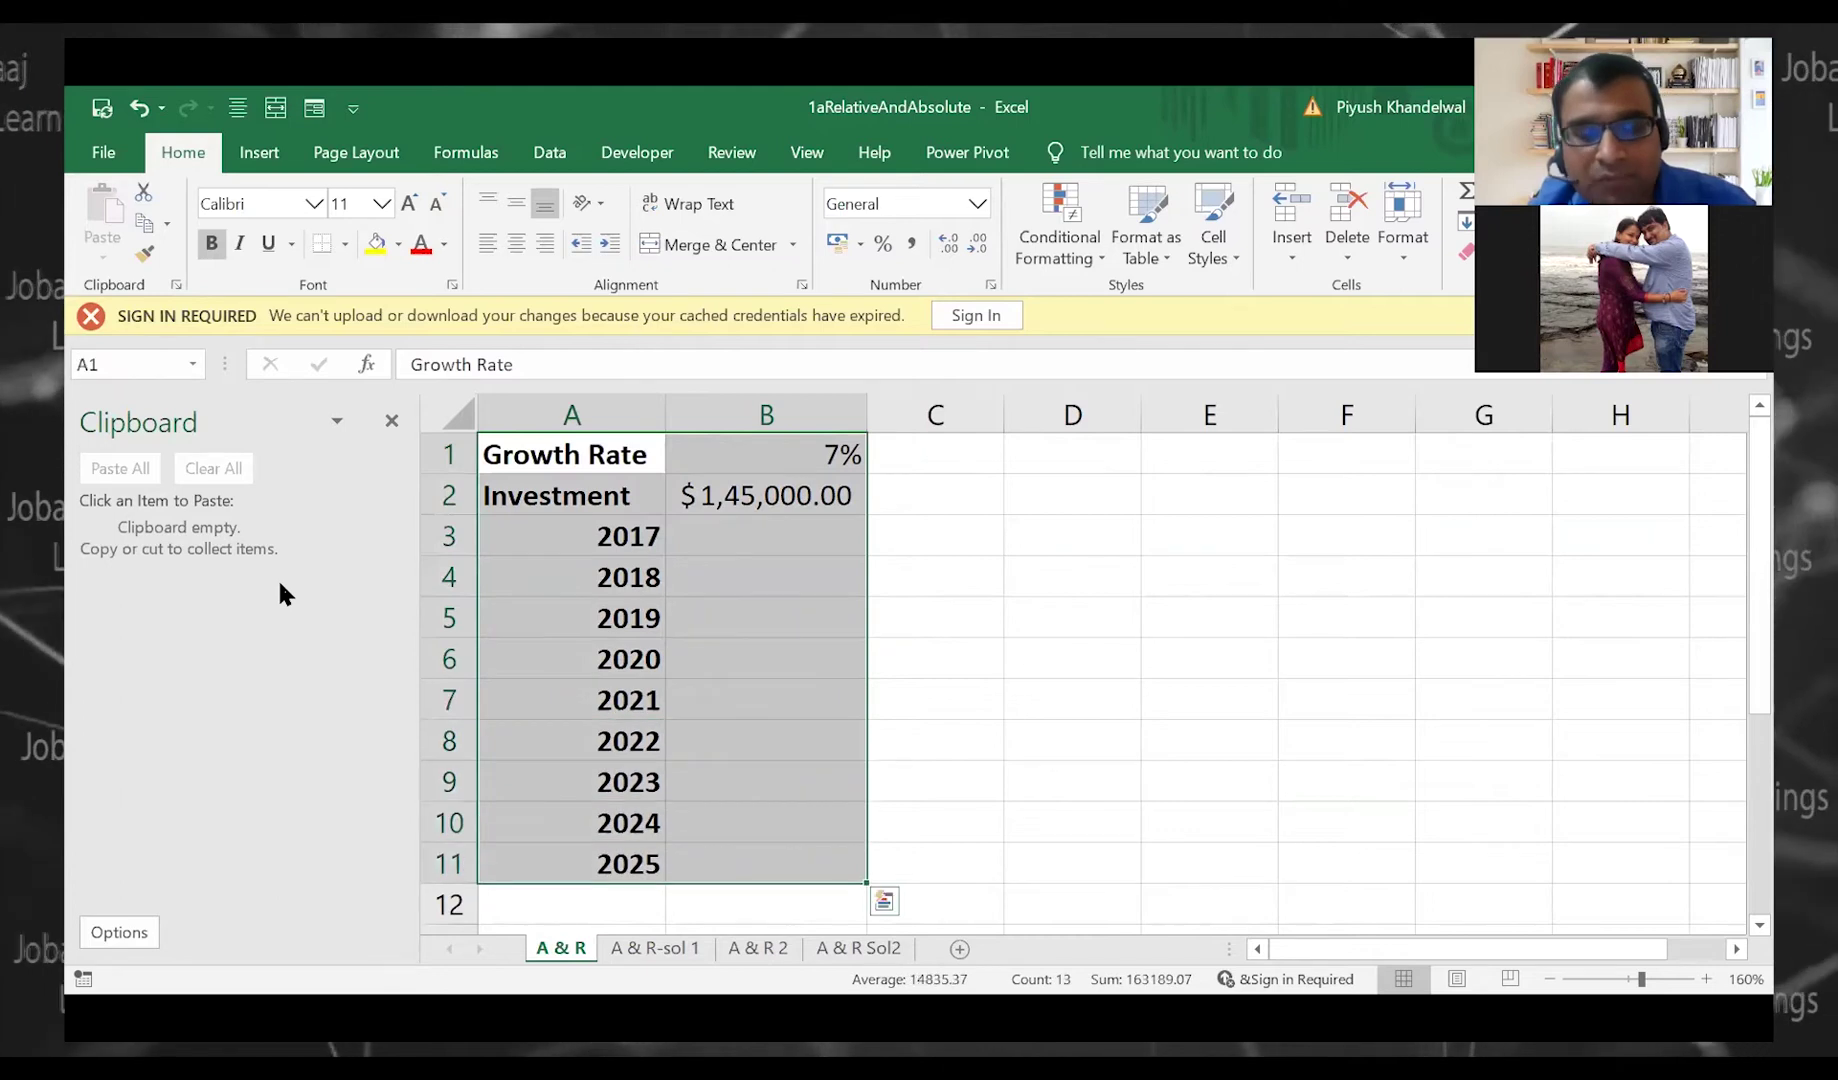
key(ctrl+c)
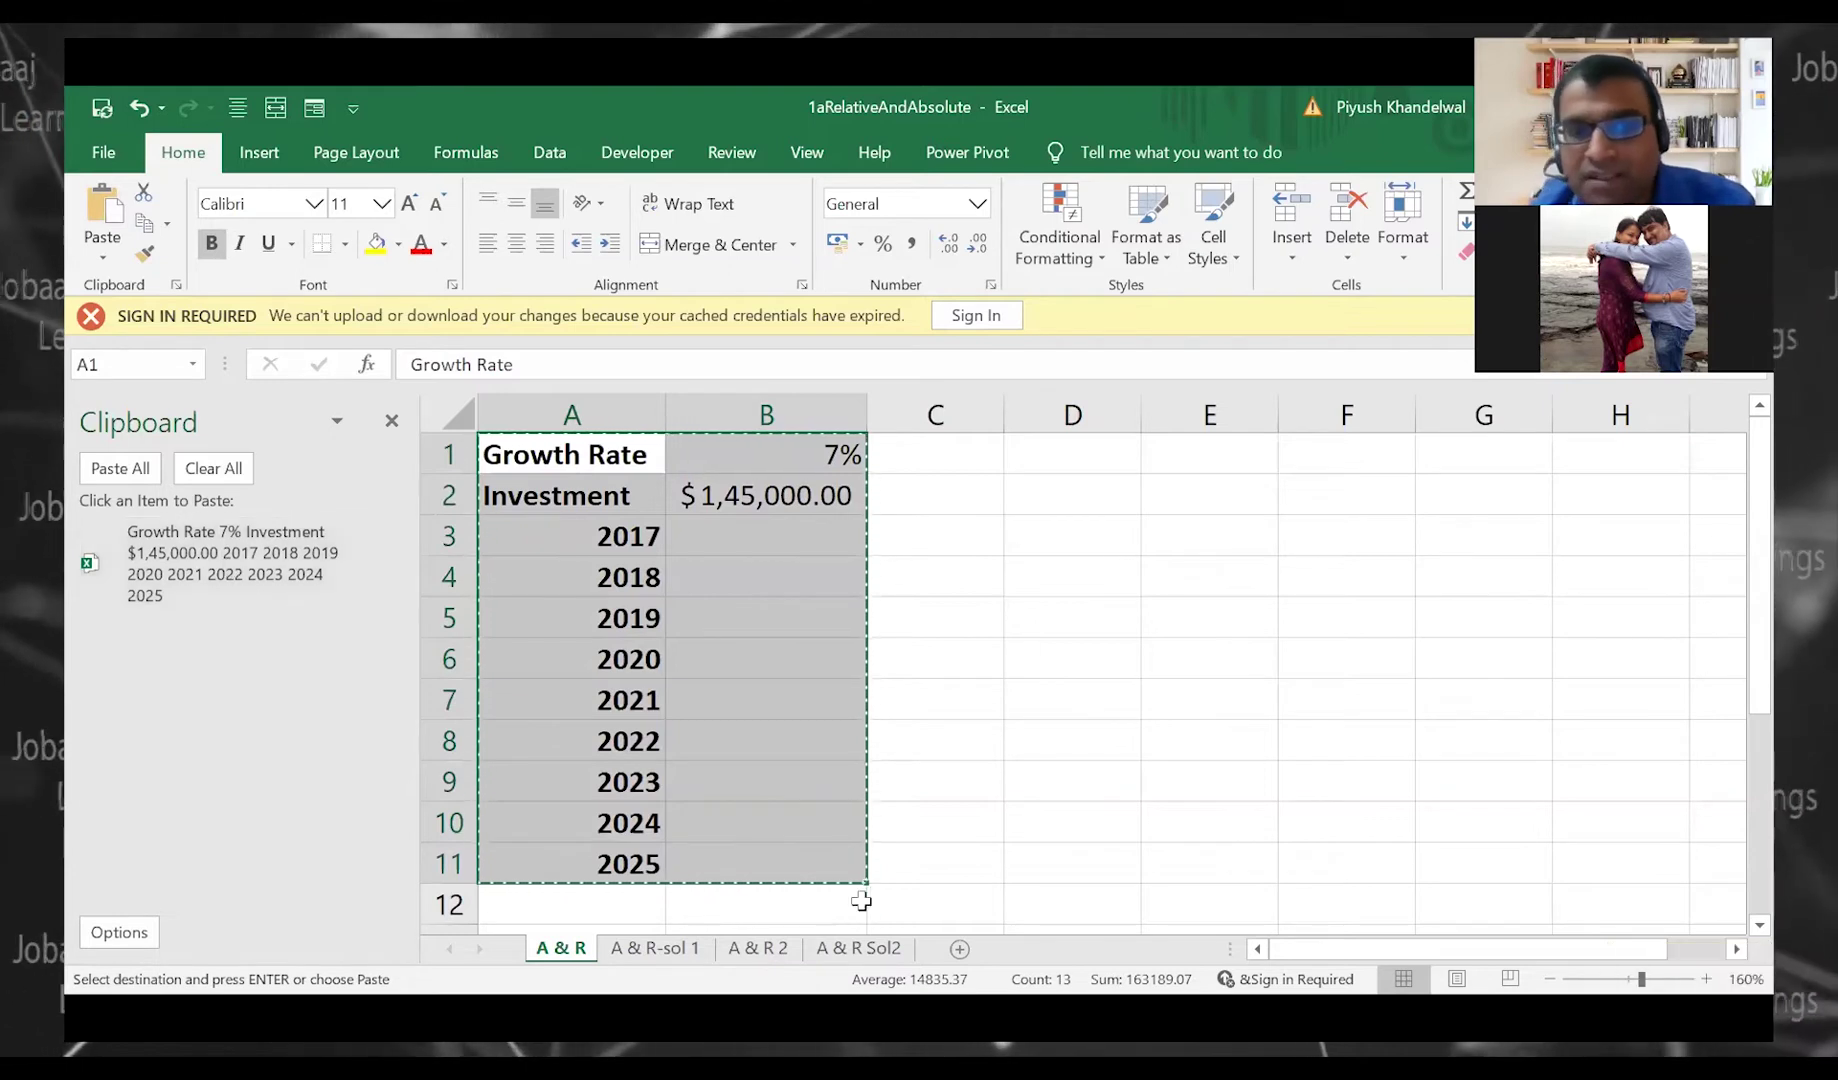
Copy the A & R-sol 1 computed values table A1:B12 into the collection
click(660, 948)
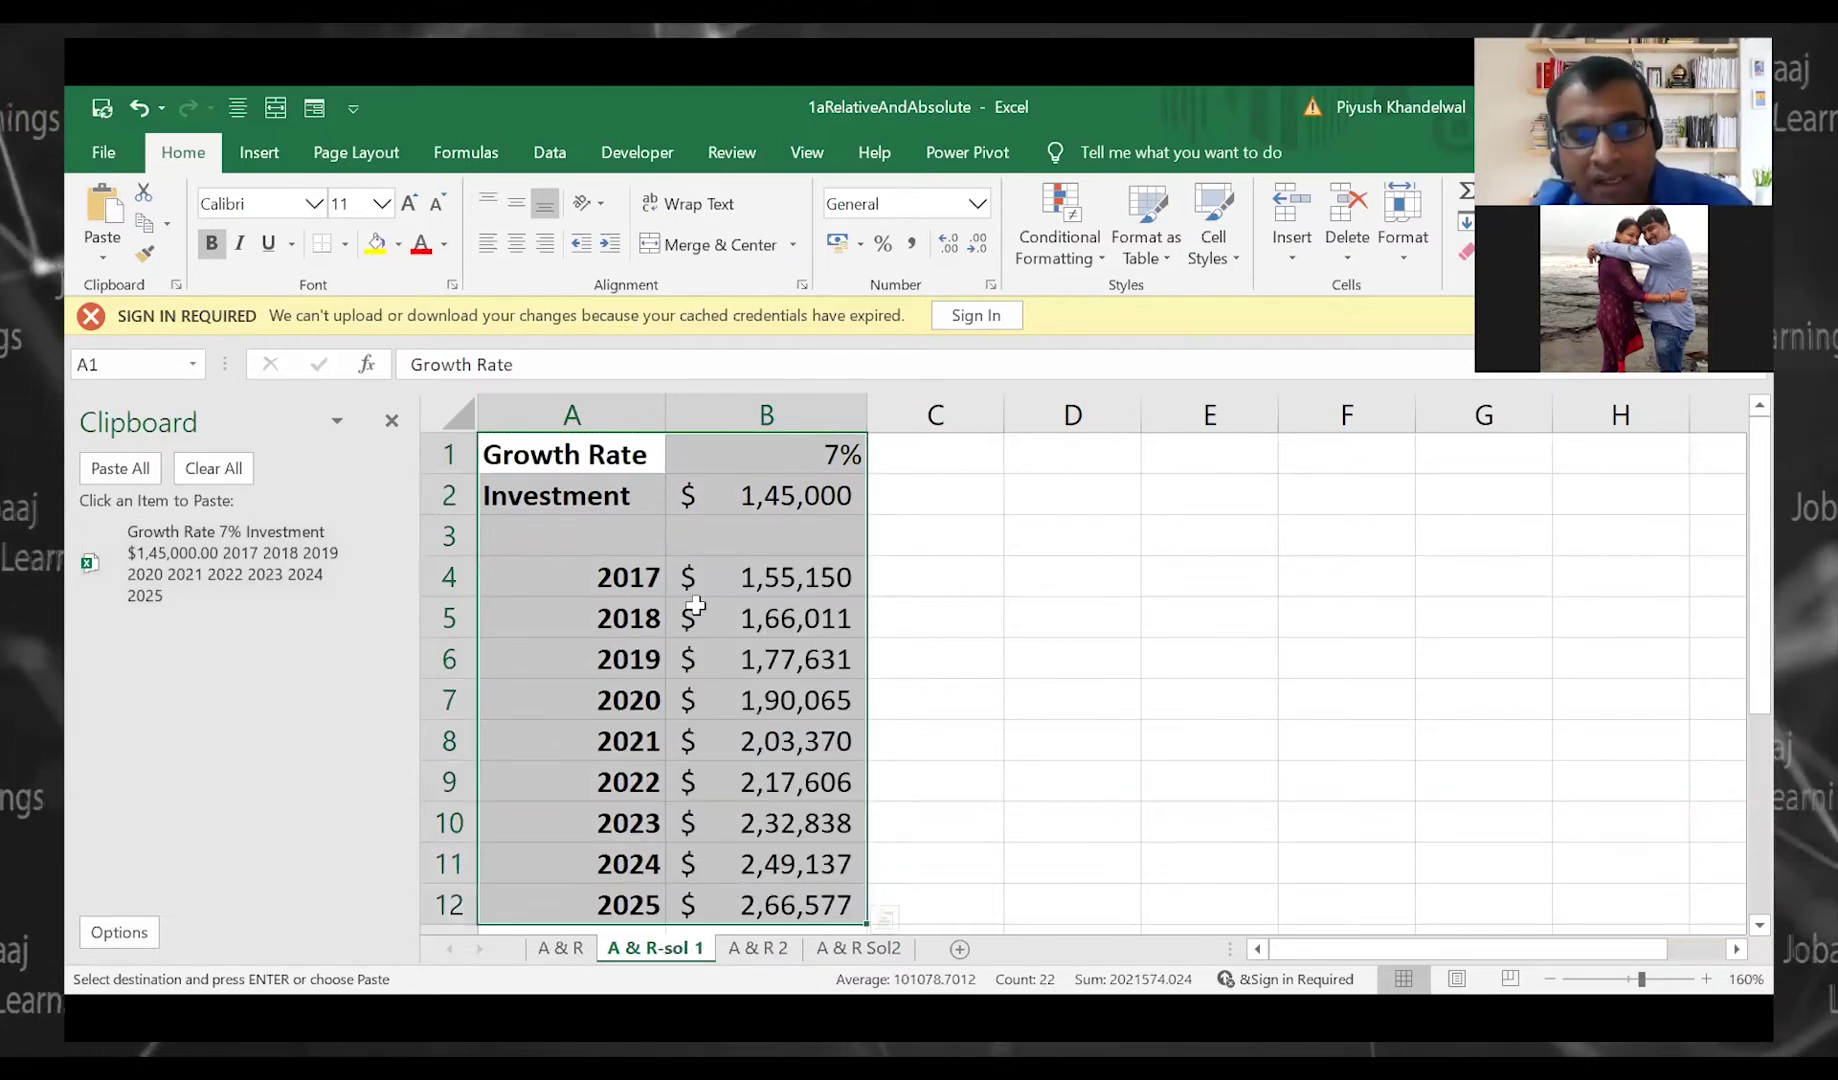
key(ctrl+c)
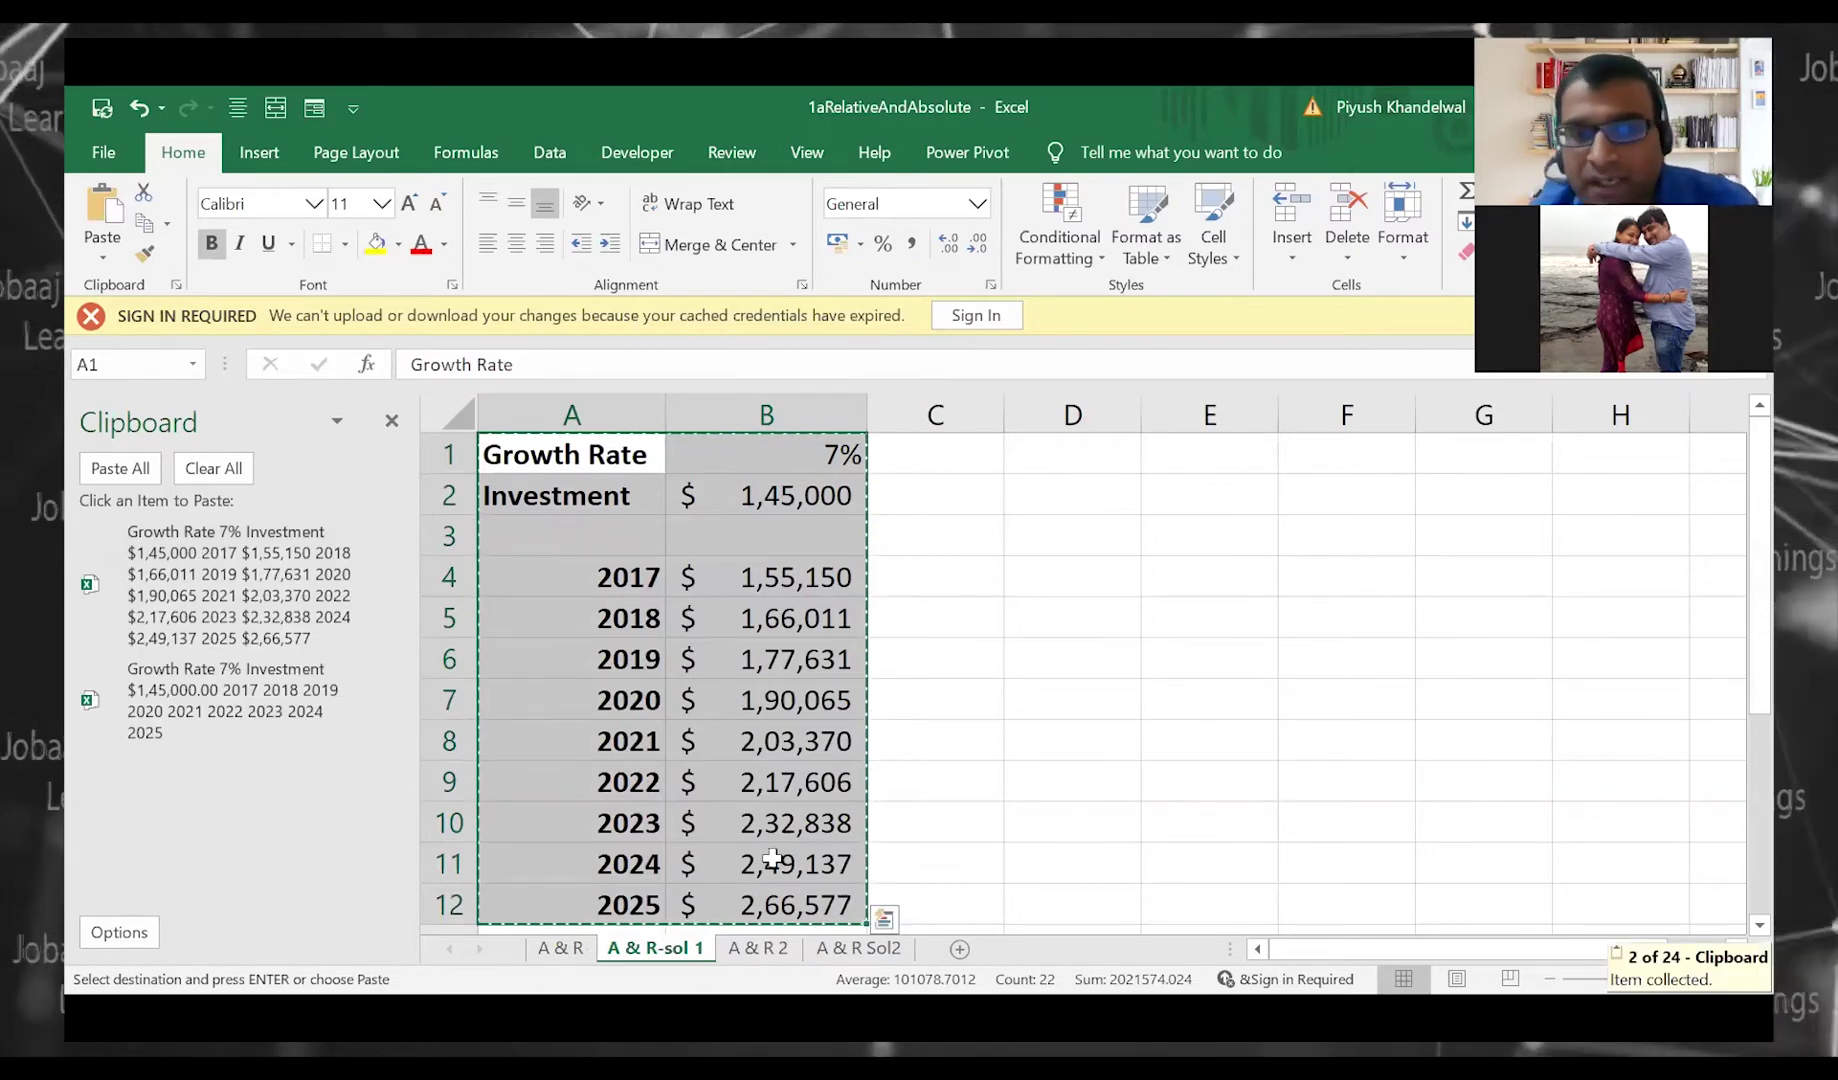
click(785, 948)
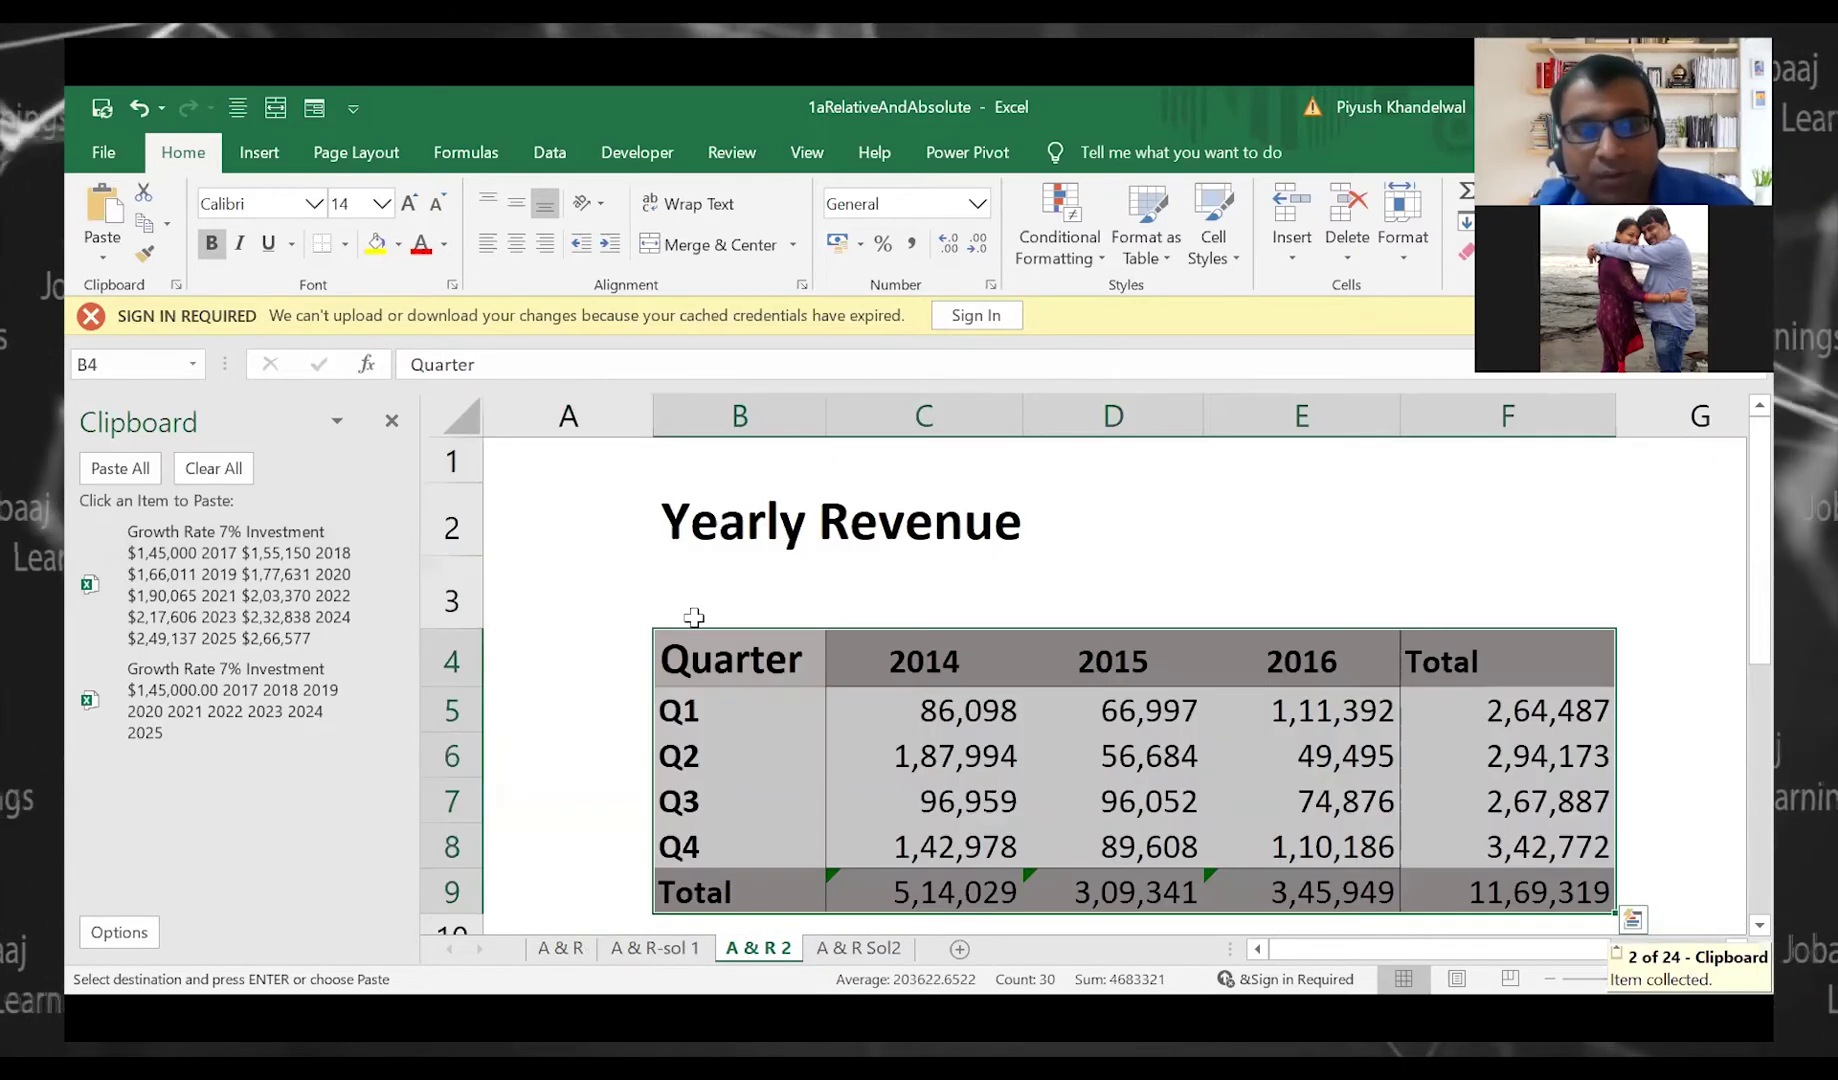
Copy A & R 2's Yearly Revenue table and A & R Sol2's B2:F17 revenue tables to the Clipboard
key(ctrl+c)
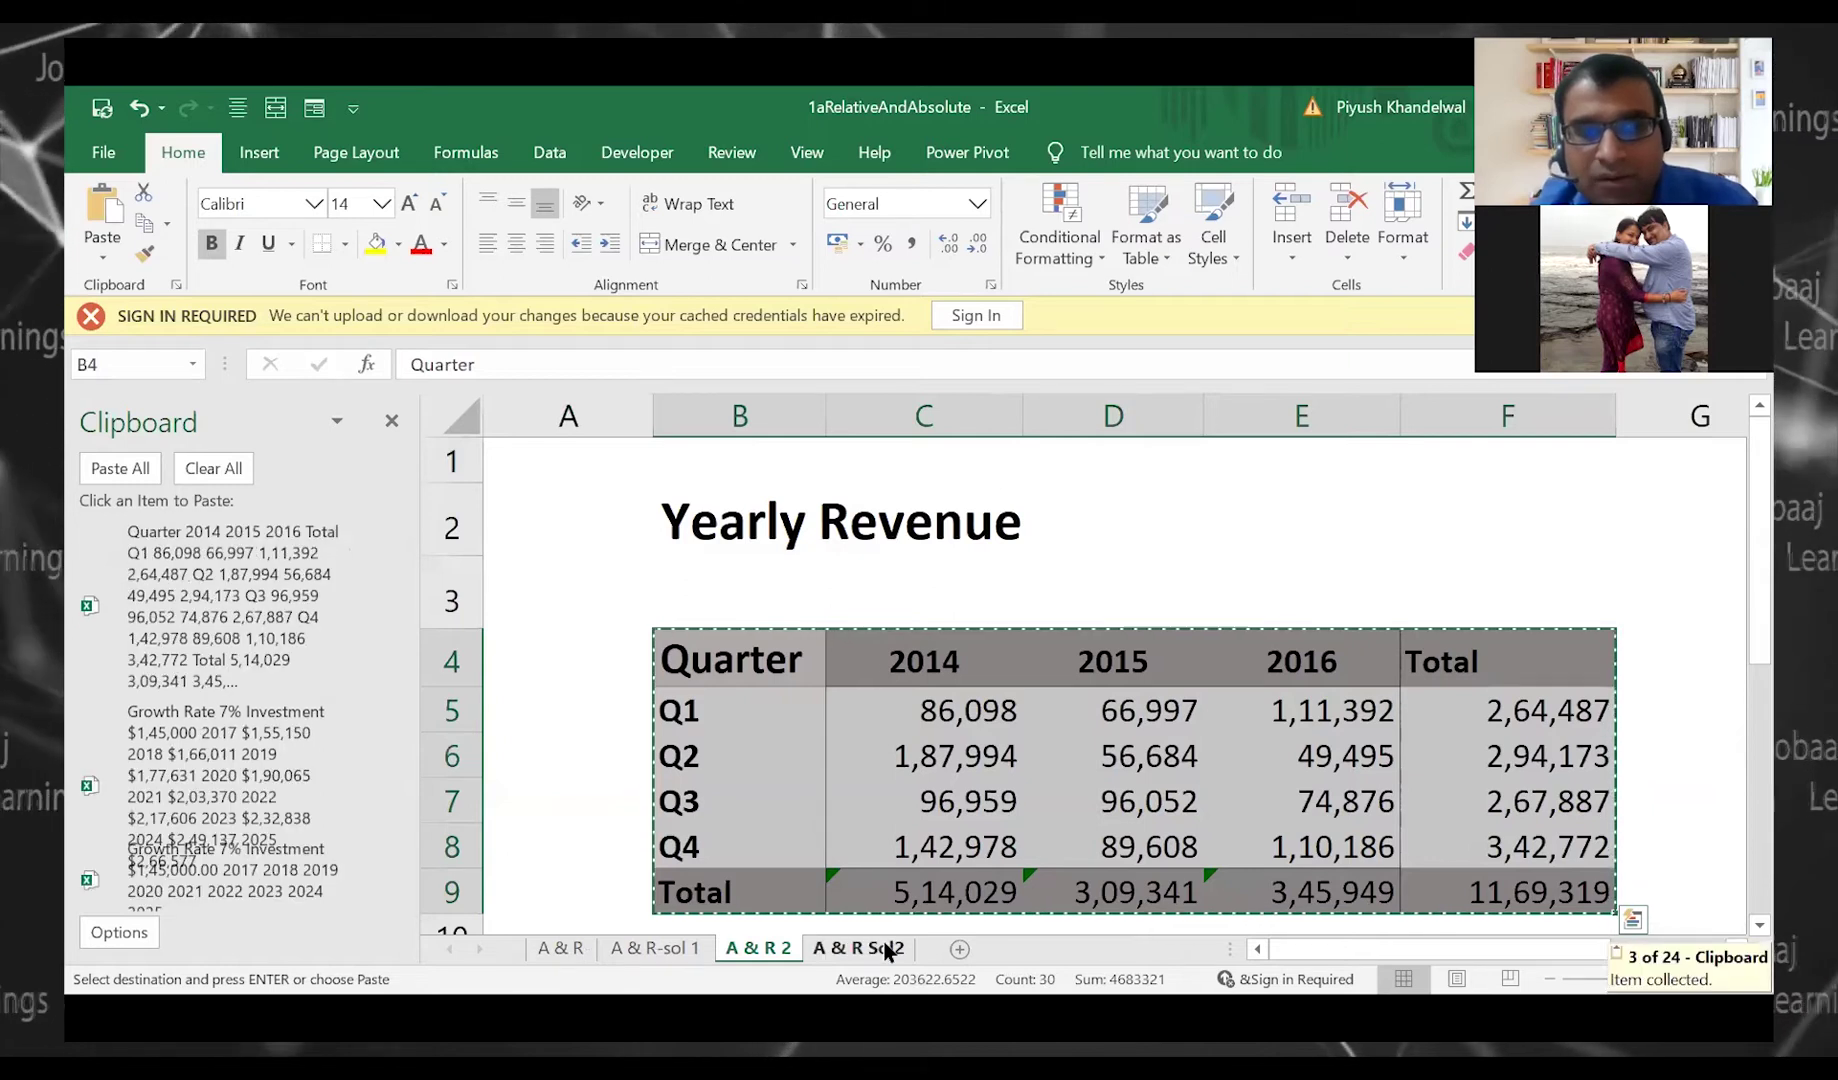
click(887, 950)
drag(673, 522, 860, 790)
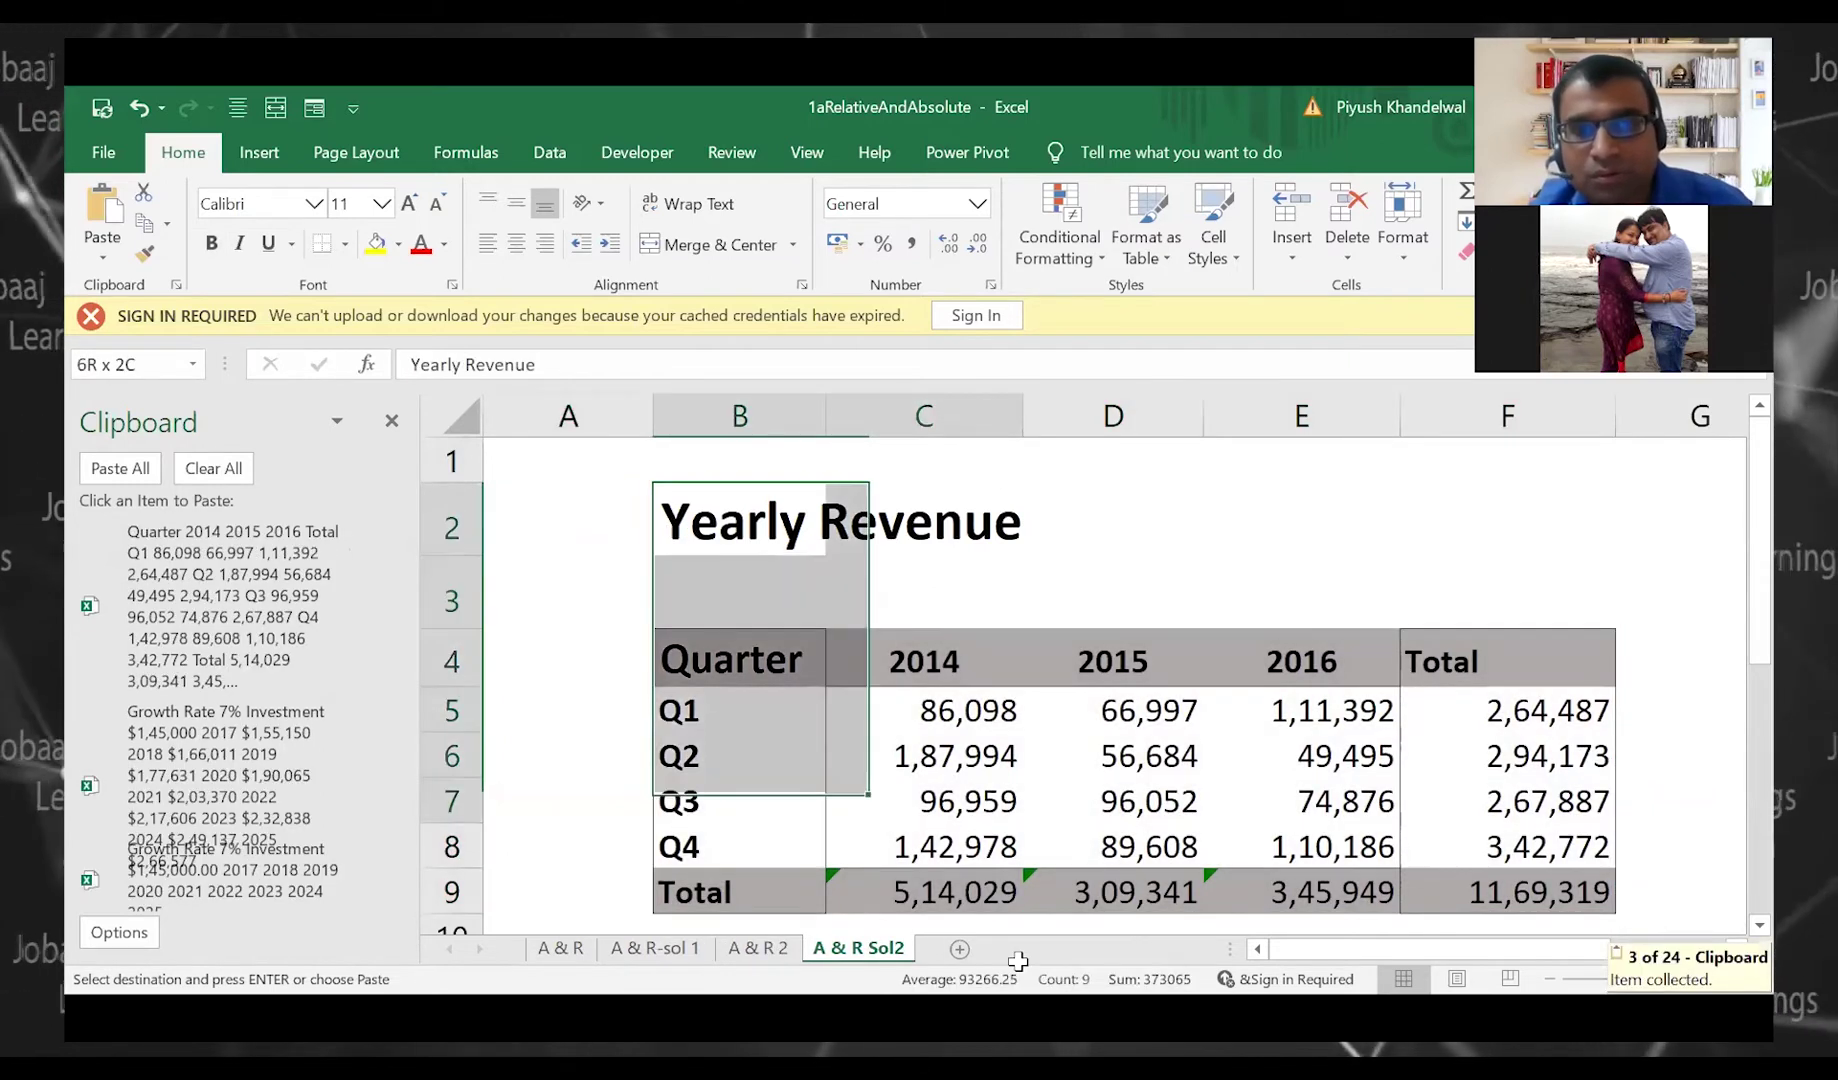
drag(1018, 960, 1041, 915)
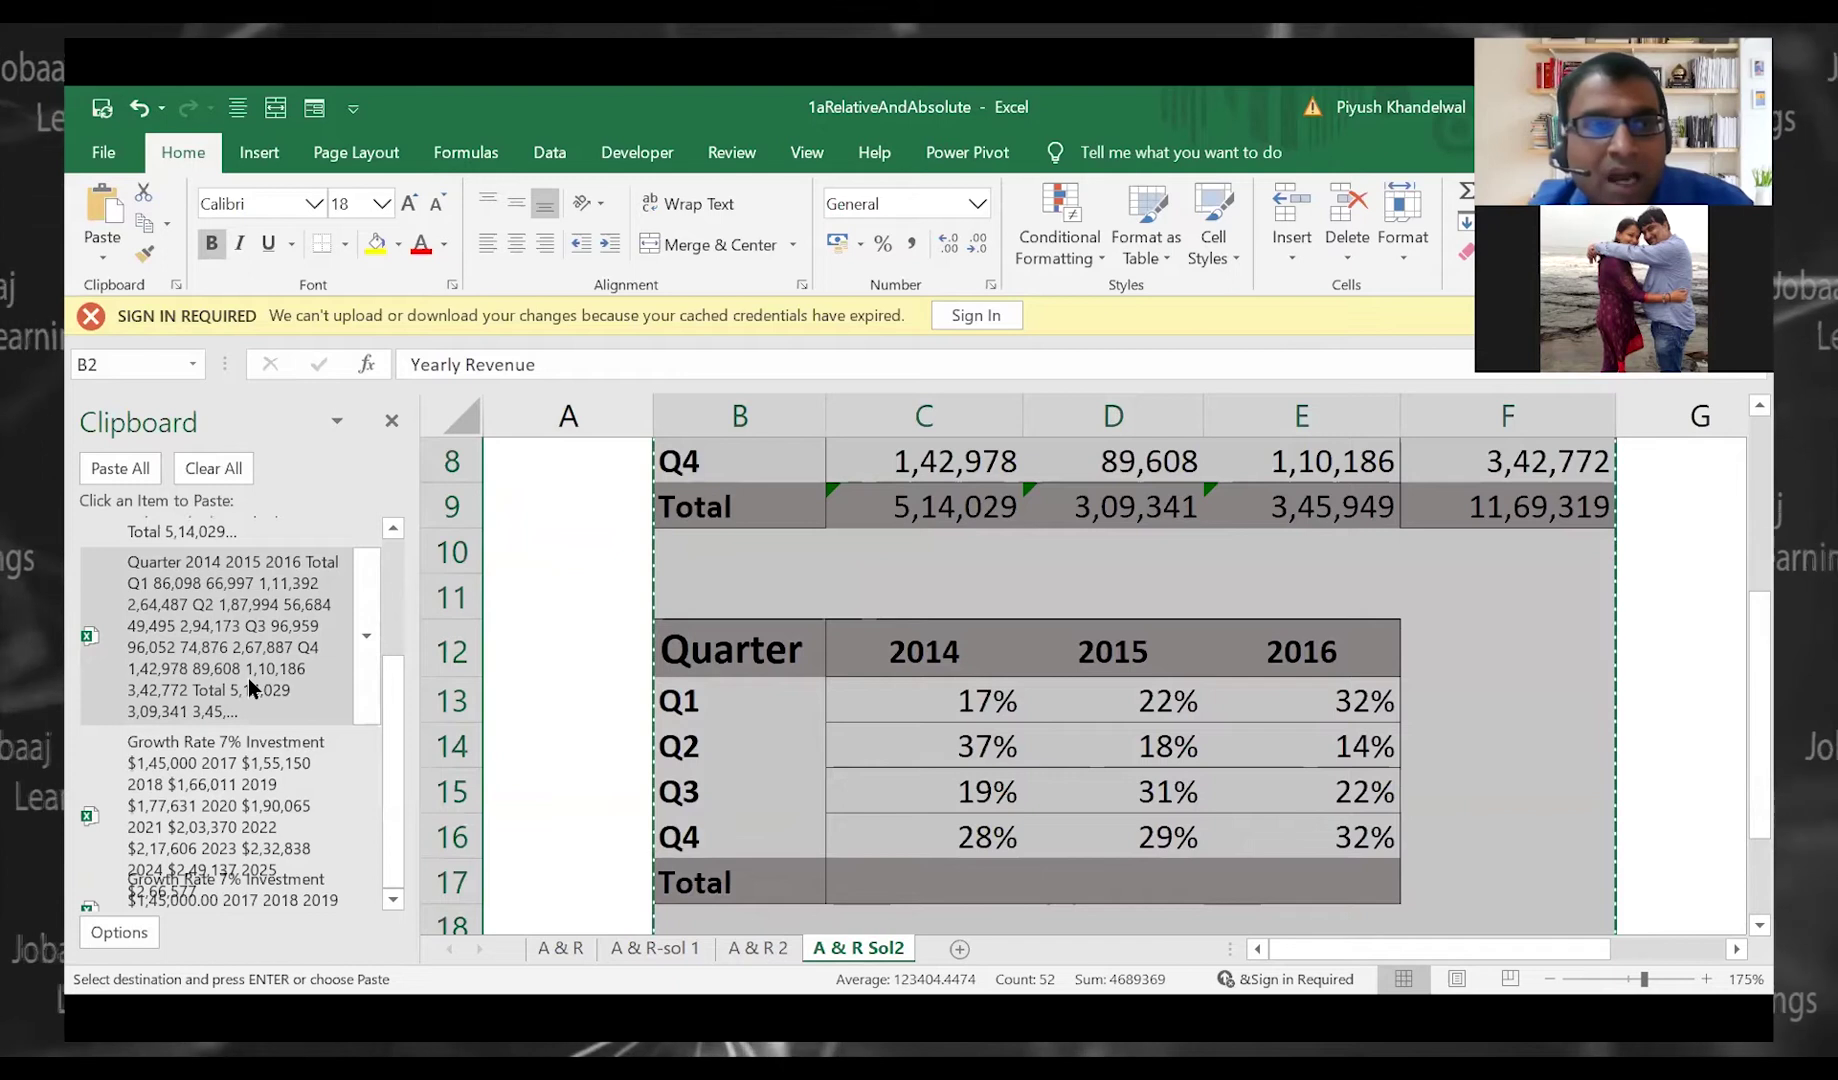
Paste the collected Yearly Revenue and quarterly percentage tables onto Book1's Sheet2
click(248, 678)
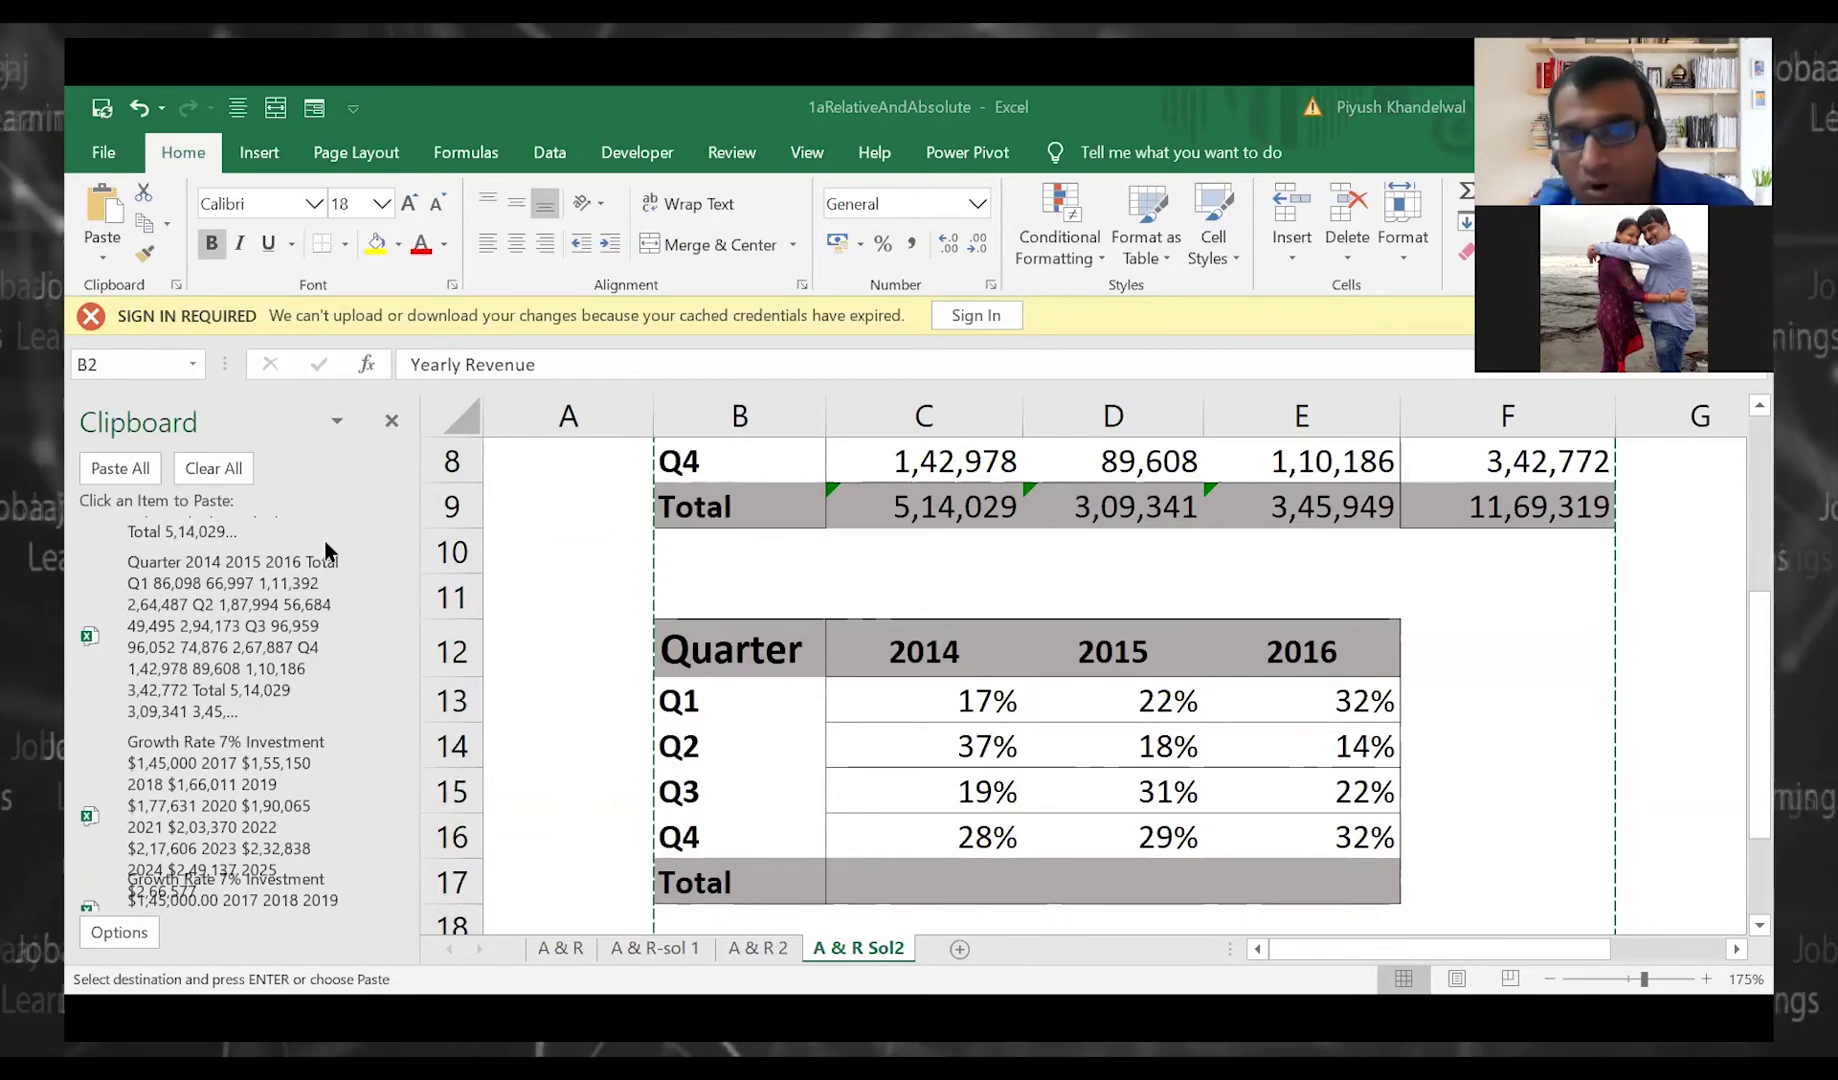
click(326, 551)
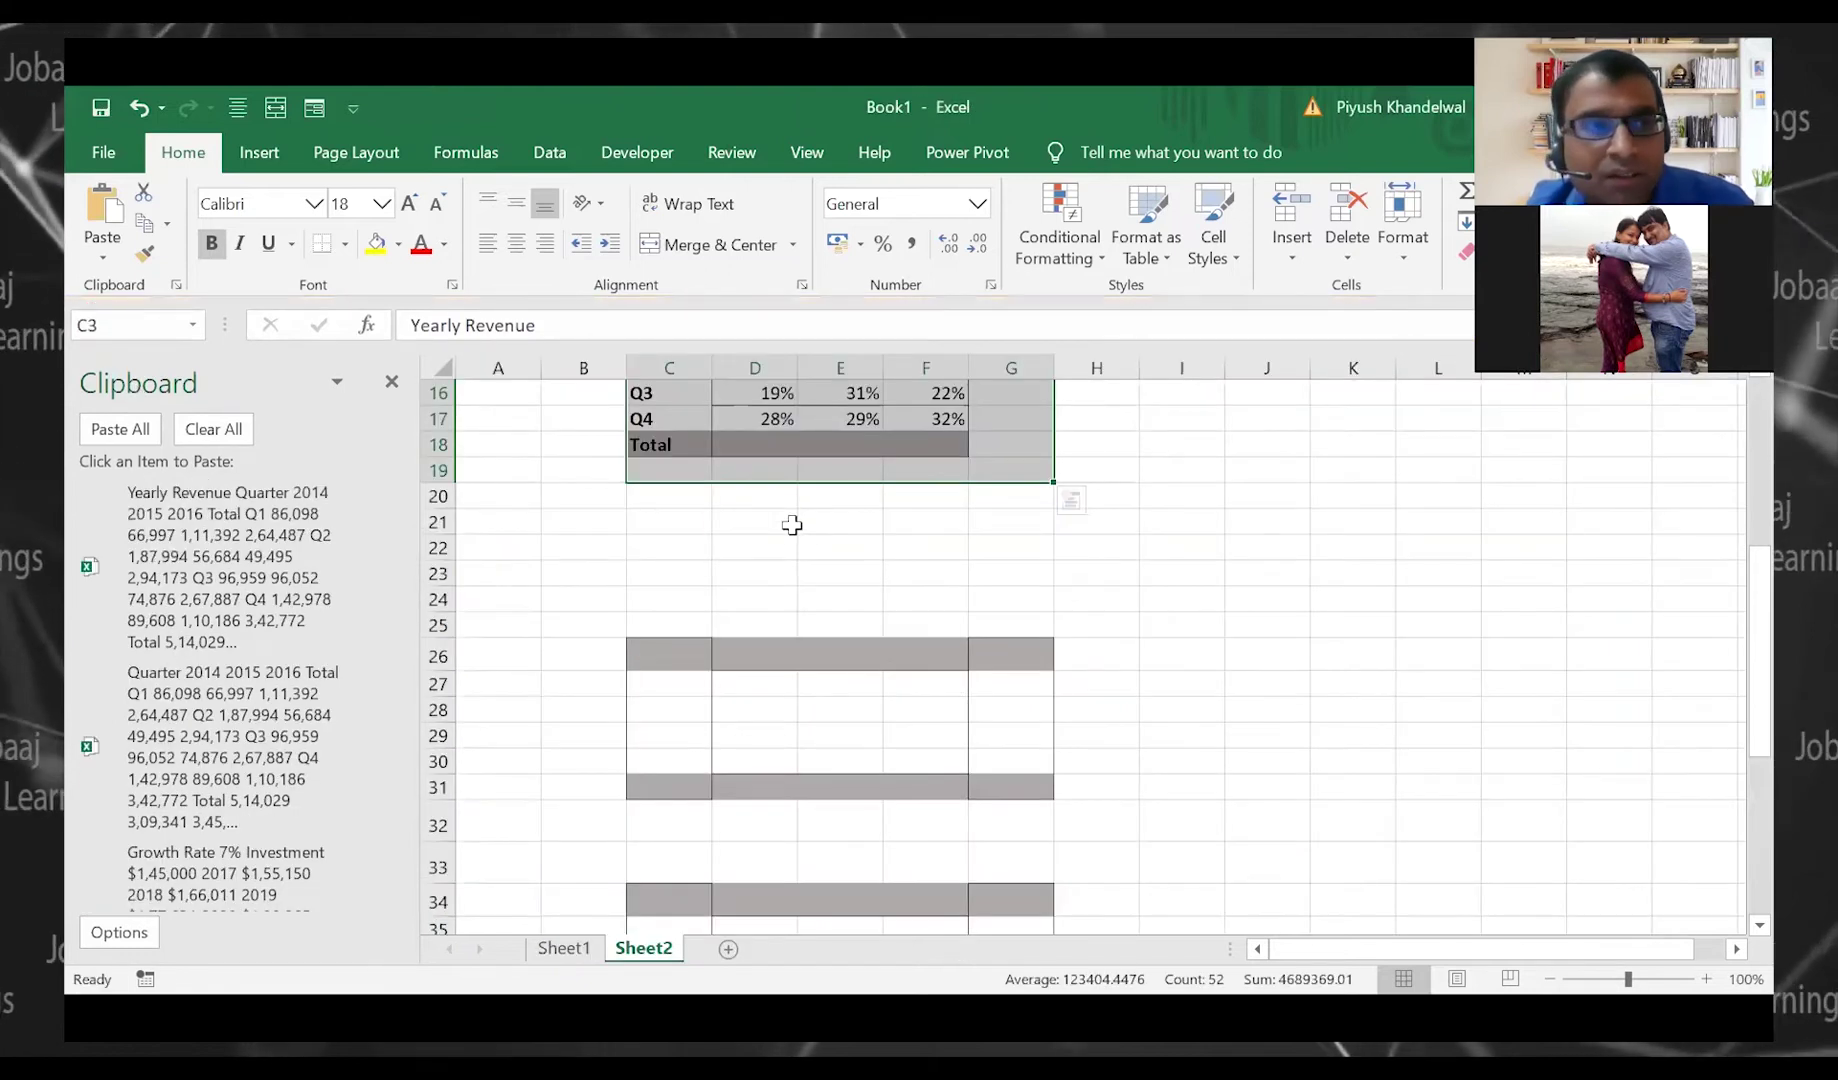
scroll(792, 515, up, 1)
scroll(792, 525, up, 4)
Add a new worksheet and paste all collected Clipboard items starting at B3
drag(660, 455, 1013, 909)
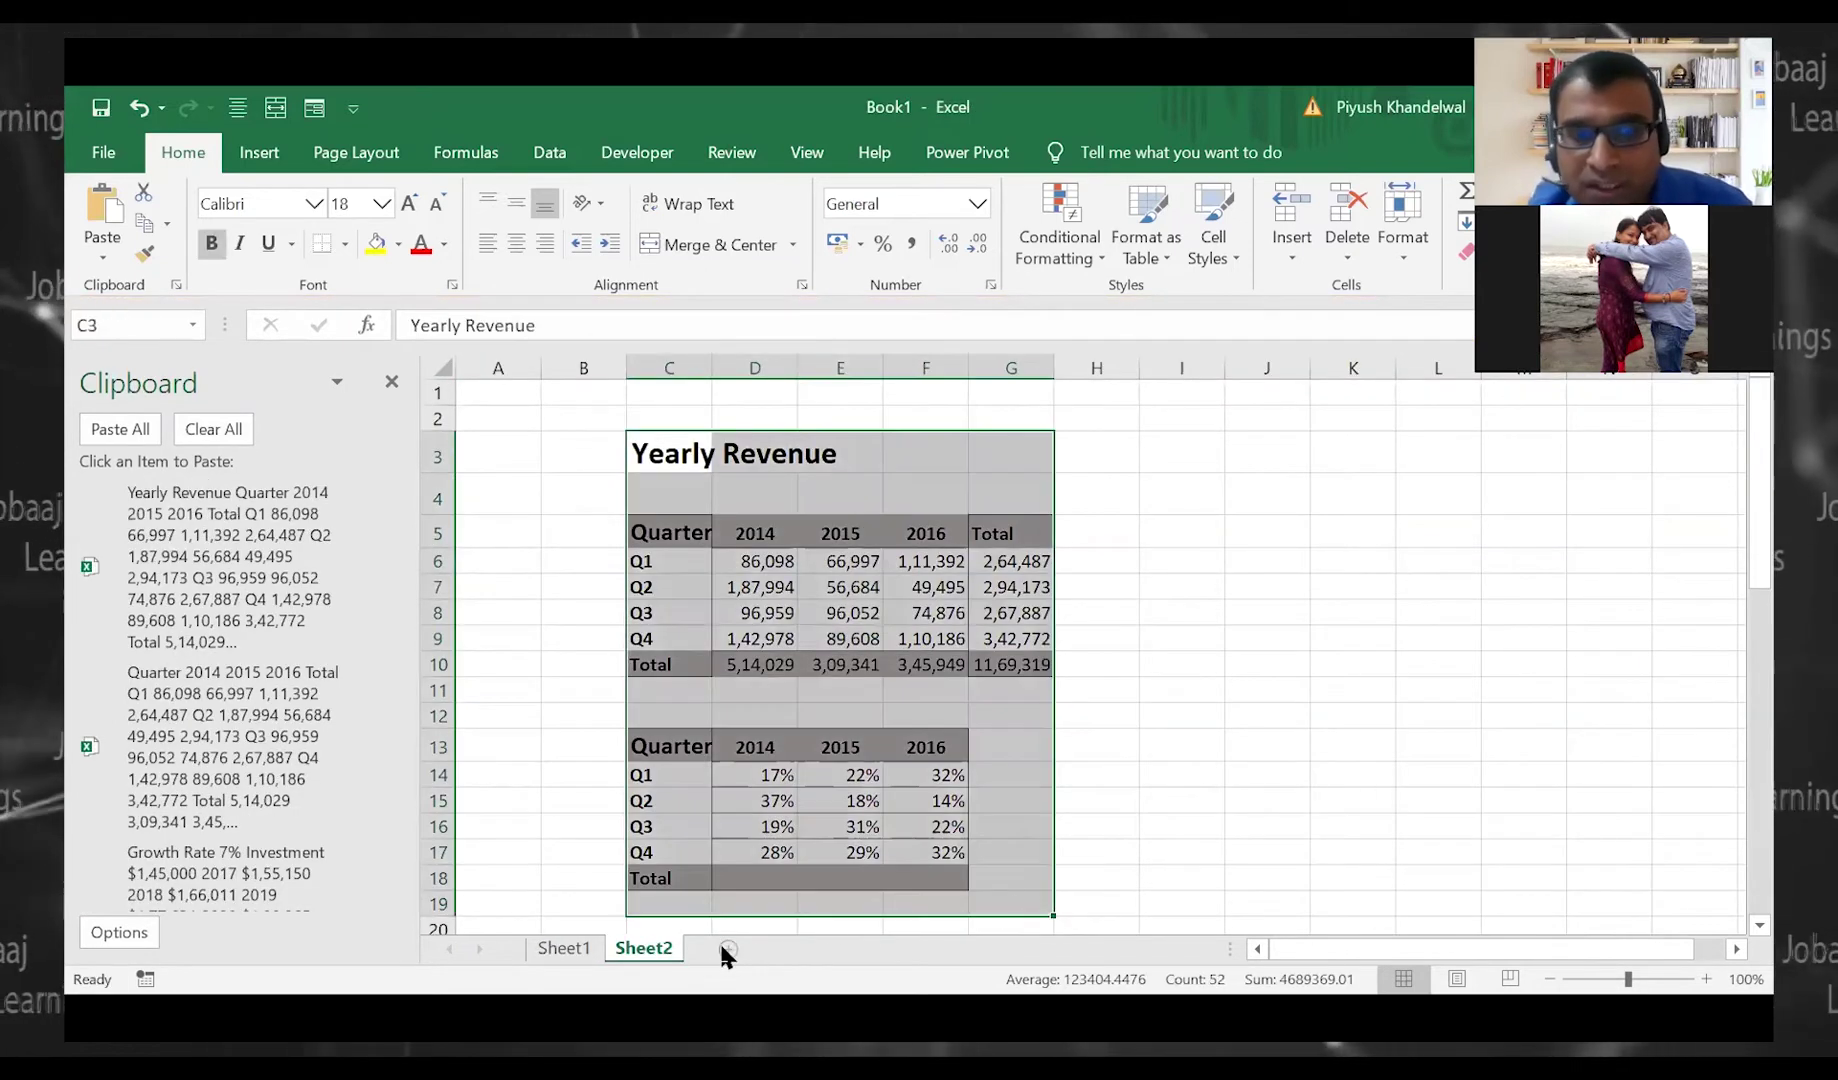
click(726, 948)
click(605, 521)
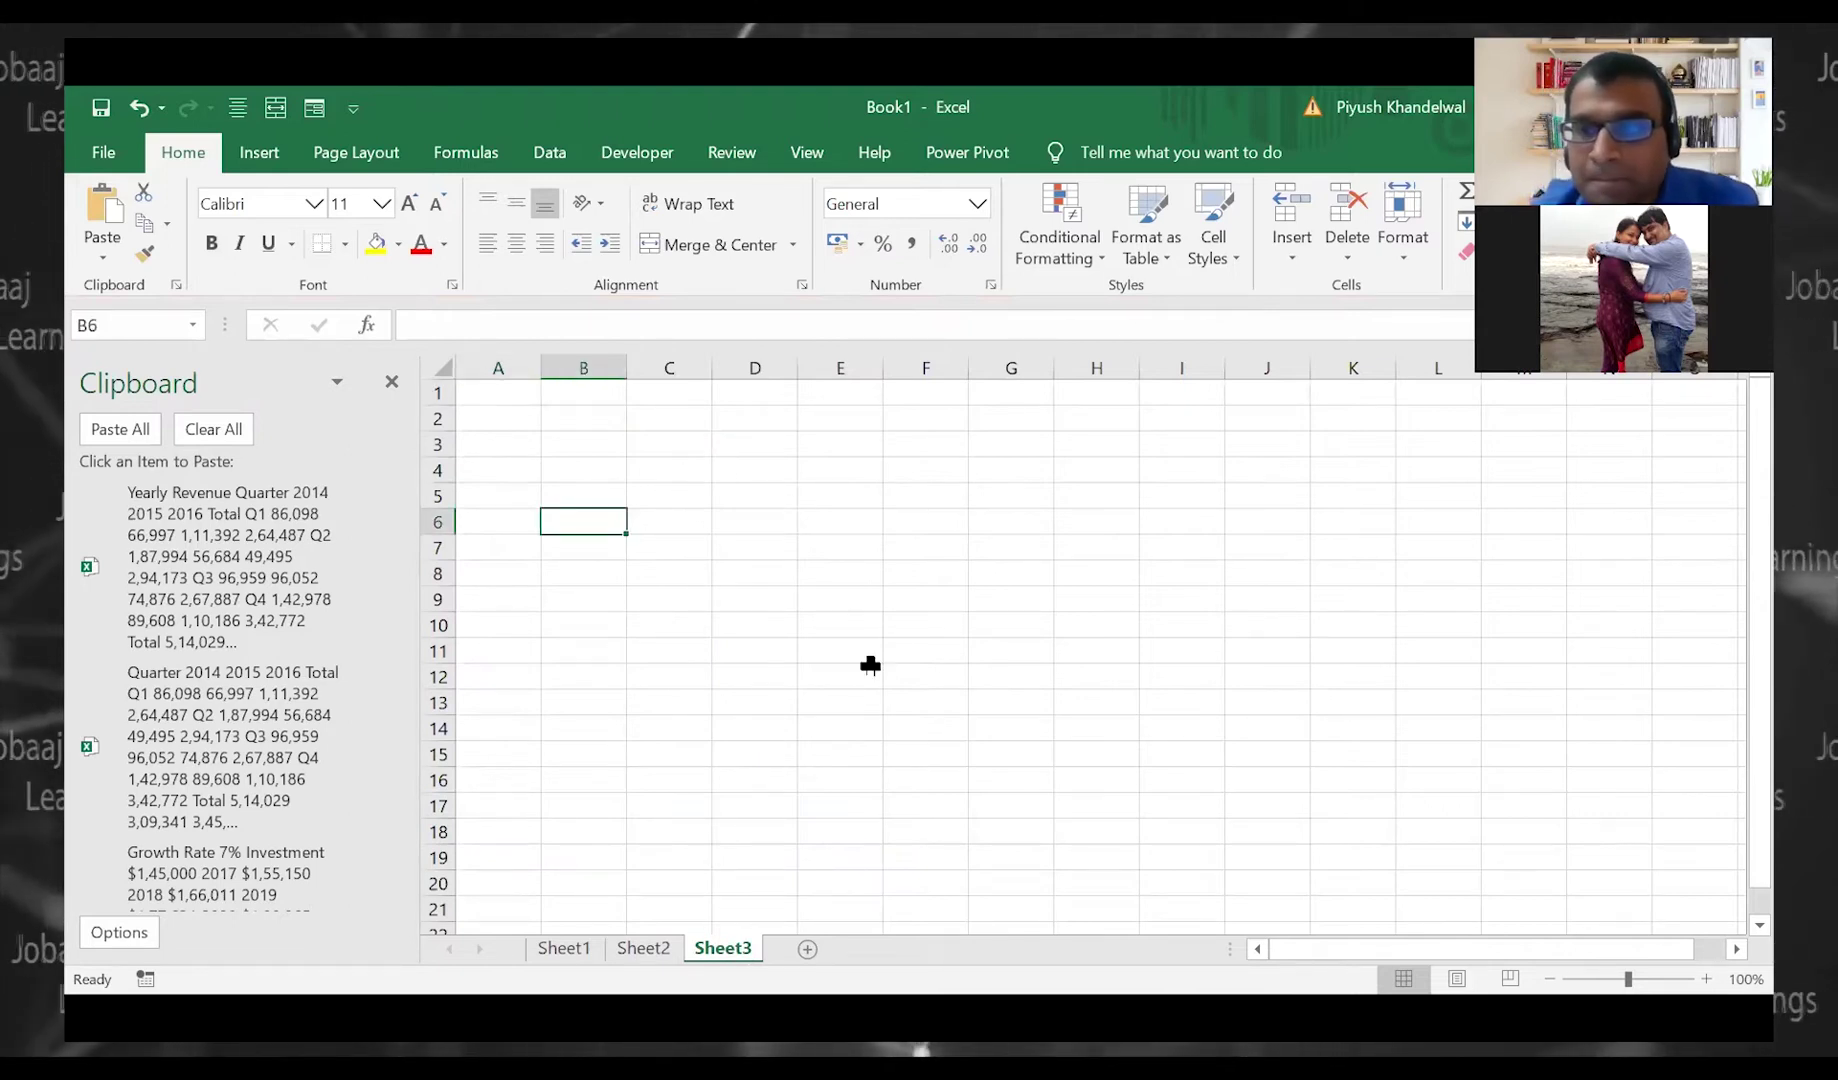
click(580, 447)
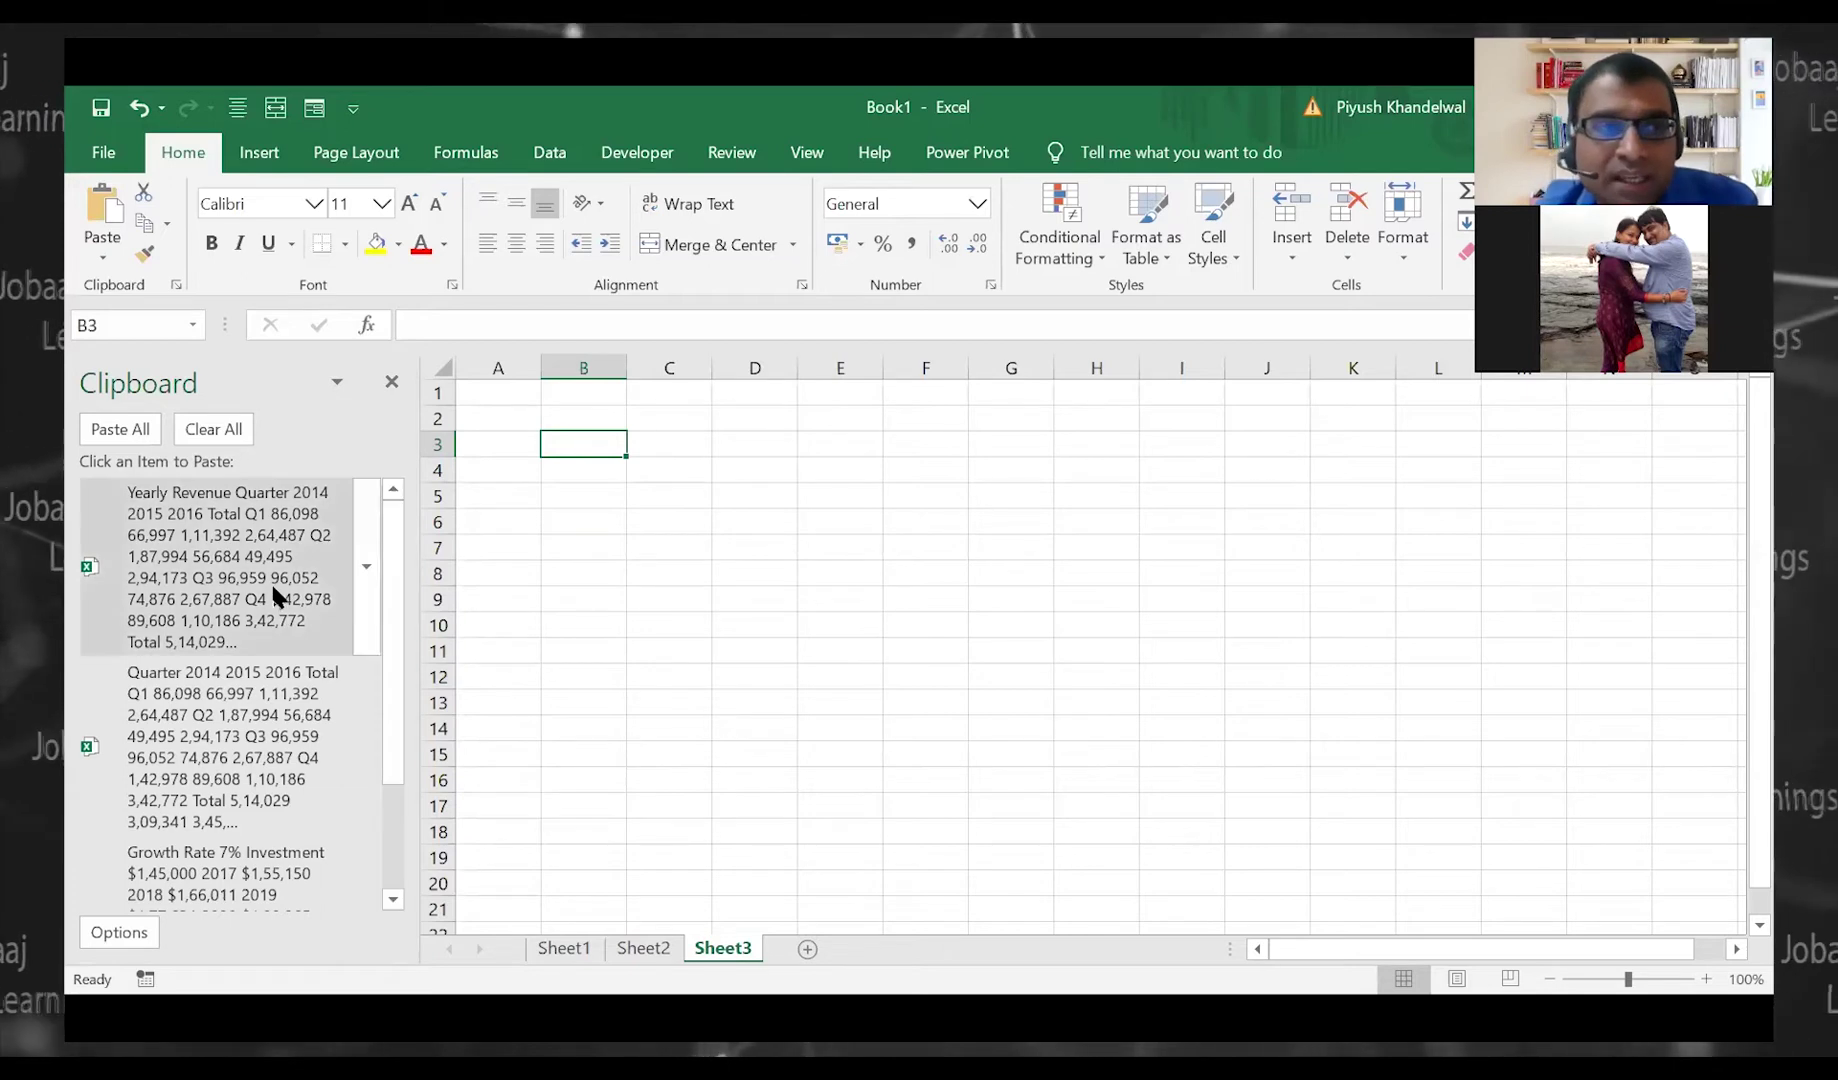
click(152, 432)
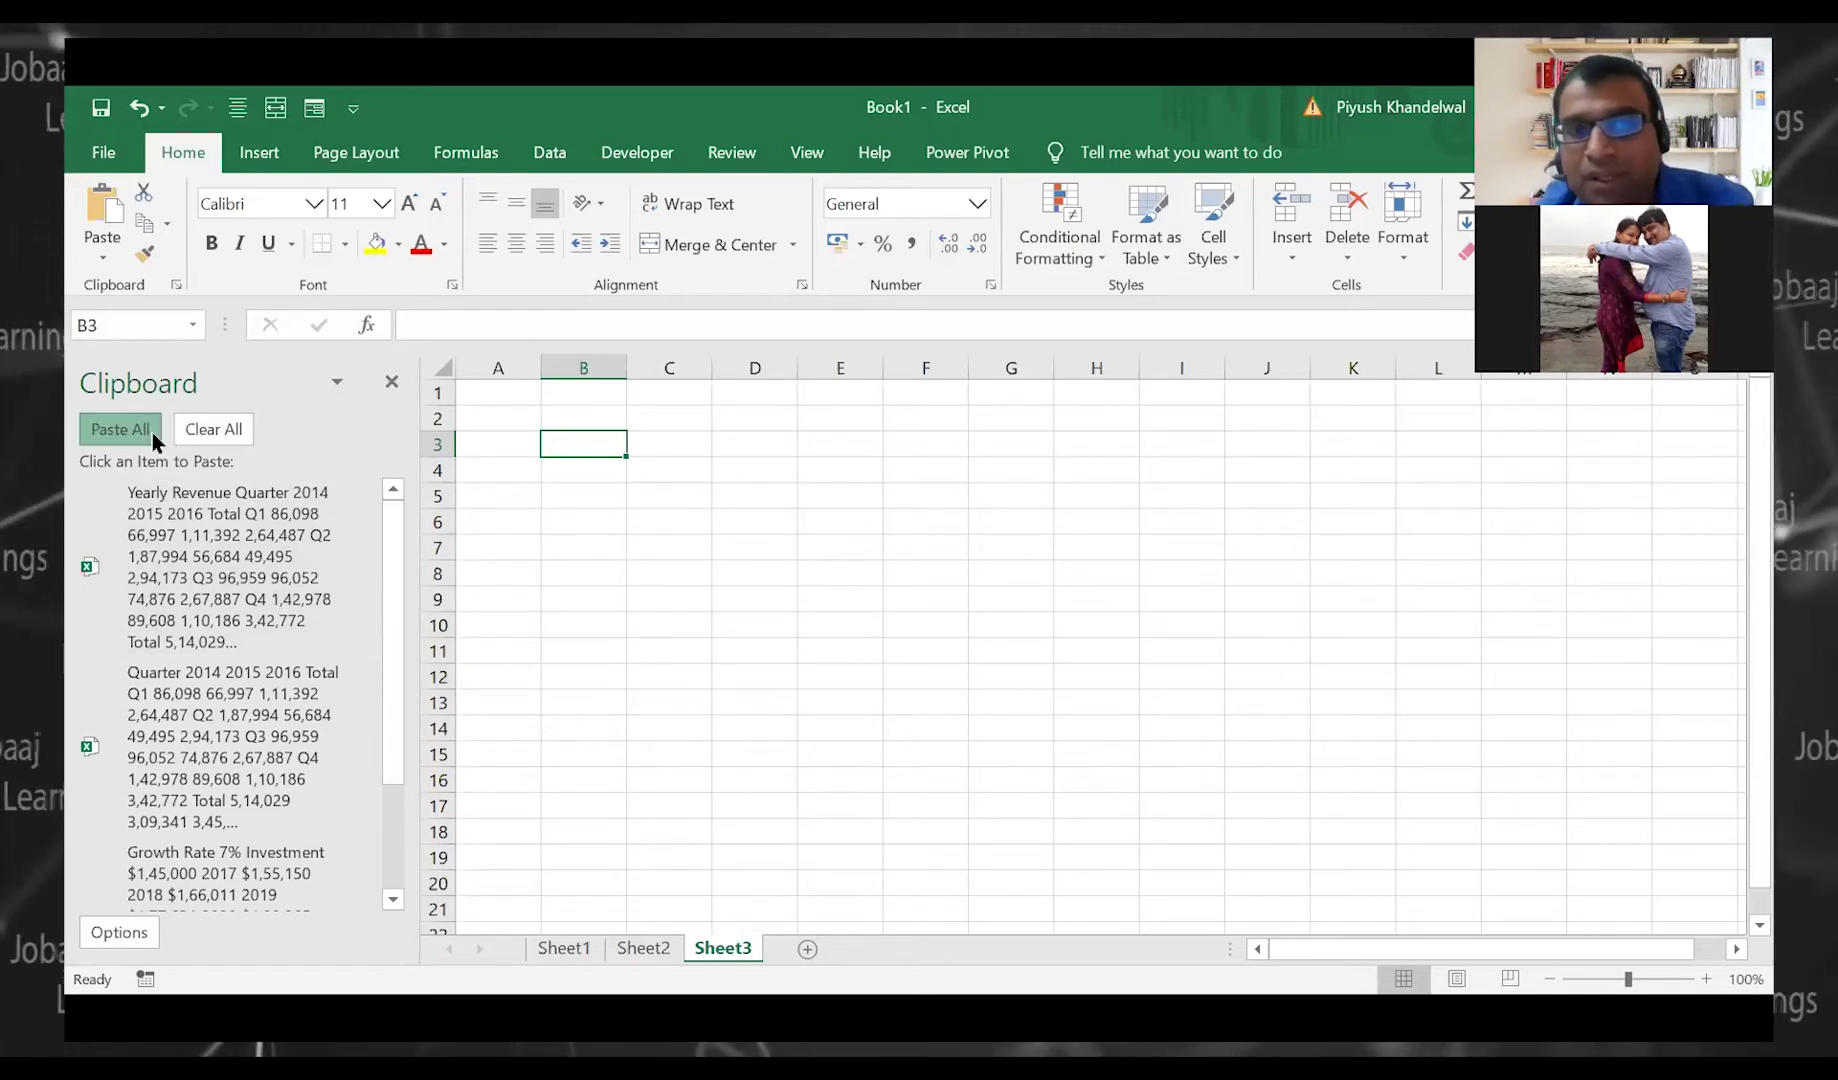
click(927, 630)
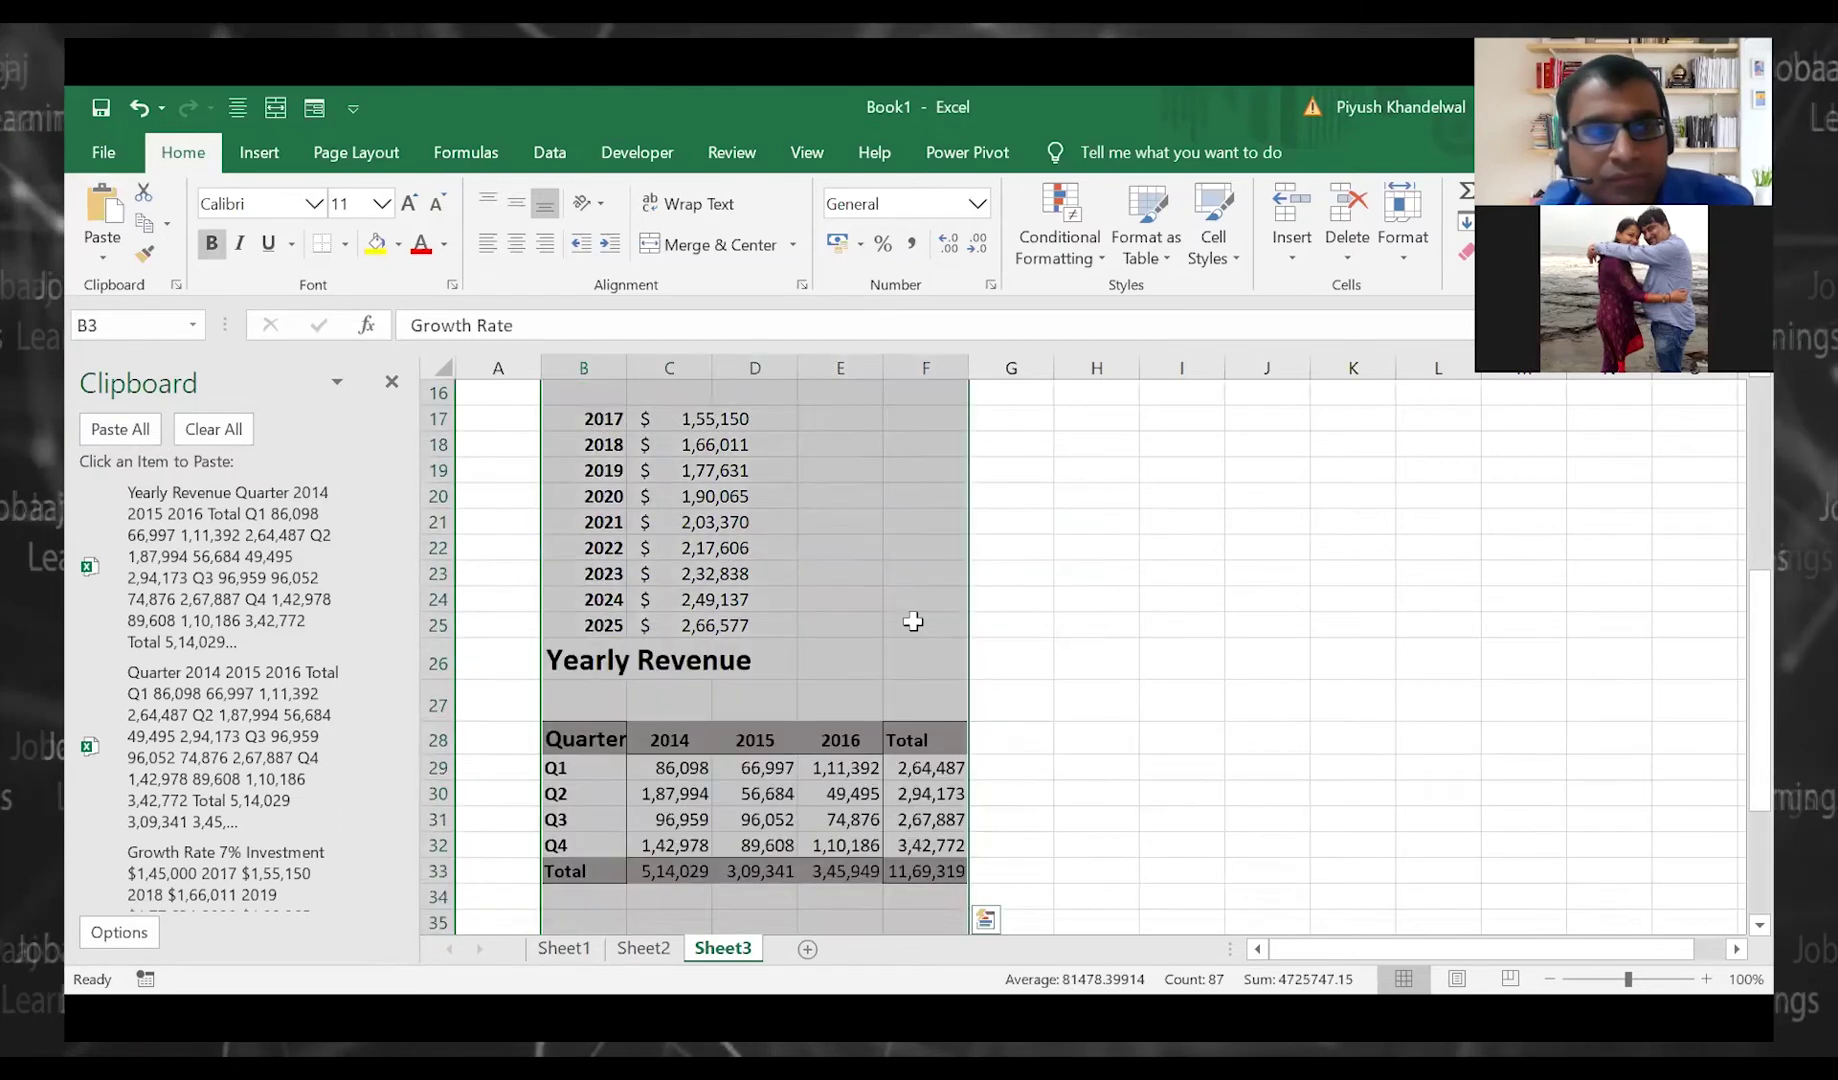
Delete the contents produced by Paste All
scroll(911, 623, down, 12)
scroll(911, 623, up, 8)
scroll(911, 624, up, 5)
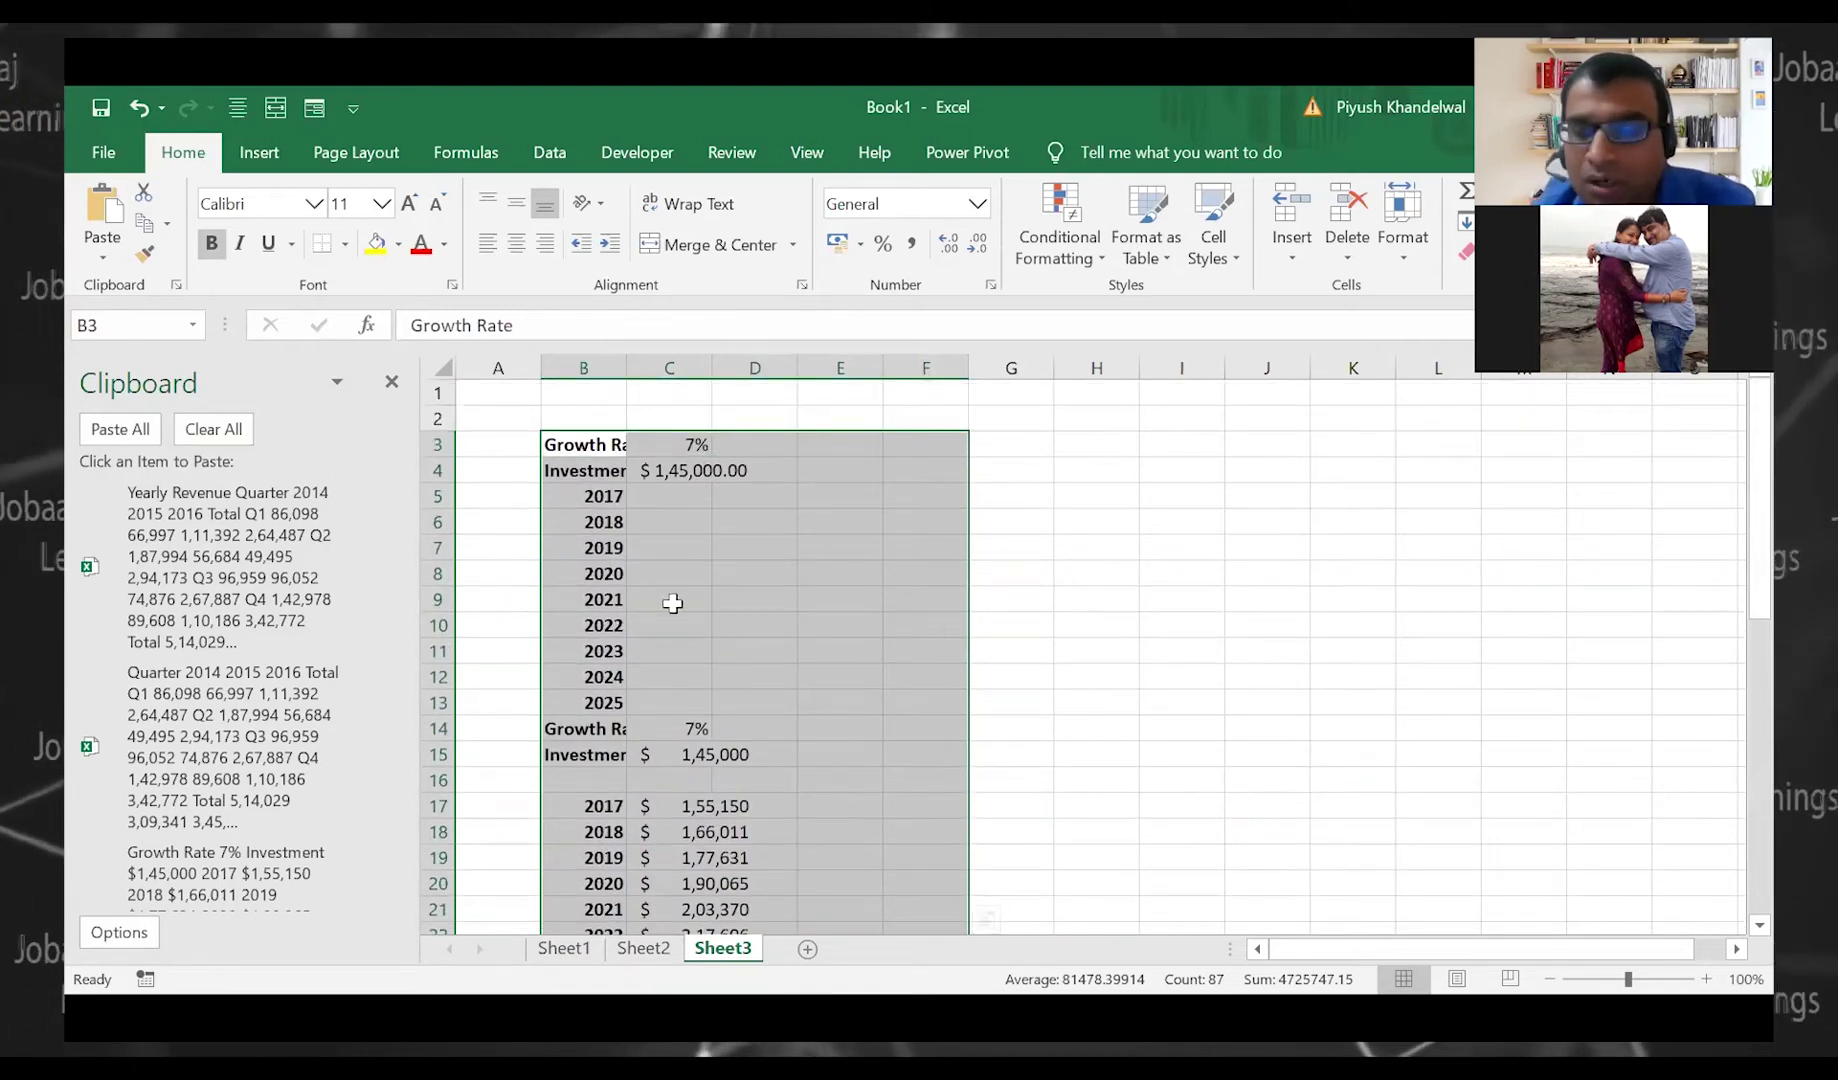
key(Delete)
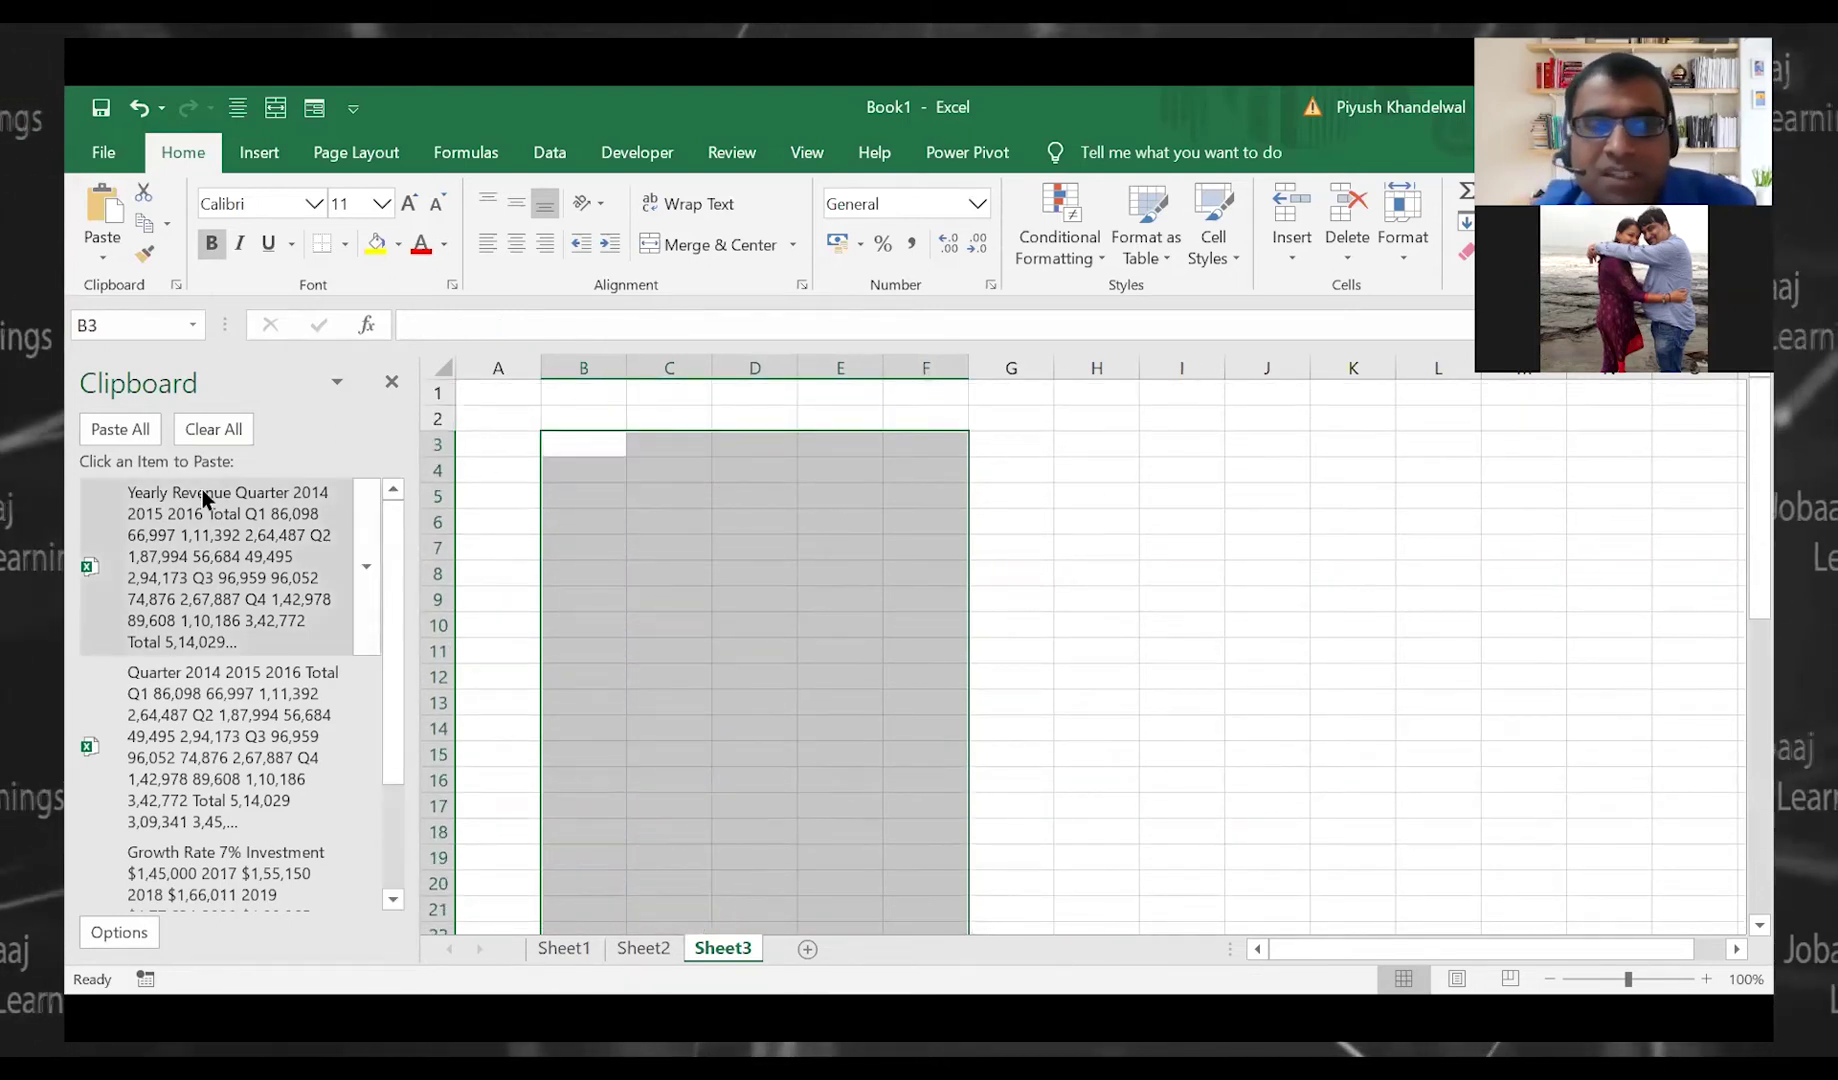
Paste the Yearly Revenue and quarterly percentage tables at D7
click(748, 541)
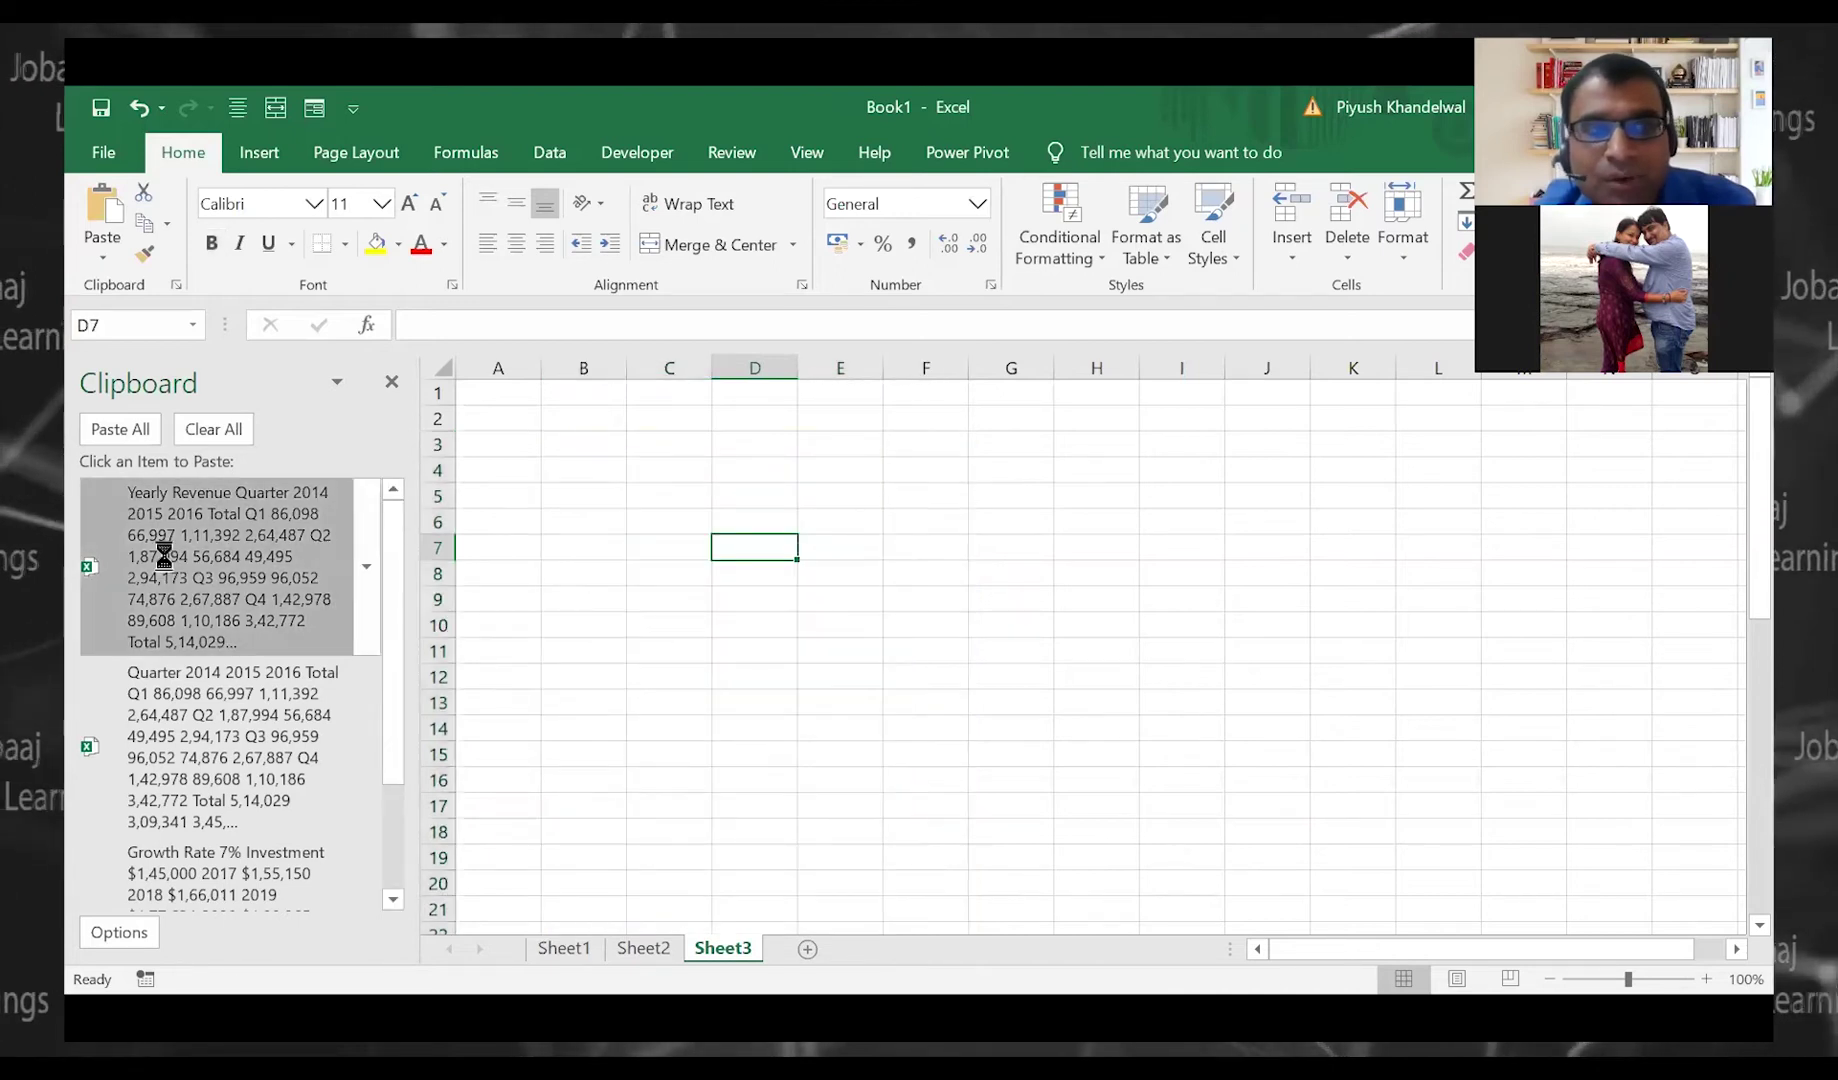
click(110, 550)
scroll(717, 679, down, 4)
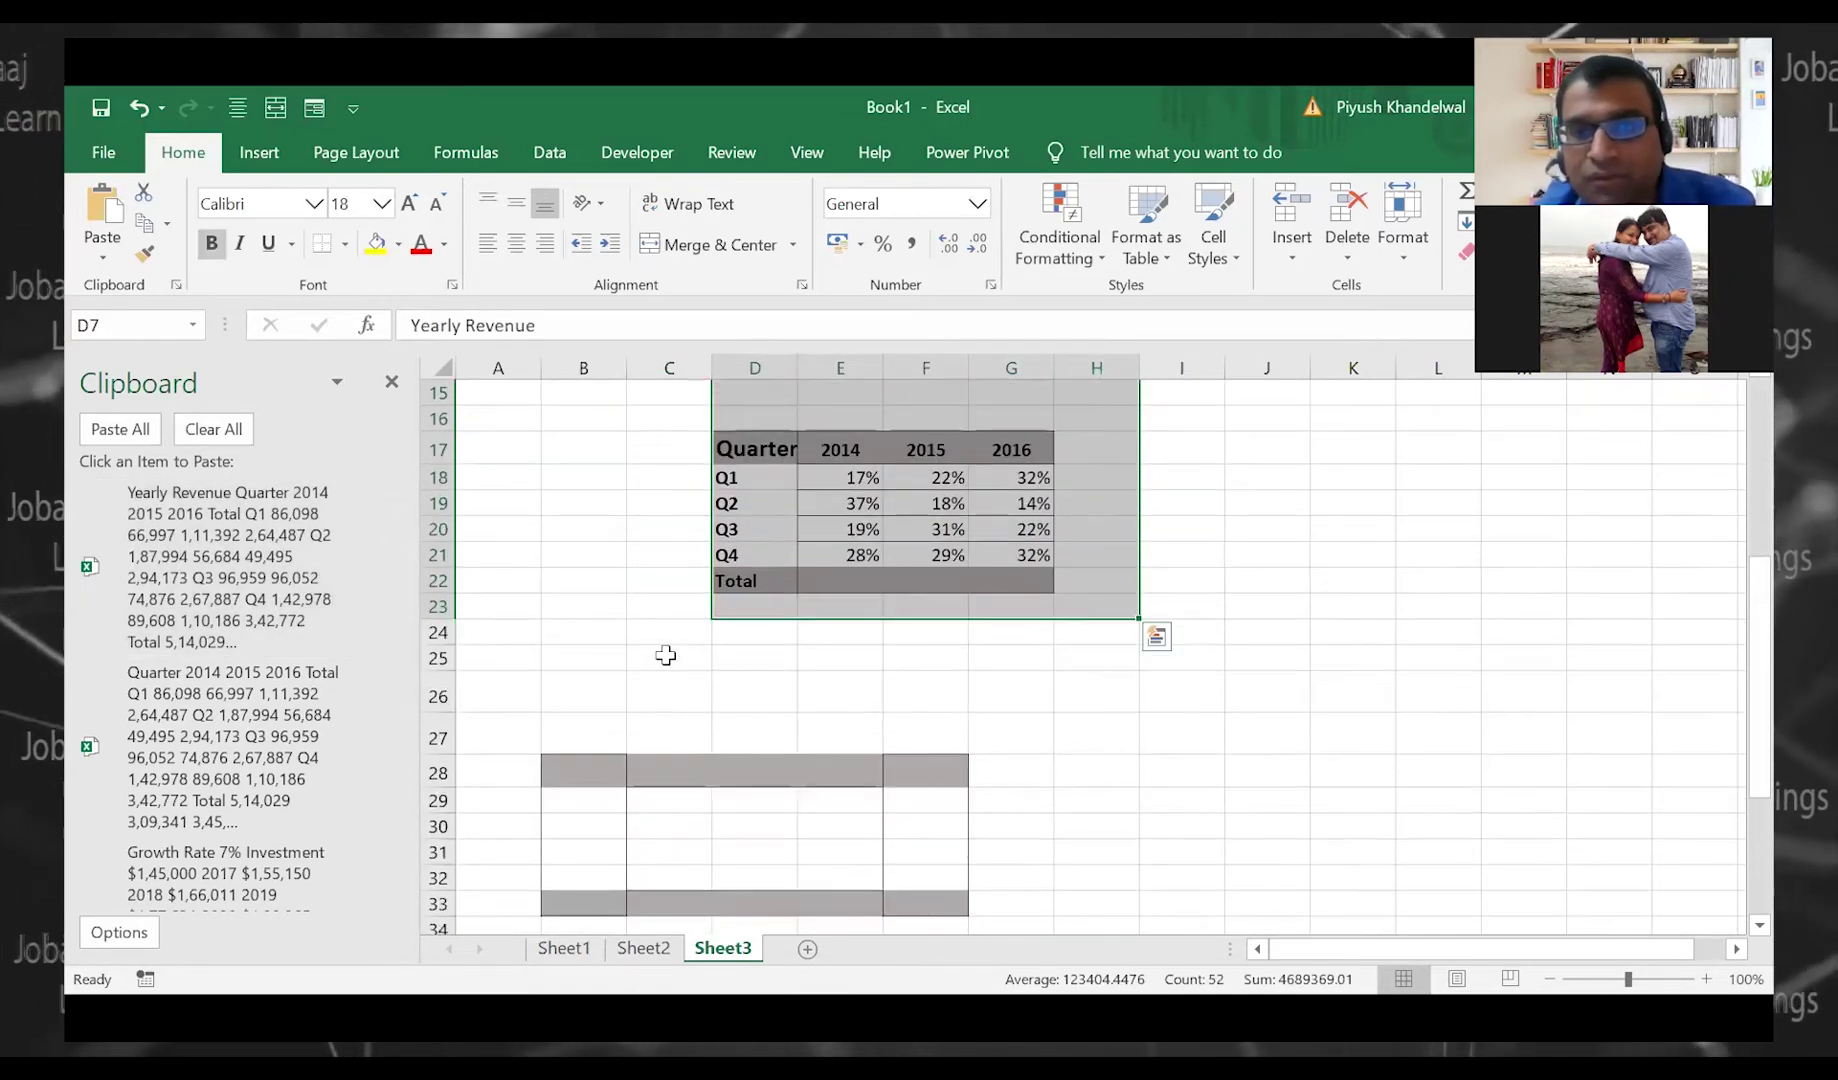
scroll(665, 648, up, 4)
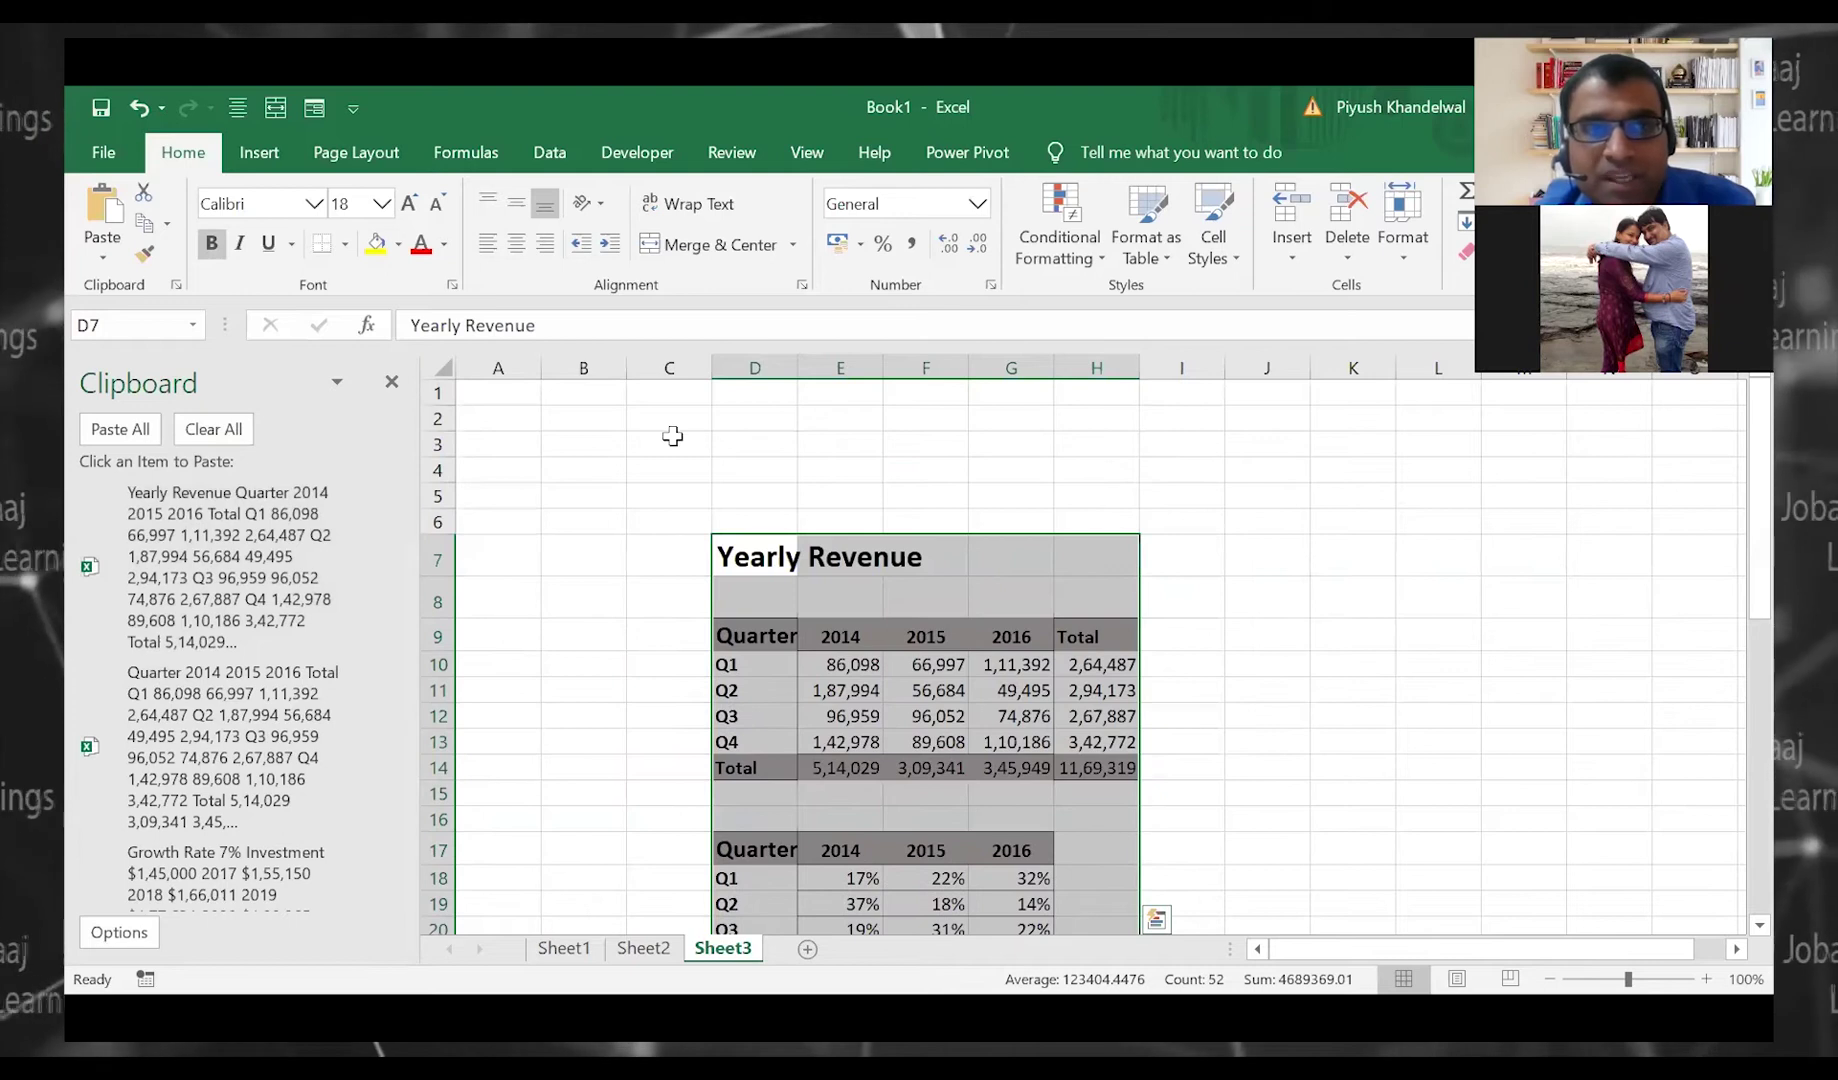
scroll(508, 739, down, 5)
scroll(148, 873, down, 3)
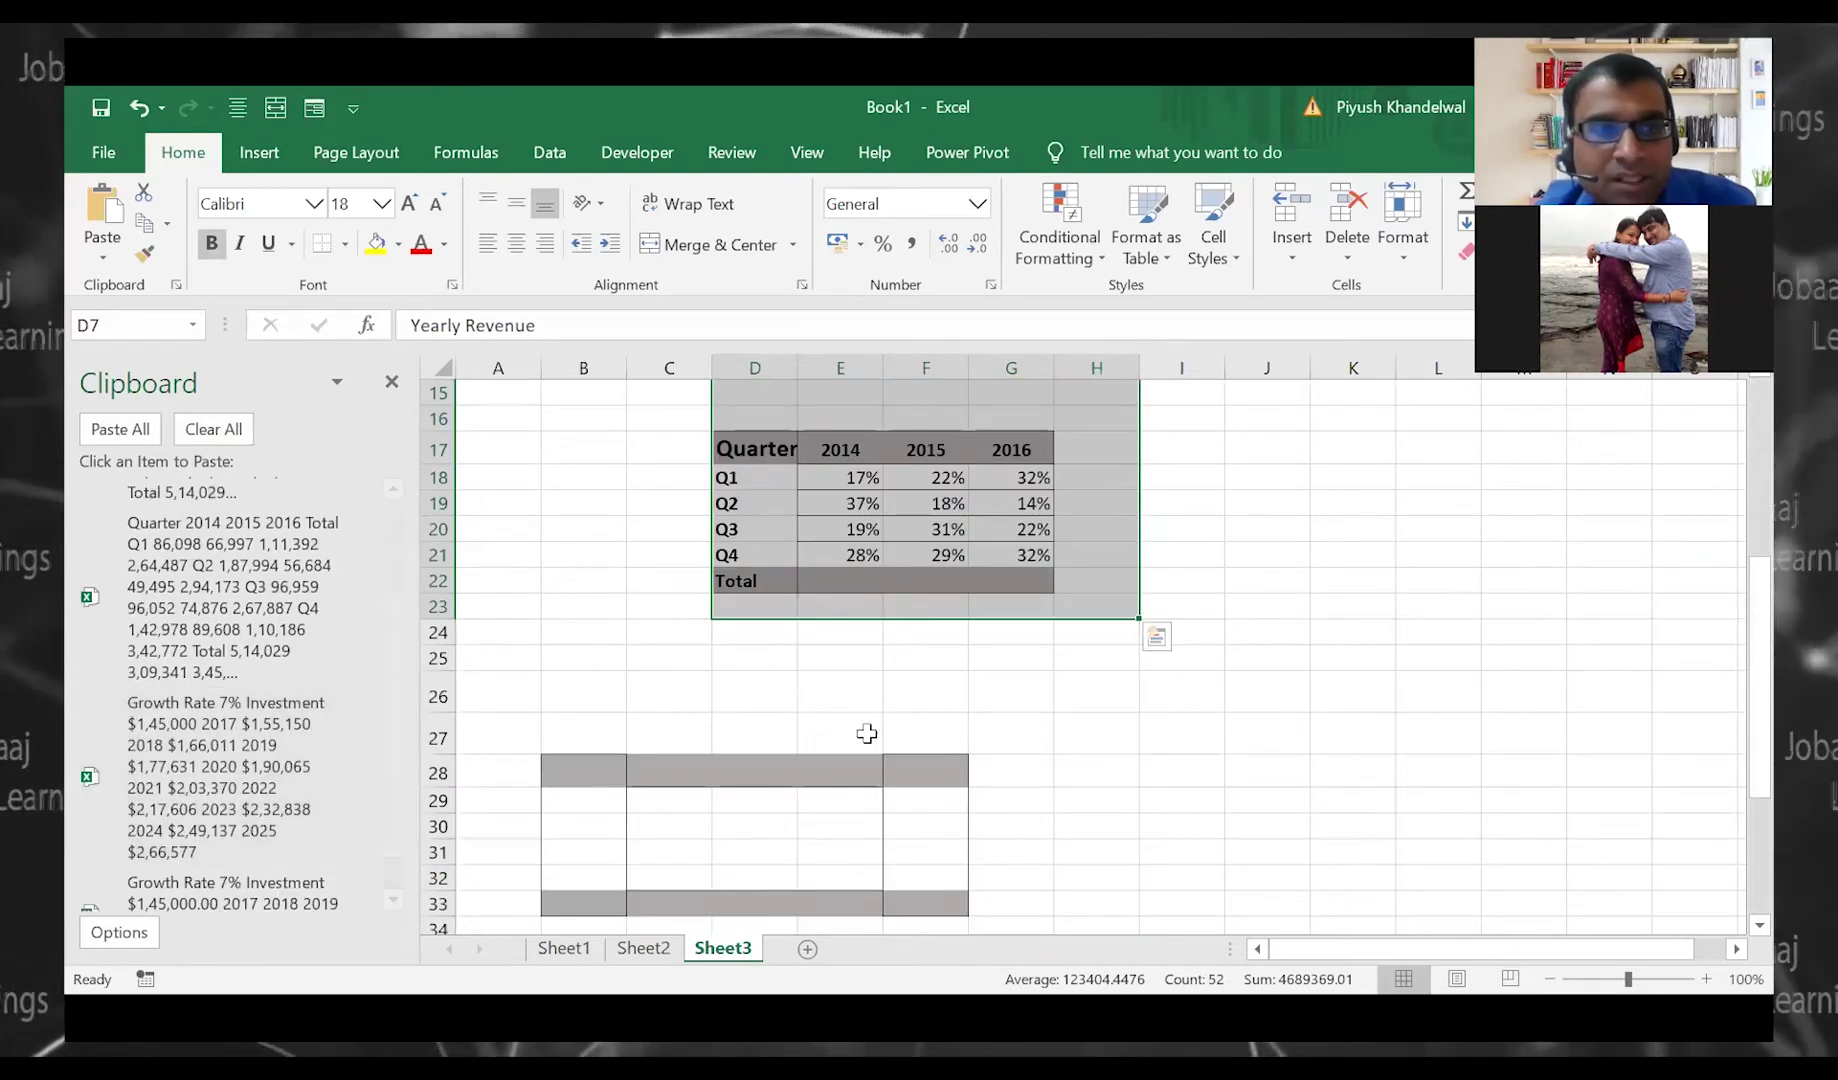
Paste the 7% Growth Rate block at E27
click(866, 734)
click(260, 885)
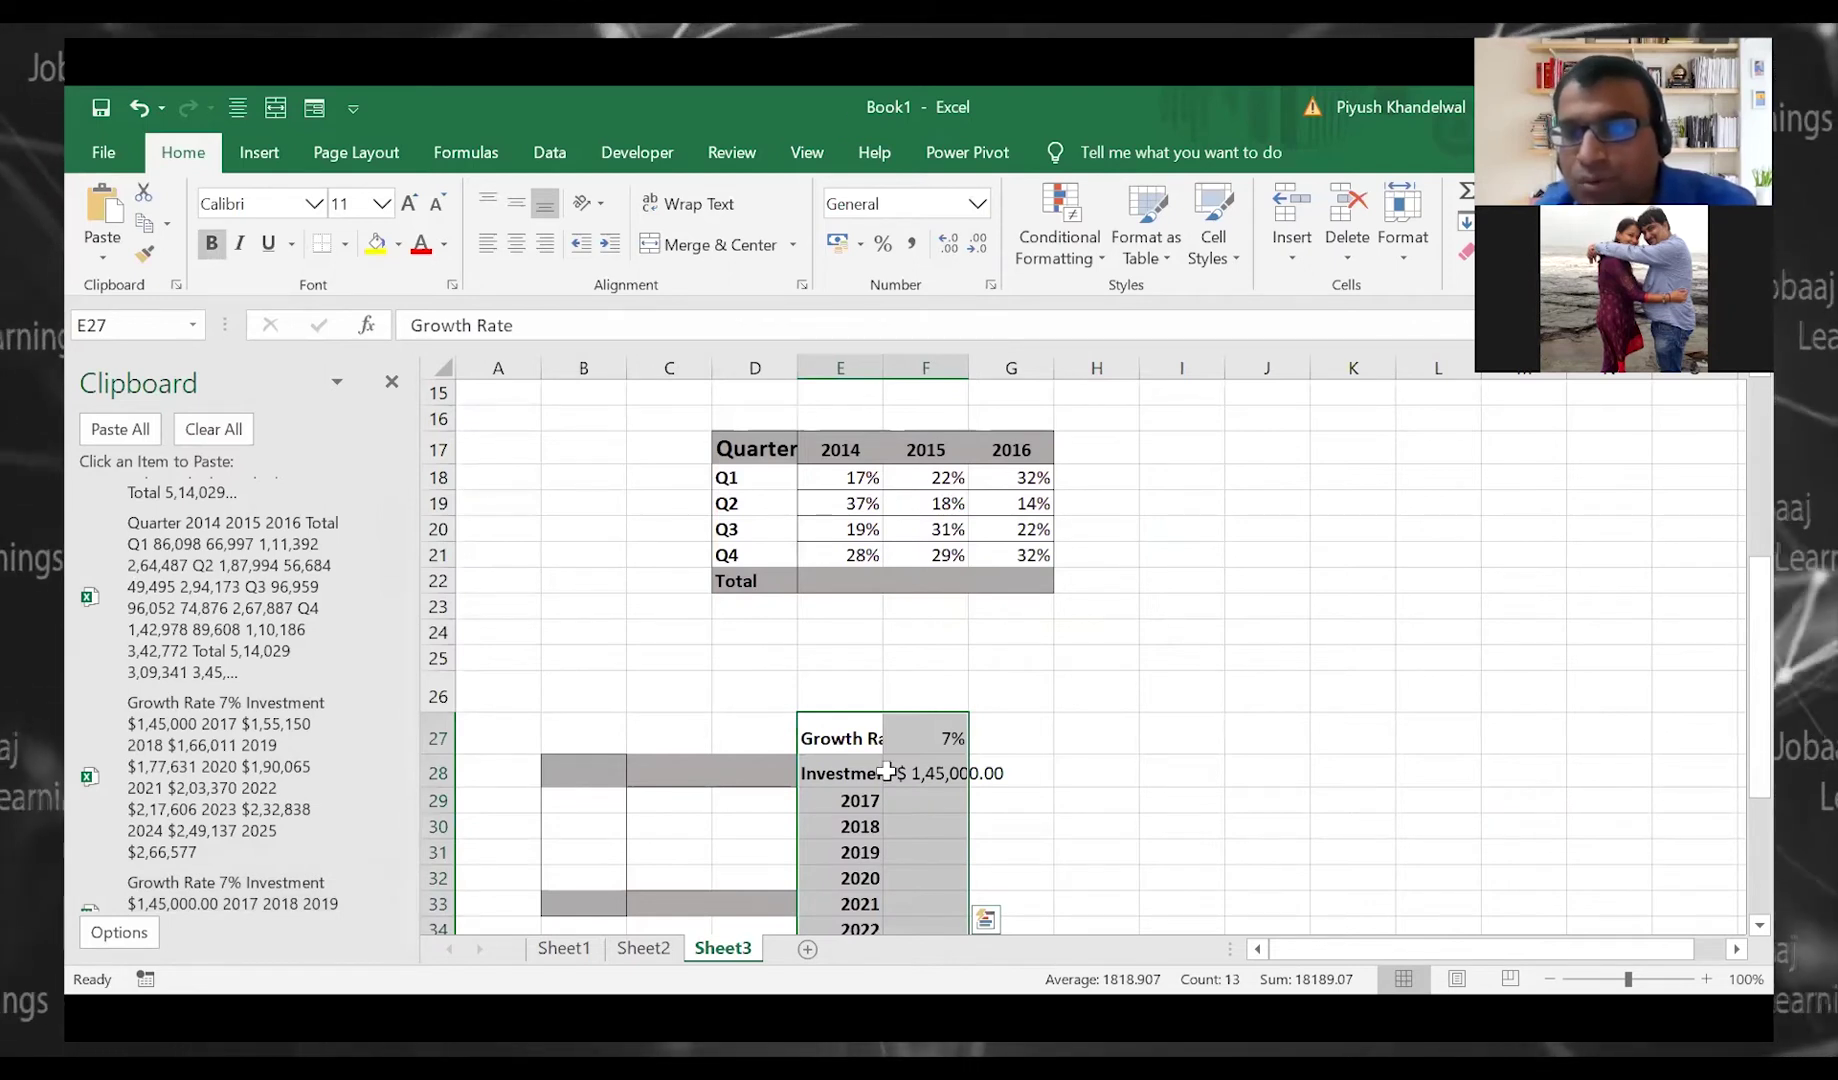
scroll(886, 770, up, 5)
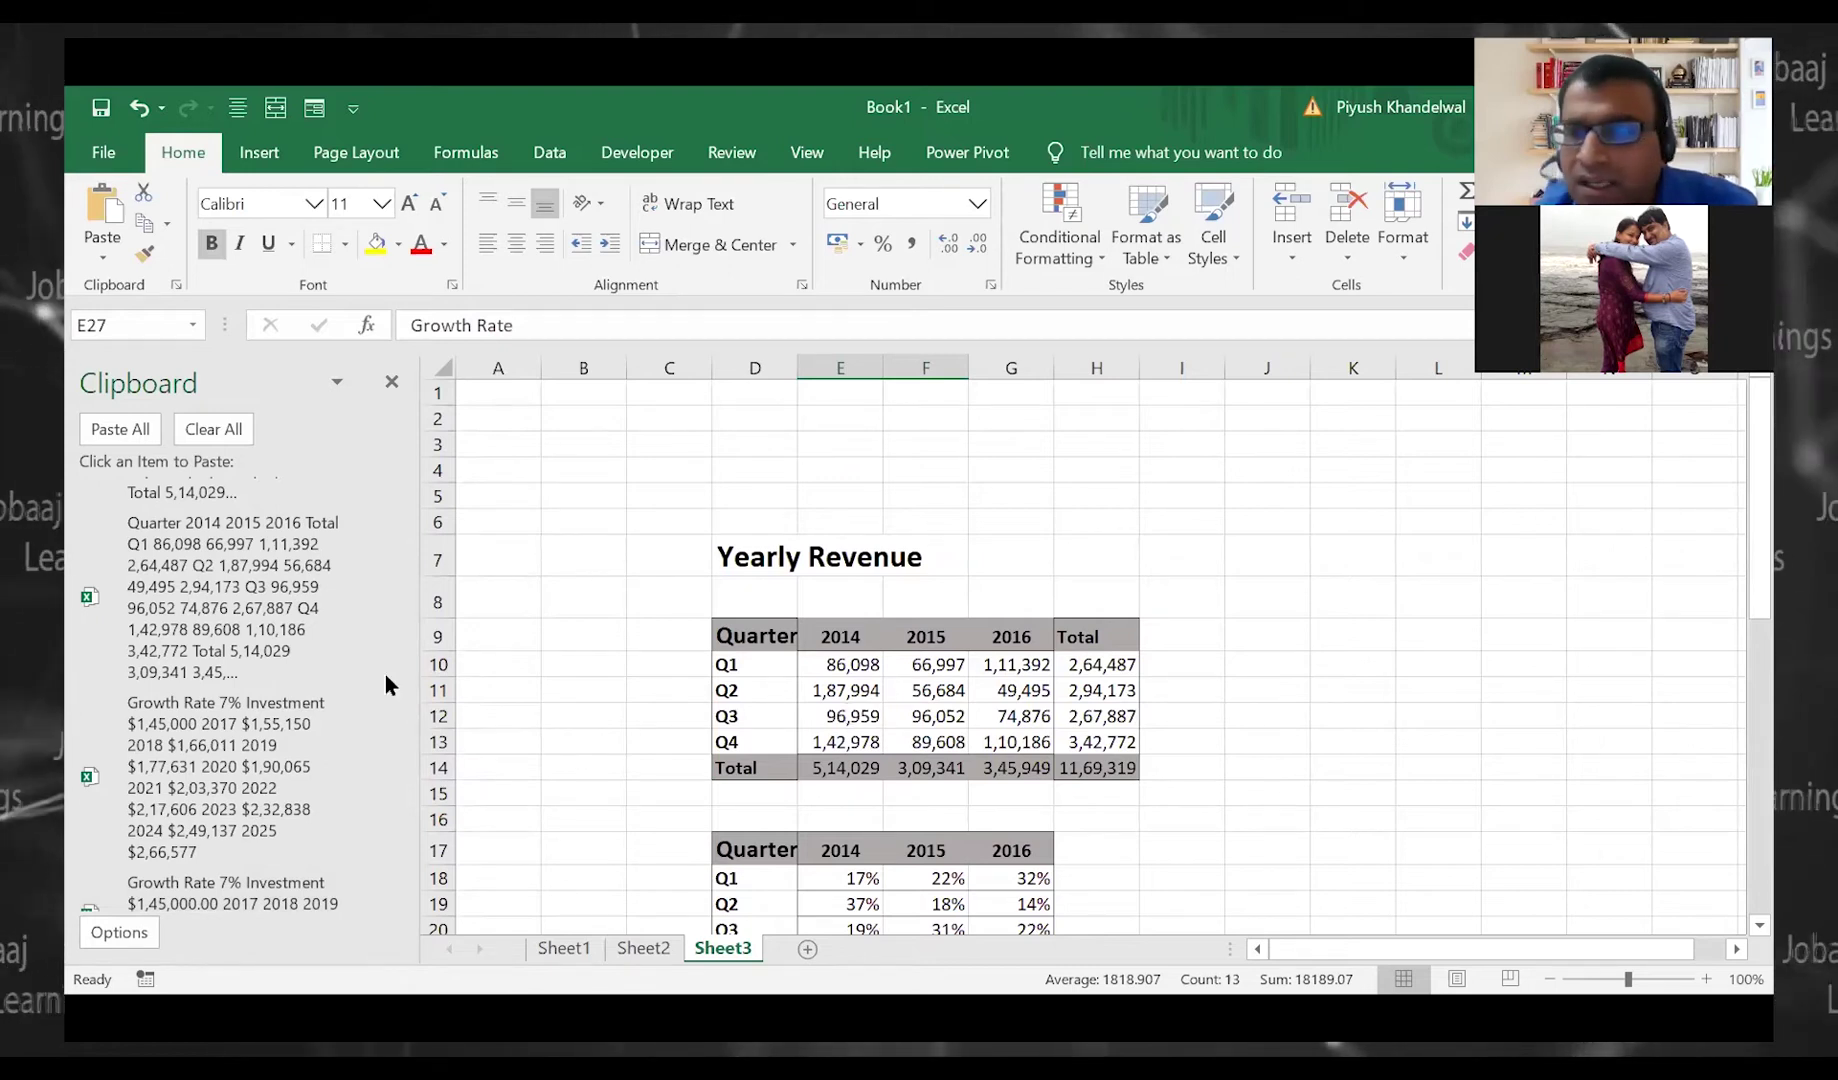
scroll(385, 692, down, 2)
scroll(381, 684, up, 4)
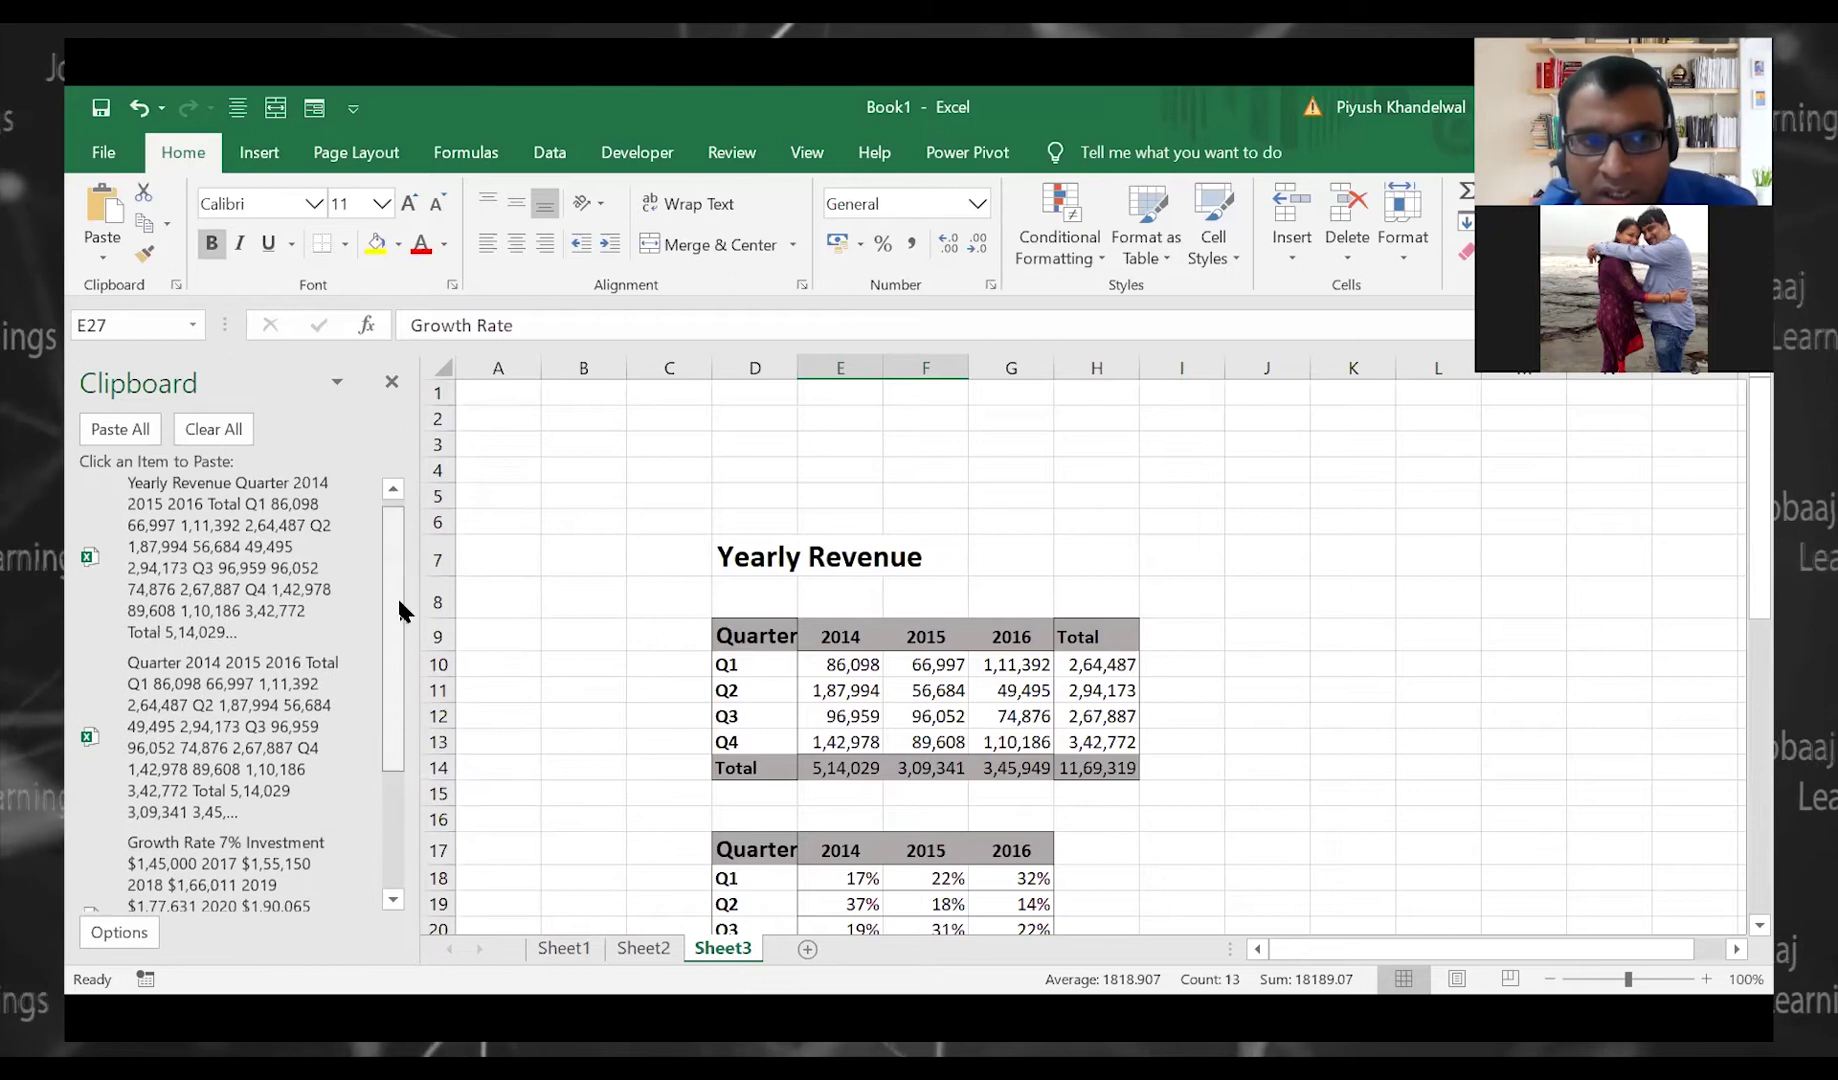
scroll(385, 680, down, 3)
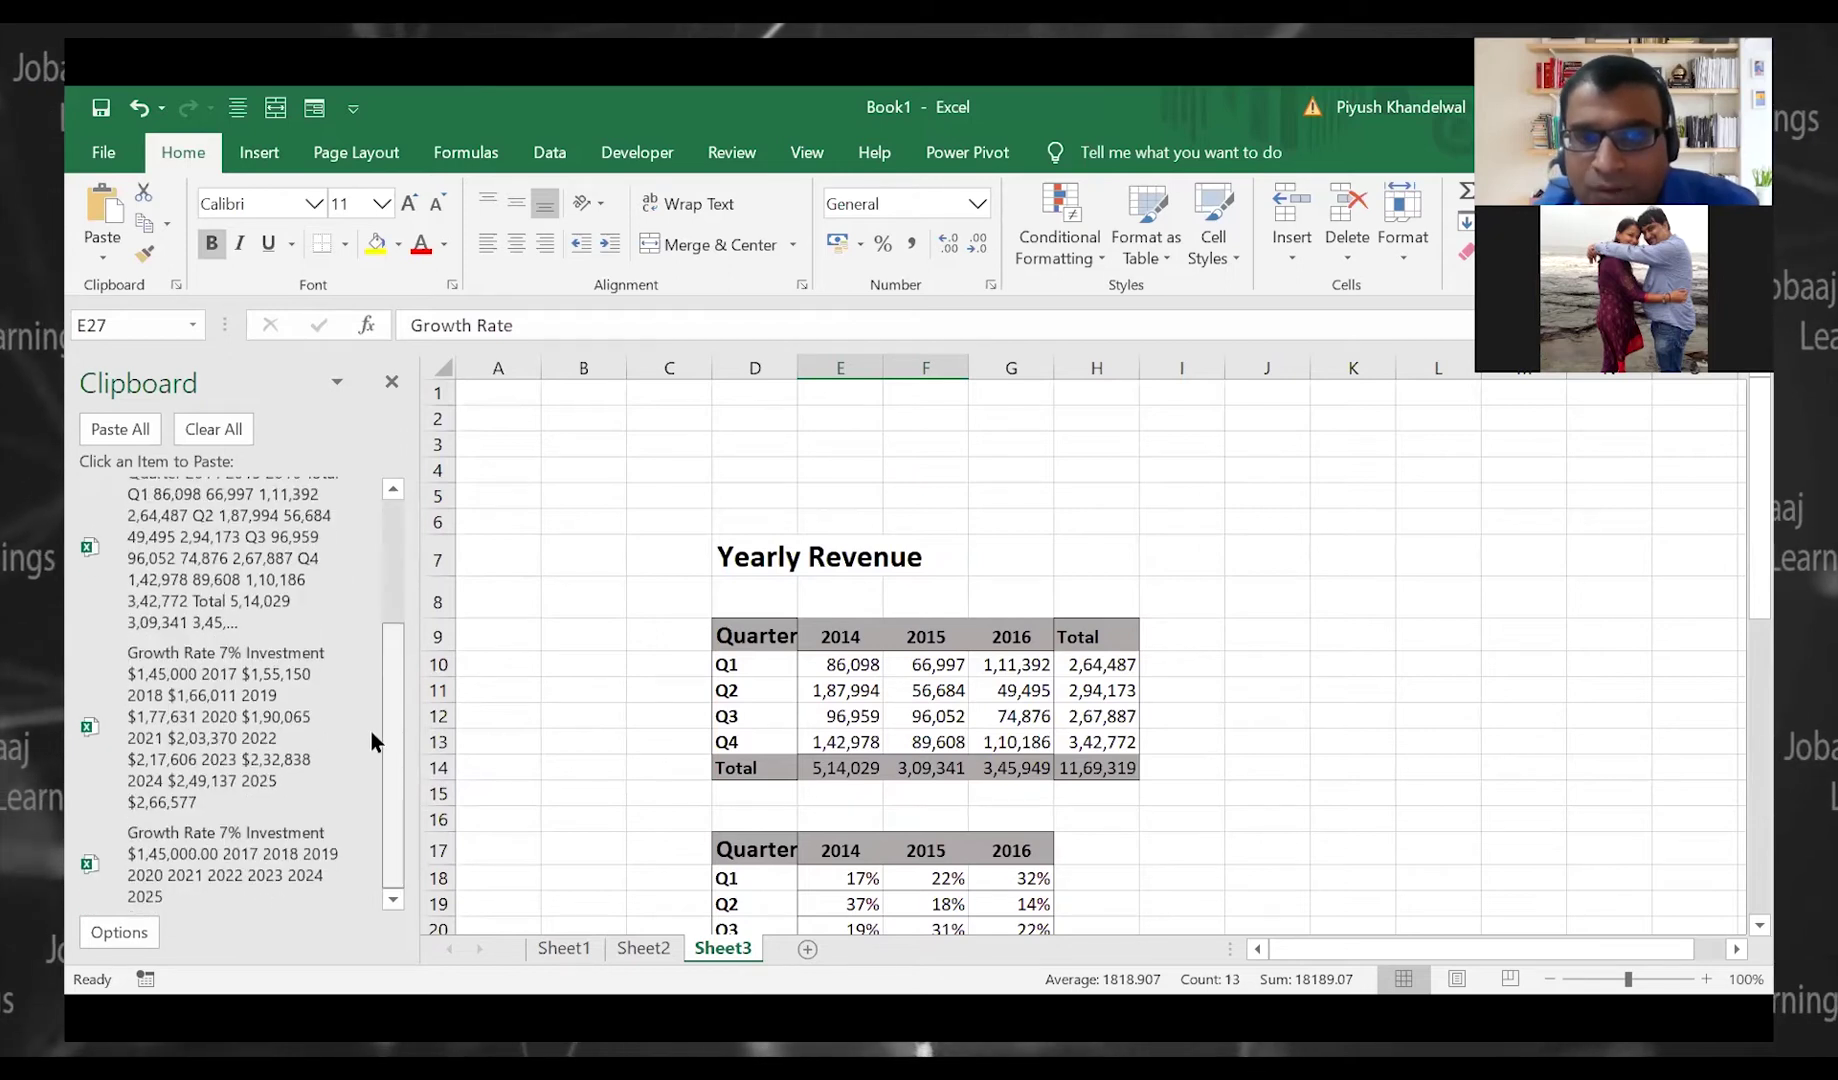
Clear the tables from columns C through H and return to A1
click(678, 371)
key(ctrl+shift+Right)
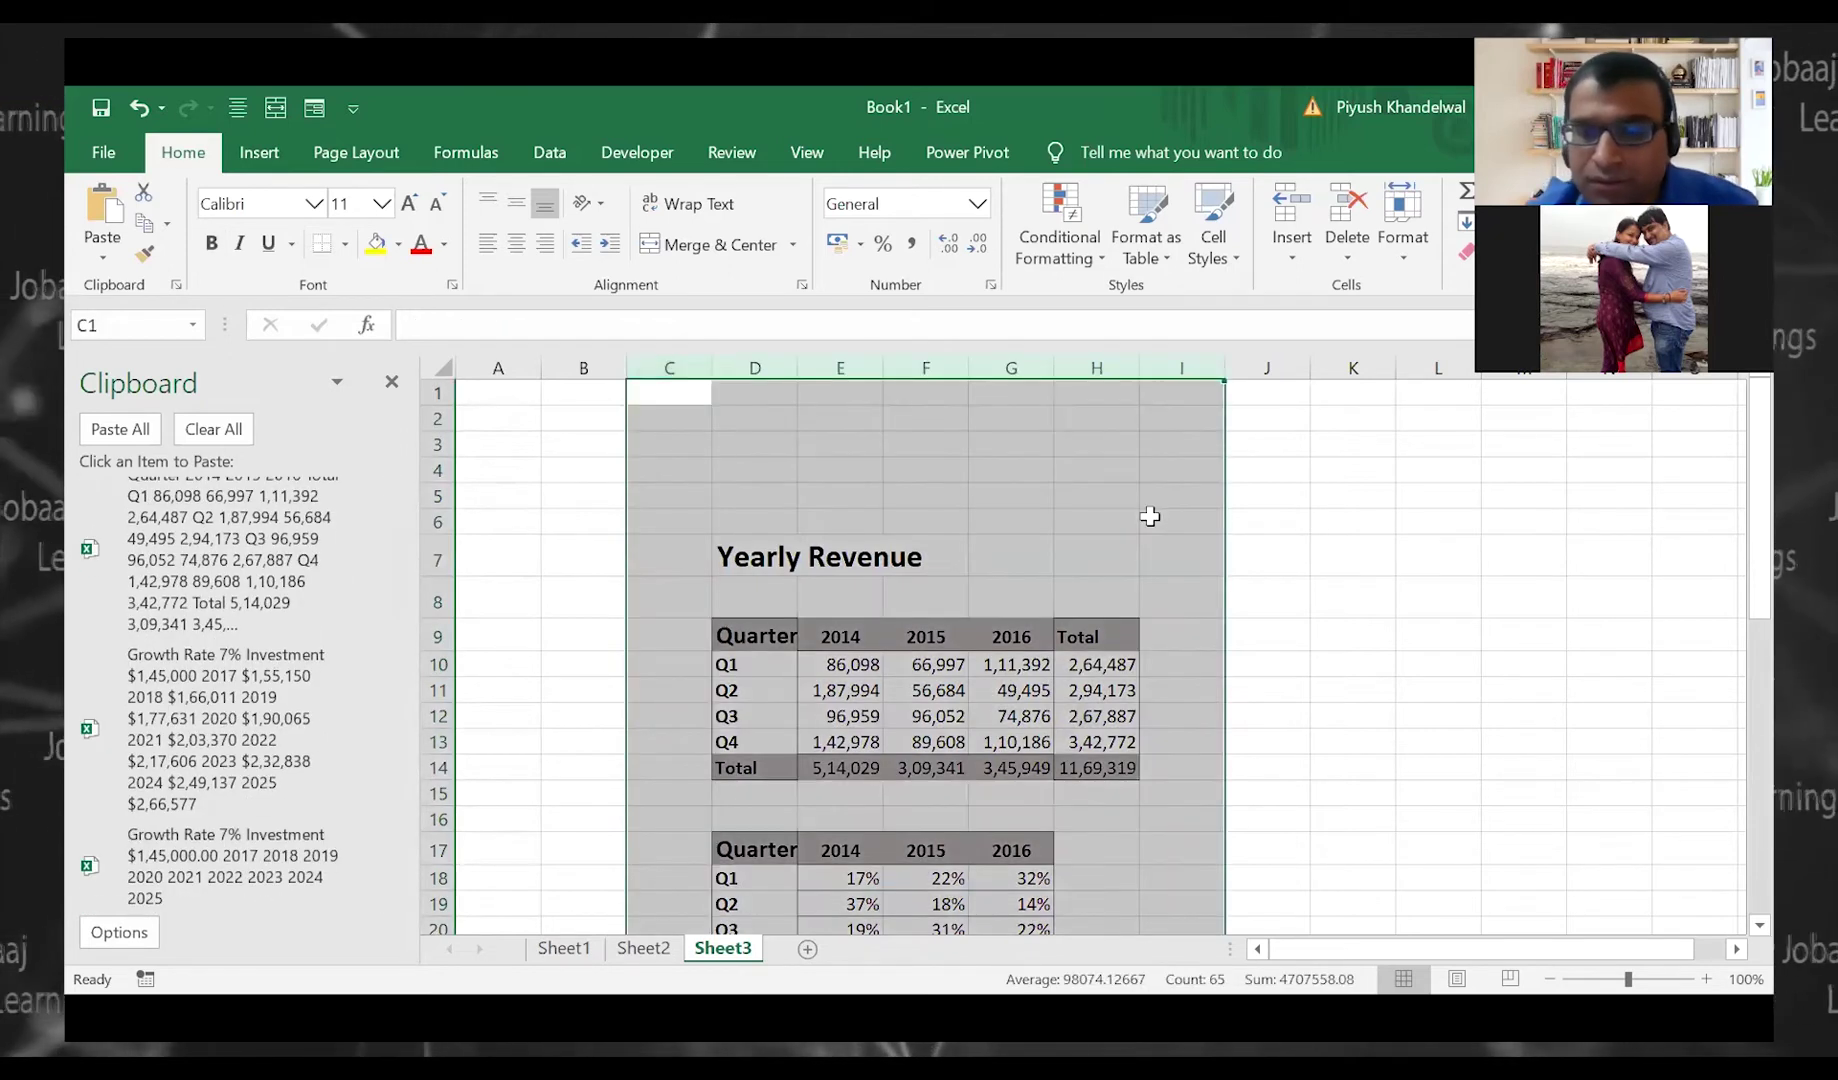
key(Delete)
key(ctrl+Home)
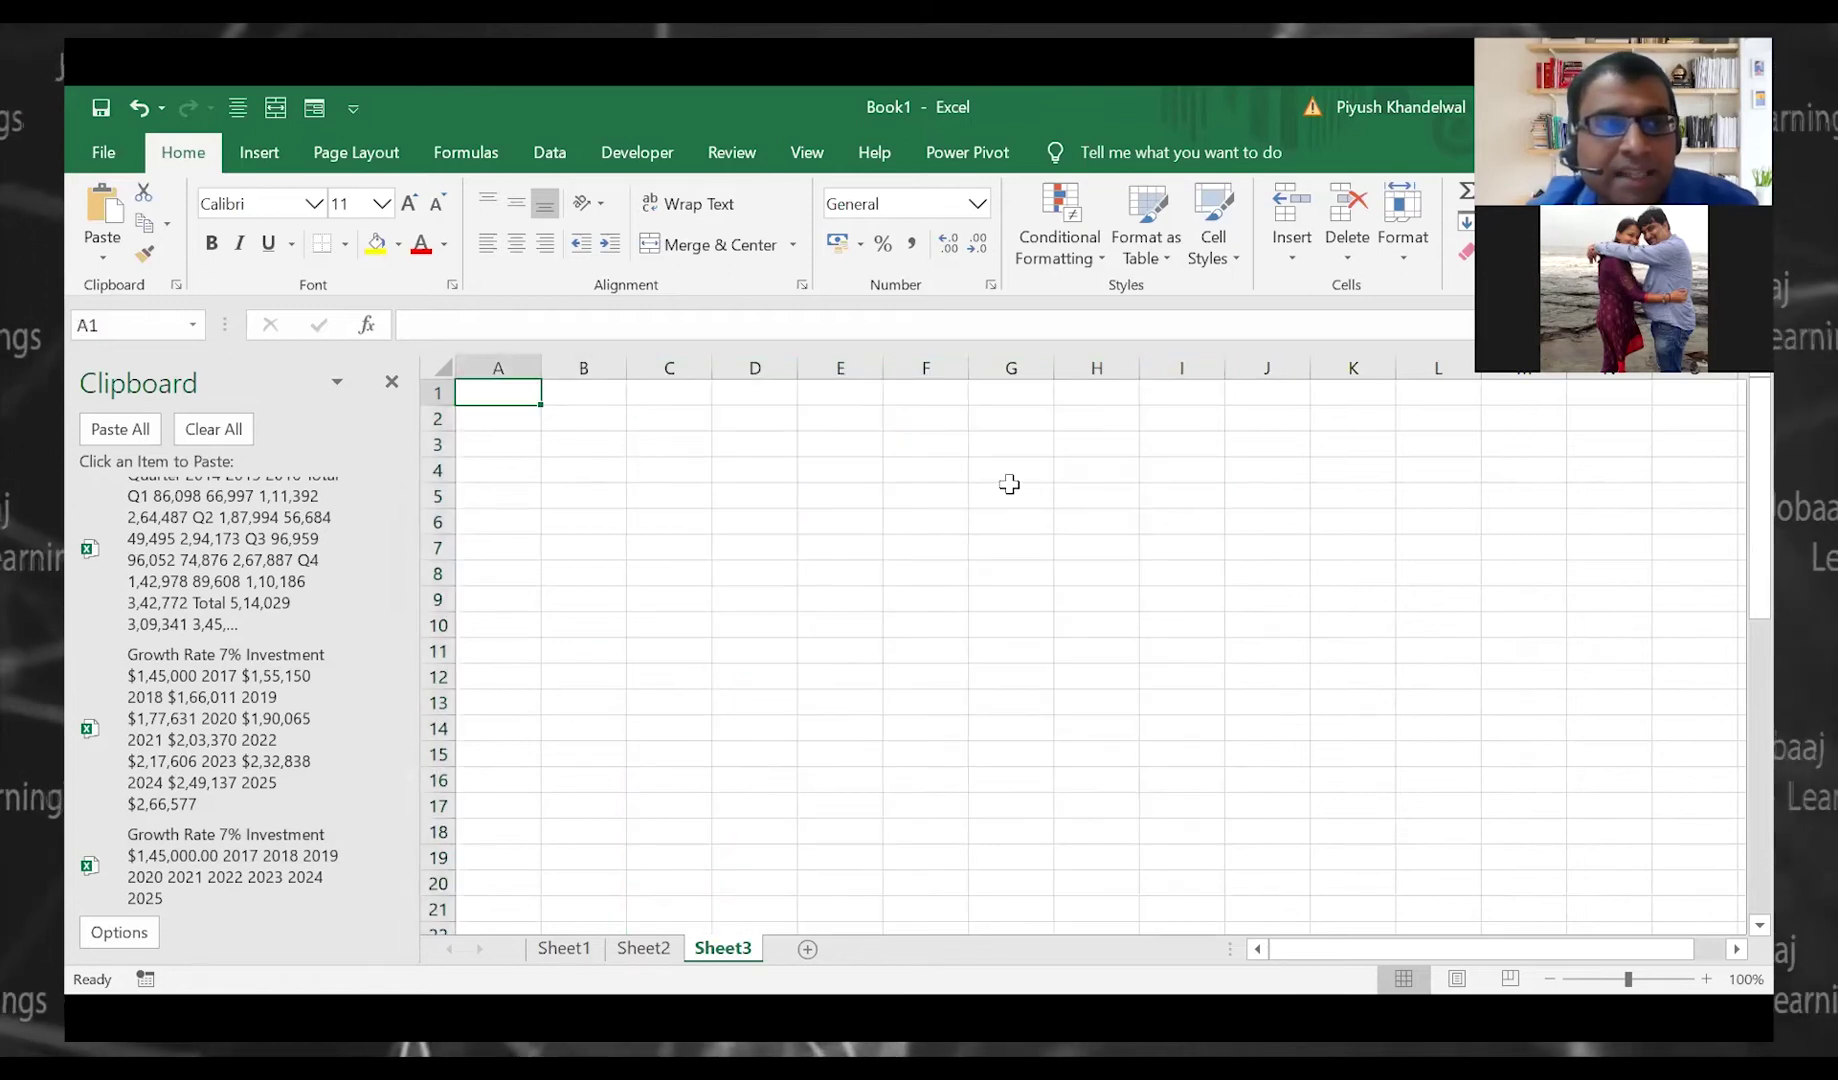
Paste the Growth Rate table at B4 and the Quarter revenue table at F4
click(612, 468)
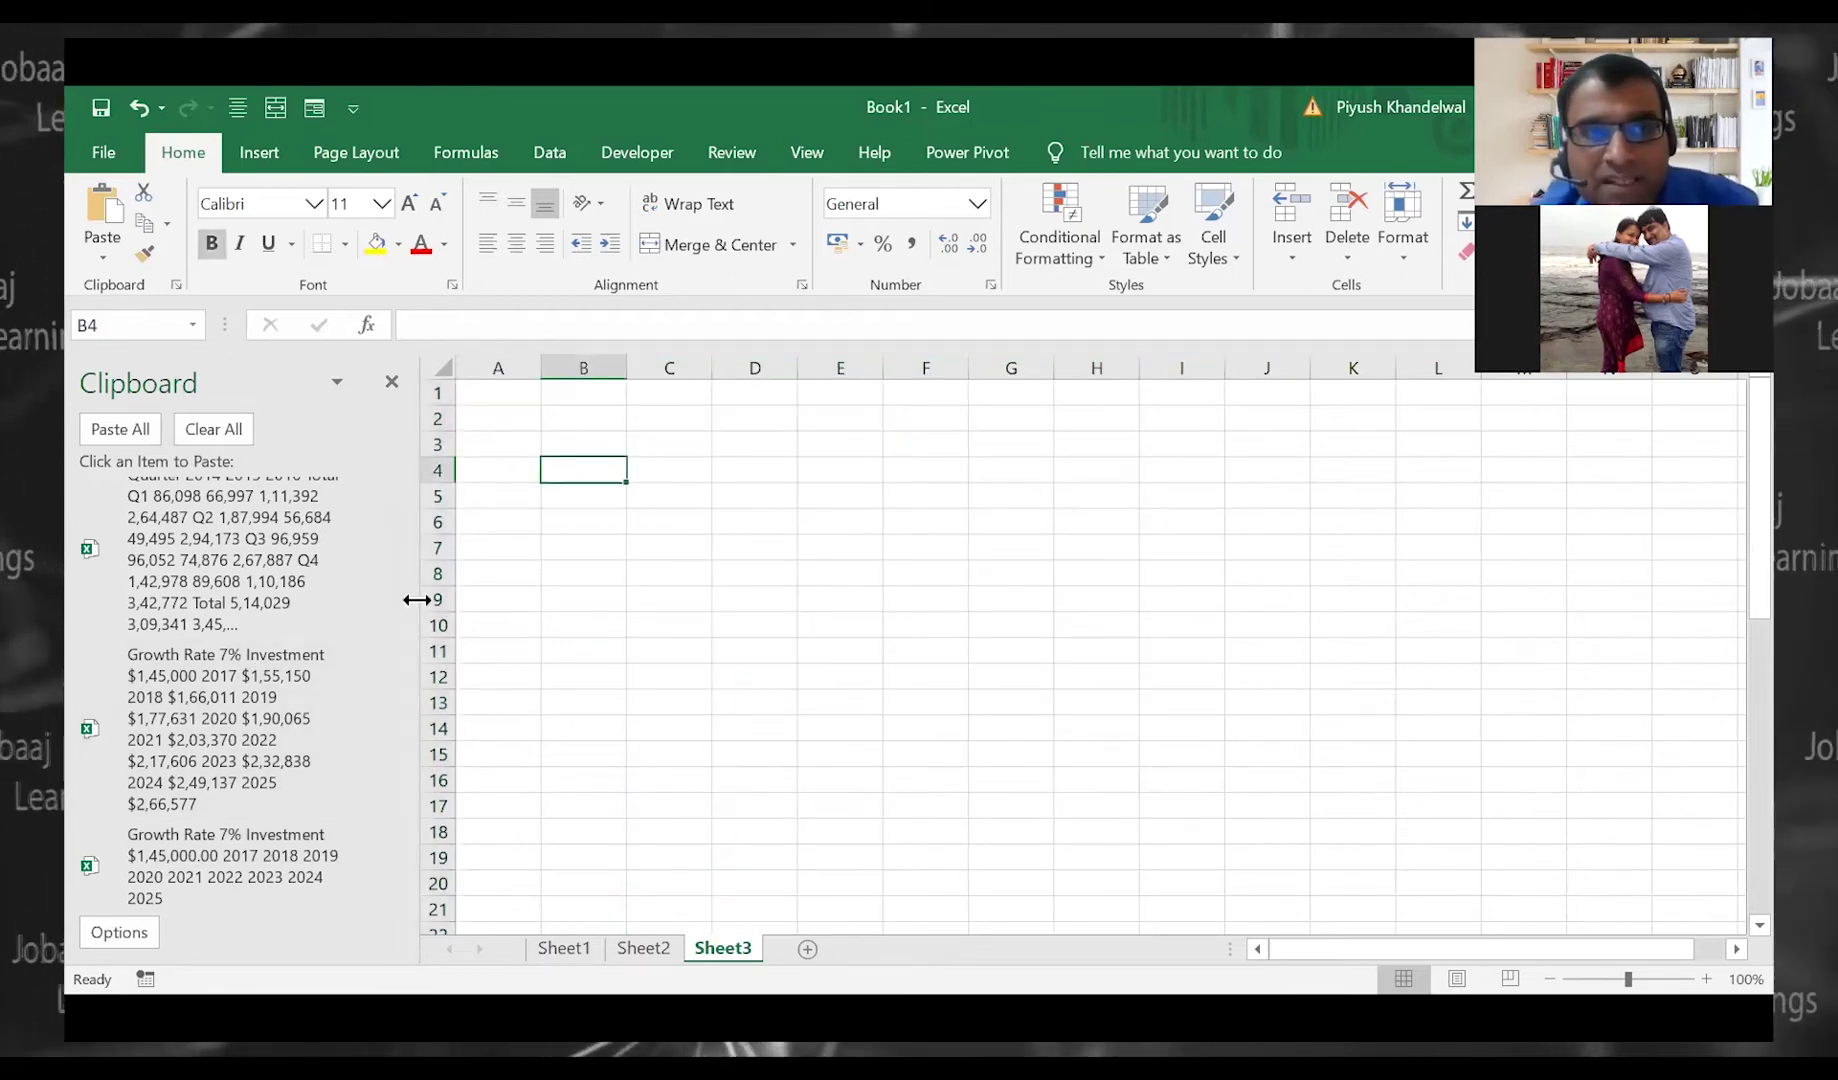
click(292, 675)
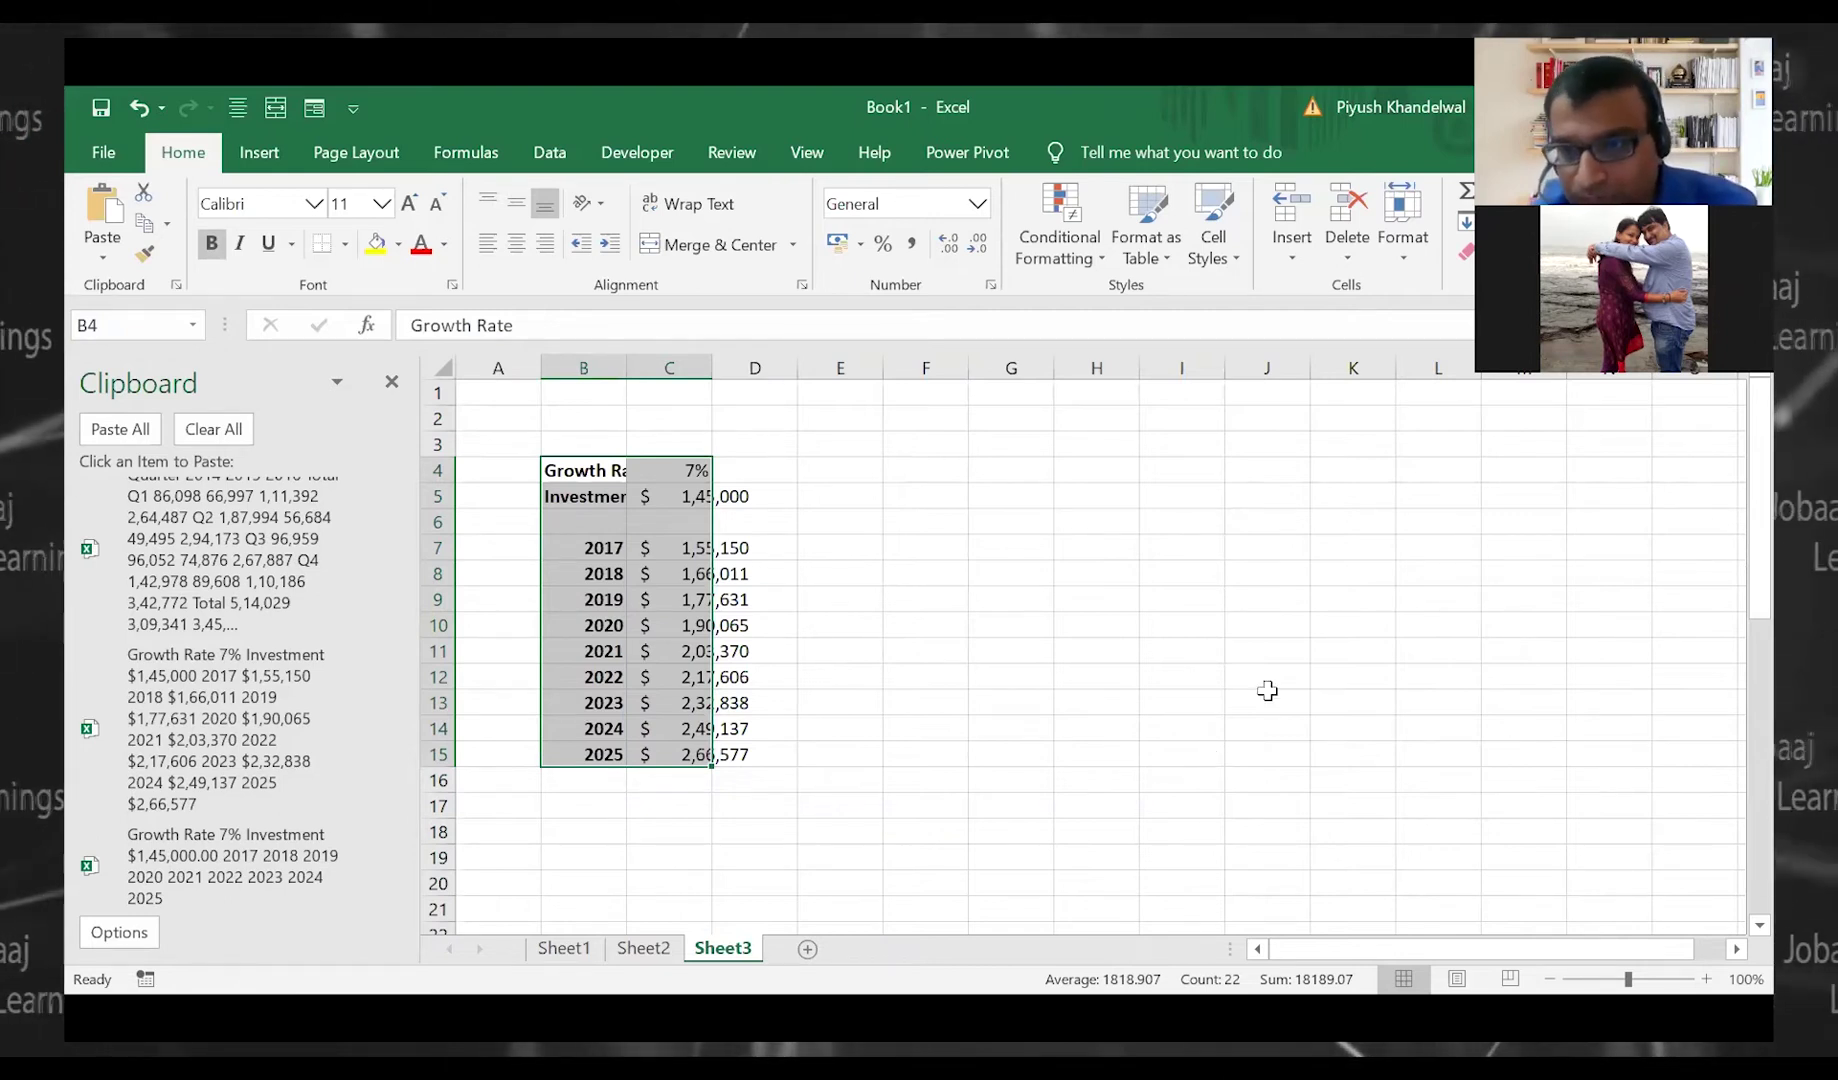
click(895, 468)
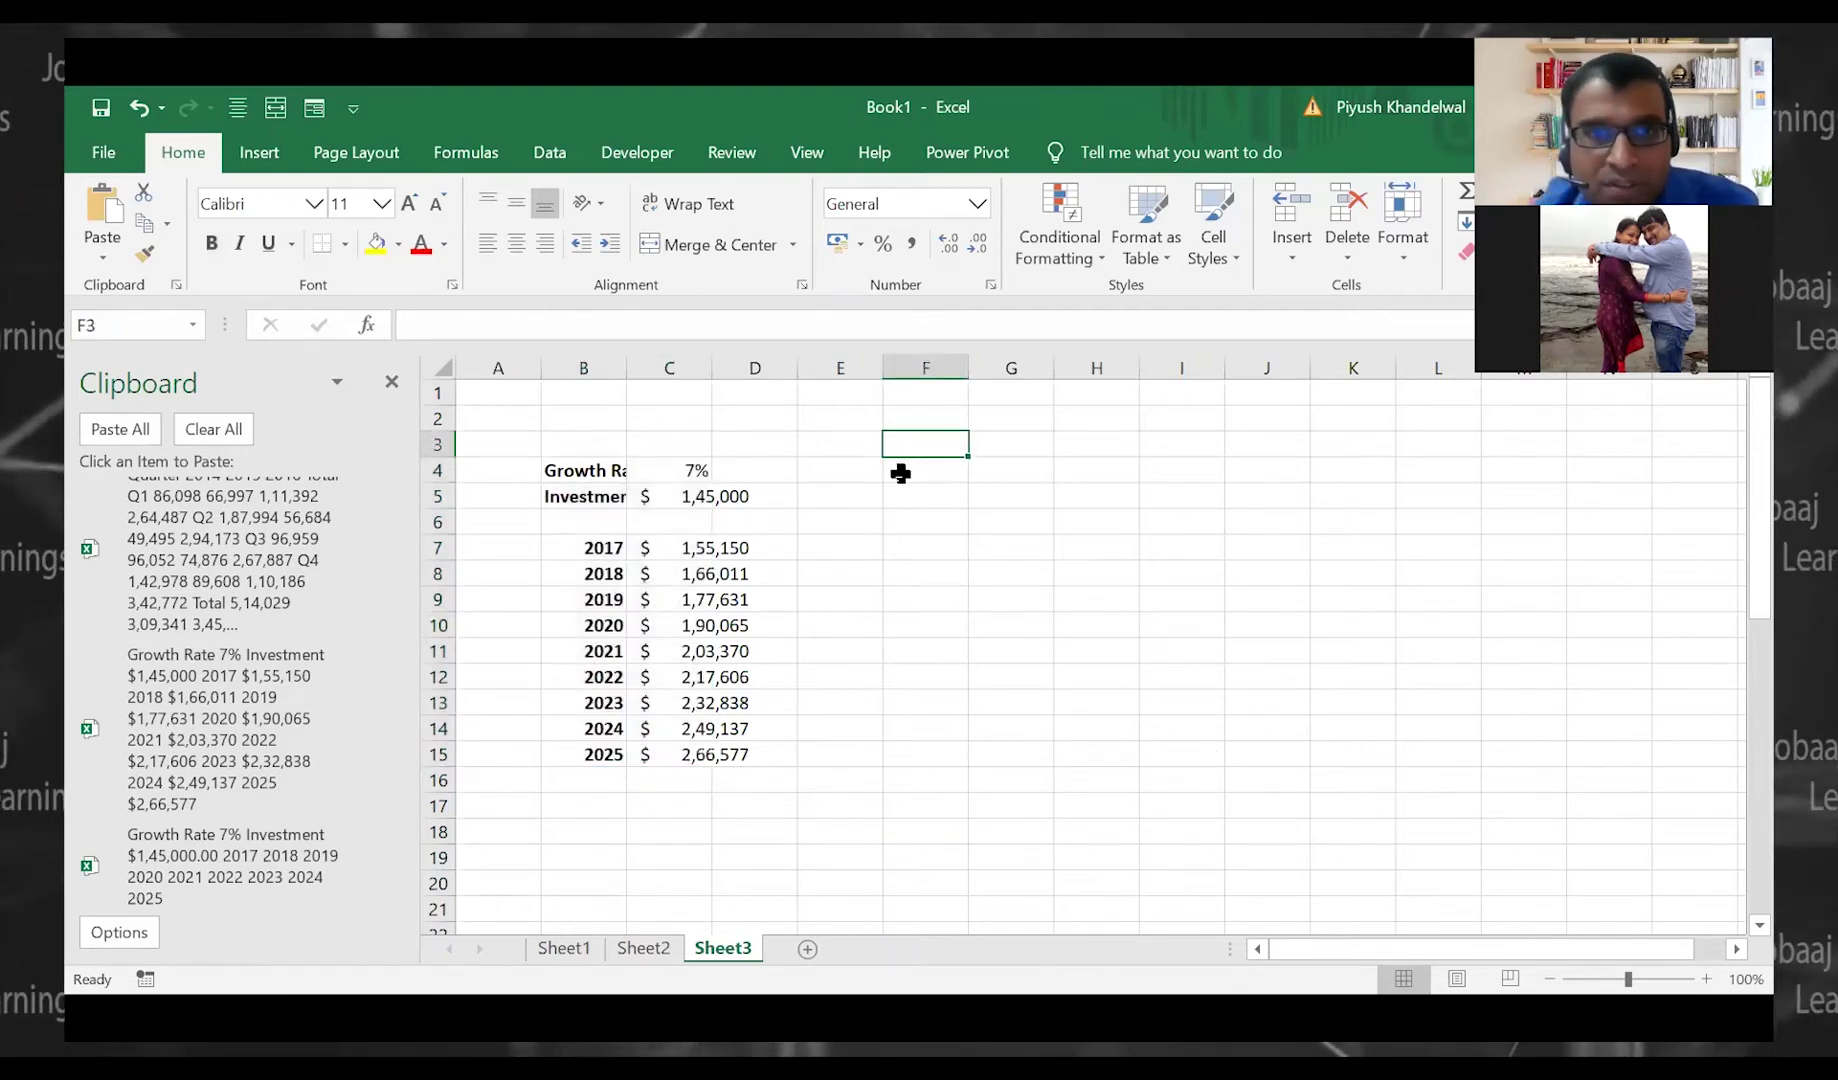
click(250, 724)
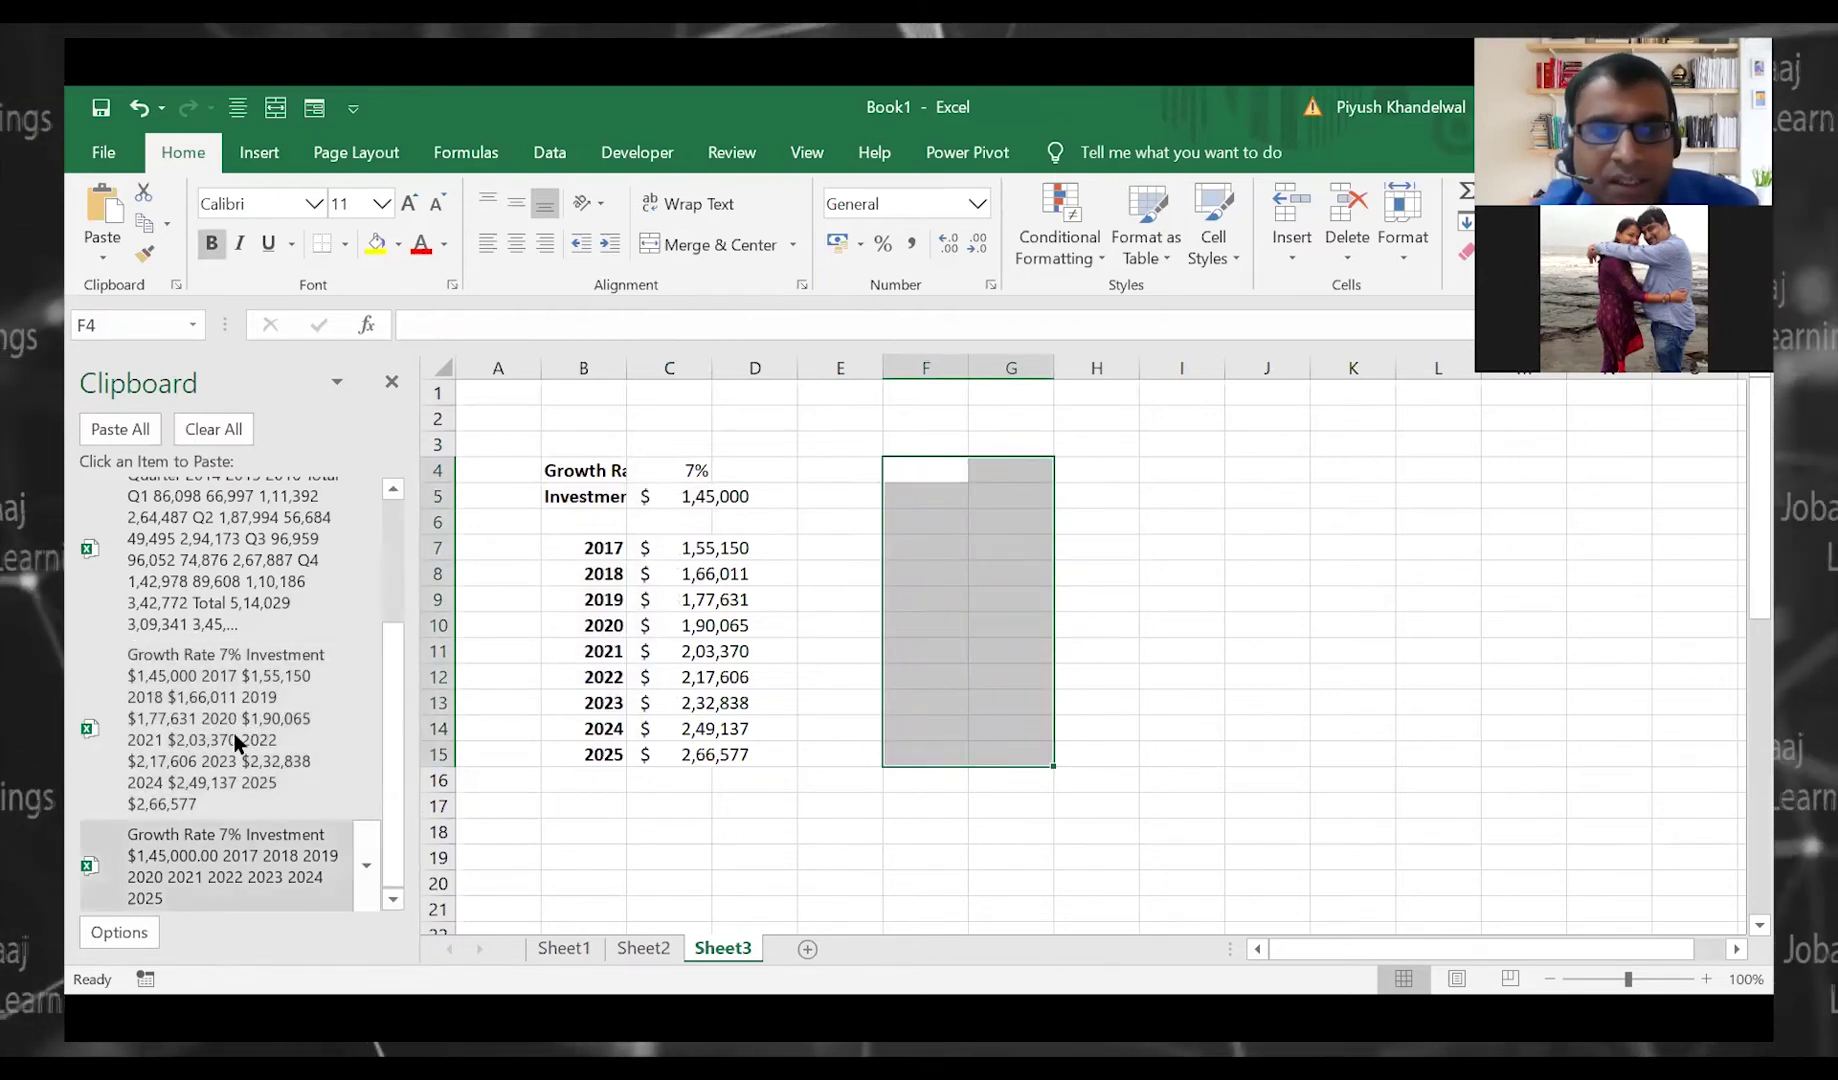
click(239, 597)
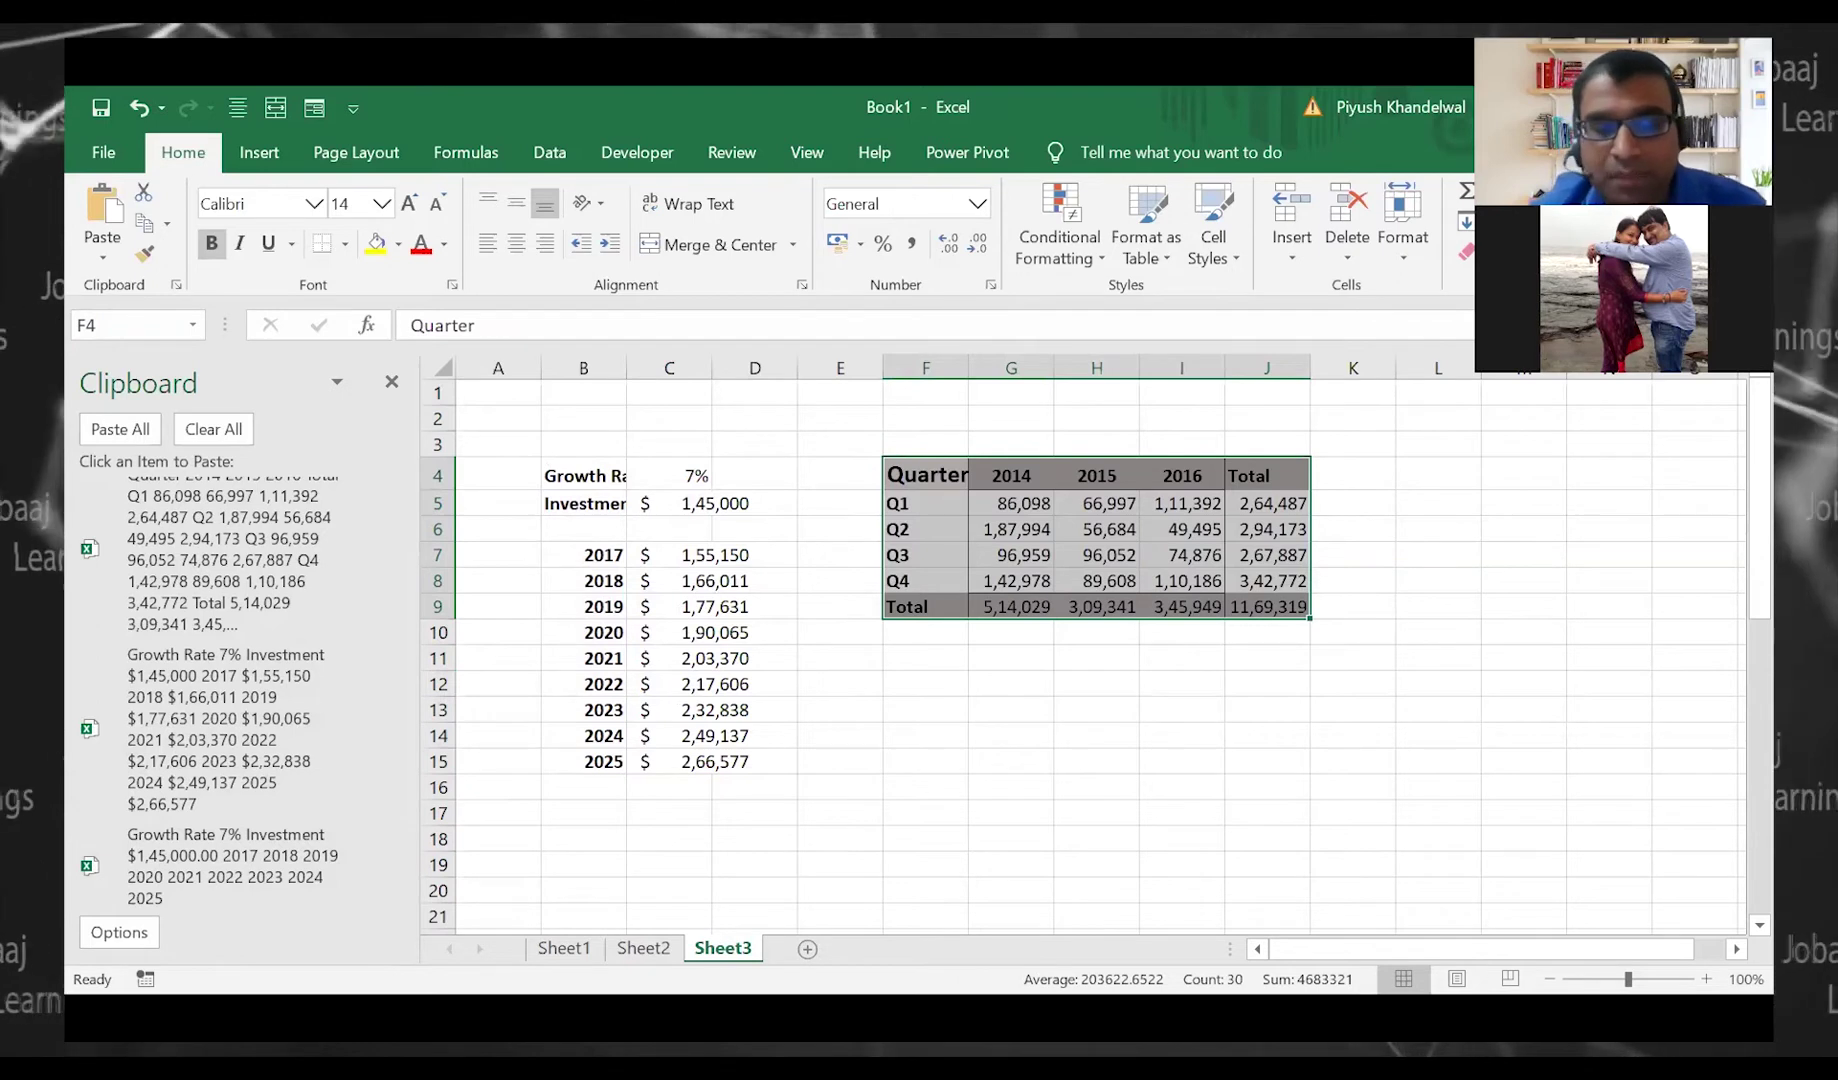
key(alt+Tab)
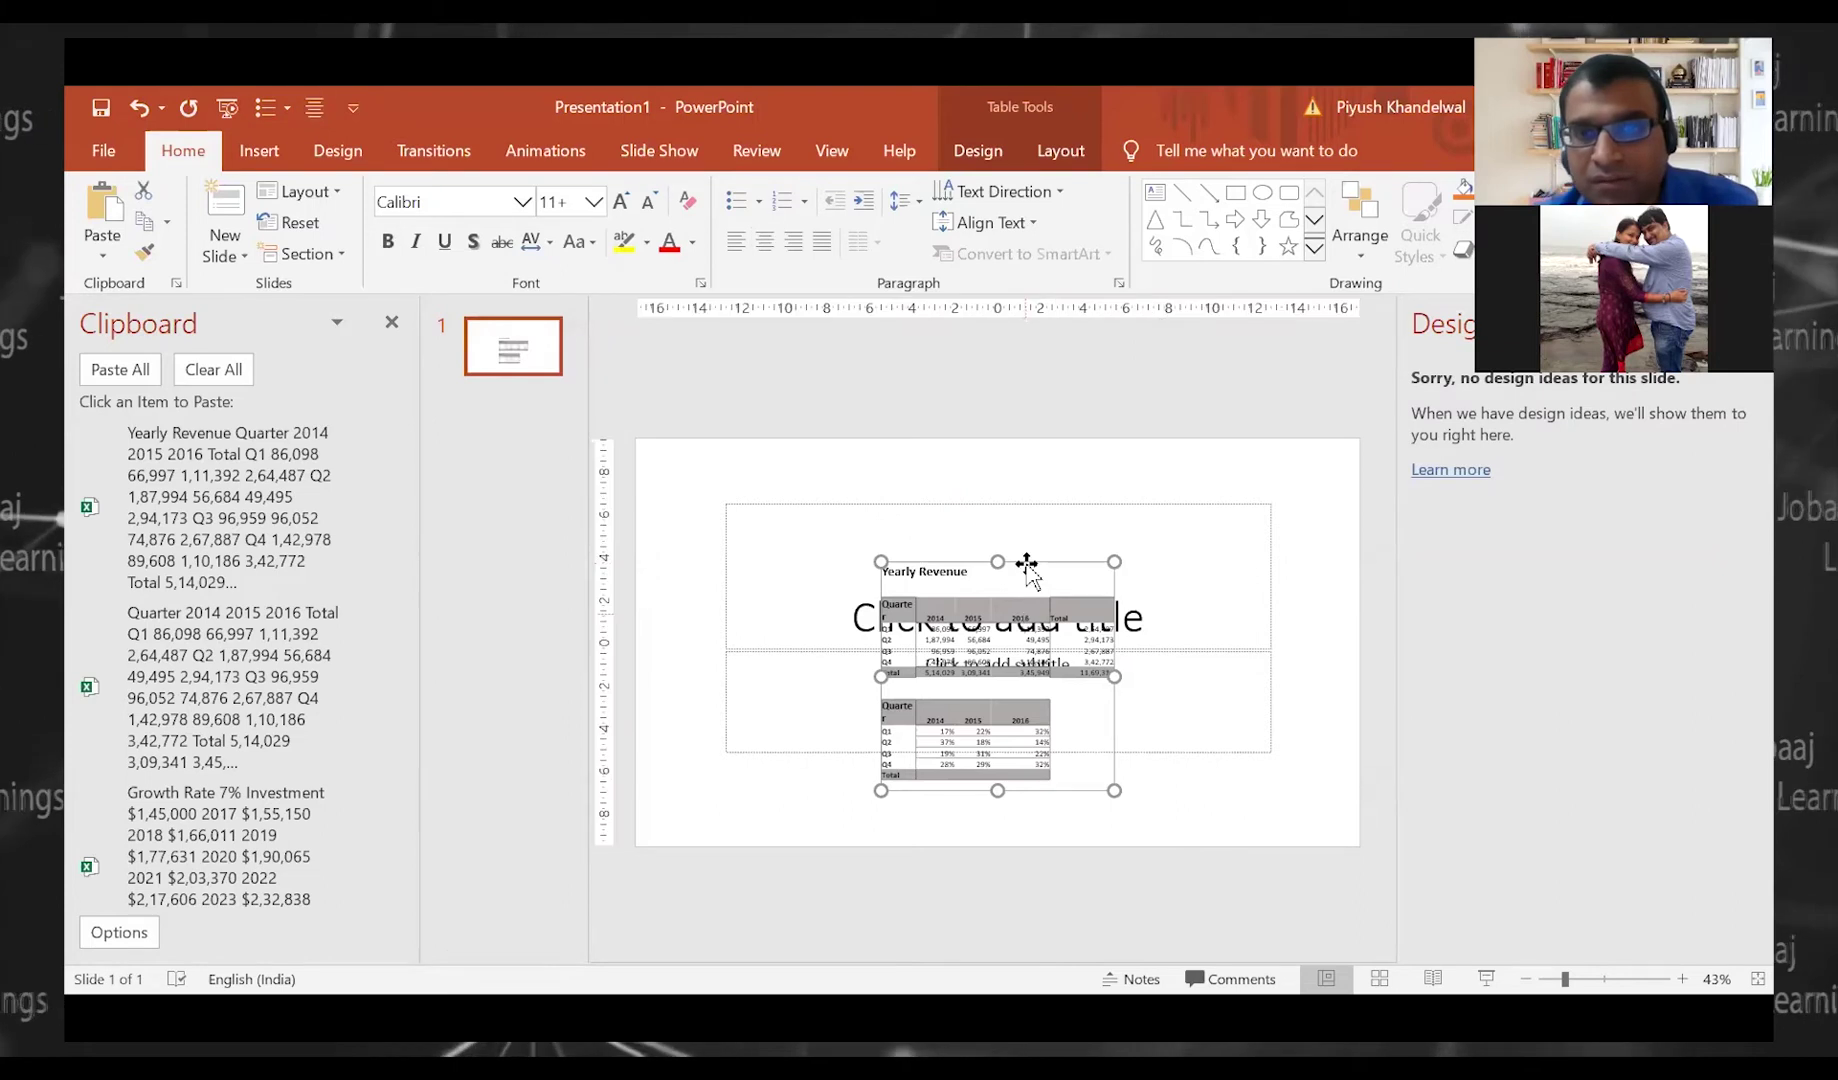
Replace the slide's table with the Yearly Revenue tables and the 7% Growth Rate table
key(Delete)
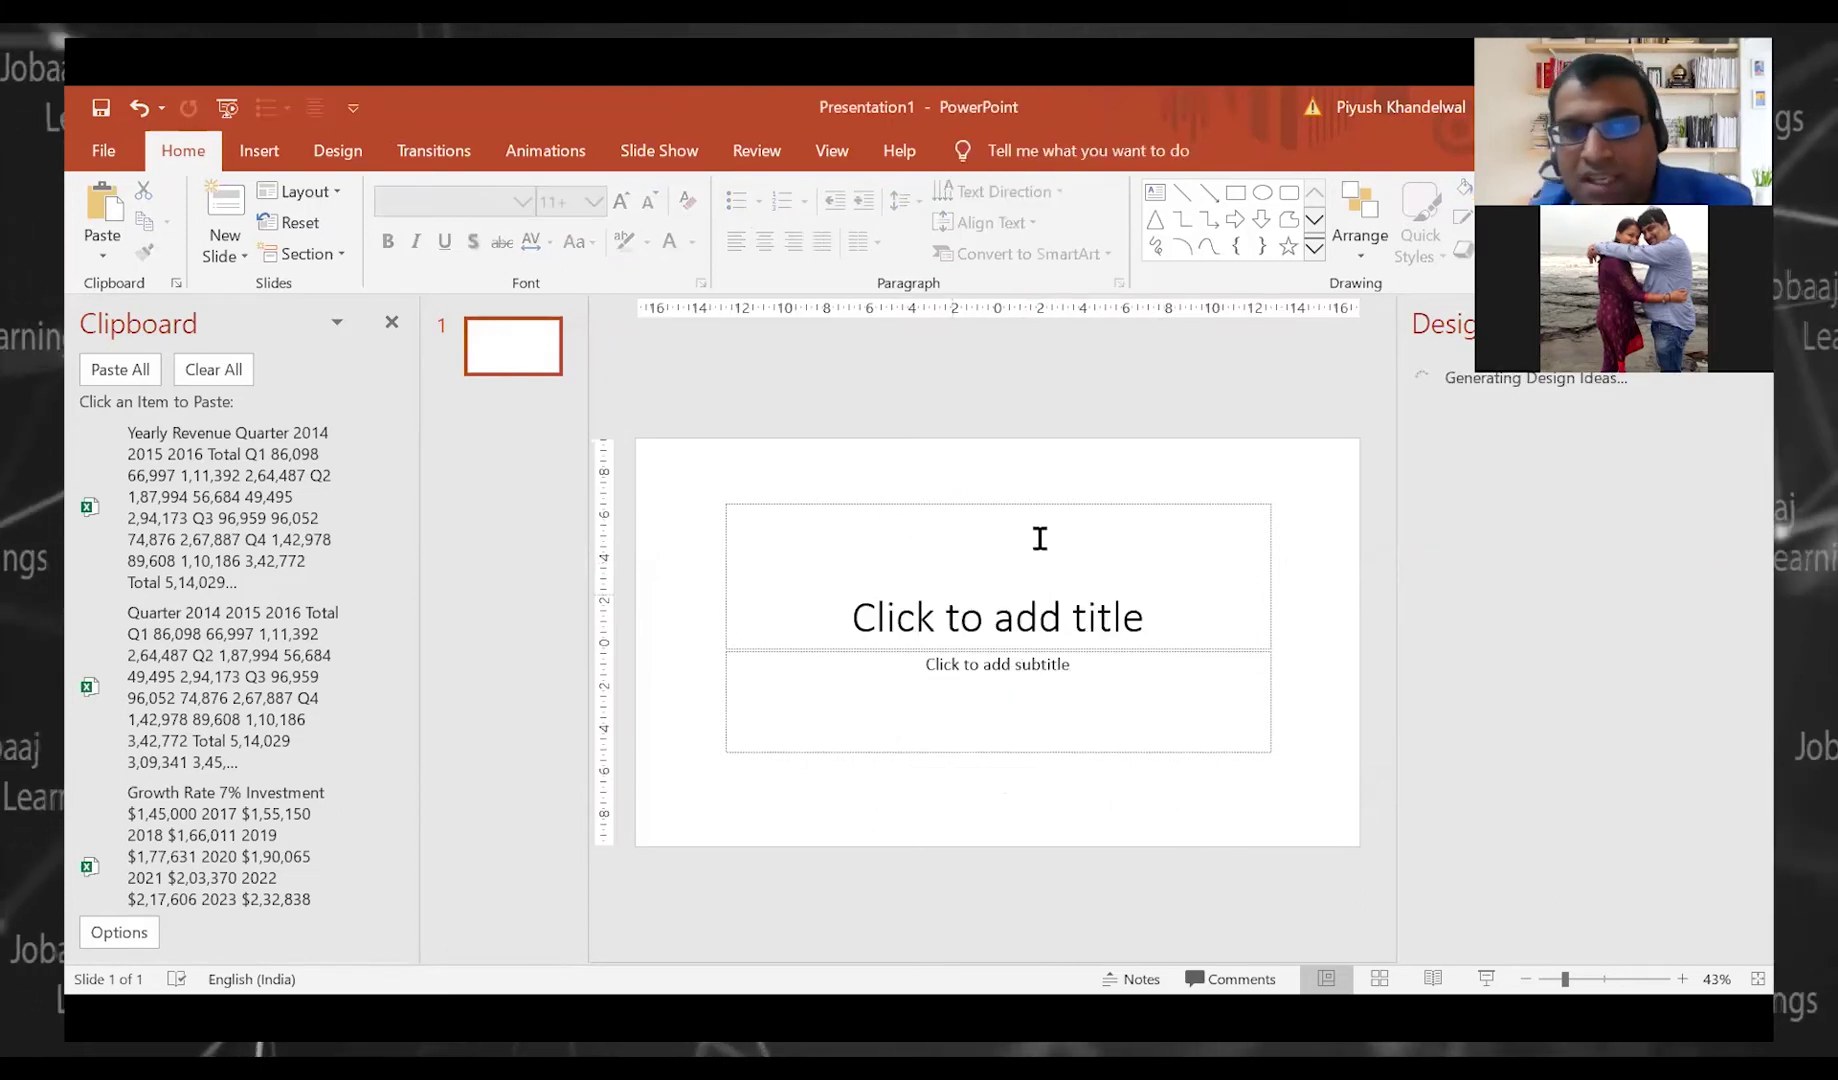
drag(588, 536, 556, 536)
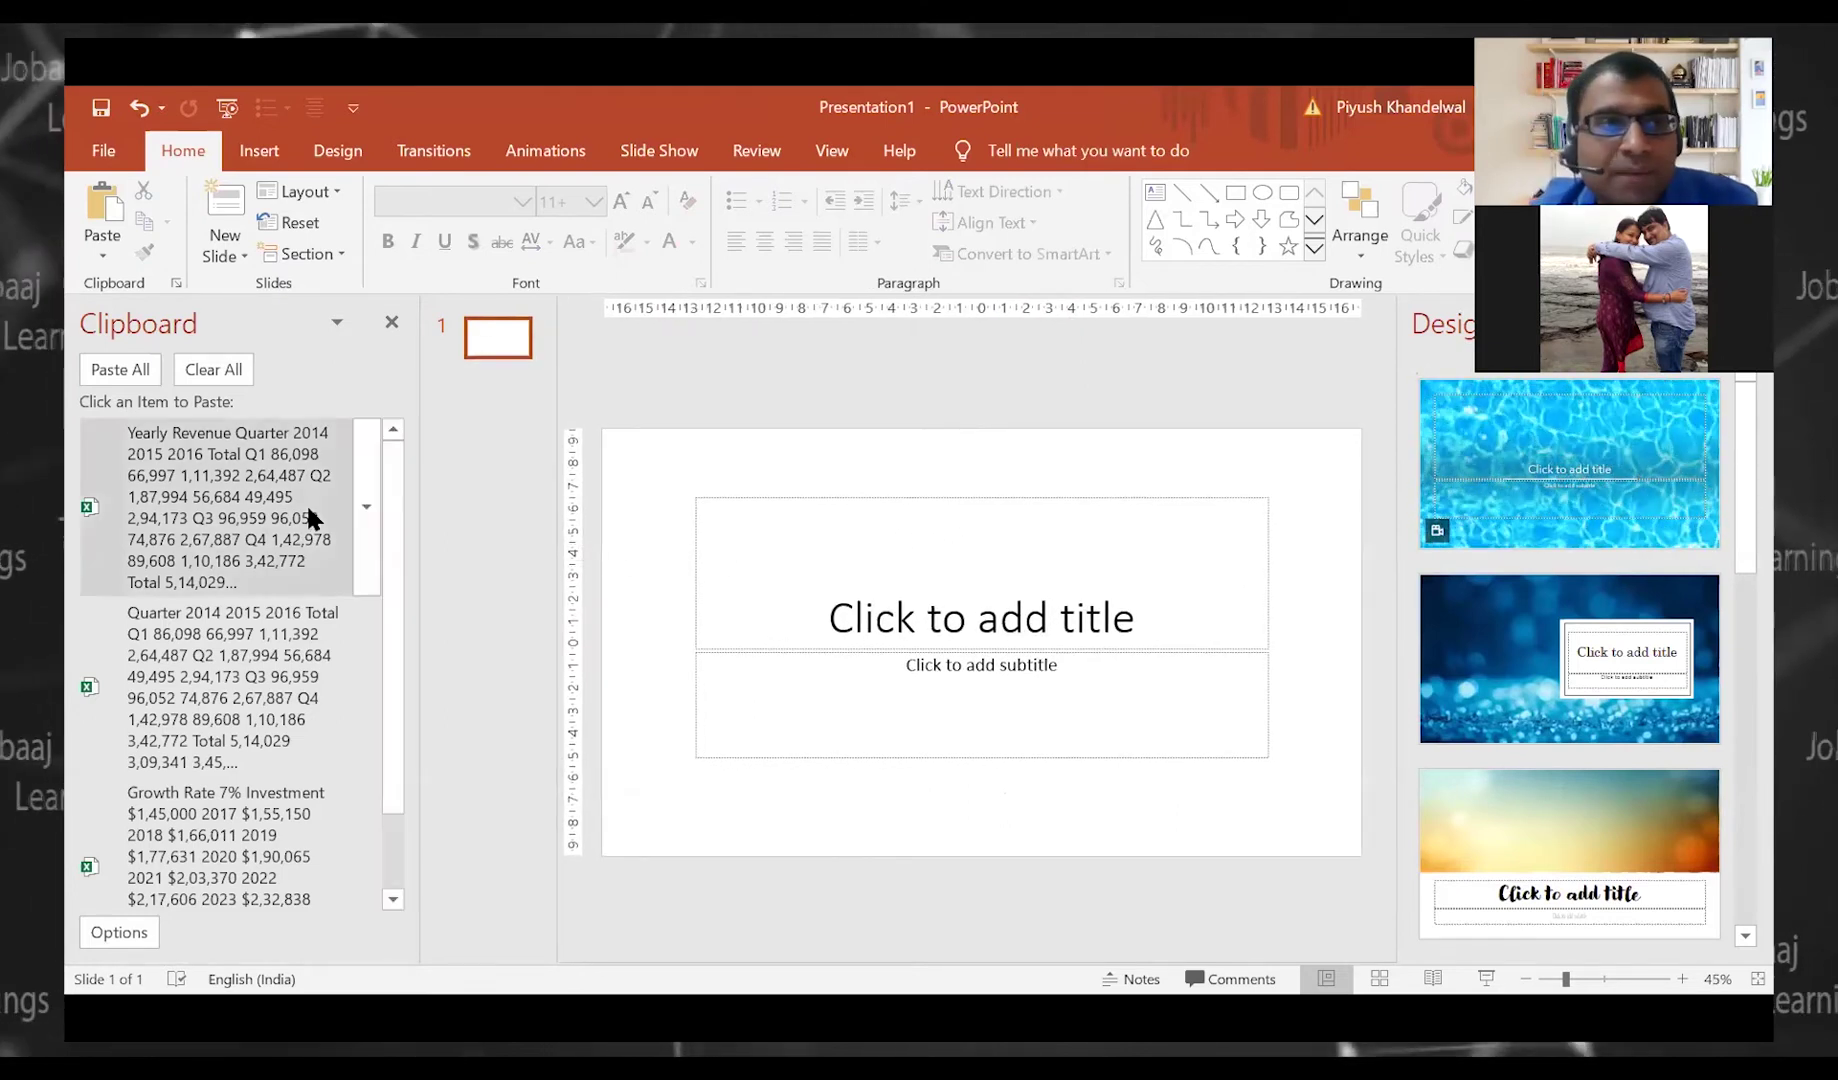
click(211, 510)
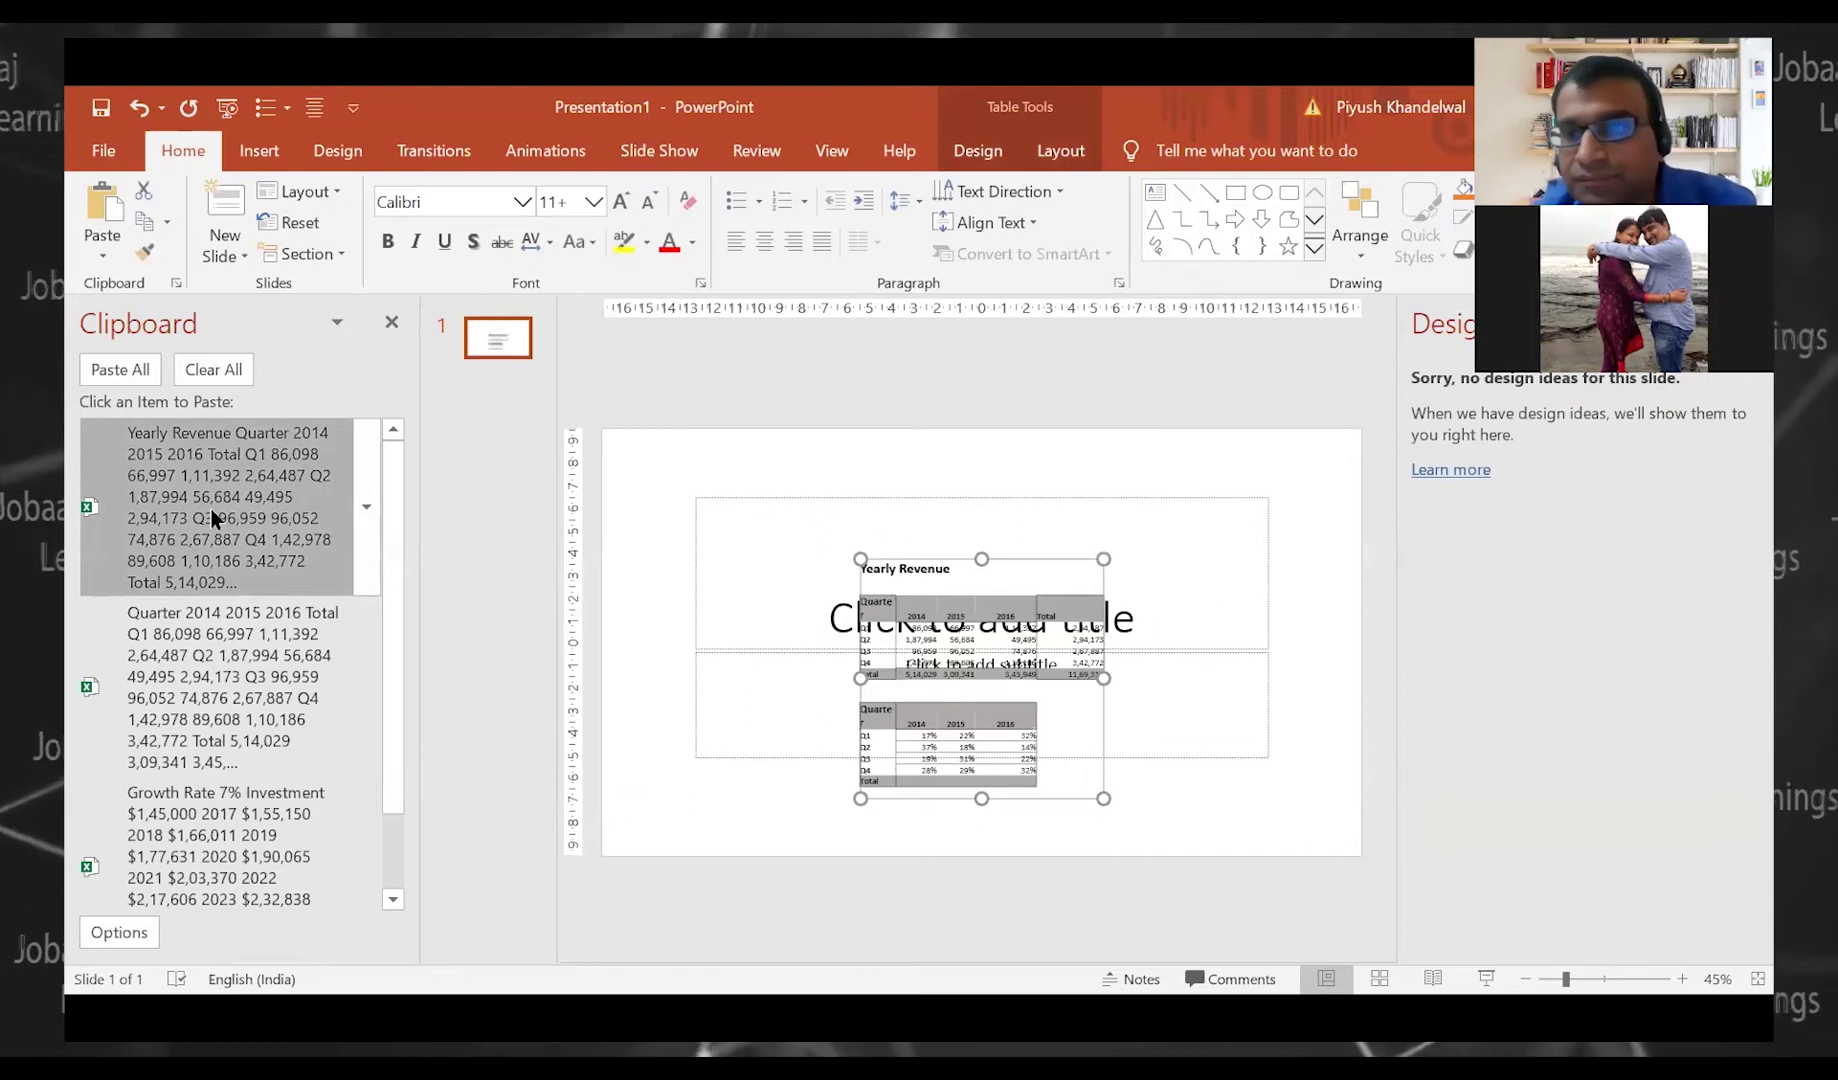
click(202, 829)
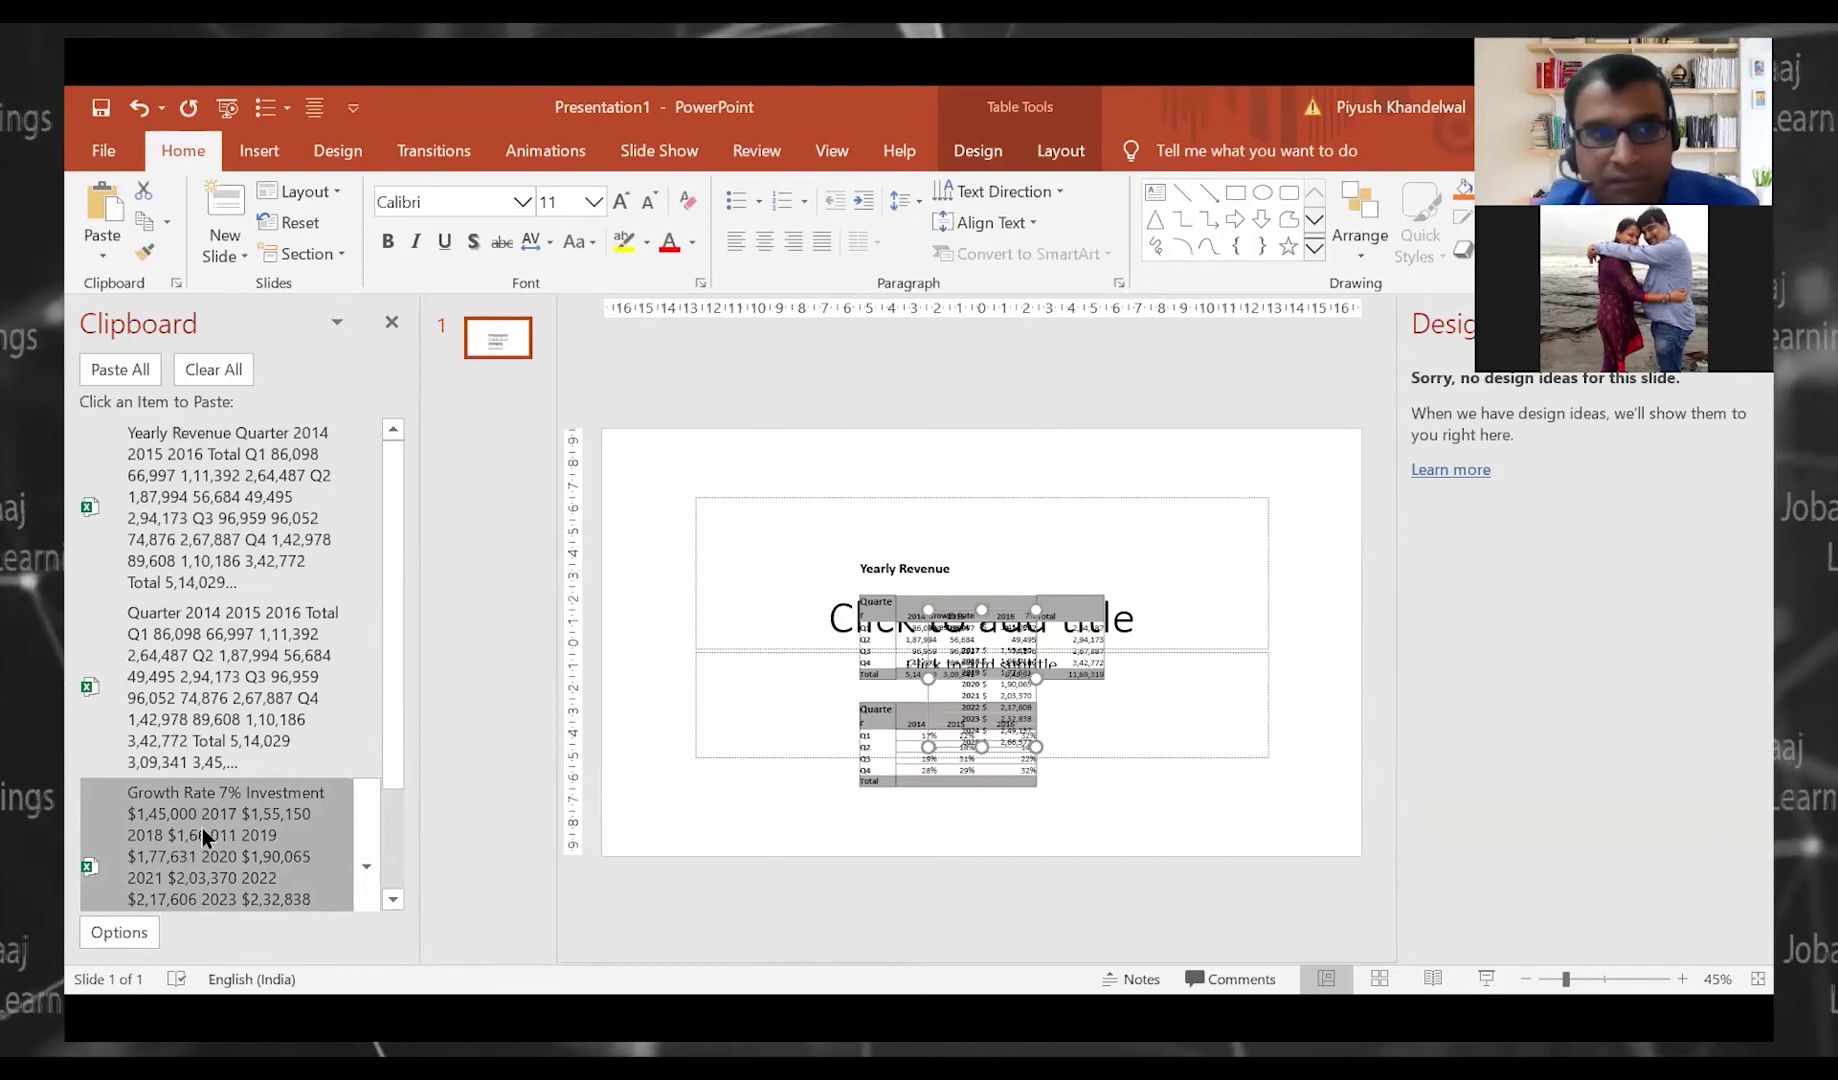
click(113, 251)
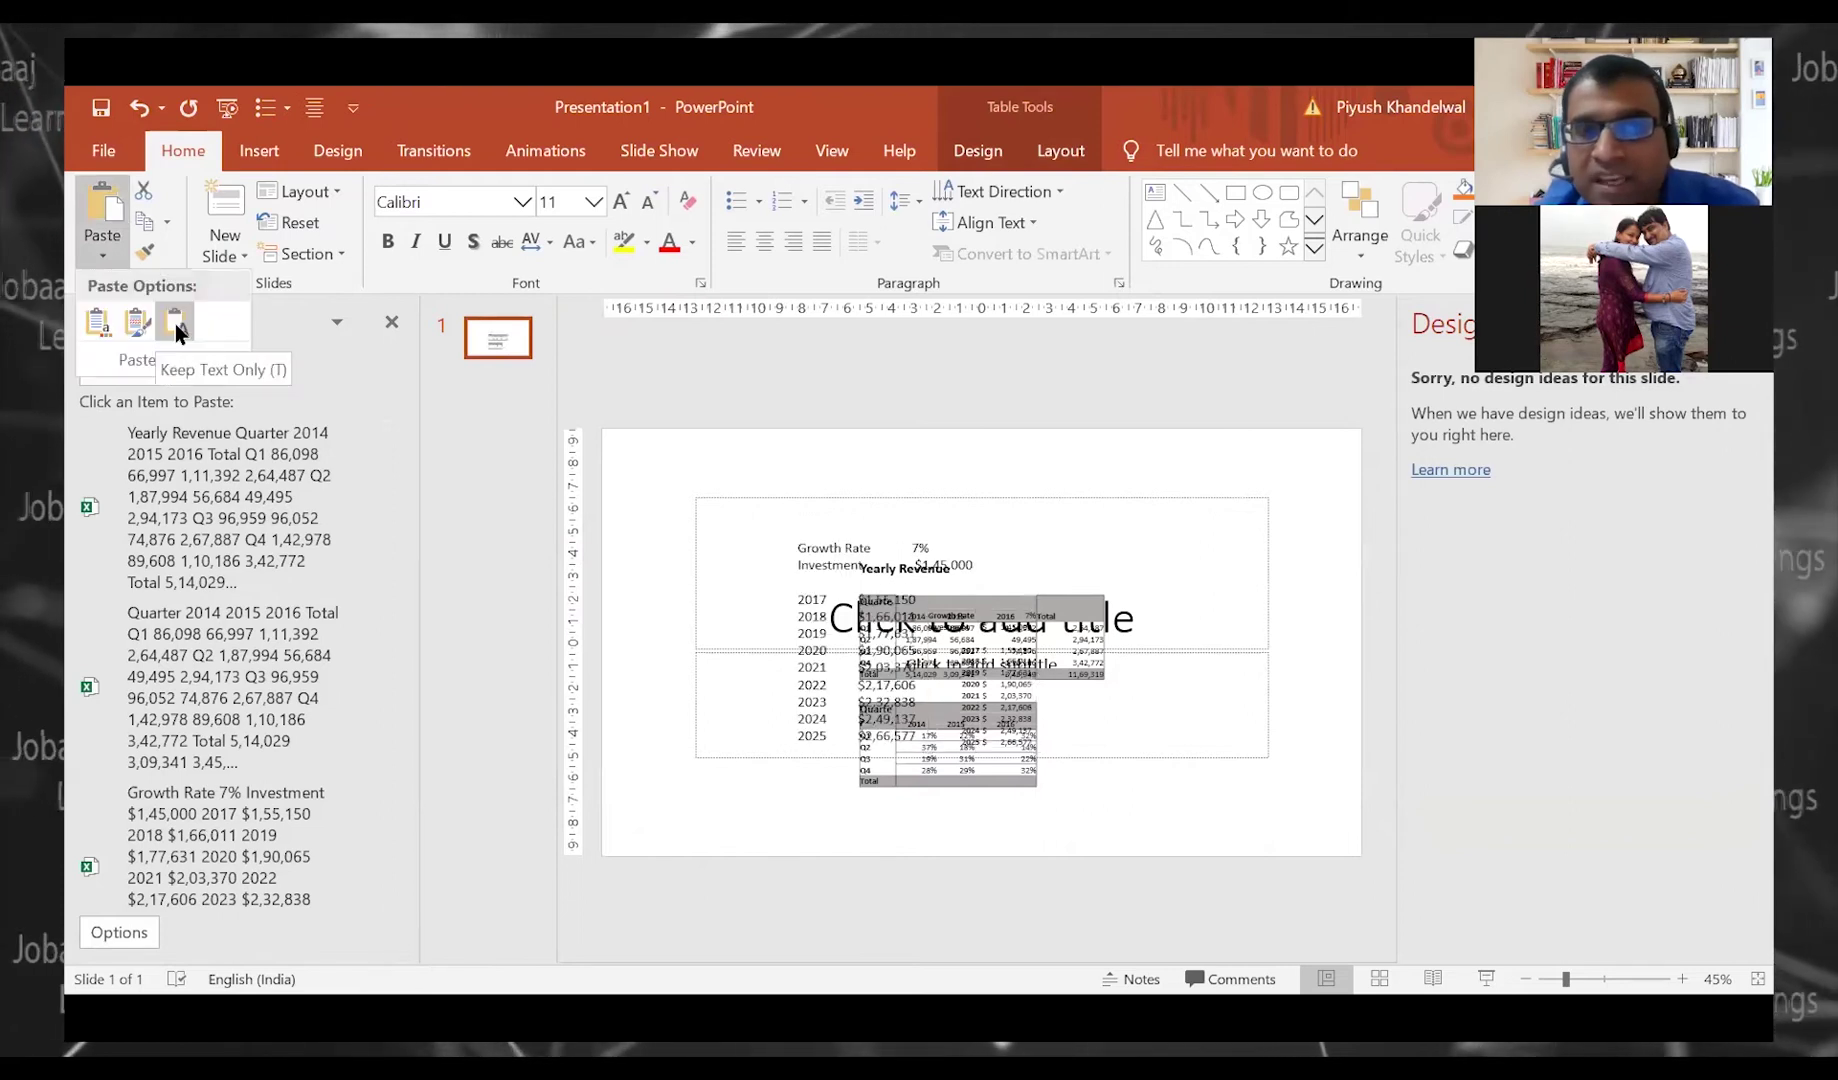
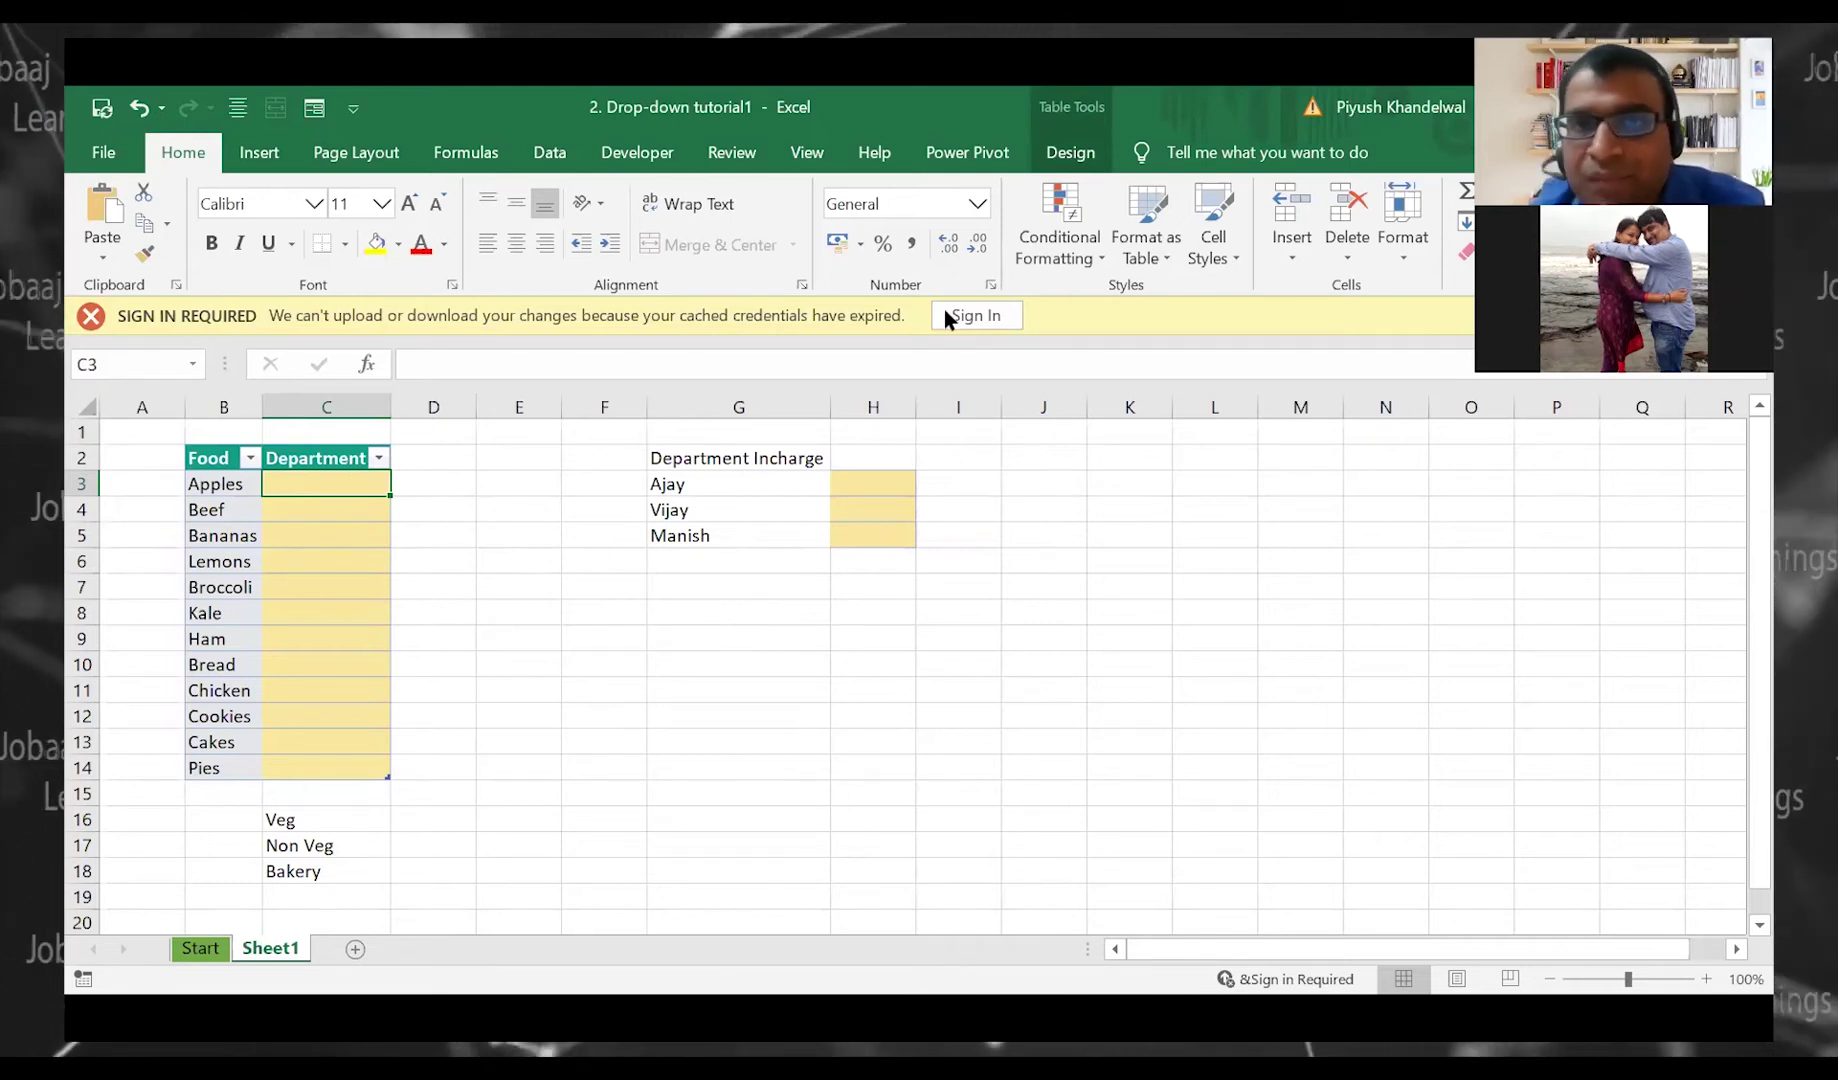
Deselect the finished Food table by clicking an empty cell
click(749, 685)
Select the Department cells C3:C14 below the header
drag(368, 484, 361, 764)
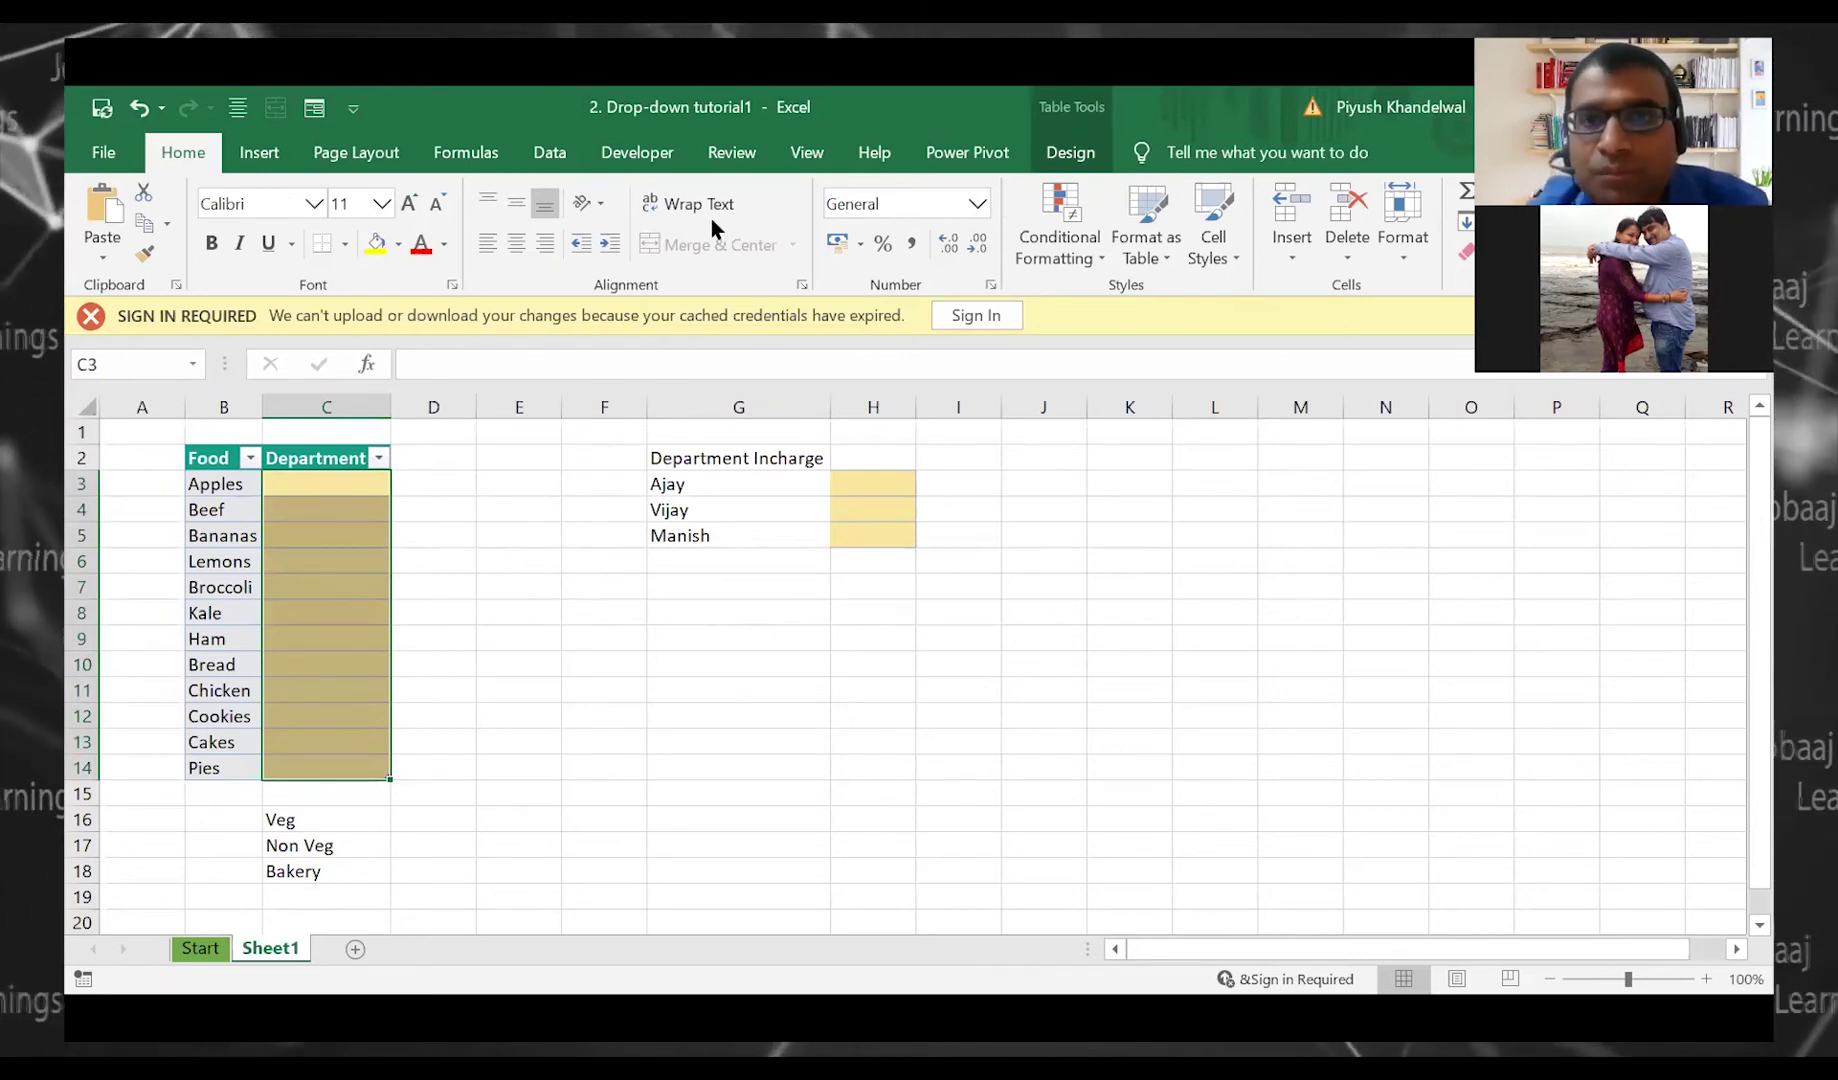
click(321, 477)
key(ctrl+shift+Down)
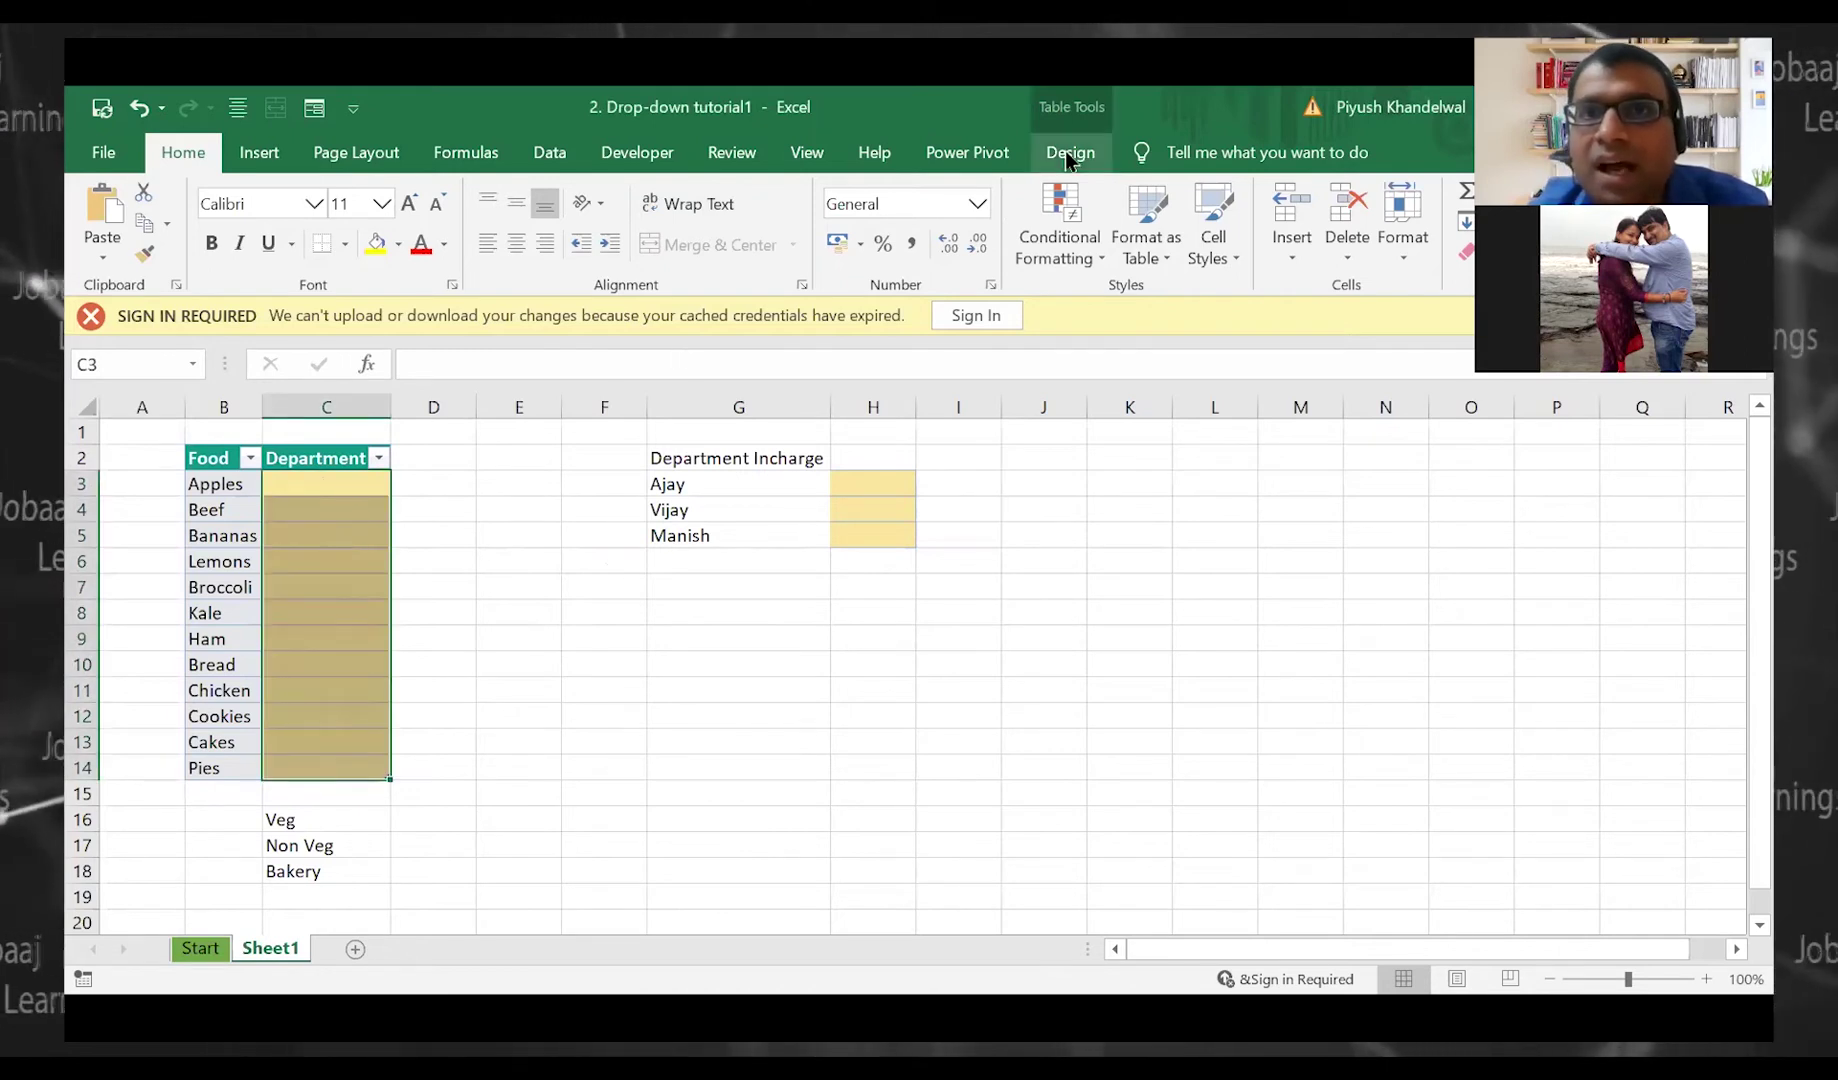
click(556, 159)
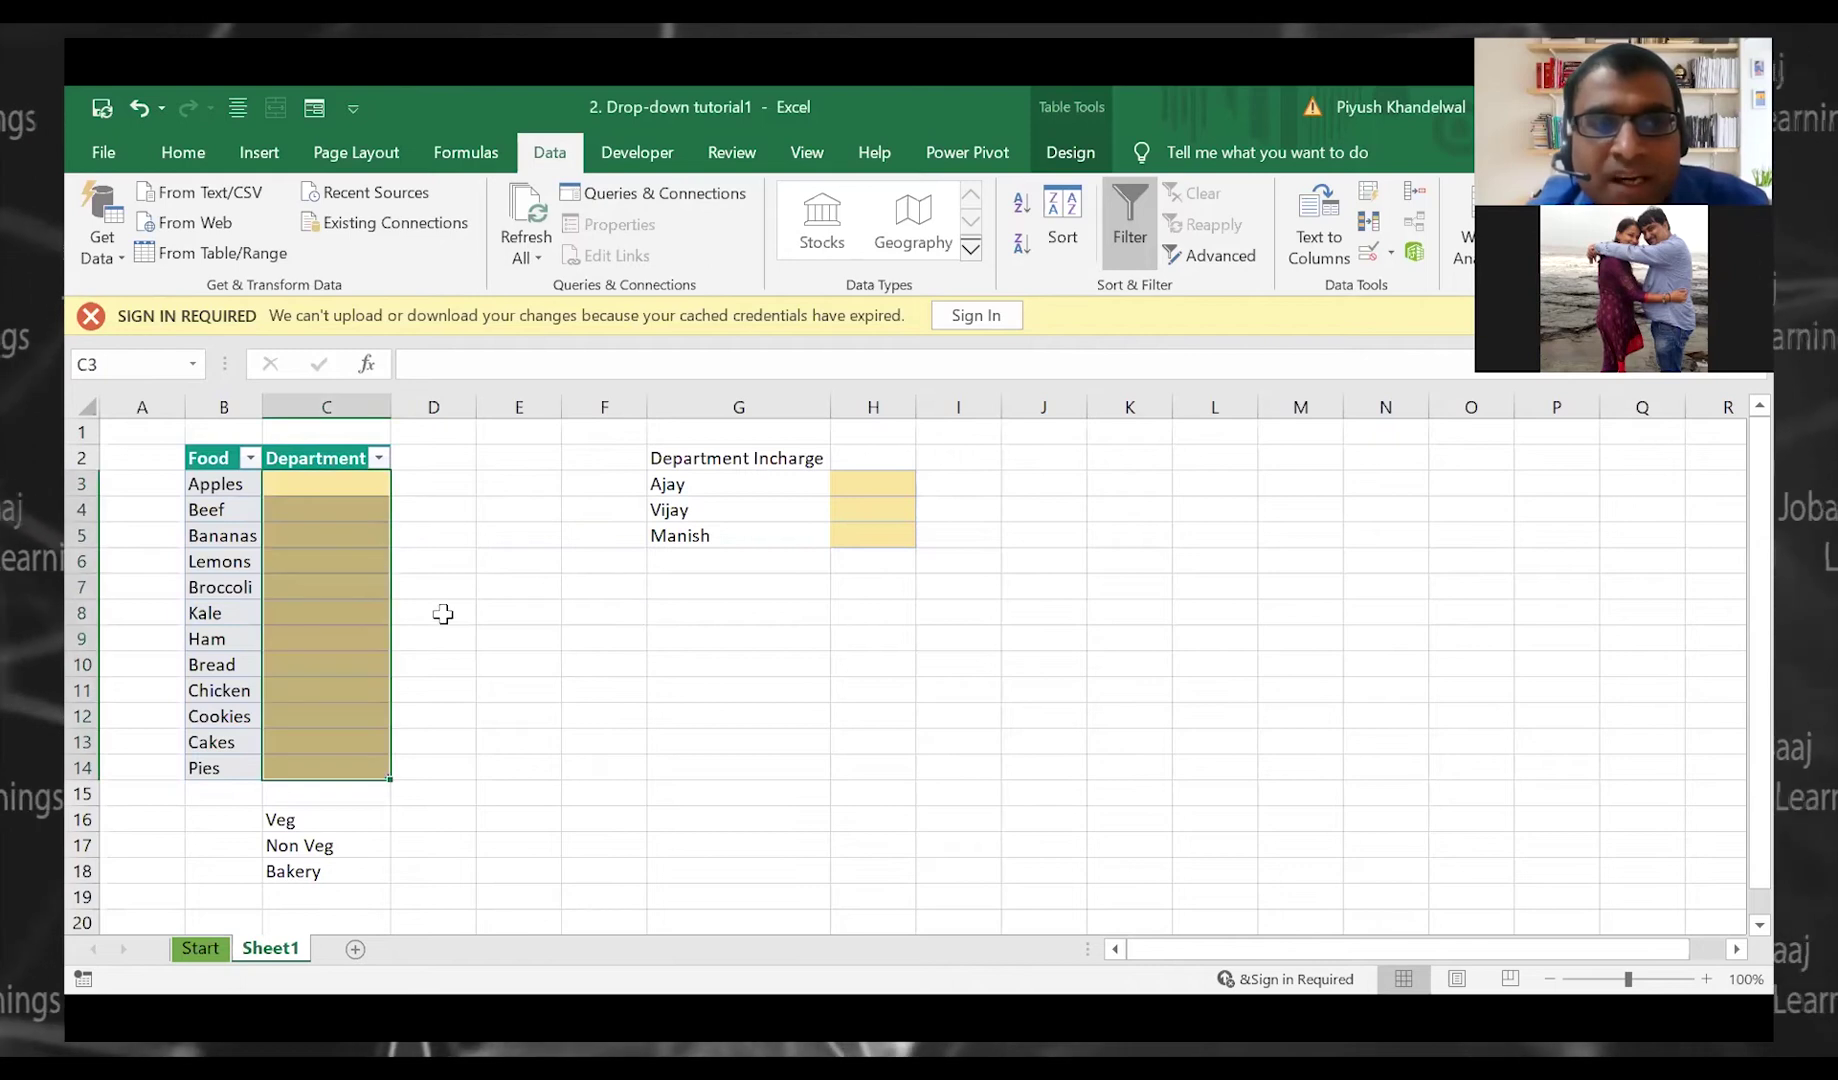
click(545, 560)
drag(360, 486, 336, 766)
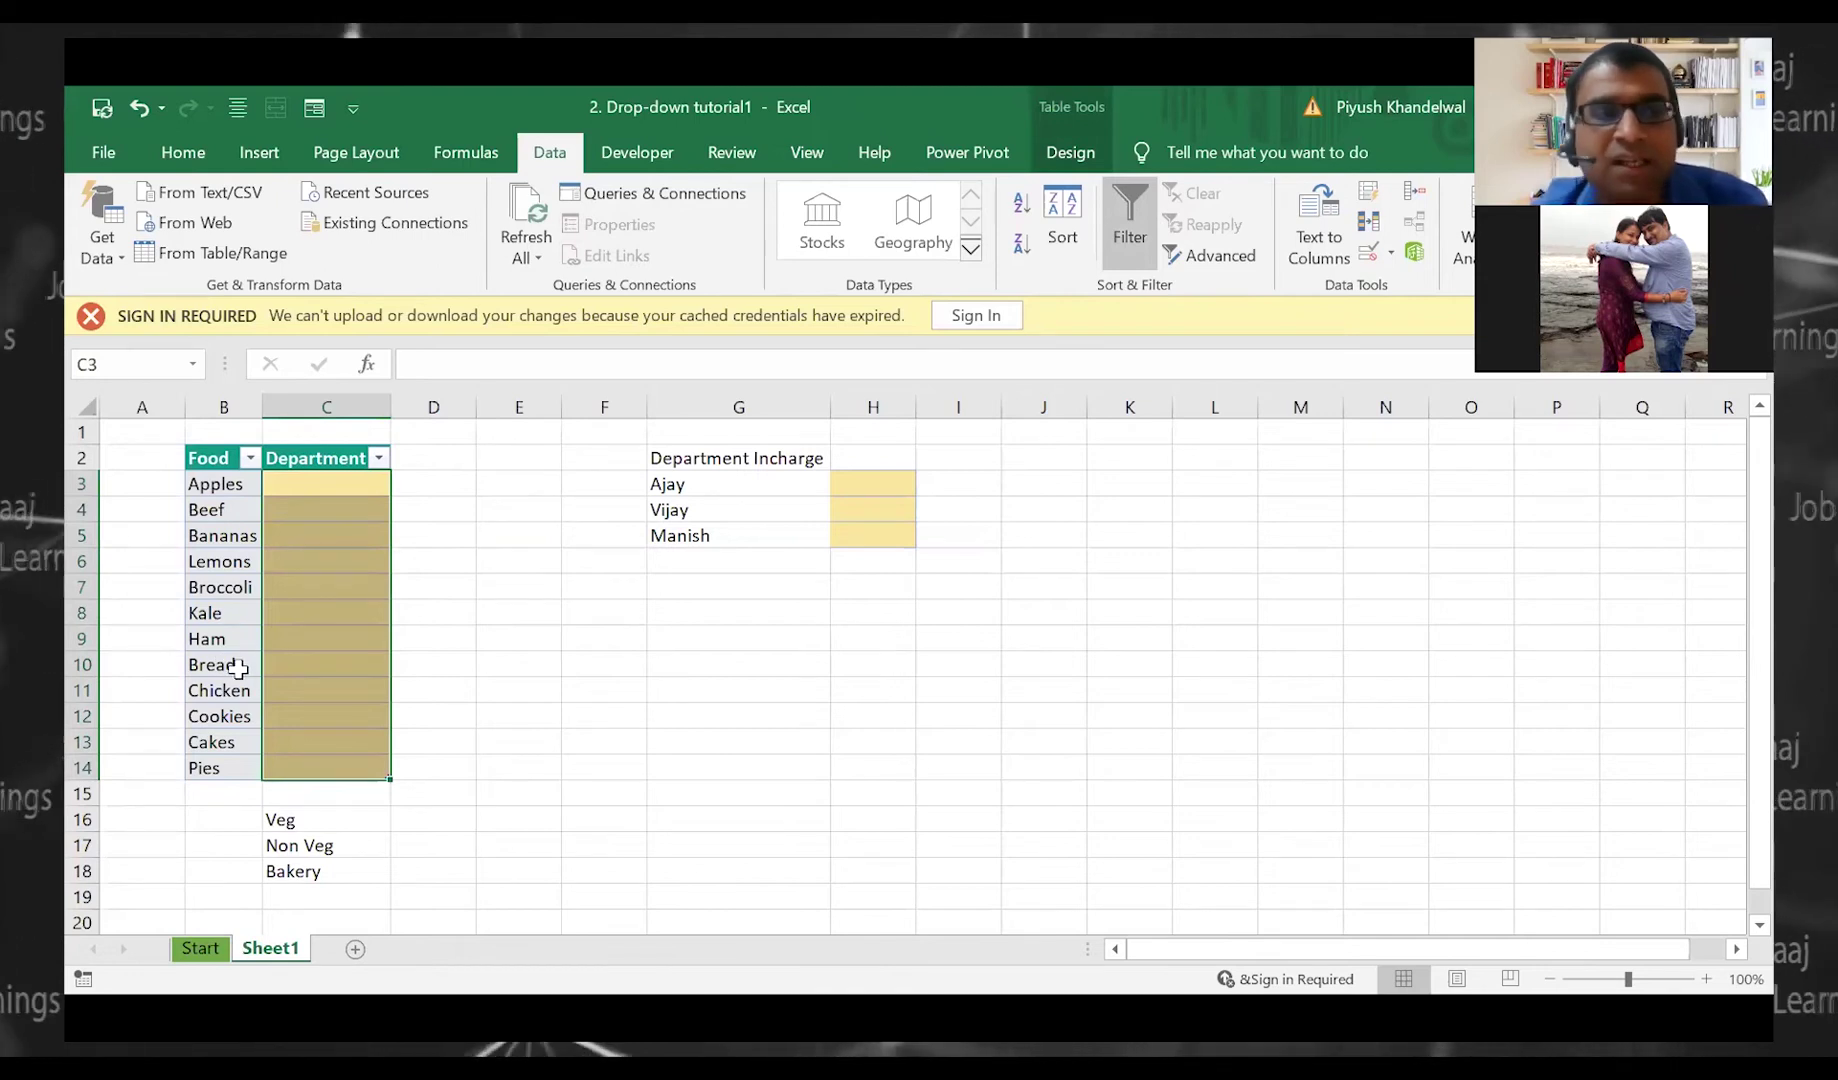
drag(314, 822, 314, 875)
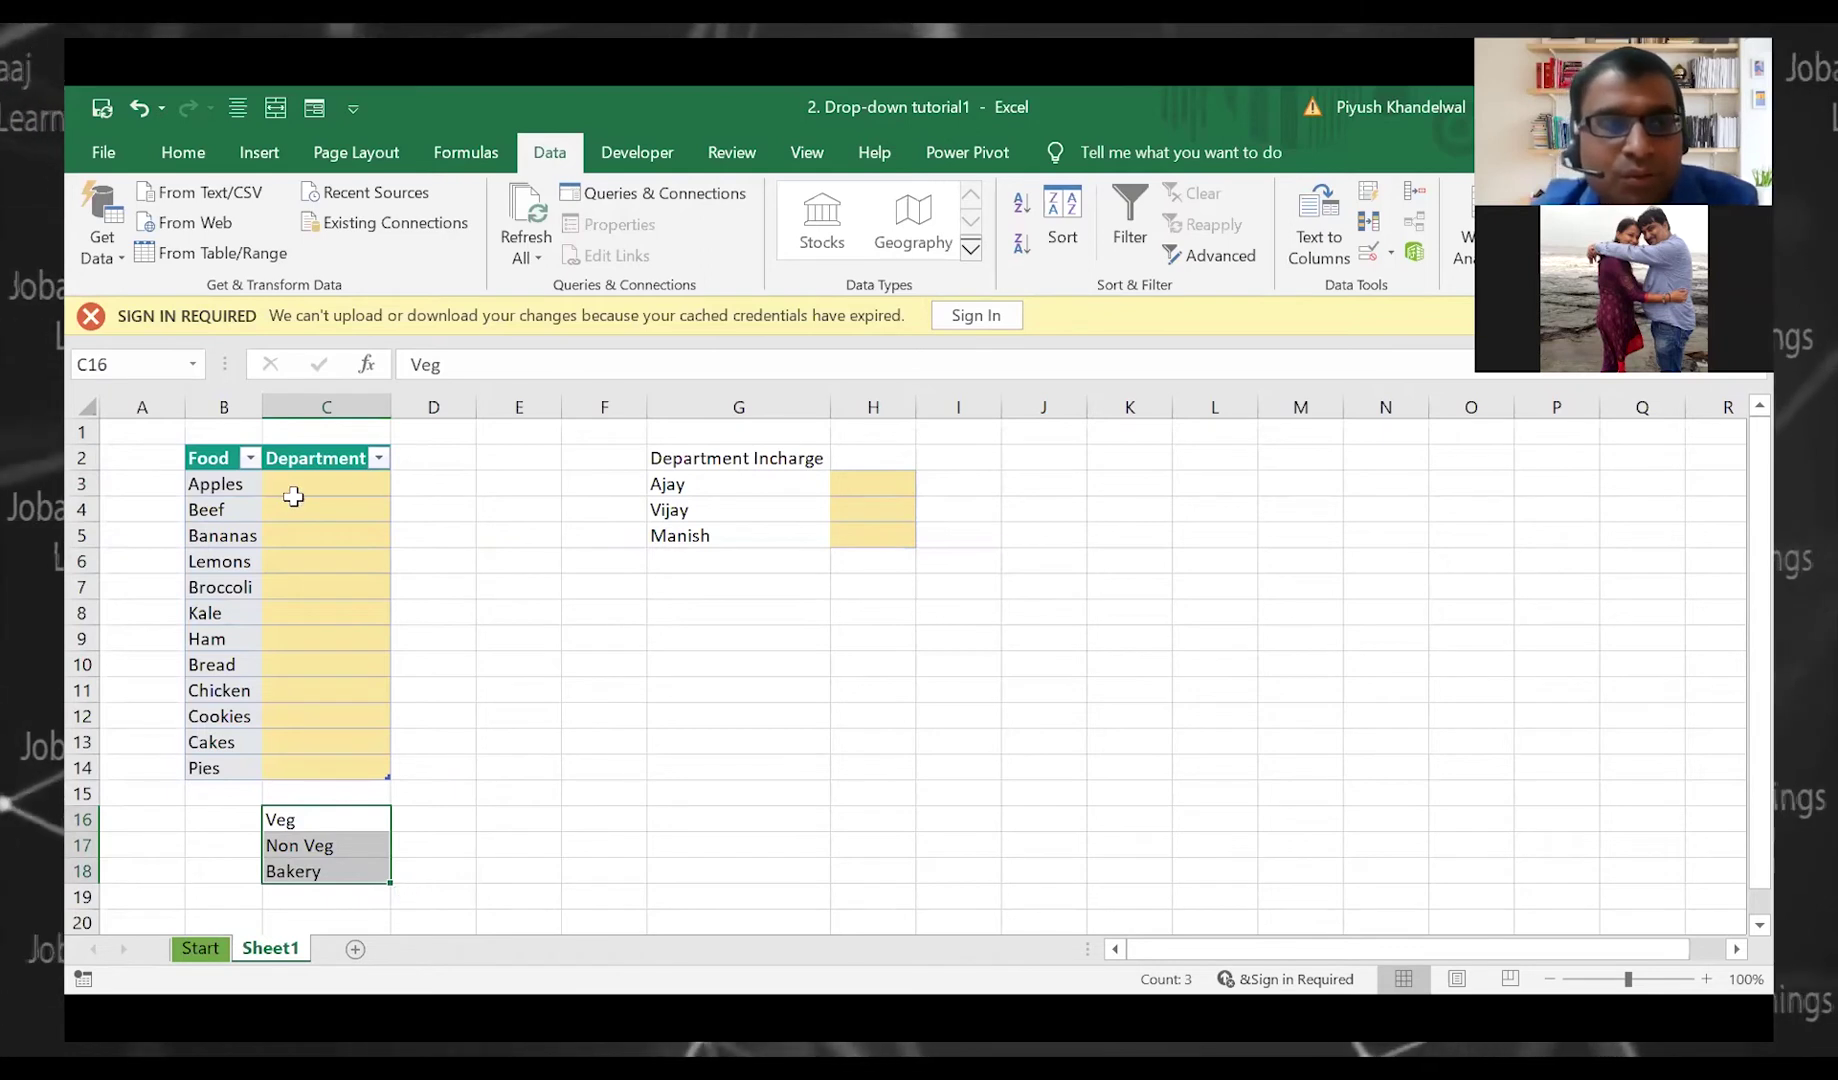
drag(297, 489, 308, 765)
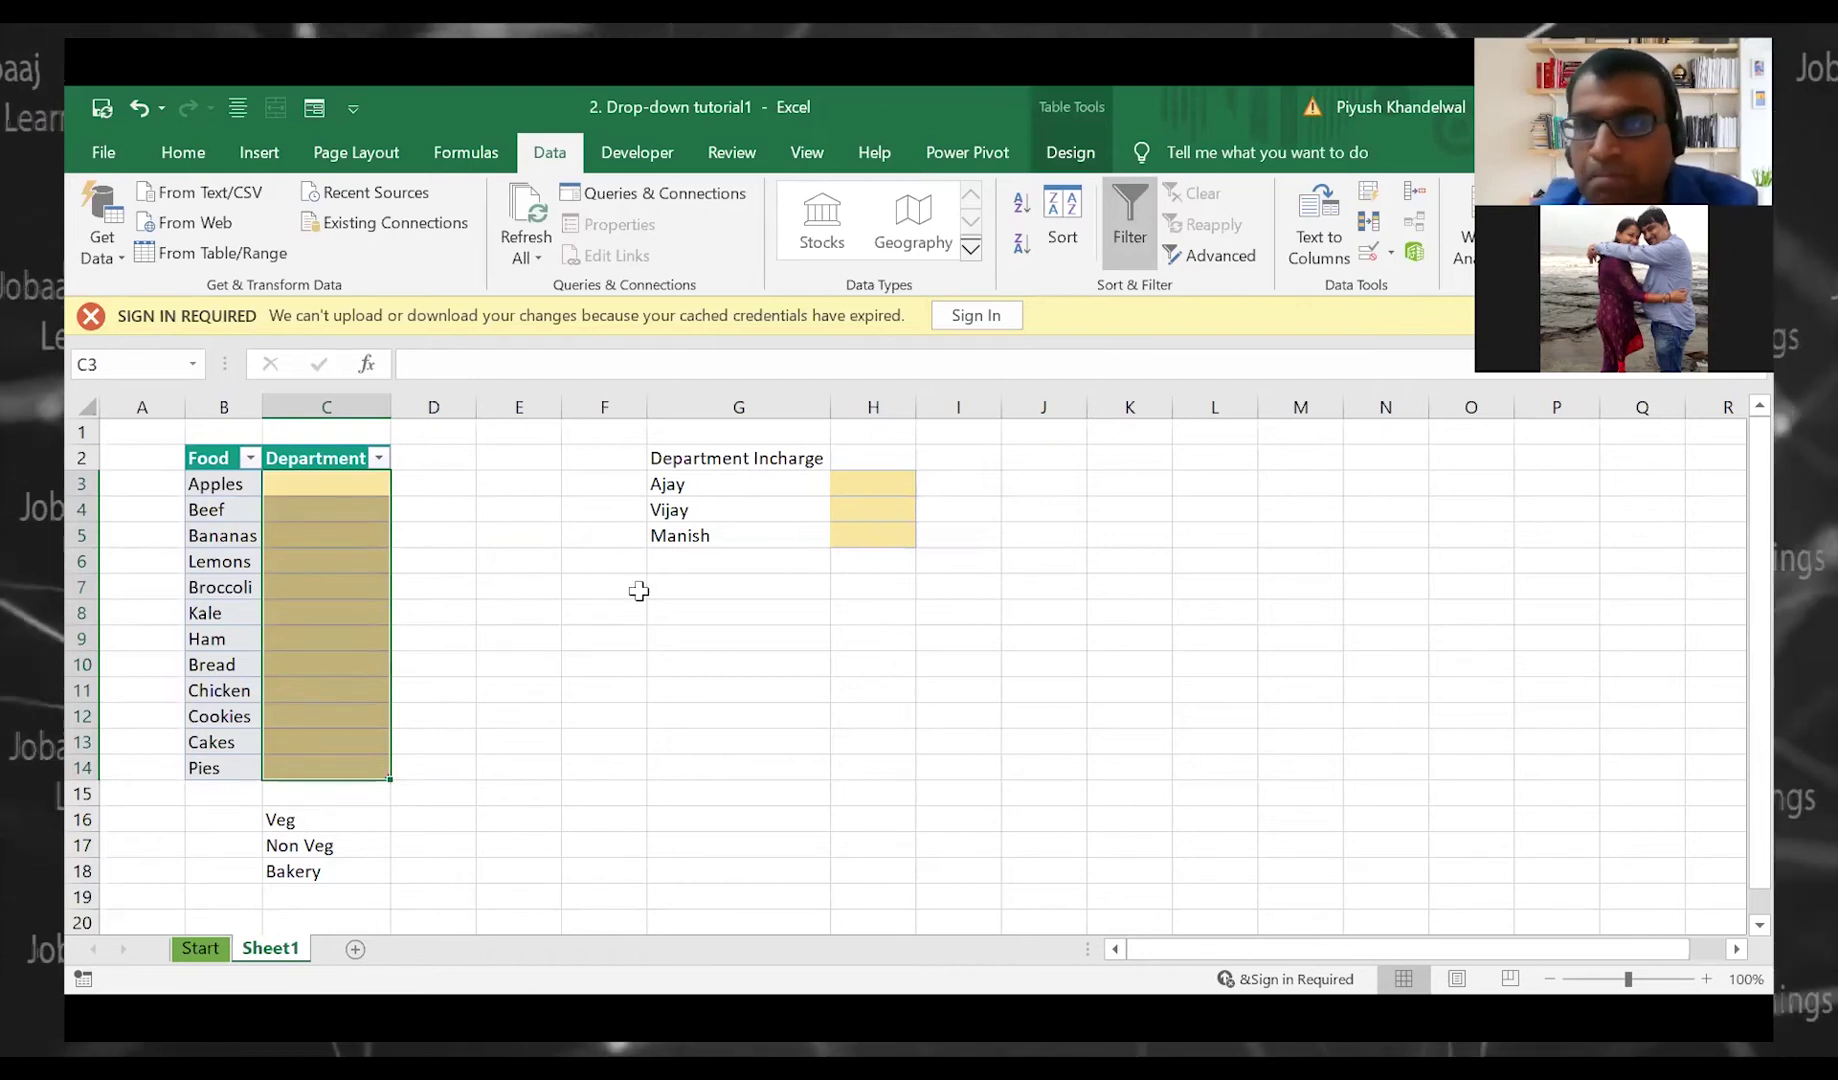
Reselect C3:C14 and open Data Validation from the Data tab
click(578, 562)
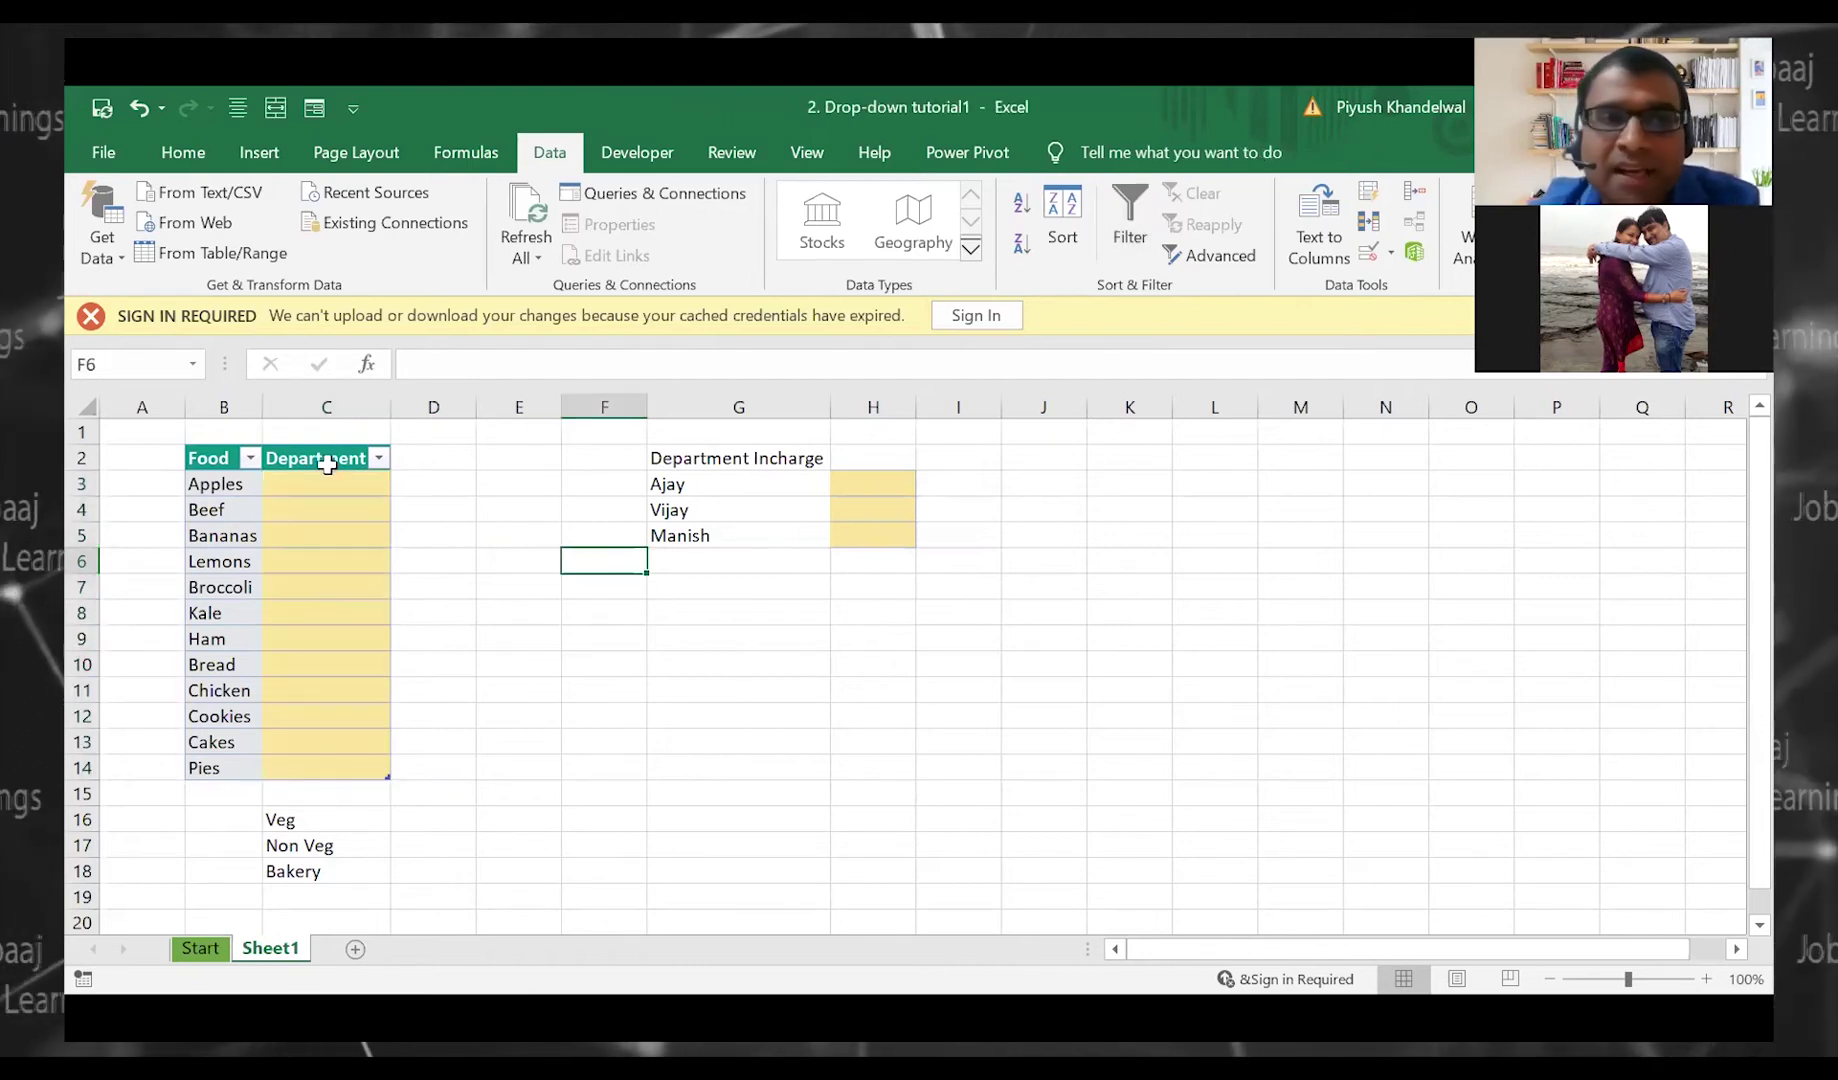
drag(334, 481, 321, 846)
drag(312, 484, 320, 767)
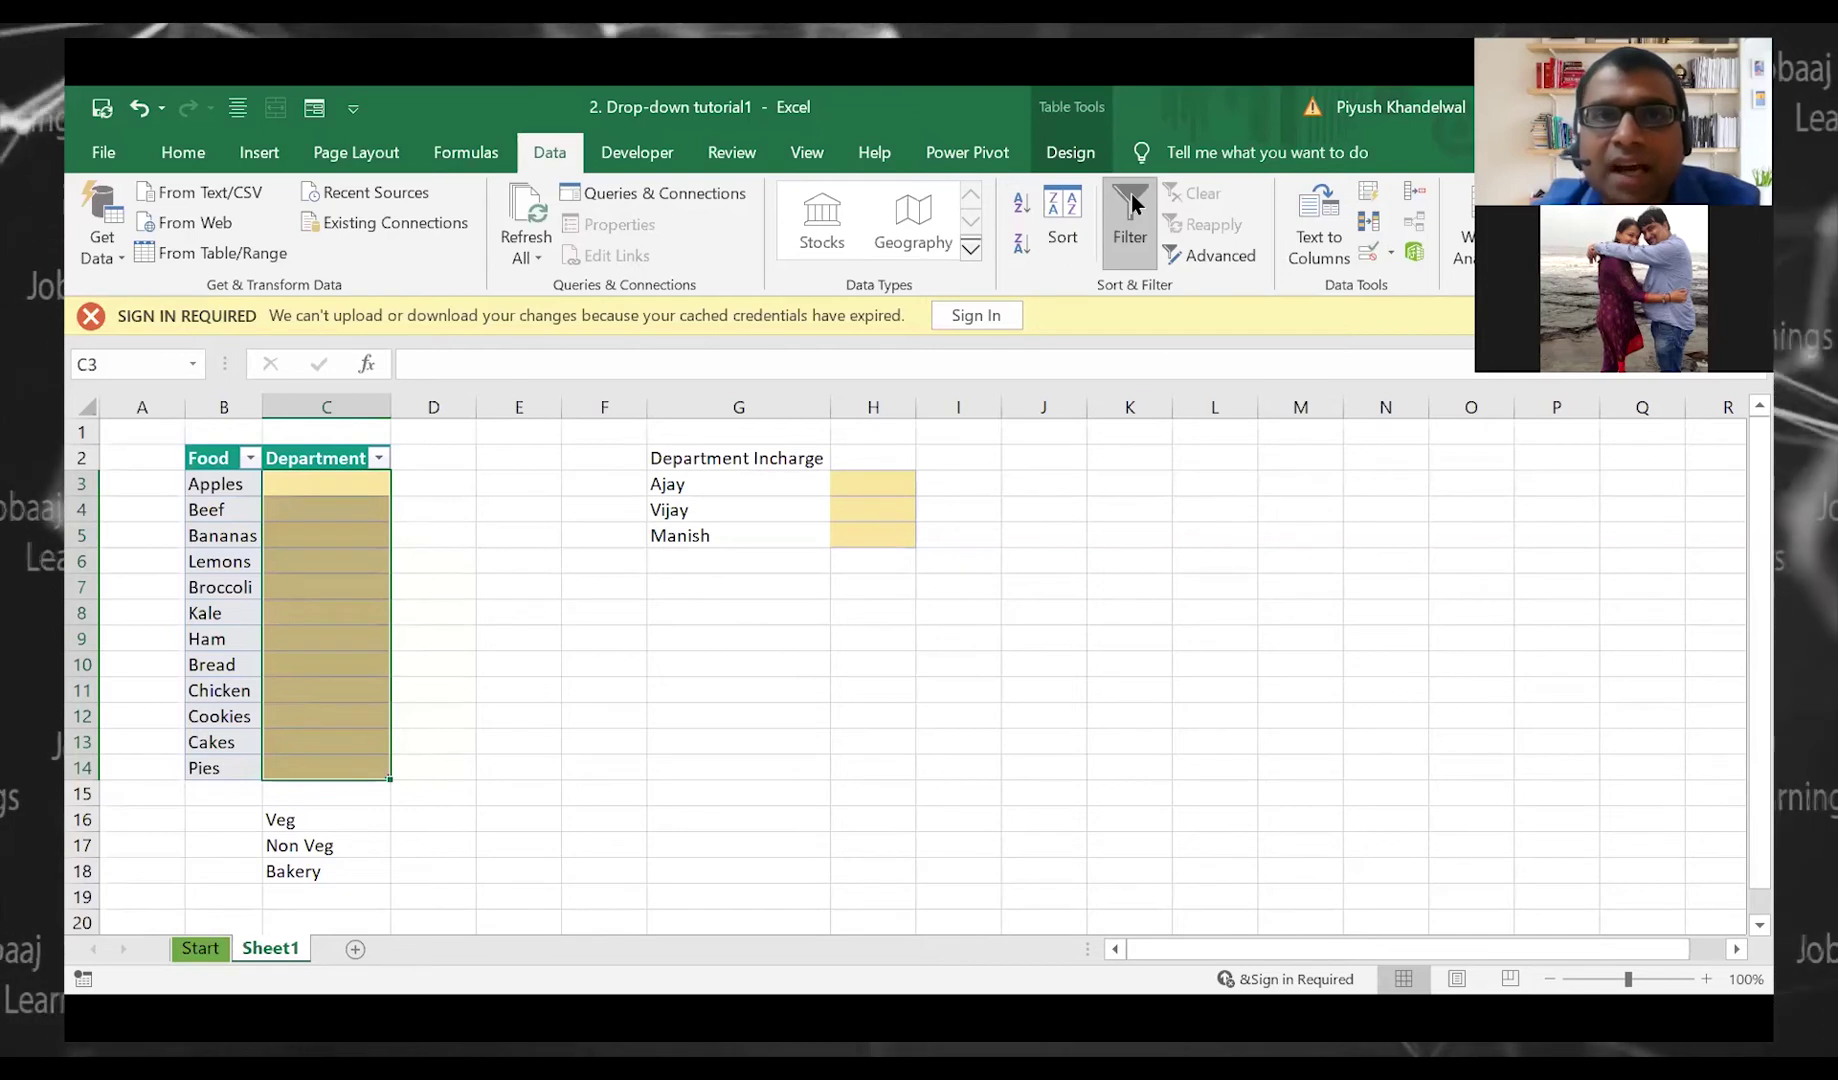
click(562, 160)
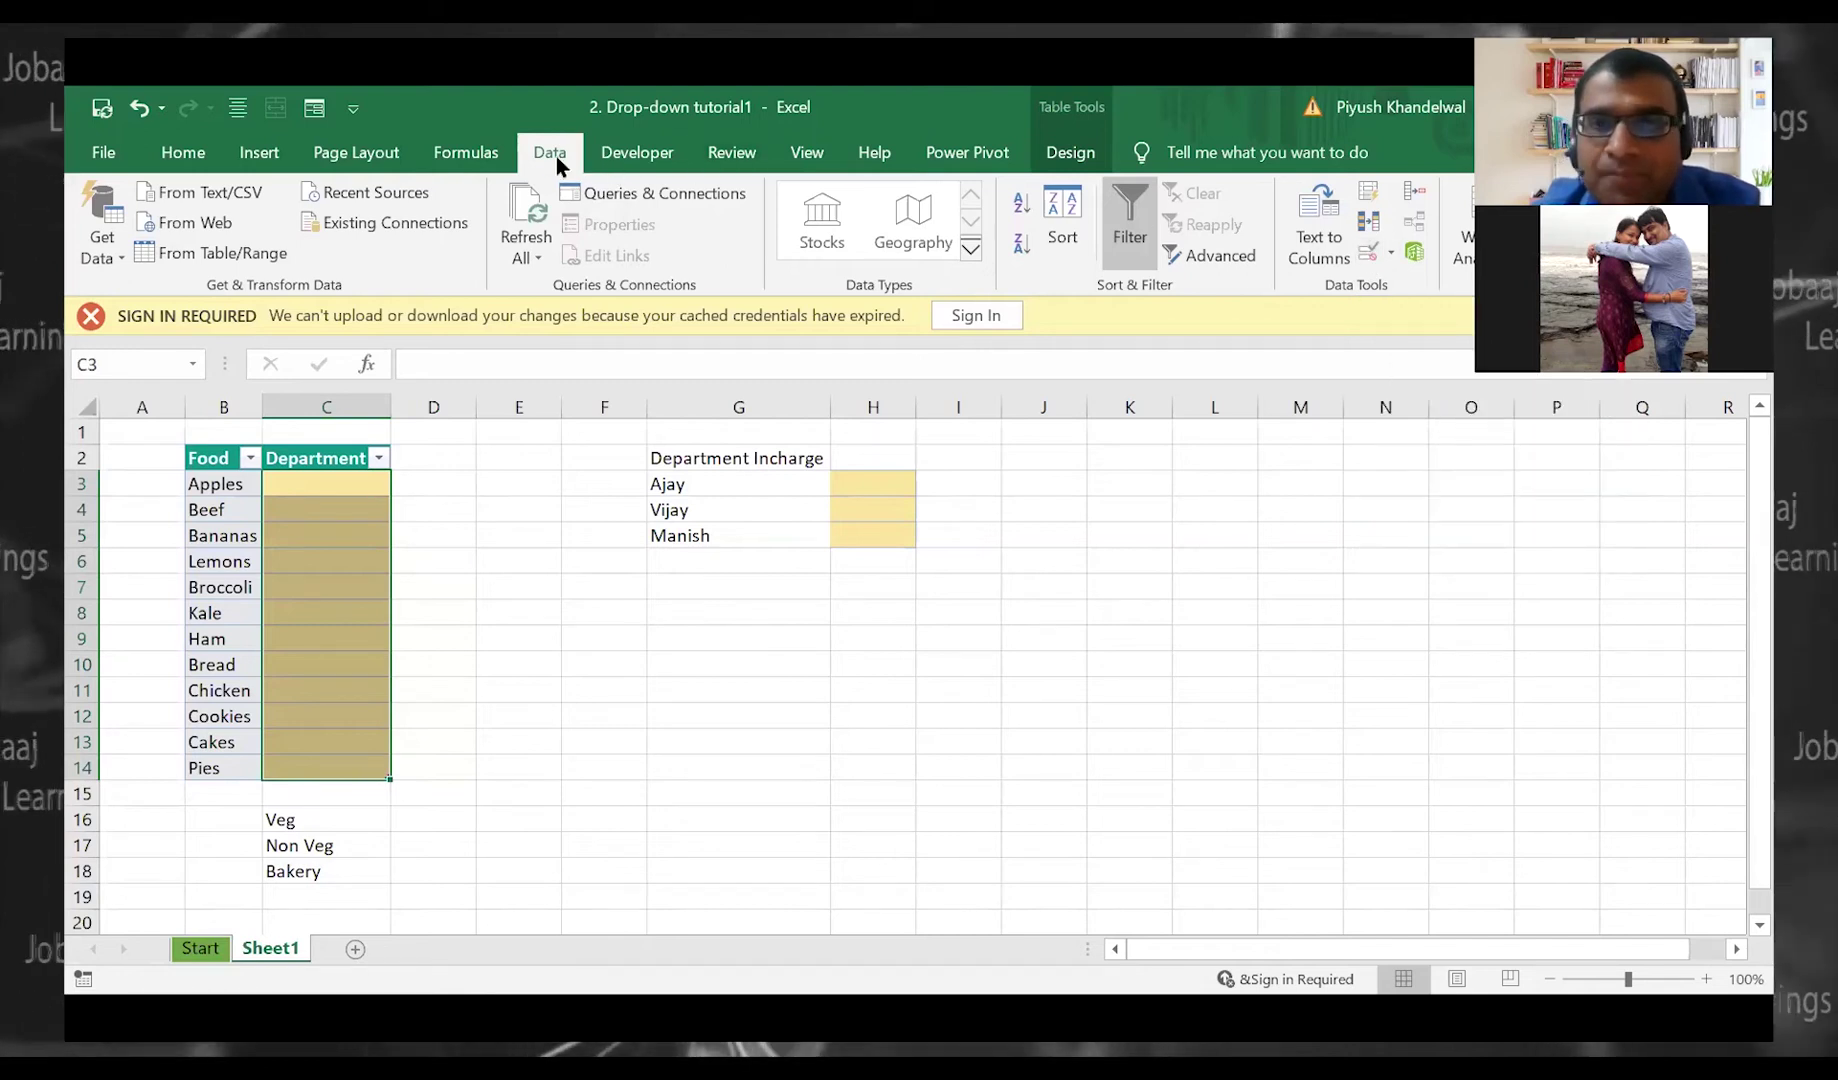
click(1370, 254)
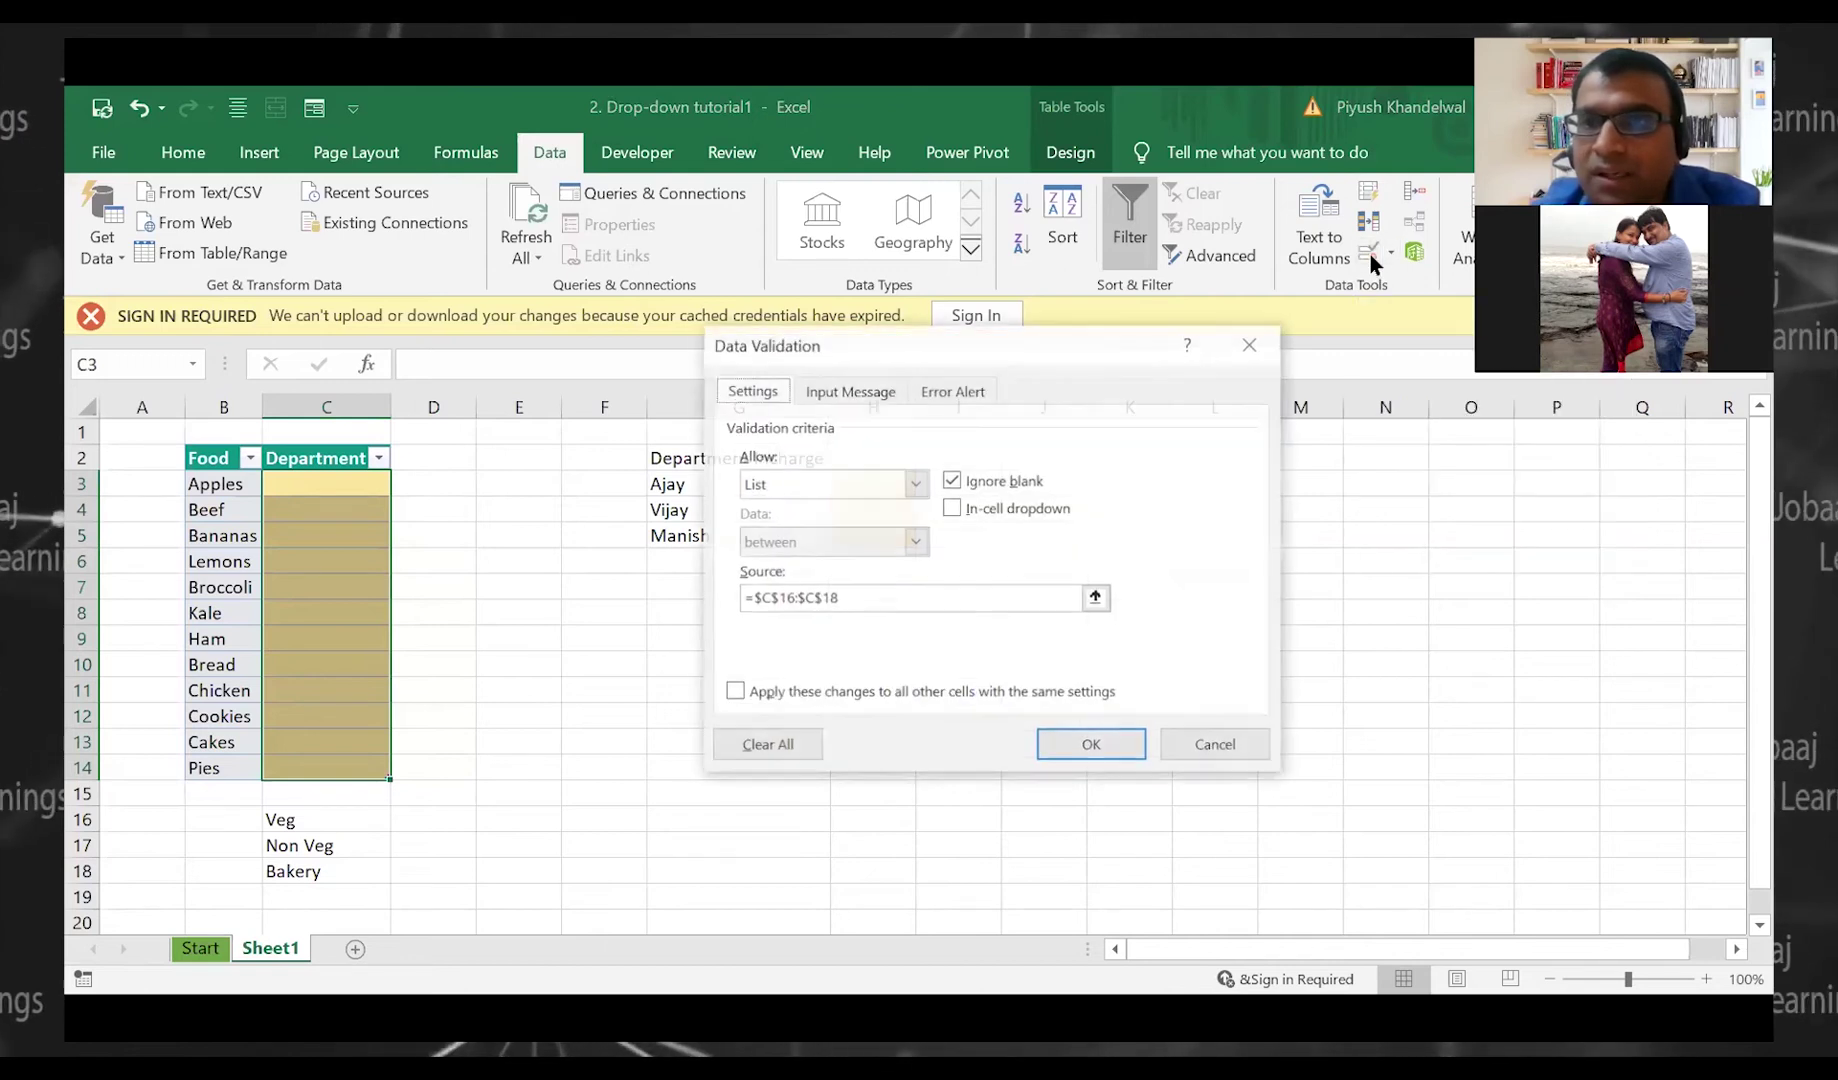
Allow a List sourced from =$C$16:$C$18 with in-cell dropdown on C3:C14
click(790, 486)
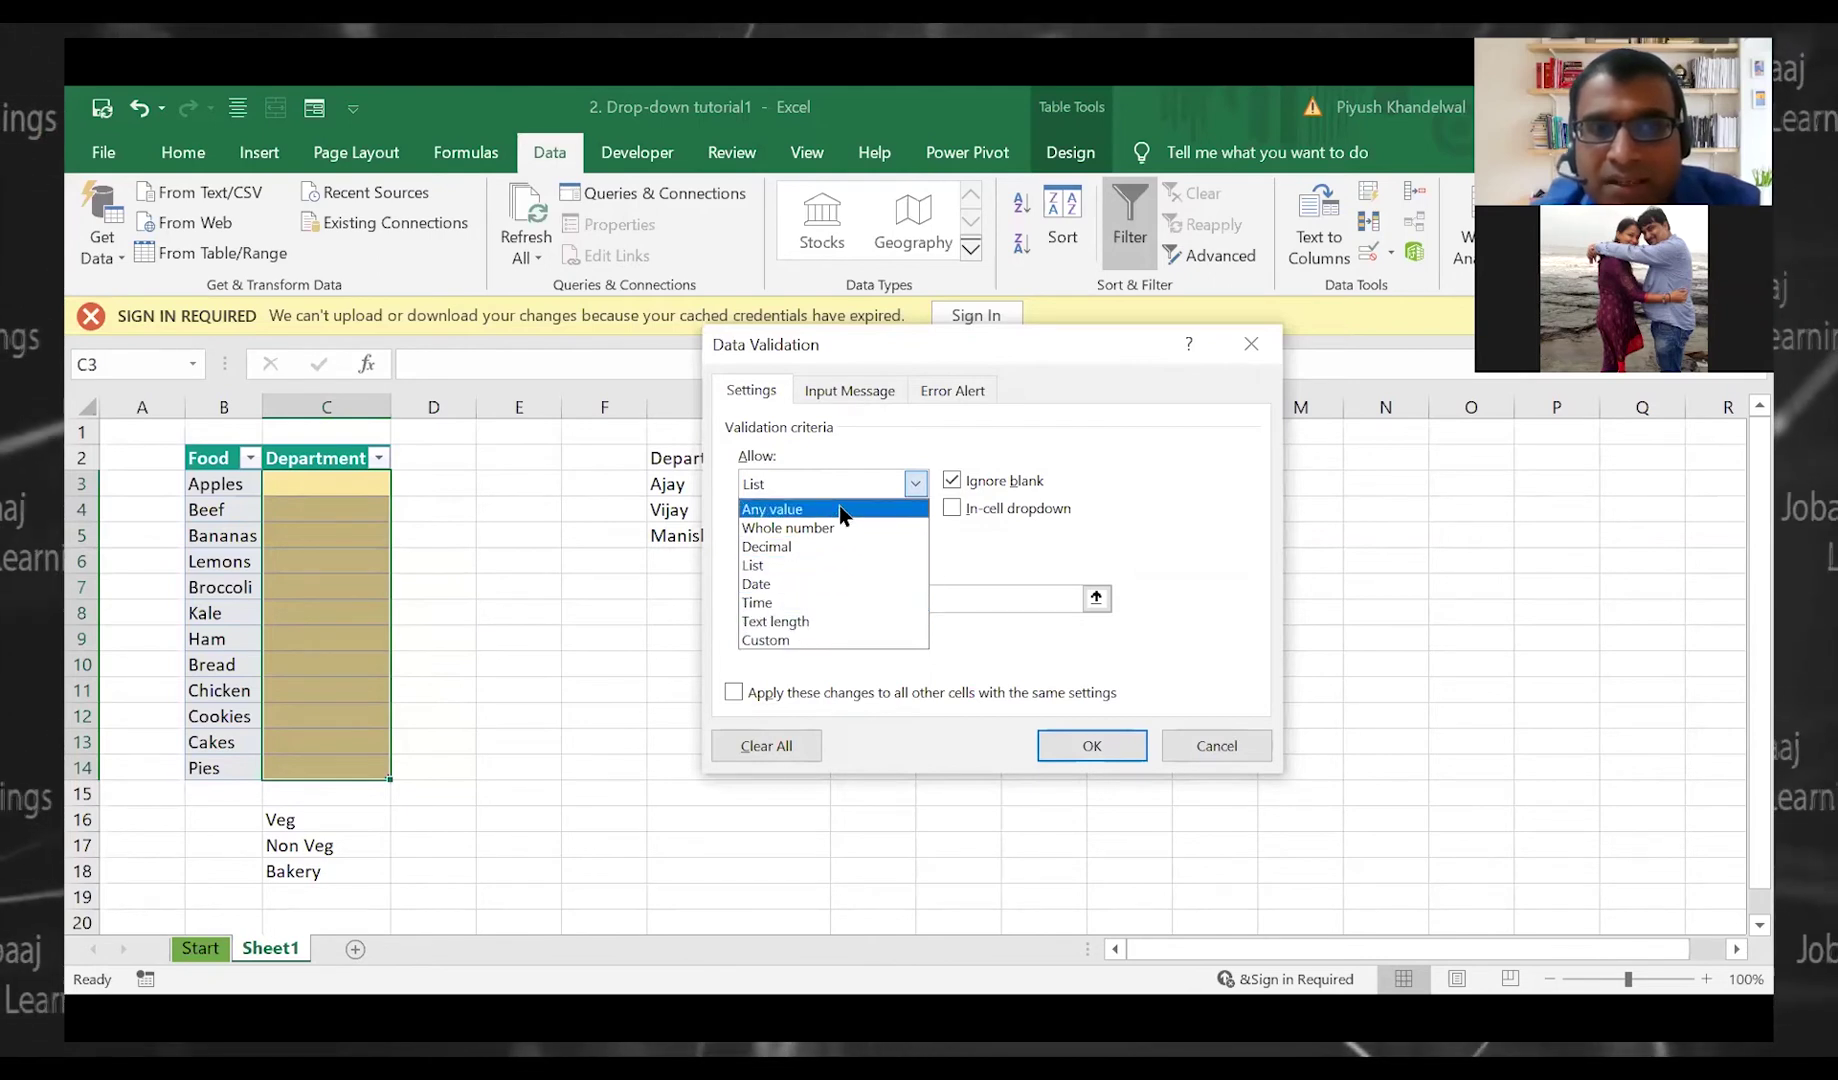
click(831, 565)
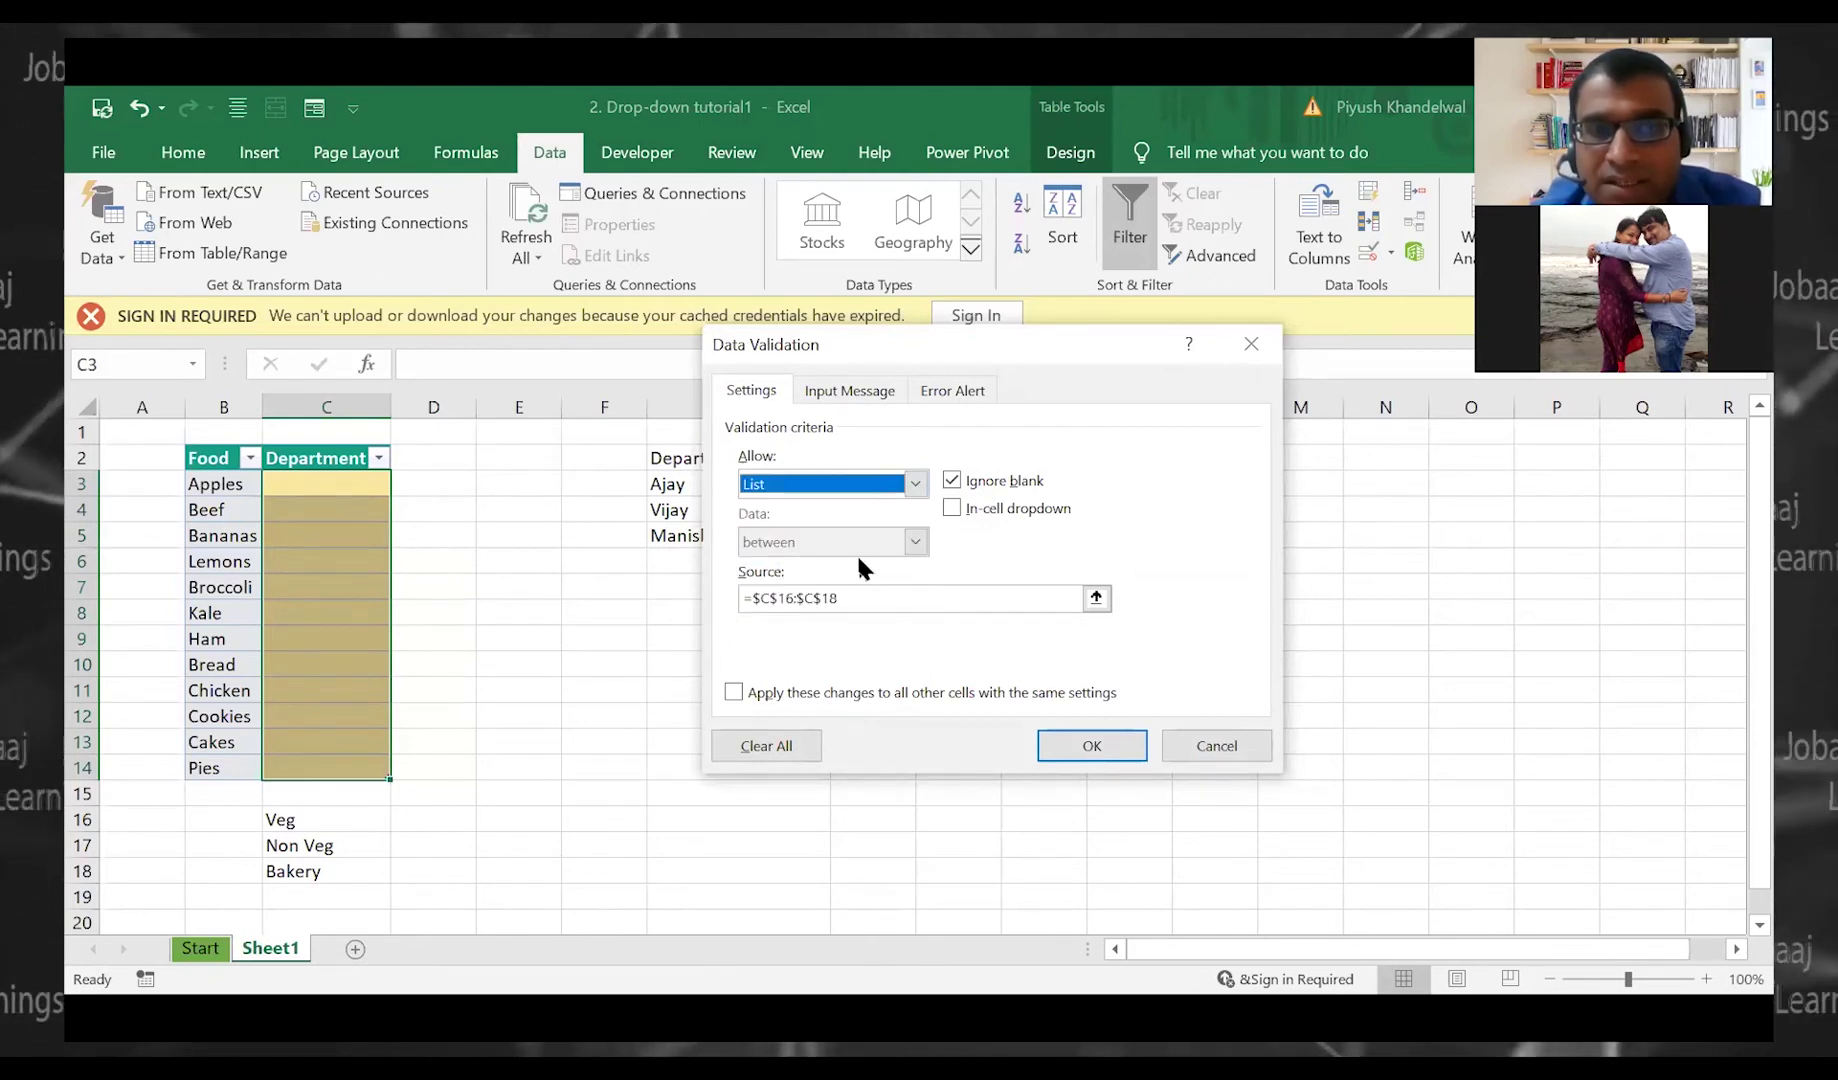
click(1096, 597)
click(1098, 598)
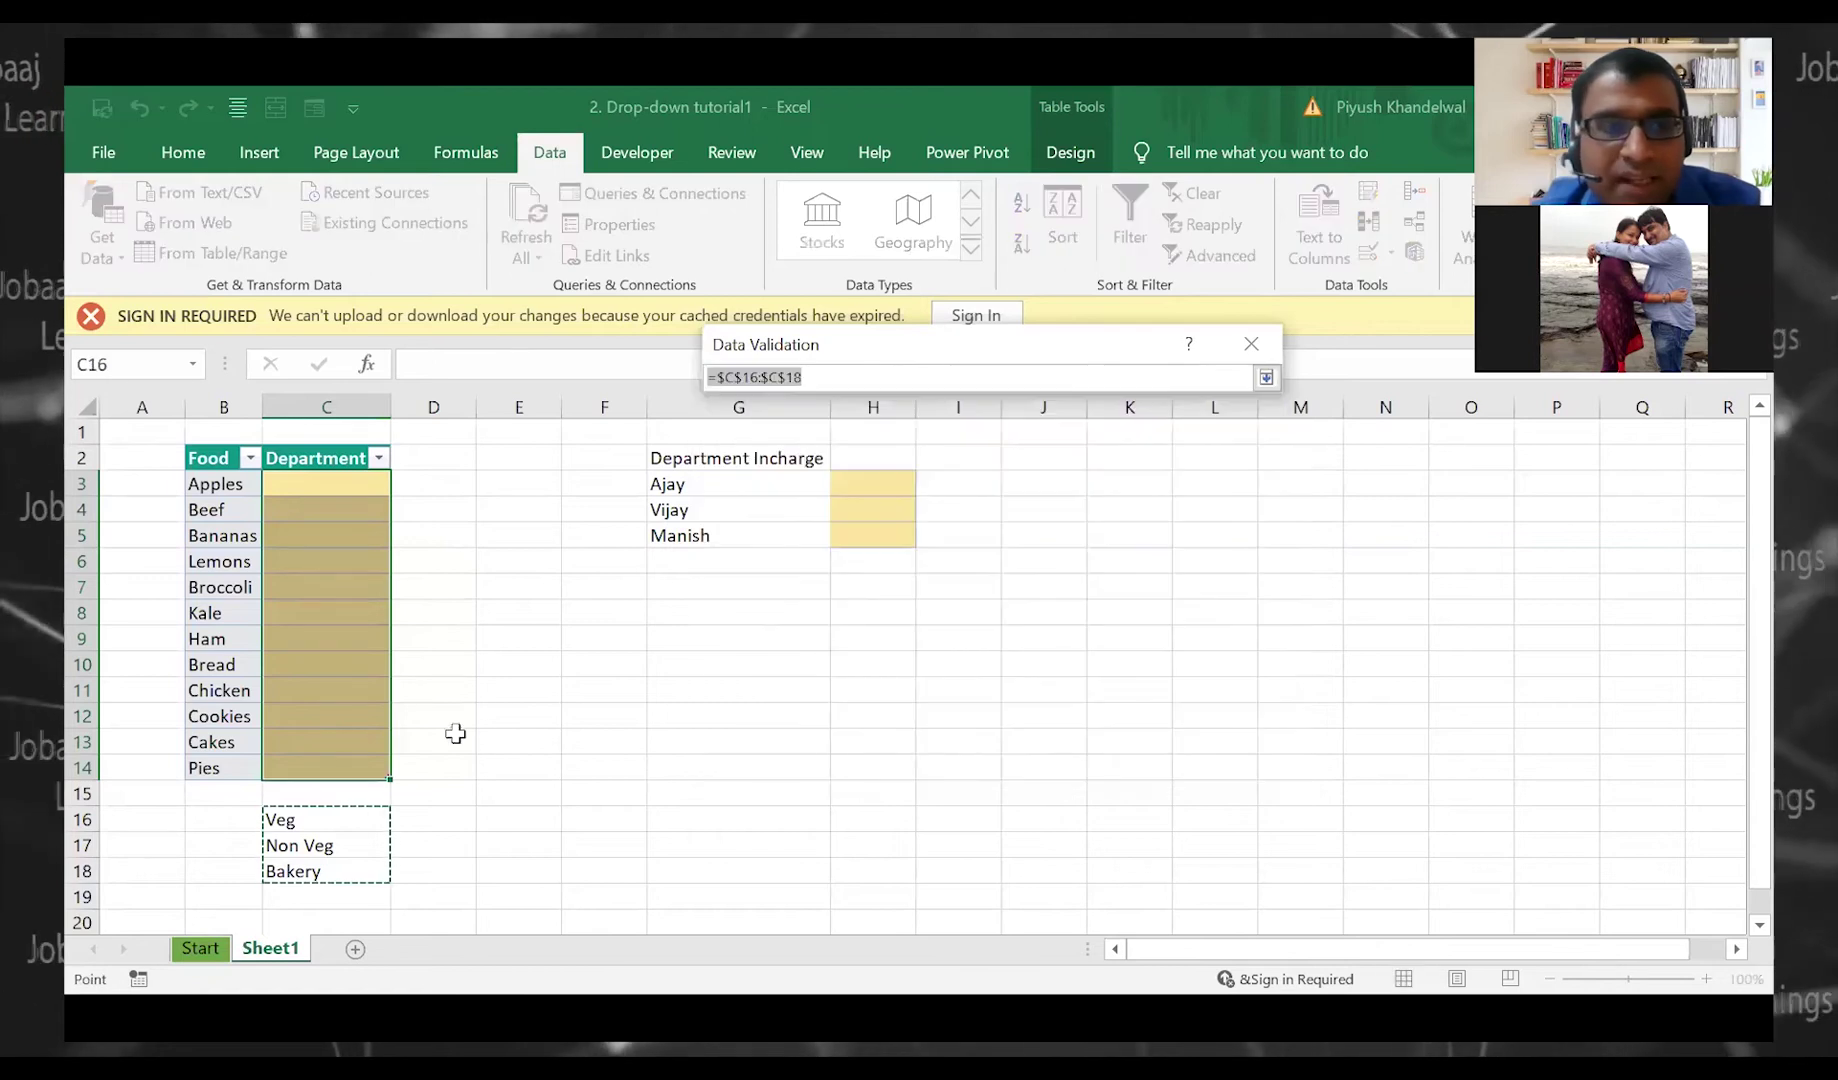
click(364, 820)
drag(364, 822, 359, 873)
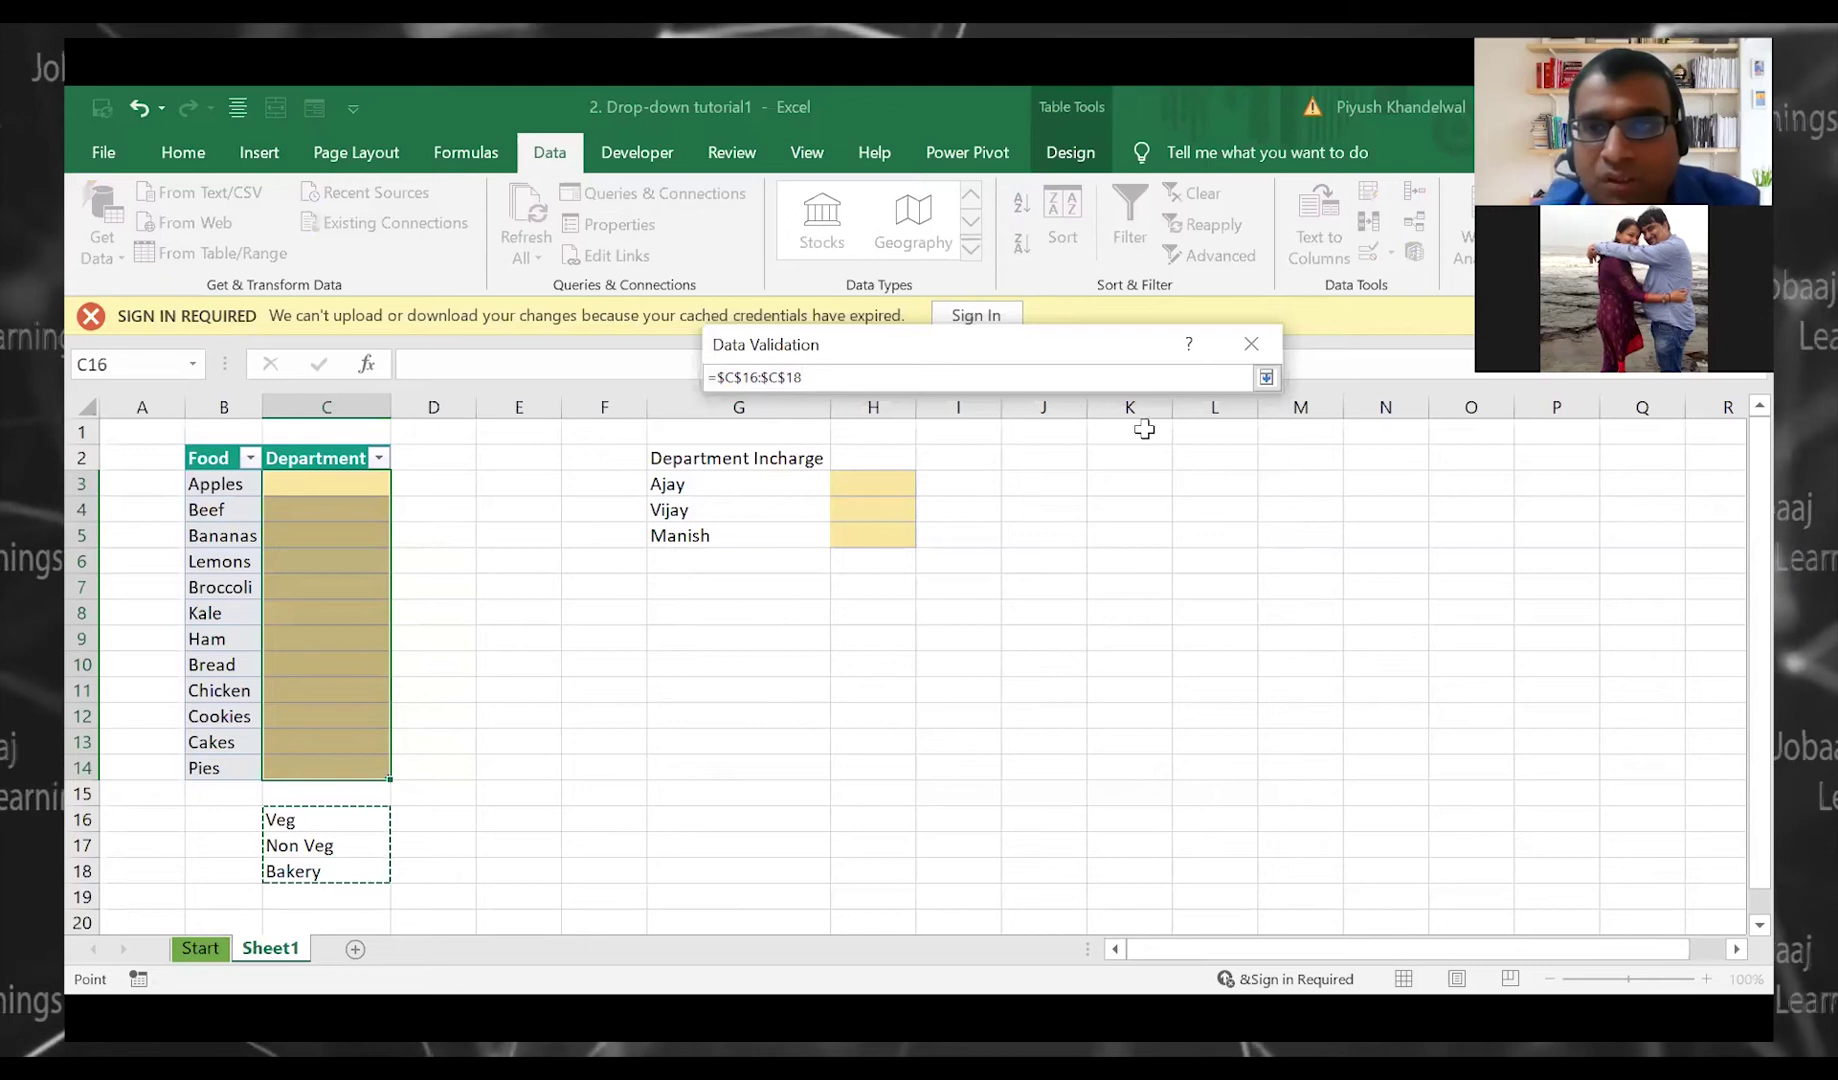
click(1265, 377)
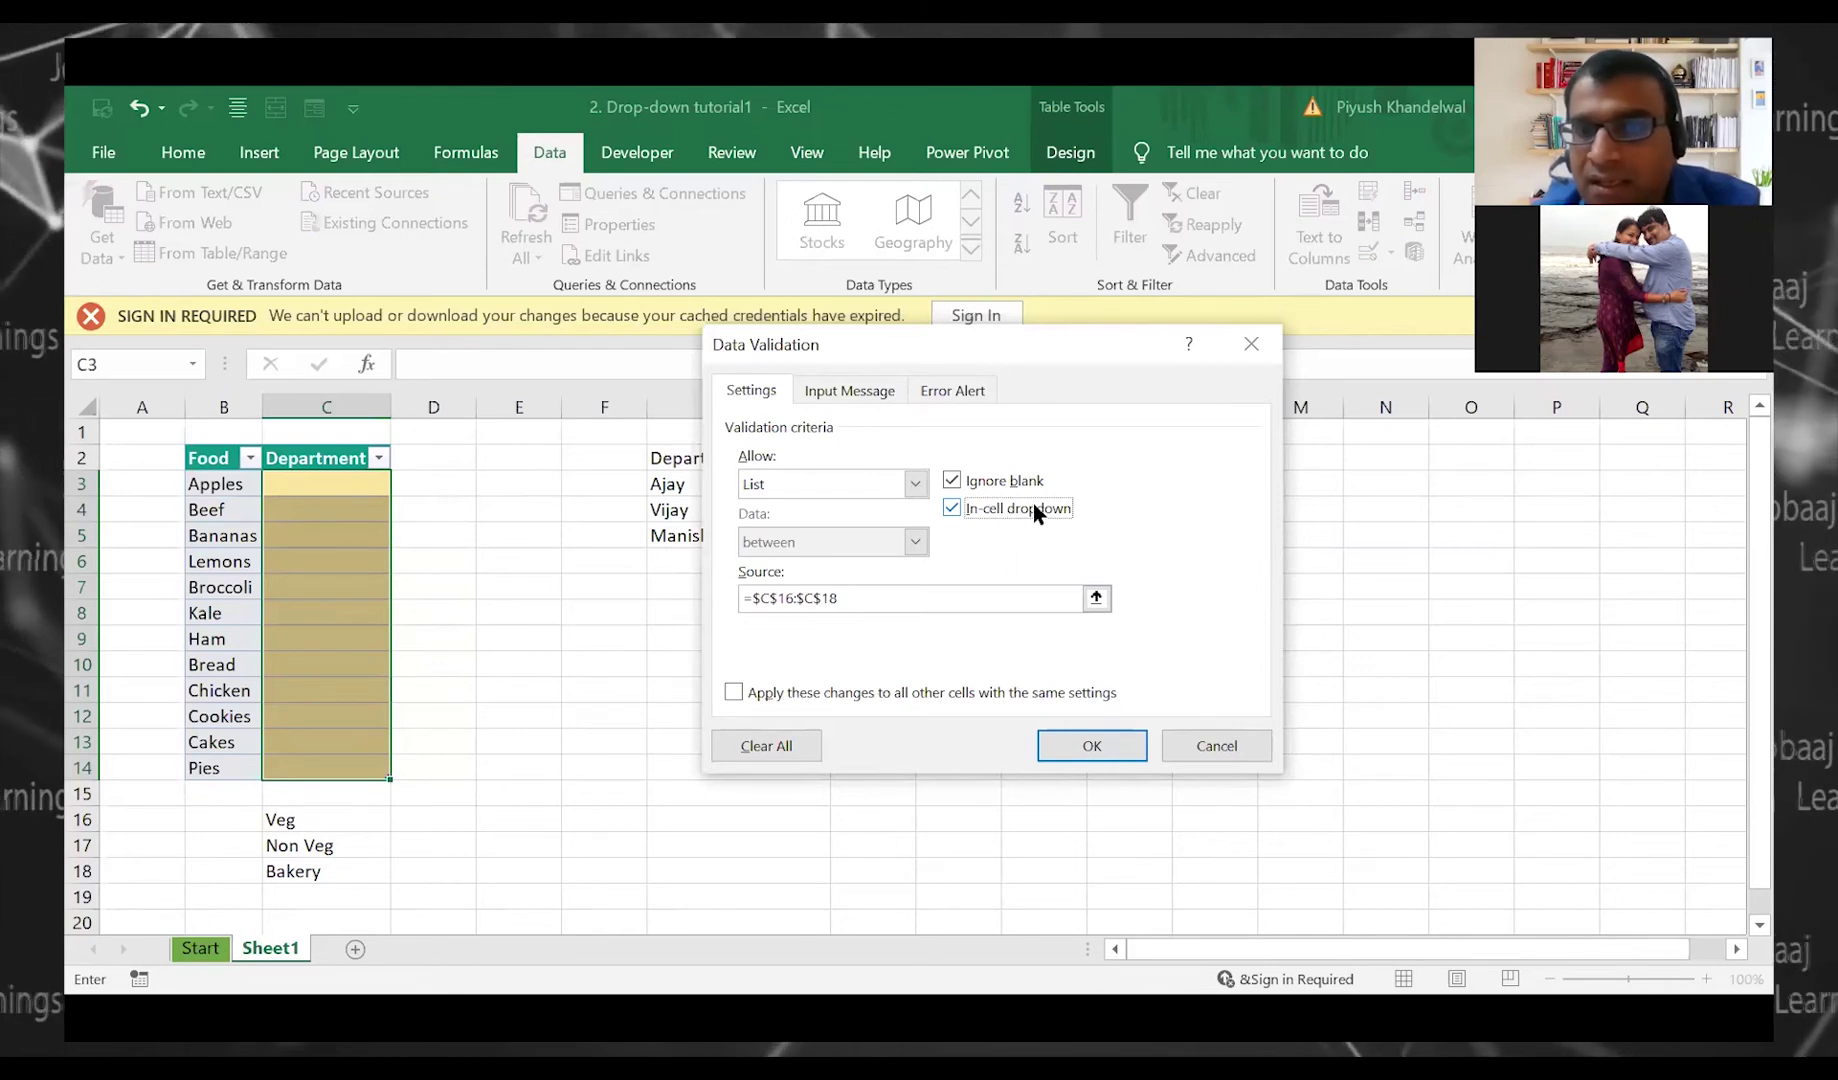
click(1092, 746)
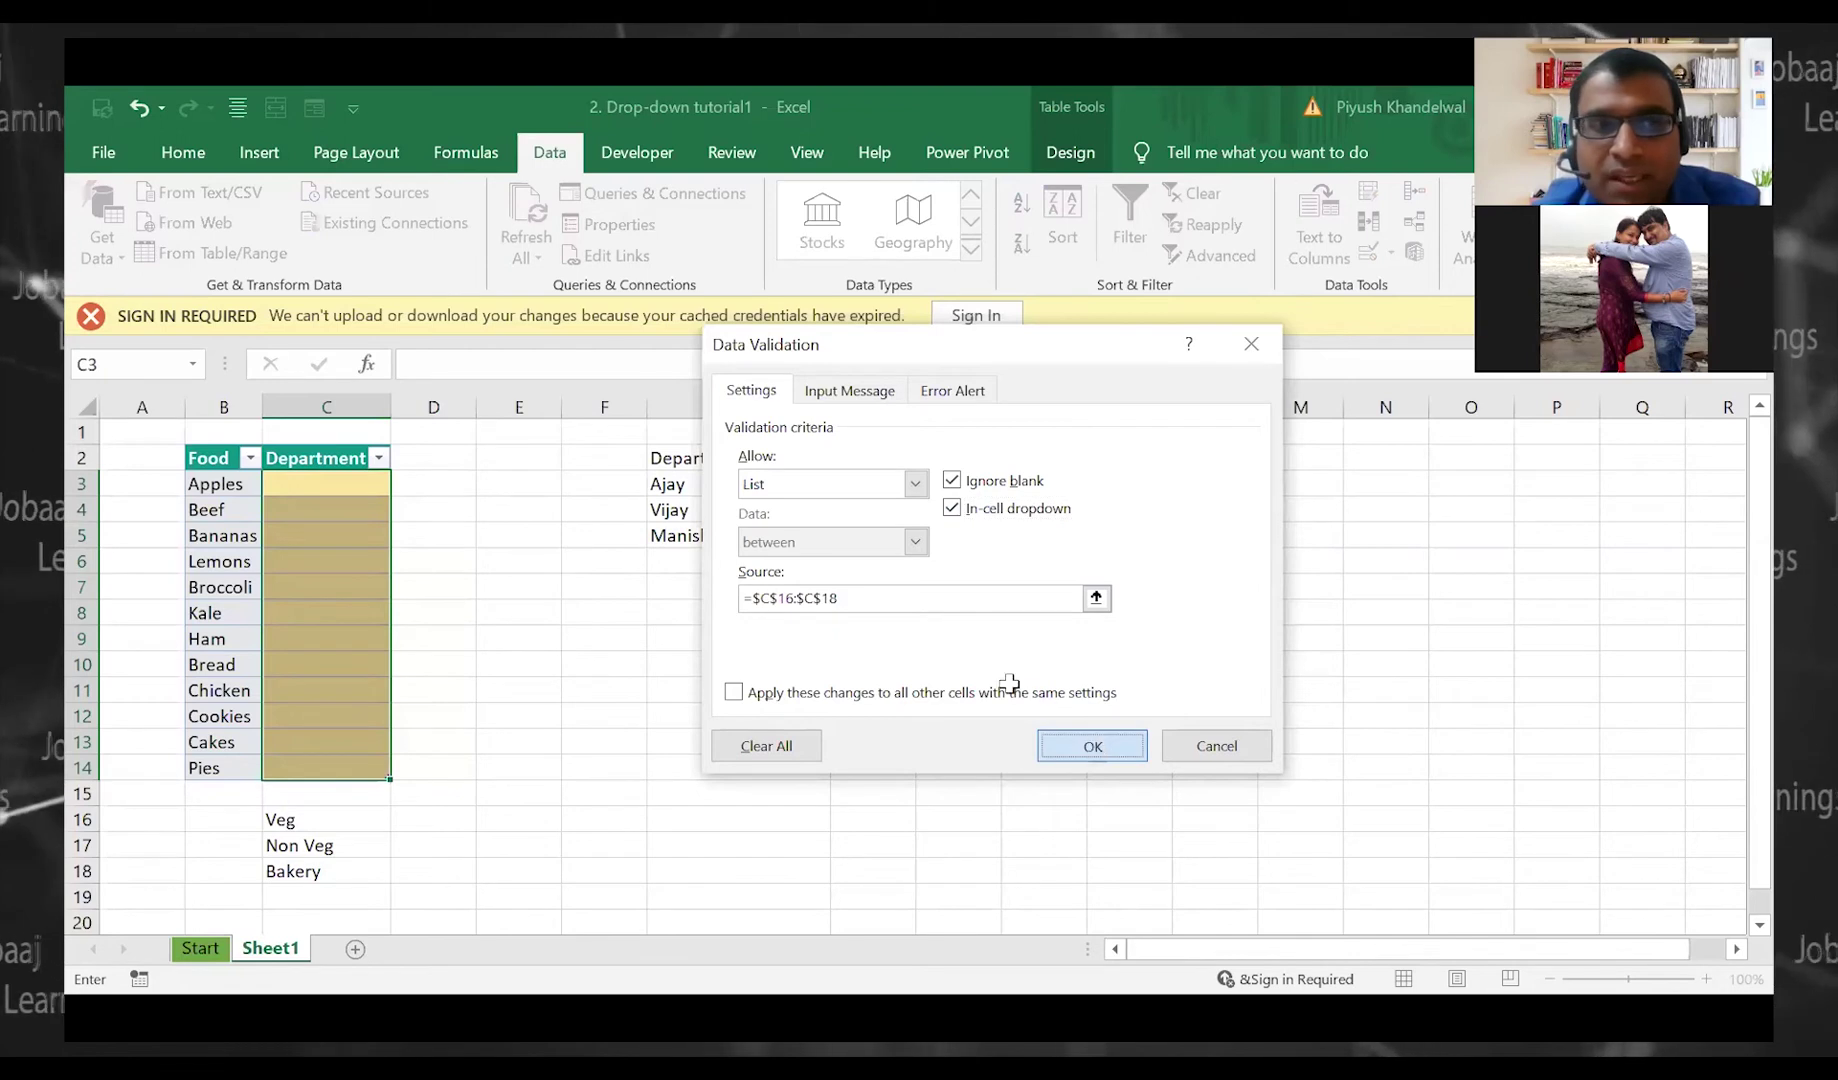
click(640, 618)
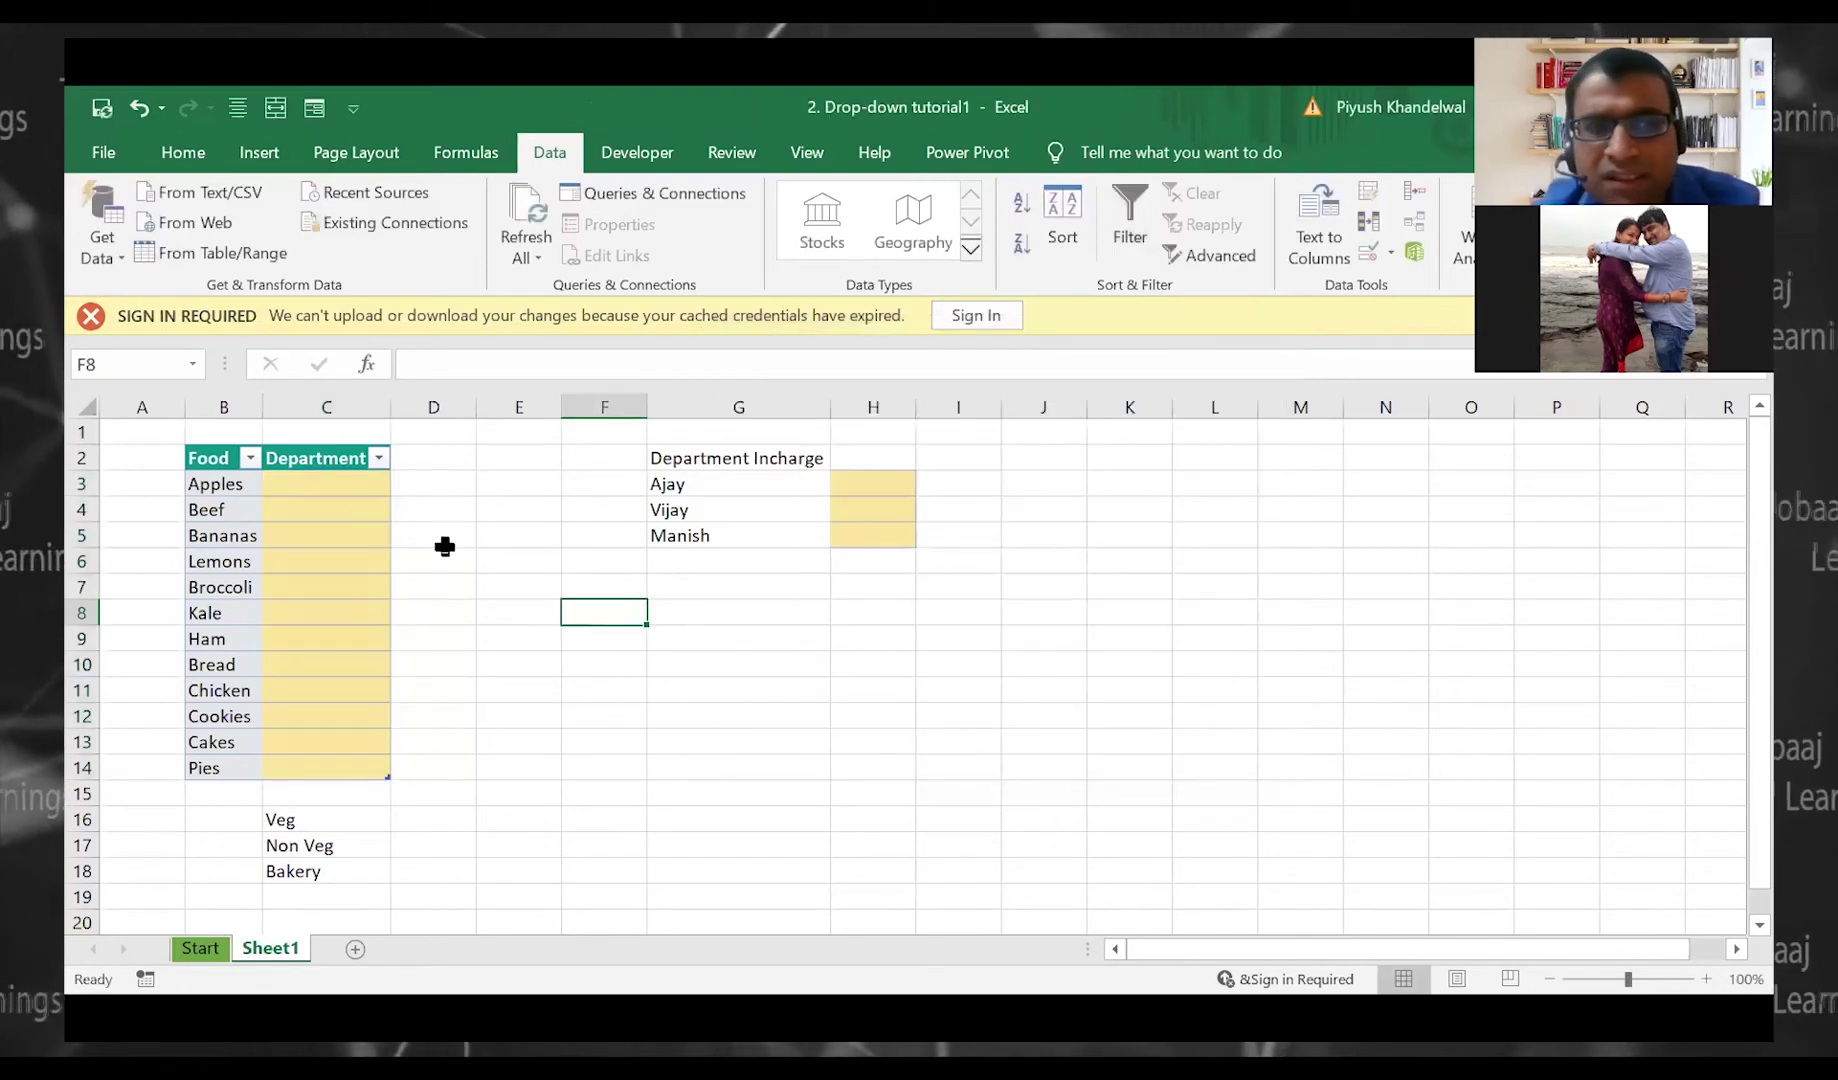
Choose Veg for Apples, then check that an invalid entry 'dhkfj' is rejected
click(358, 486)
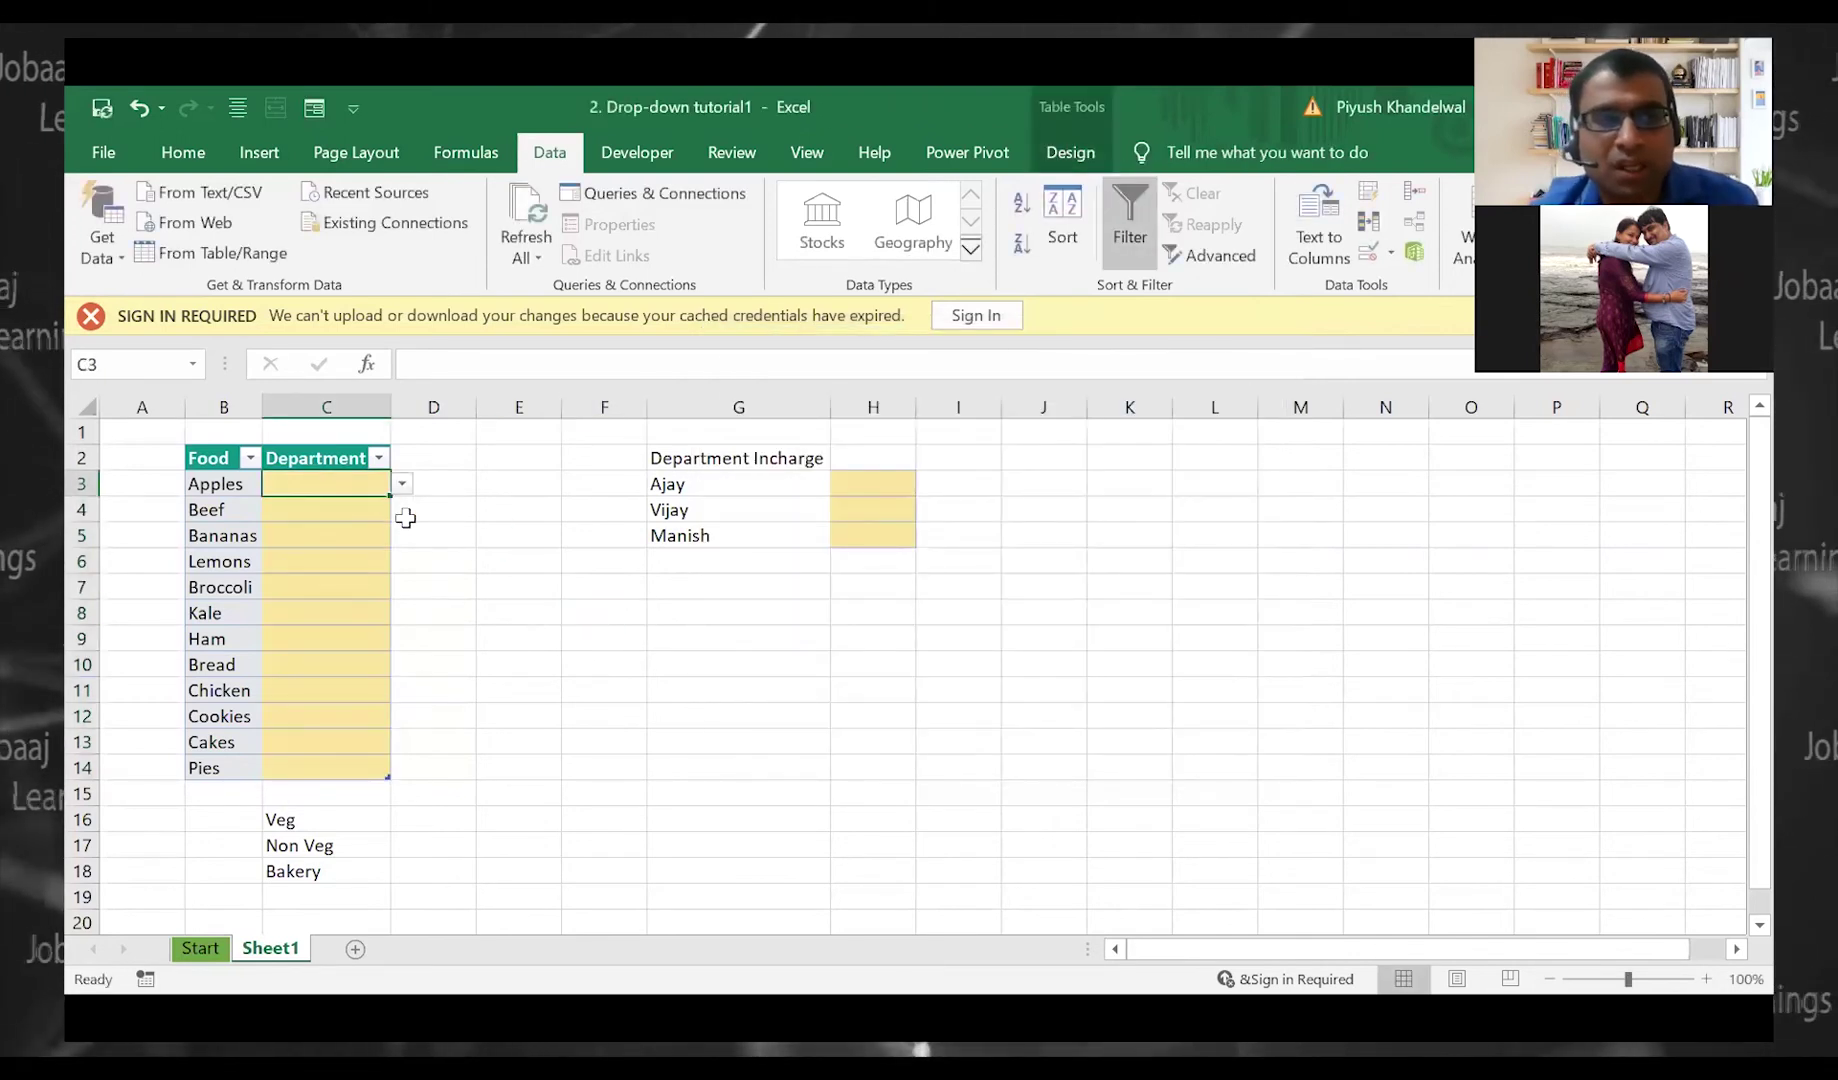
key(alt+Down)
key(Up)
key(Down)
key(Down)
key(Up)
key(Up)
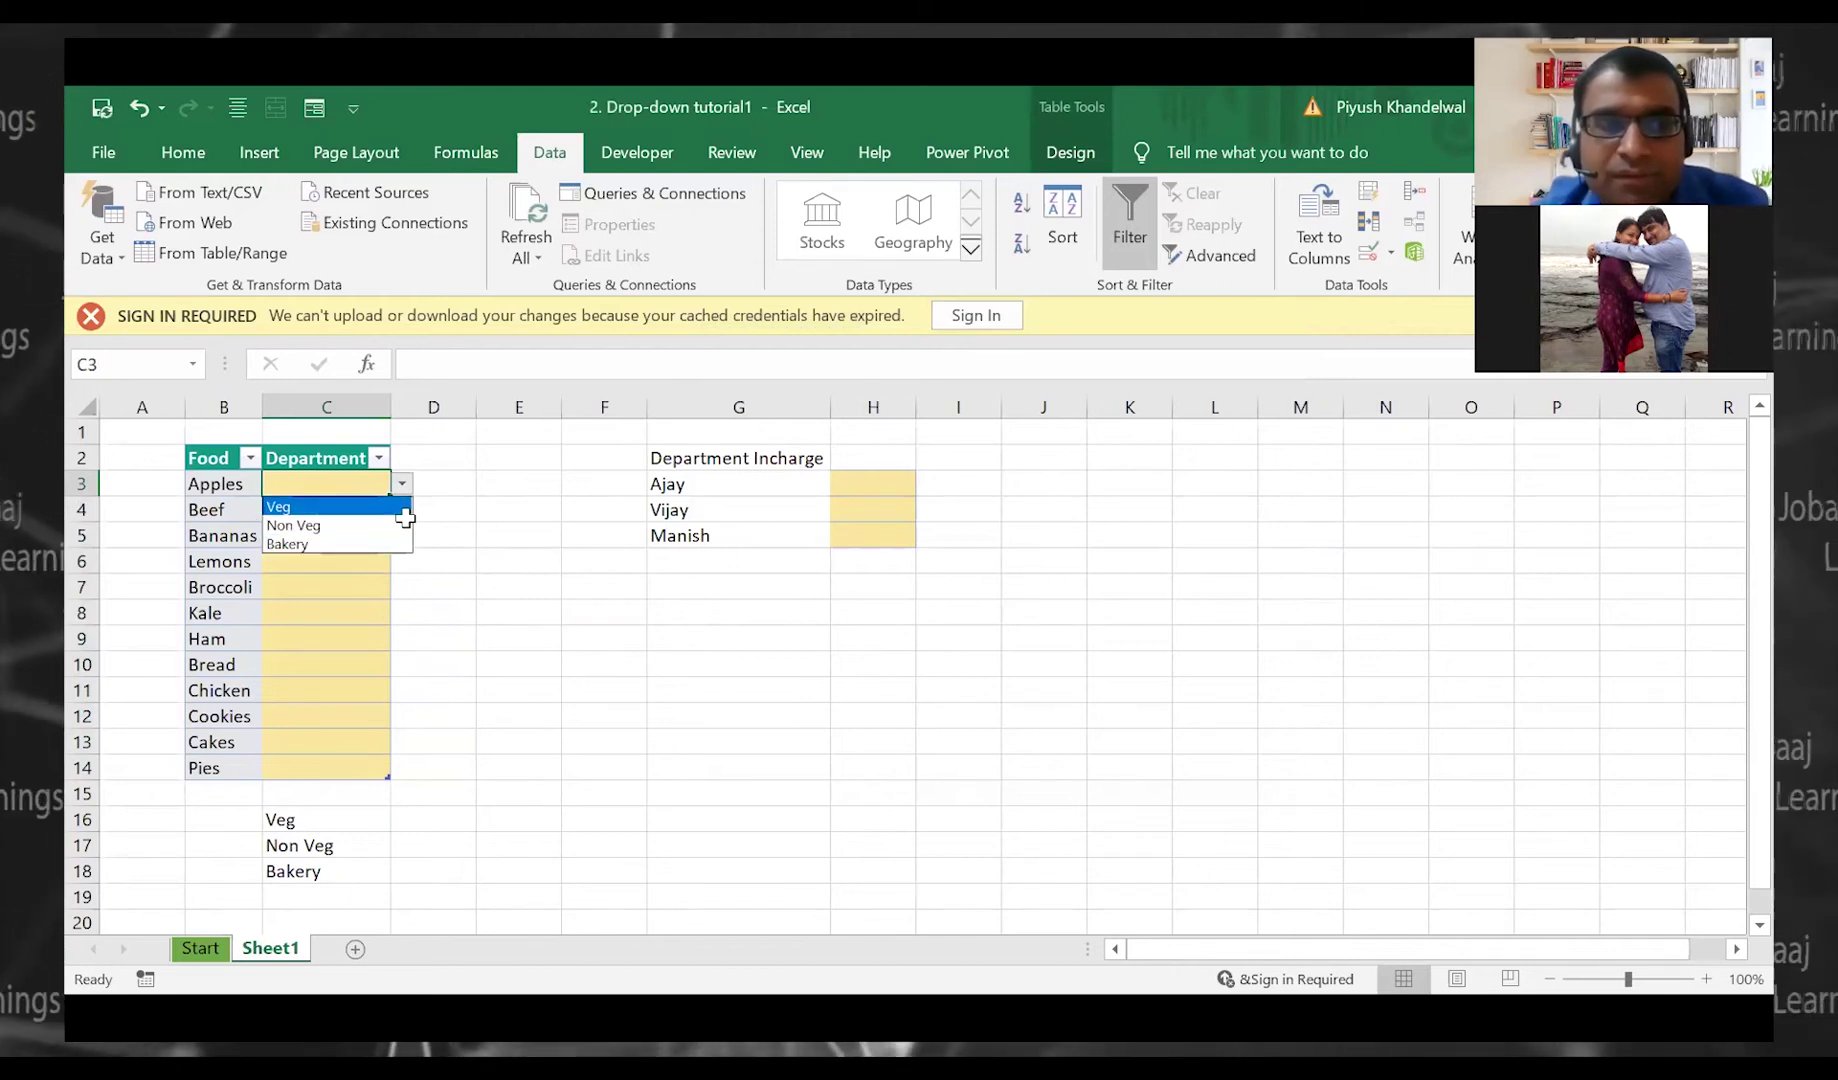
key(Return)
key(Return)
text(dhkfj)
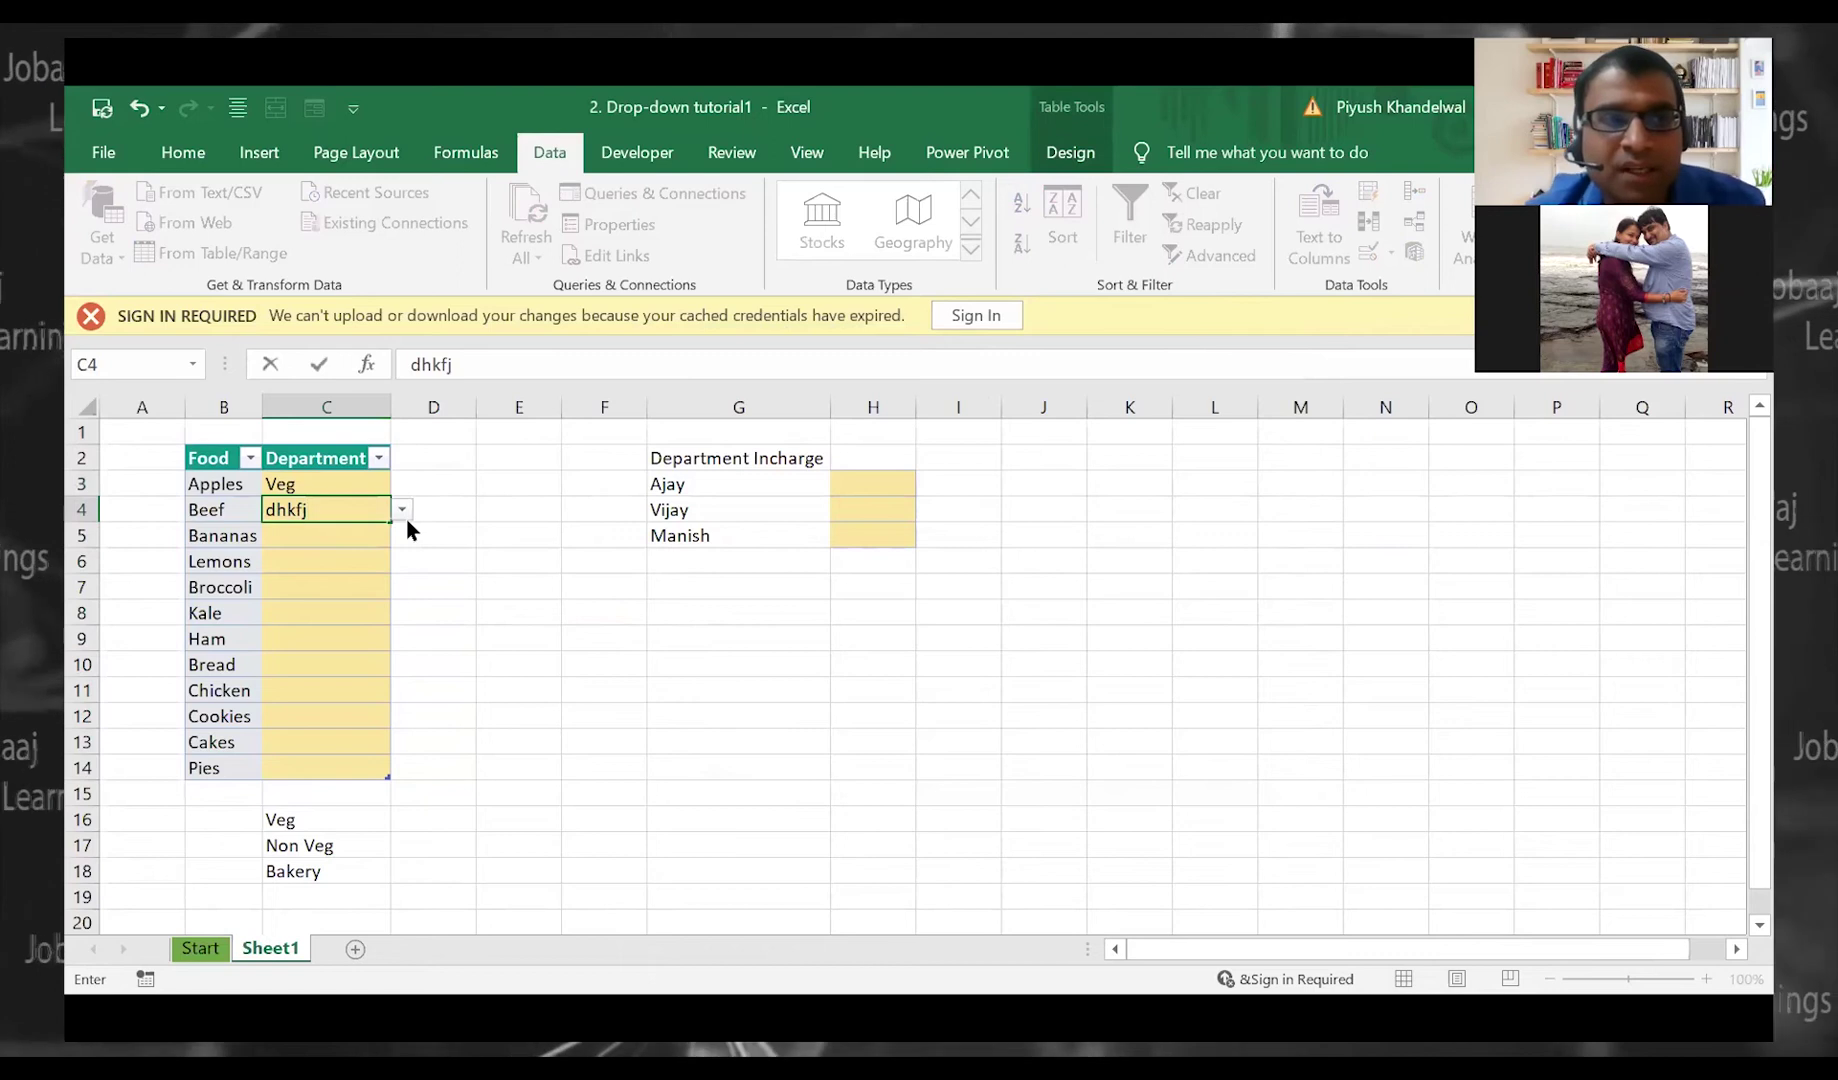
key(Return)
key(Return)
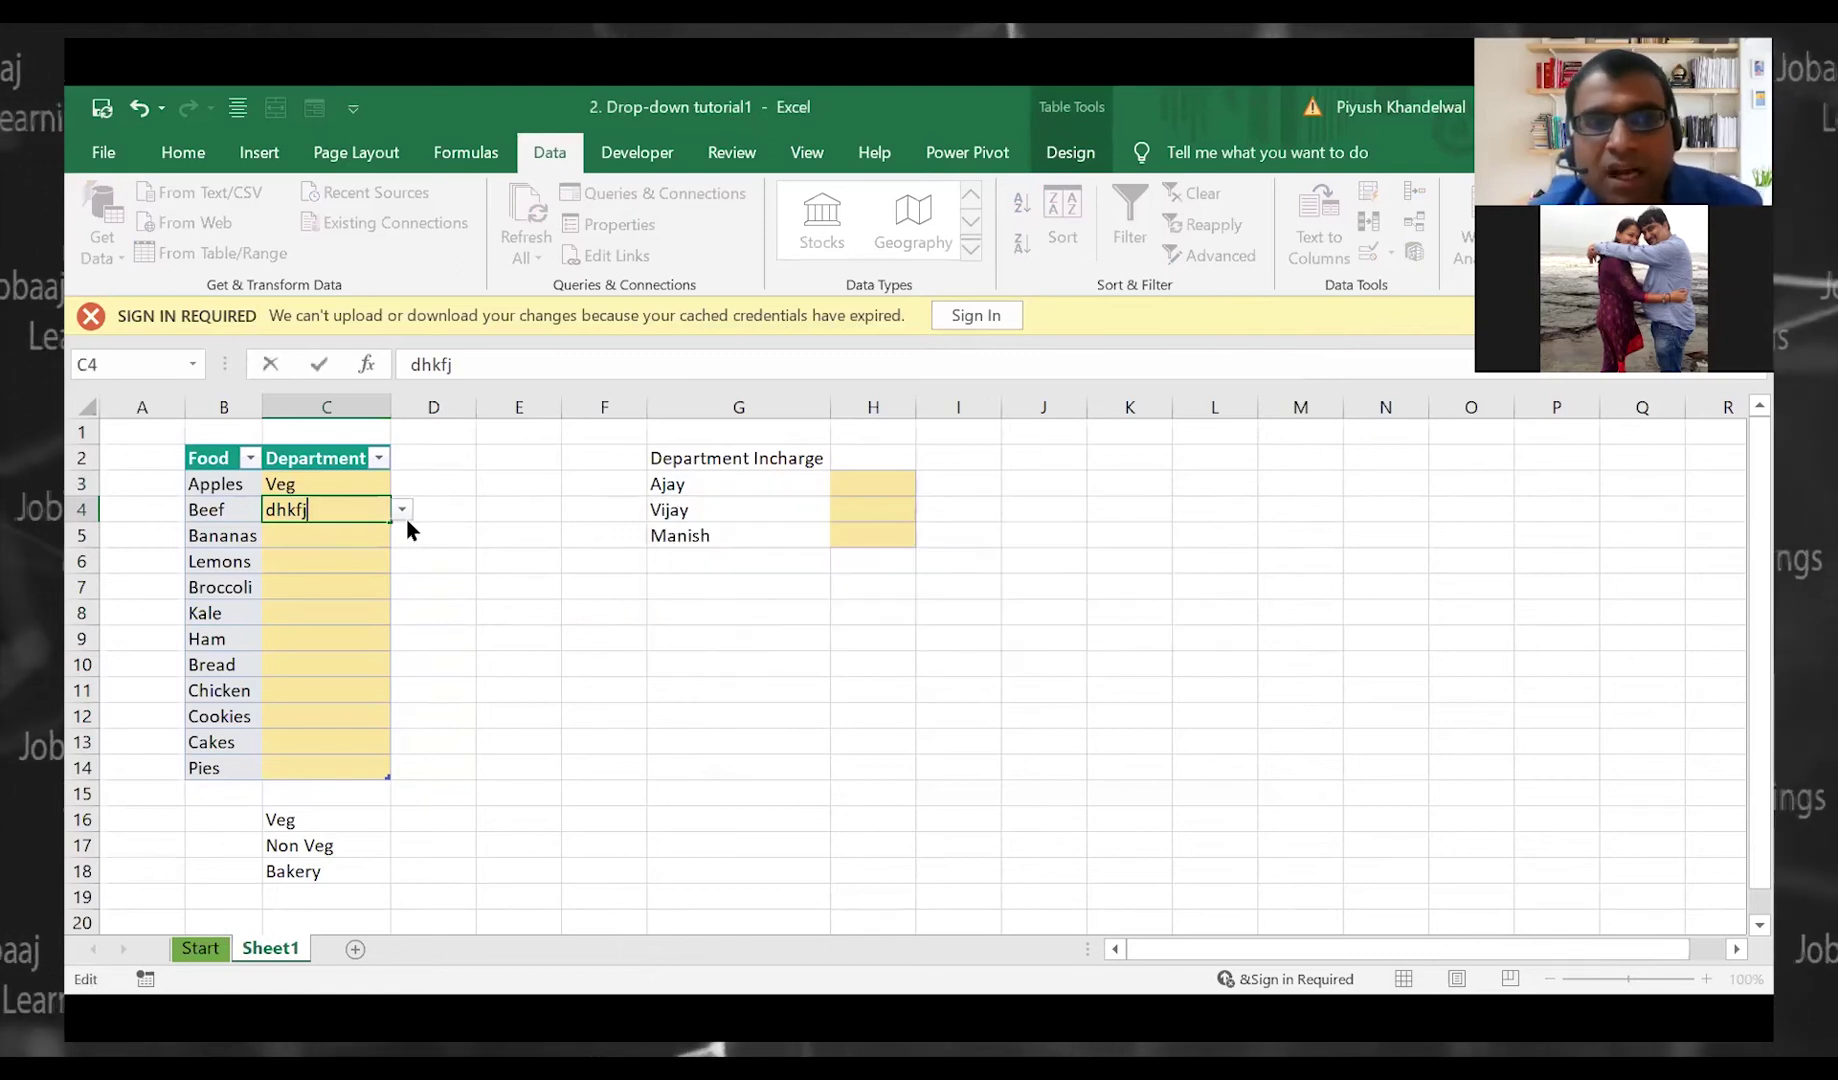
key(Escape)
Set Beef to Non Veg and Bananas to Veg from the drop-downs
click(406, 518)
key(Down)
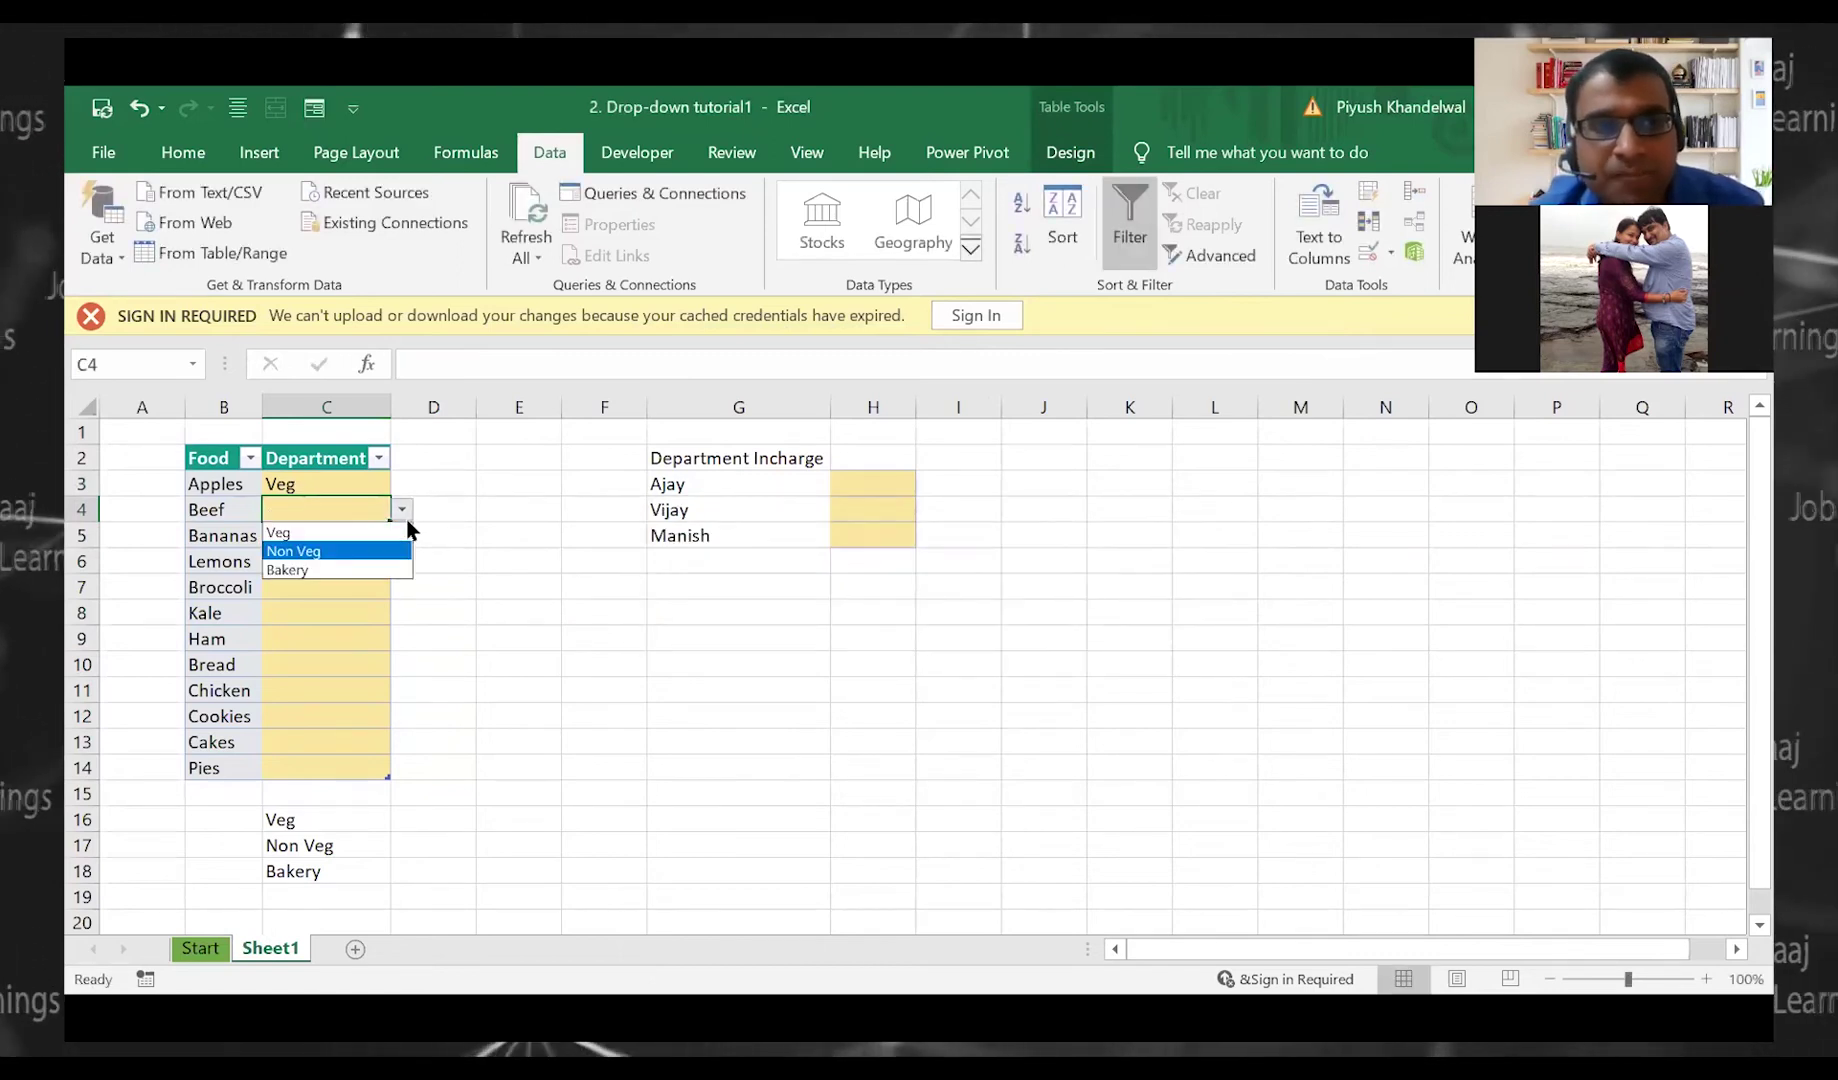
key(Return)
key(Return)
key(alt+Down)
key(Down)
key(Down)
key(Down)
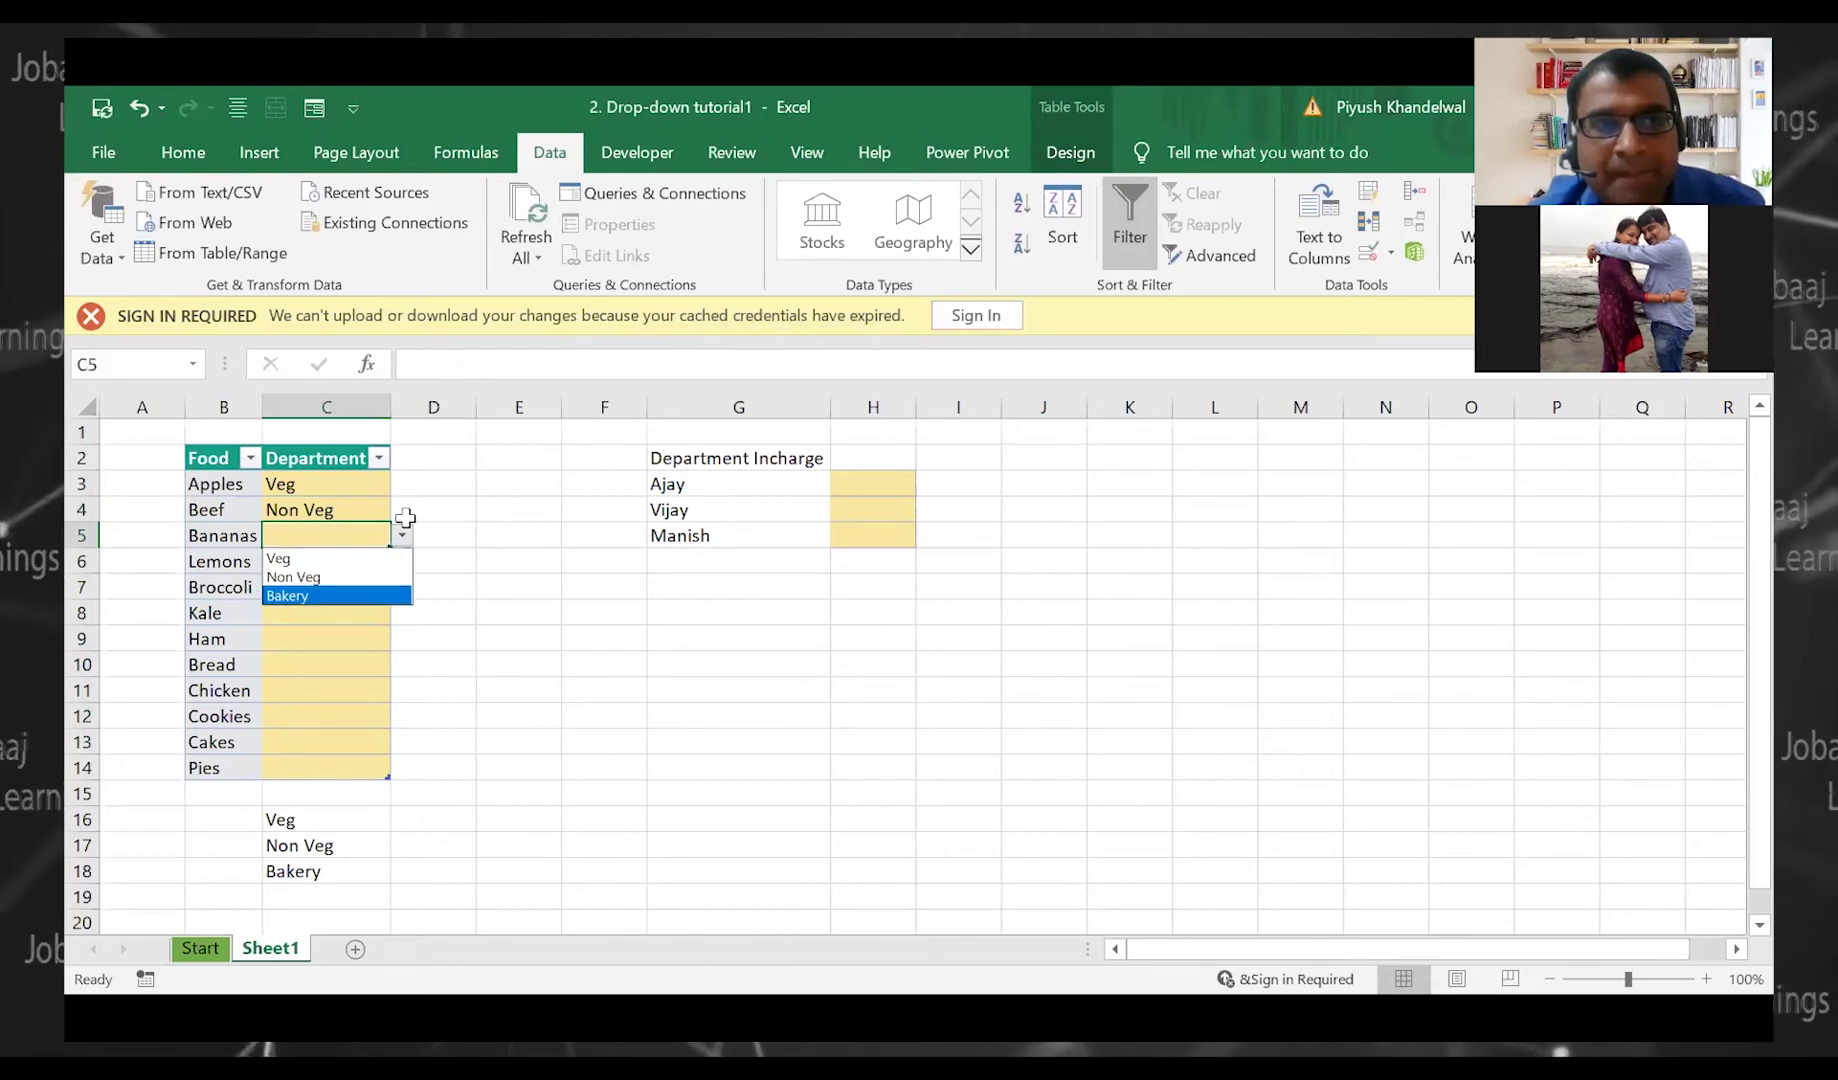
key(Return)
key(Return)
key(alt+Down)
key(Down)
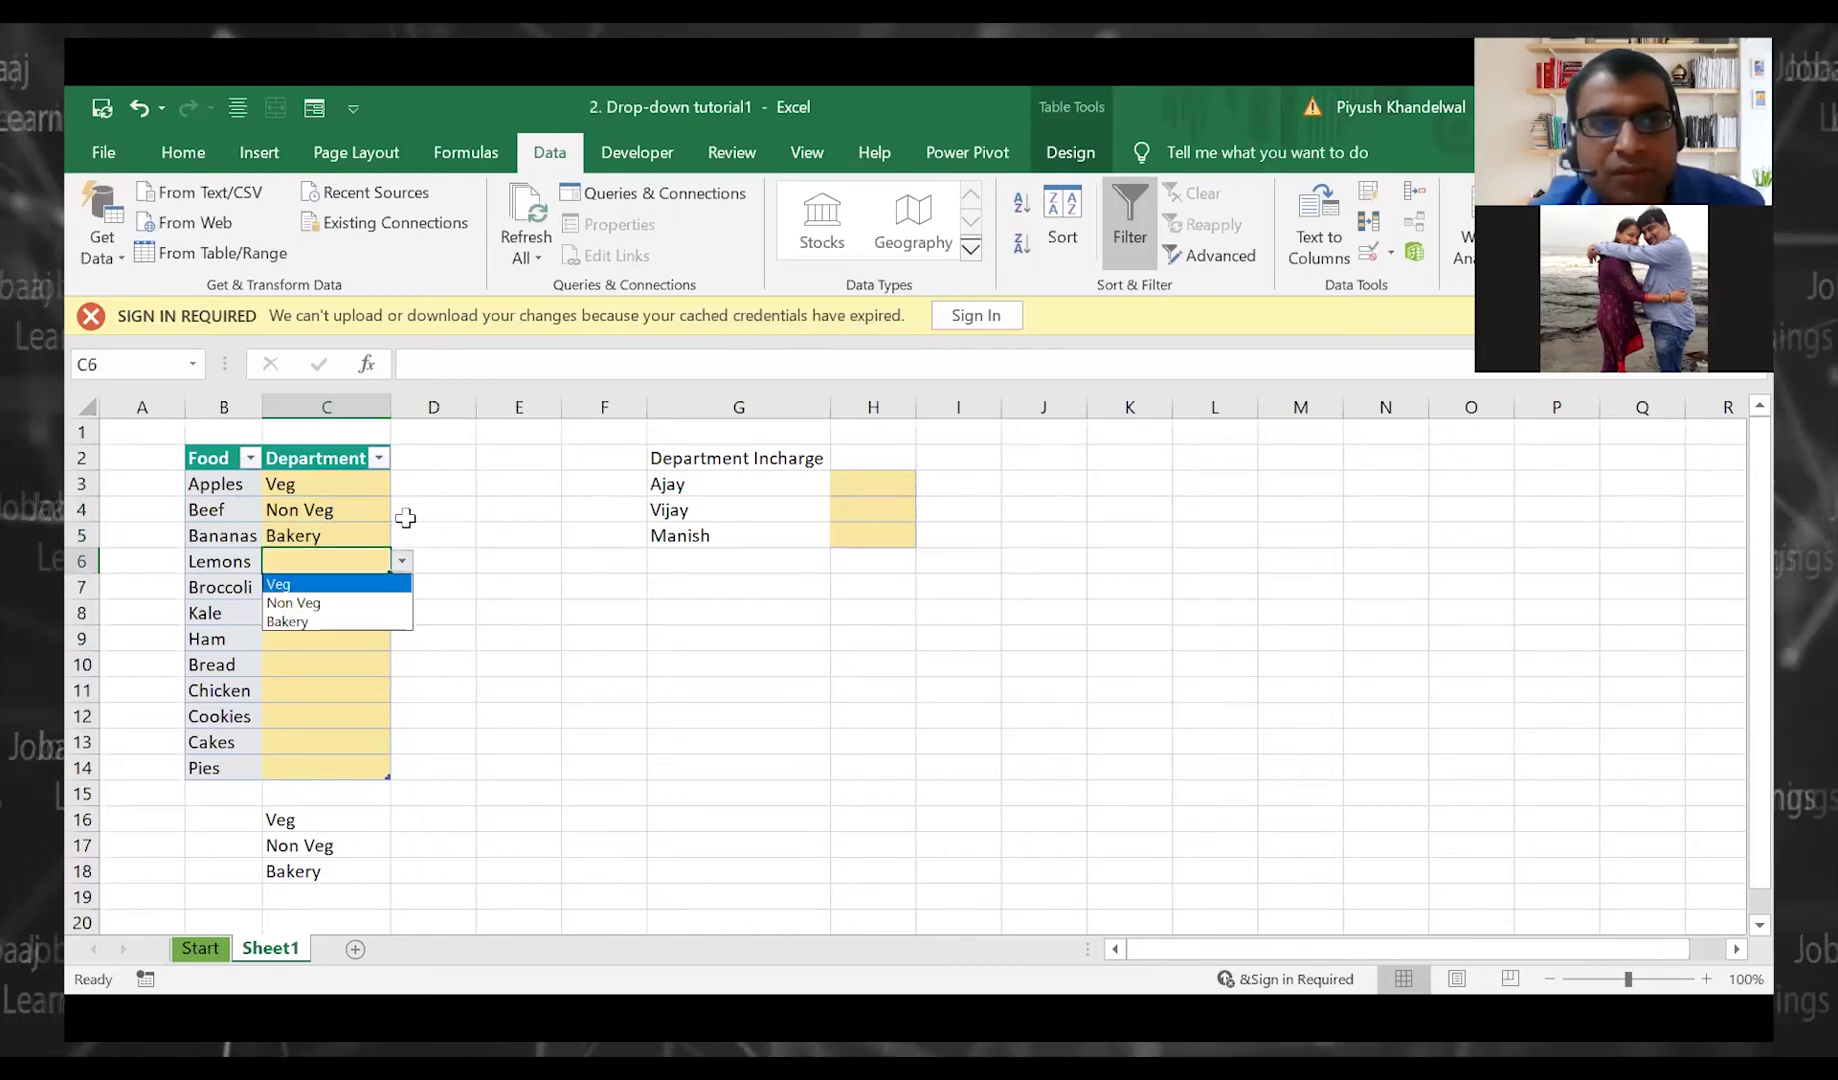
key(Escape)
key(Up)
key(Up)
key(Up)
key(Down)
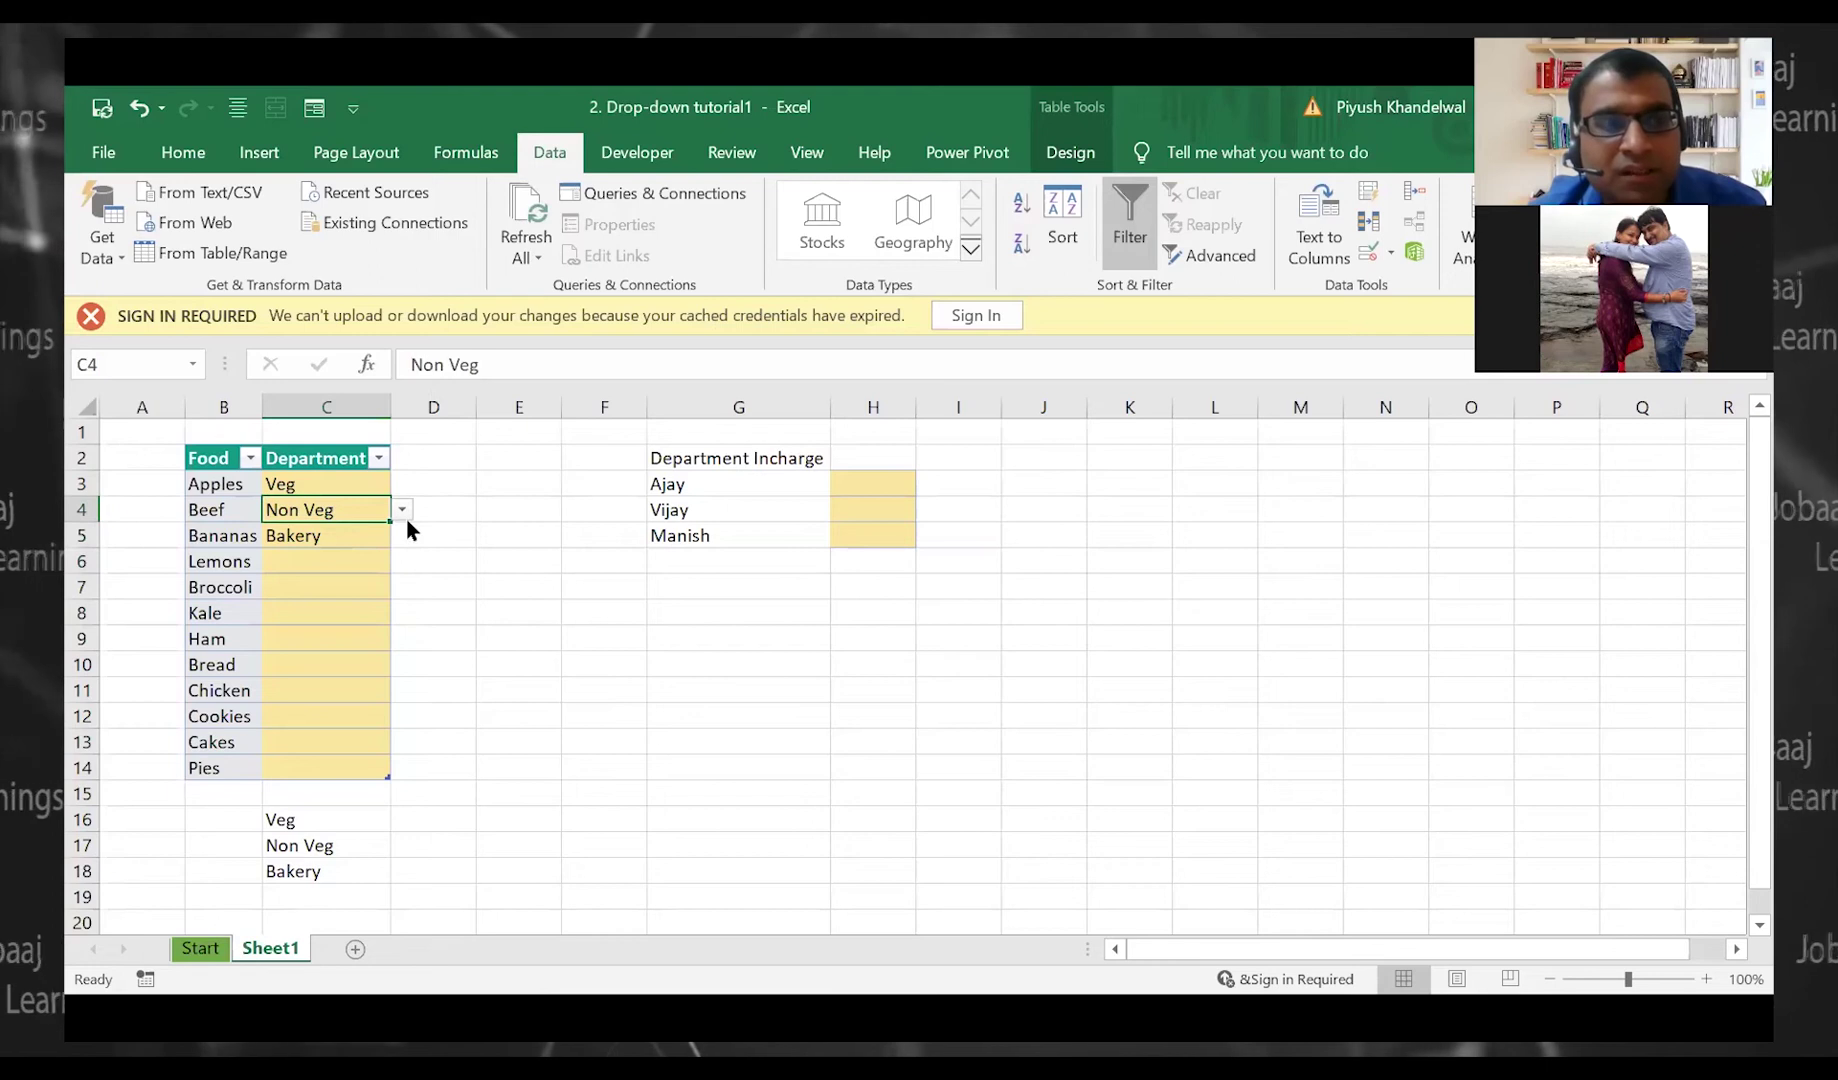
key(Down)
key(alt+Down)
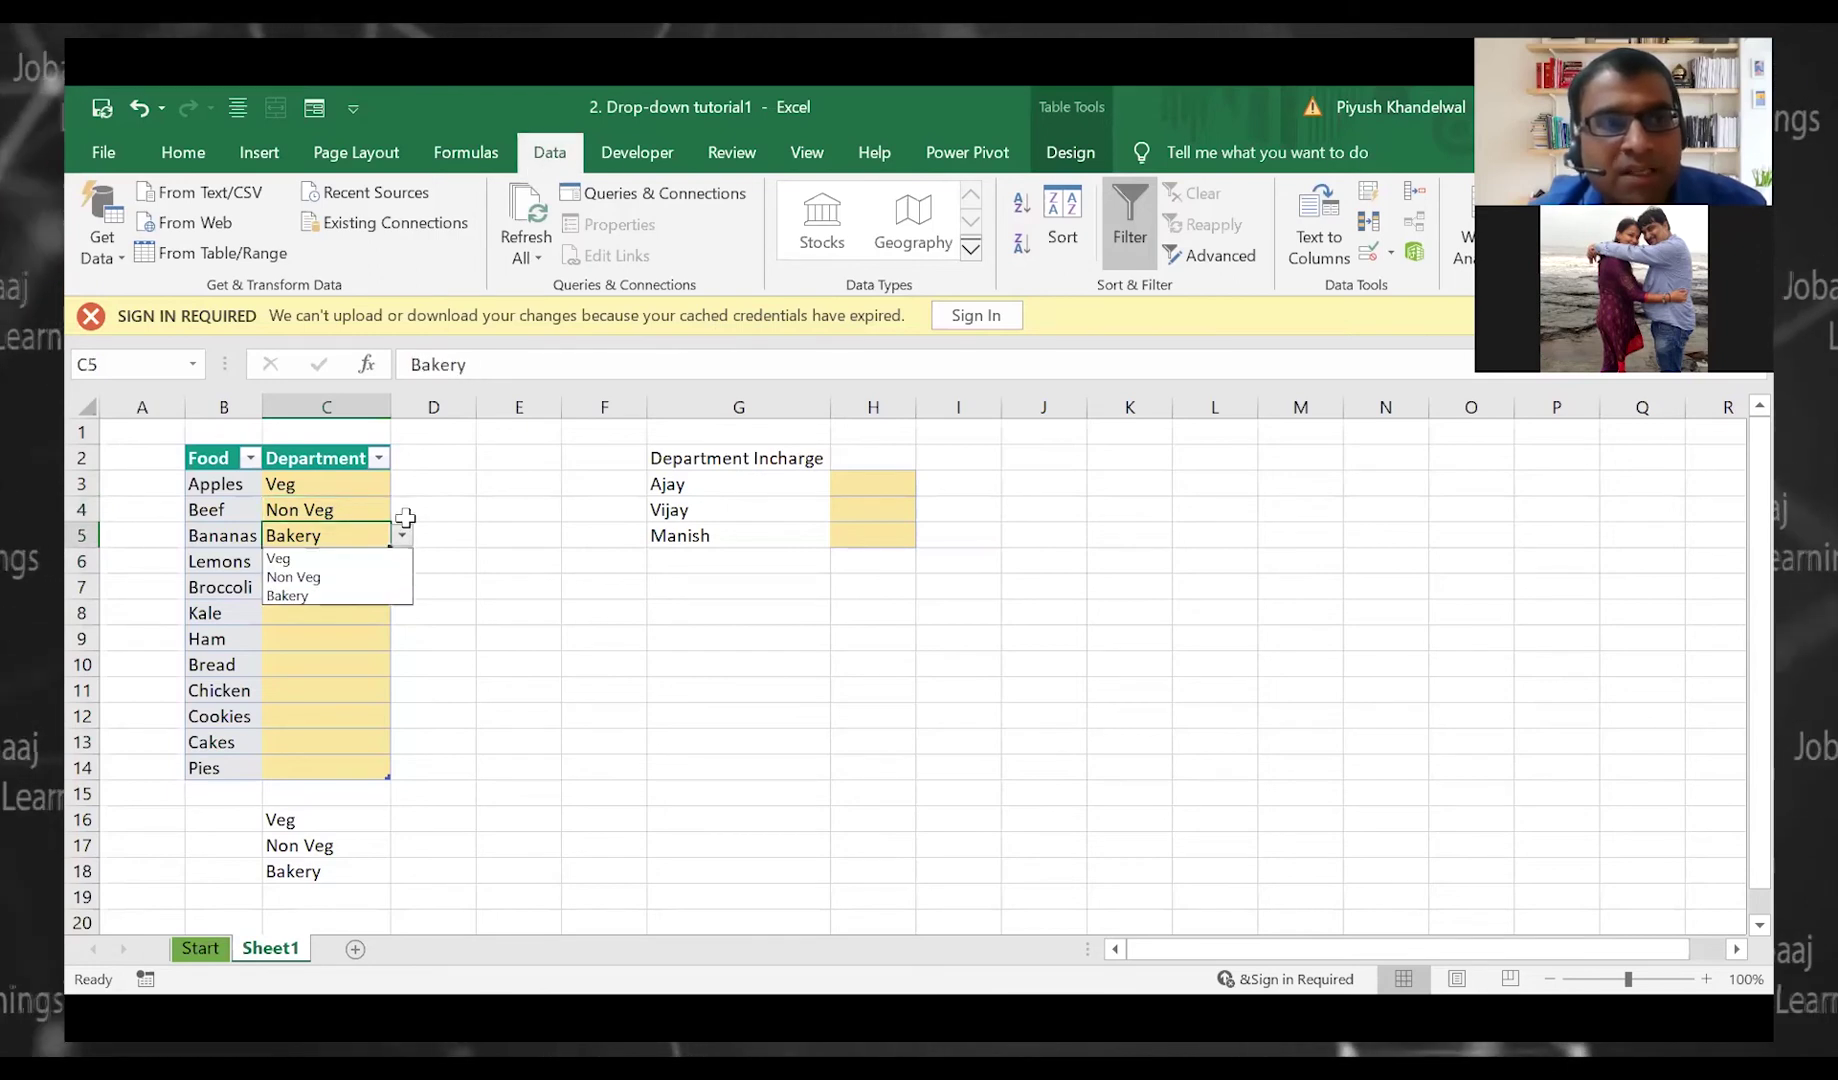
key(Down)
key(Return)
Set Lemons and Broccoli to Veg, Ham to Non Veg, and Bread to Bakery
key(Return)
key(alt+Down)
key(Down)
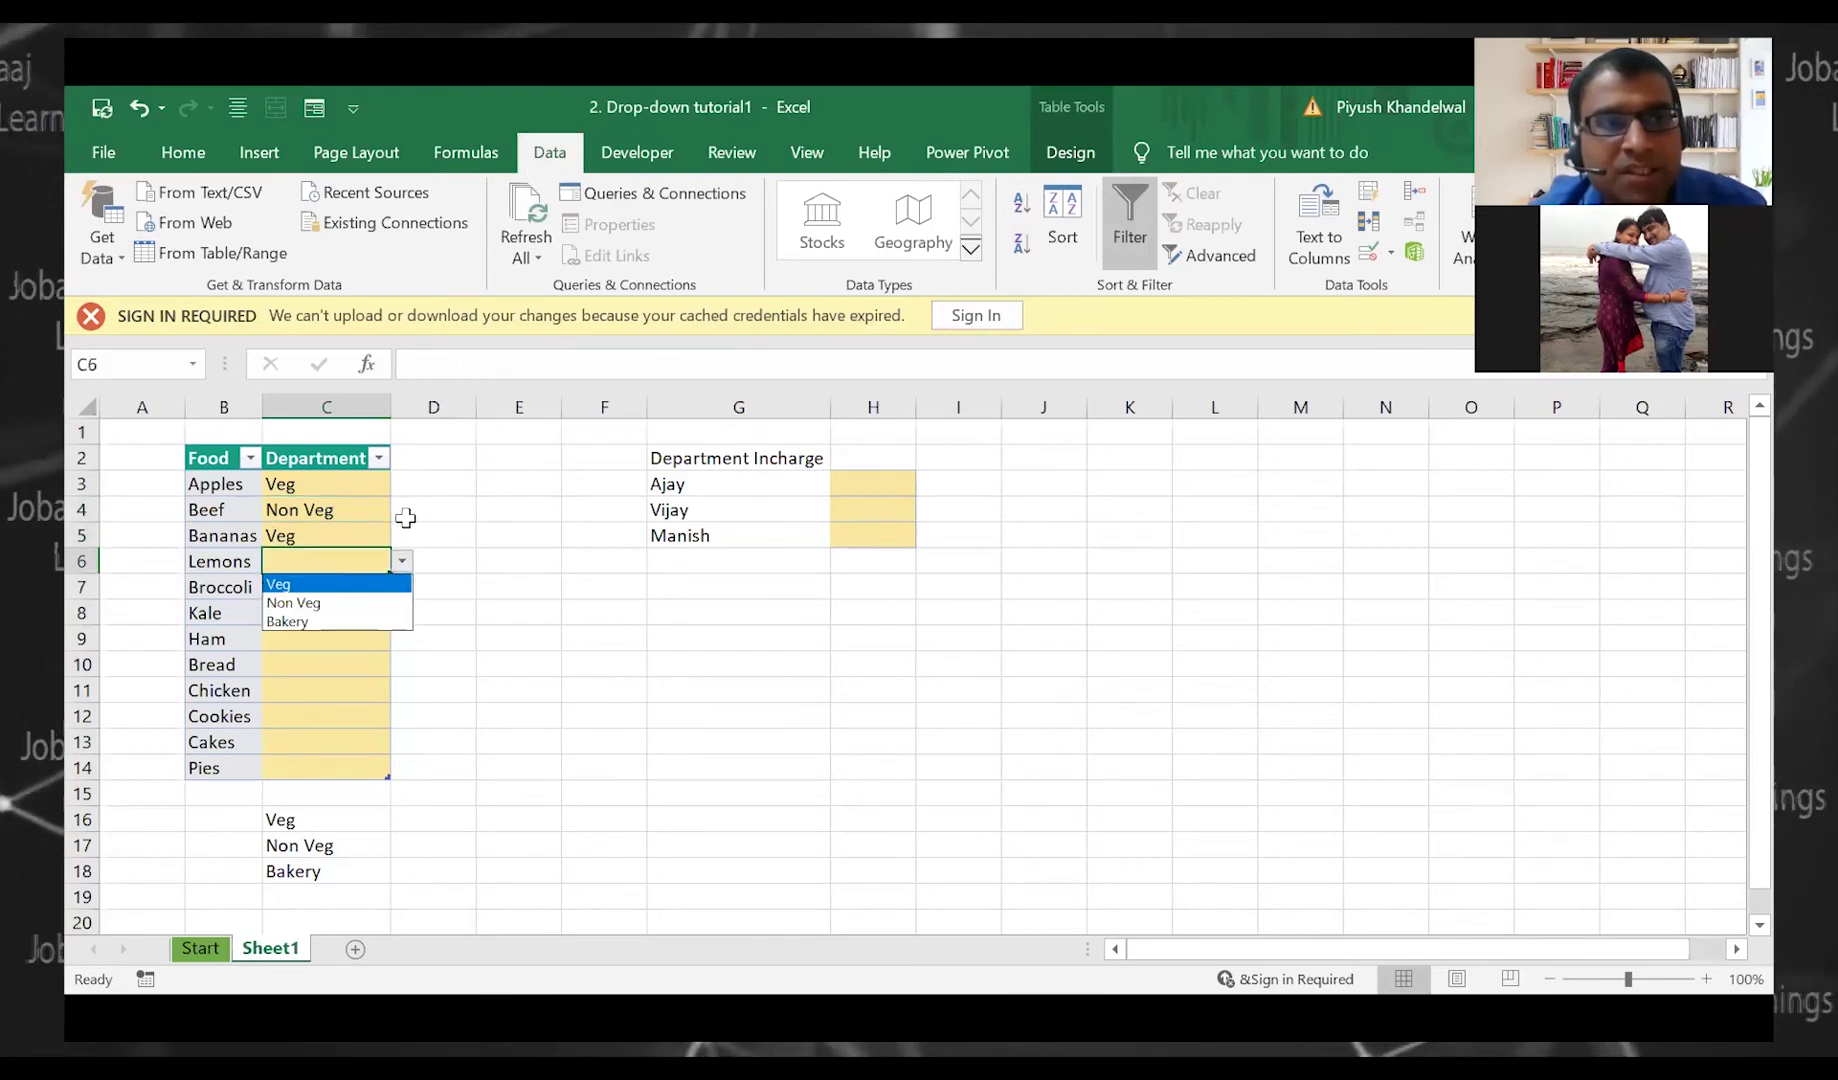
key(Return)
key(Return)
key(alt+Down)
key(Down)
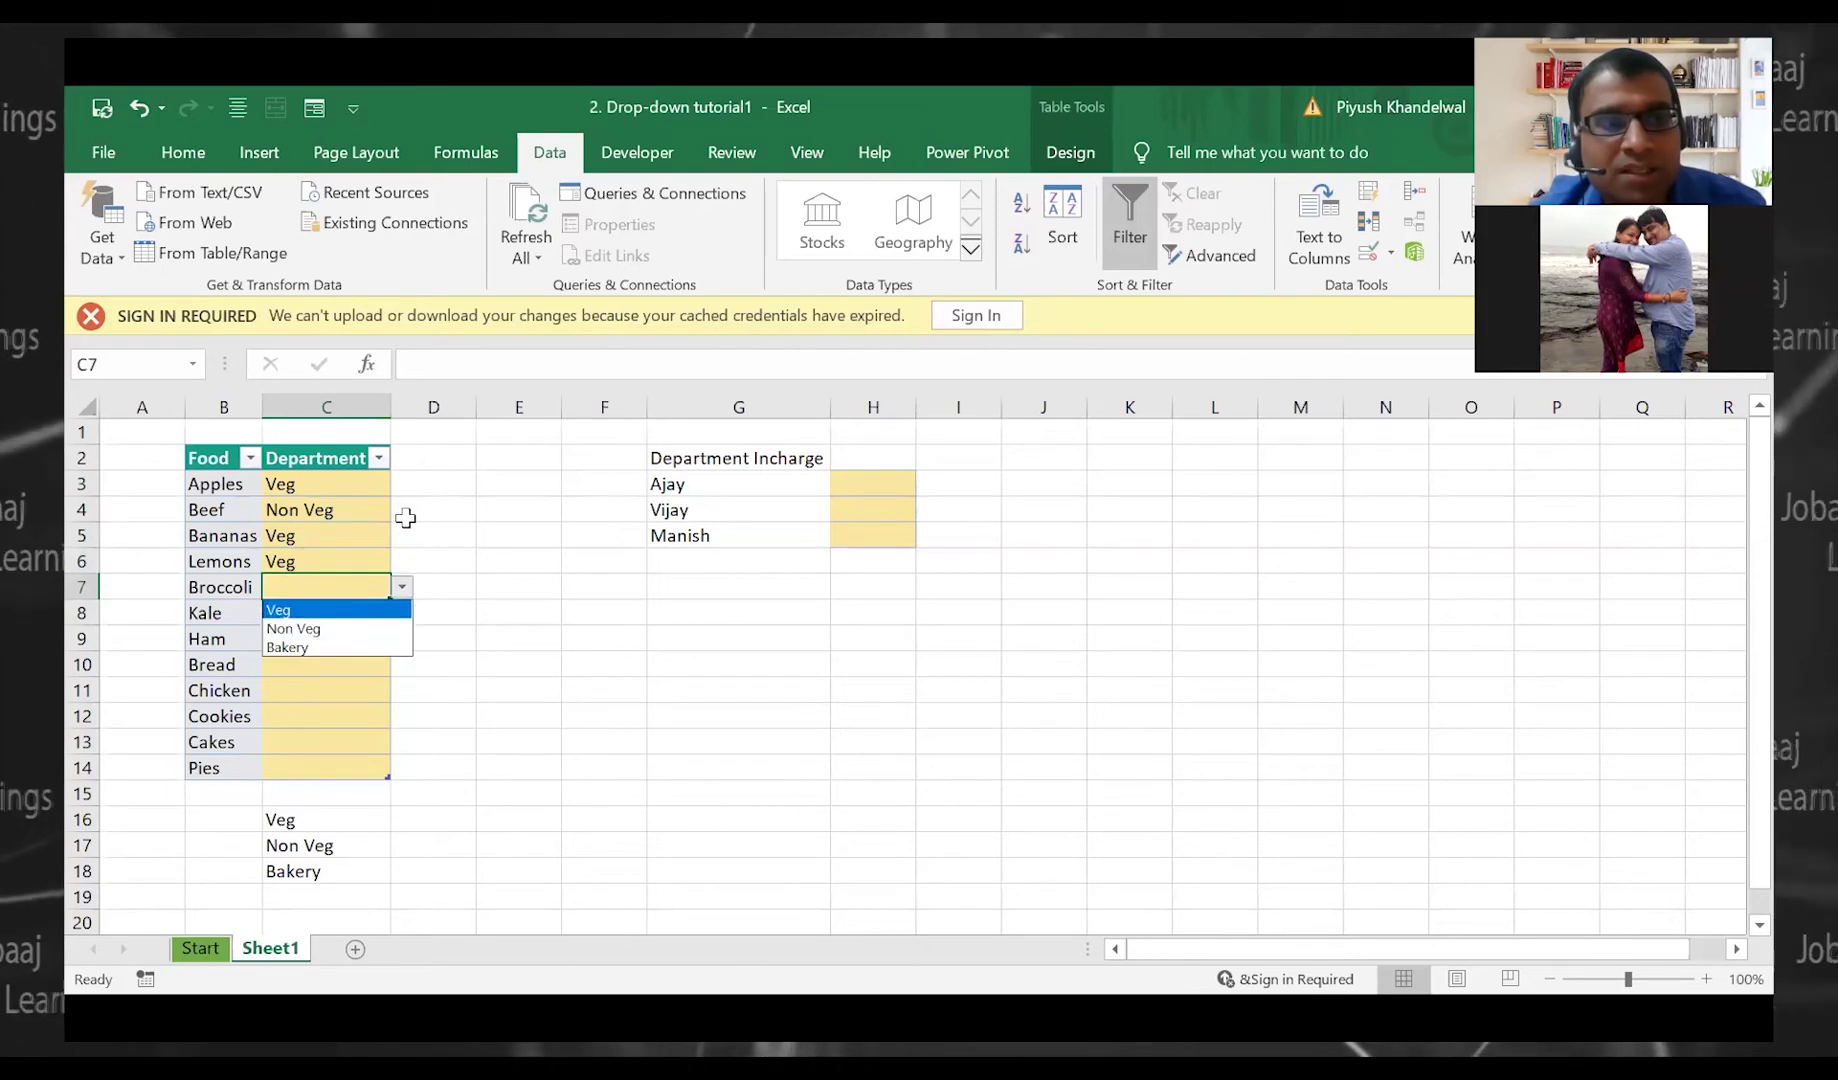
key(Return)
key(Return)
key(Return)
key(alt+Down)
key(Down)
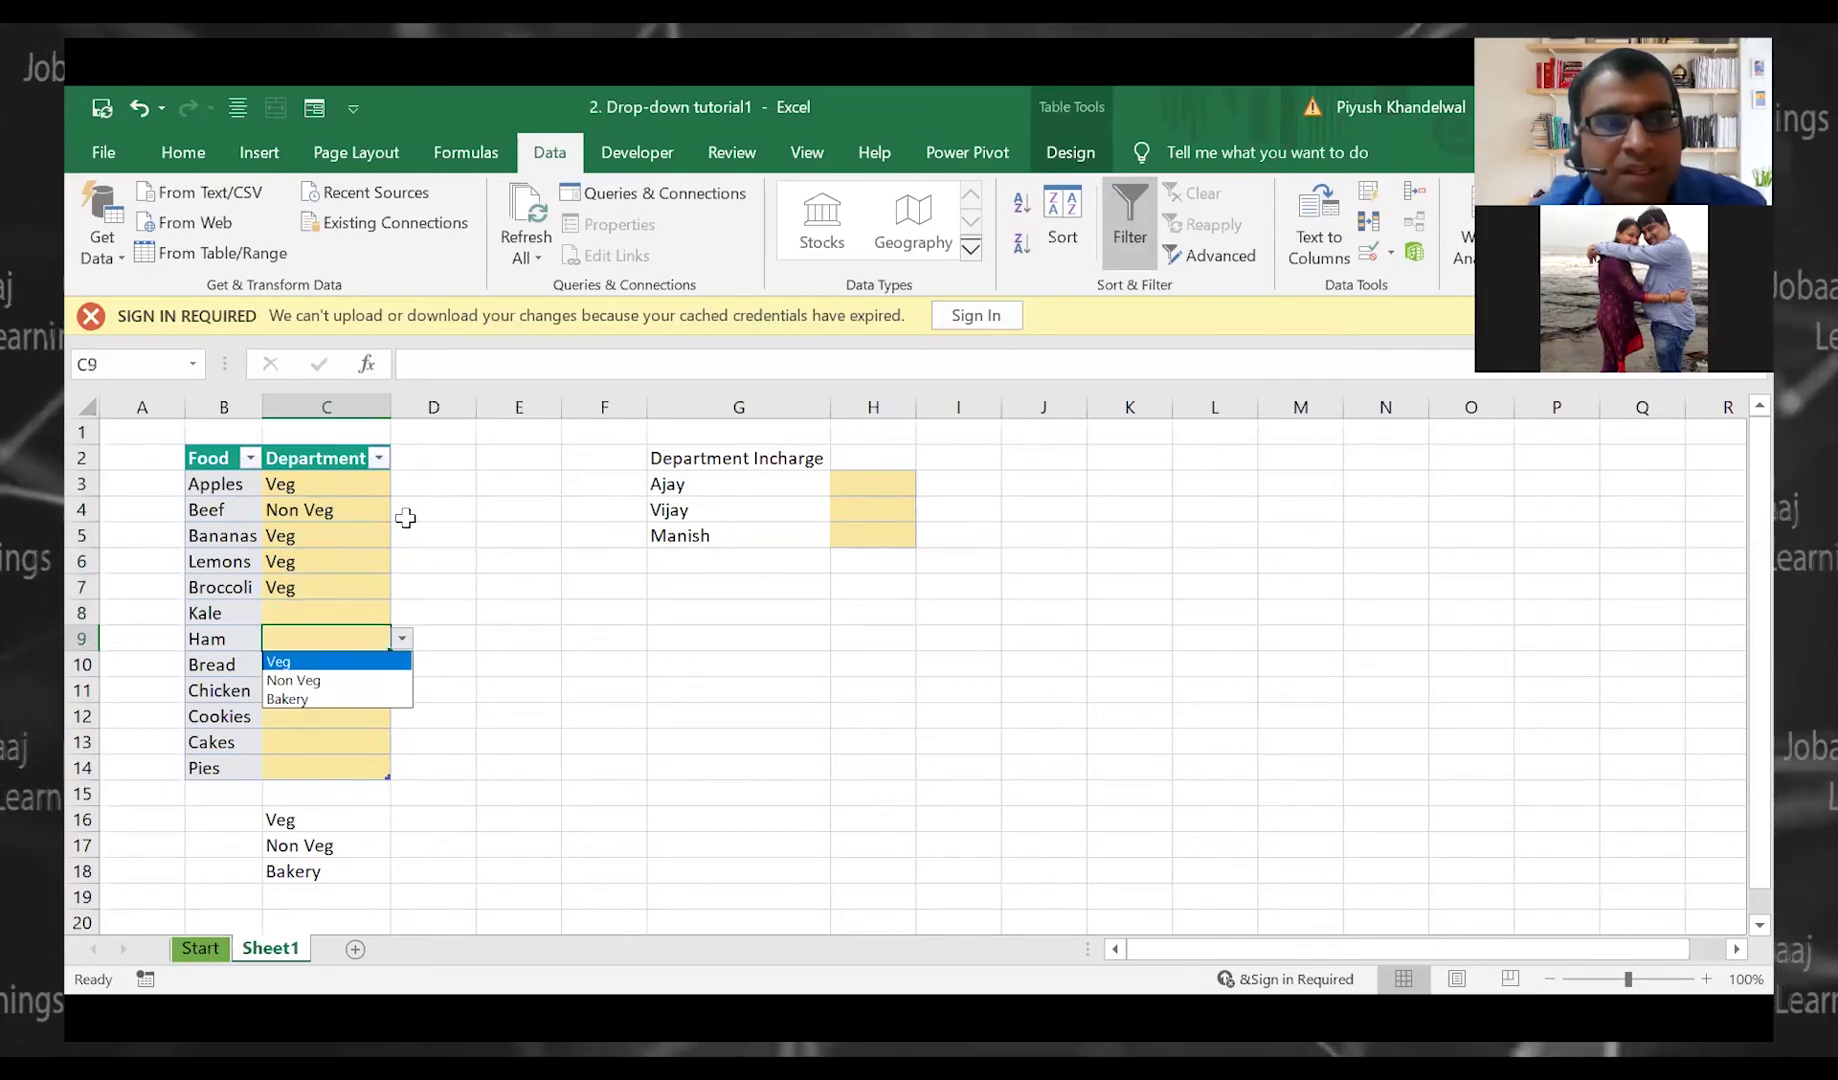
key(Down)
key(Return)
key(Return)
key(alt+Down)
key(Down)
key(Down)
key(Down)
key(Return)
key(Return)
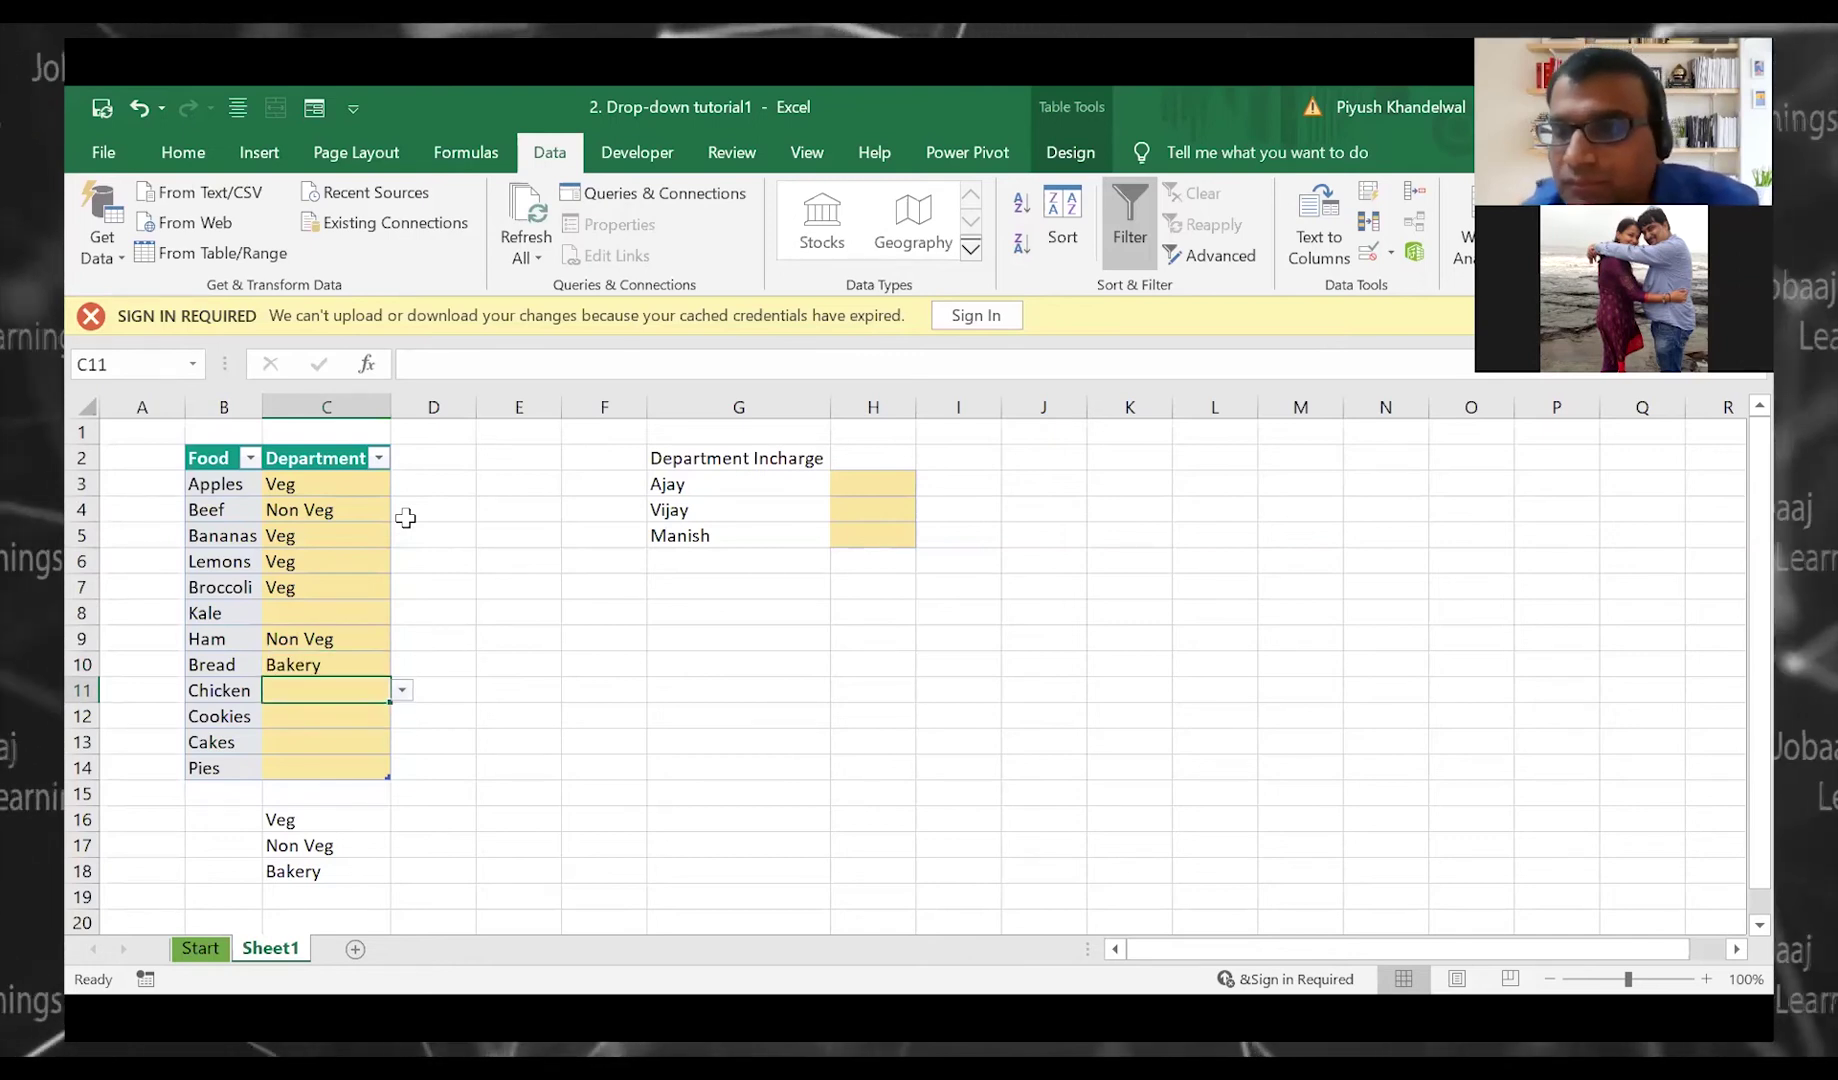
click(603, 588)
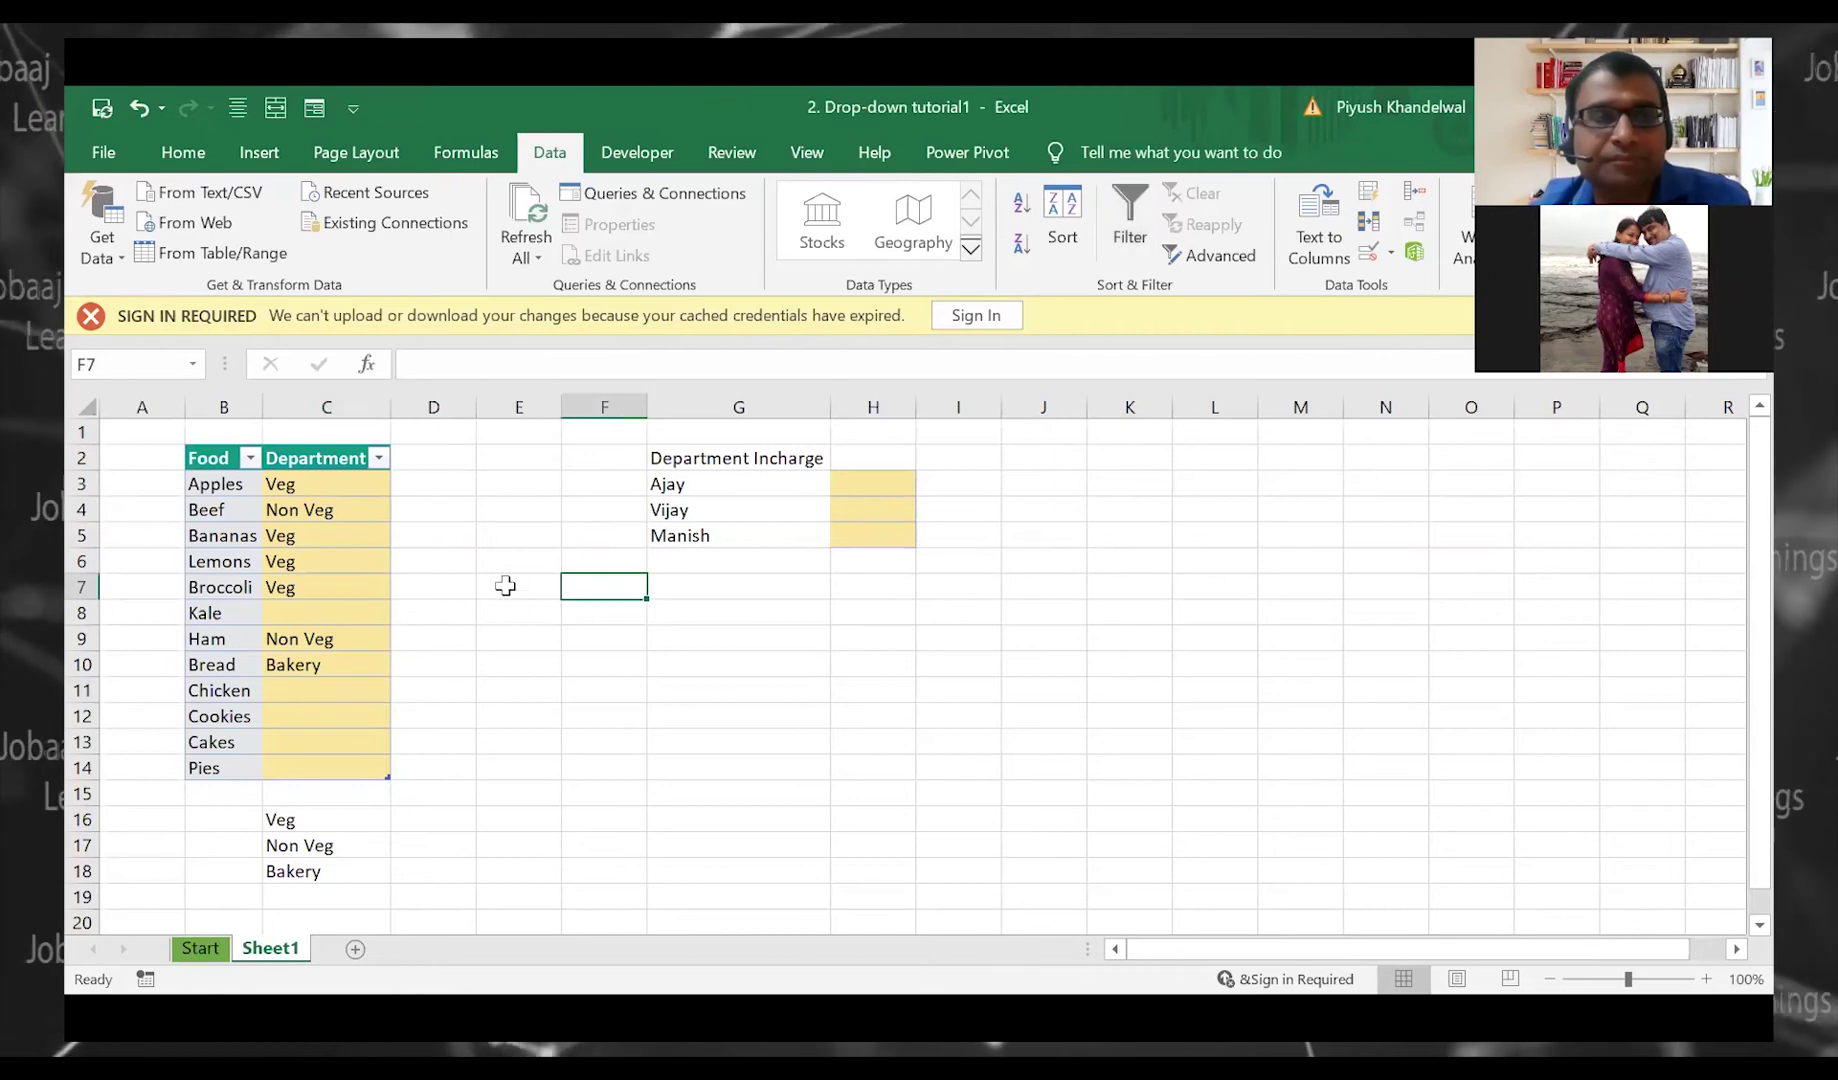
Delete the Apples-to-Bread department entries, keep the validation unchanged, and reselect C3:C14
drag(367, 488, 359, 663)
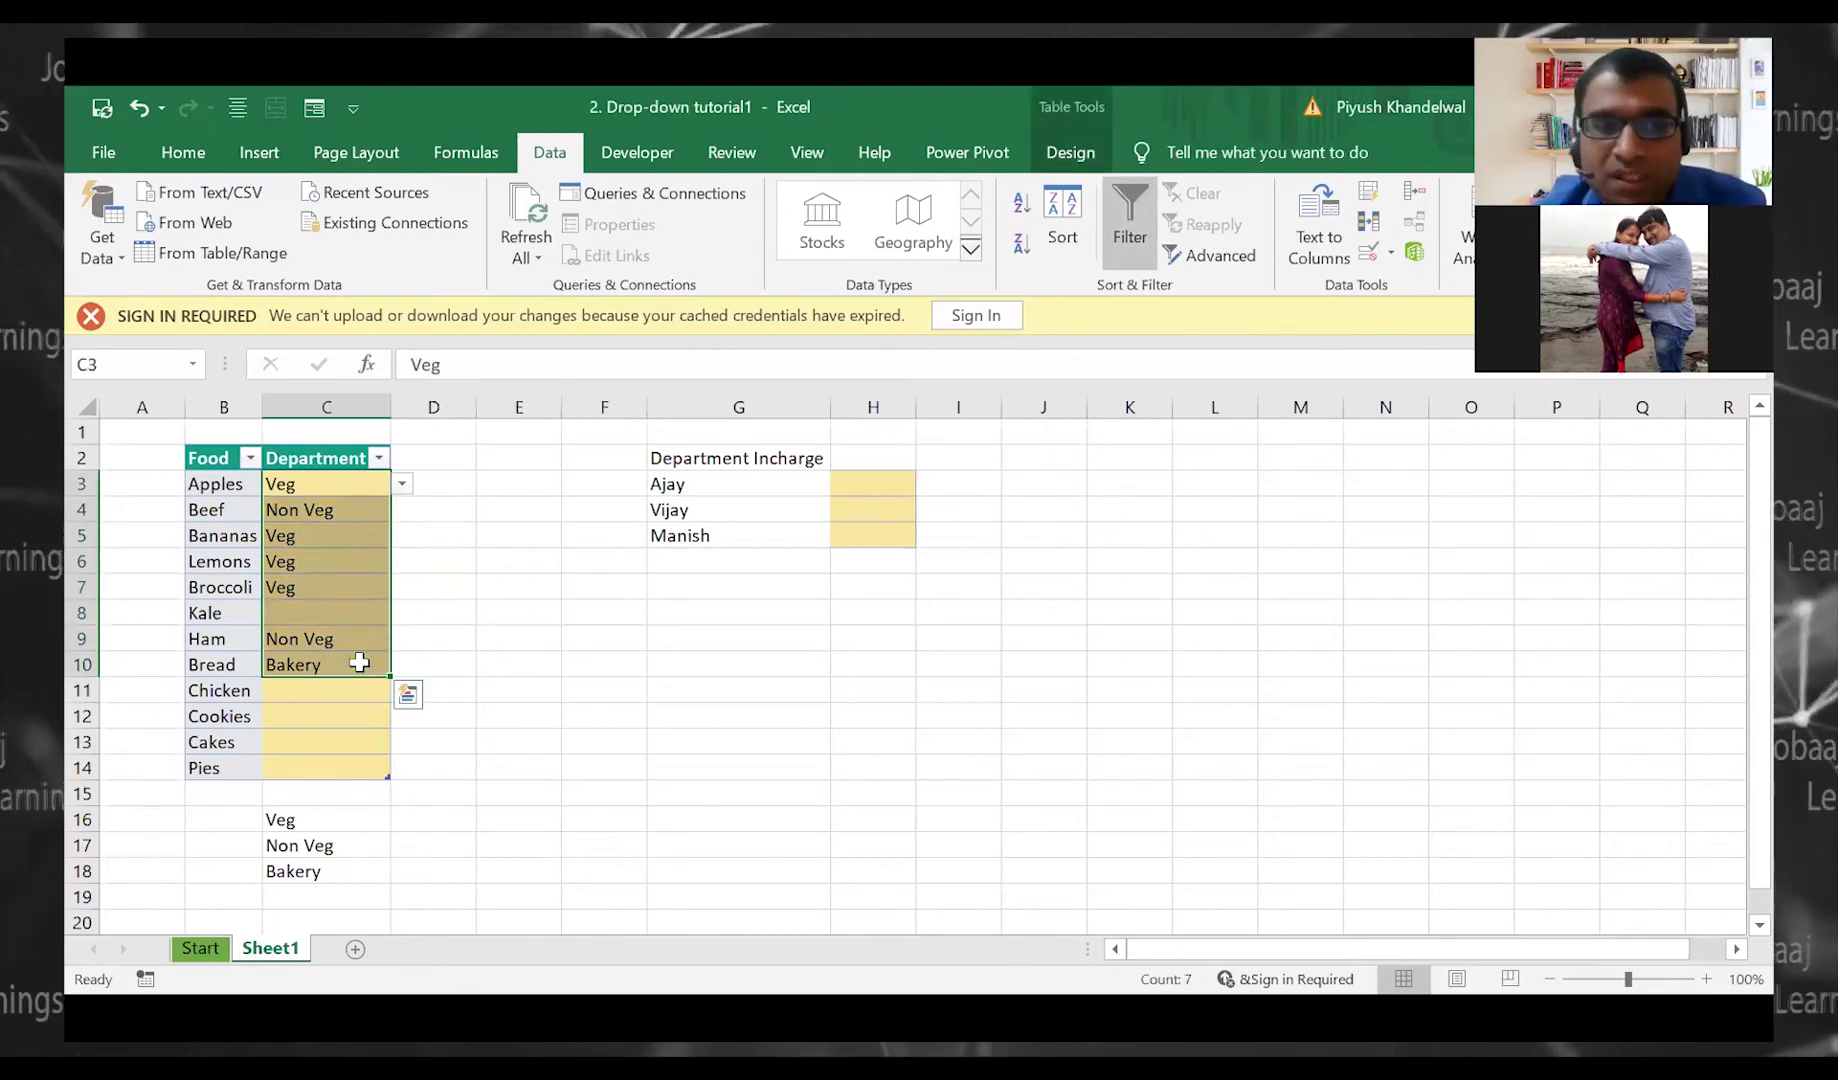
key(Delete)
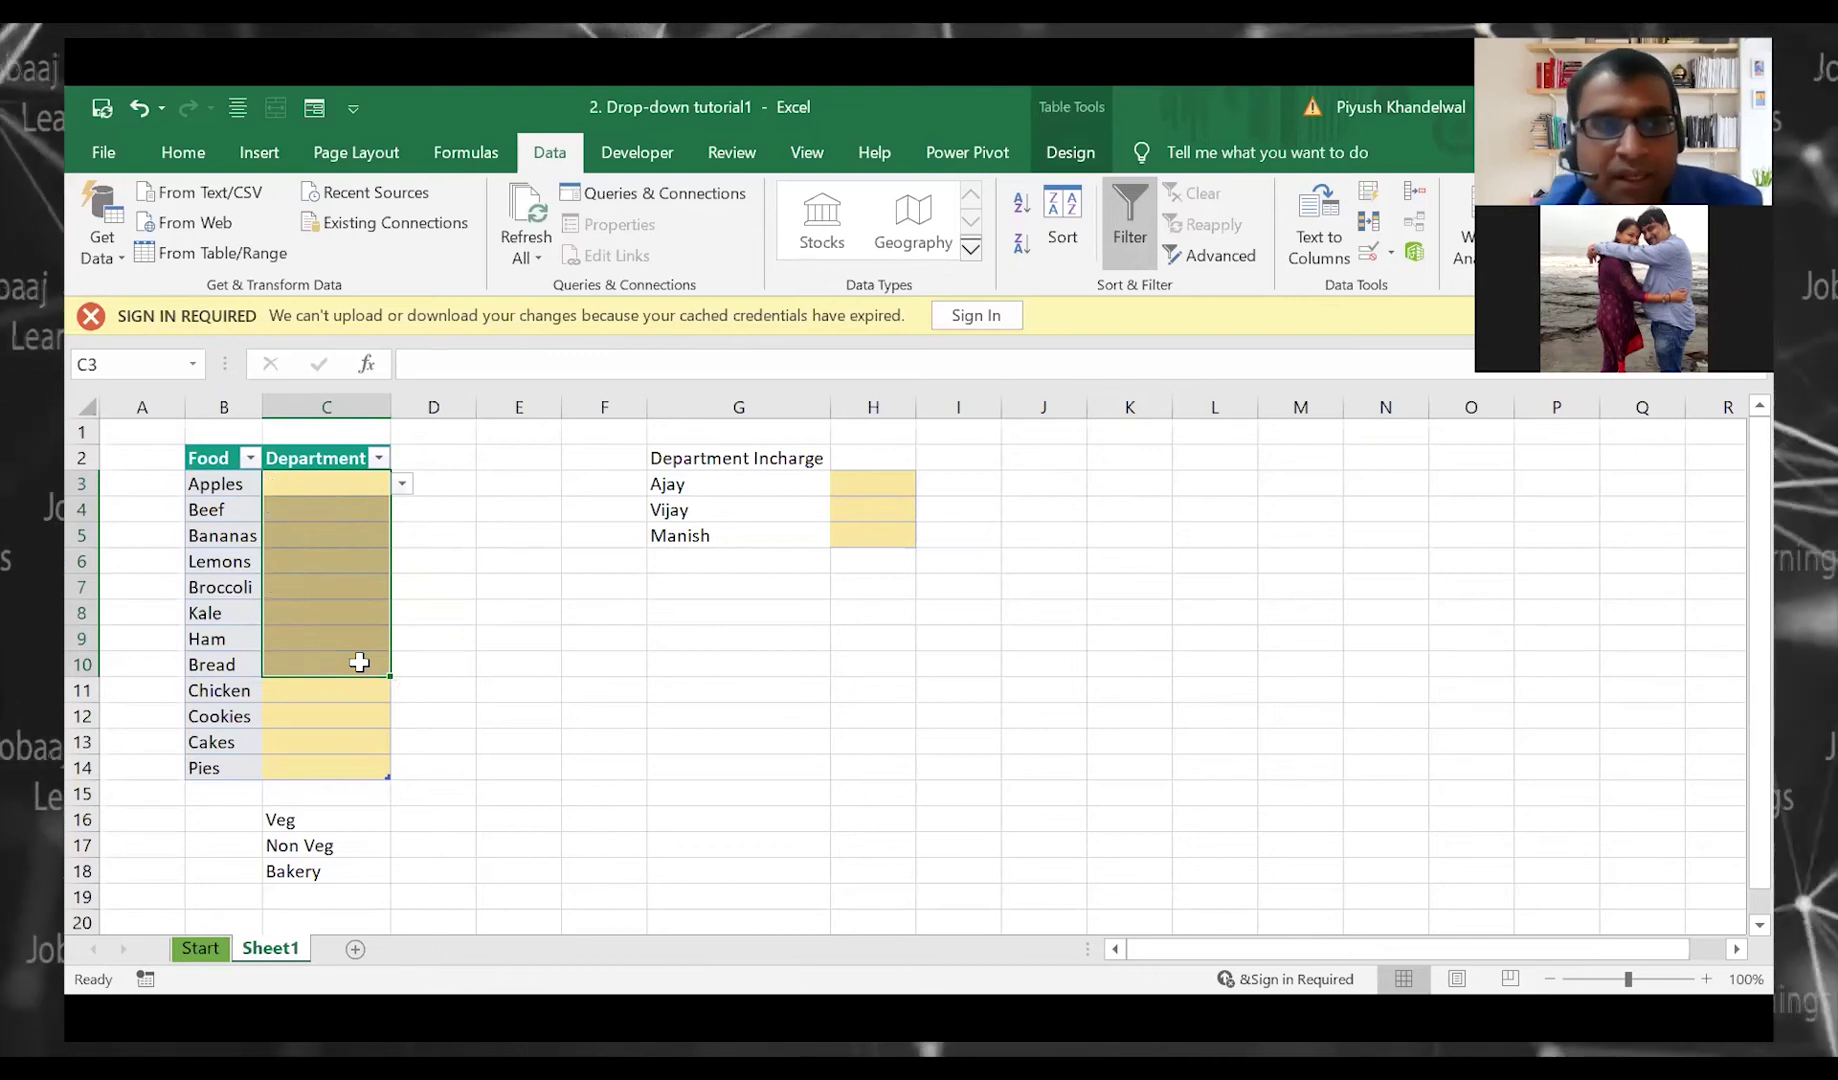
click(1391, 254)
click(1395, 287)
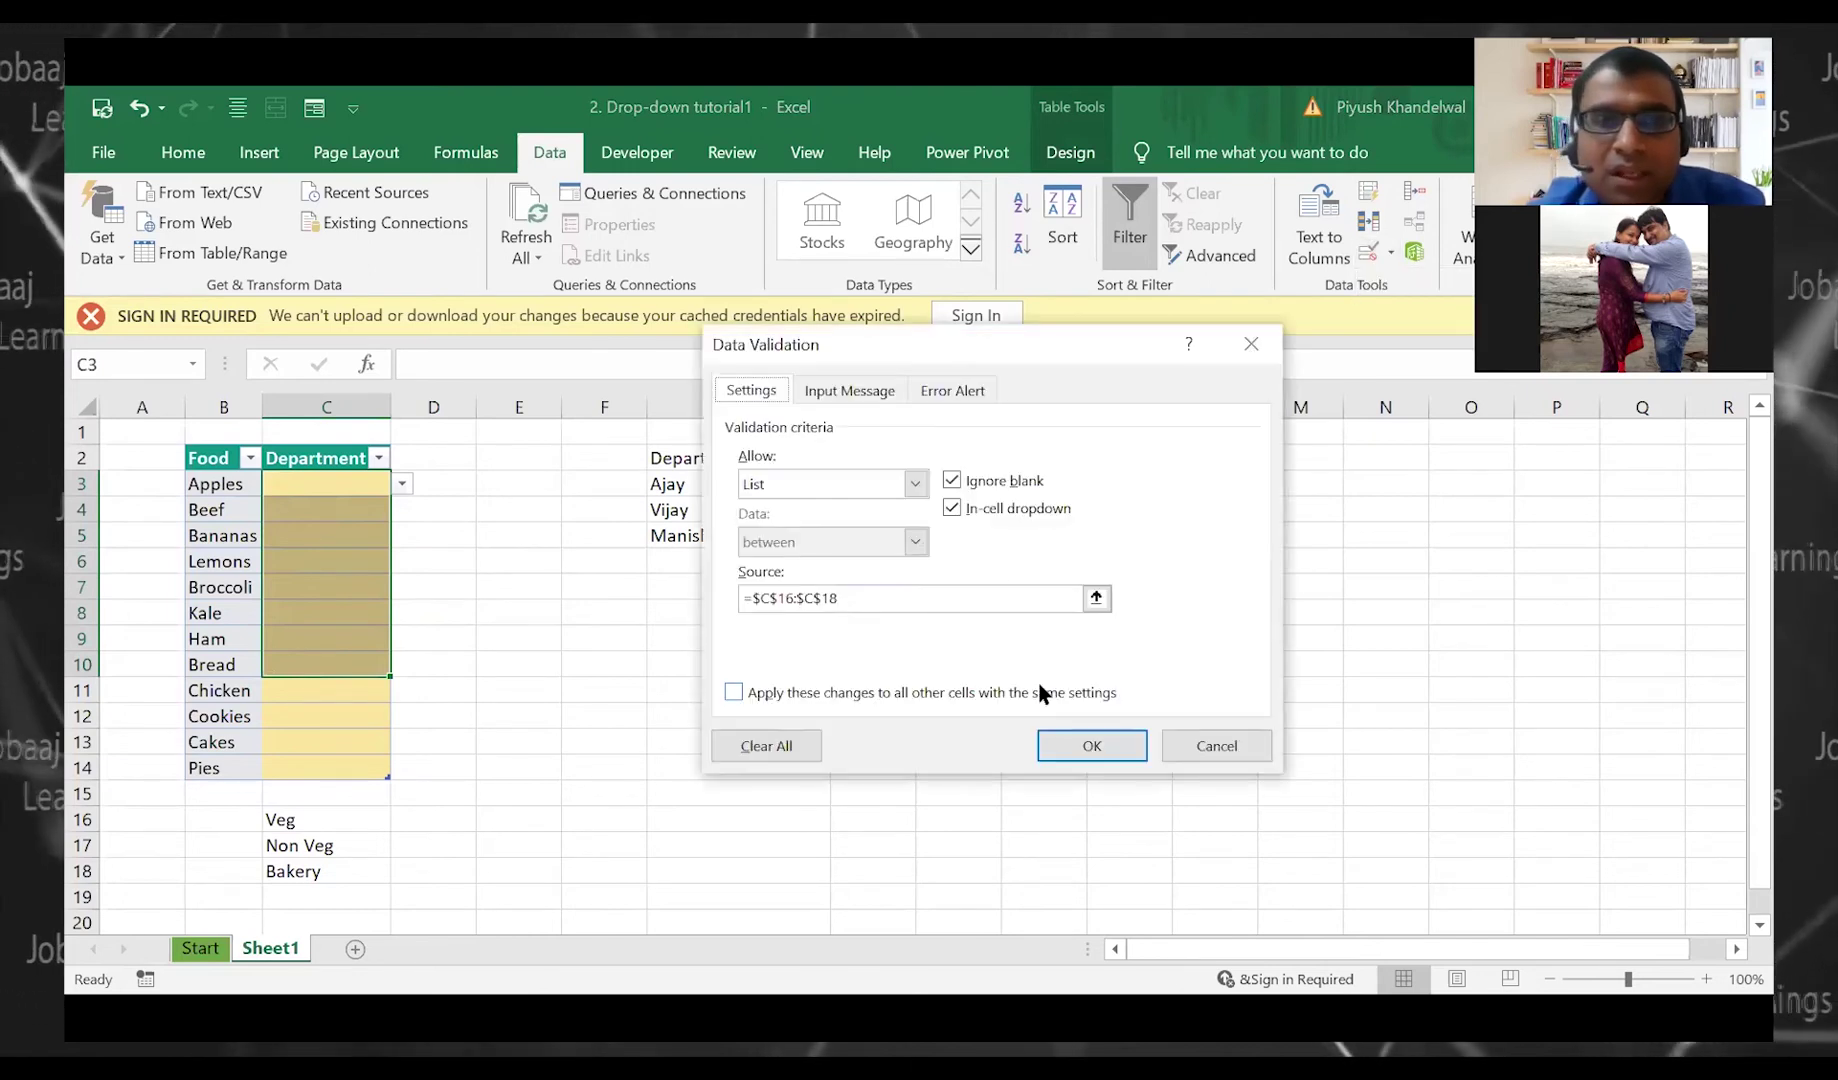
click(798, 745)
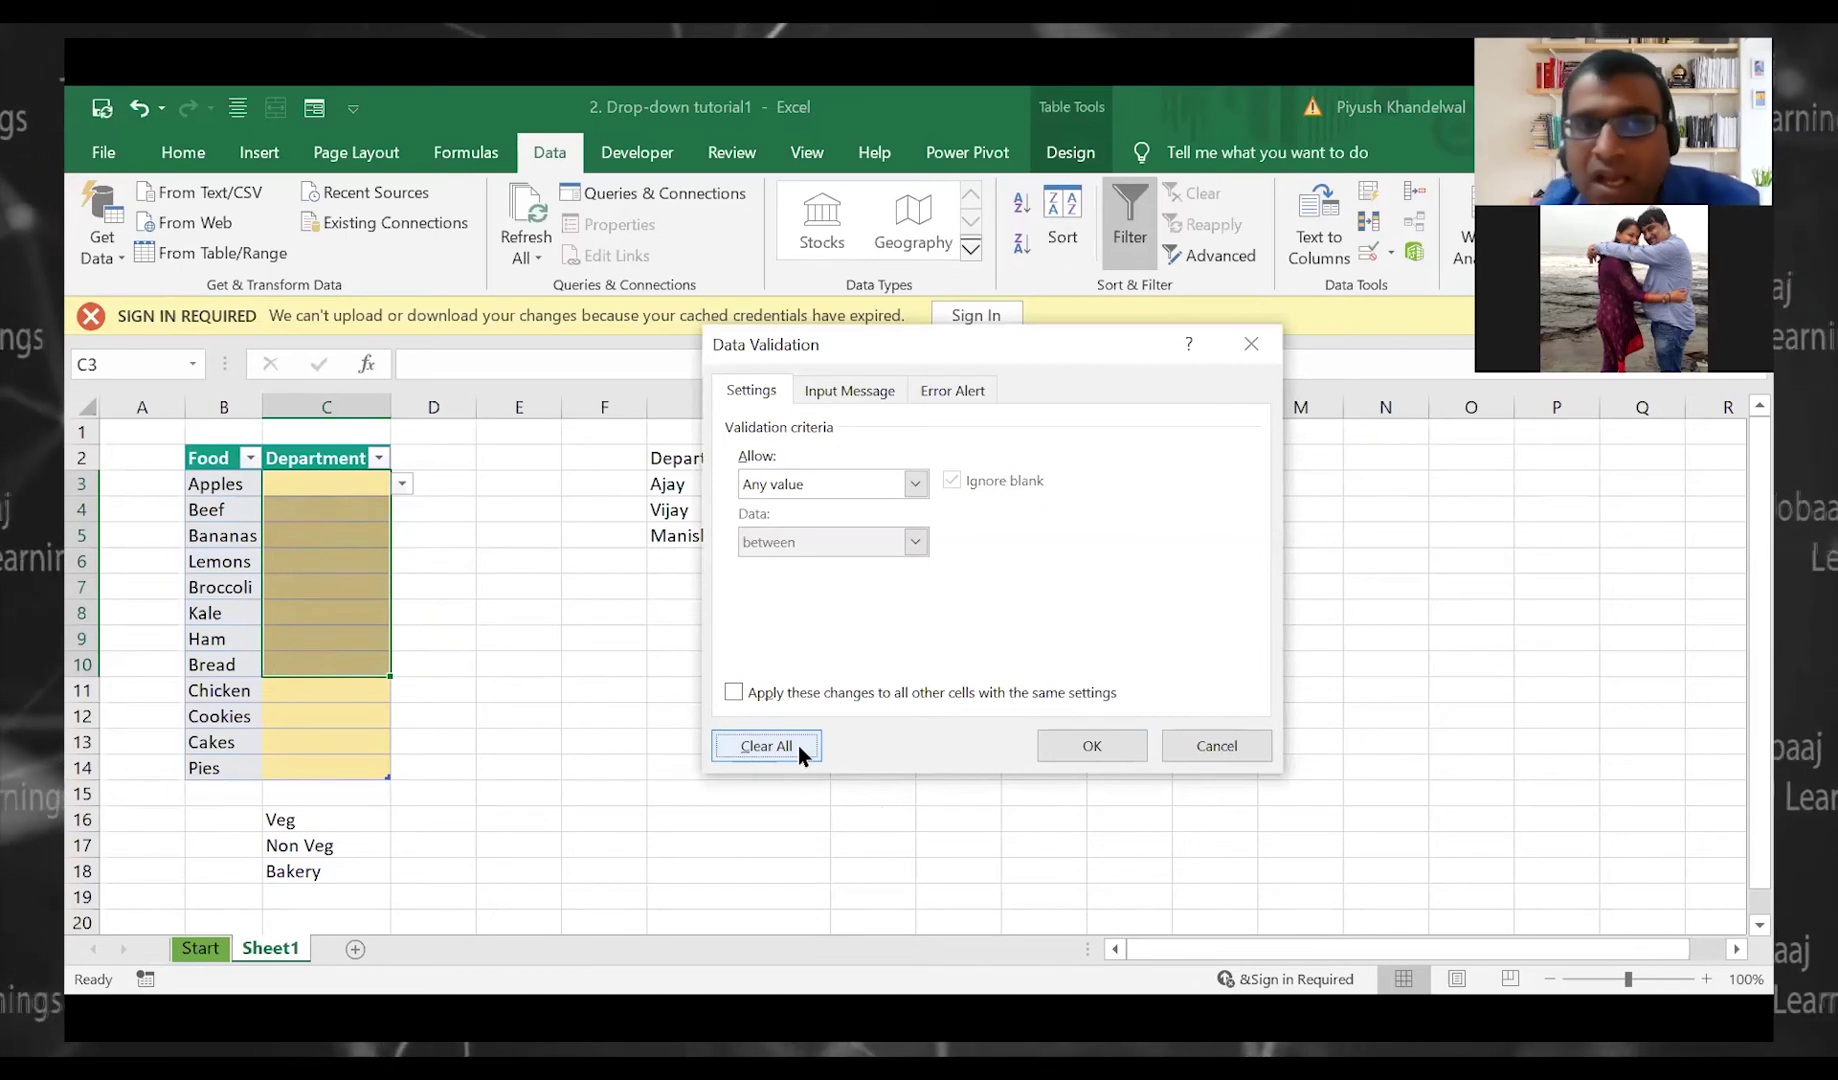
click(1213, 743)
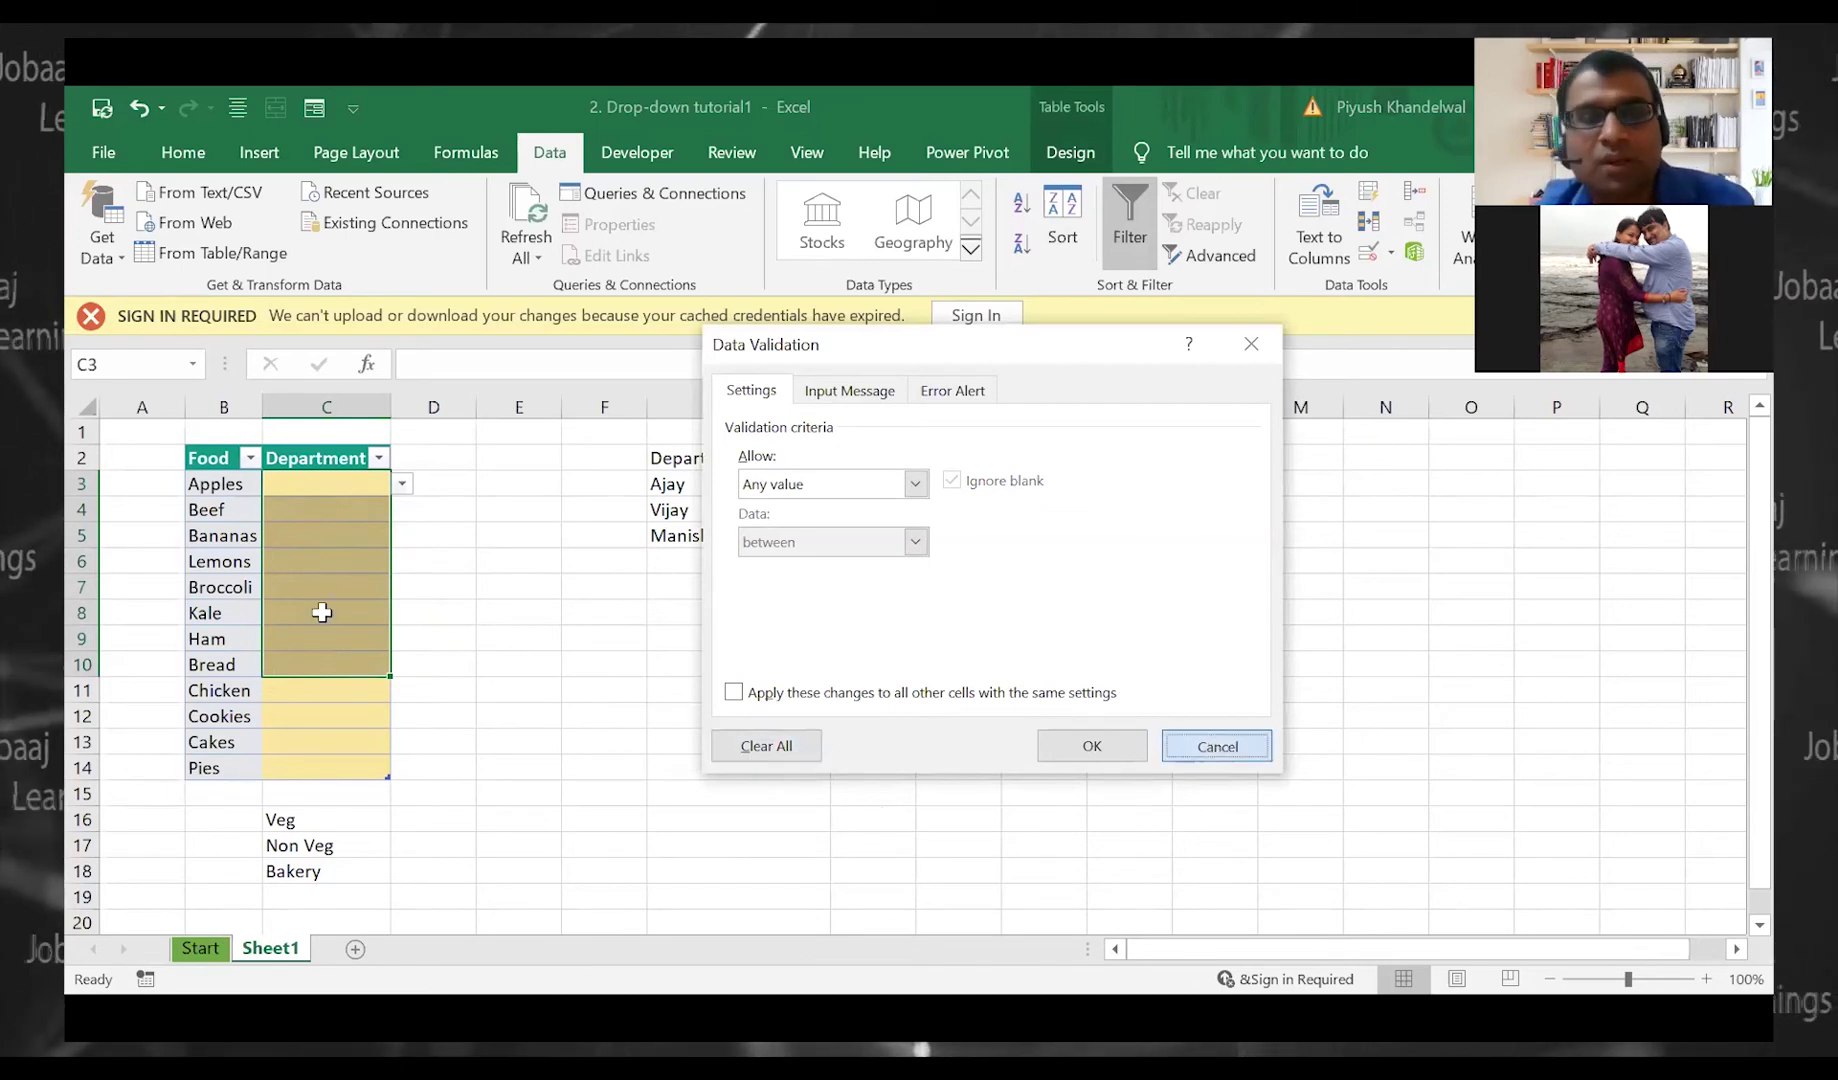
click(574, 535)
drag(349, 490, 358, 768)
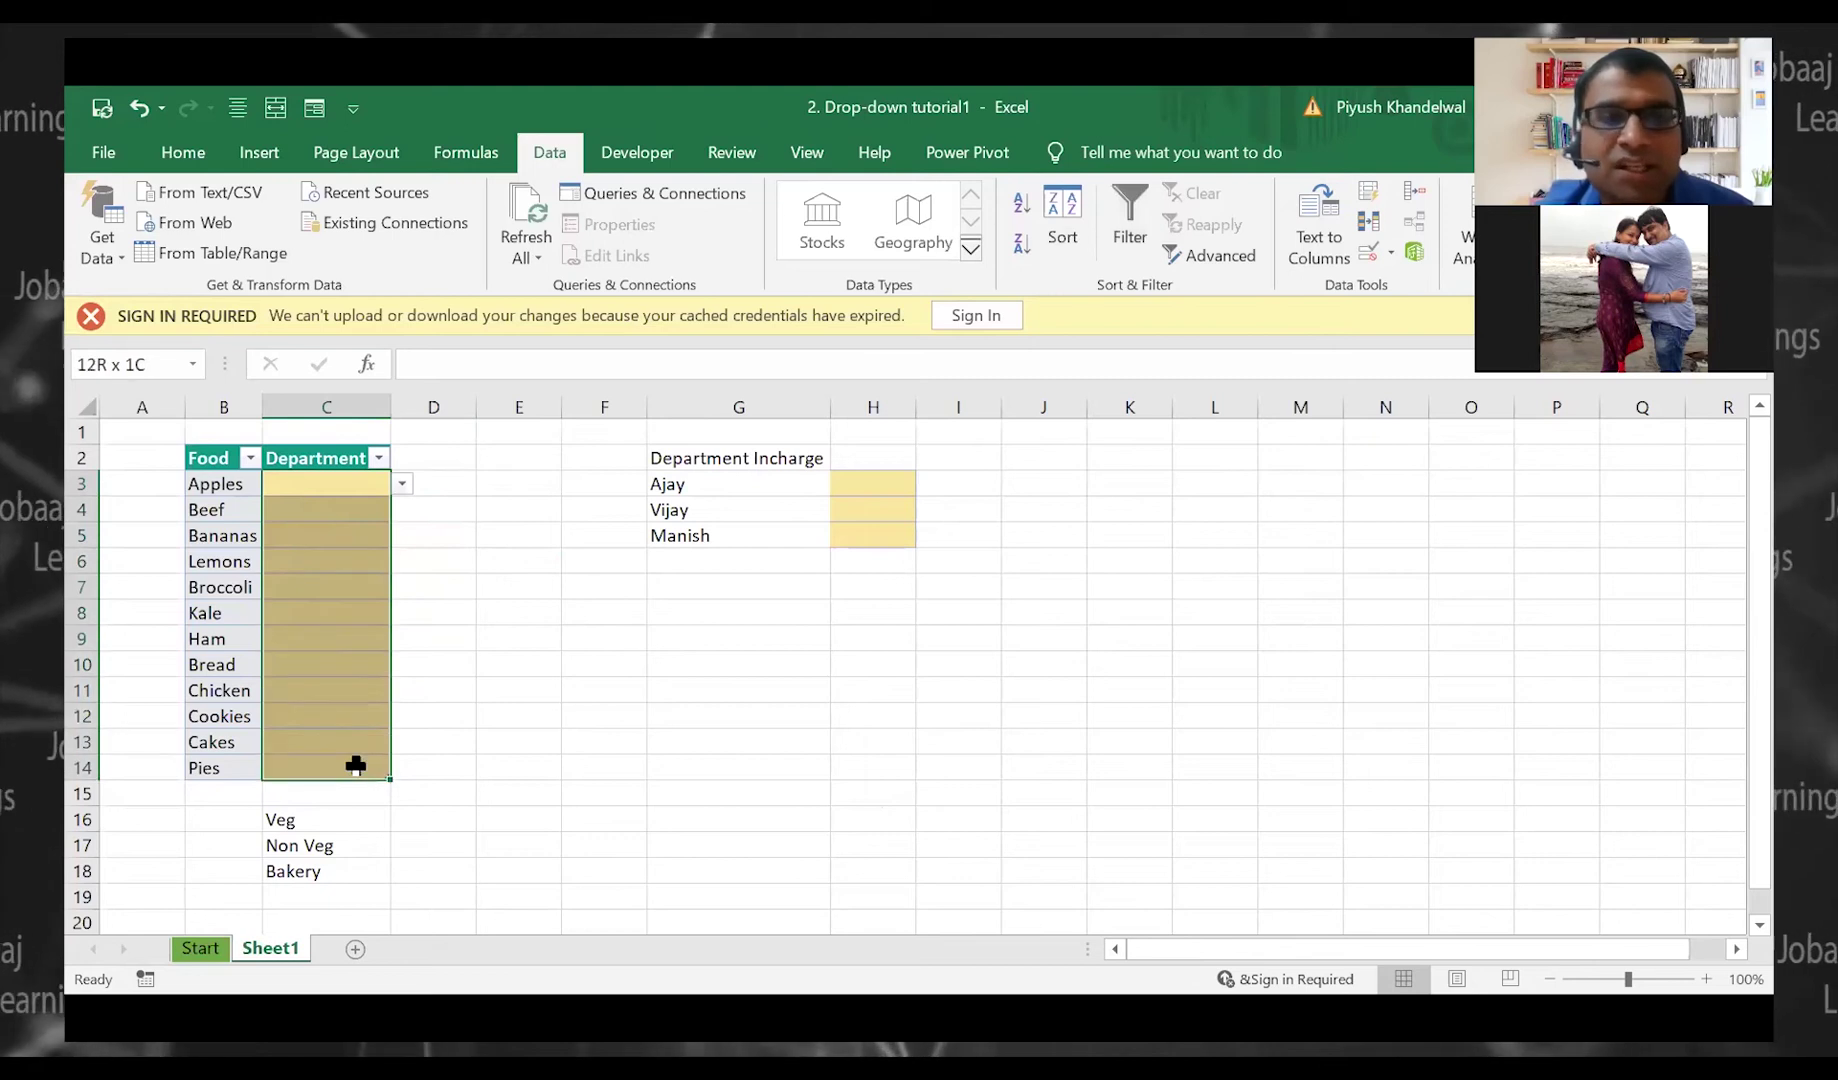
Change the Department list source to the typed values Veg, Non Veg, Bakery
click(1371, 253)
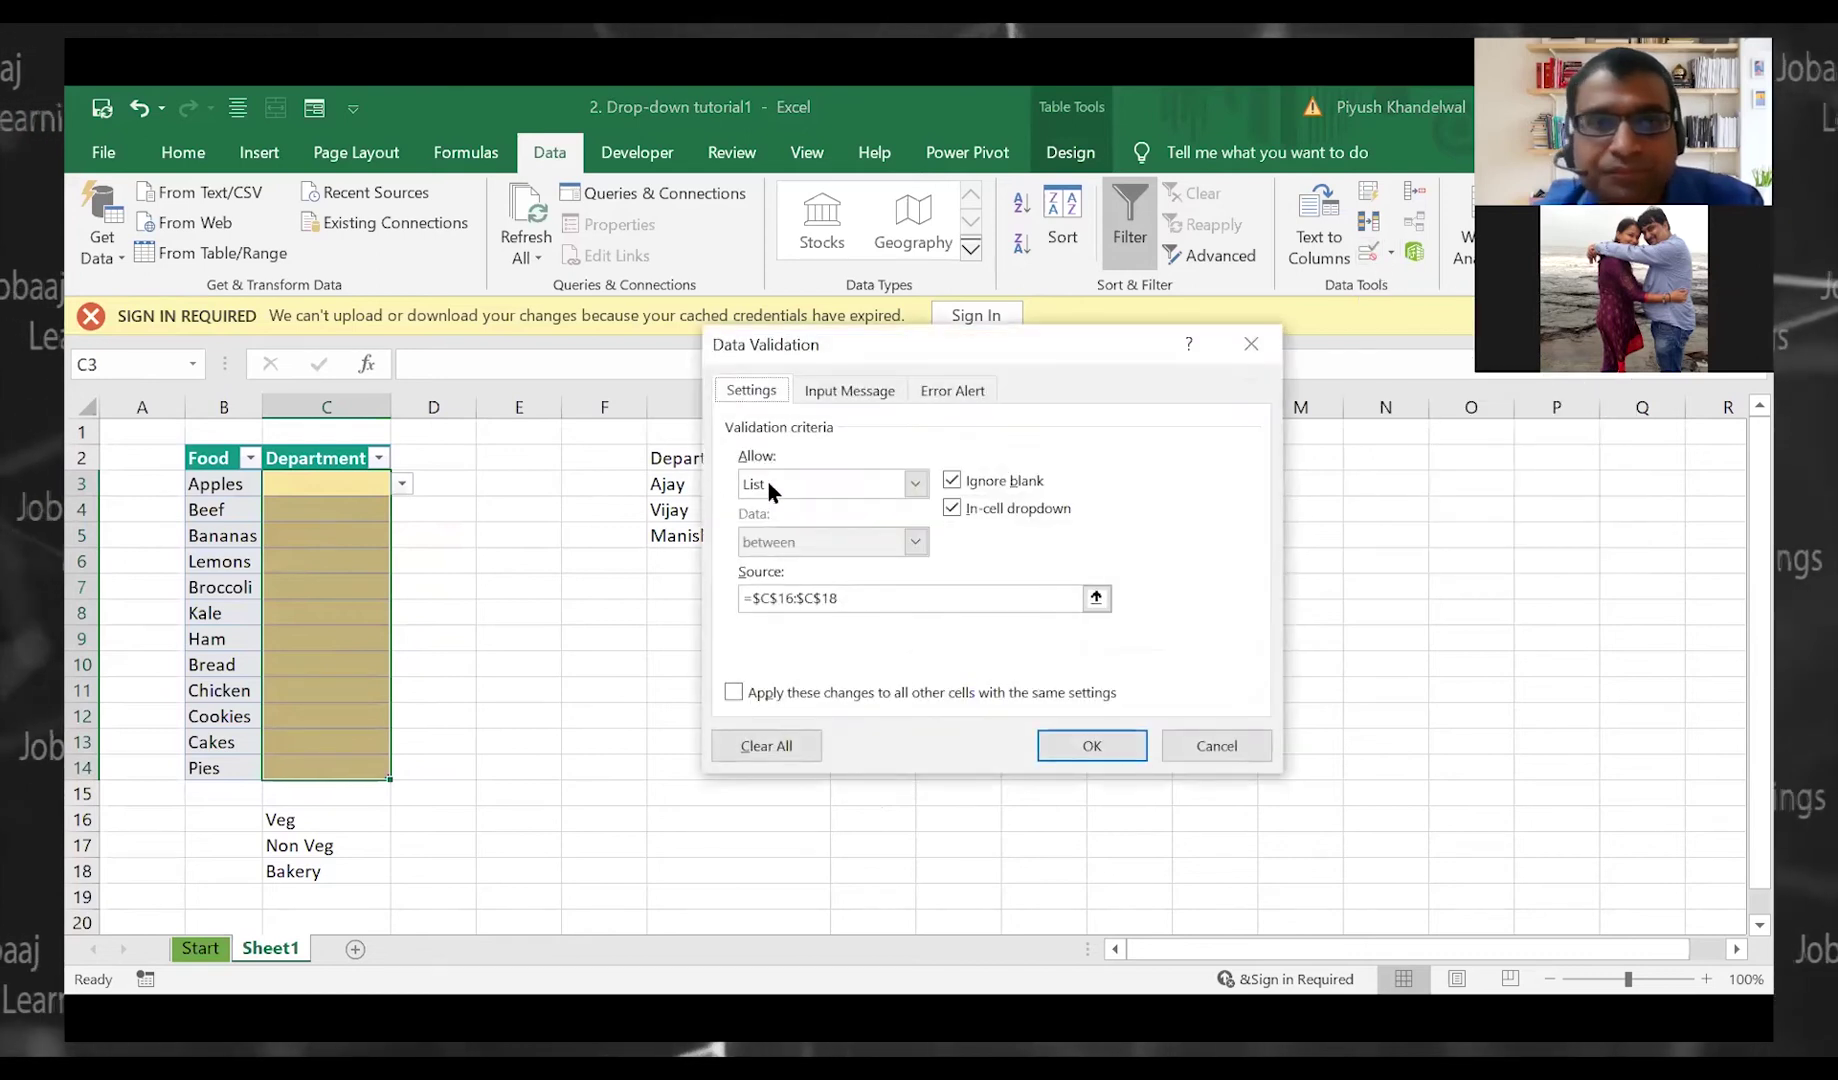
click(841, 484)
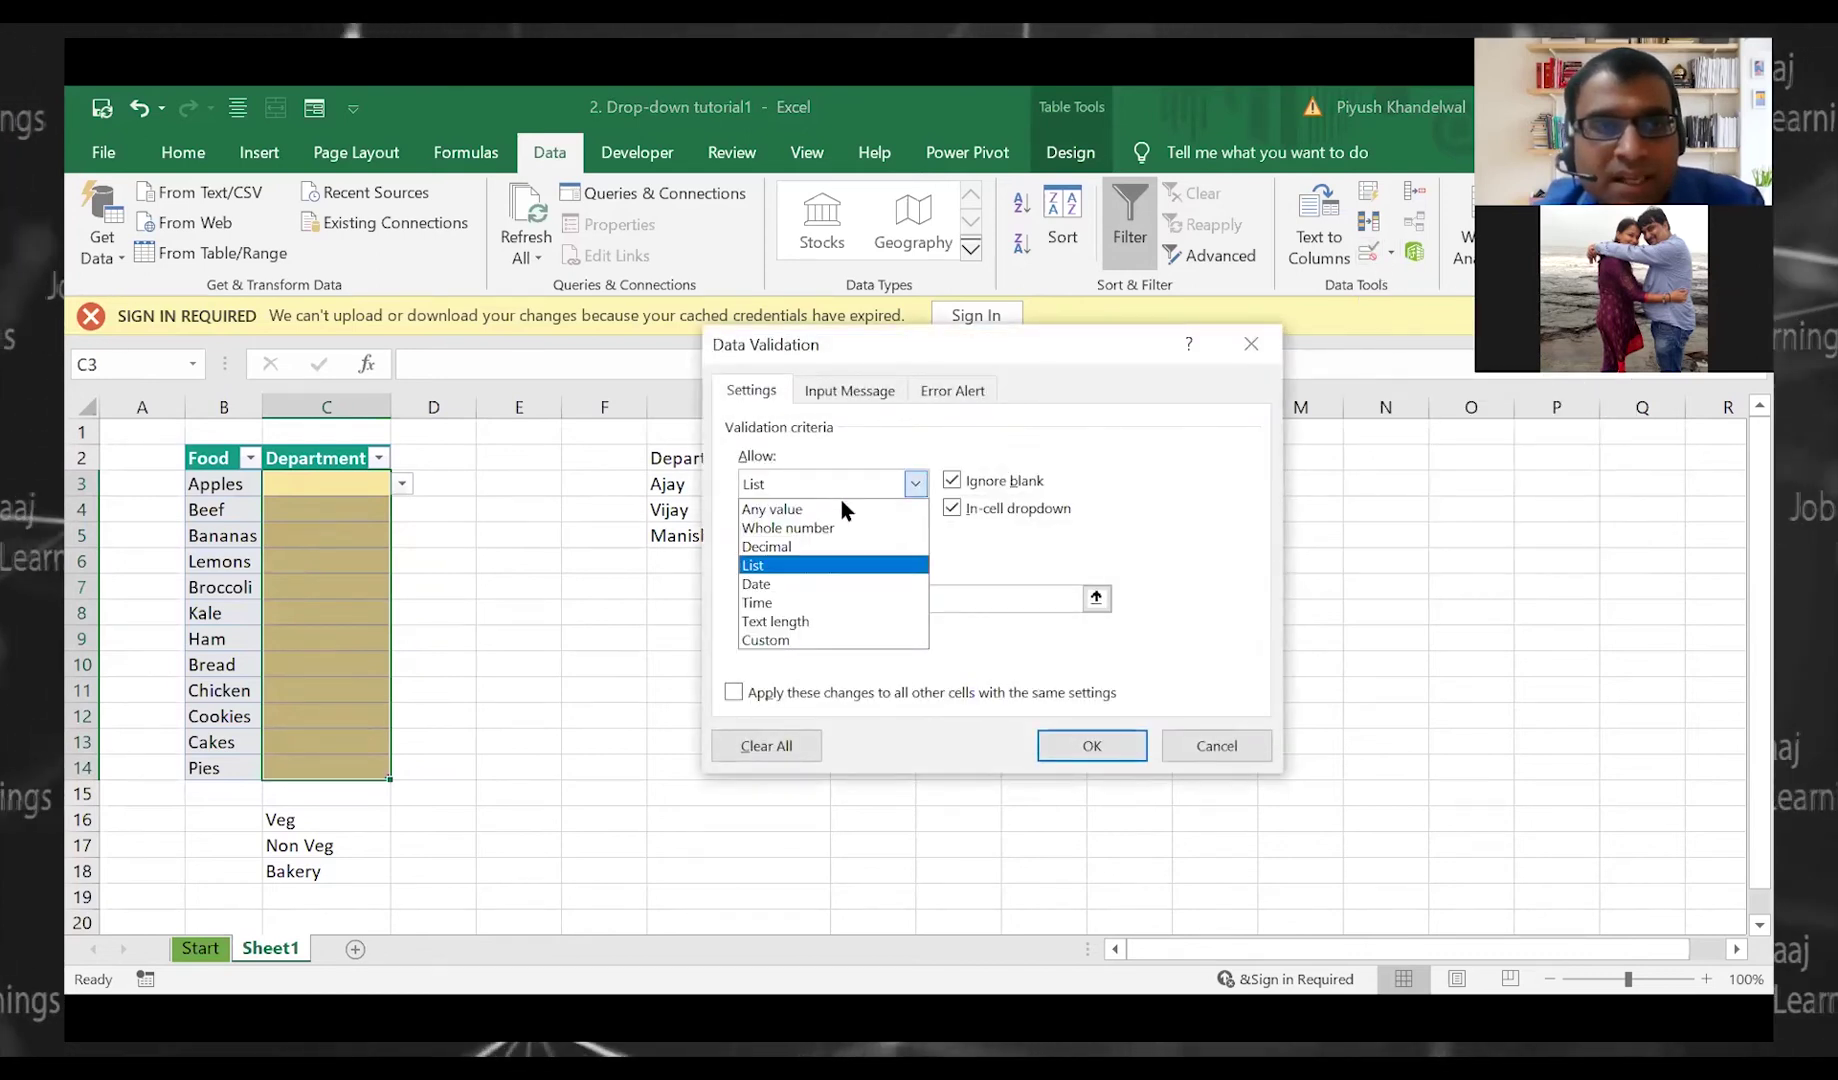
click(839, 566)
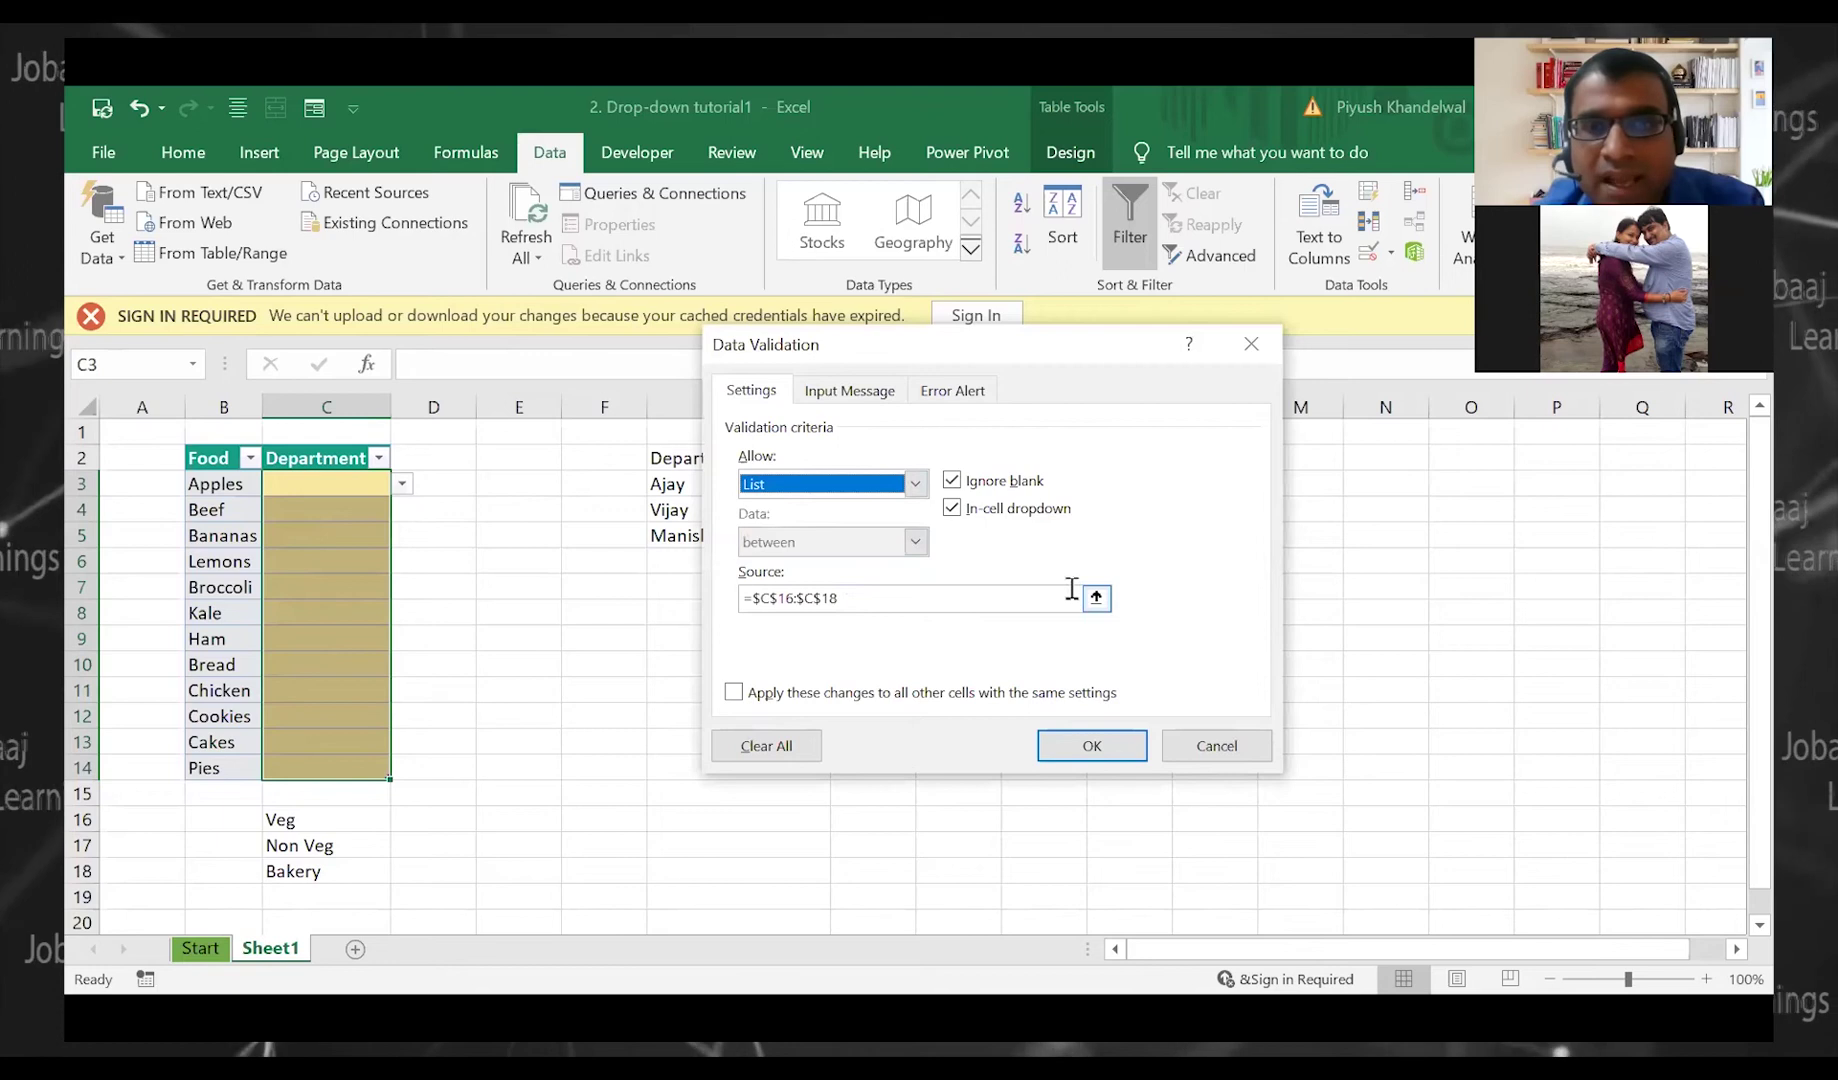
click(1008, 598)
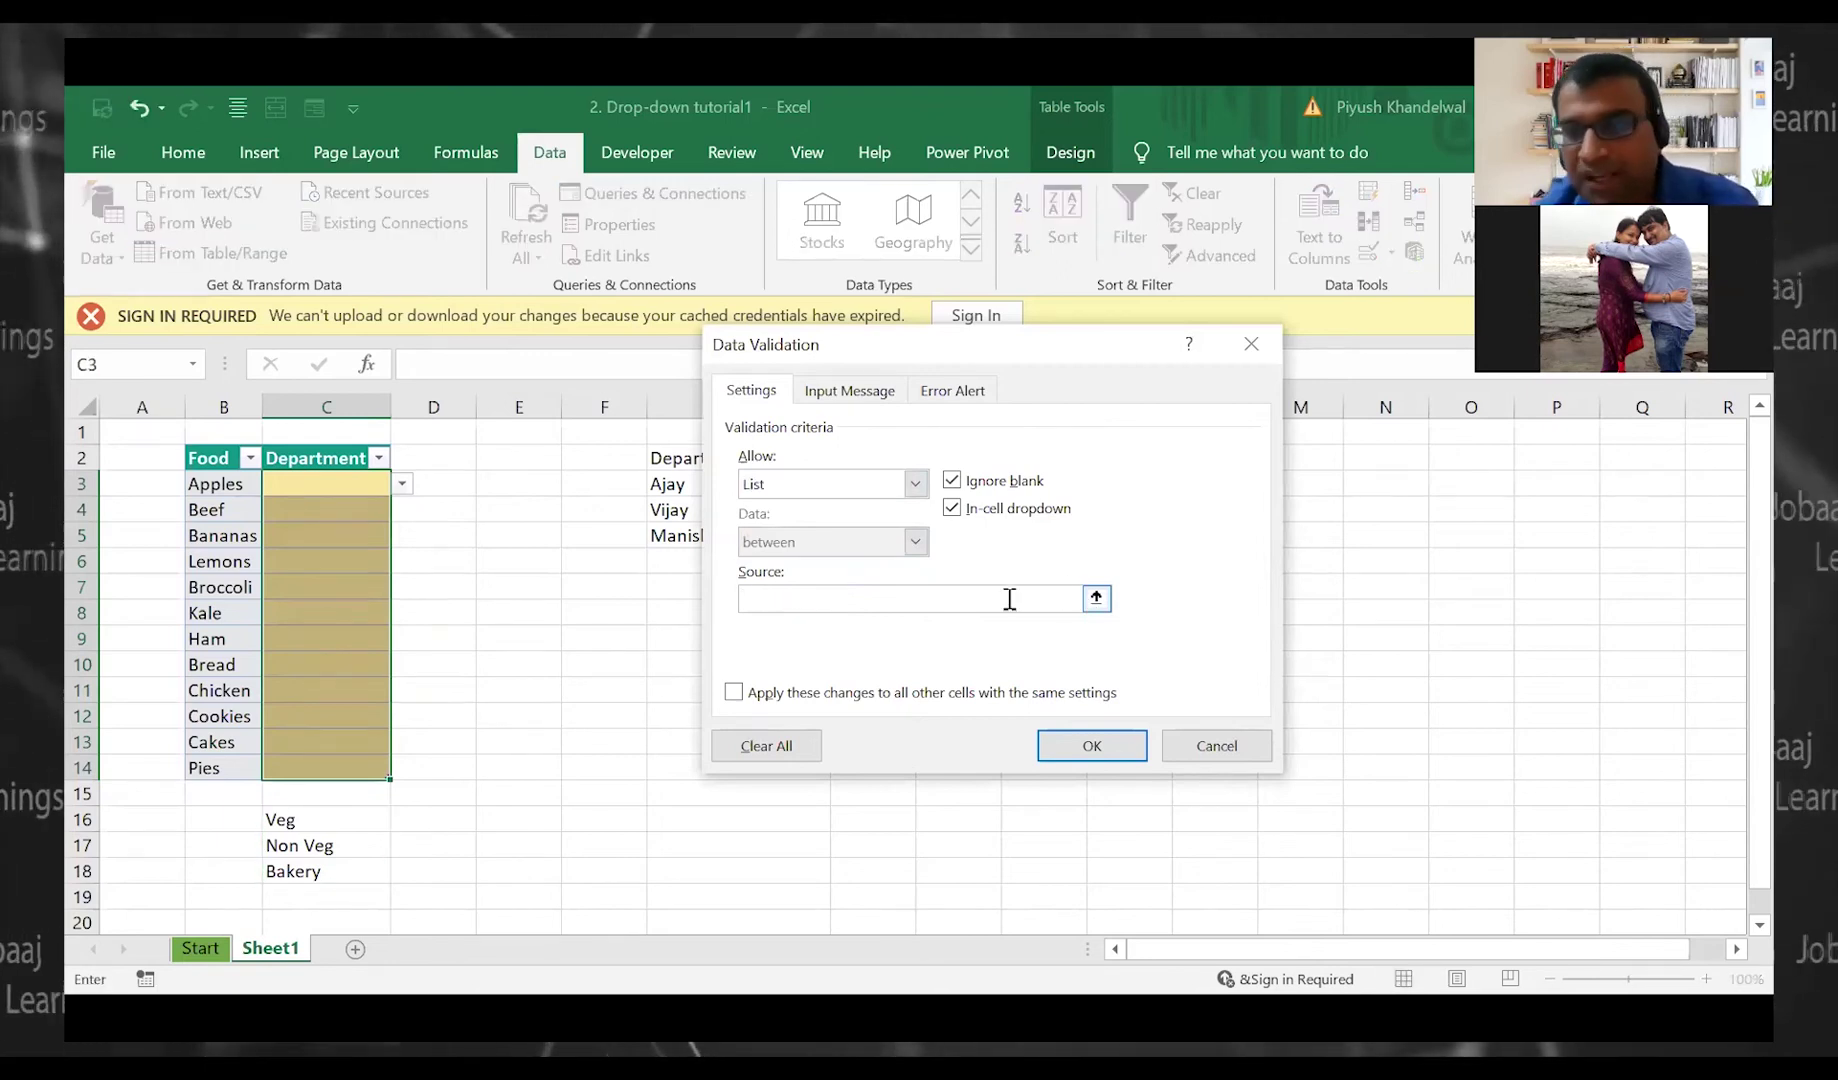
text(Vef)
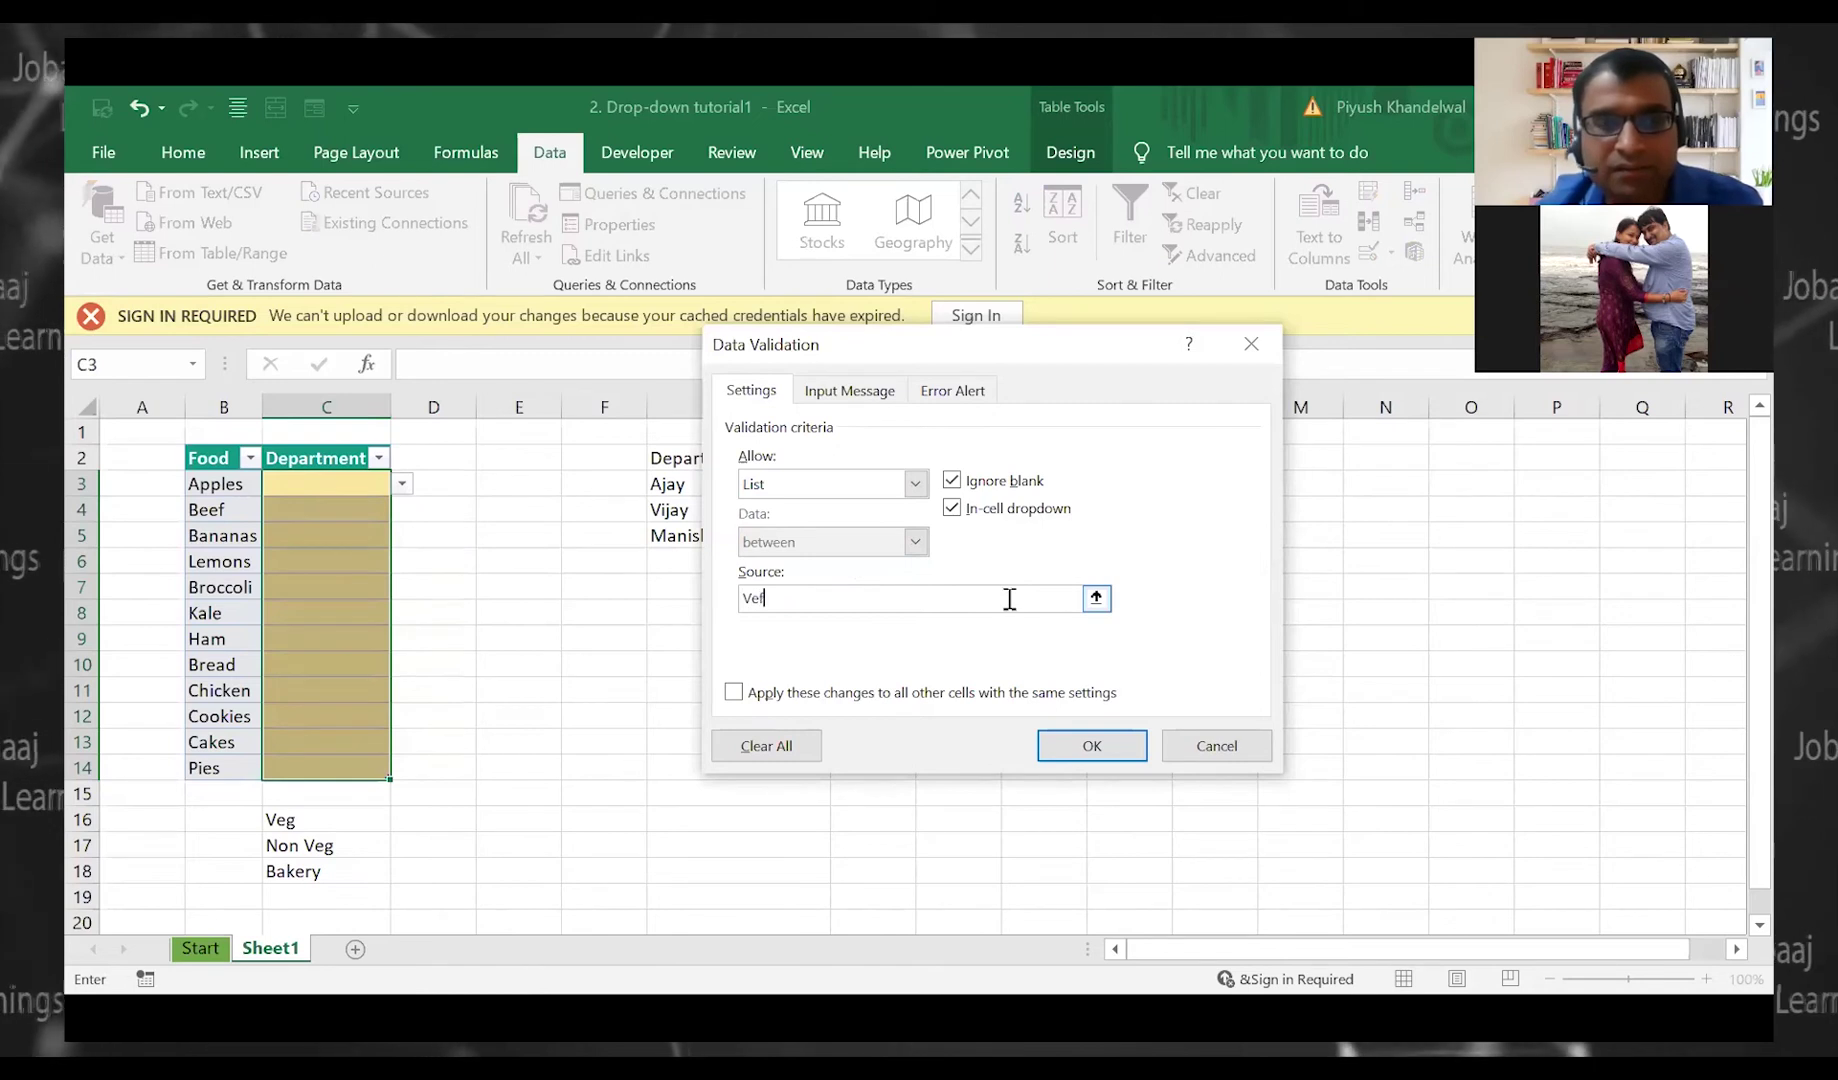
key(BackSpace)
text(g,)
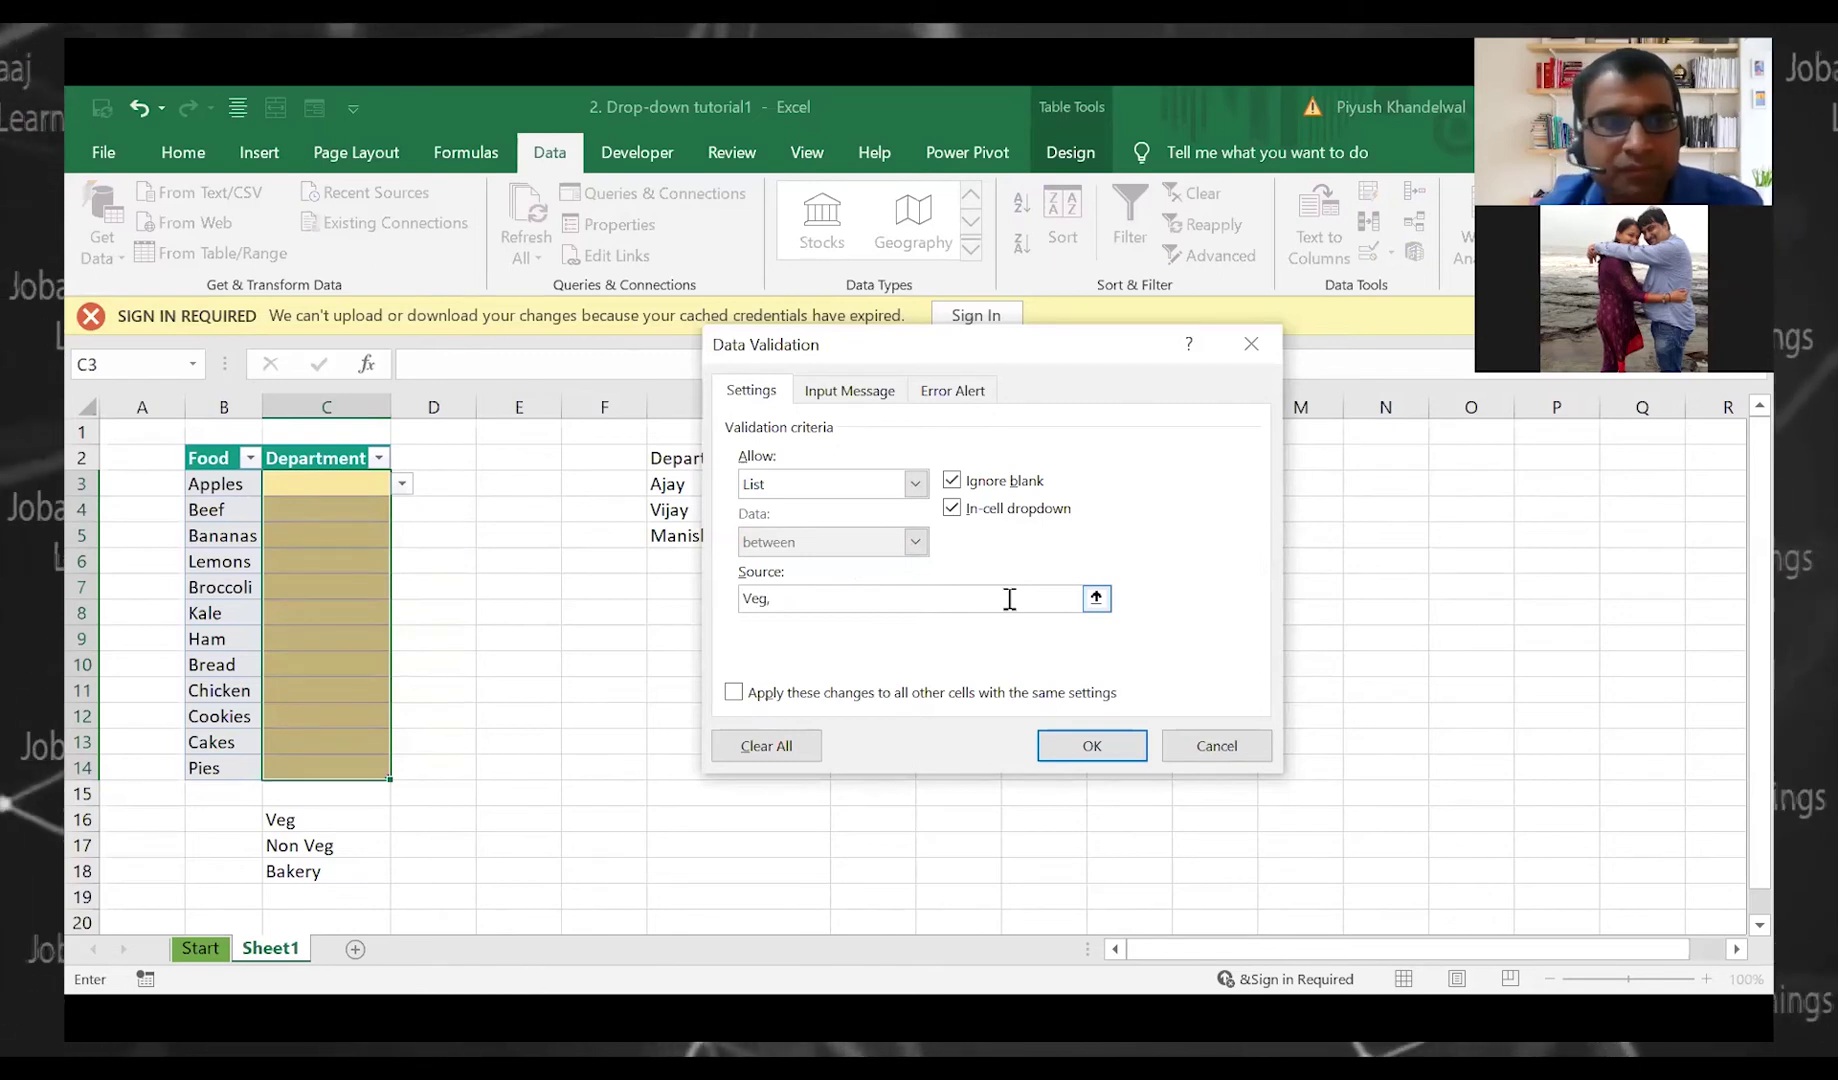
text( Non)
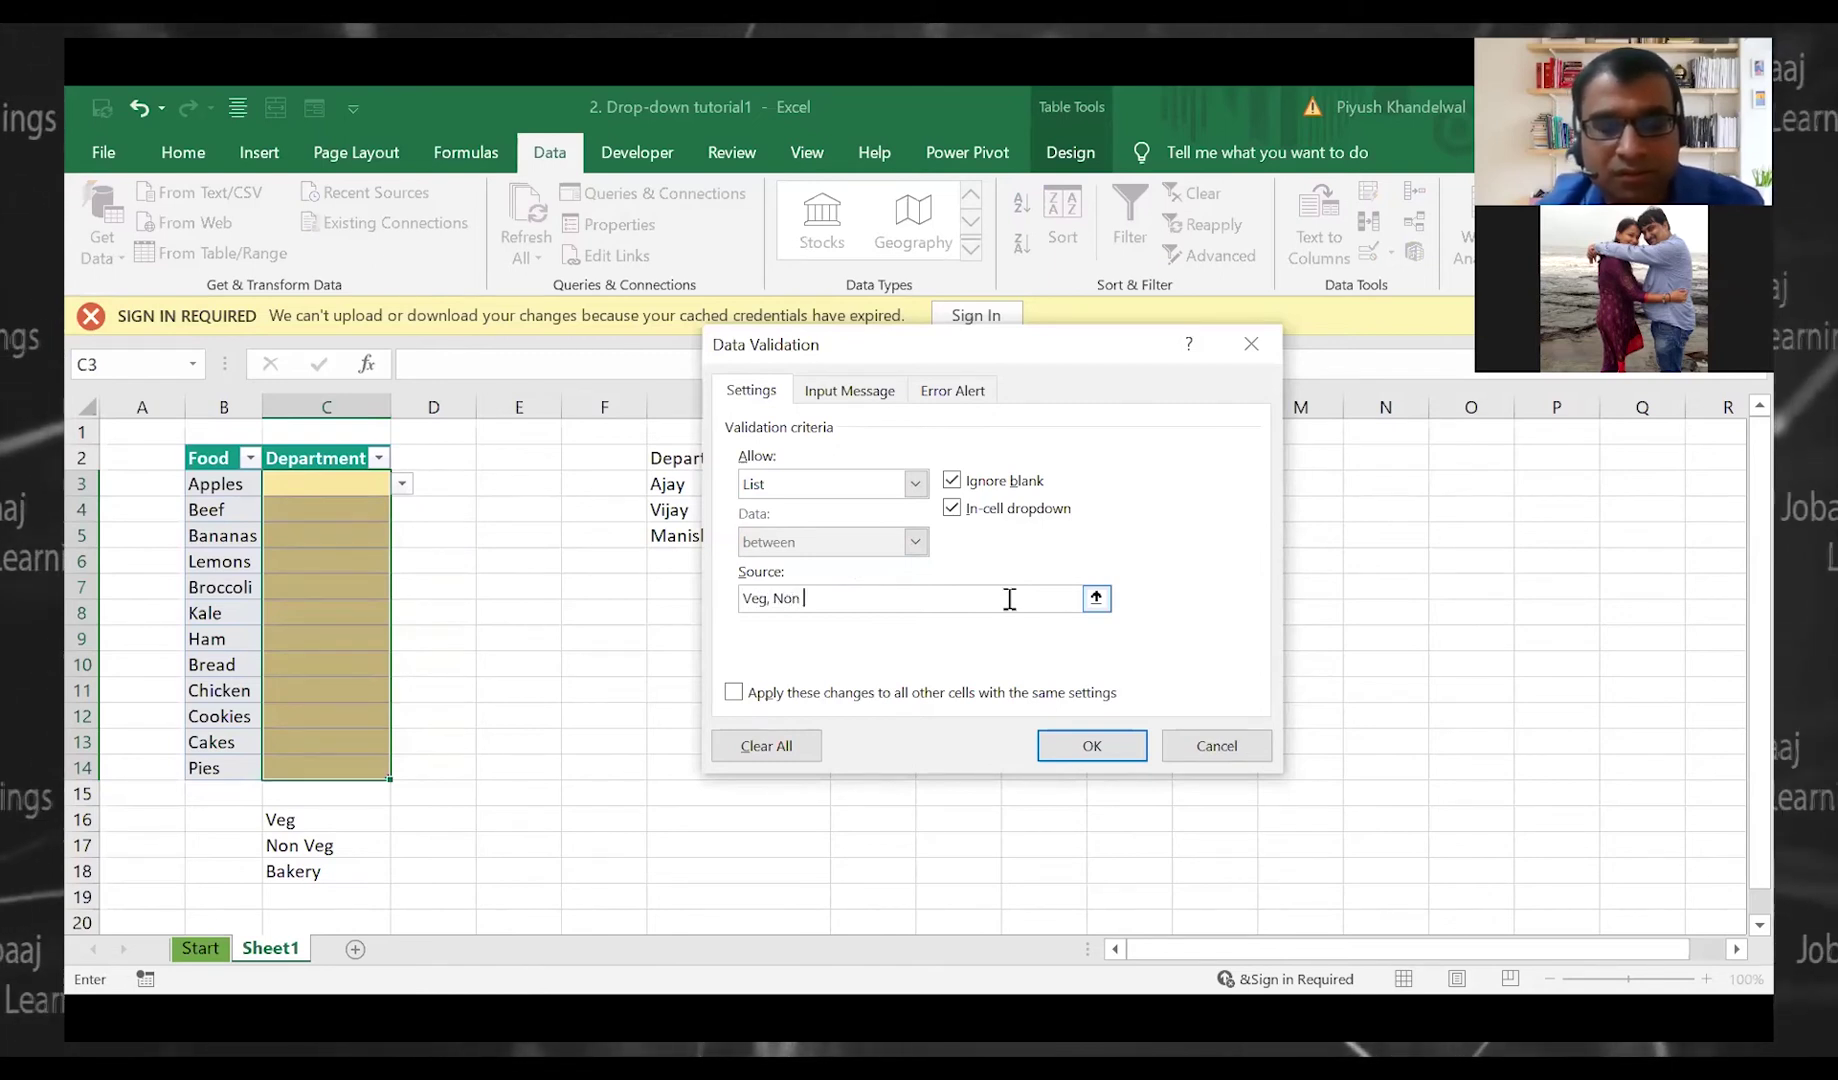
text( Veg)
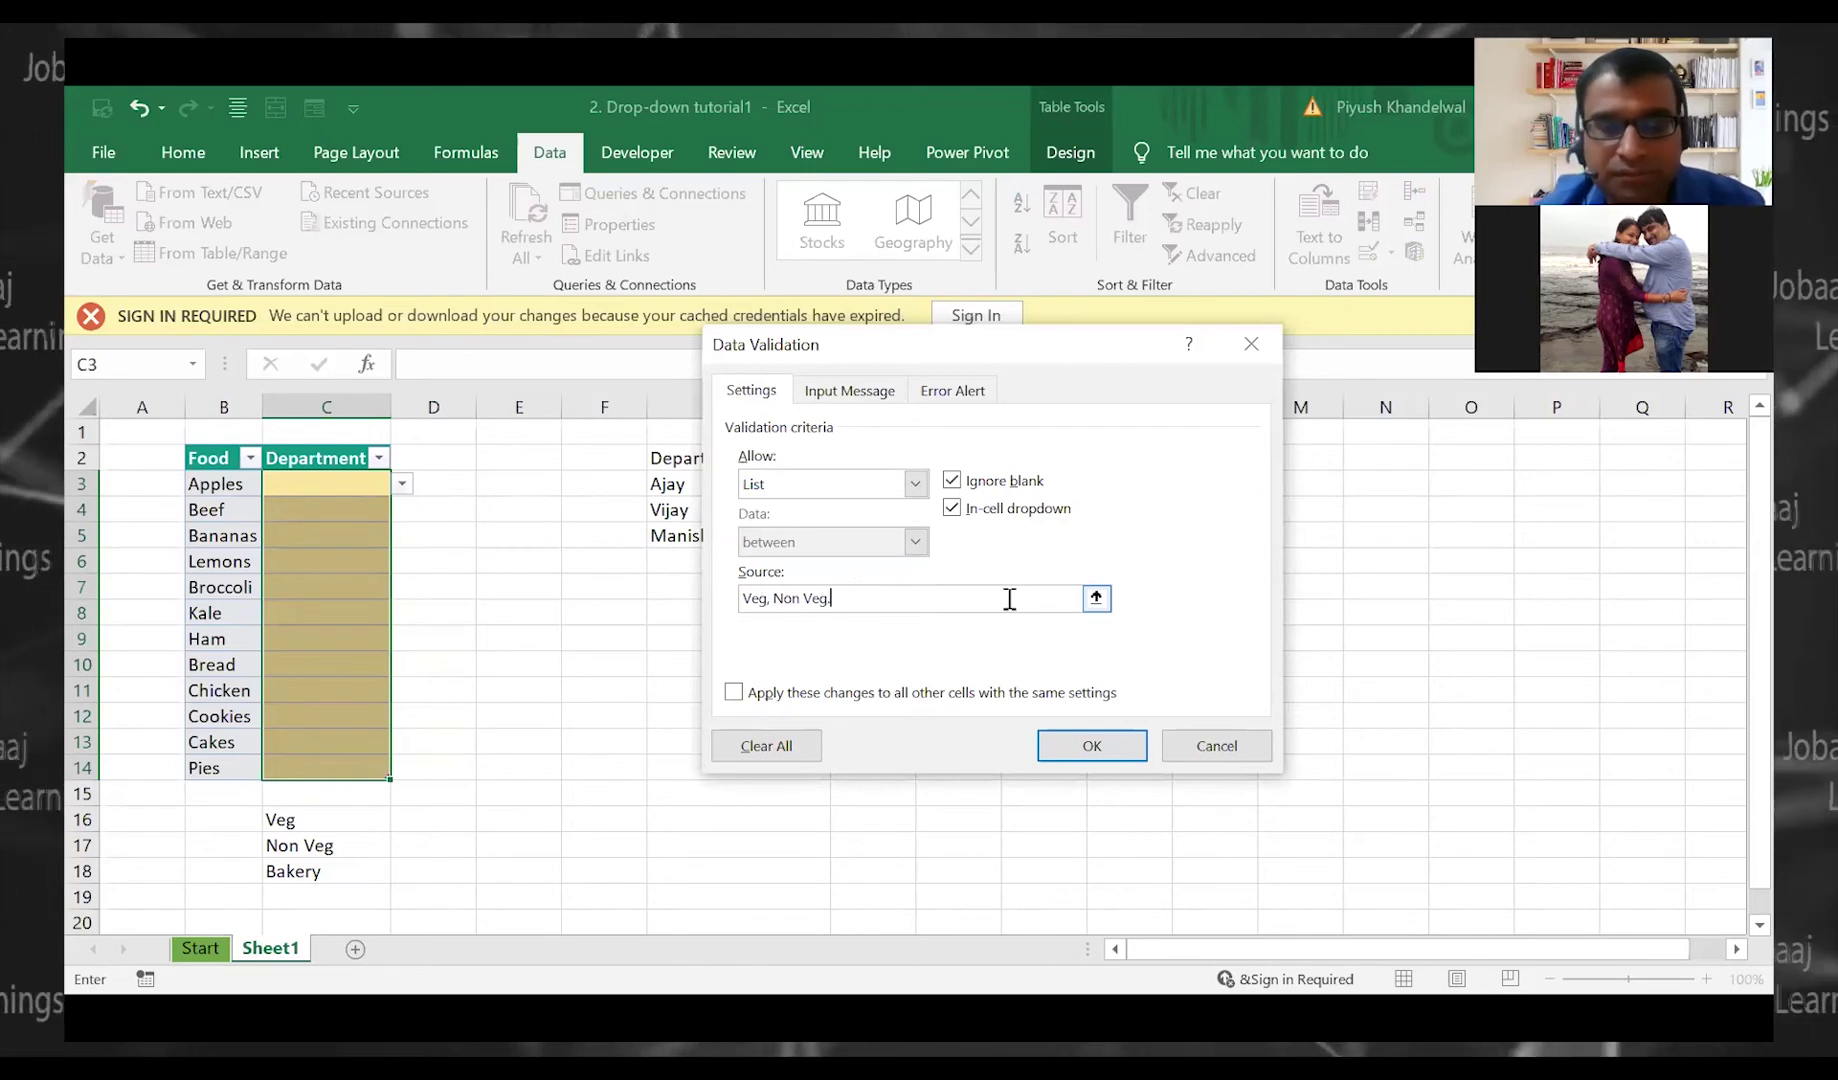
text(, Bakery)
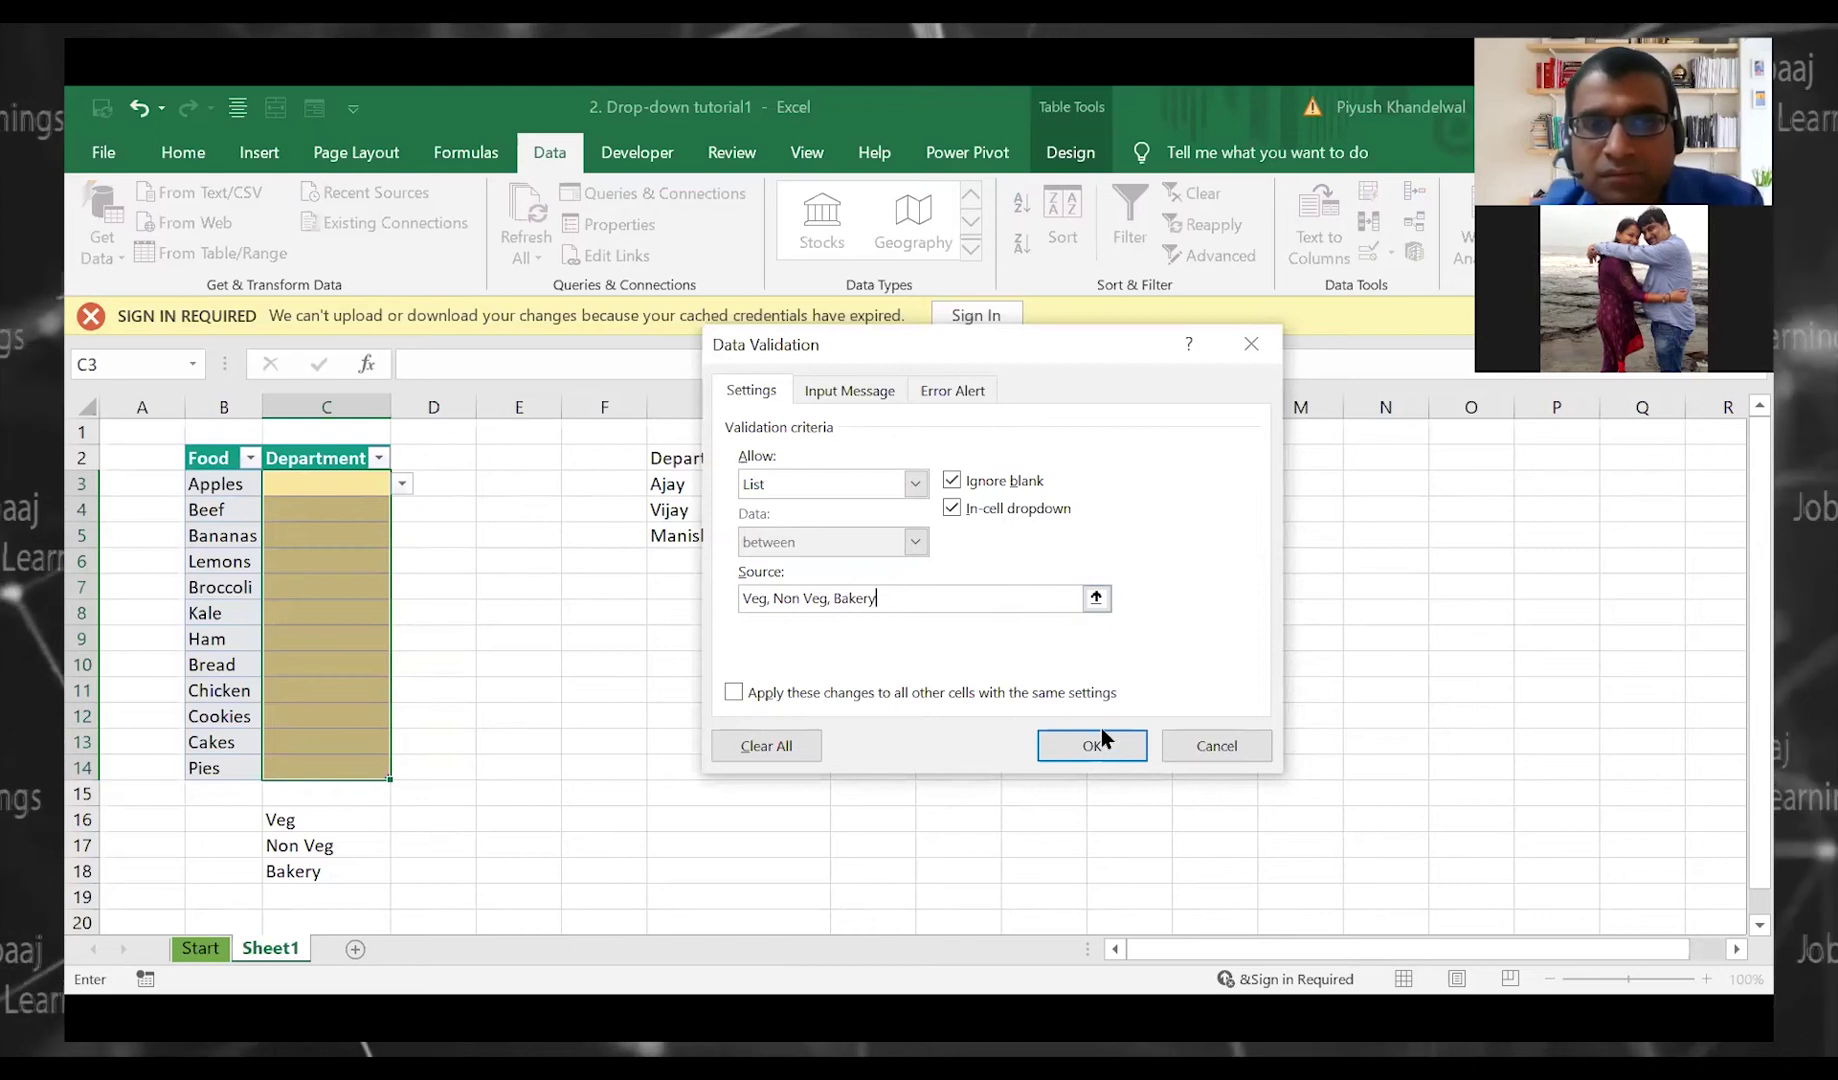
click(1101, 735)
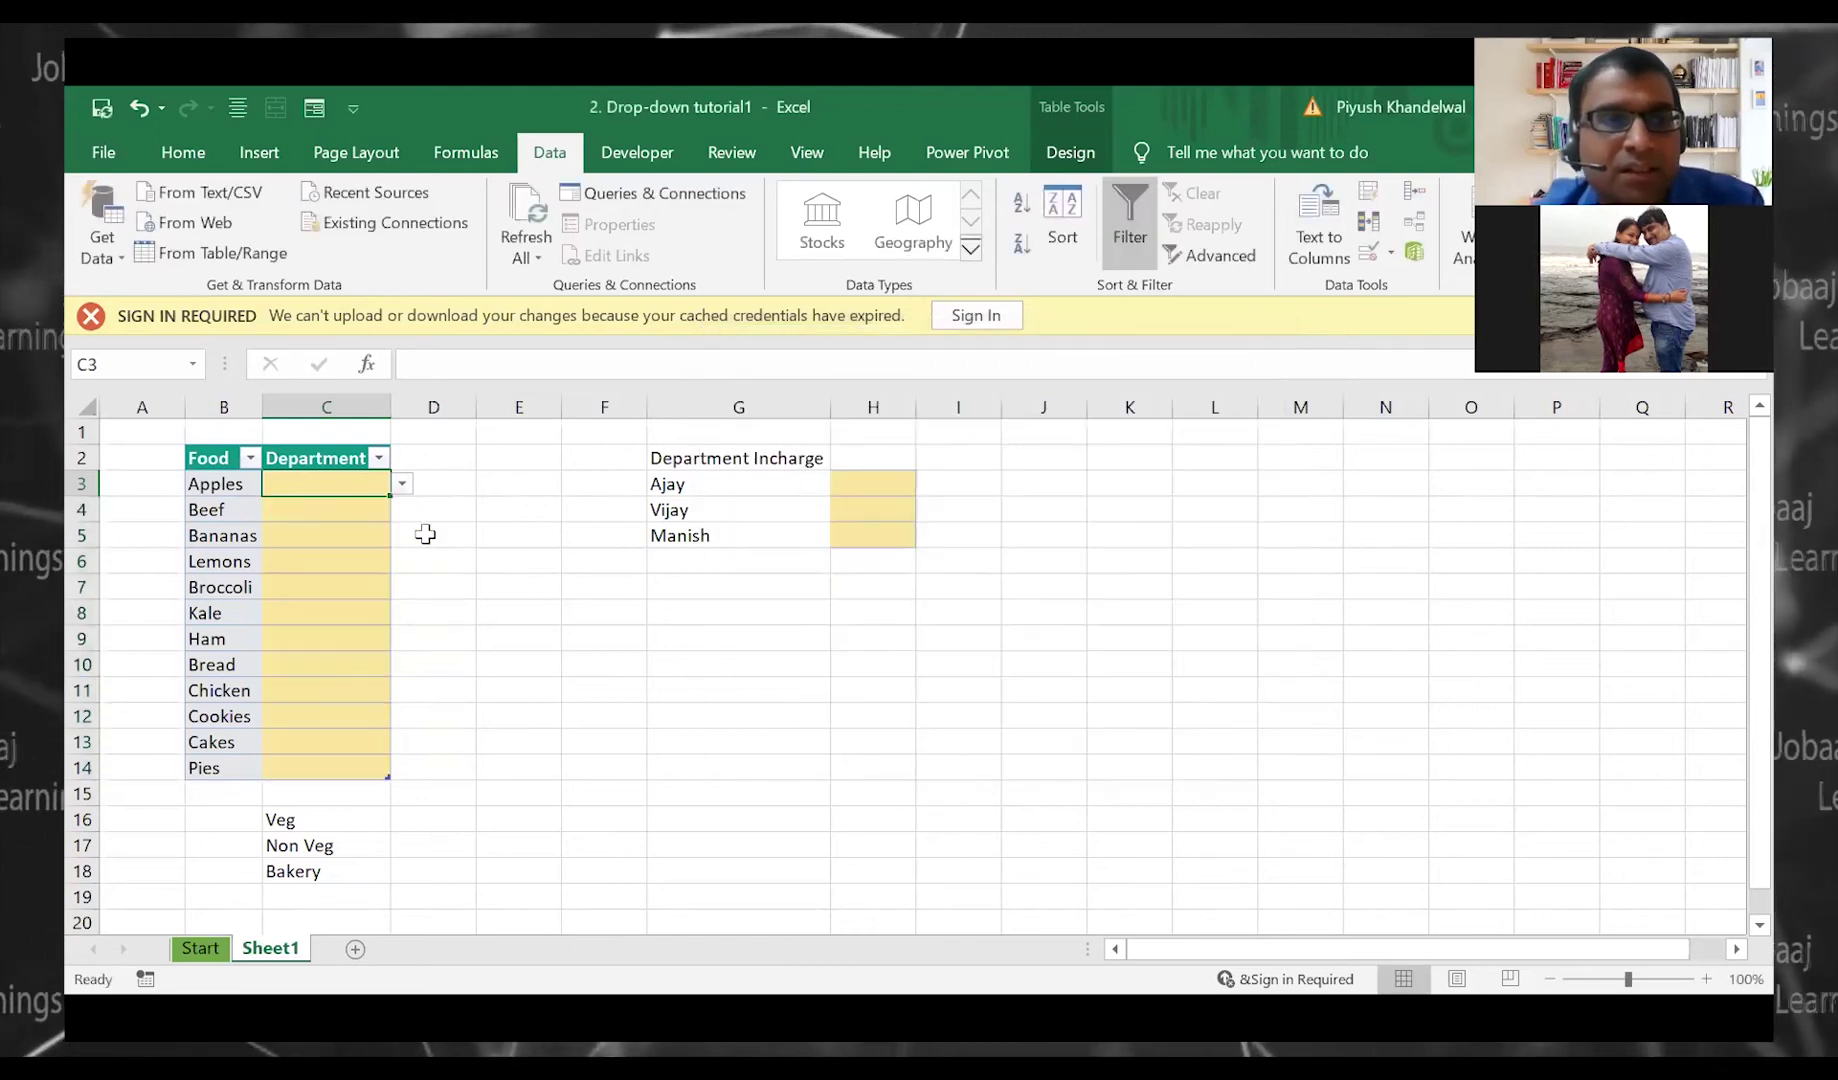
Test the Apples drop-down, then delete the old helper list in C16:C18
key(alt+Down)
key(Down)
key(Down)
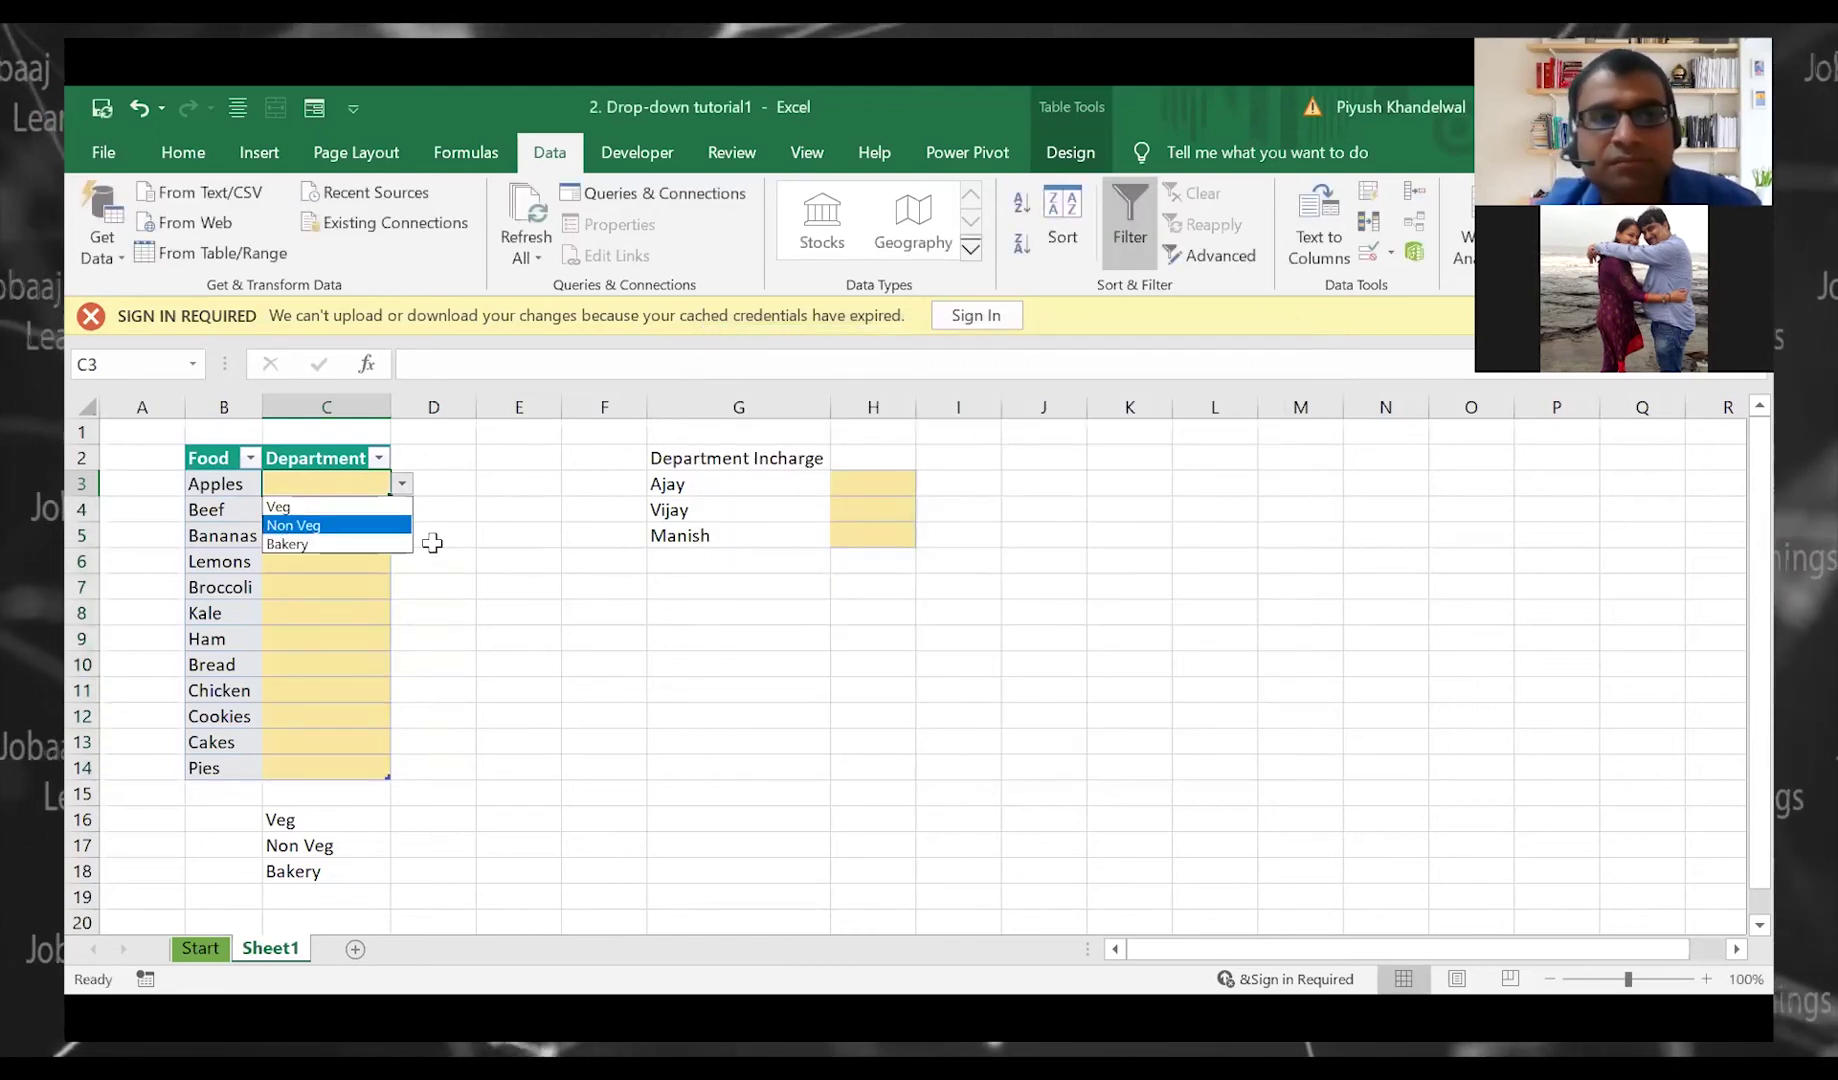
key(Down)
key(Up)
key(Up)
key(Down)
key(Down)
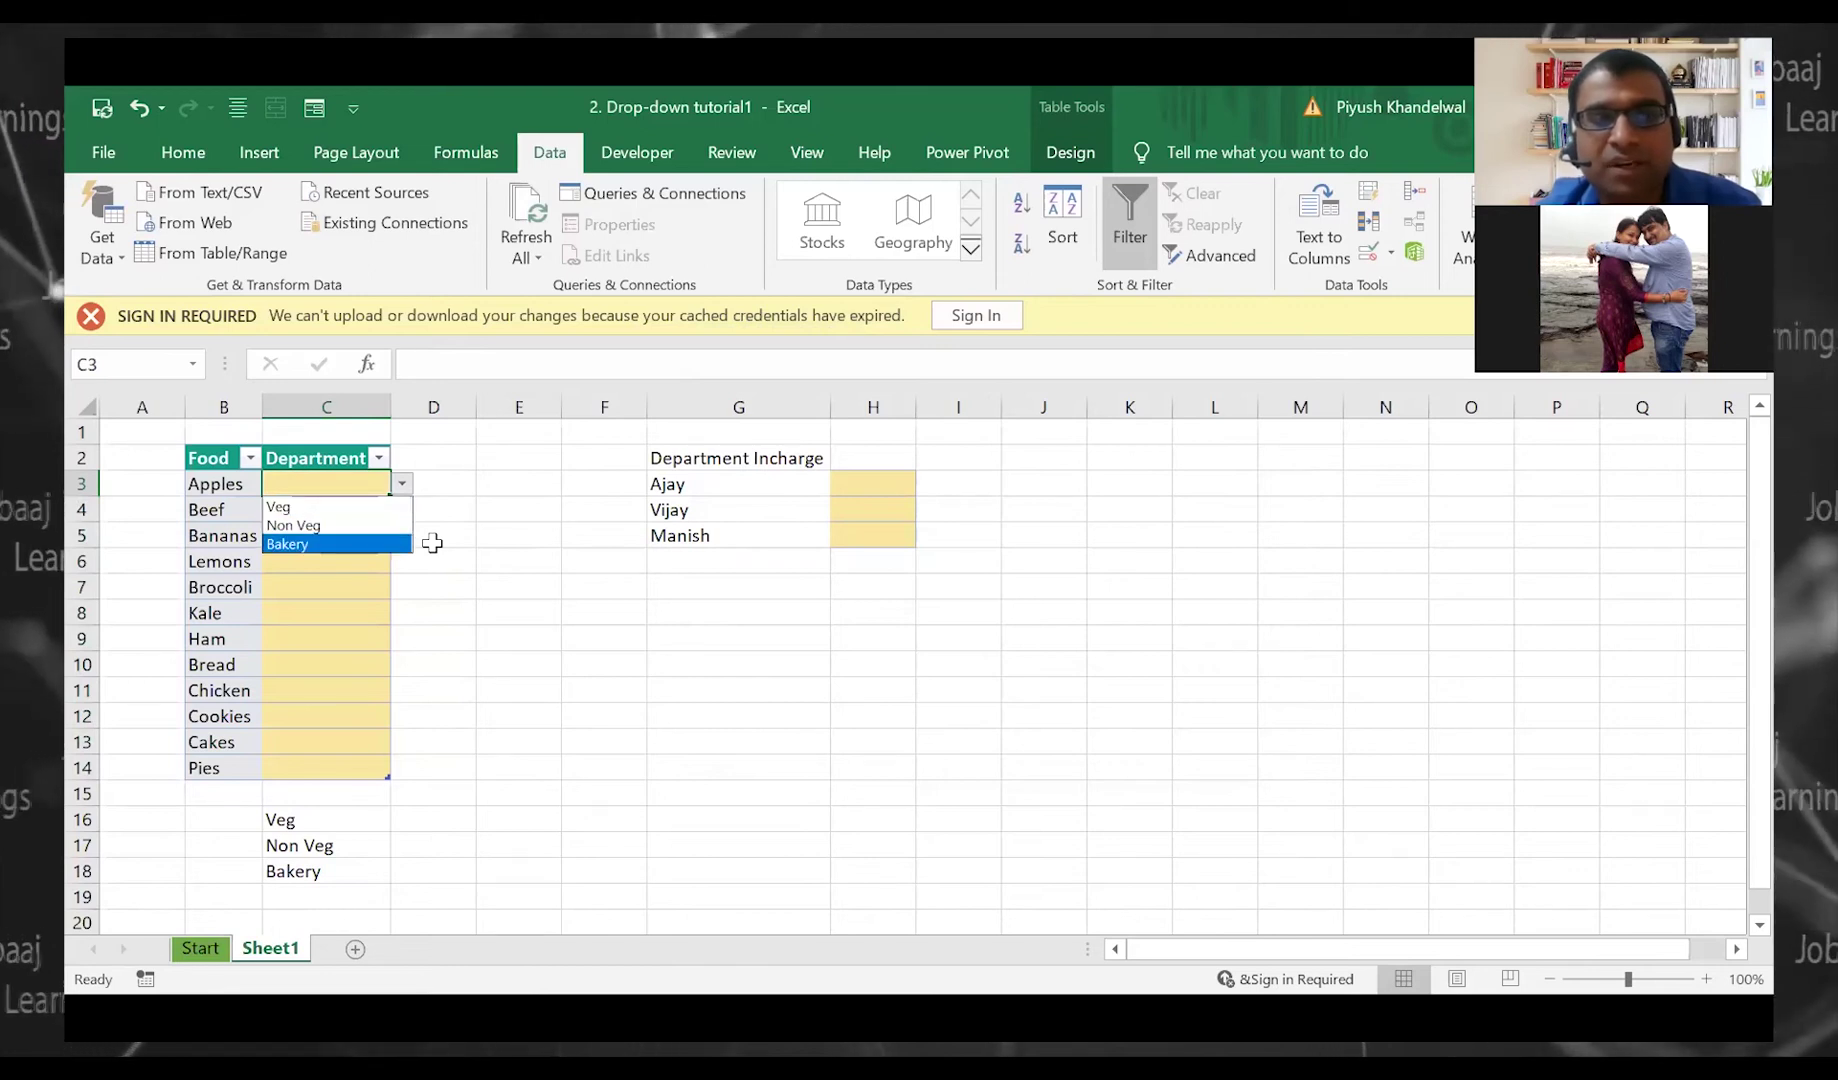
key(Escape)
drag(265, 815, 330, 897)
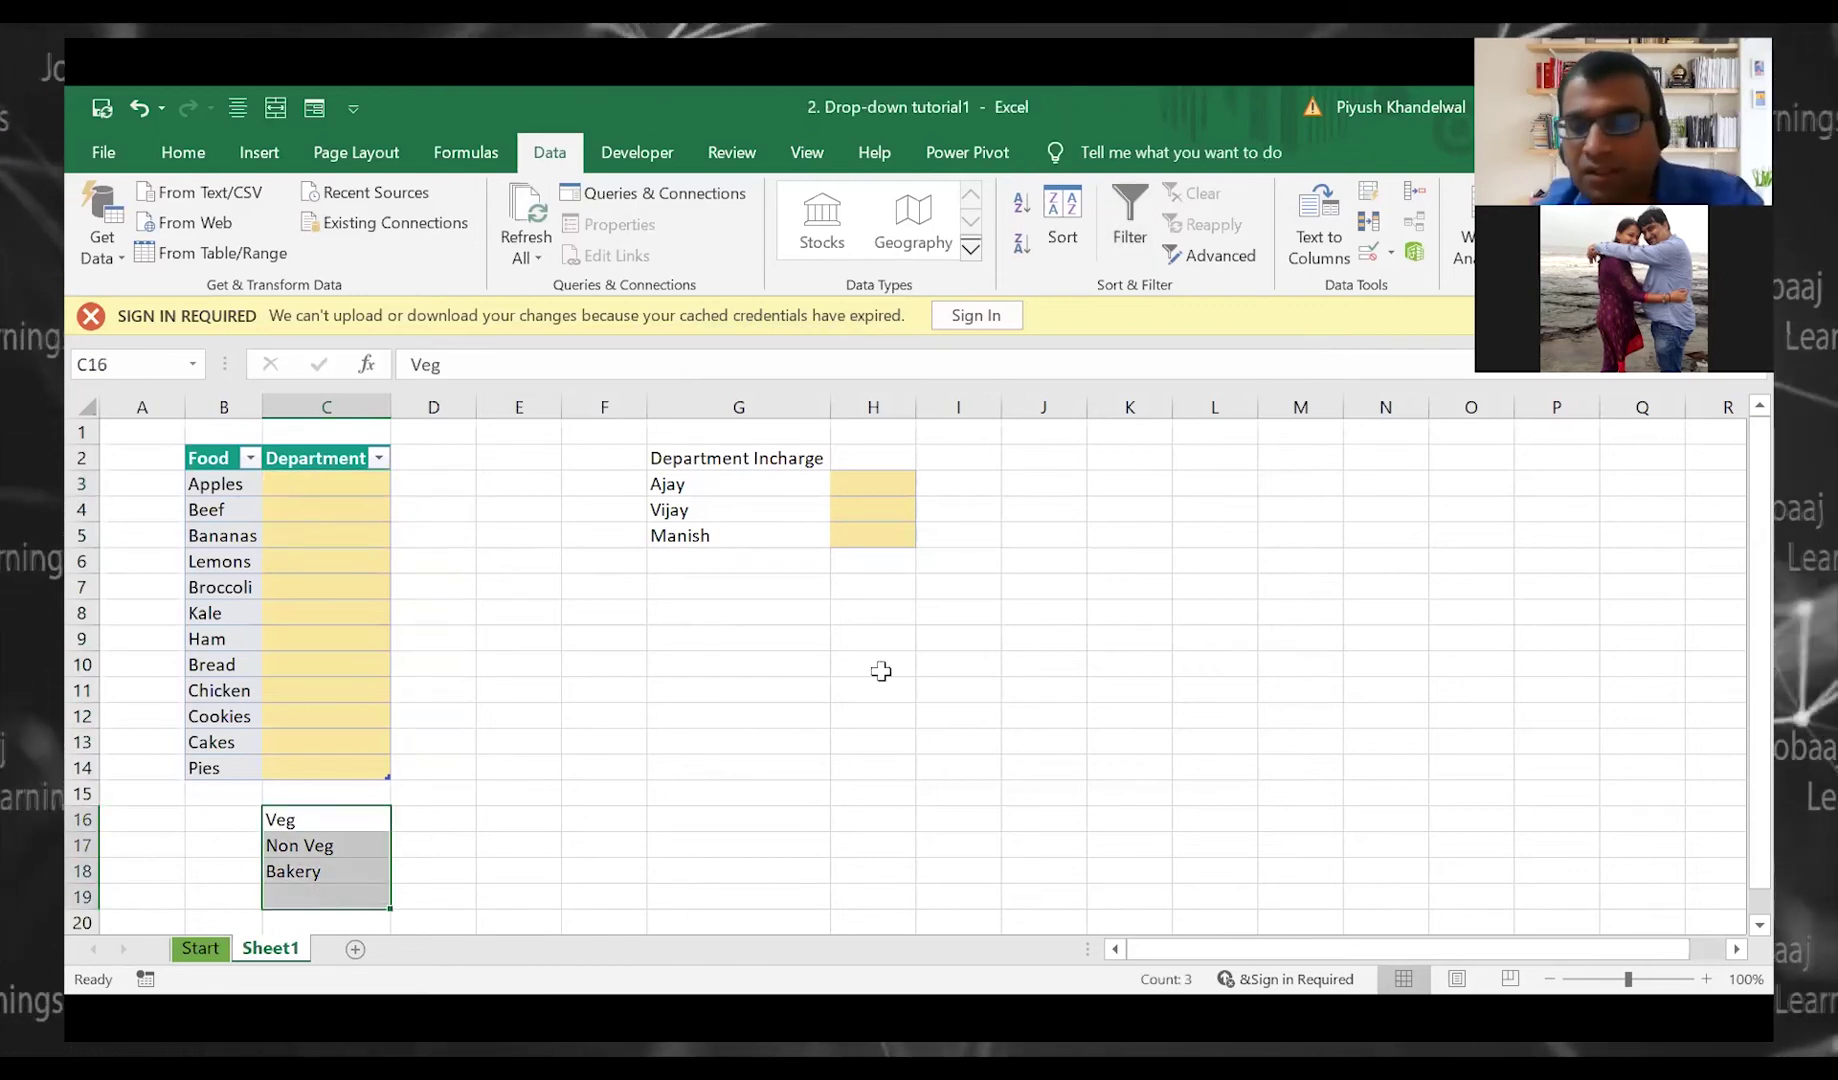
key(Delete)
click(313, 460)
Choose Veg for Apples and Non Veg for Beef from the drop-downs
click(320, 482)
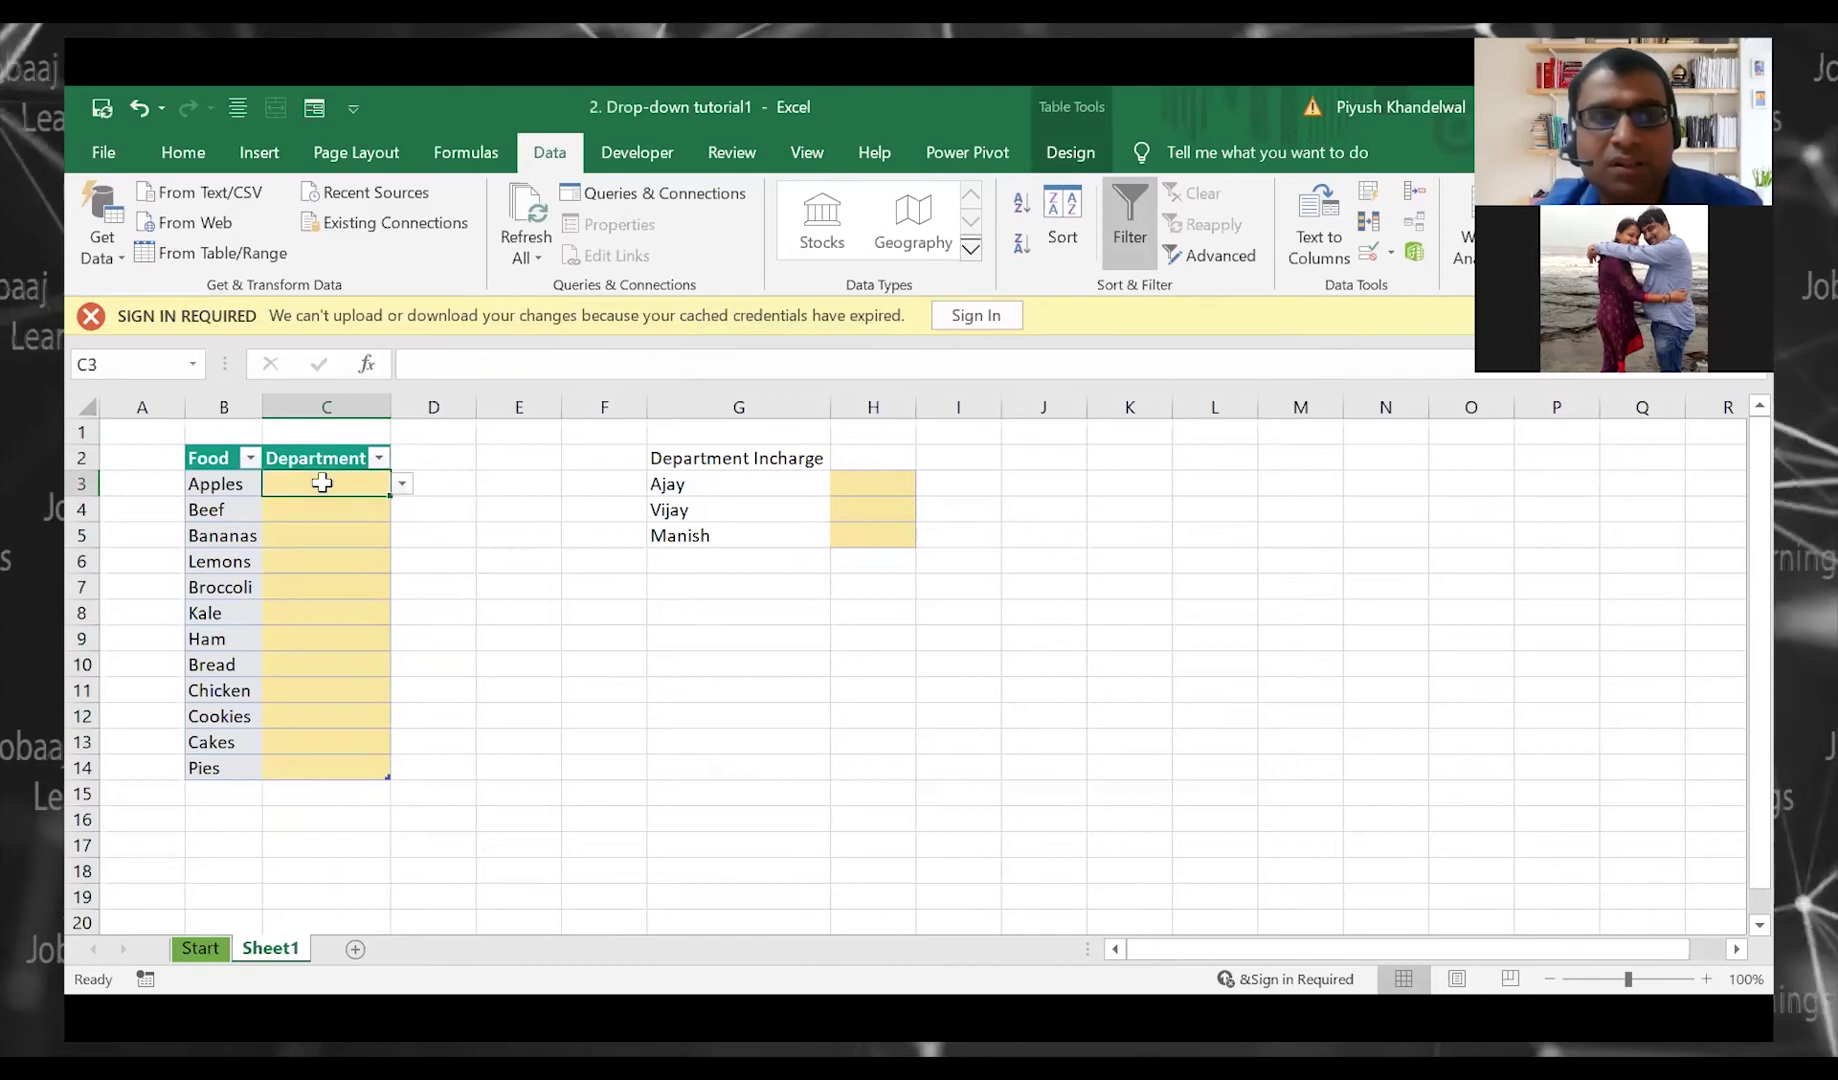
key(alt+Down)
key(Down)
key(Return)
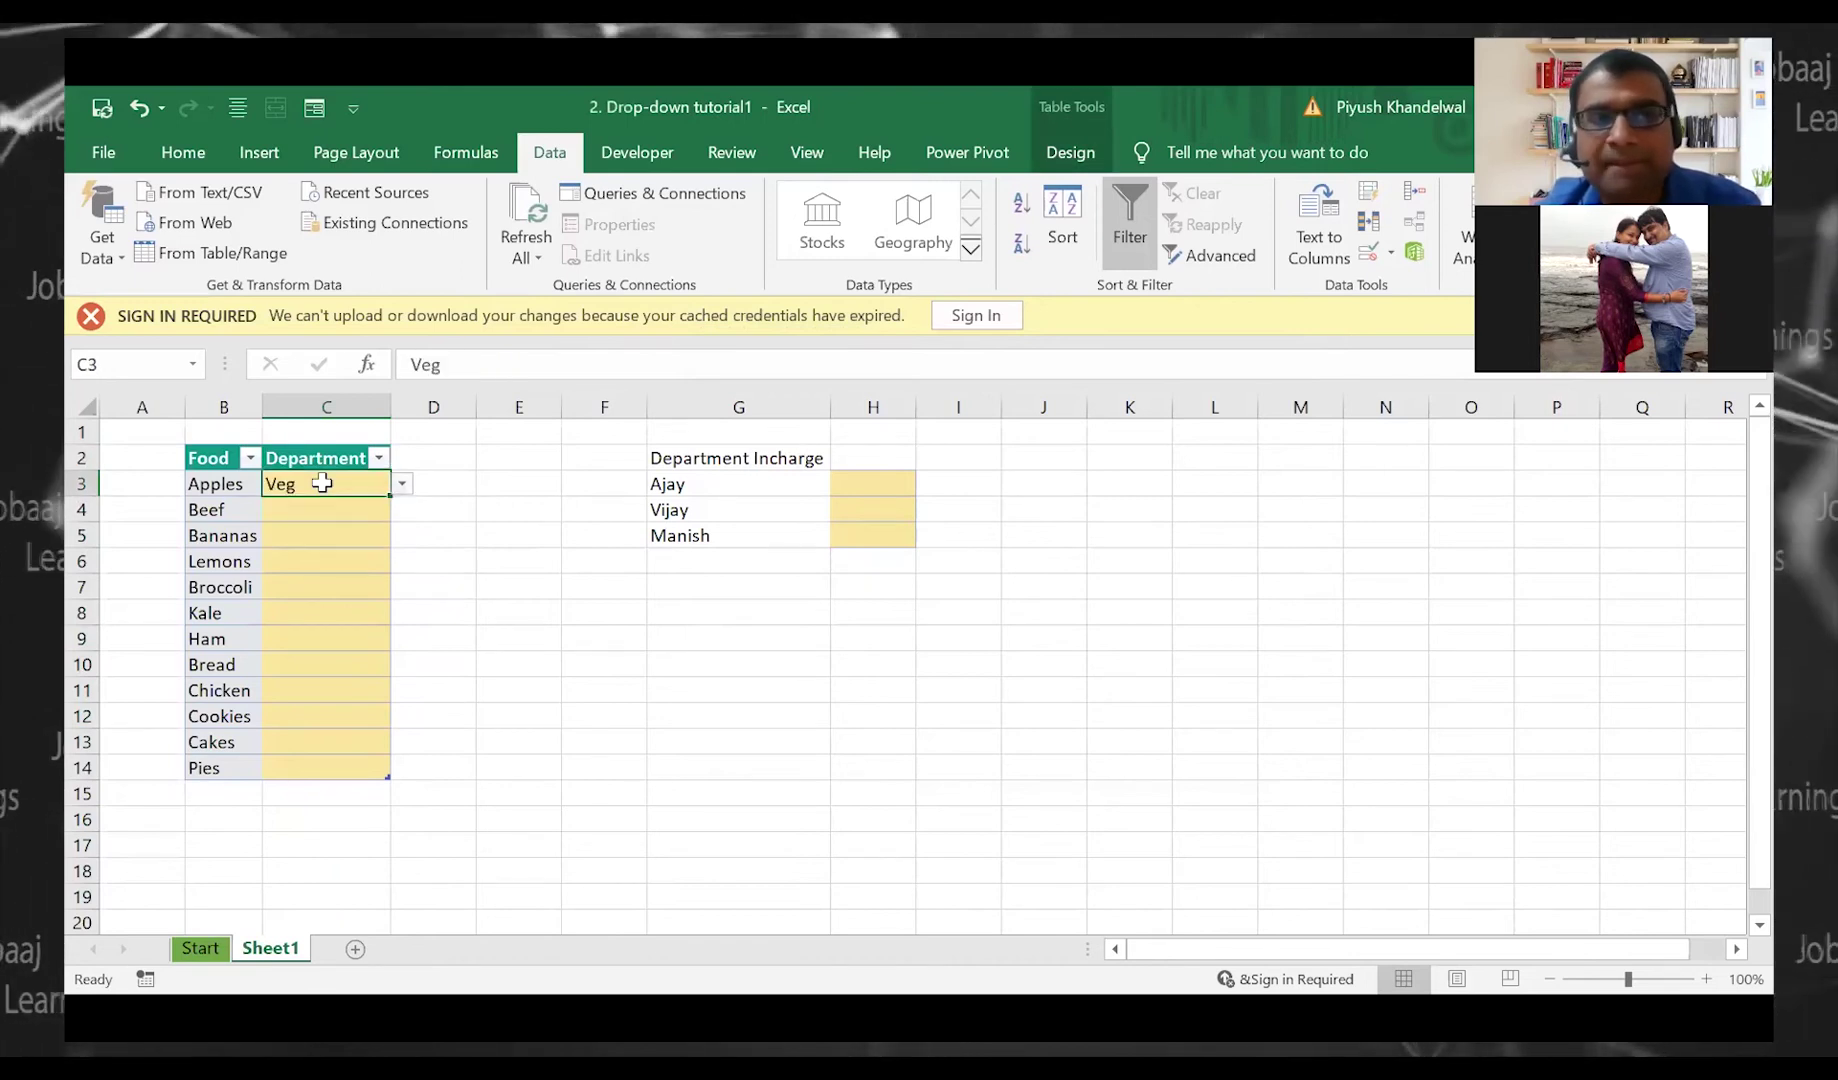
key(alt+Down)
key(Down)
key(Down)
key(Return)
Turn off the in-cell dropdown for C3 and check the other Department cells
click(321, 482)
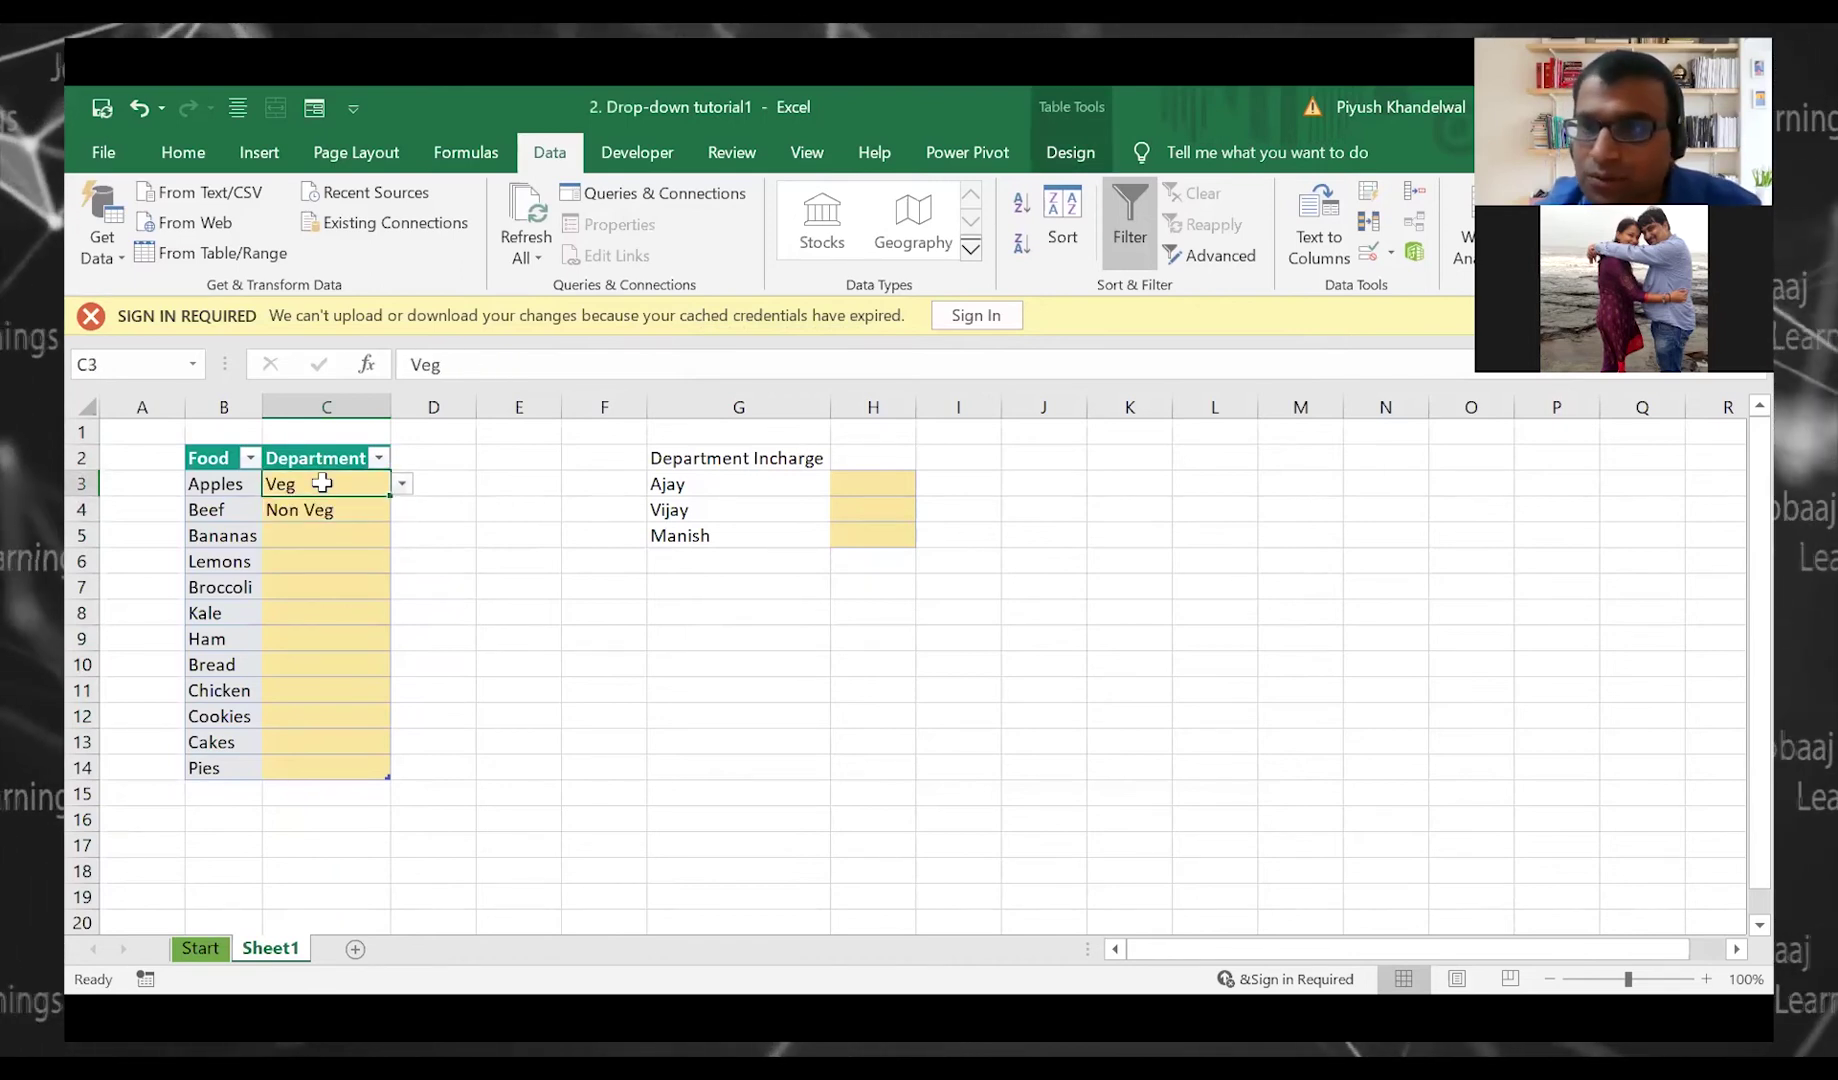
click(1367, 253)
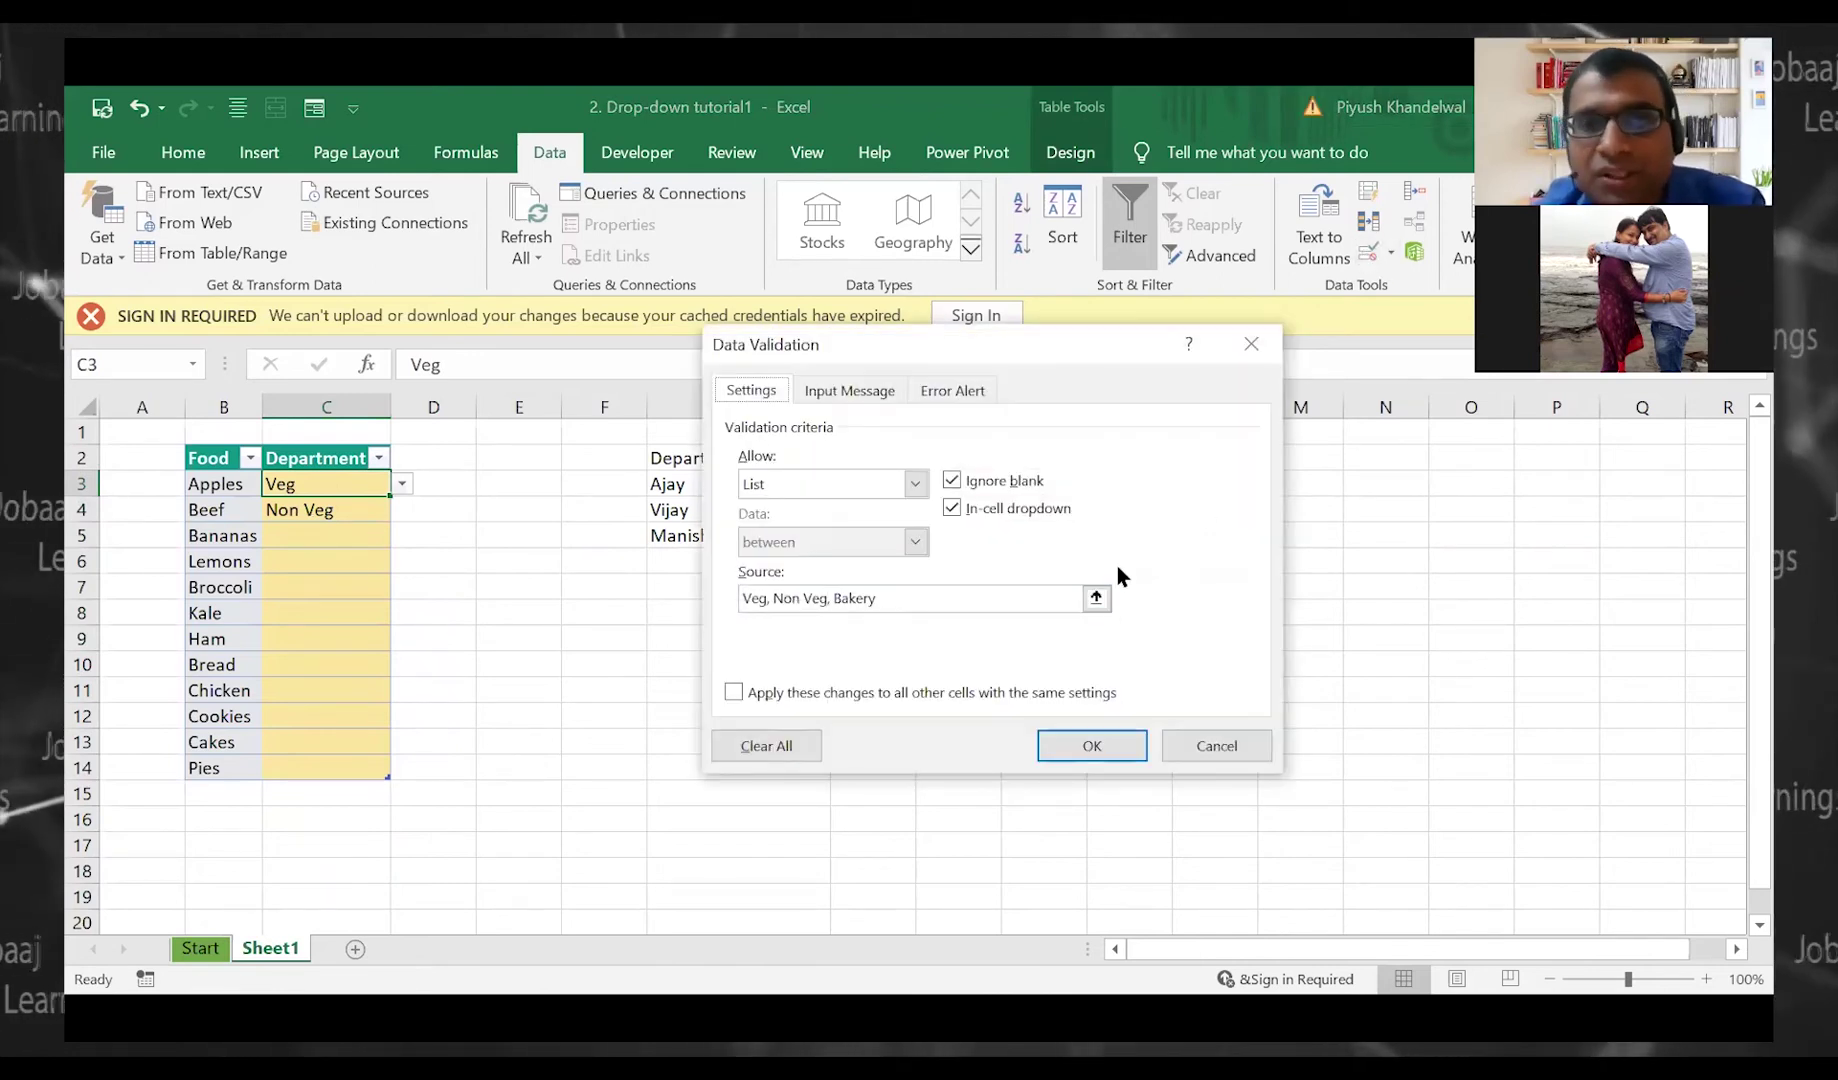
click(951, 508)
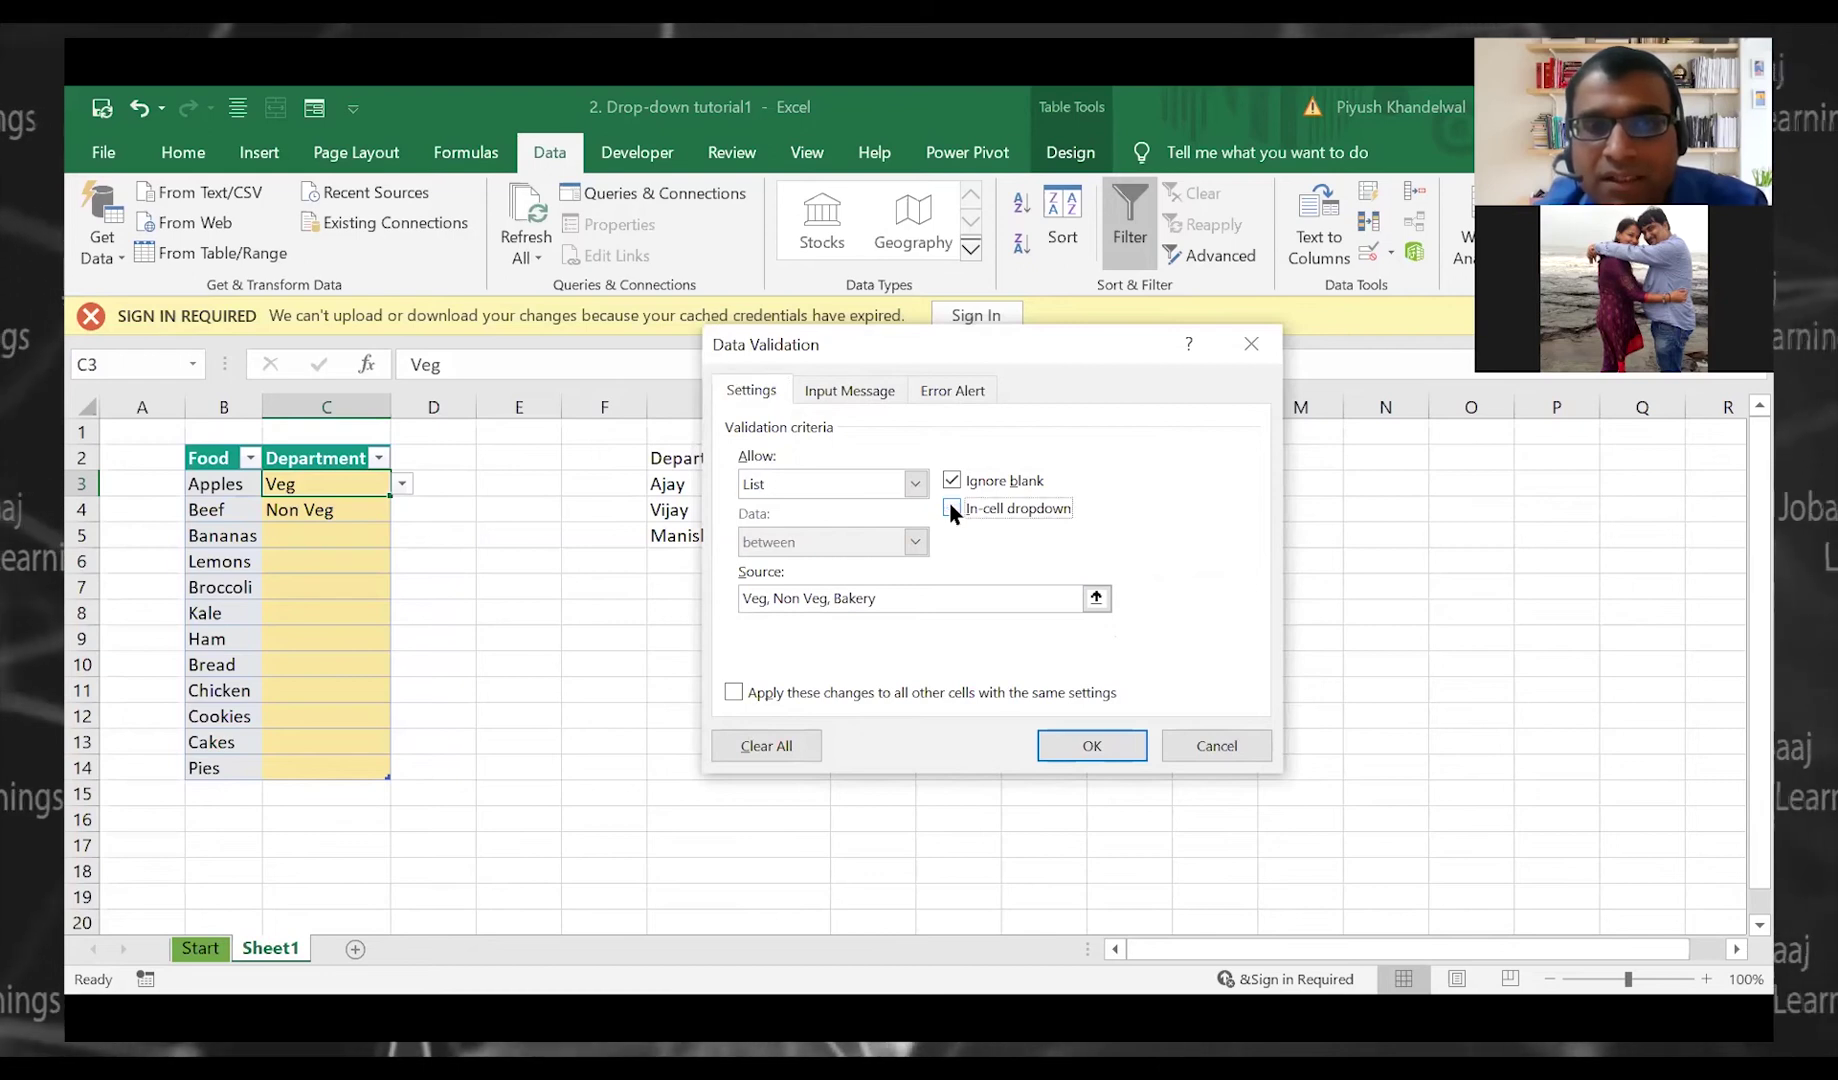
click(1083, 738)
click(948, 614)
click(330, 535)
click(385, 560)
Turn off the in-cell dropdown for Bananas' department cell C5
click(353, 610)
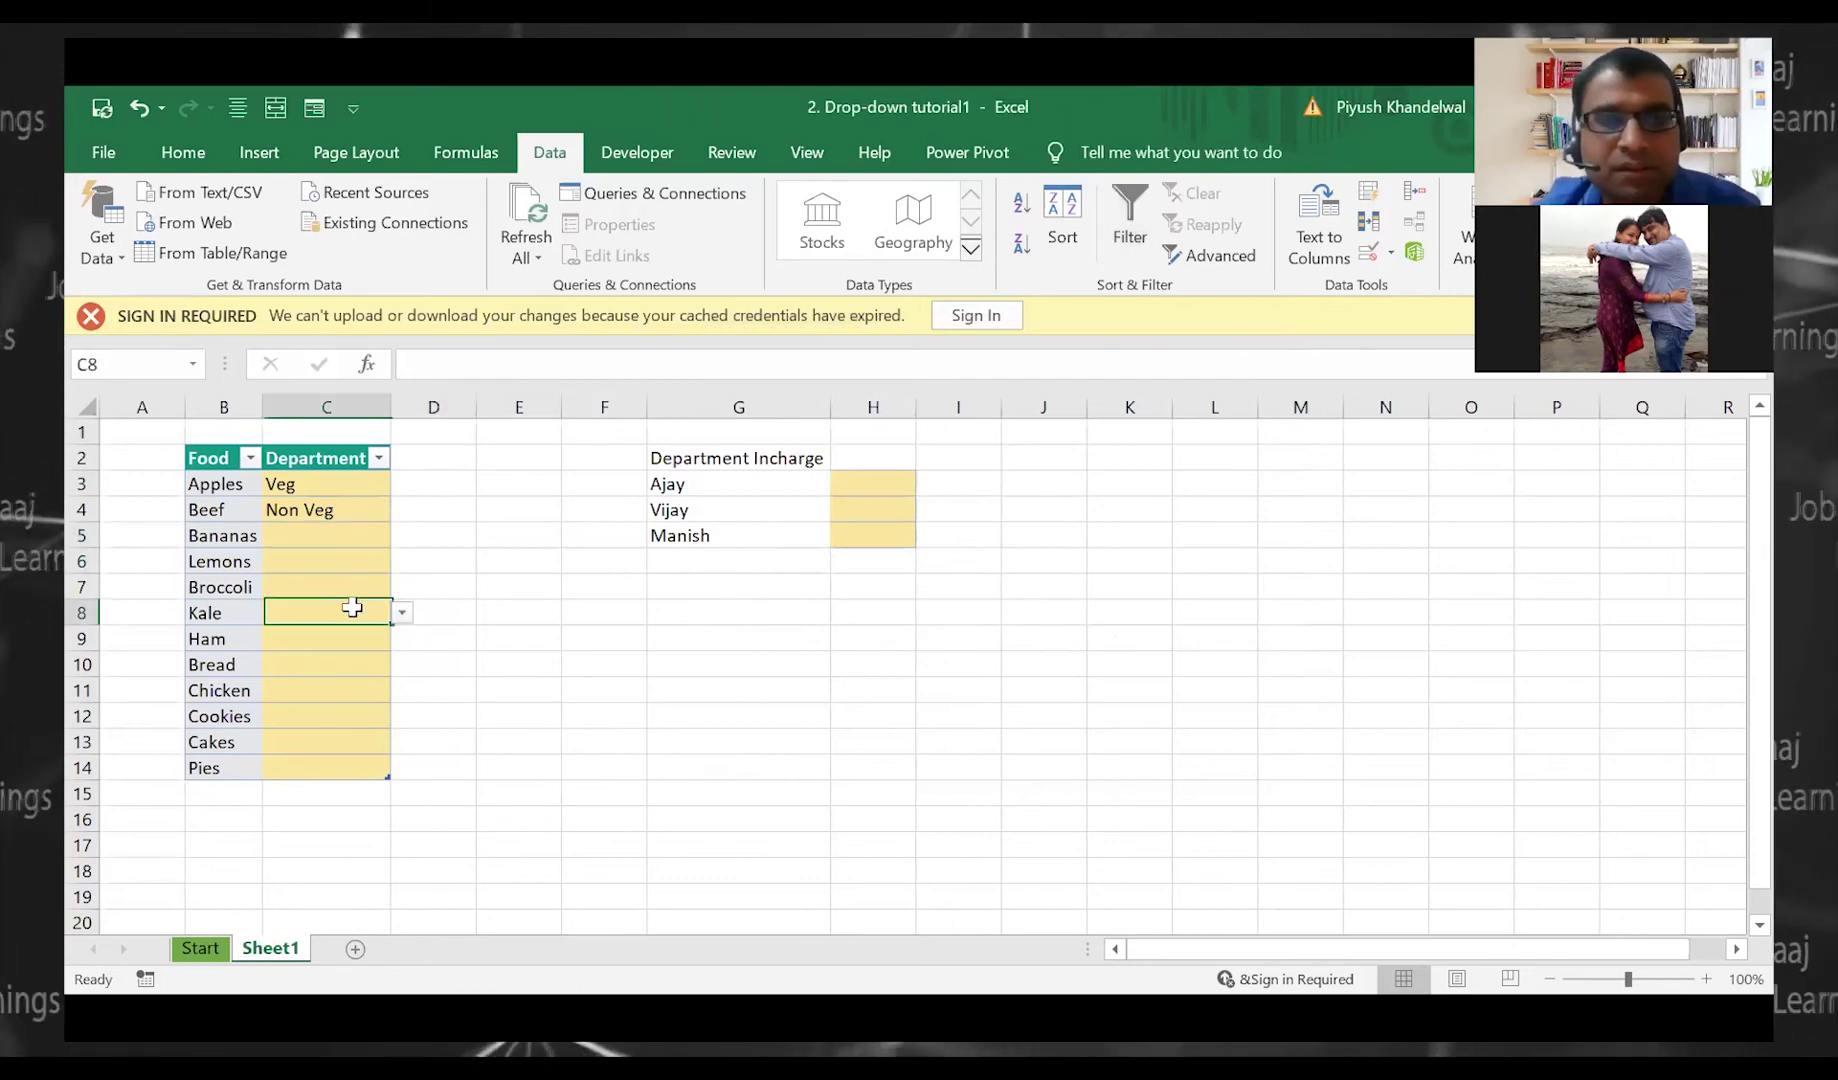
click(368, 662)
click(330, 555)
click(338, 529)
key(alt+Down)
key(Escape)
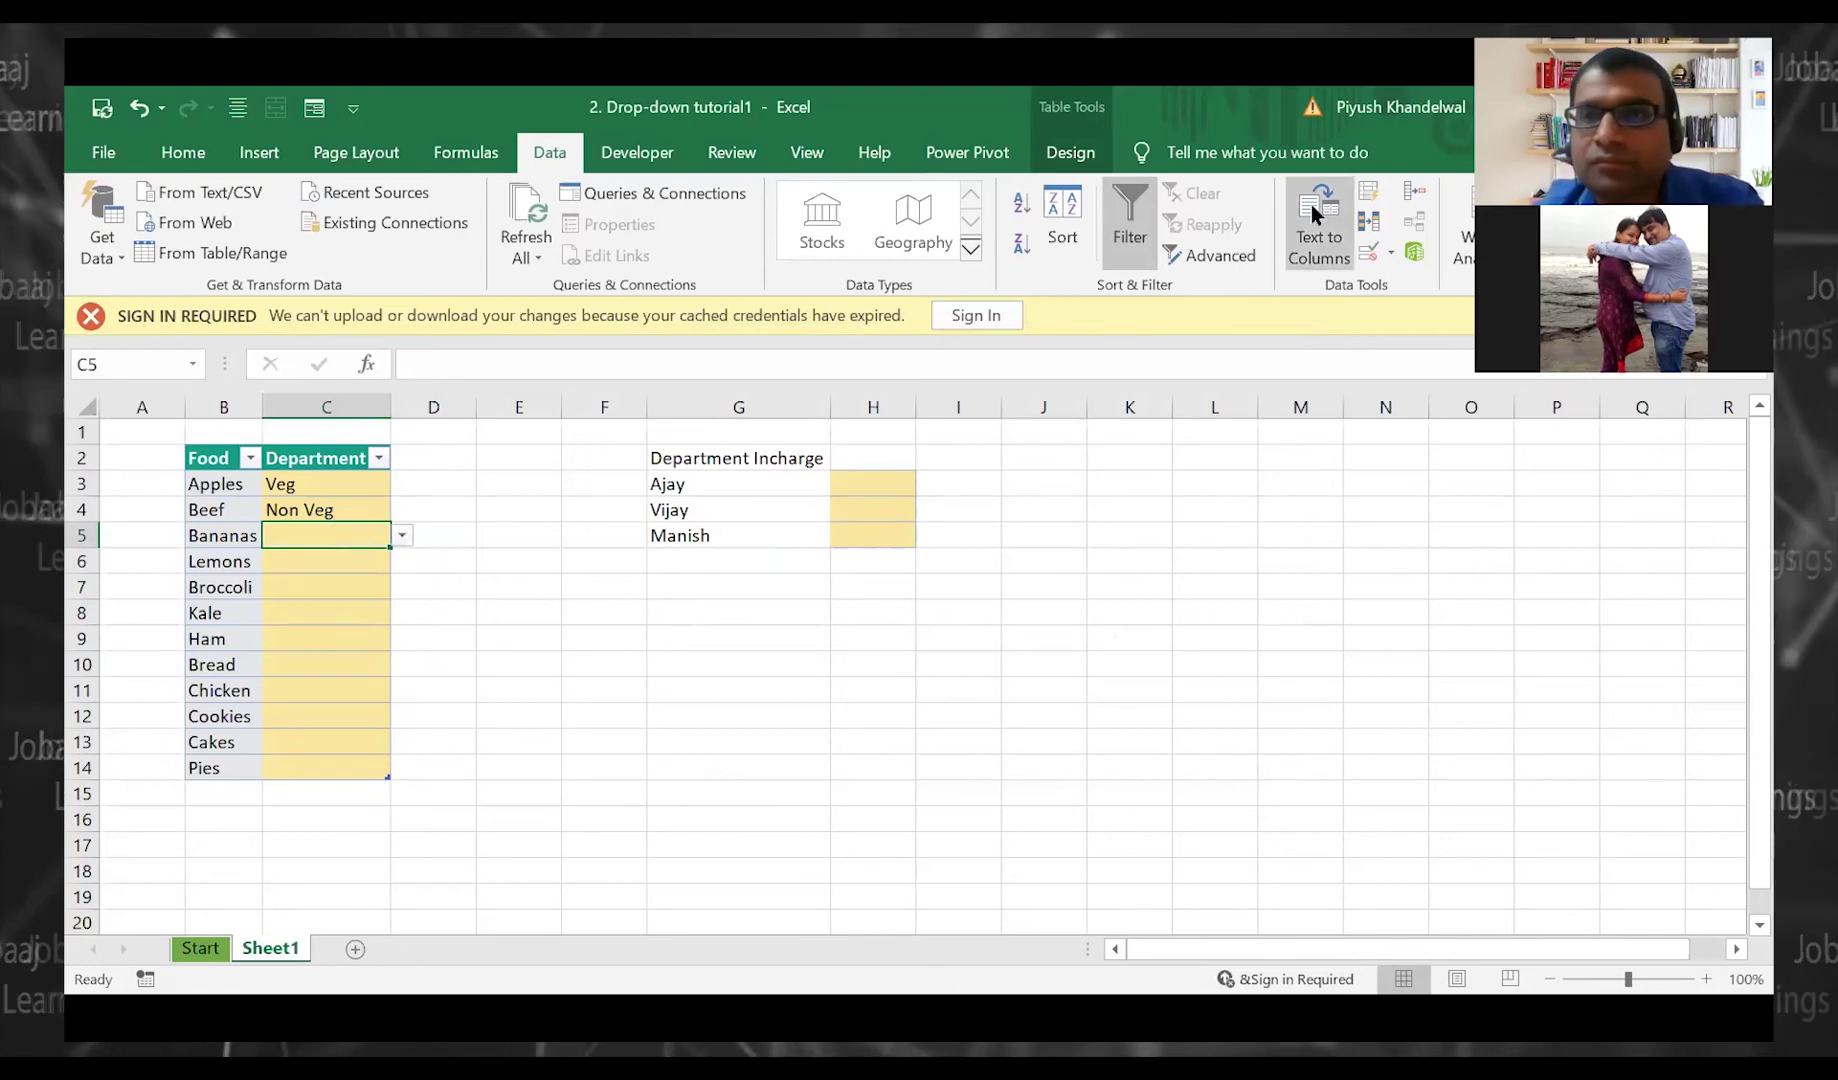
click(1368, 252)
click(949, 505)
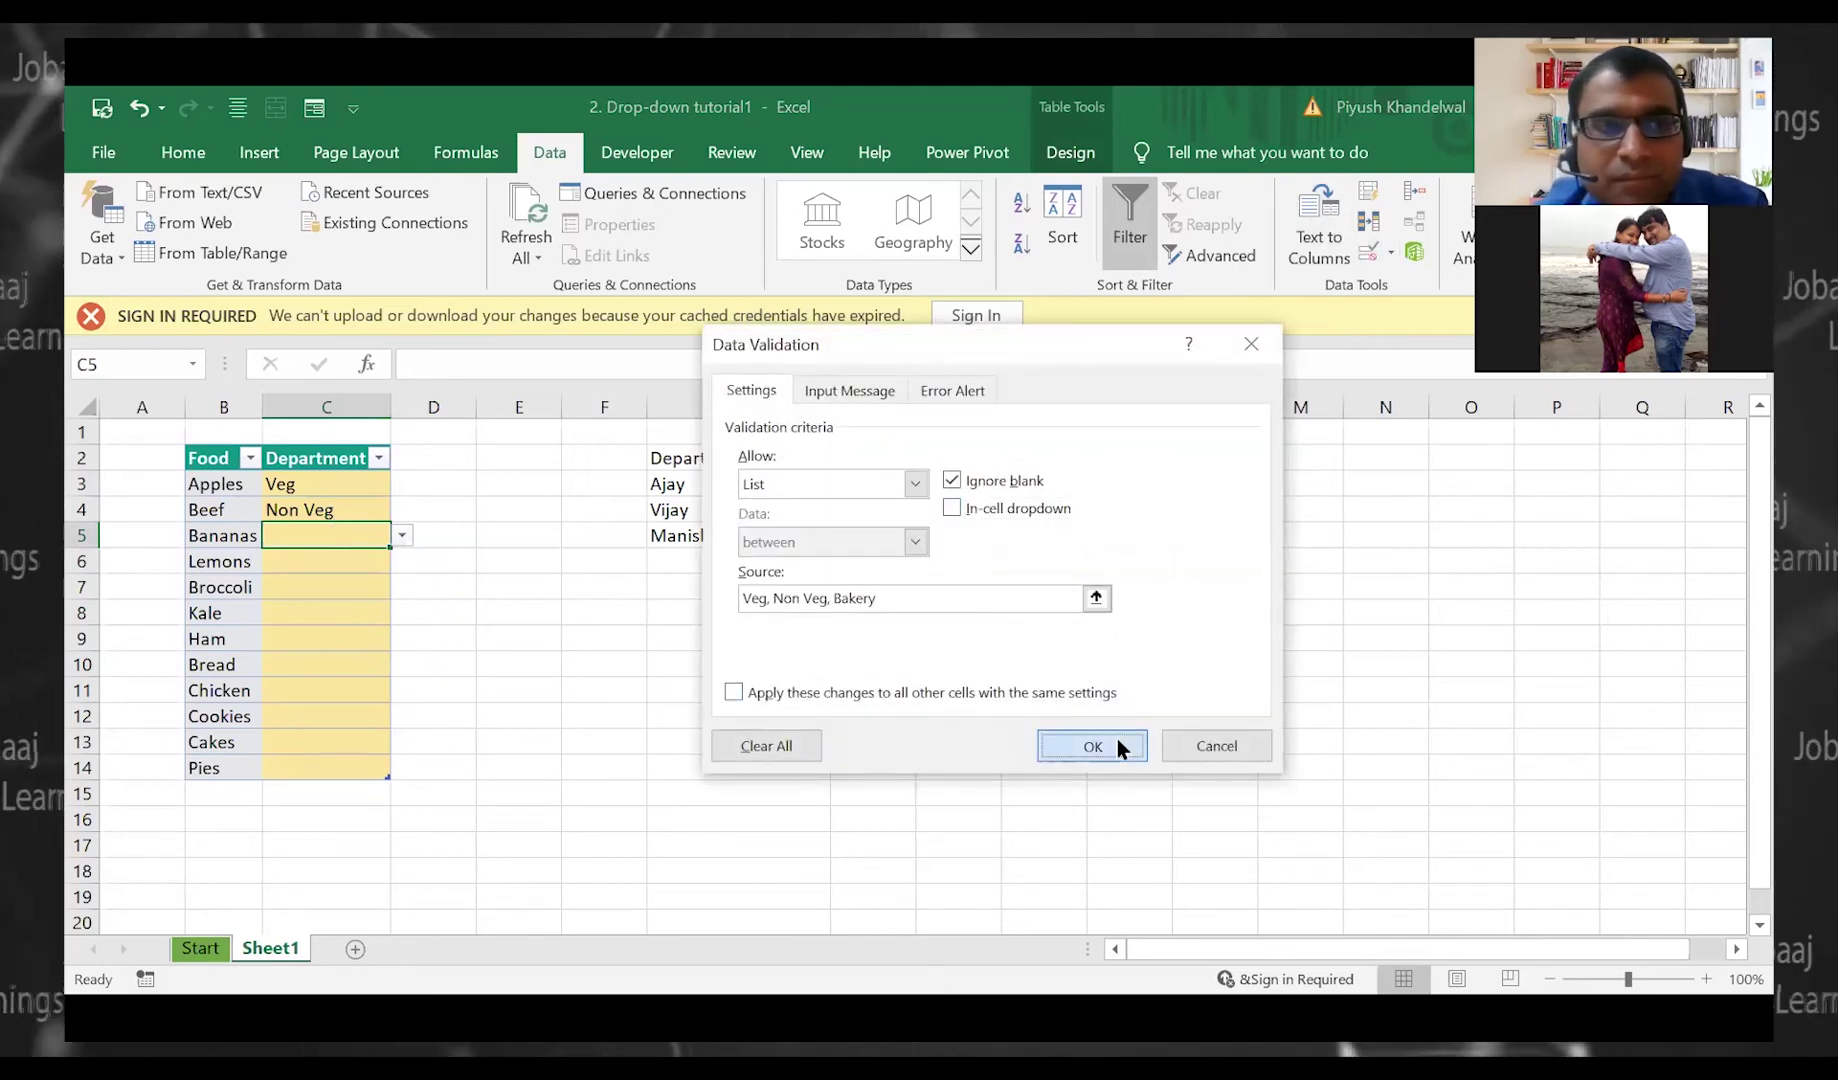
click(1117, 745)
Confirm that C5 still rejects an invalid entry 'fdskfo'
click(354, 491)
click(358, 509)
click(357, 561)
click(355, 539)
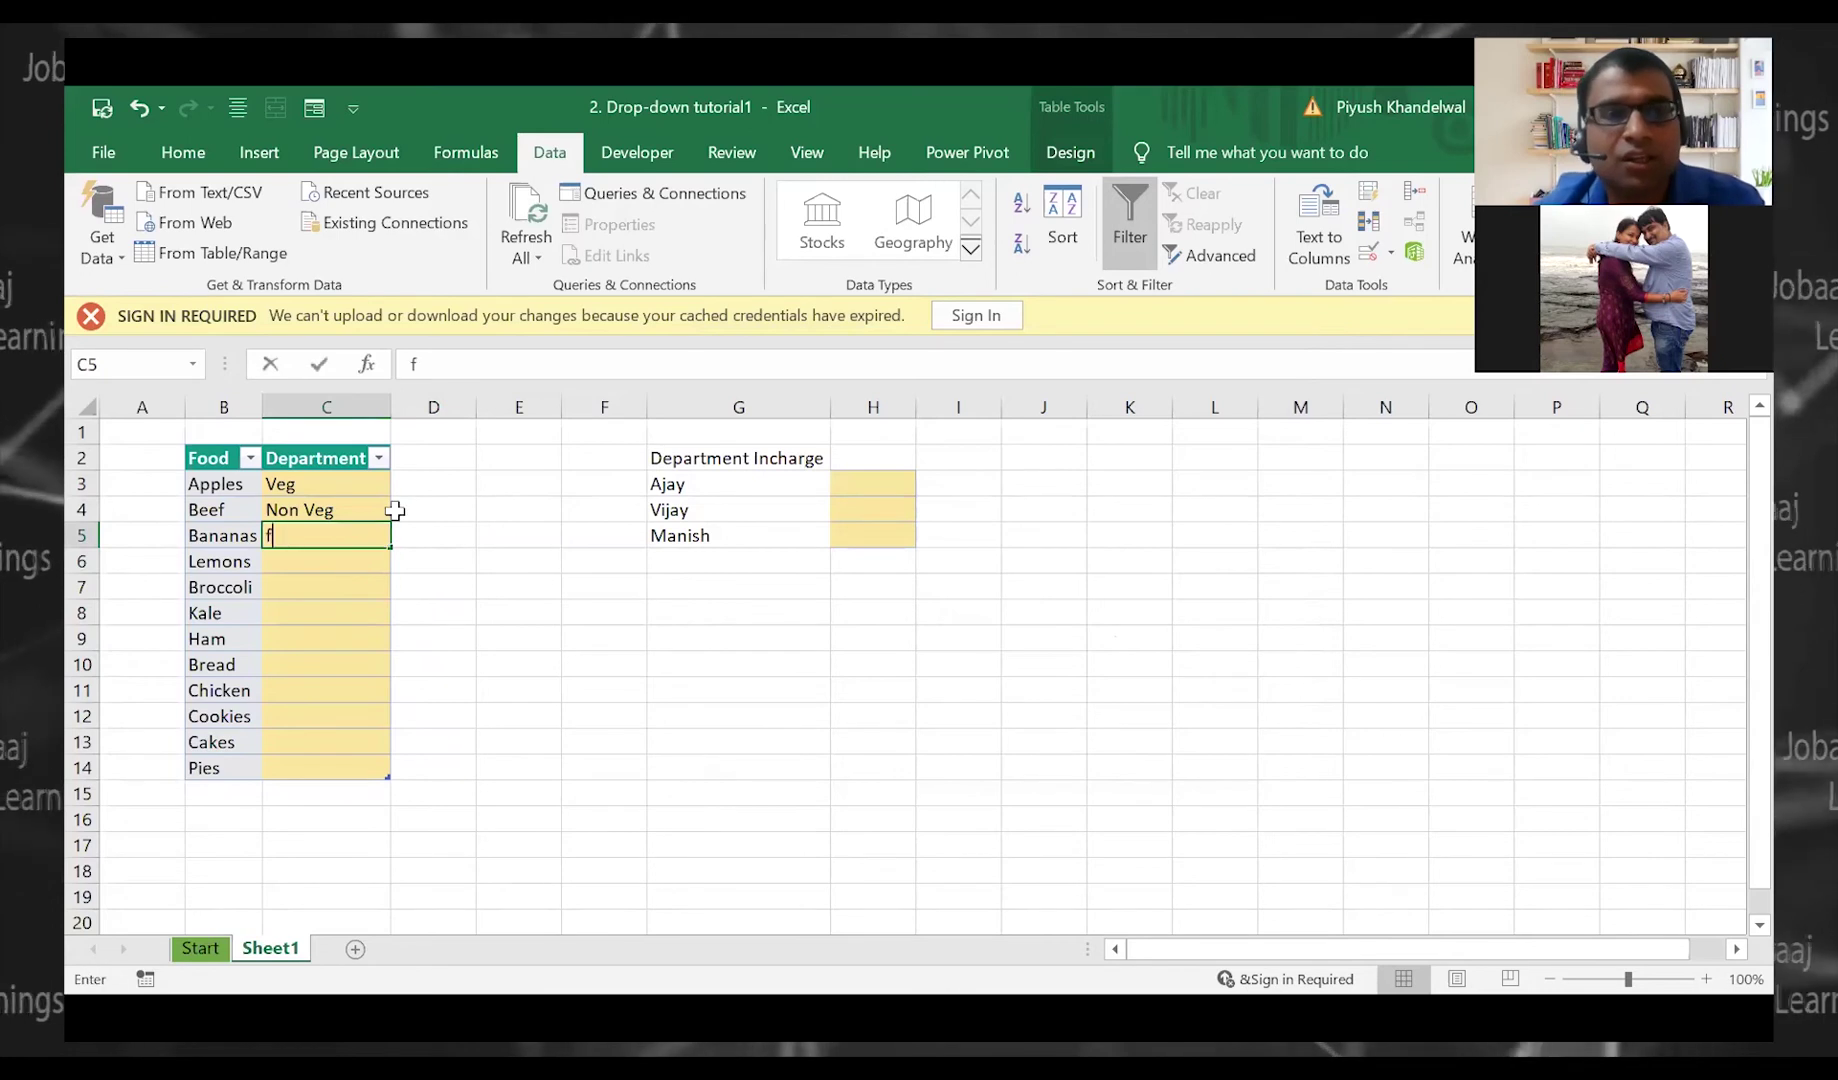
text(fdskfo)
key(Return)
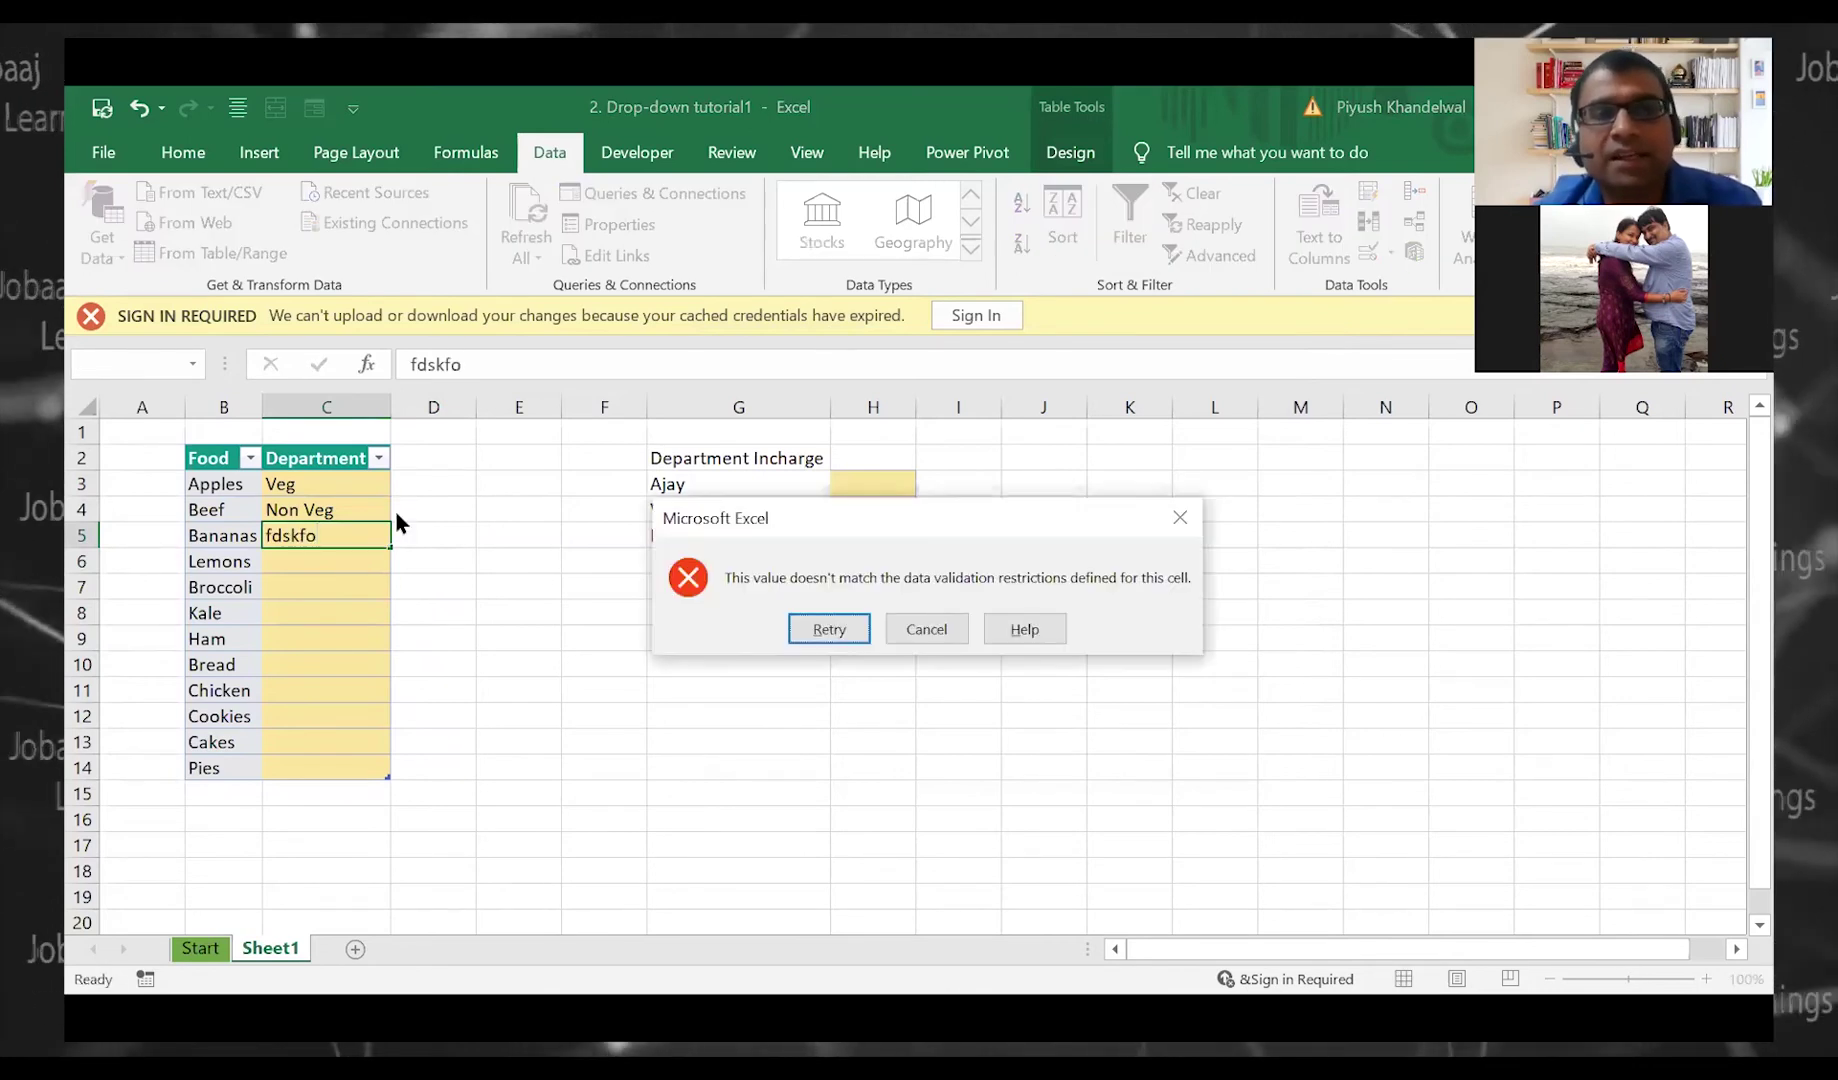
key(Return)
key(Escape)
Clear the Veg and Non Veg entries in C3:C4 and move to D3
key(Up)
key(shift+Up)
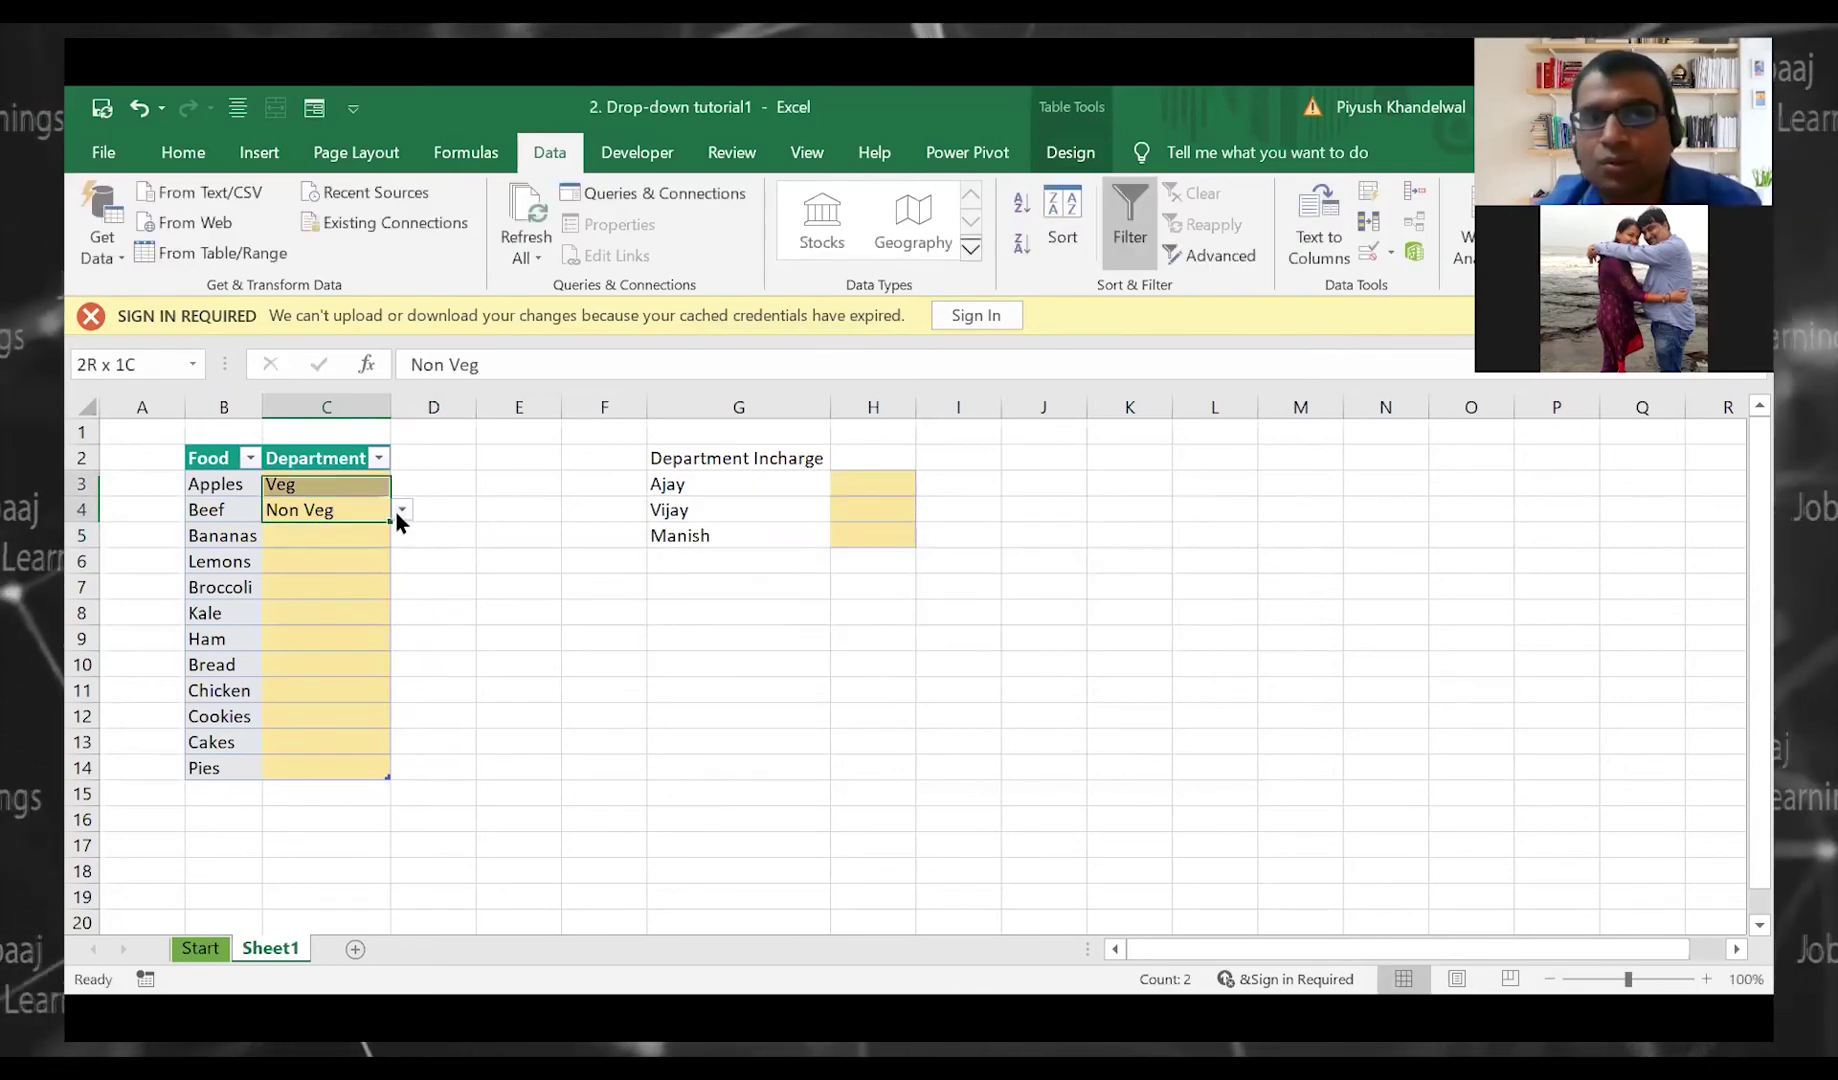
key(Delete)
key(Up)
key(Right)
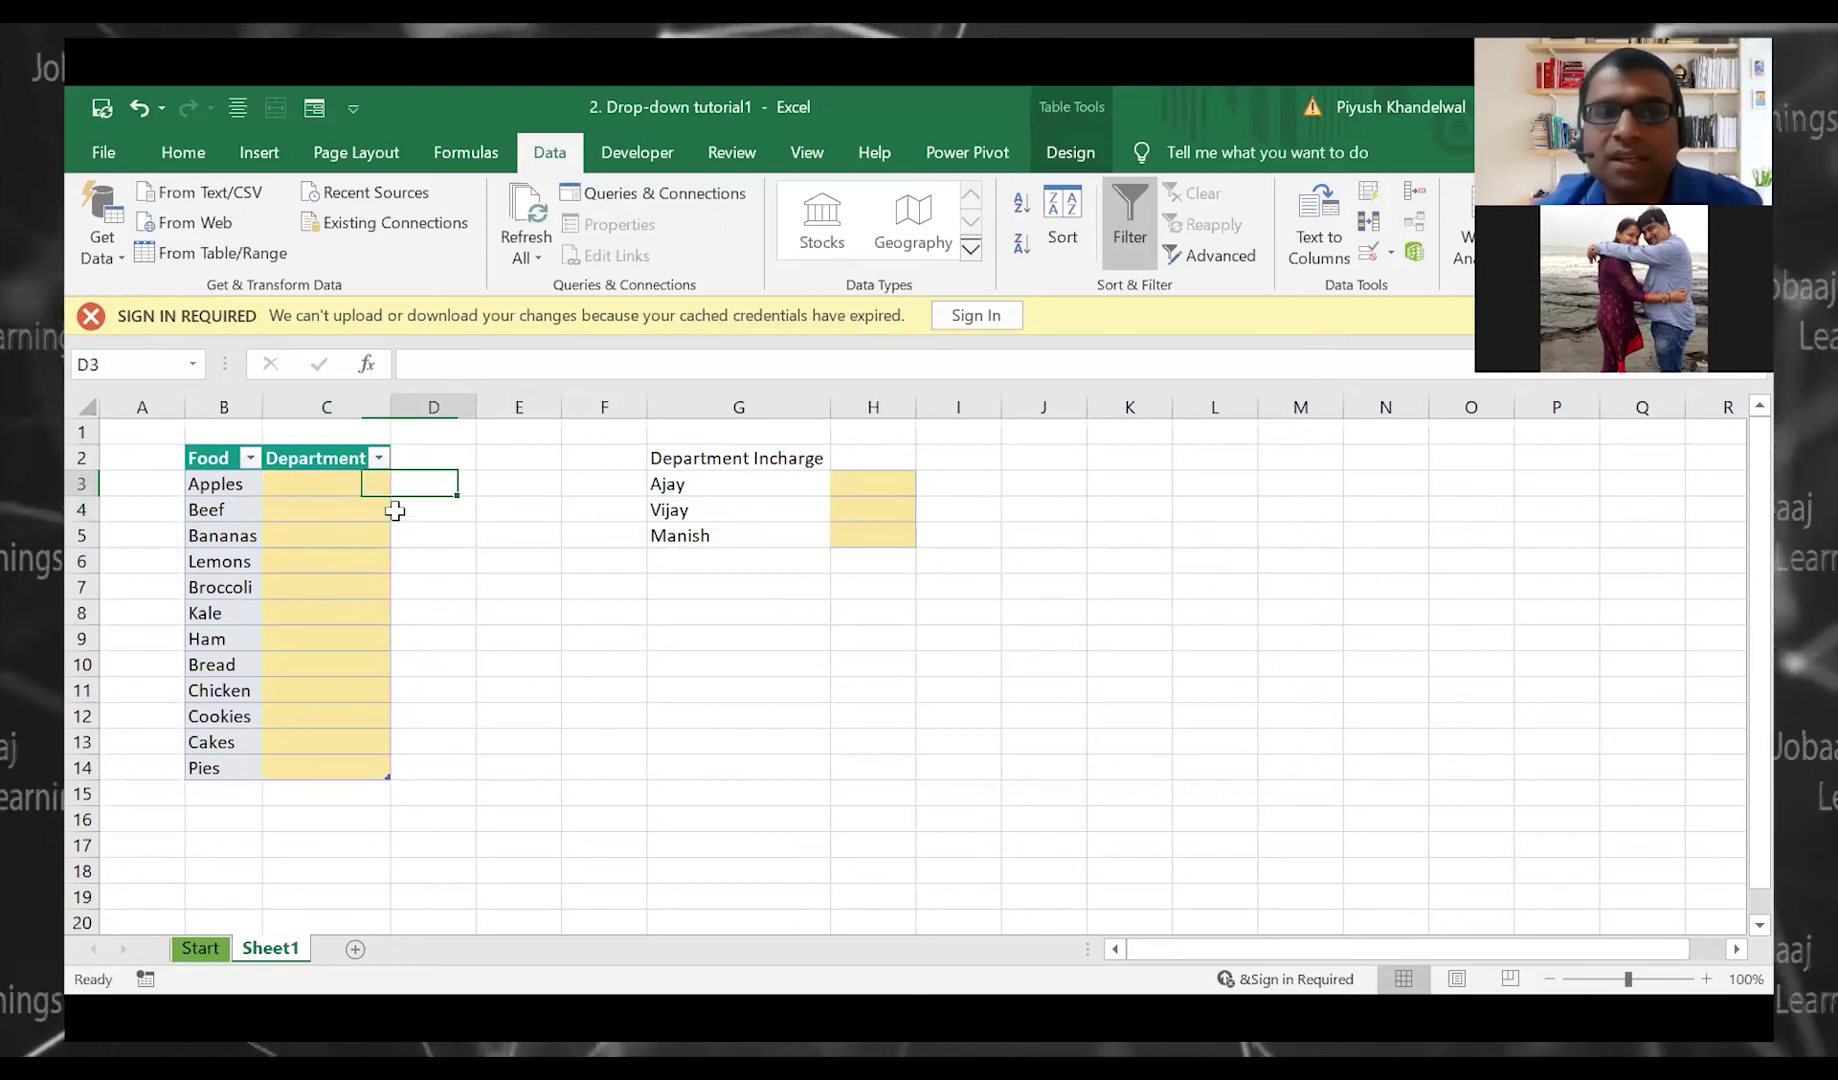
click(1390, 253)
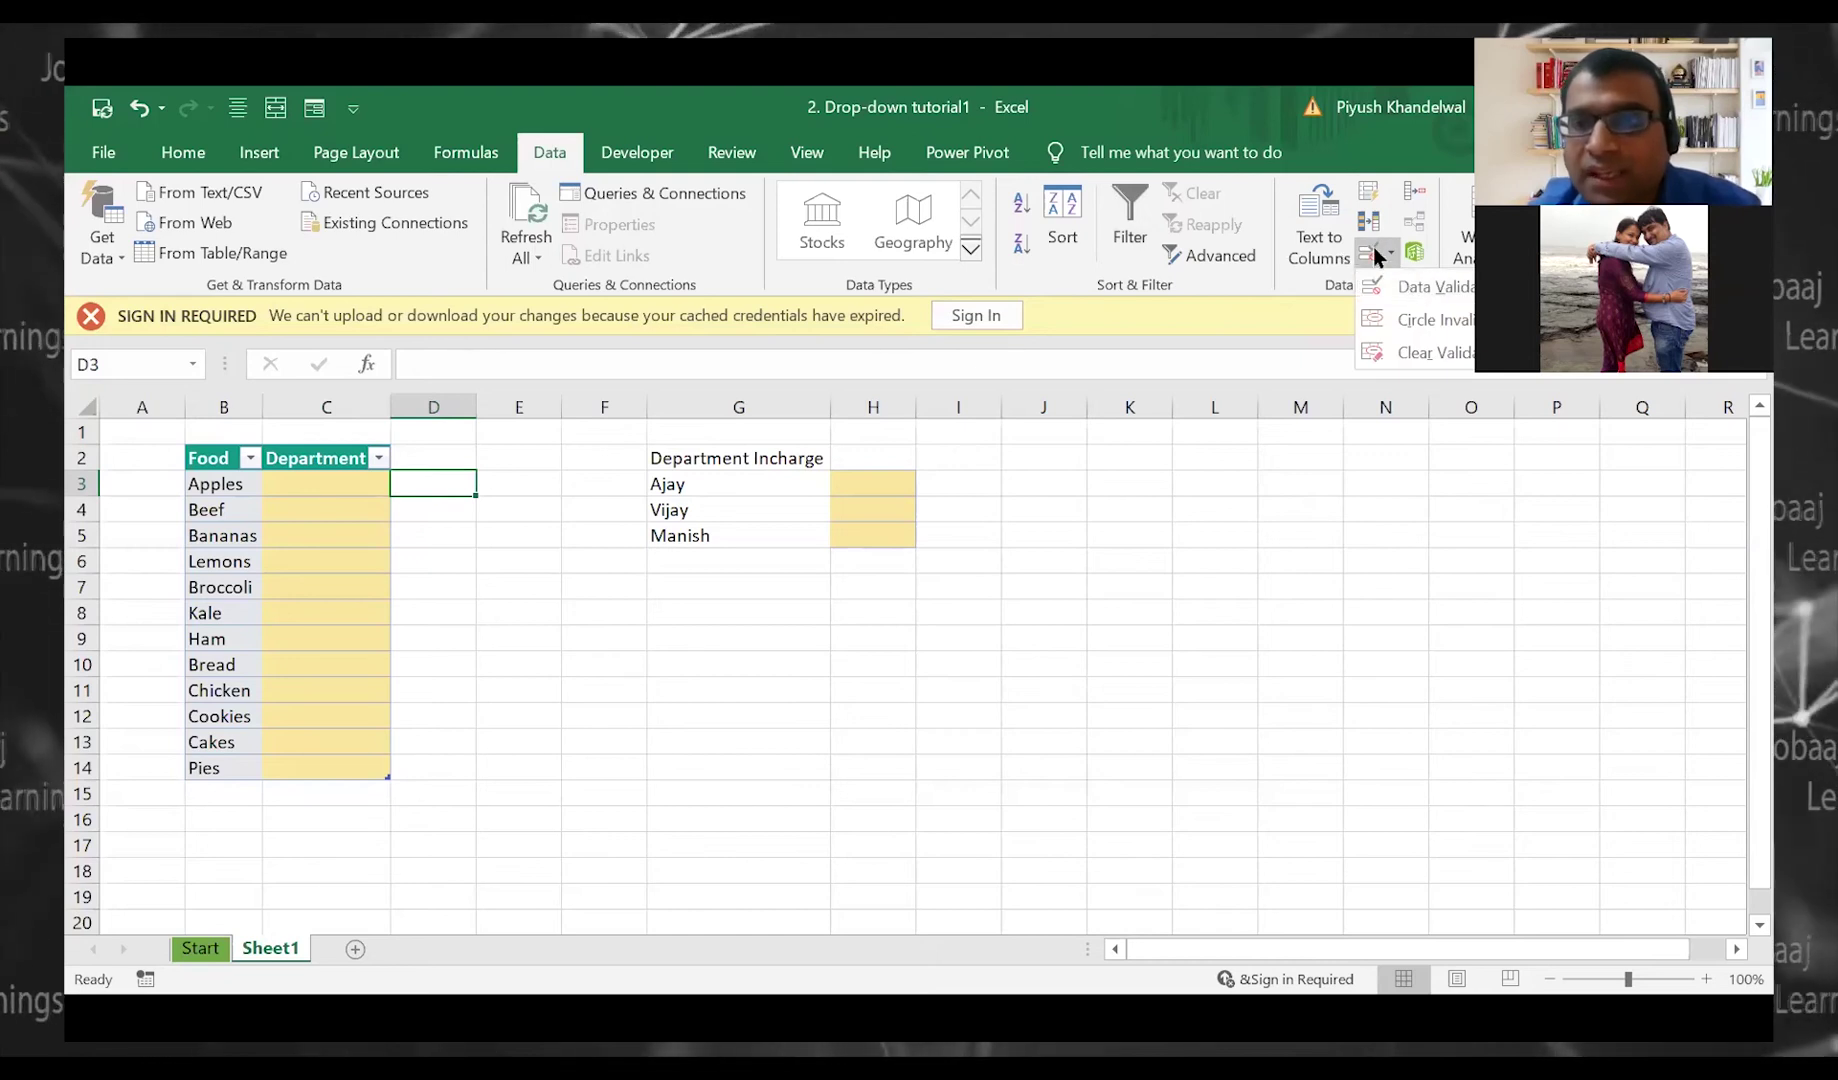
click(1400, 287)
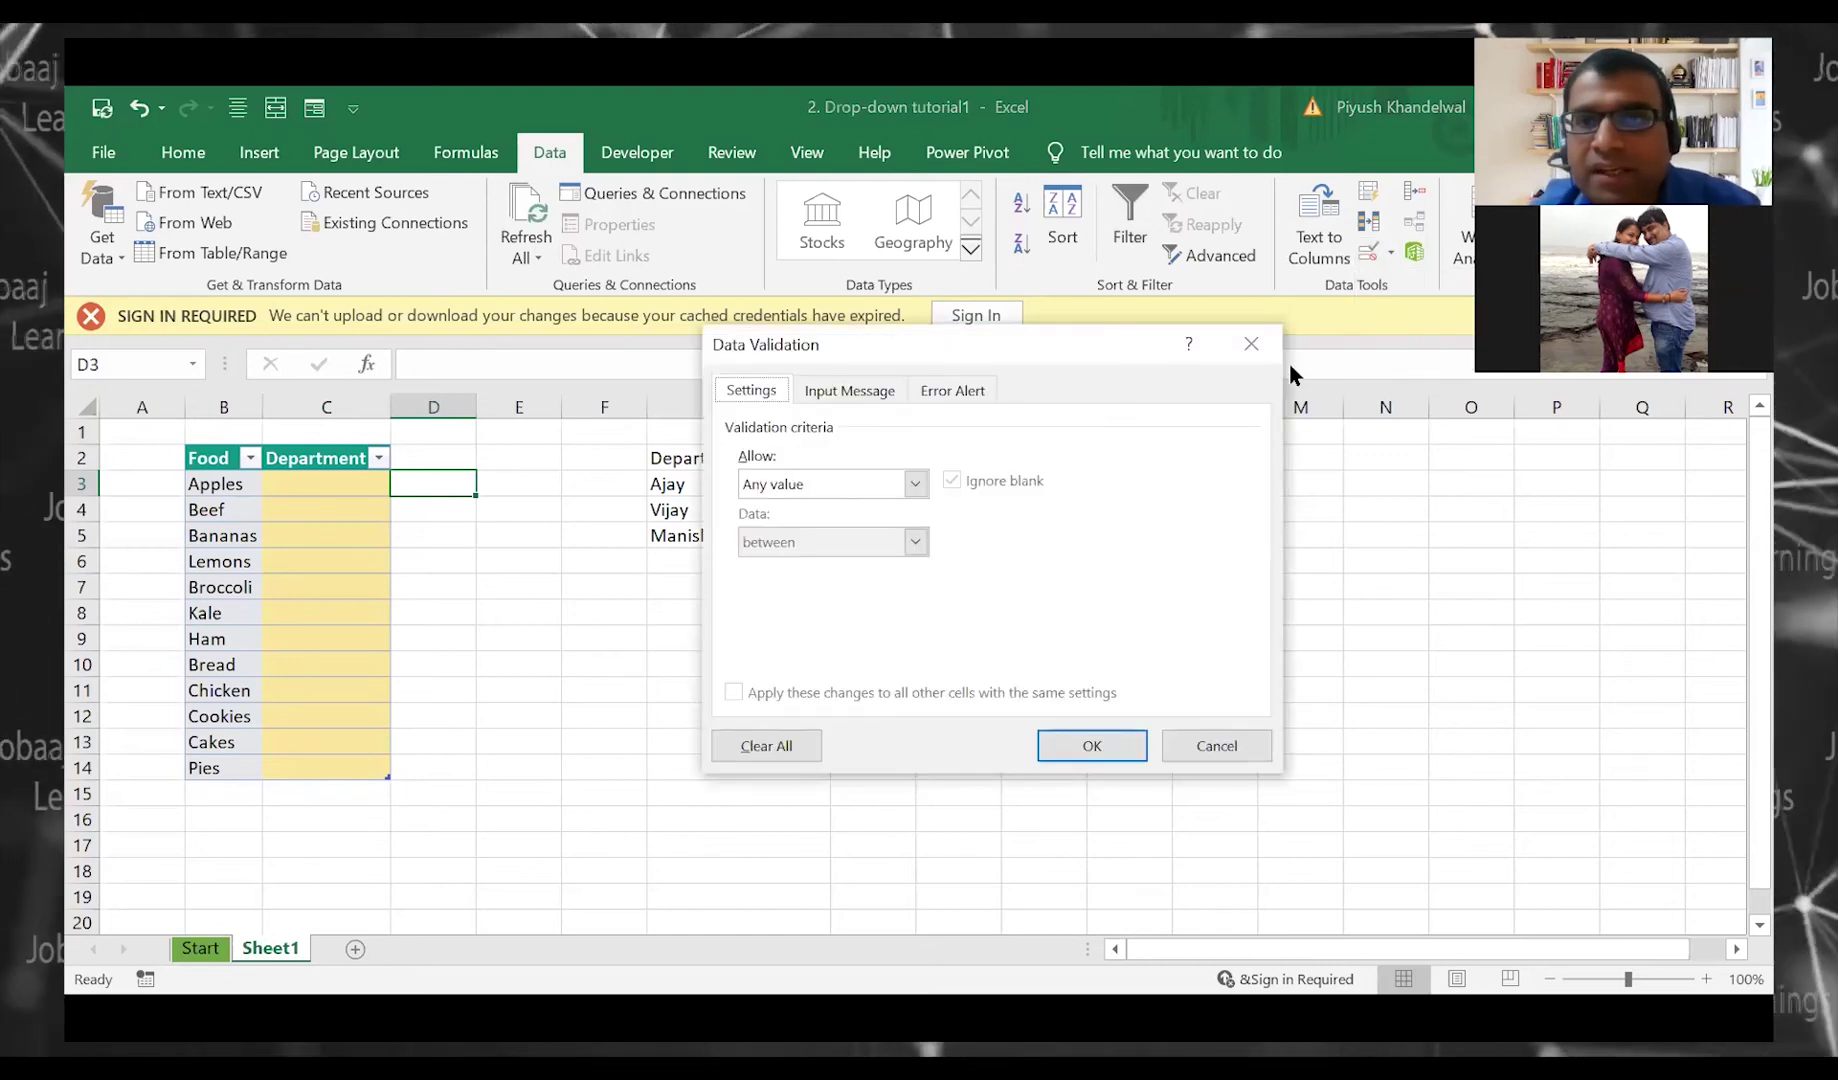
key(Escape)
click(1369, 256)
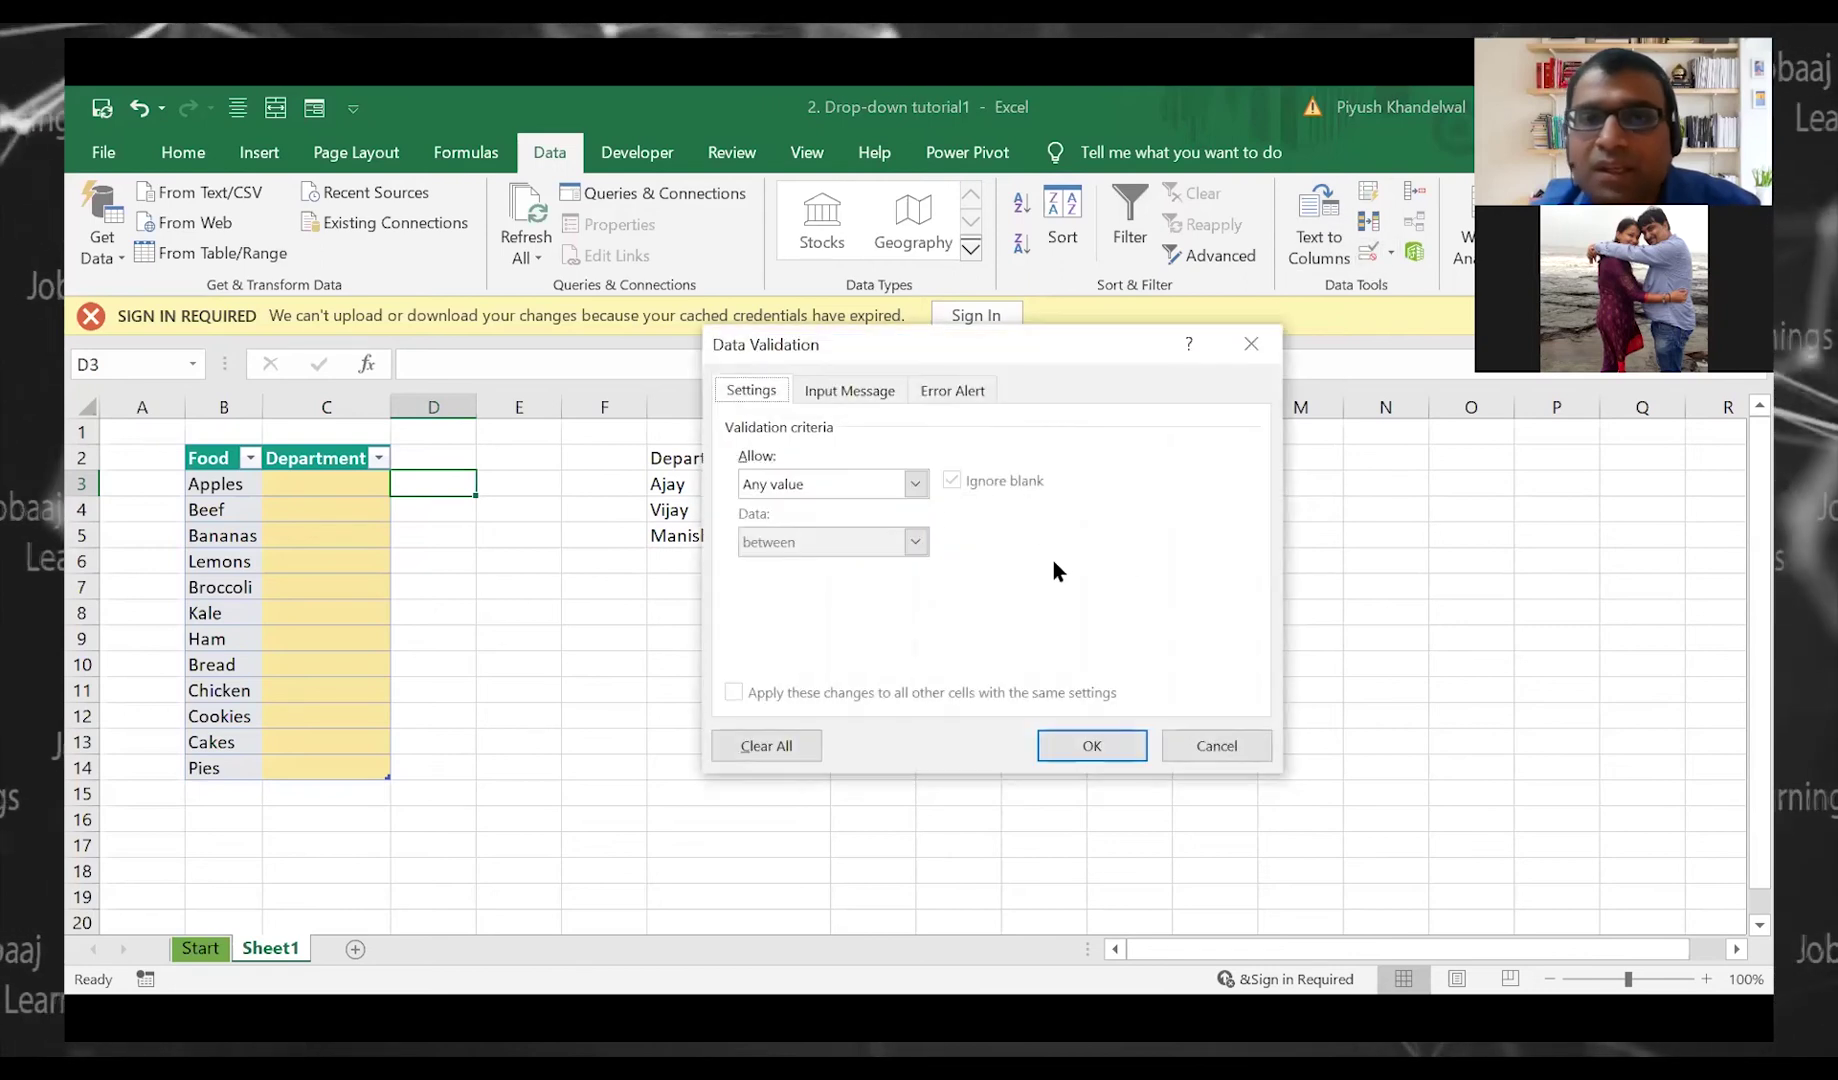
key(Escape)
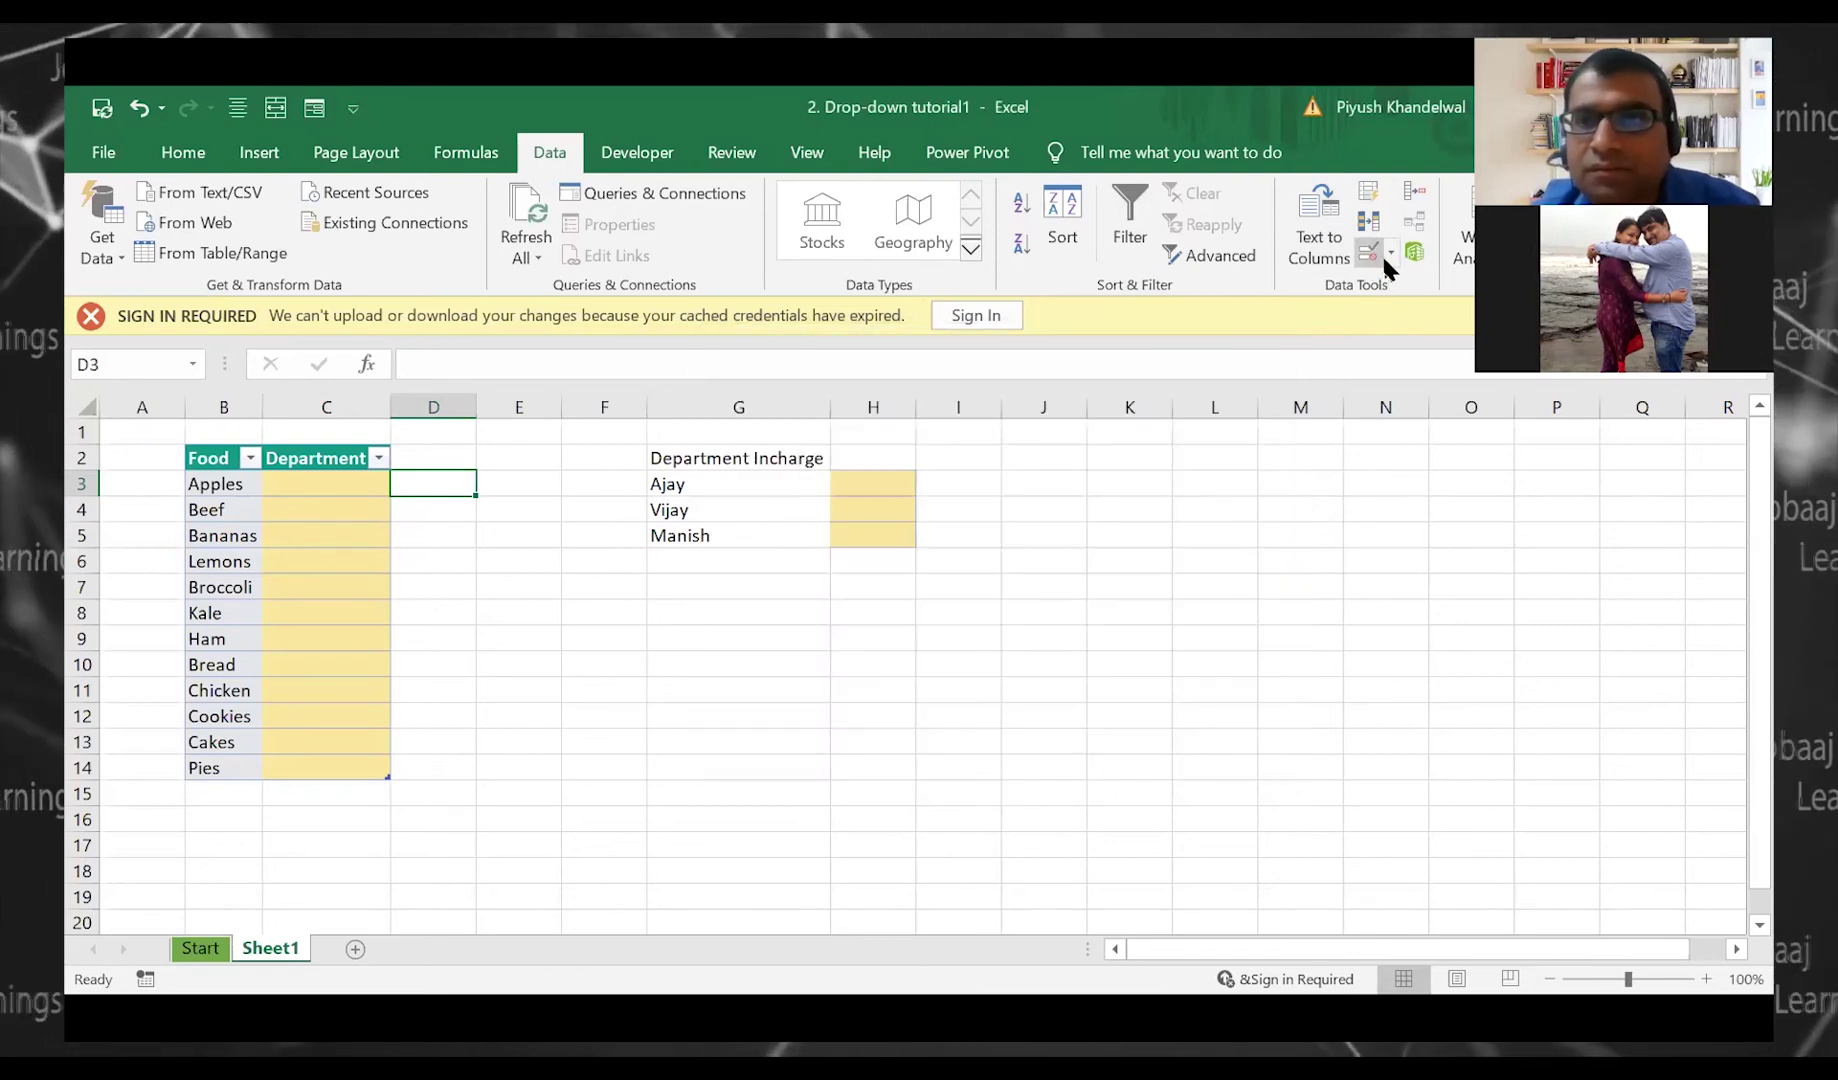
click(1369, 256)
key(Escape)
drag(320, 483, 357, 760)
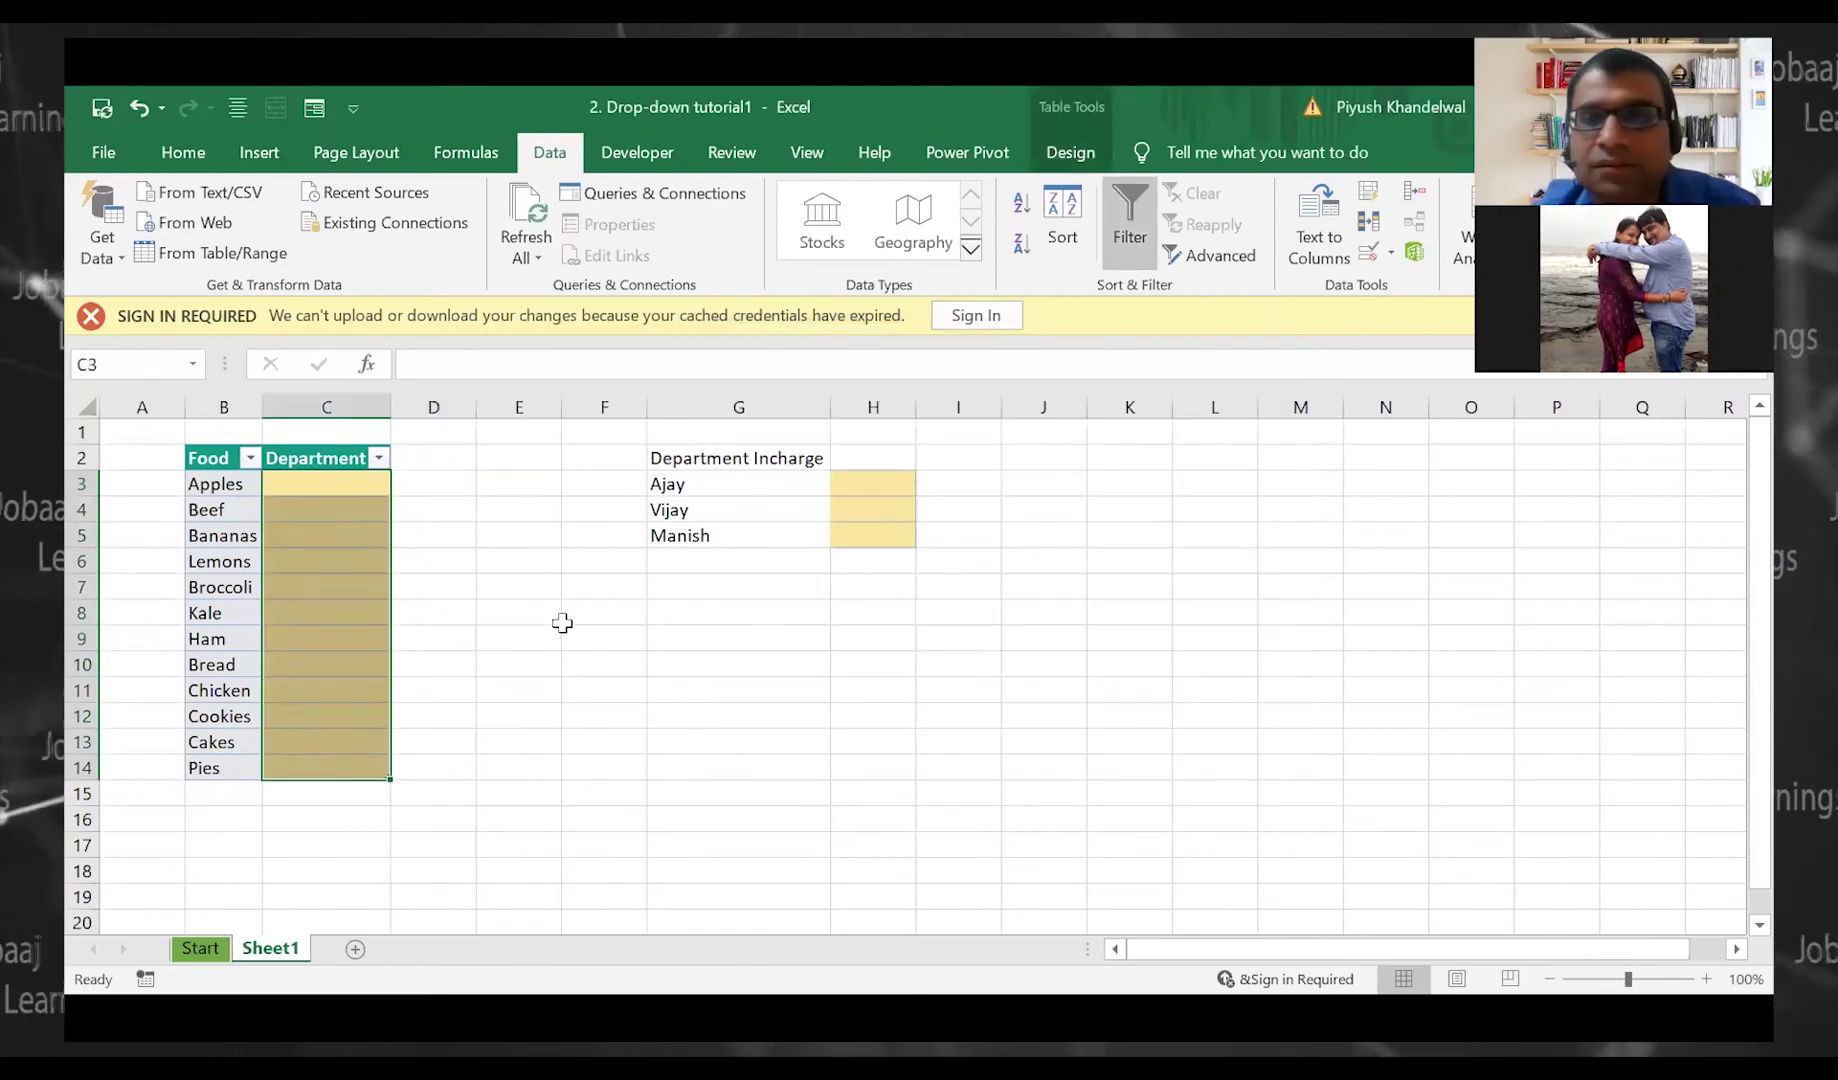
click(1369, 252)
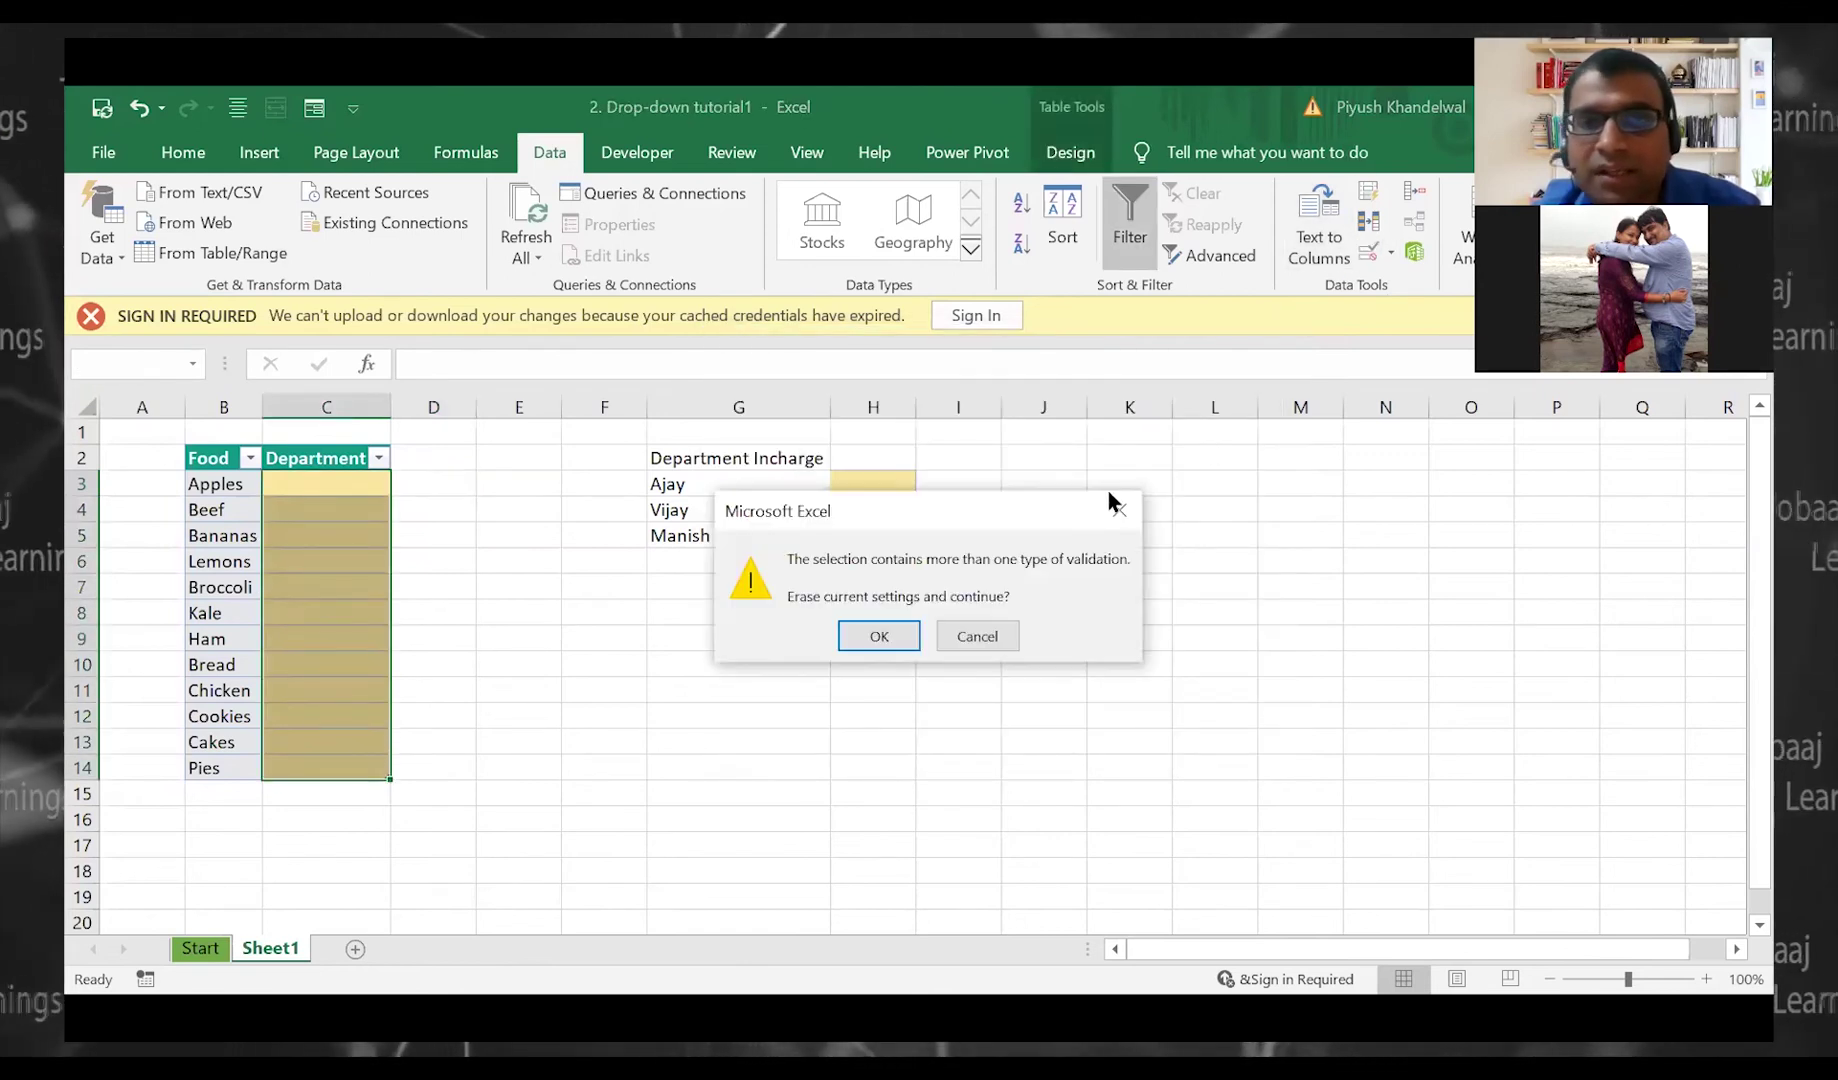
key(Escape)
click(1380, 256)
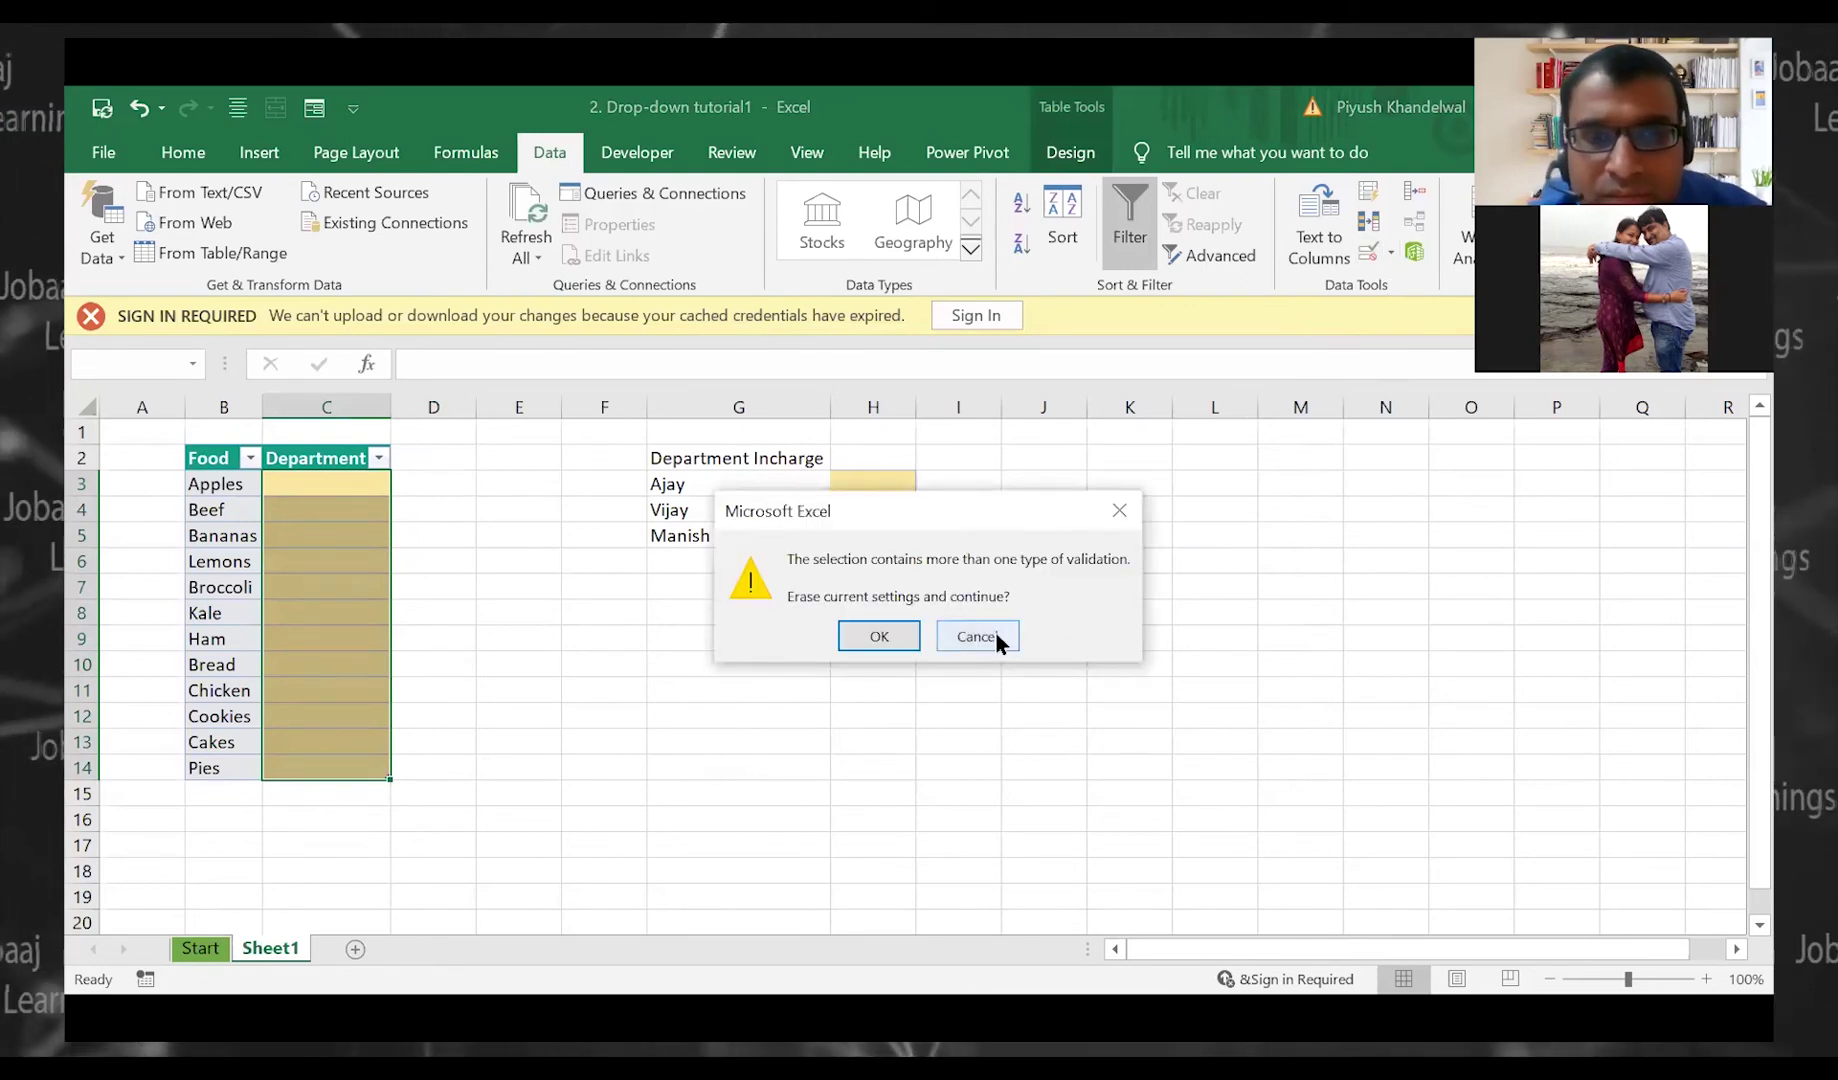
key(Escape)
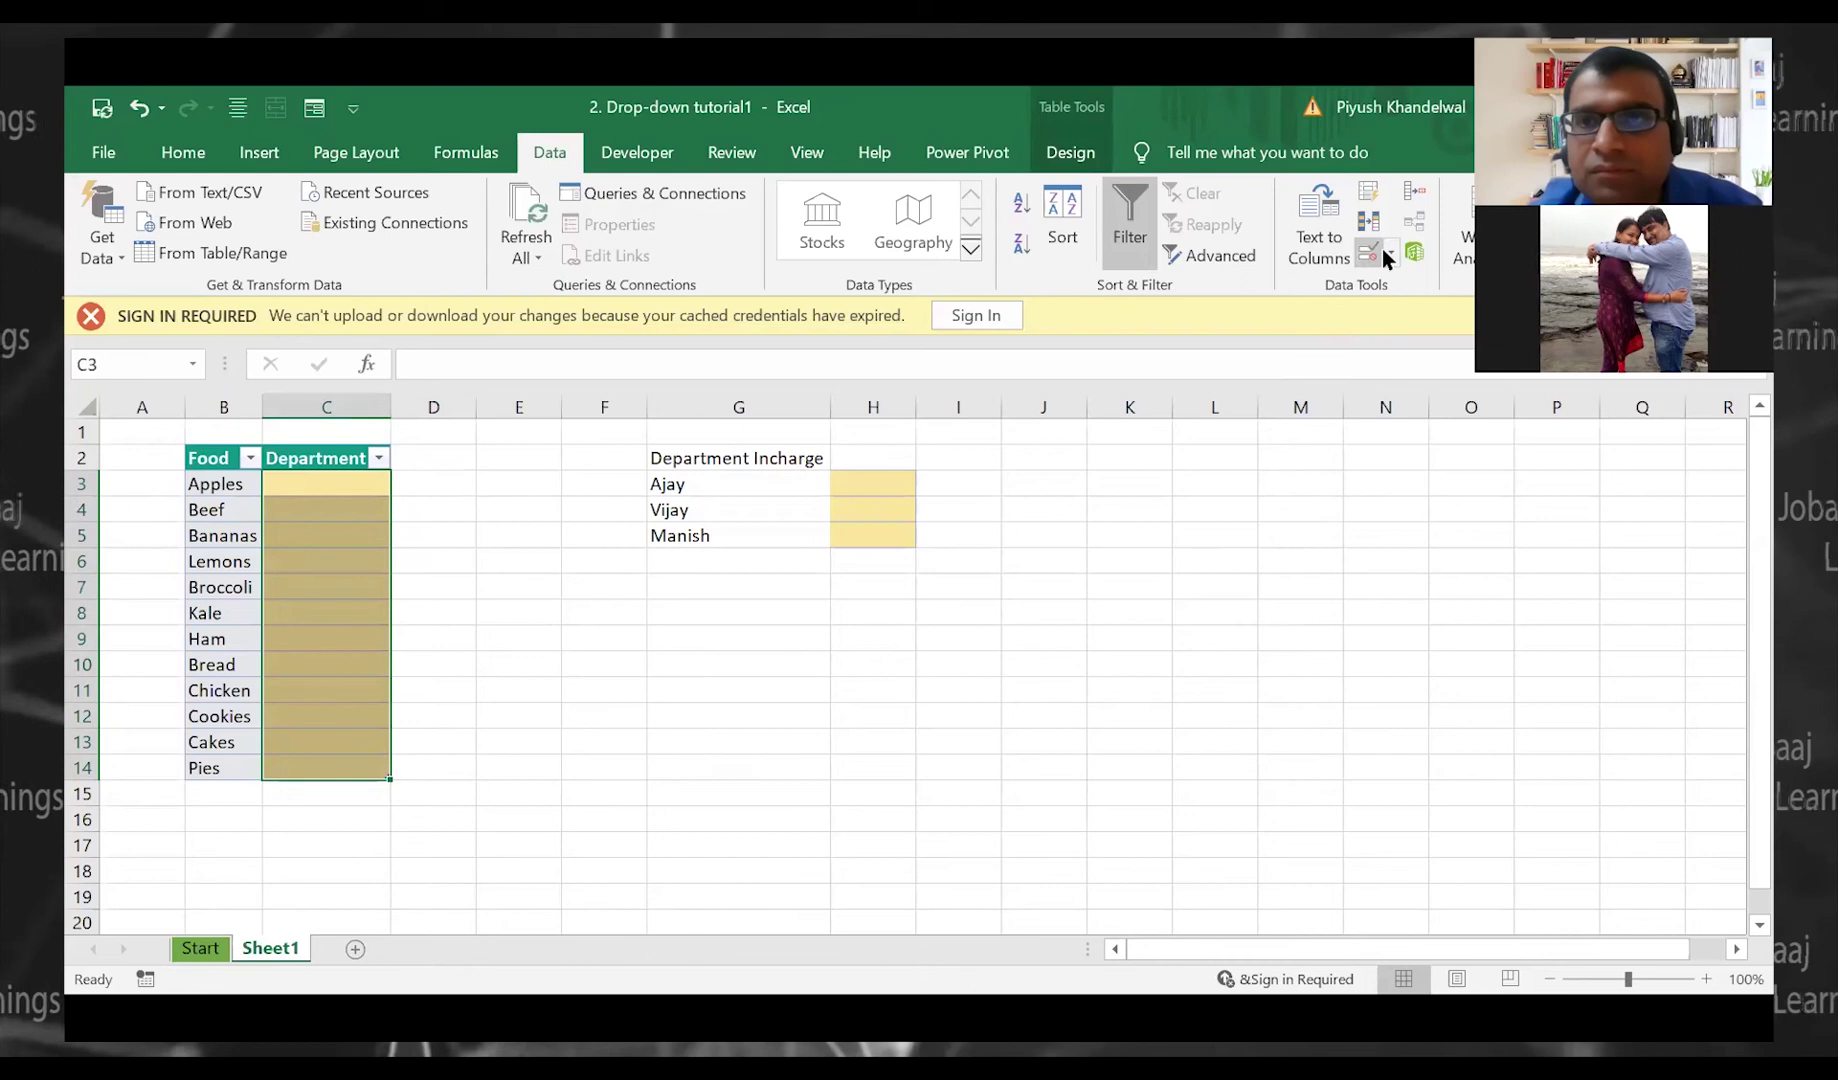
click(1390, 250)
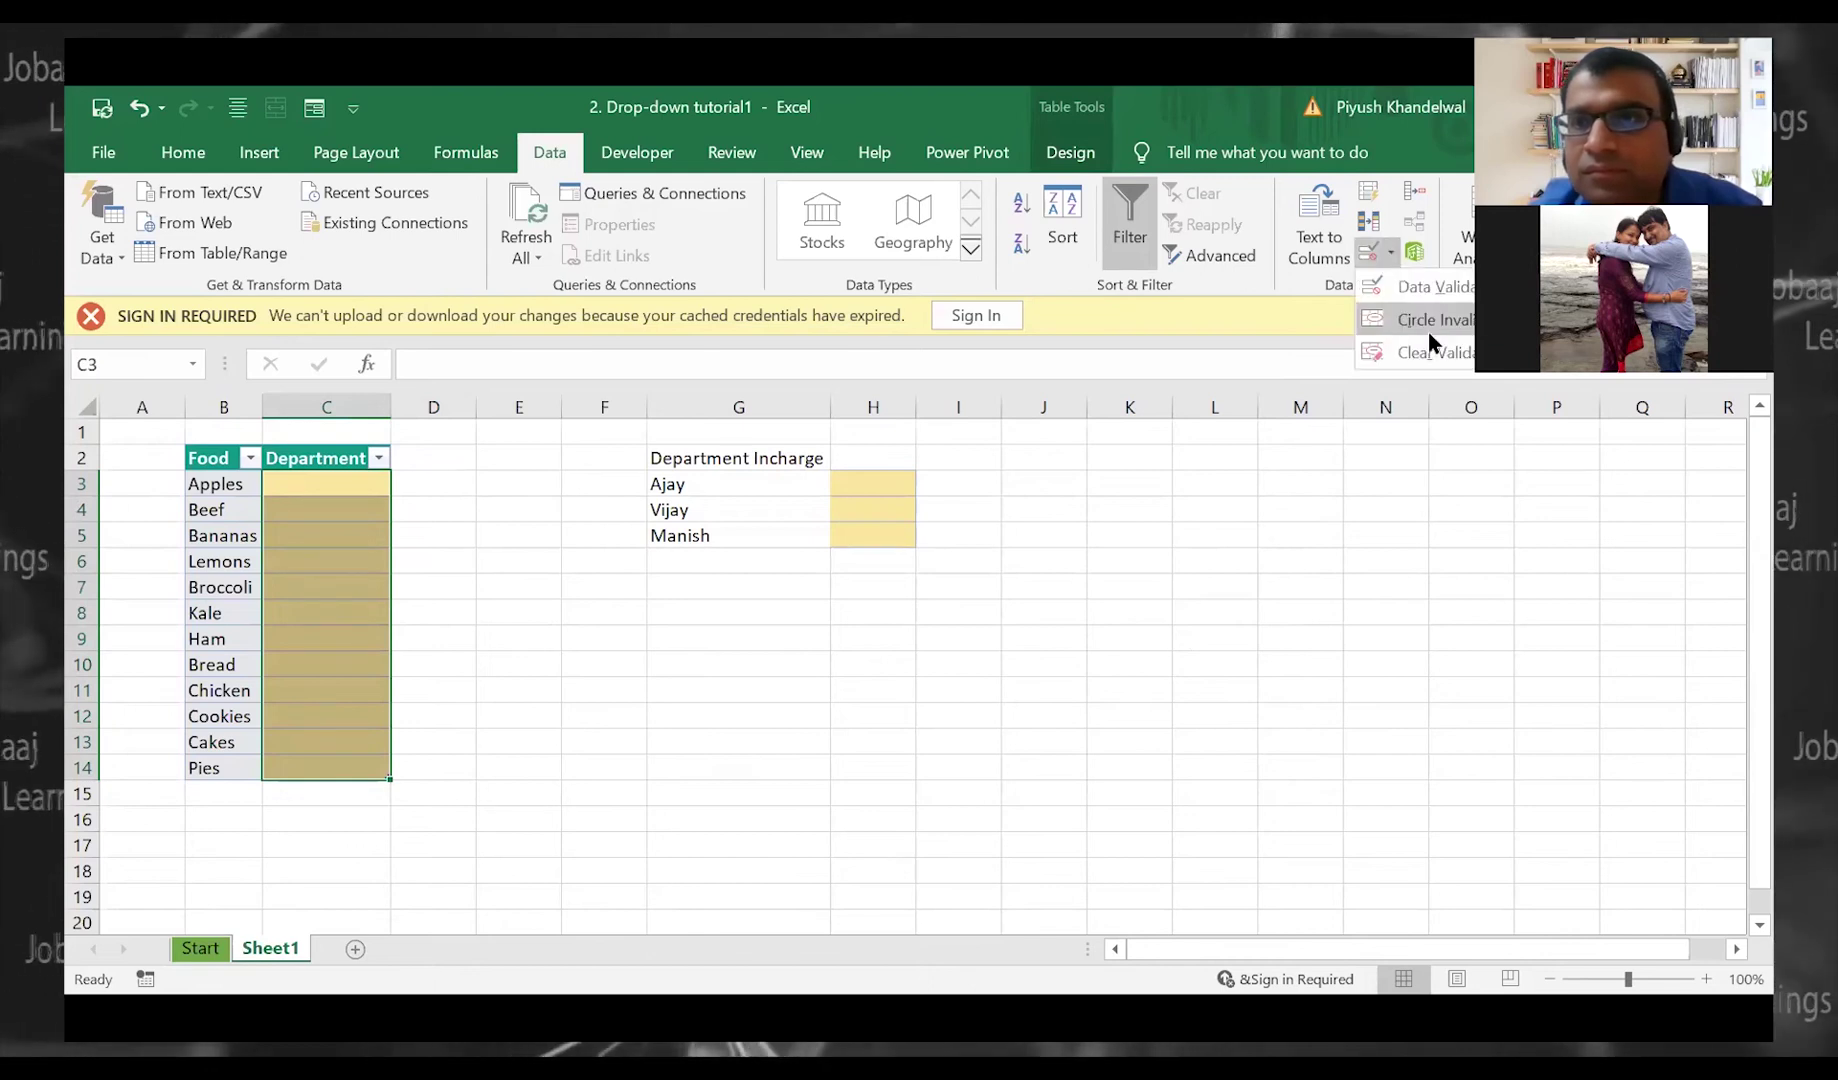
click(1441, 285)
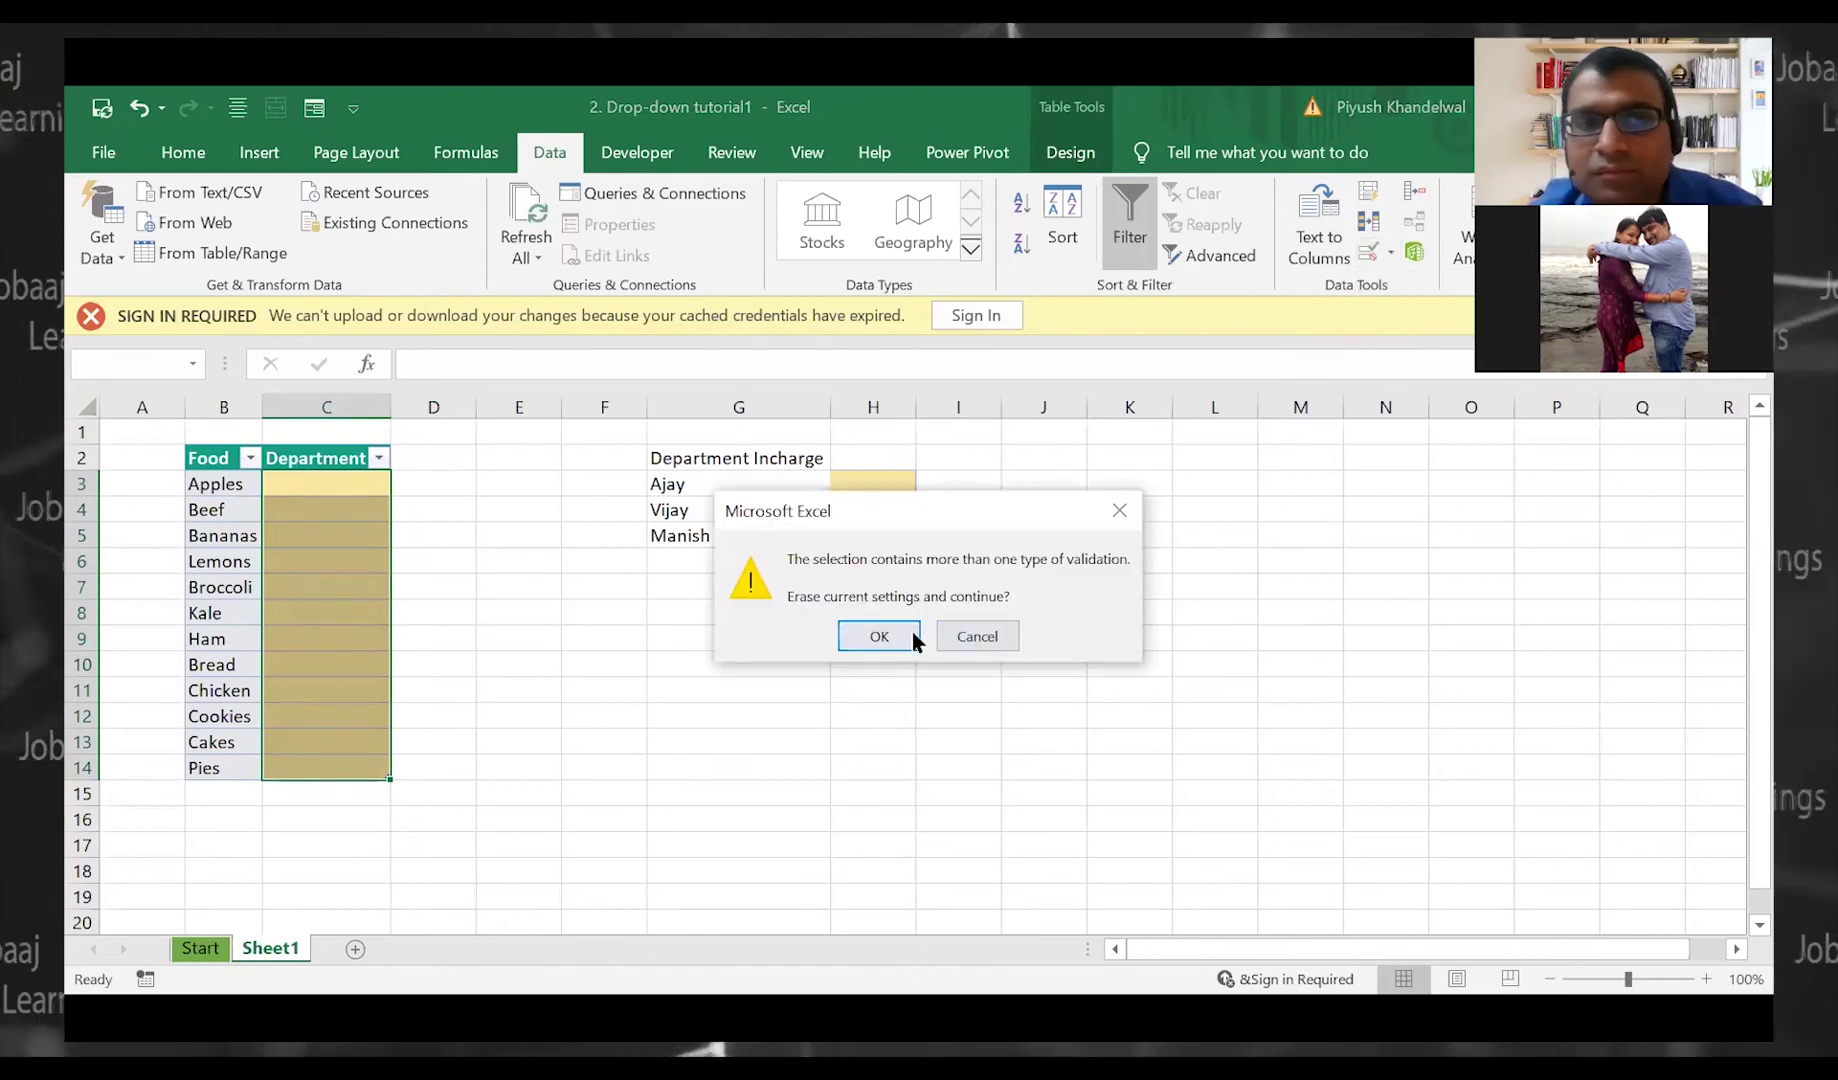
key(Escape)
click(810, 588)
click(880, 461)
mouse_move(889, 487)
mouse_down()
mouse_move(900, 555)
mouse_move(905, 536)
mouse_up()
click(896, 503)
Extend the H3:H5 Product, Meat, Bakery list validation to all cells sharing those settings
click(895, 490)
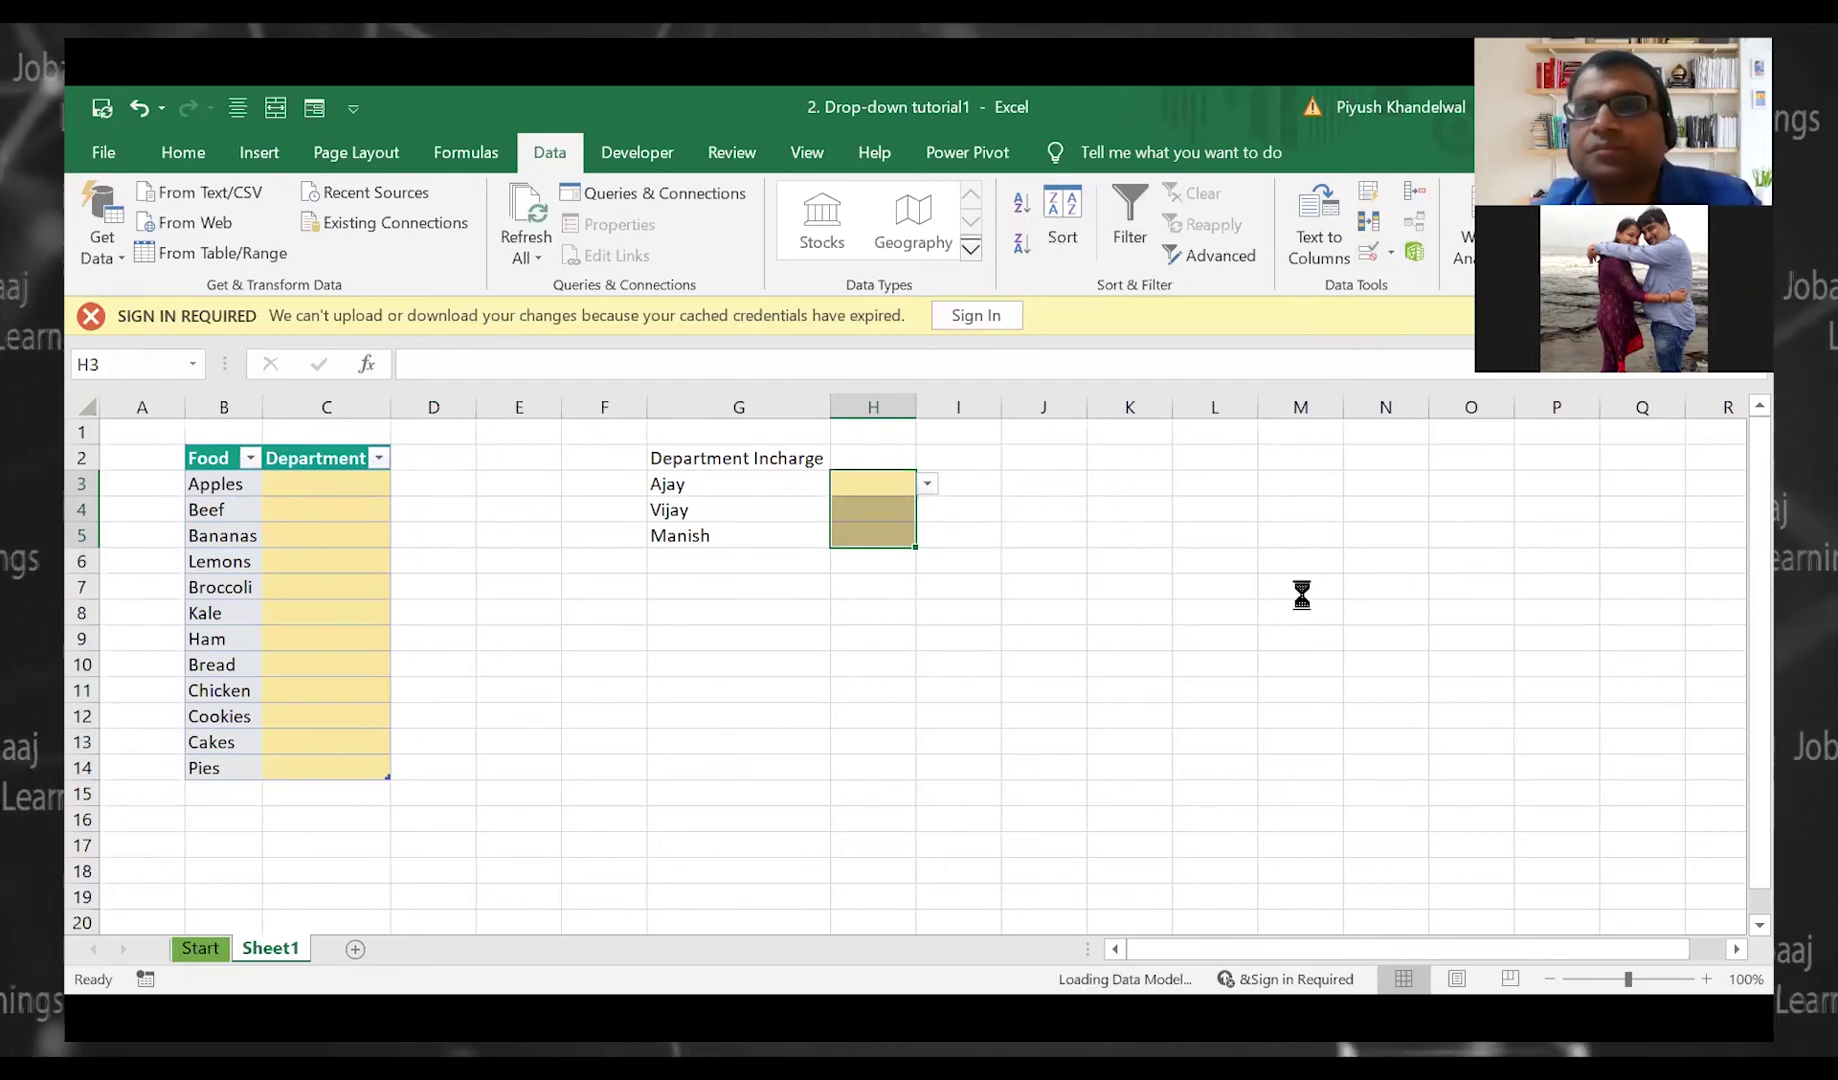
click(1391, 253)
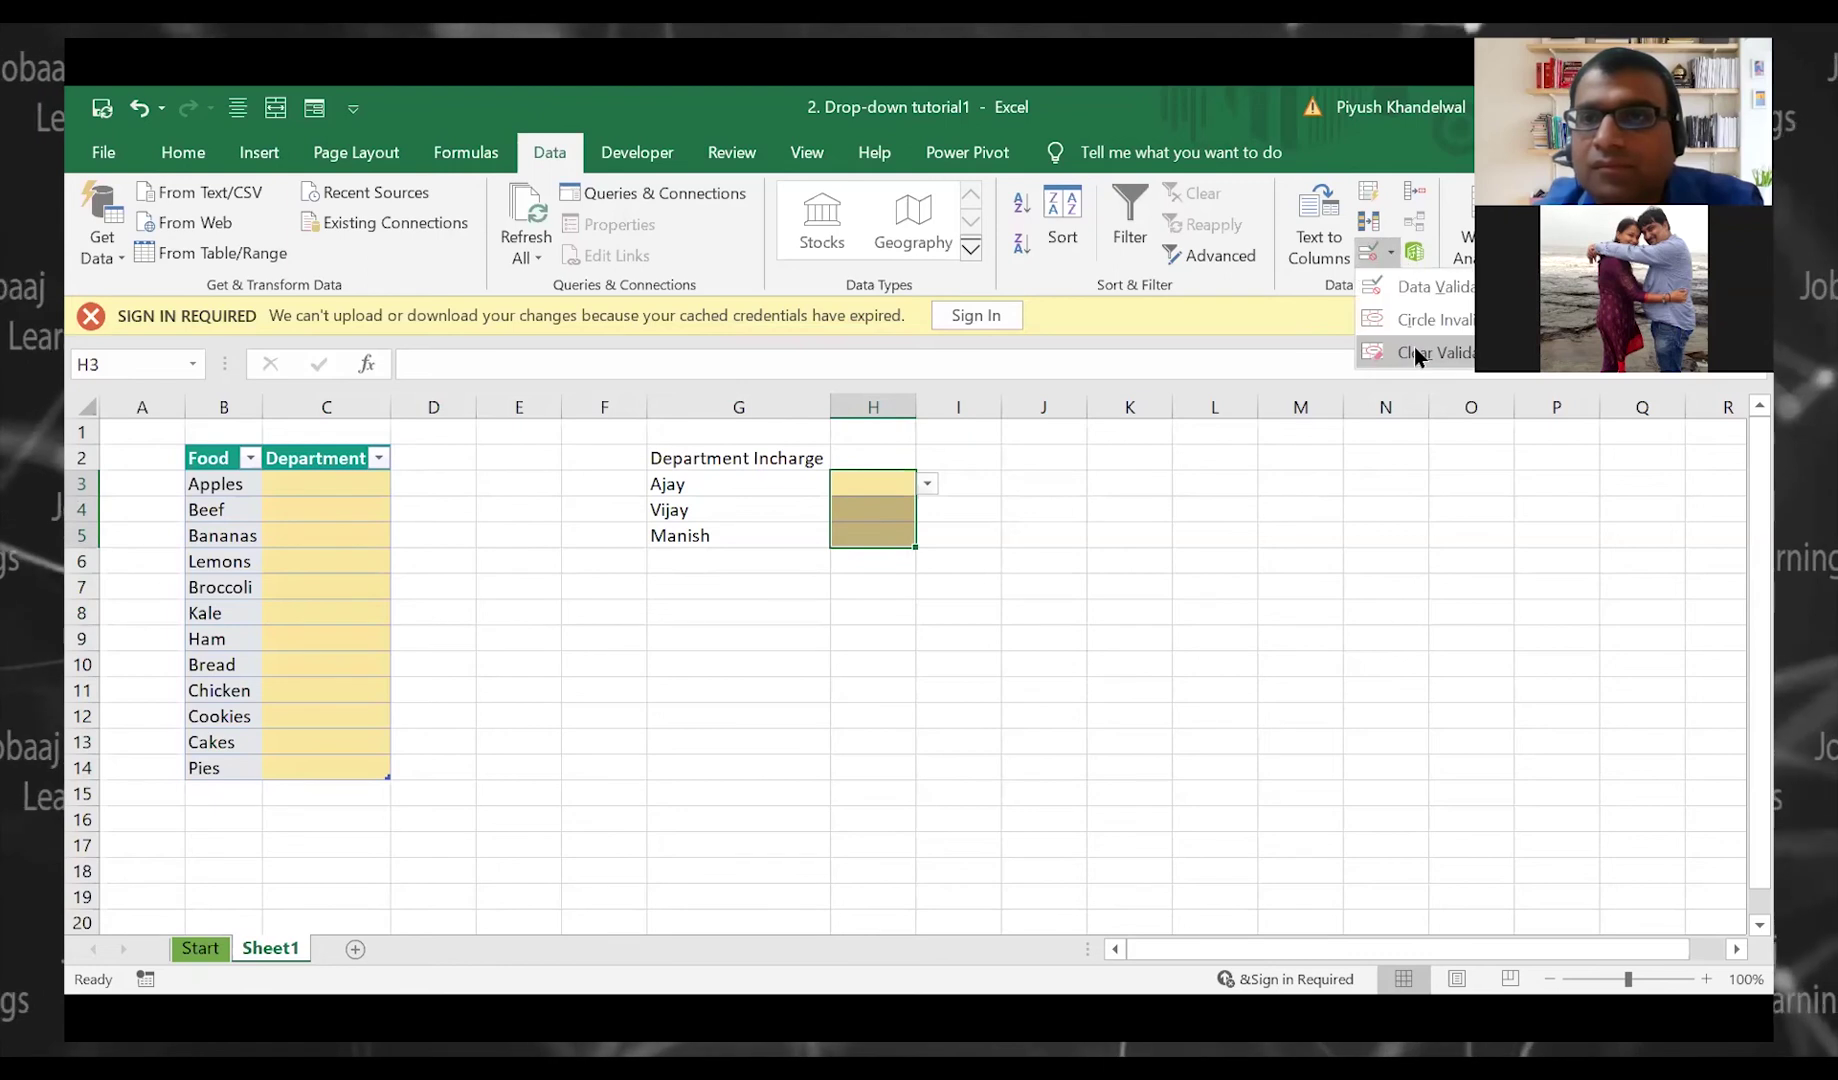
click(1414, 289)
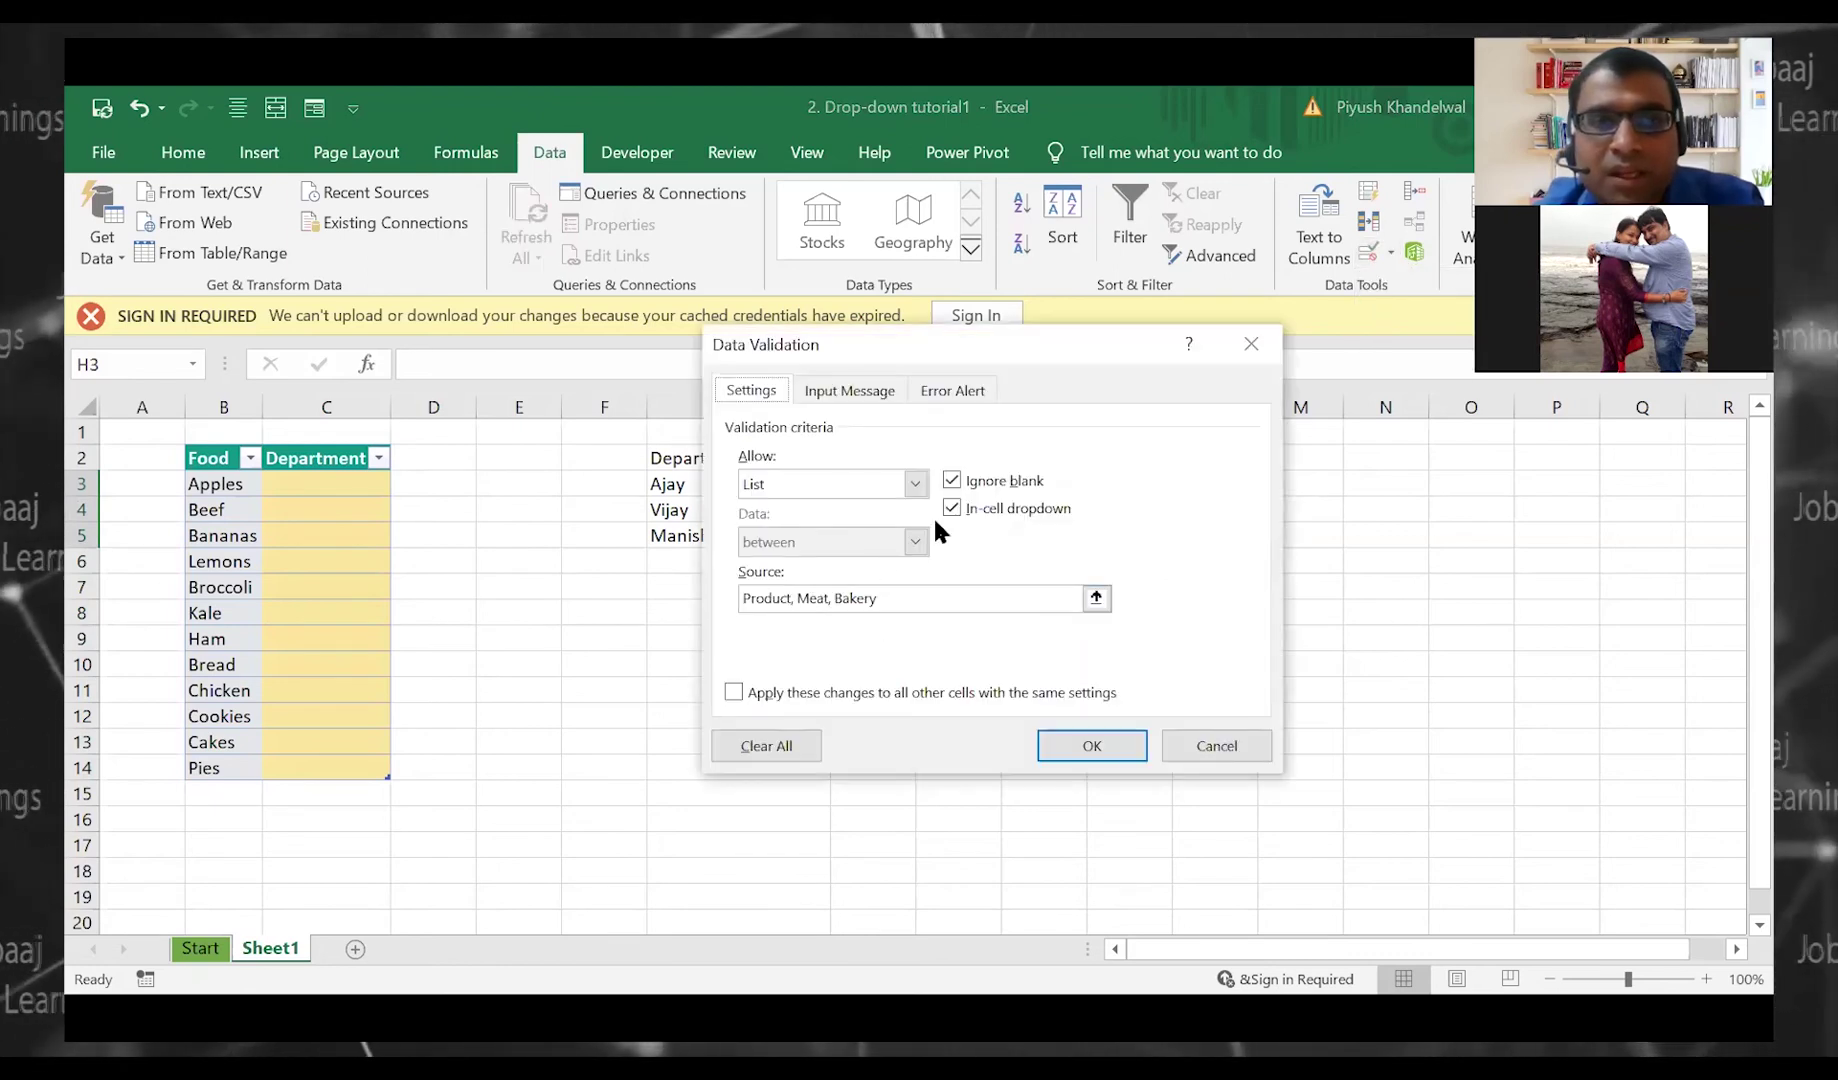
click(744, 683)
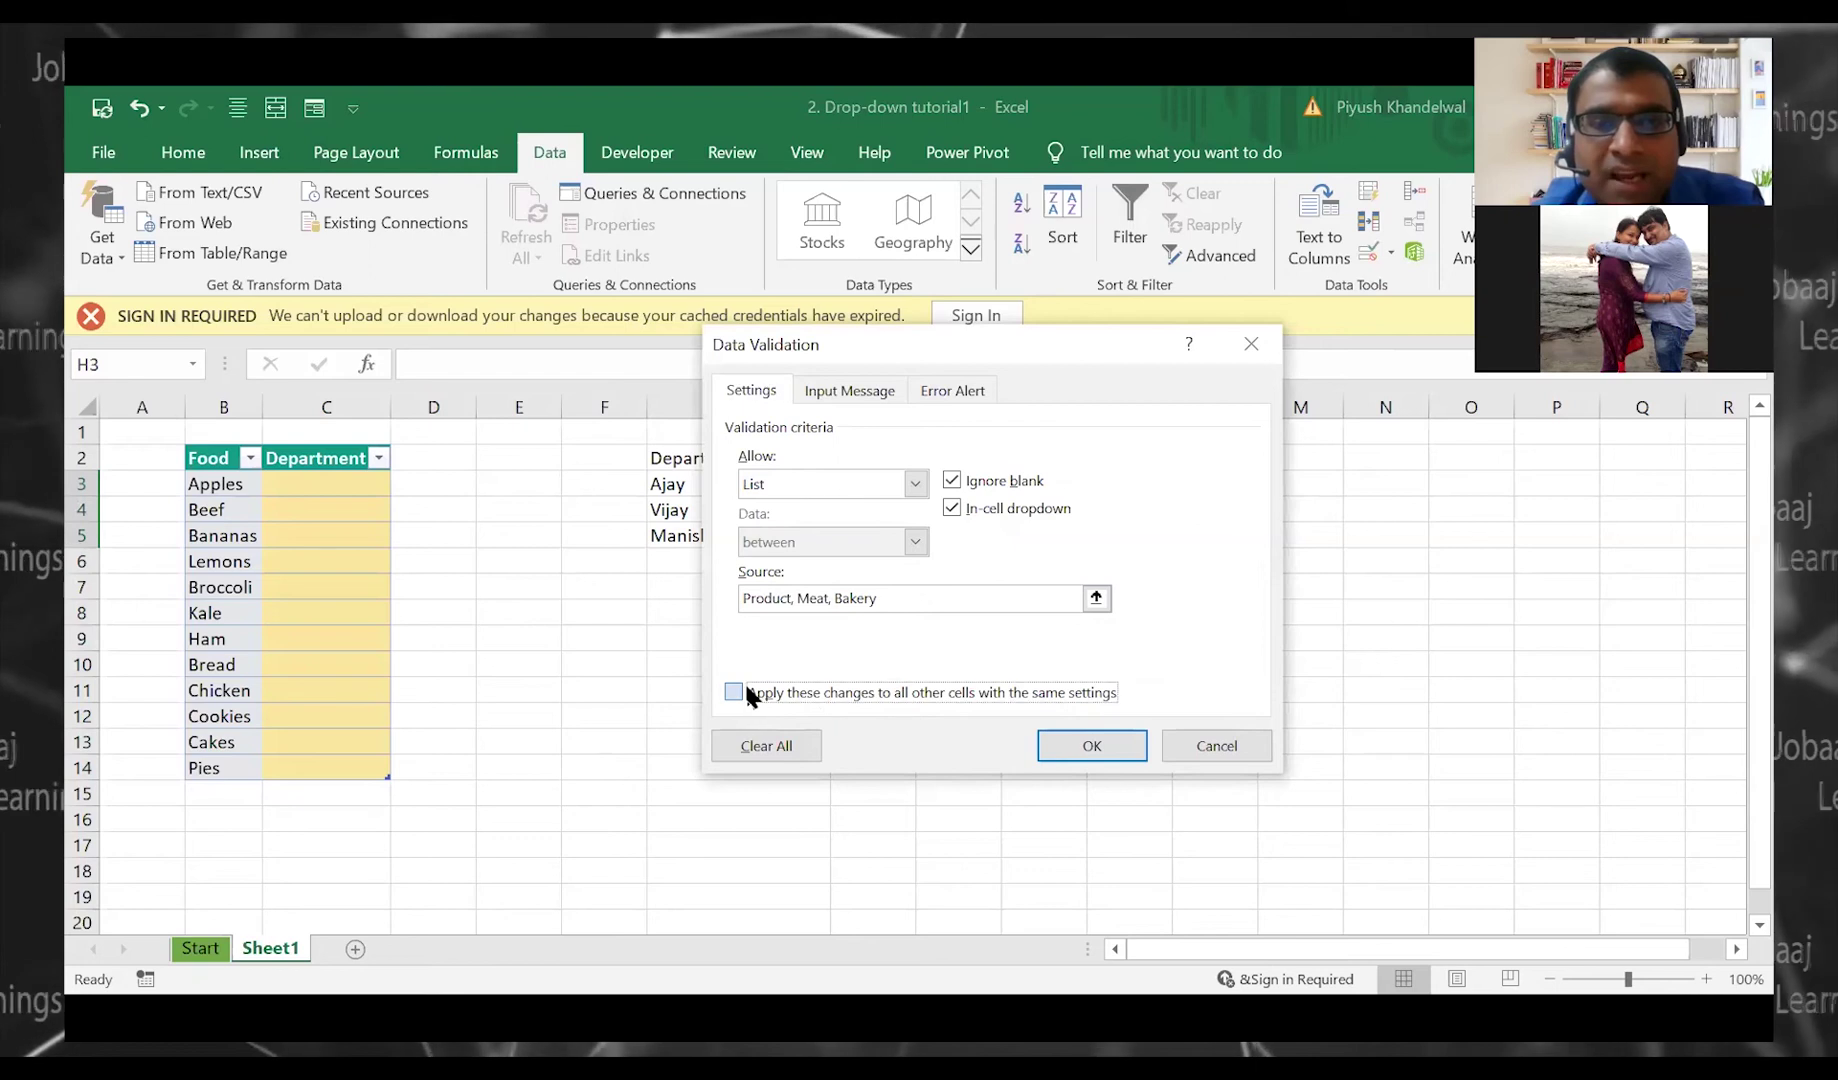
click(1090, 745)
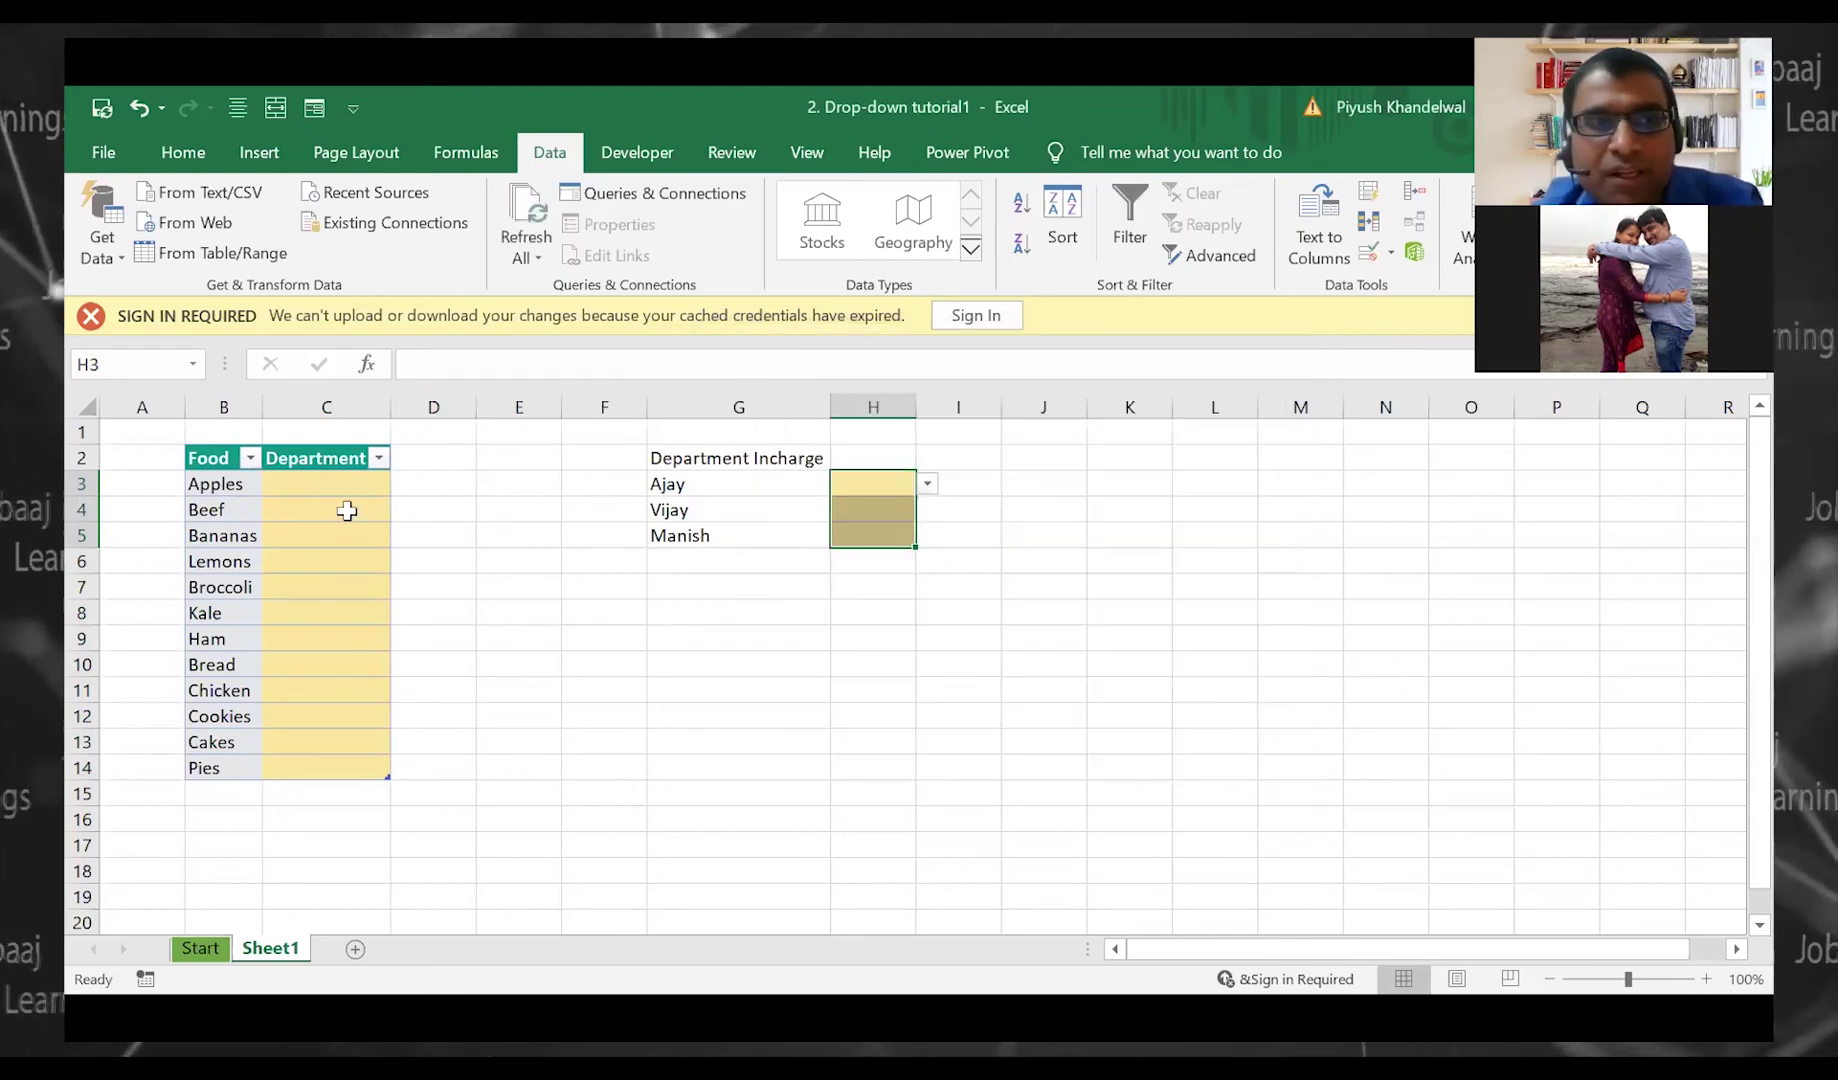
click(346, 511)
click(330, 535)
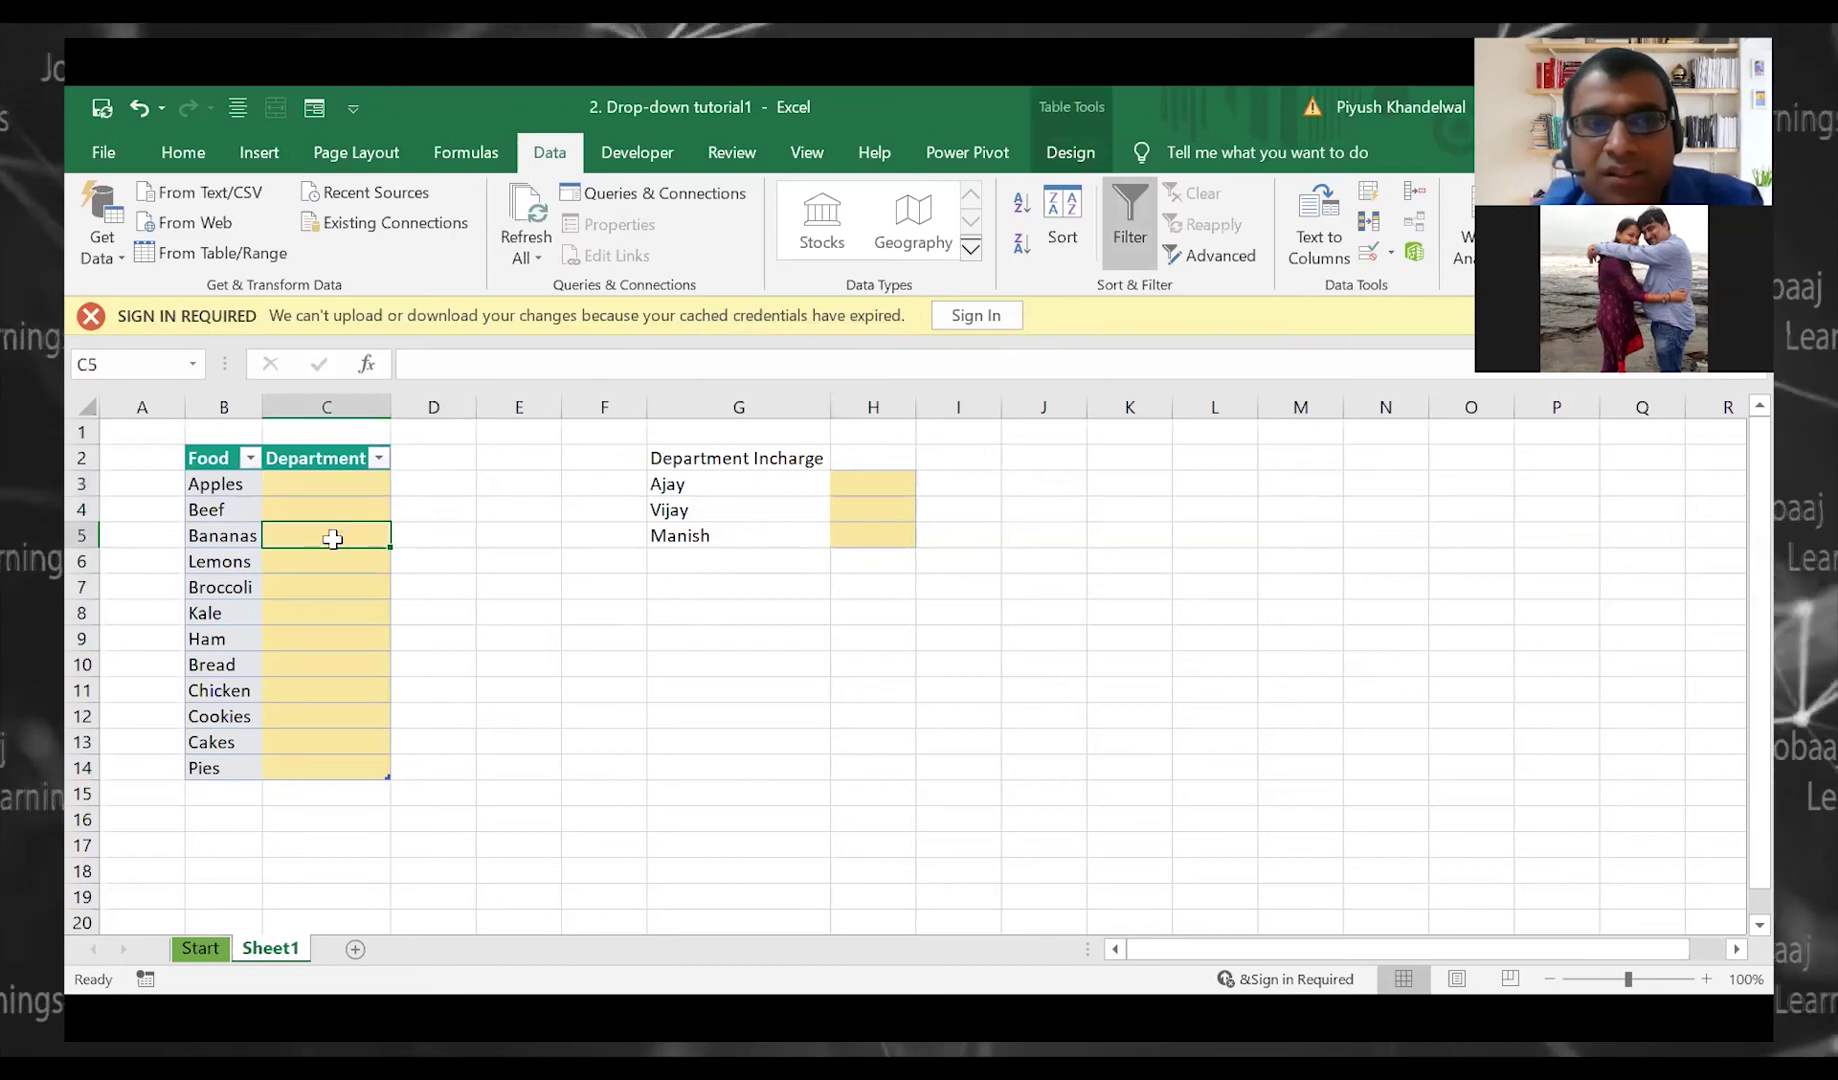
click(336, 613)
click(846, 511)
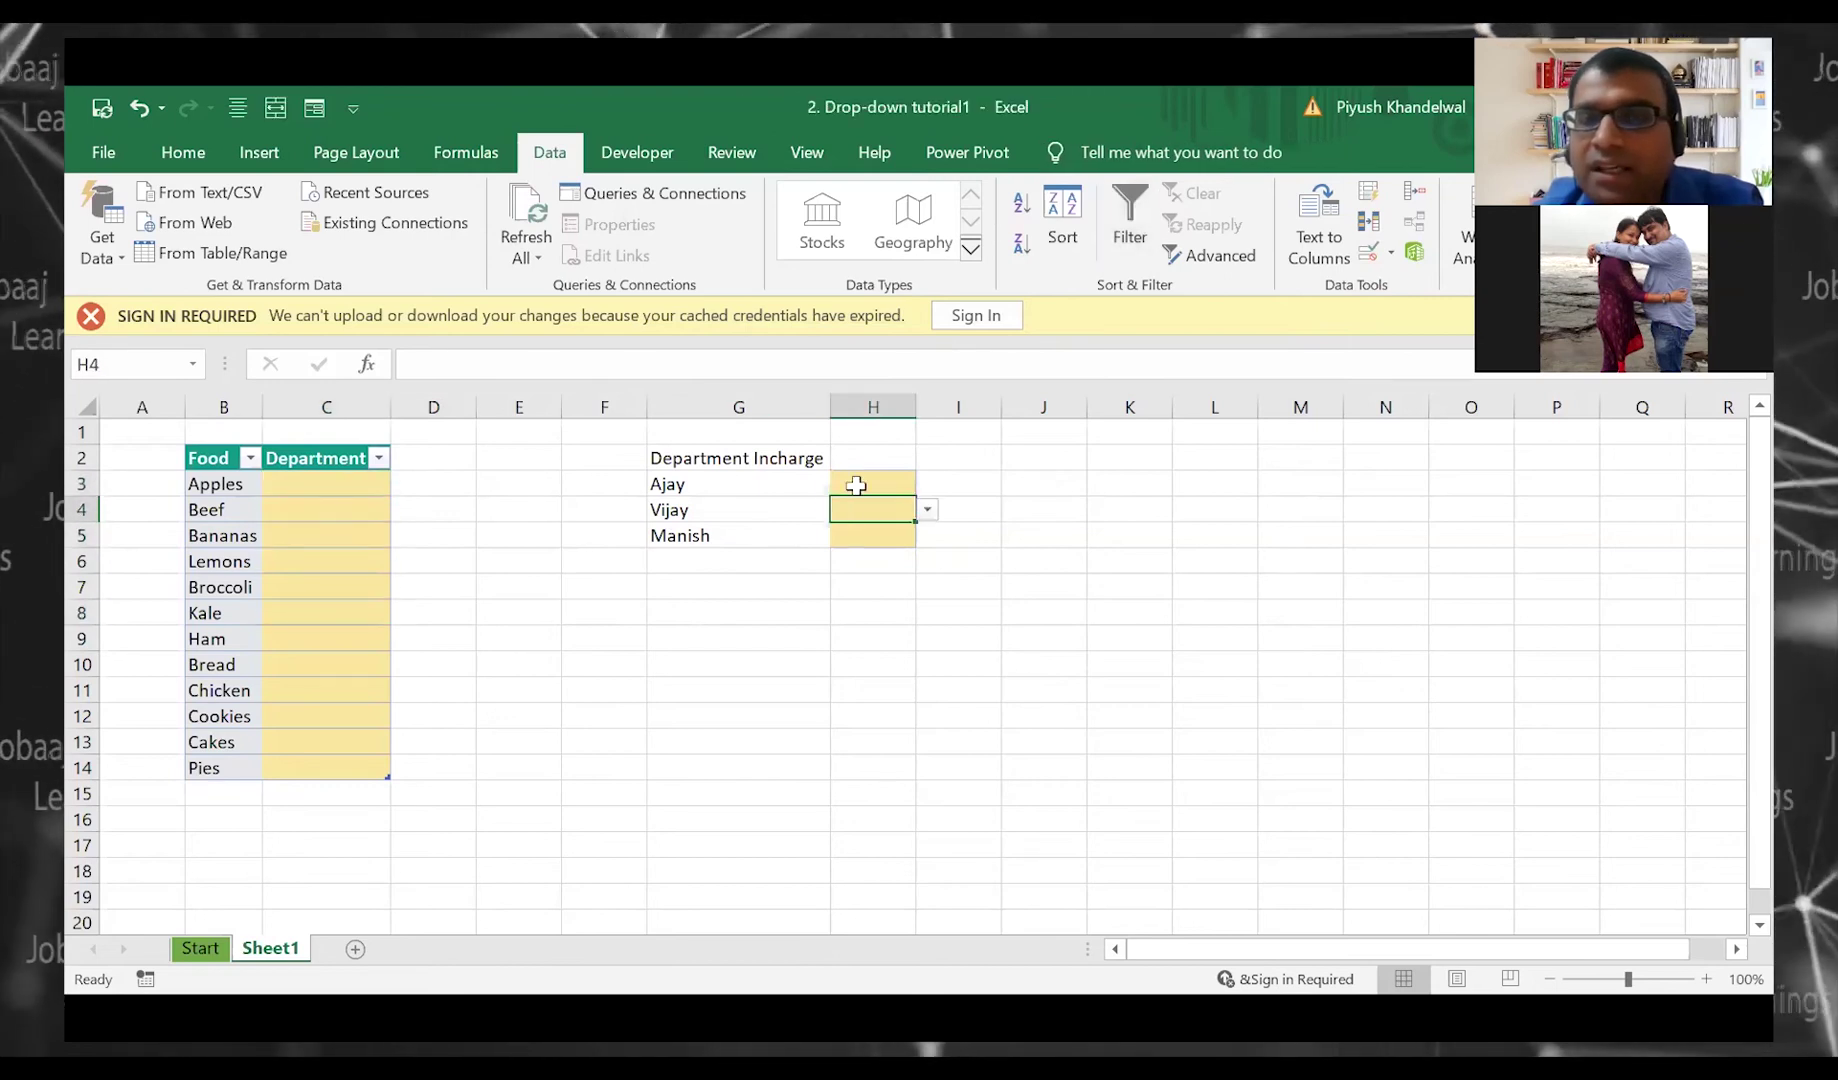
click(854, 485)
click(862, 515)
drag(872, 486, 888, 536)
click(1041, 532)
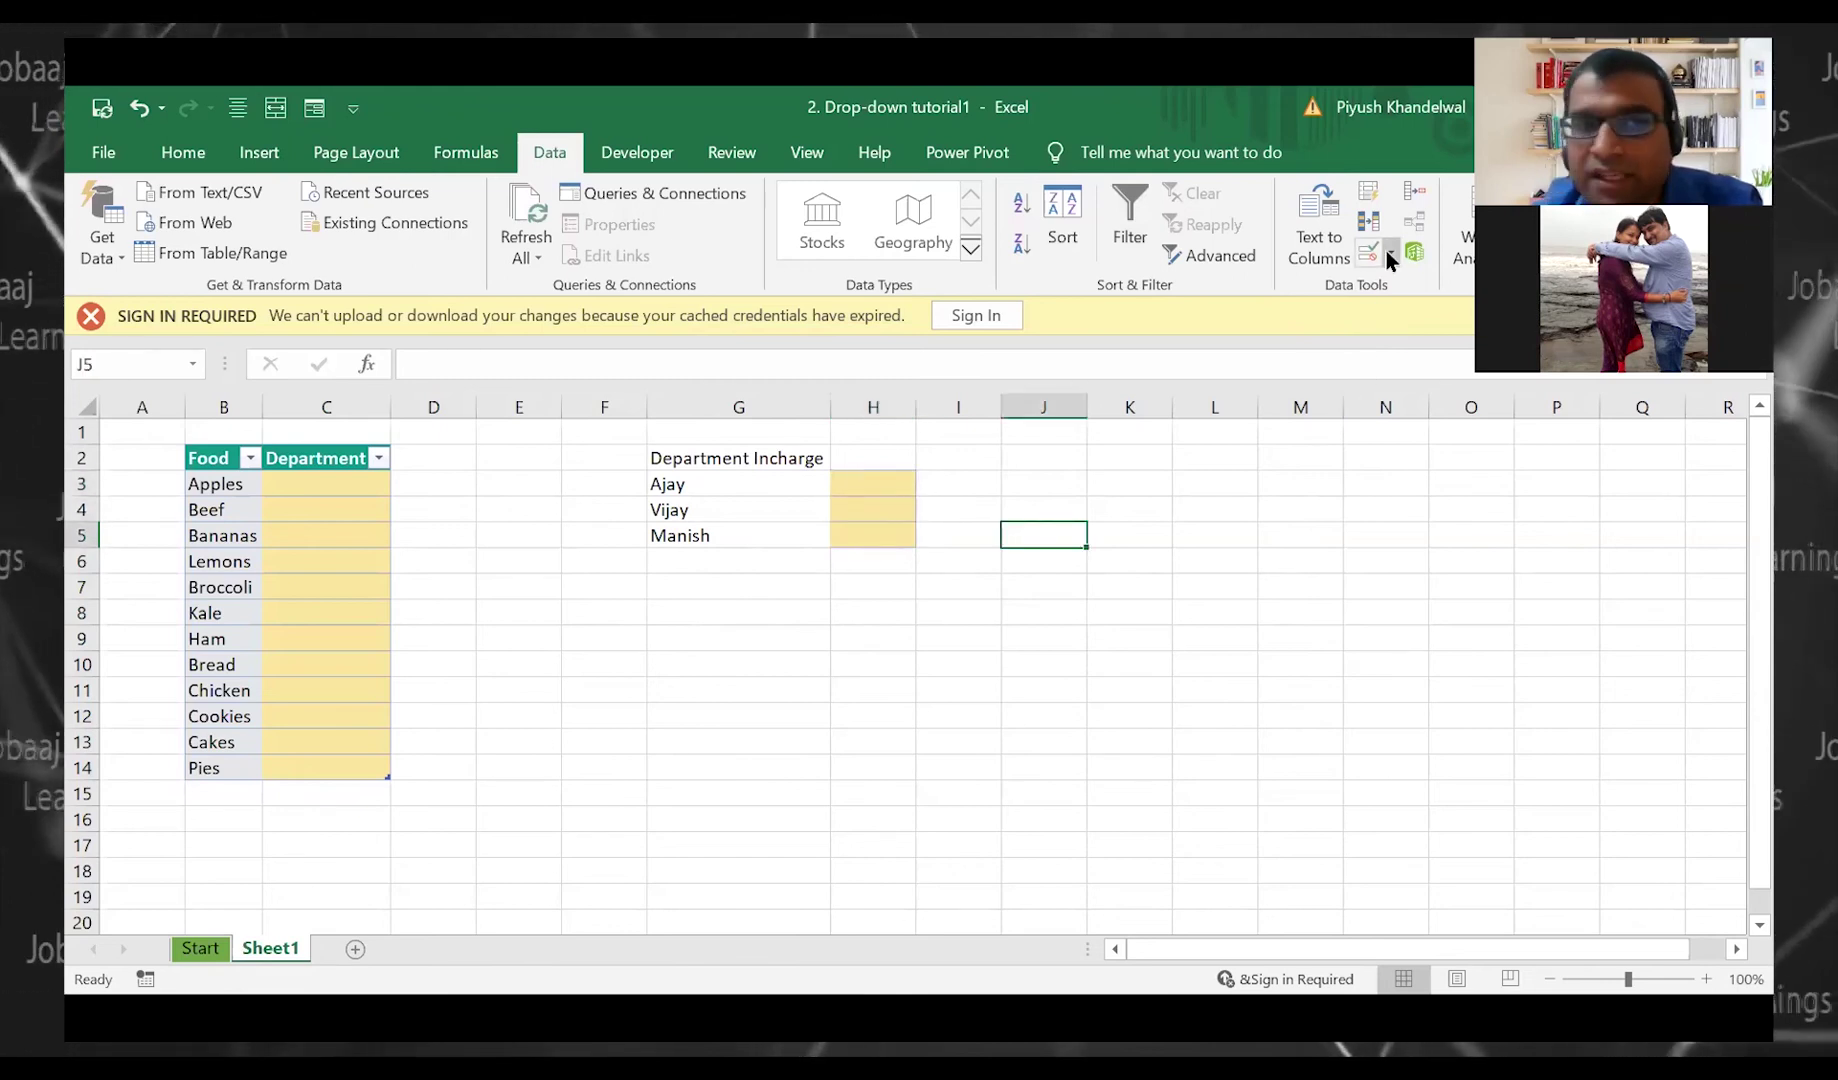
click(872, 488)
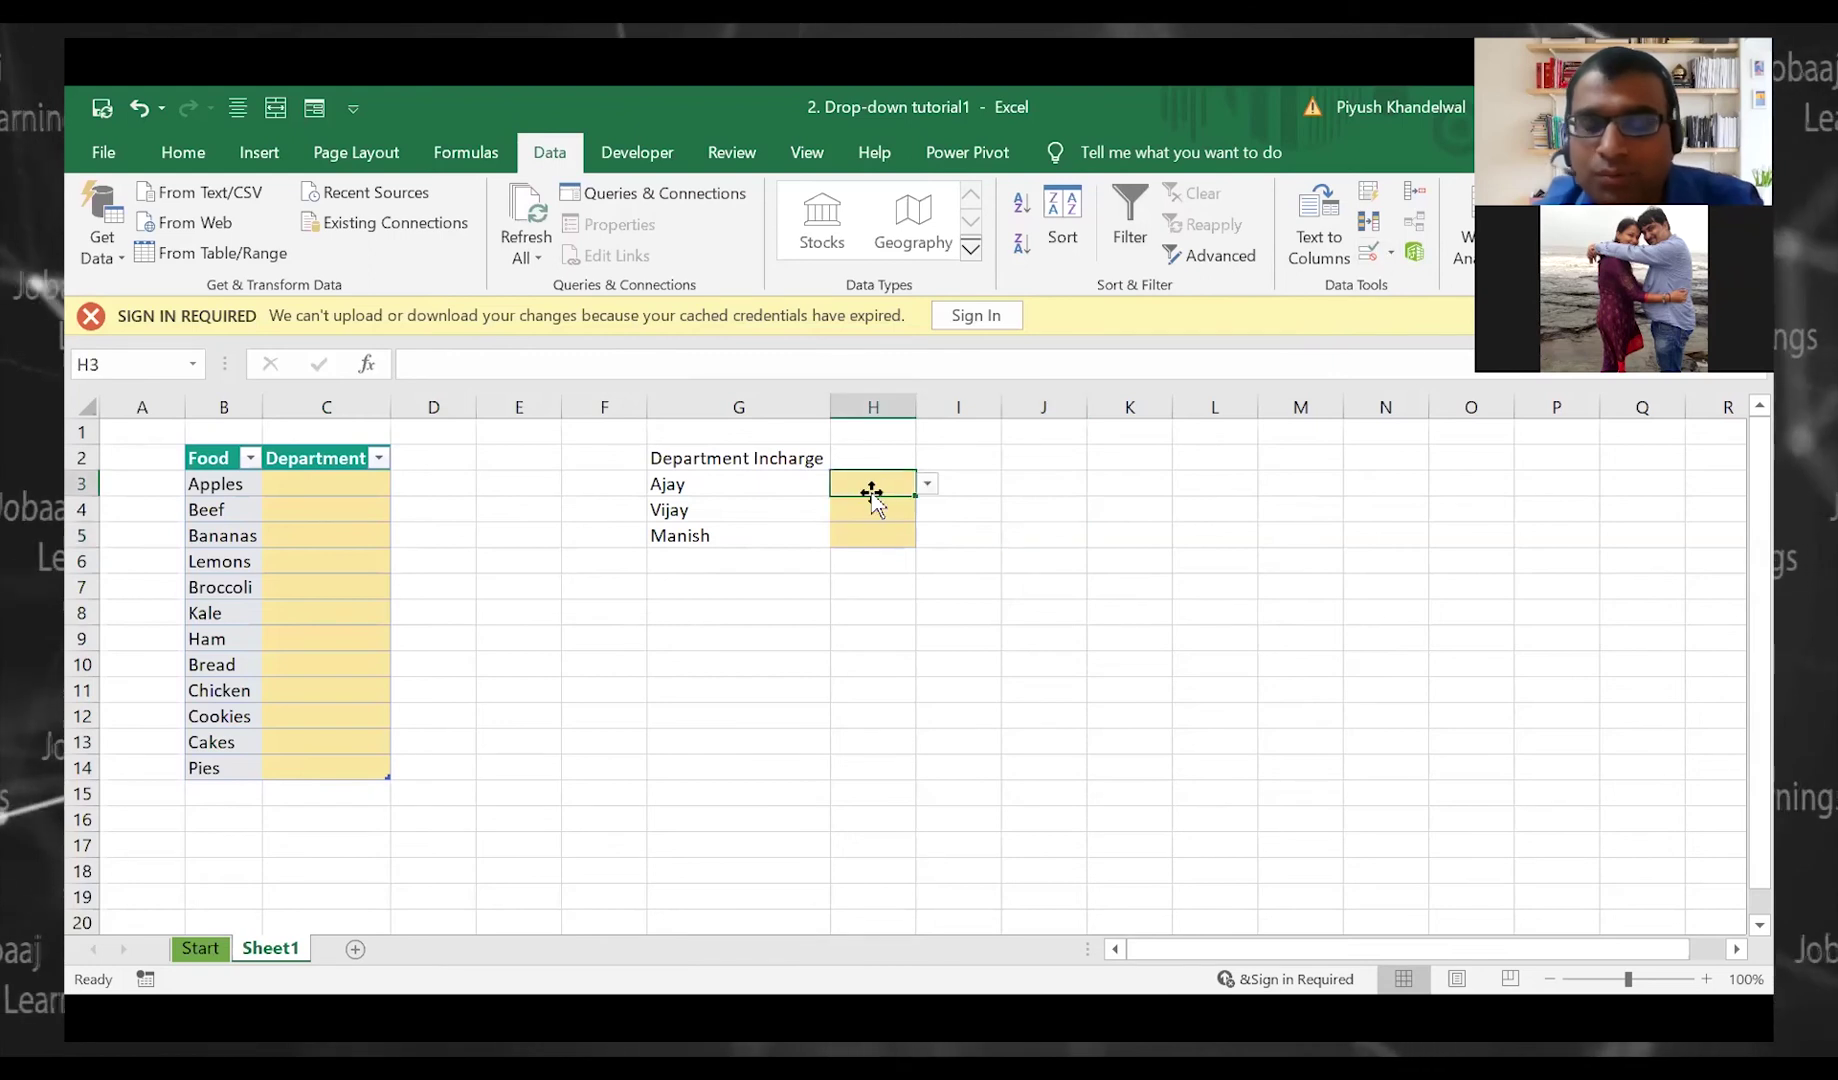
key(alt+Down)
key(Down)
key(Return)
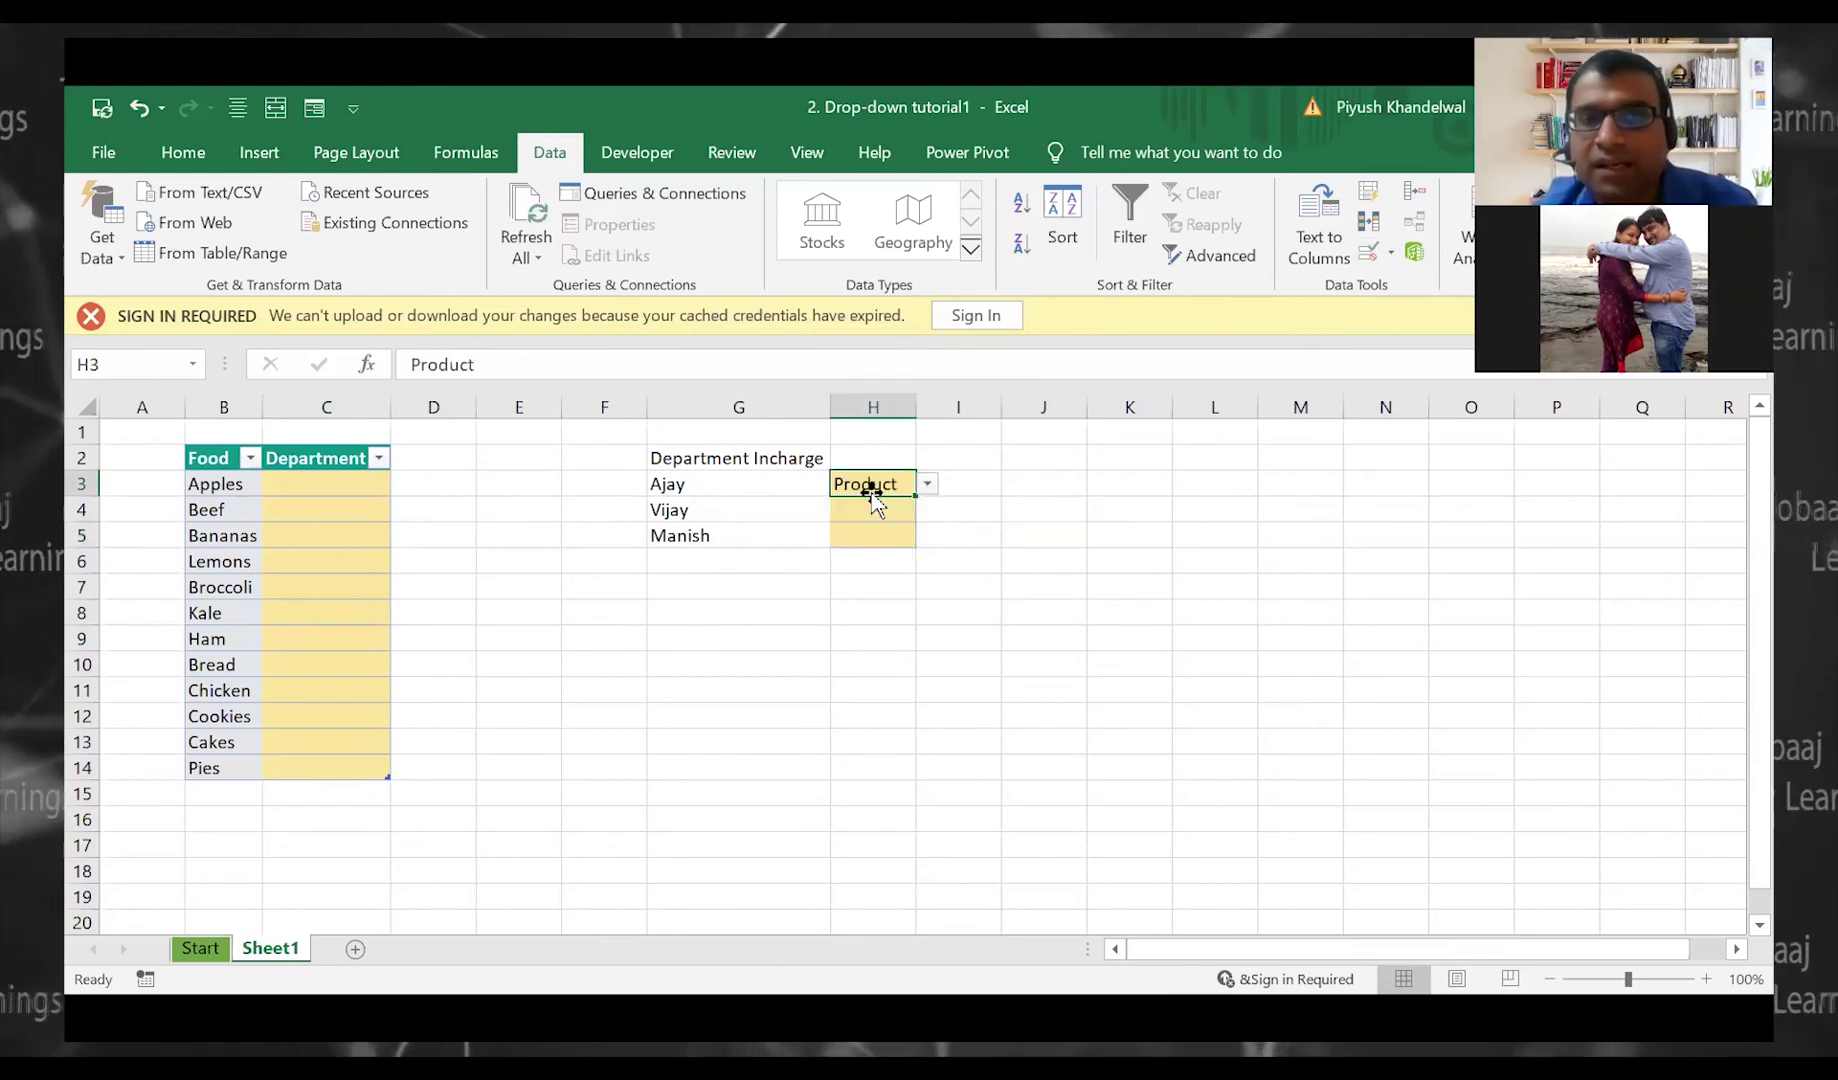
key(Down)
key(alt+Down)
key(Down)
key(Down)
key(Return)
key(Down)
key(alt+Down)
key(Escape)
key(Down)
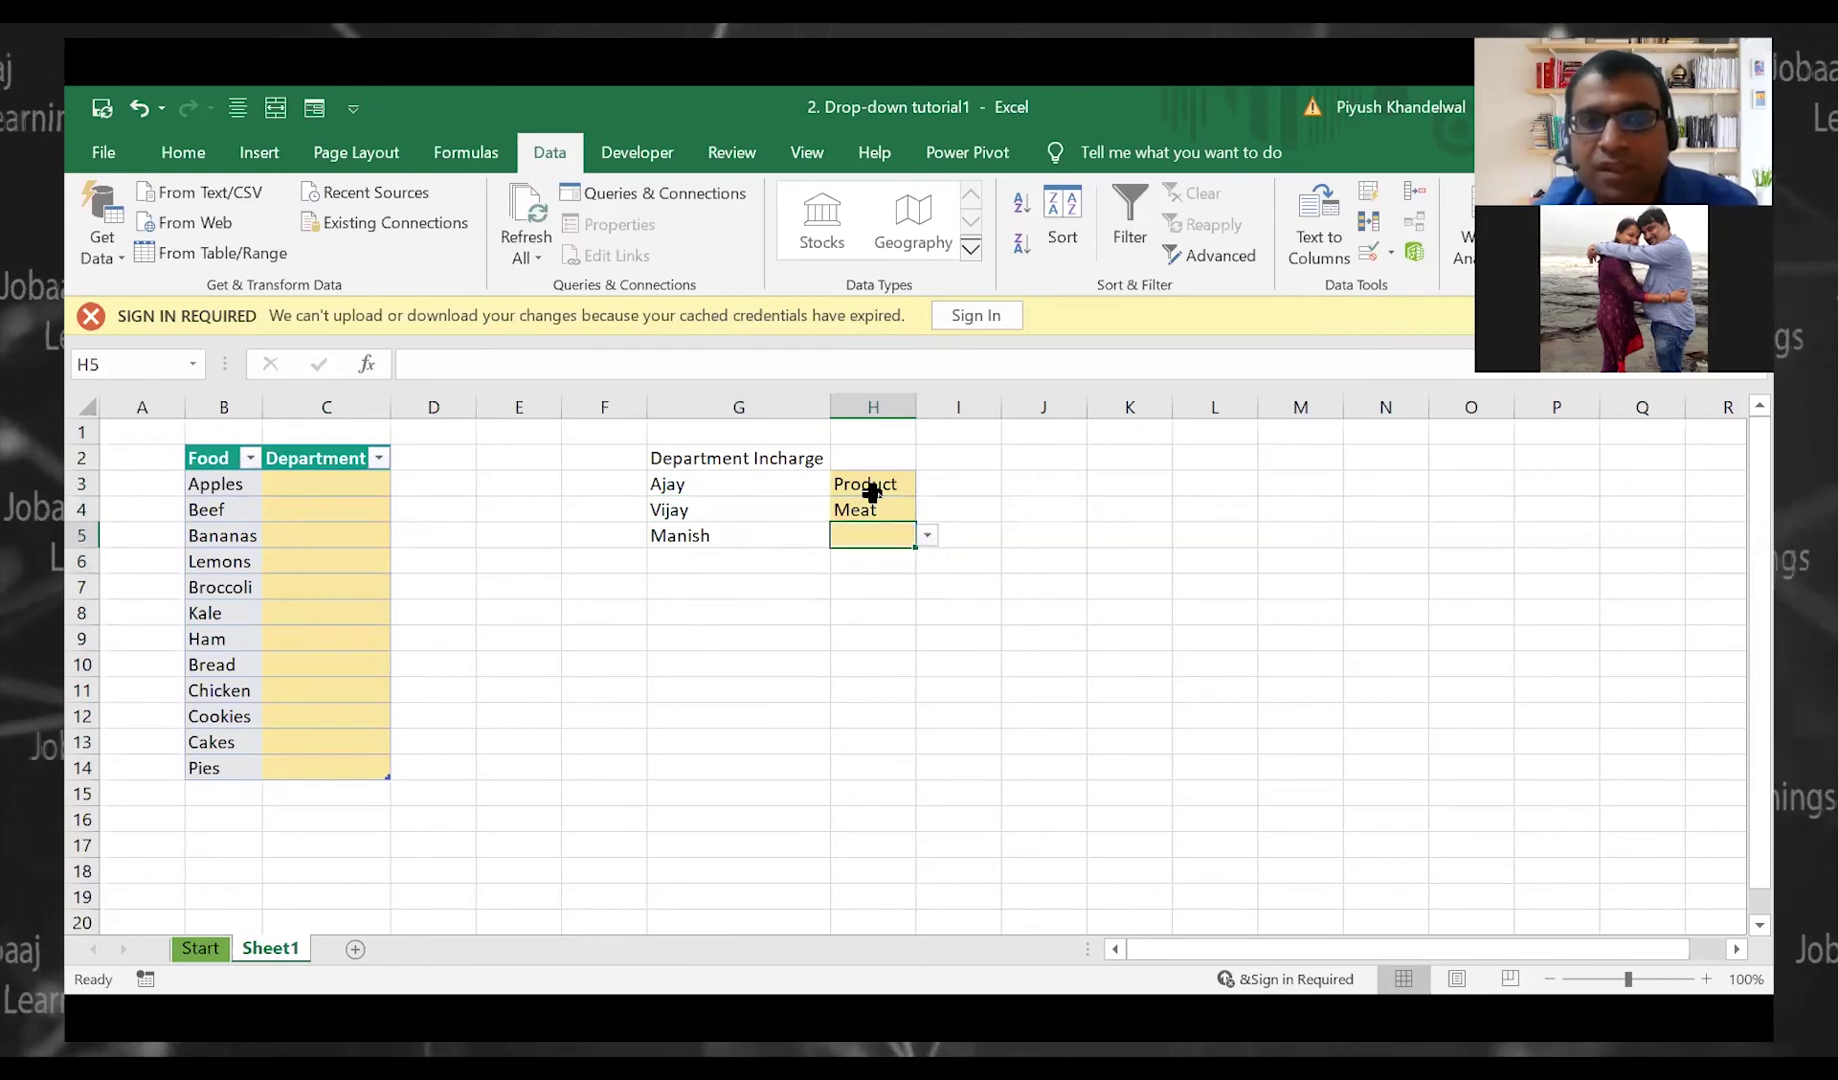
key(alt+Down)
key(Down)
key(Down)
key(Down)
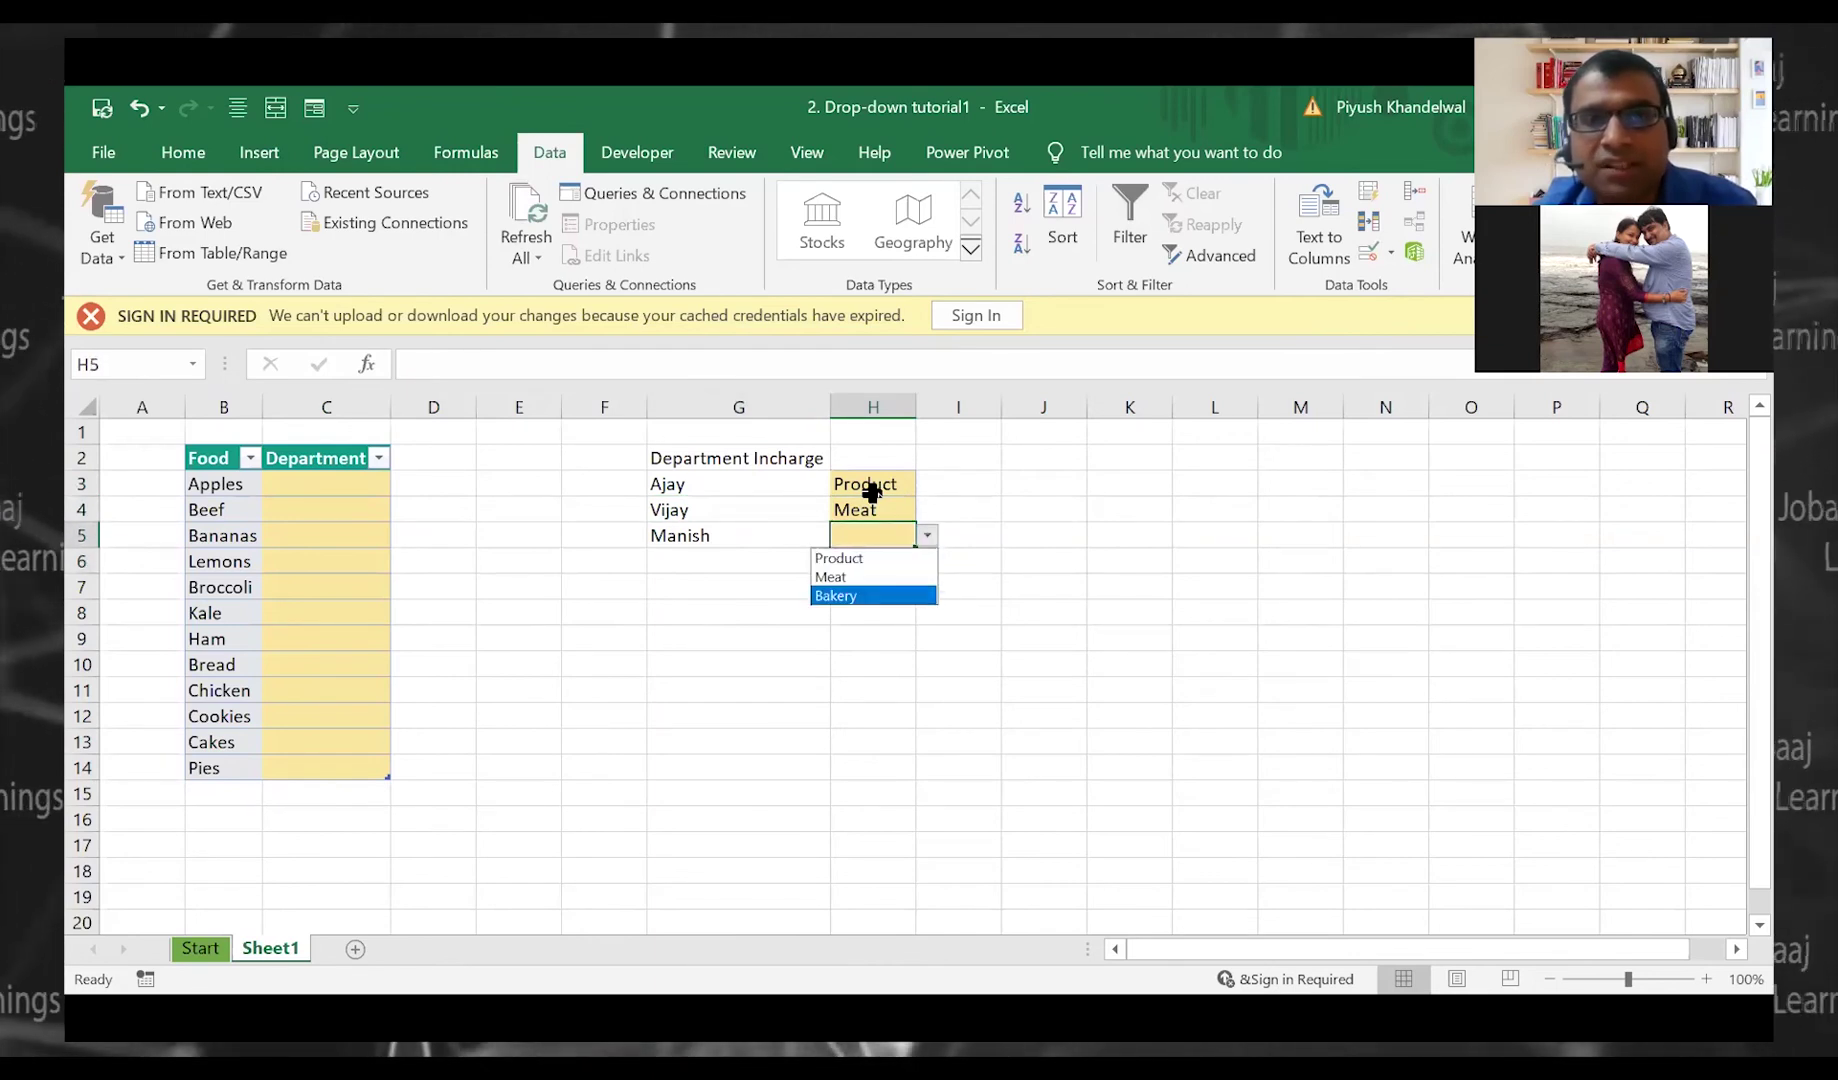
key(Escape)
key(Up)
key(Up)
key(shift+Down)
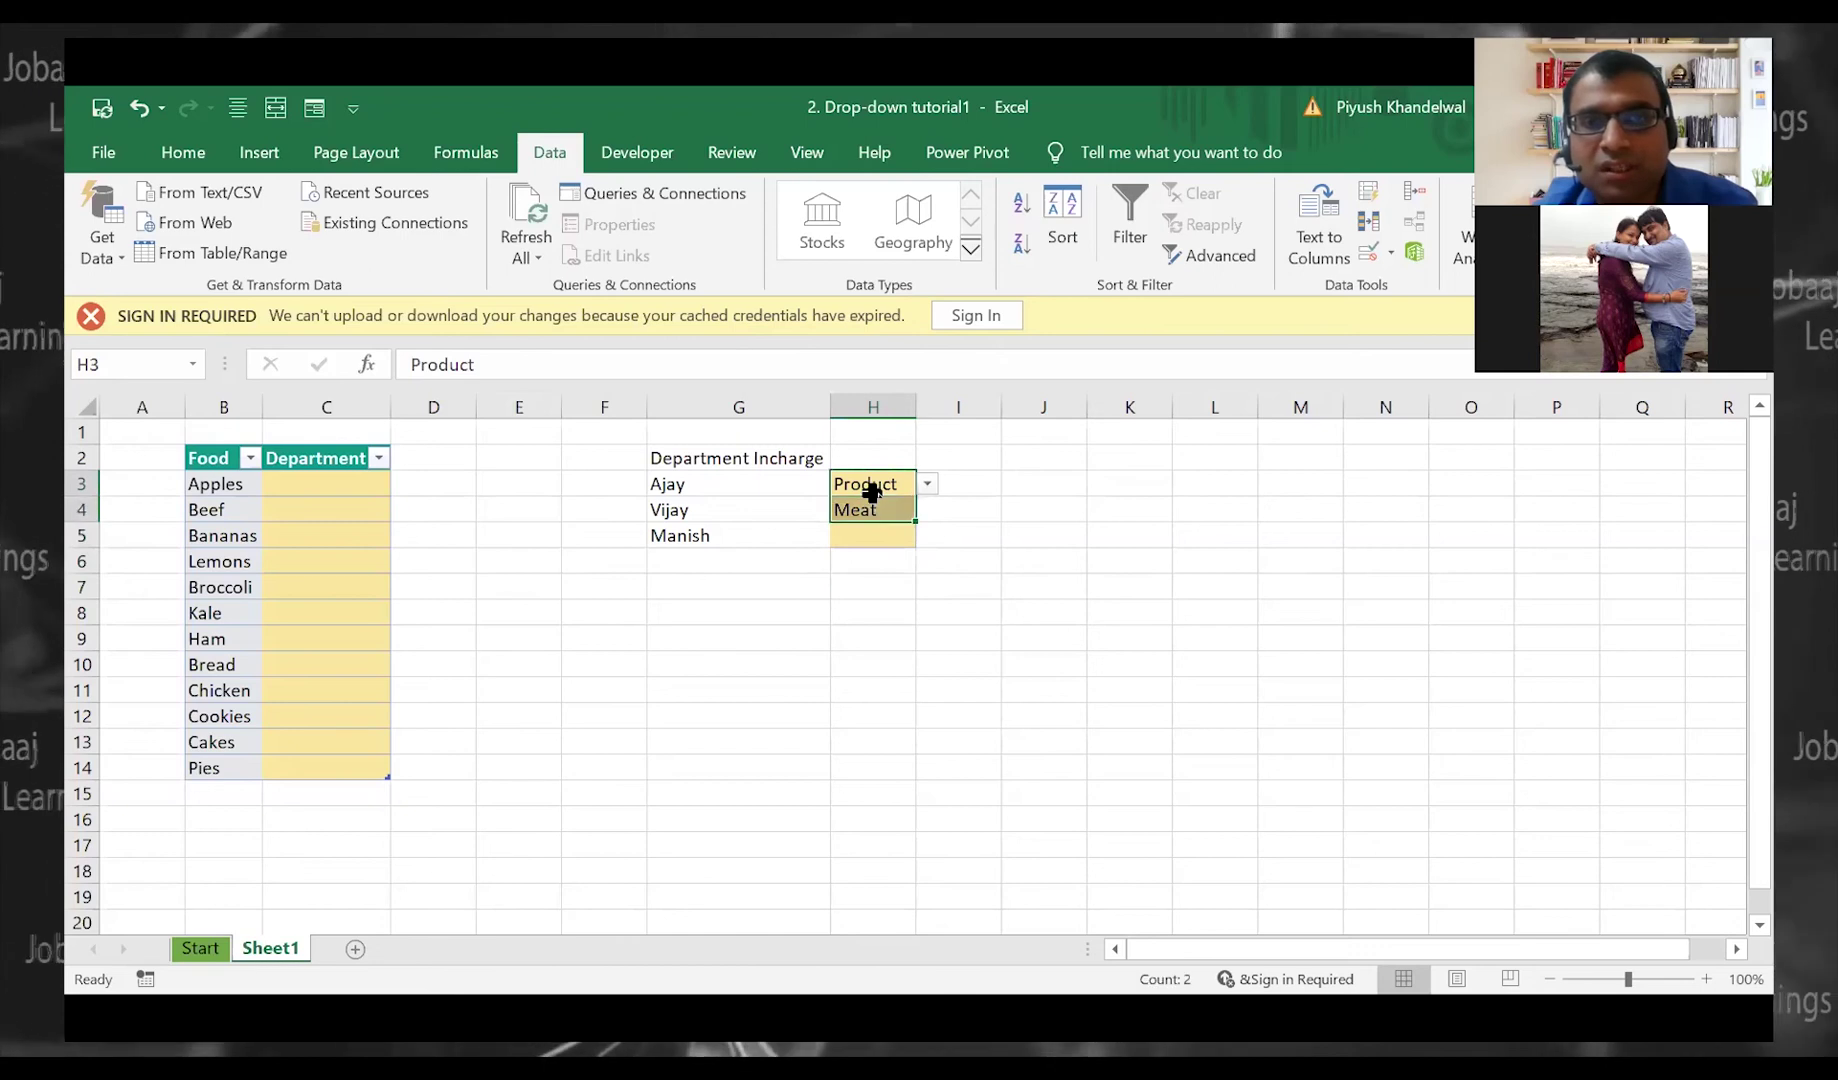
key(Down)
key(Down)
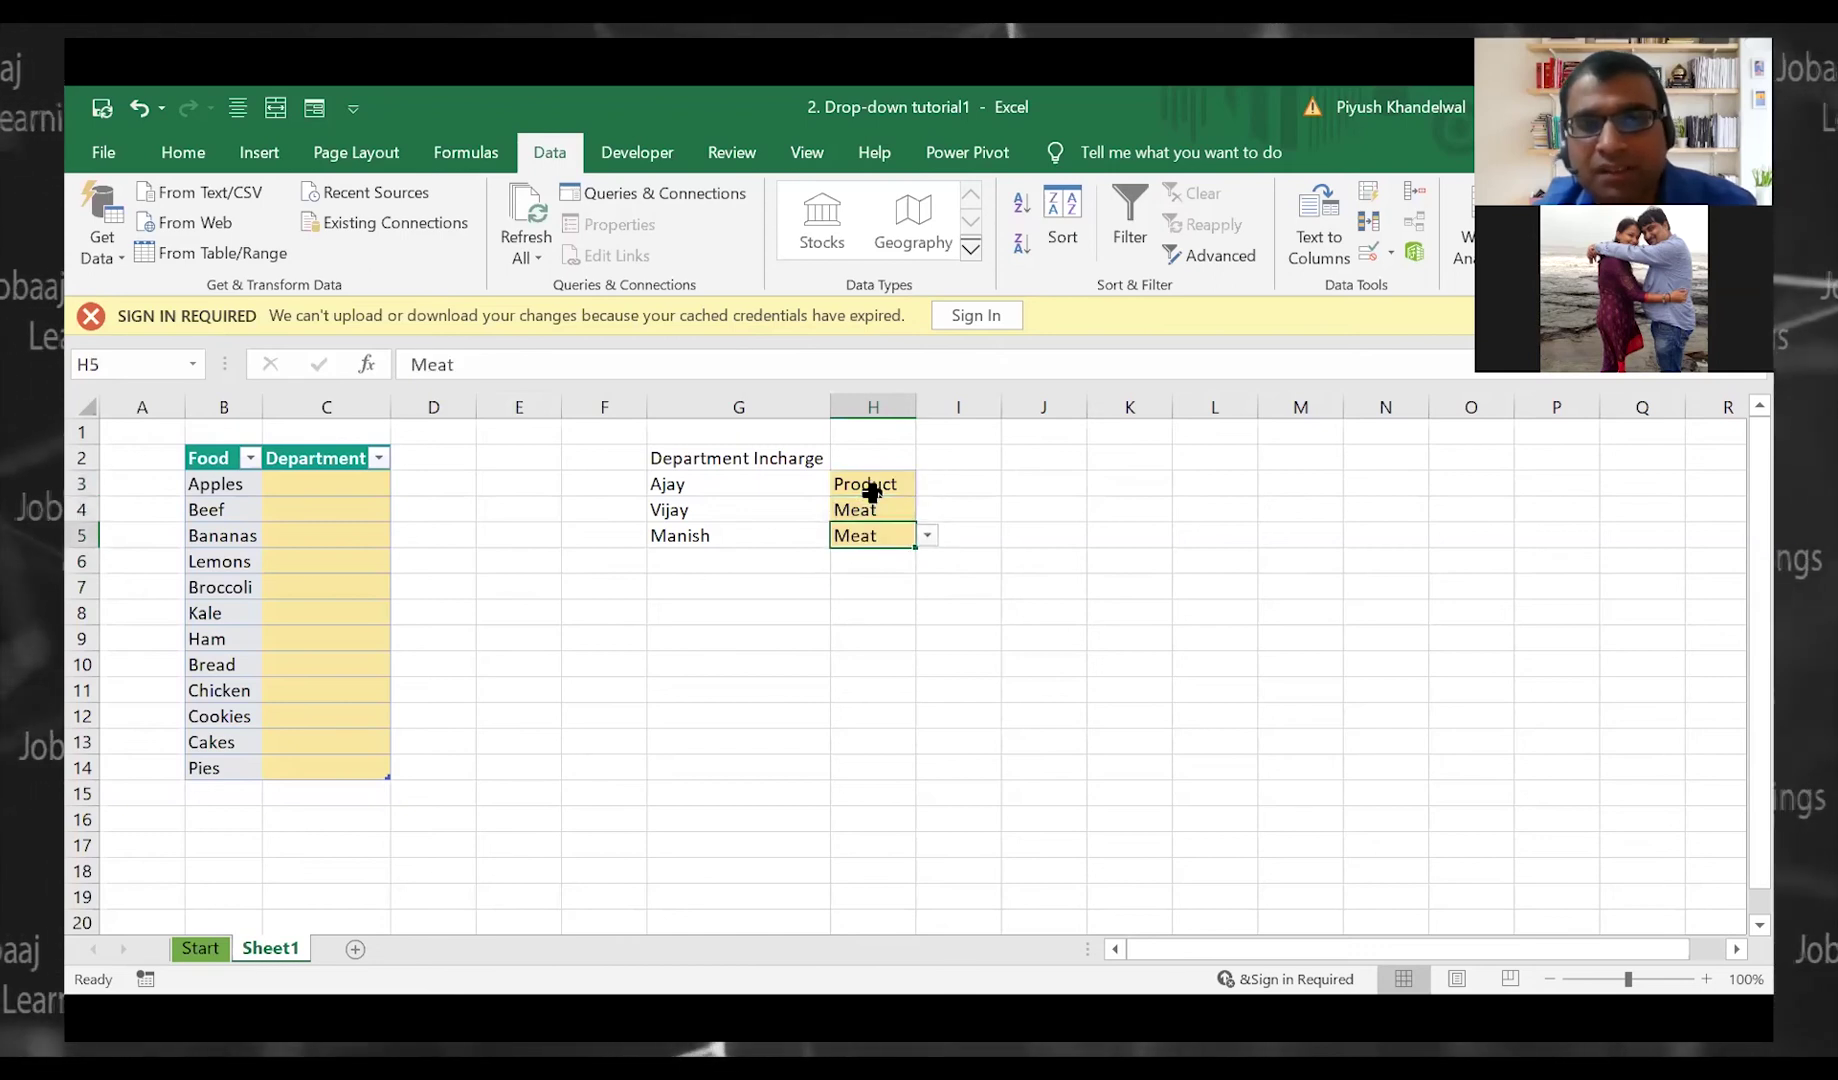
key(Up)
key(Up)
key(shift+Down)
key(shift+Down)
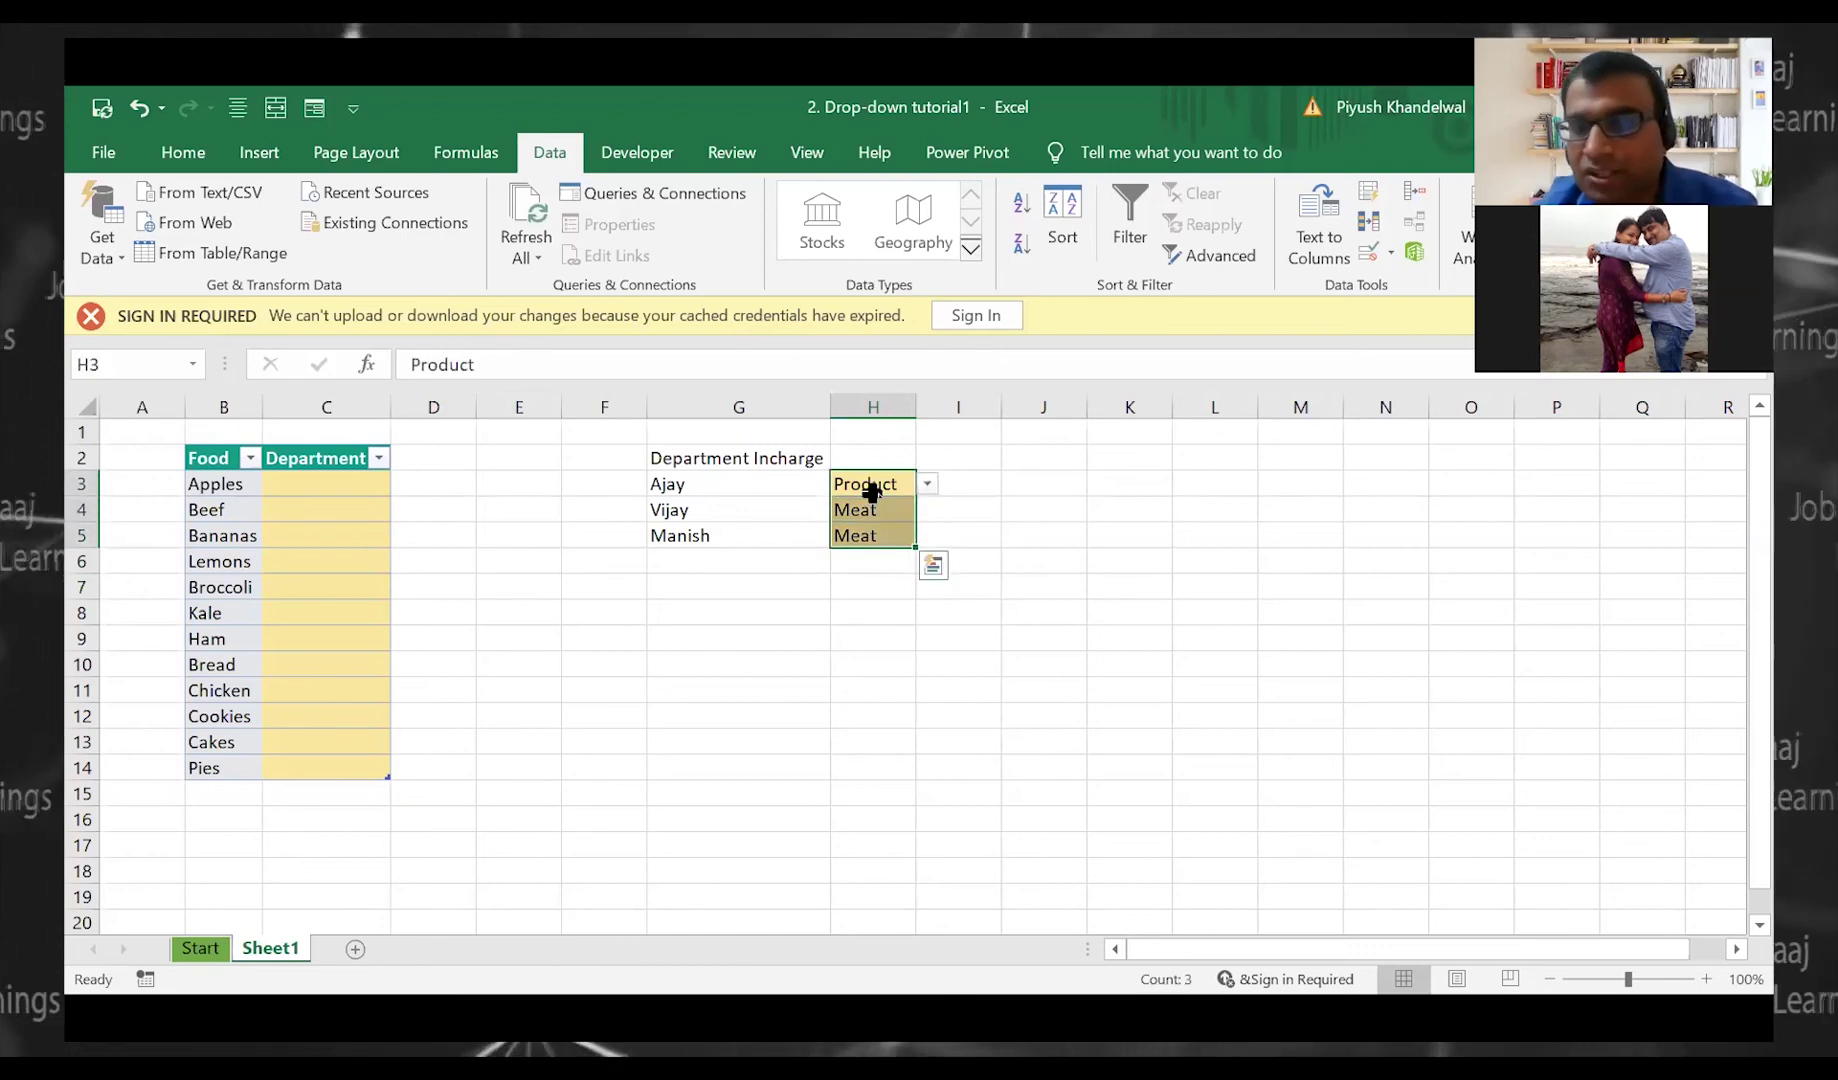
key(Delete)
key(Left)
key(Left)
key(Left)
key(Left)
key(Left)
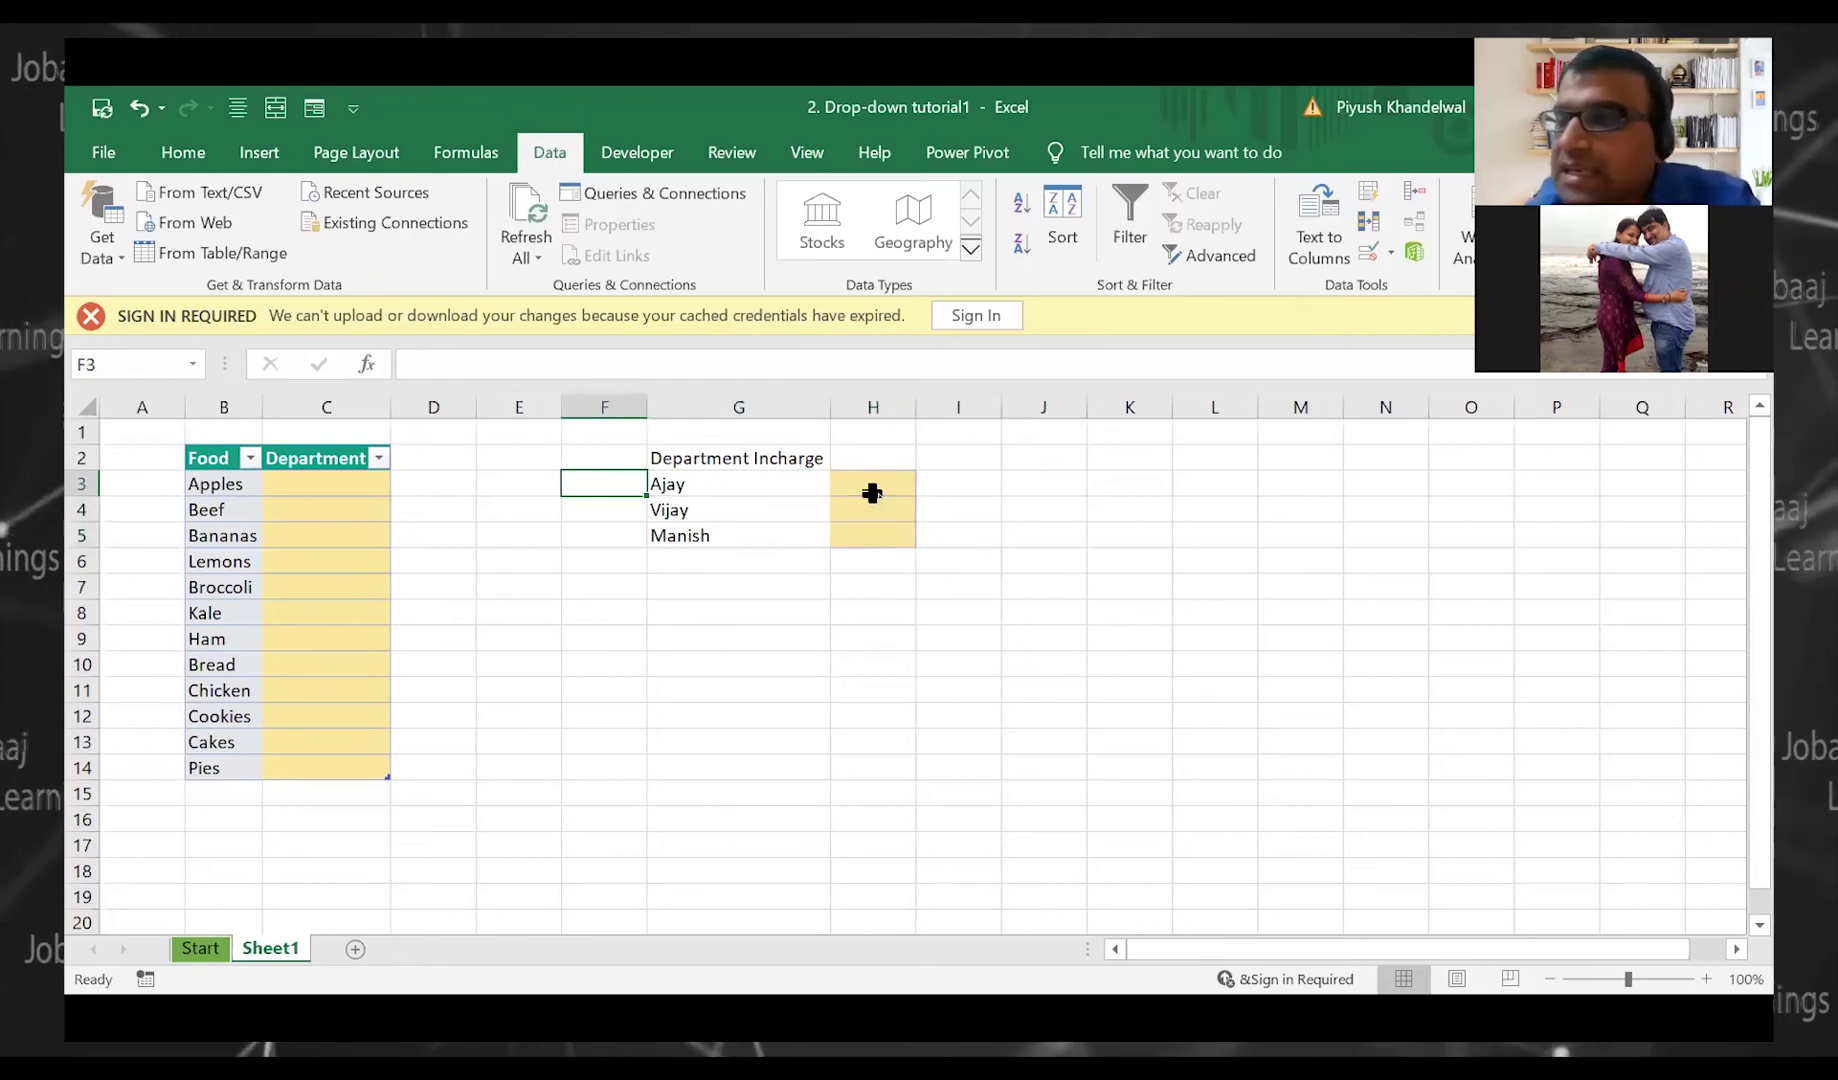
key(Right)
key(Left)
key(Left)
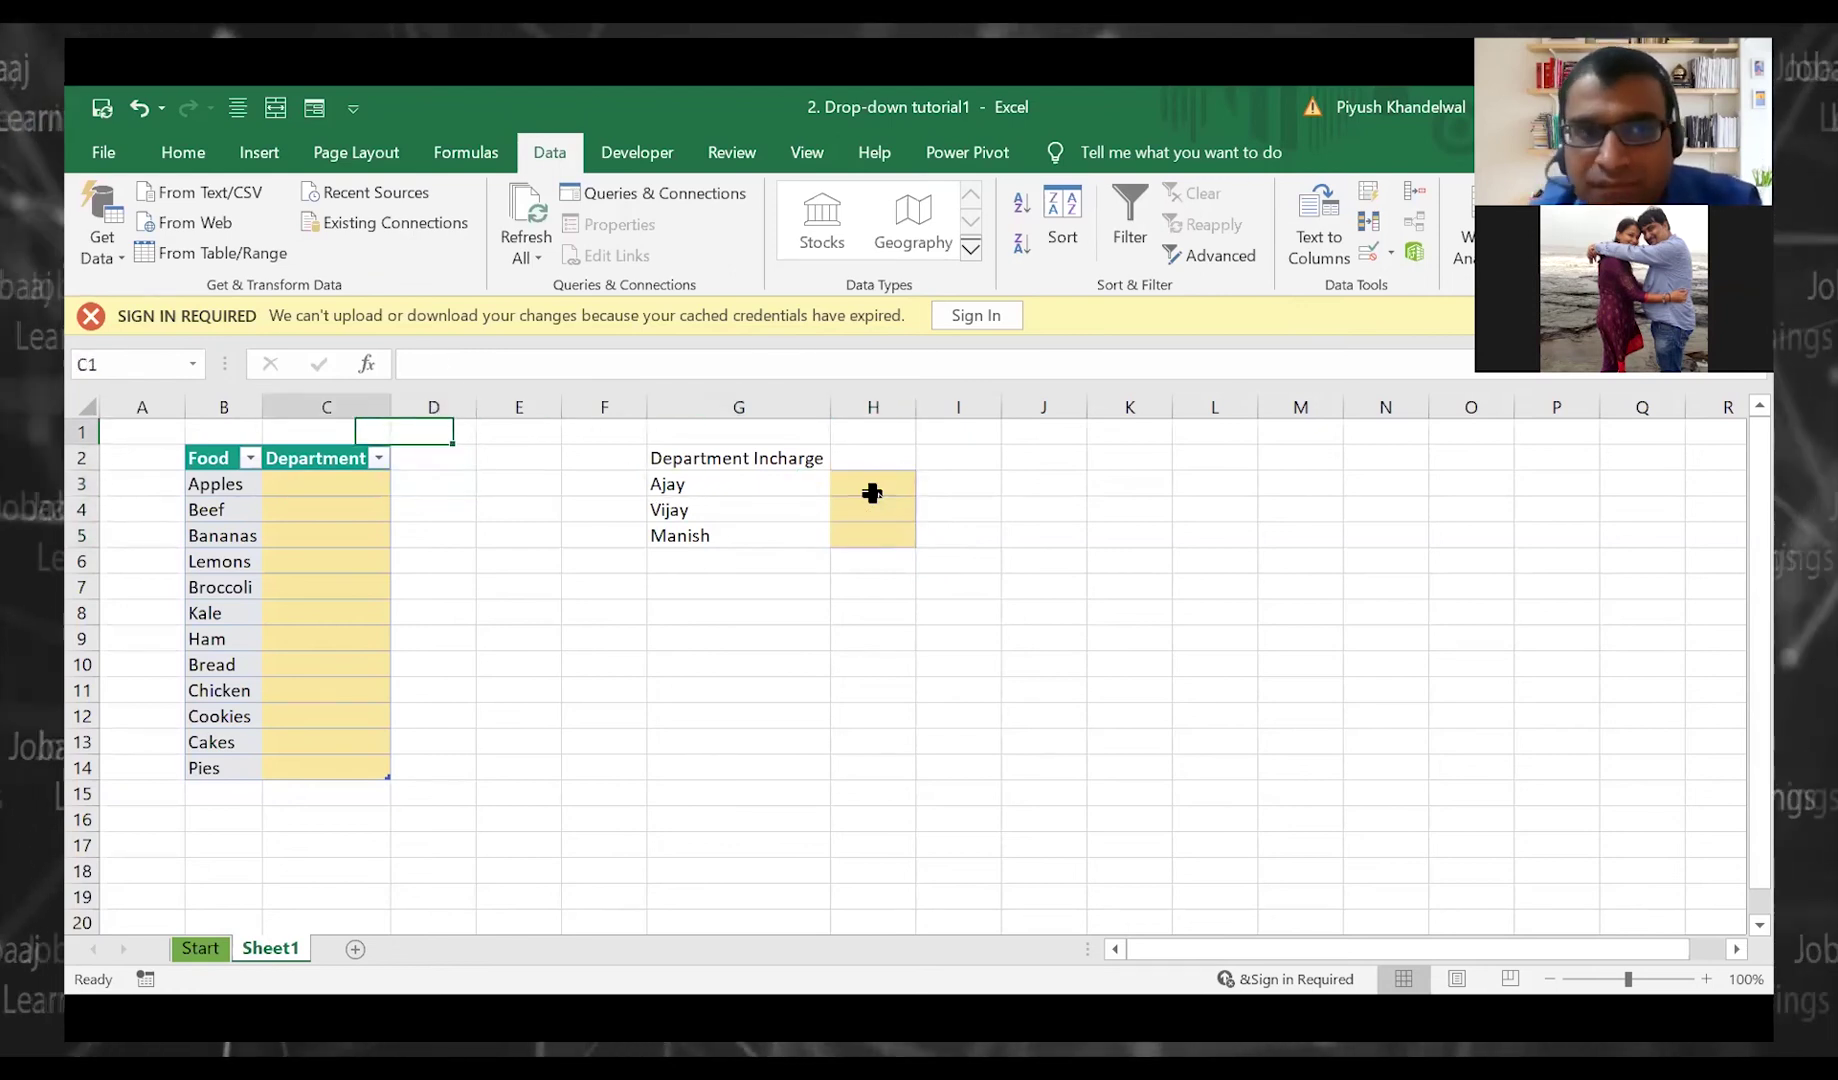
key(Right)
key(Right)
key(Right)
key(Right)
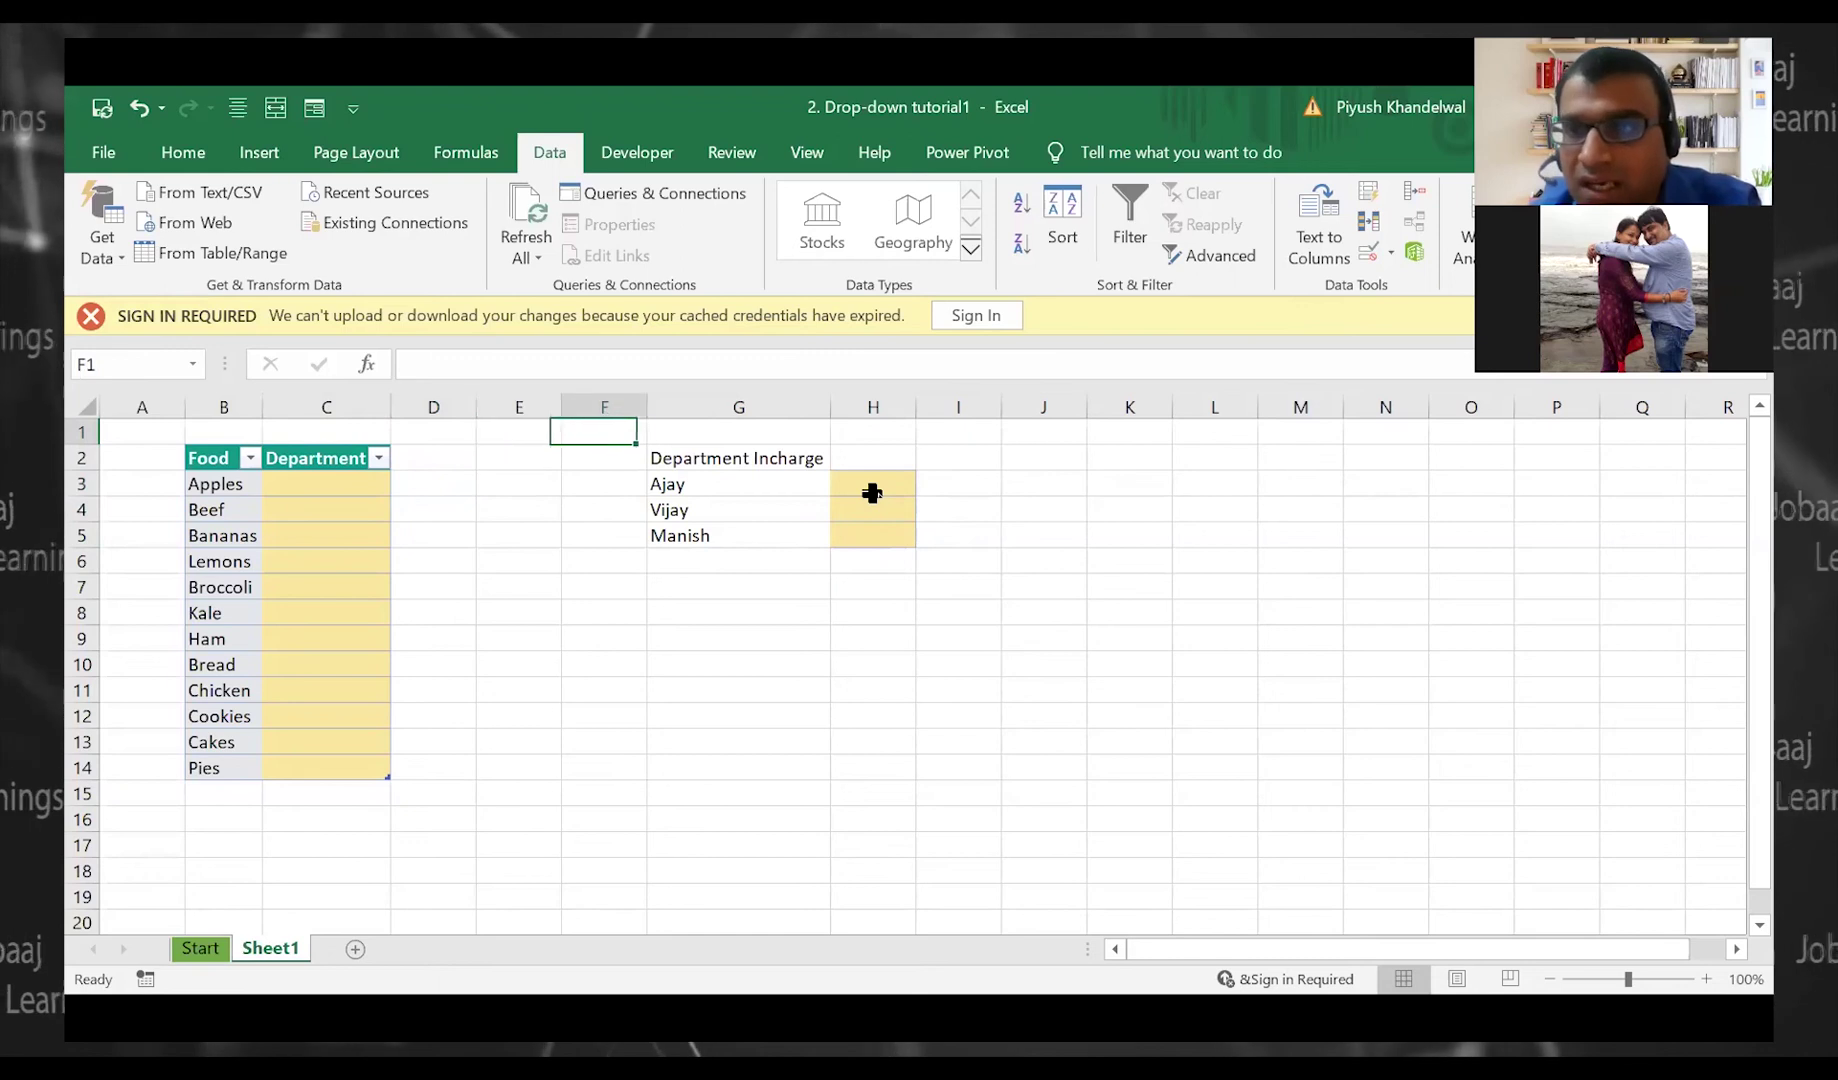
key(Right)
key(Right)
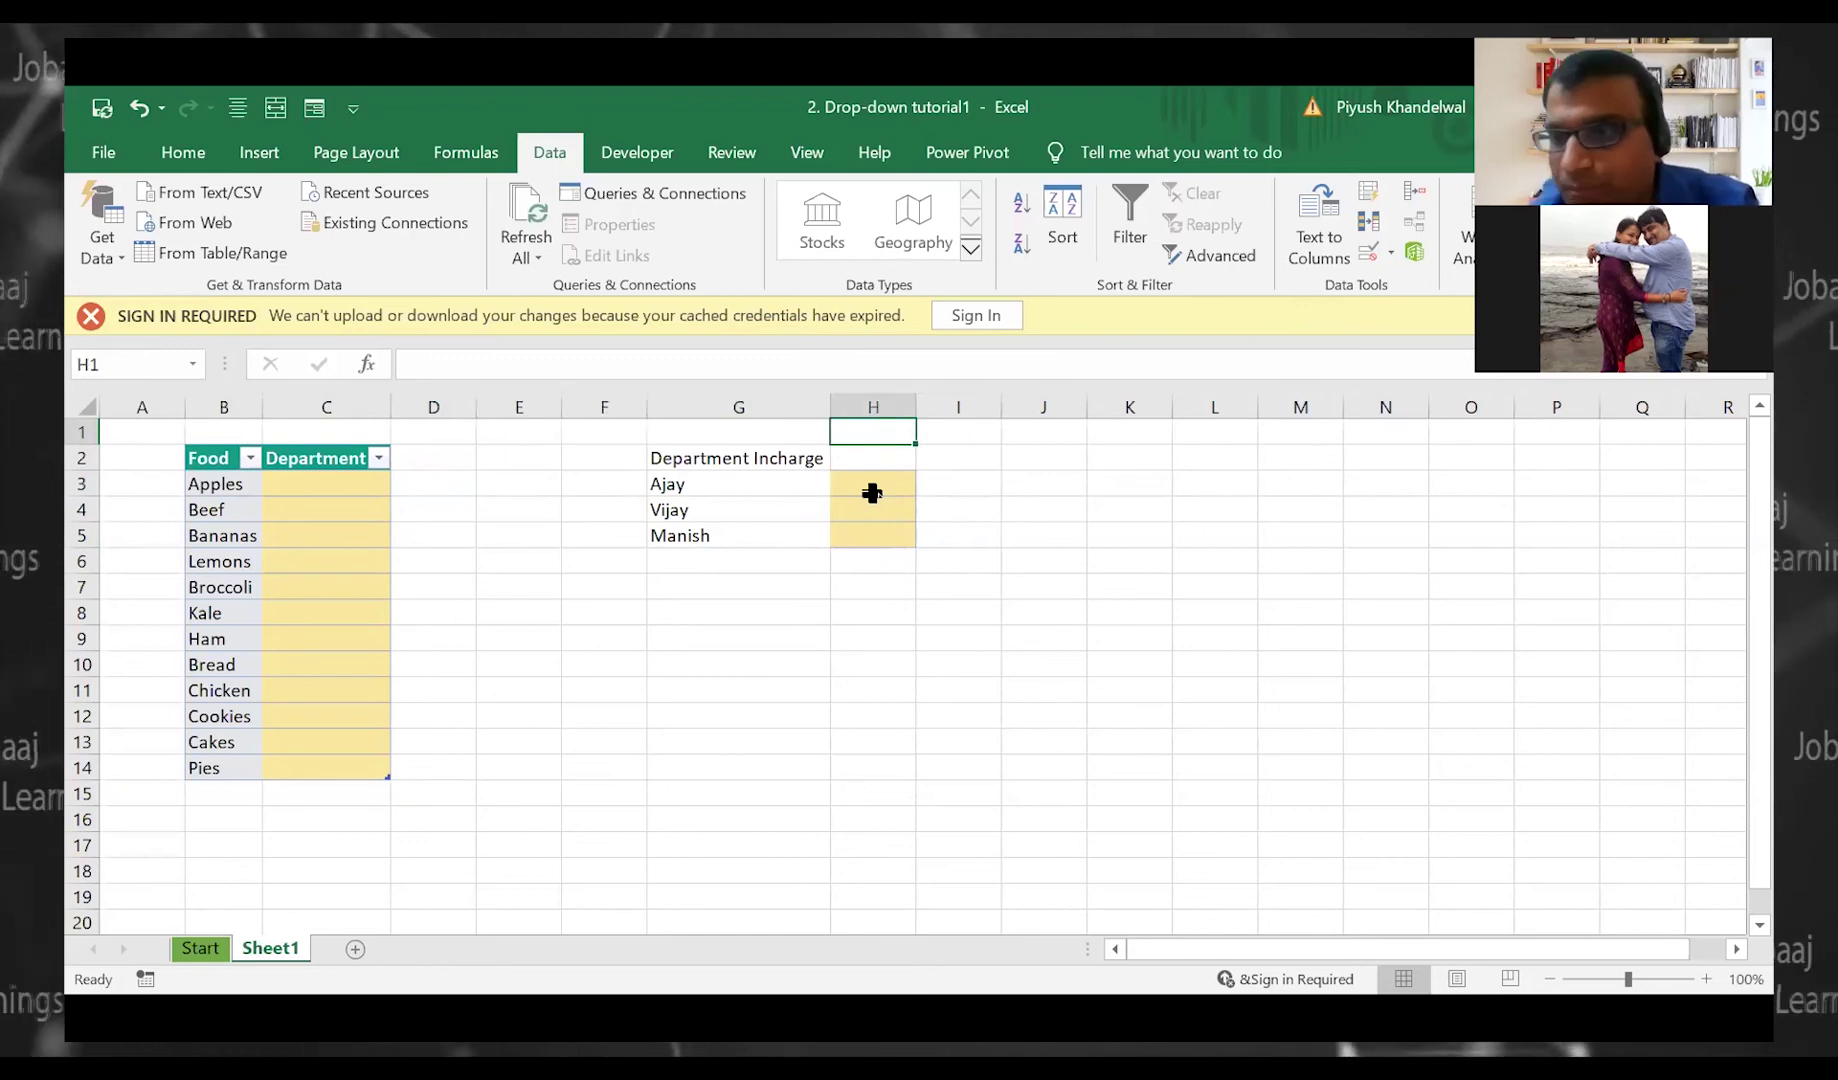